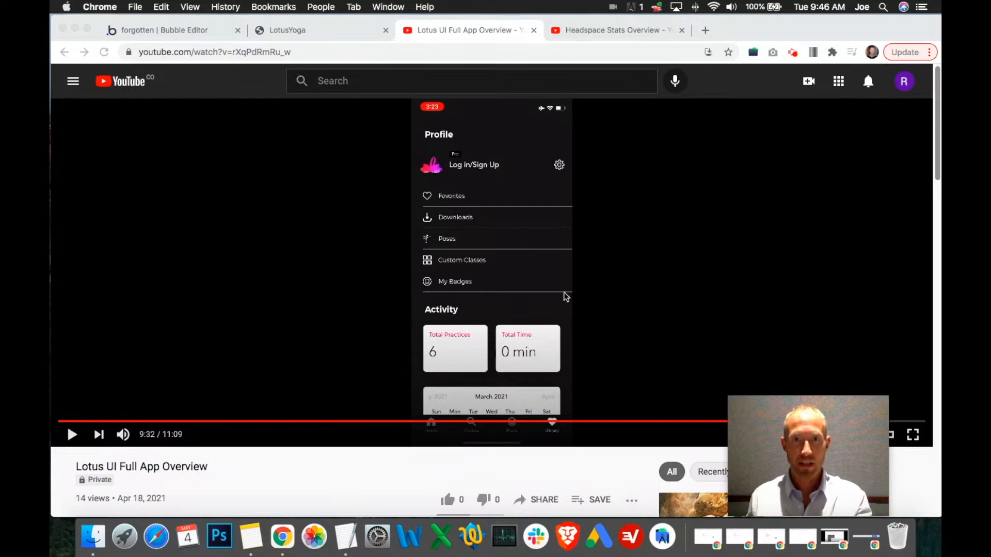
Look over the Badges page in the LotusYoga app preview and return to the library's profile page.
left_click(300, 23)
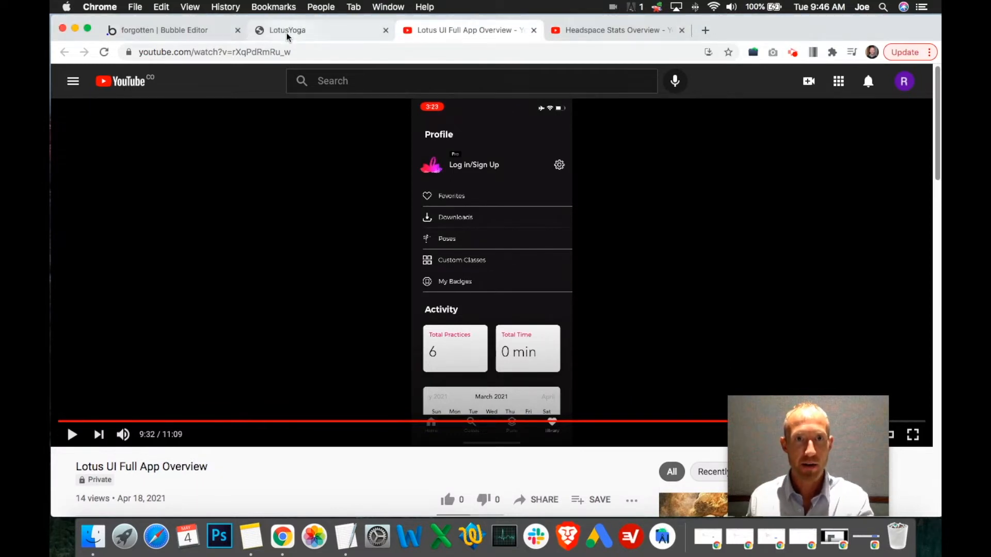
left_click(287, 32)
left_click(487, 437)
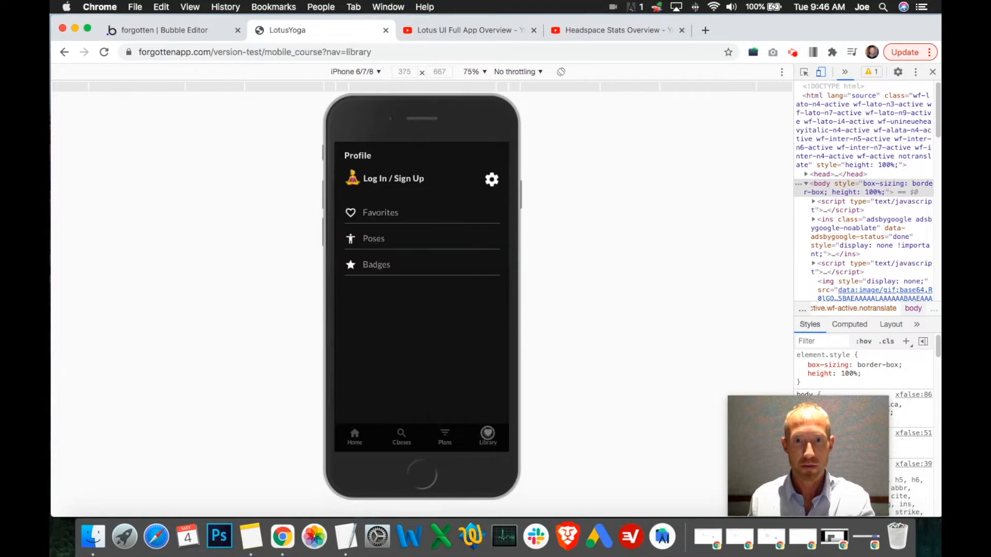
left_click(381, 265)
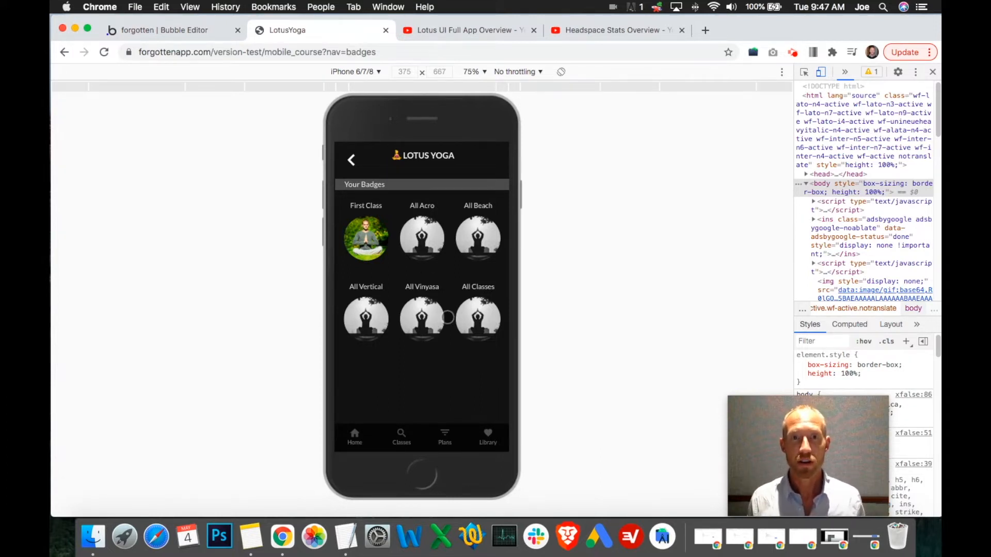
left_click(352, 159)
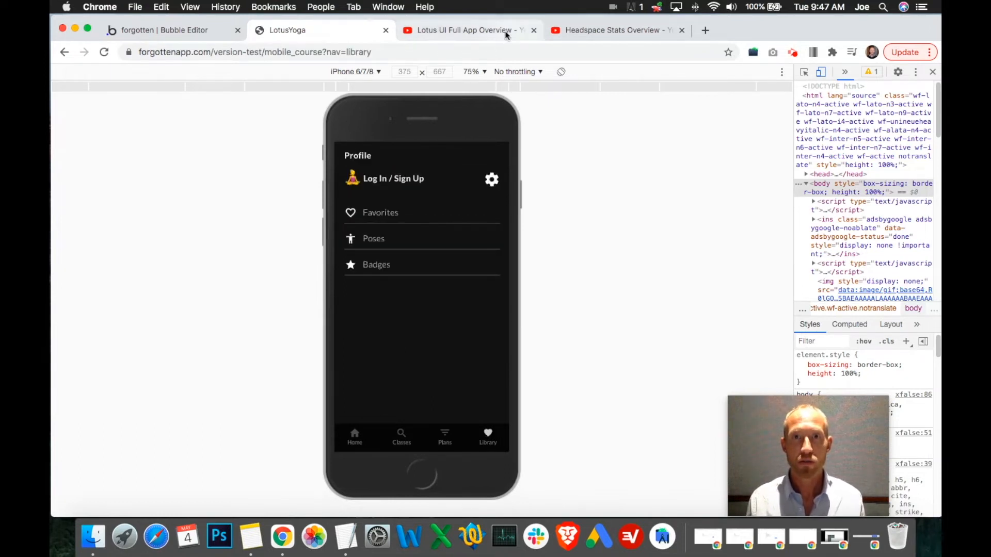
Play the Lotus UI overview video through the Activity section and examine the Exercise History list enlarged.
left_click(504, 31)
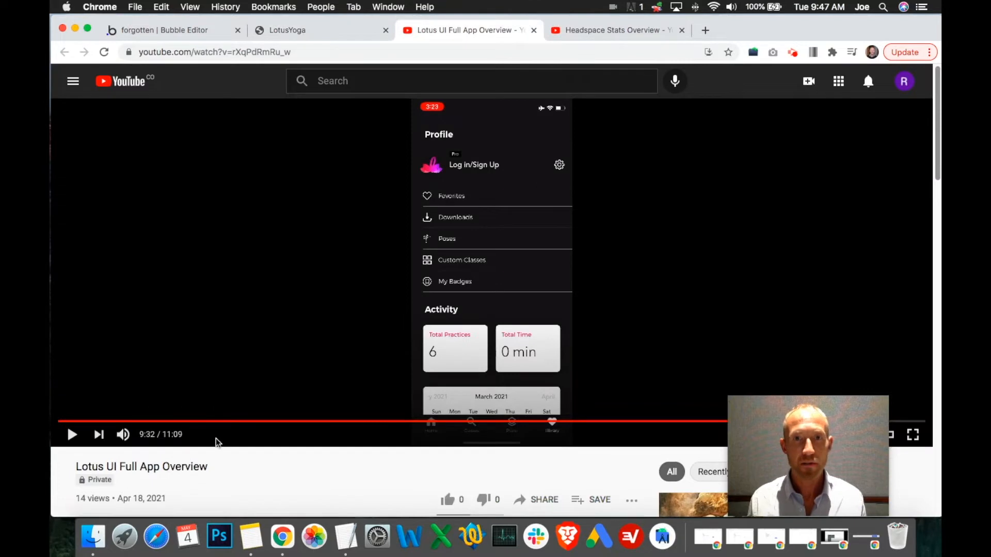
left_click(75, 436)
left_click(73, 435)
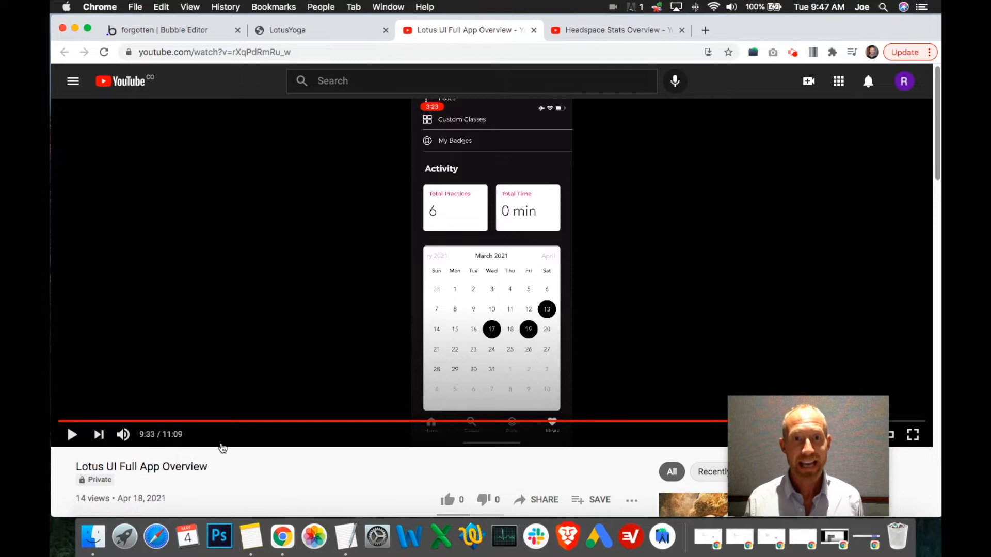
left_click(72, 435)
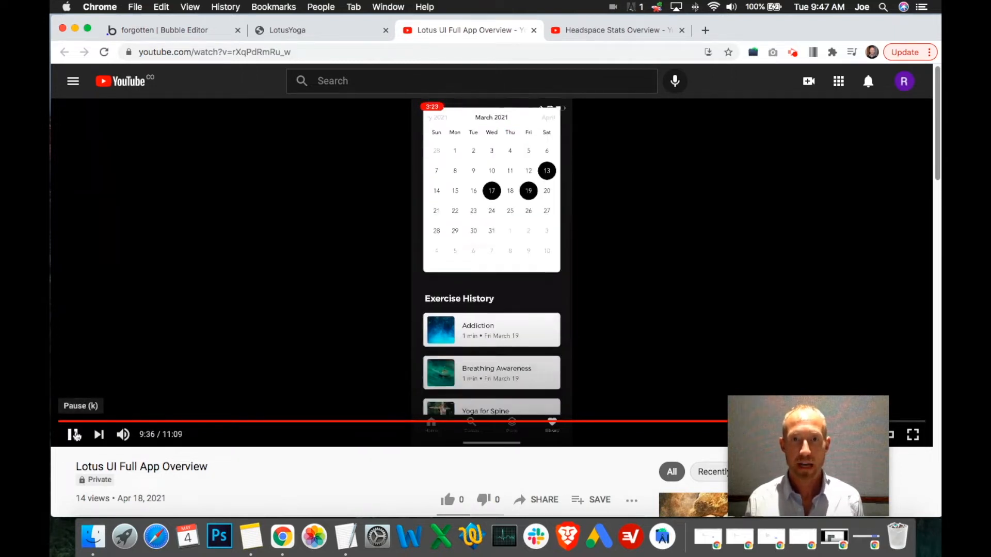
left_click(74, 436)
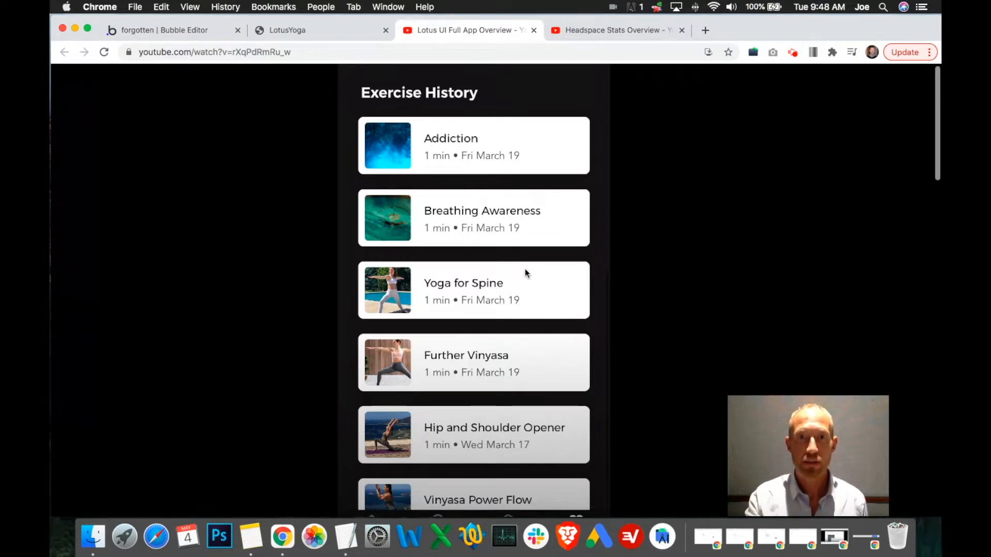
key("Escape")
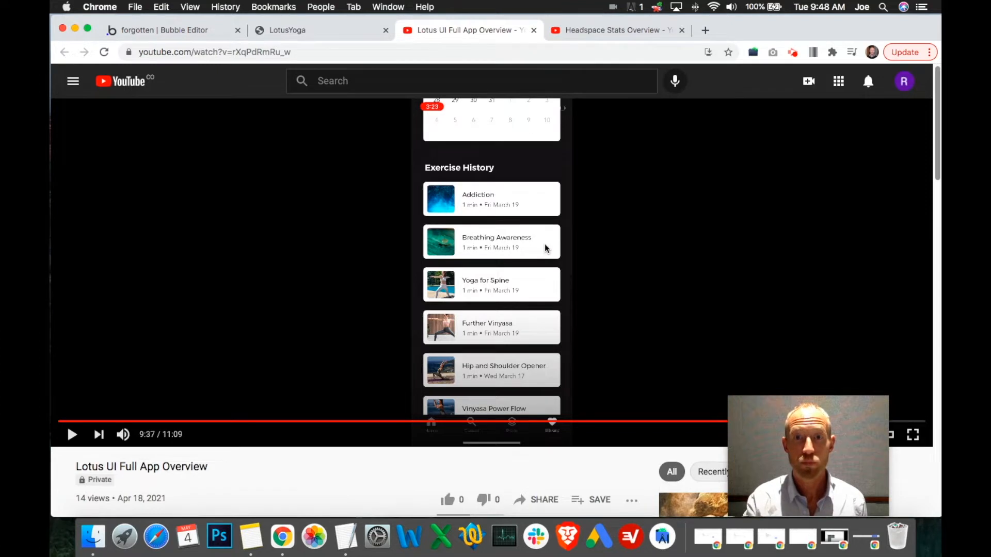
key("f")
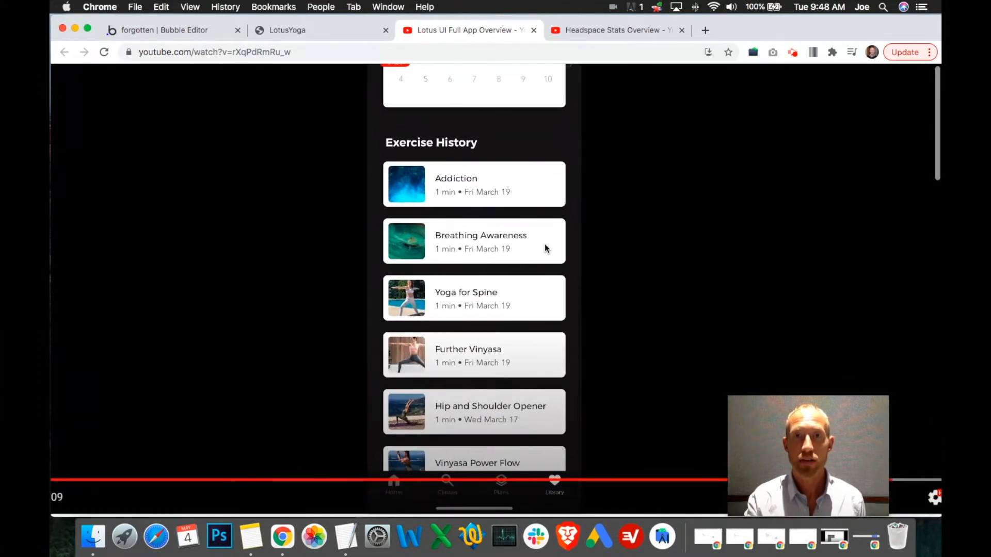
key("Escape")
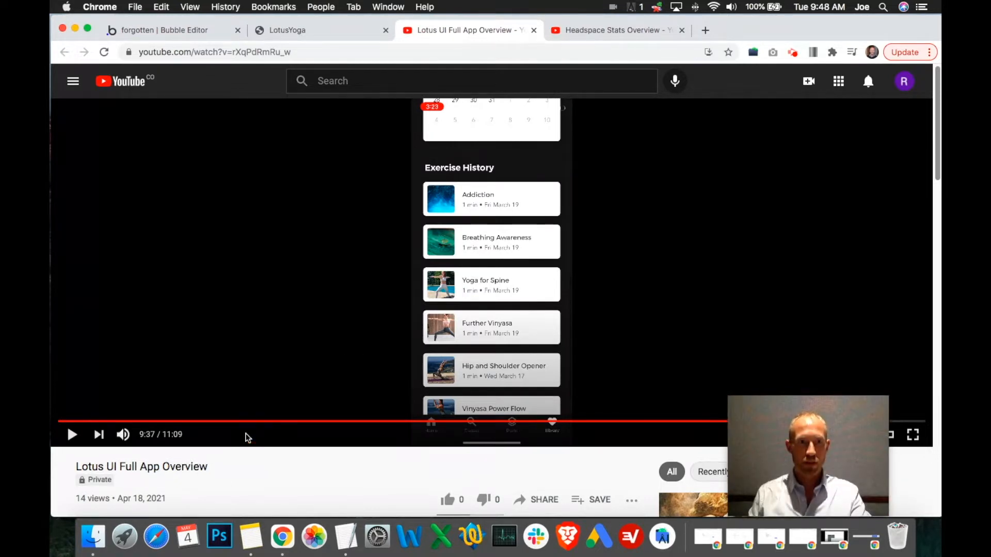
Rewind the Lotus UI overview video slightly, back to the Activity totals and monthly calendar.
left_click_drag(795, 437, 617, 438)
left_click(803, 426)
left_click(803, 421)
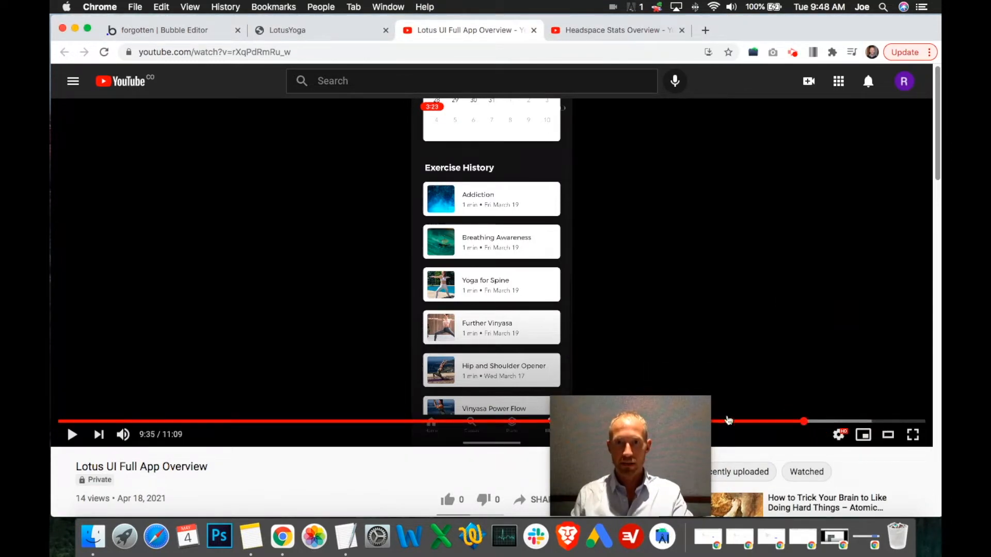
left_click_drag(674, 426, 830, 432)
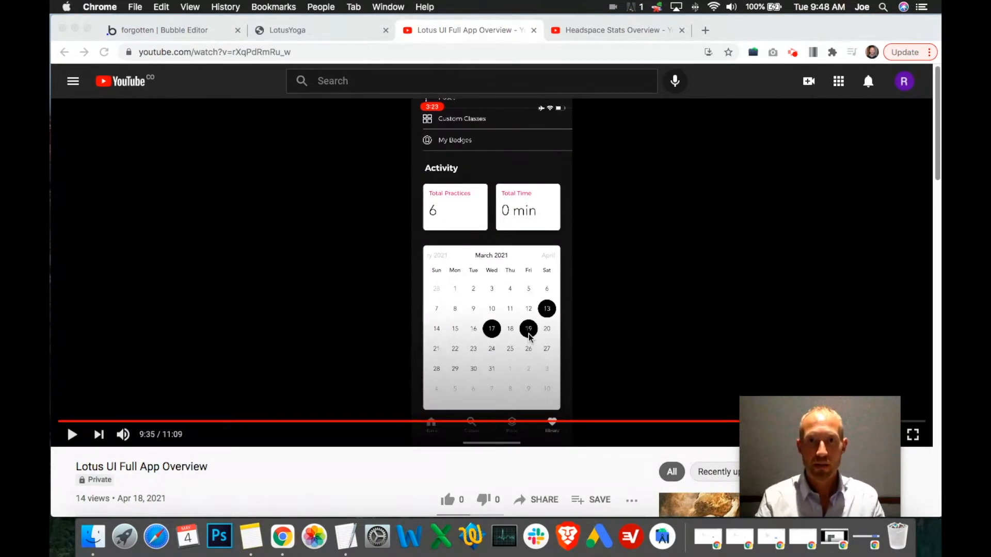
Play the Headspace Stats Overview video, examining the Stats page and pausing at the Journey timeline.
left_click(579, 30)
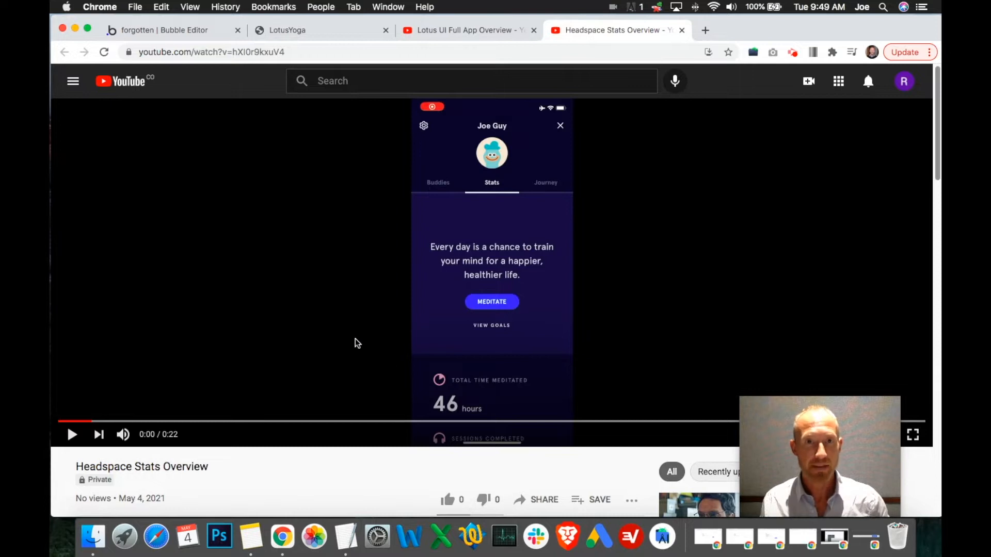
left_click(74, 435)
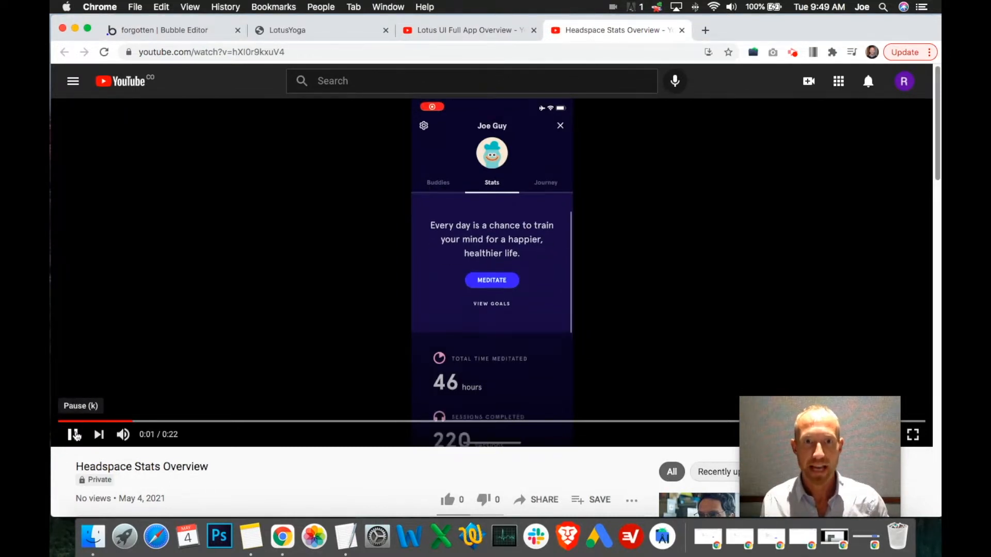
left_click(74, 435)
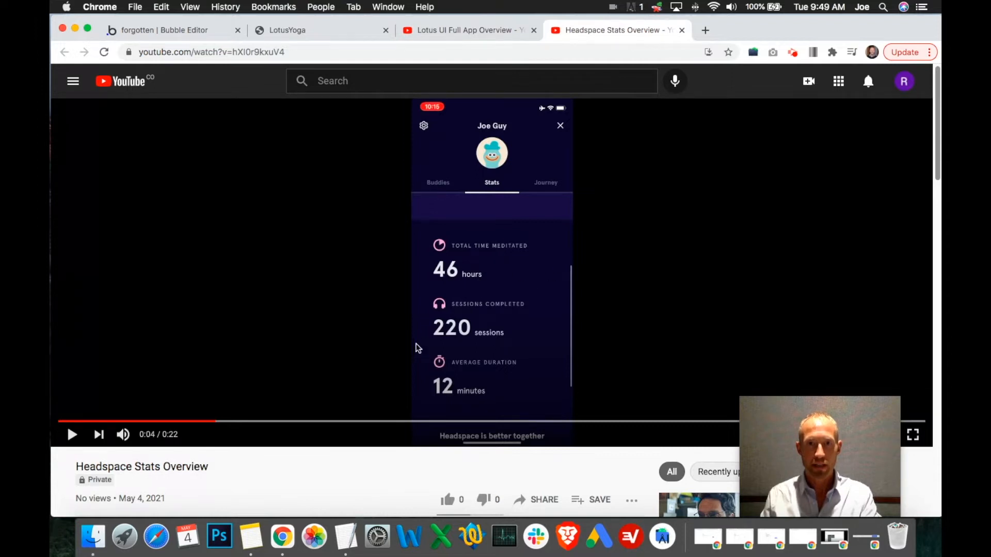
left_click(73, 436)
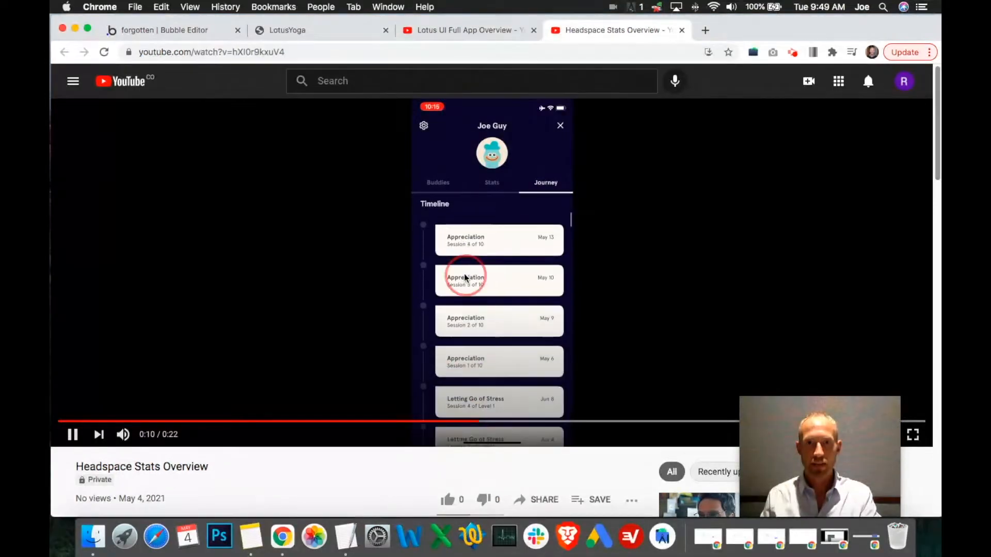
left_click(475, 422)
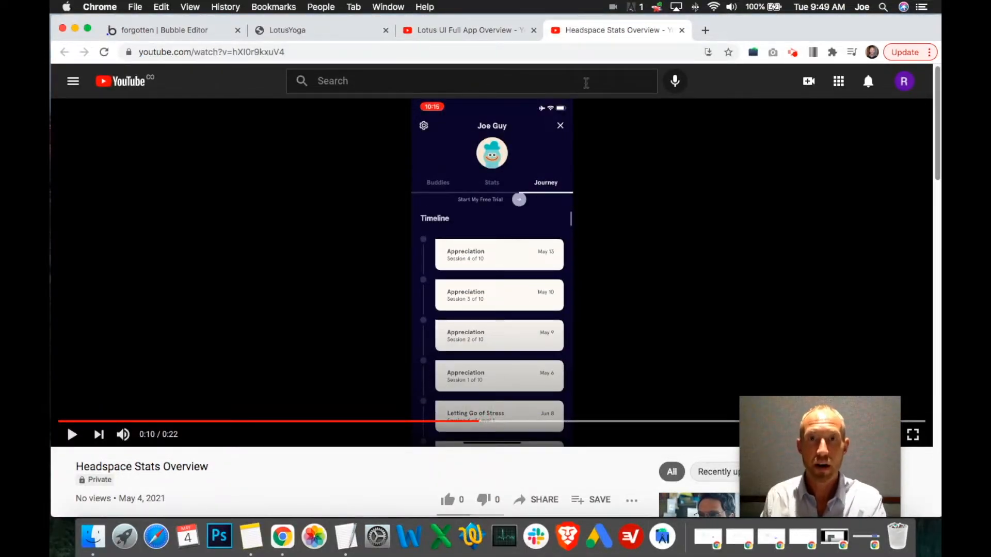
Compare the Headspace journey timeline with the Exercise History list in the Lotus UI overview video.
left_click(509, 33)
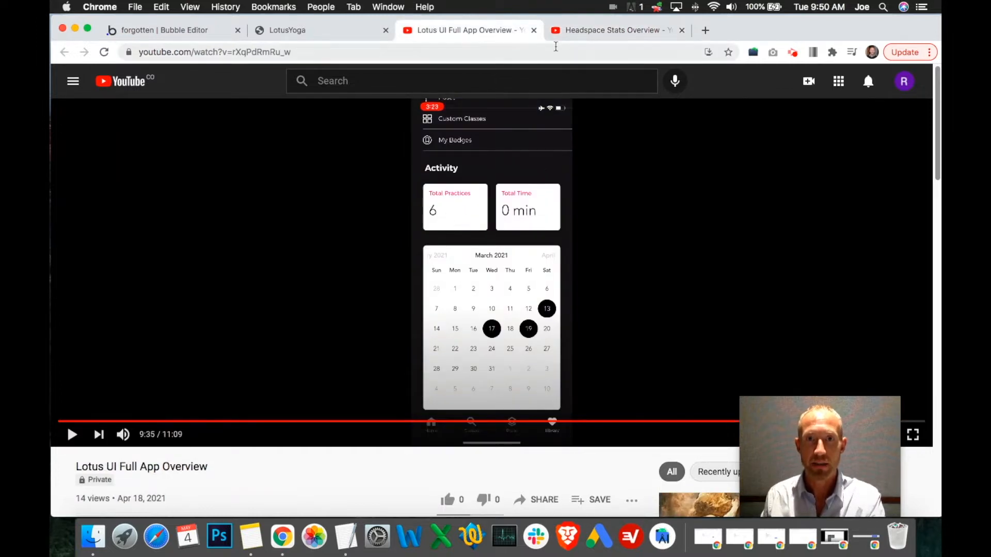
left_click(580, 36)
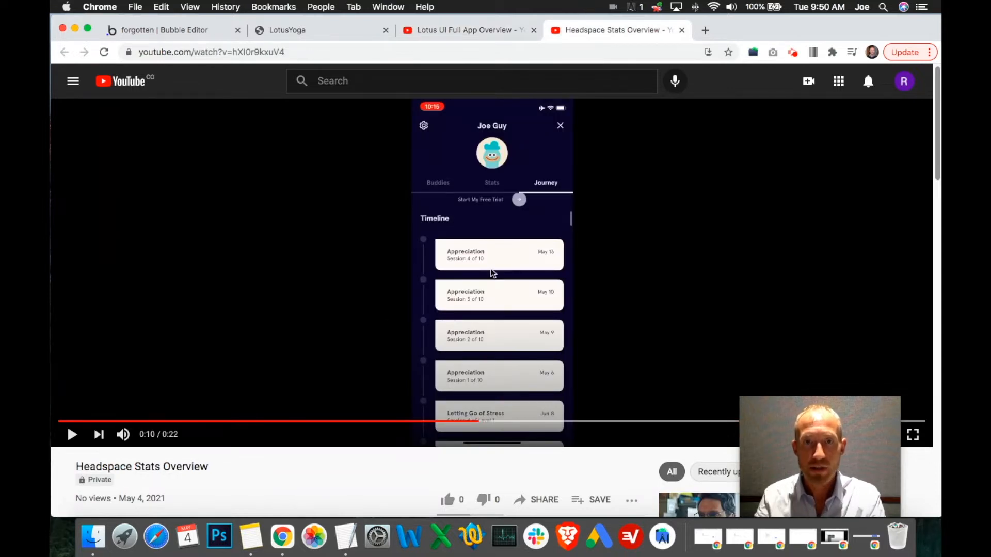
scroll(491, 270, "up", 5)
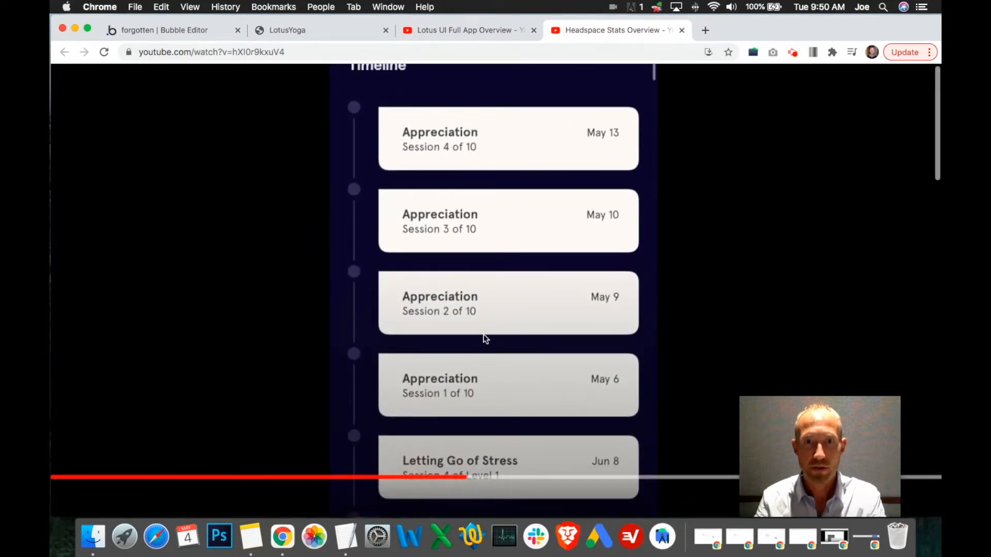
scroll(484, 334, "down", 5)
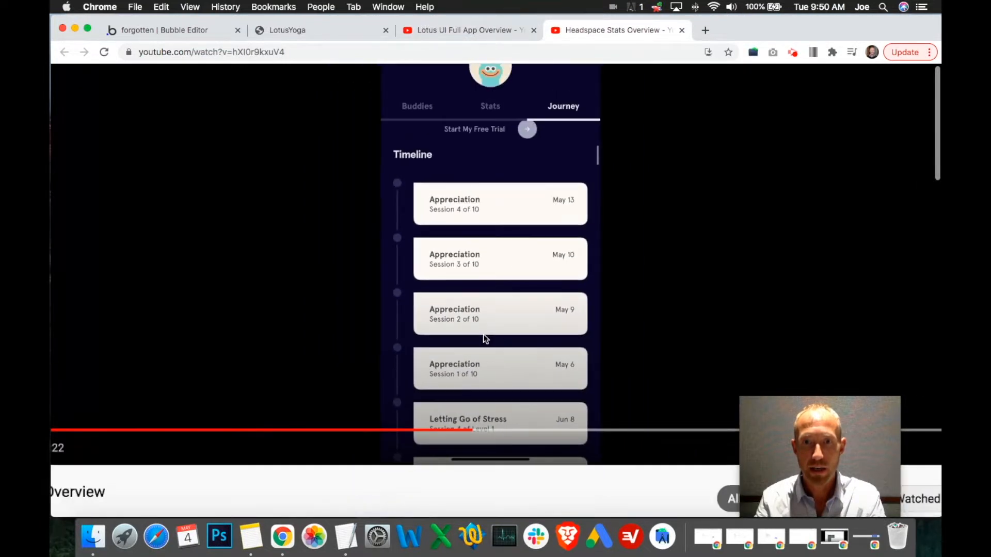
left_click(477, 33)
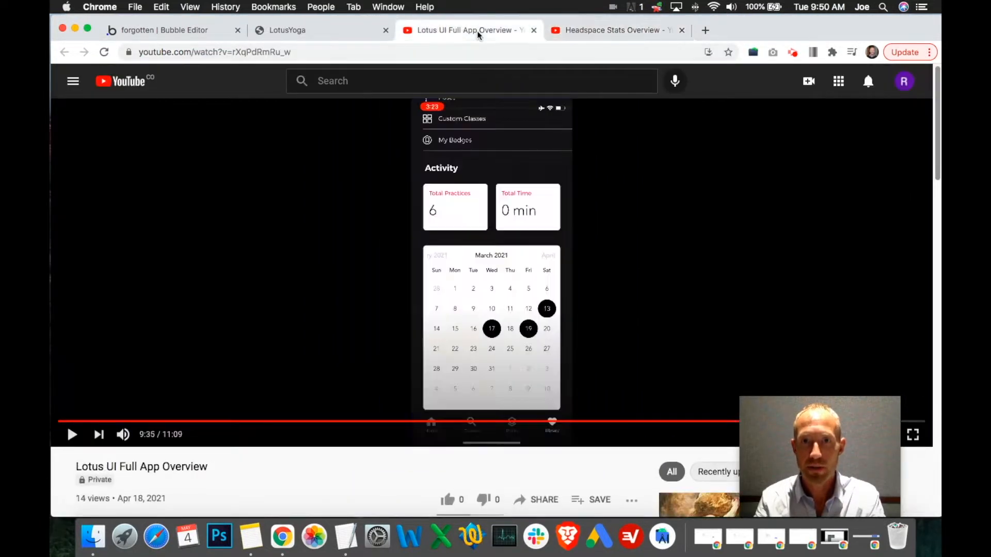
left_click(513, 261)
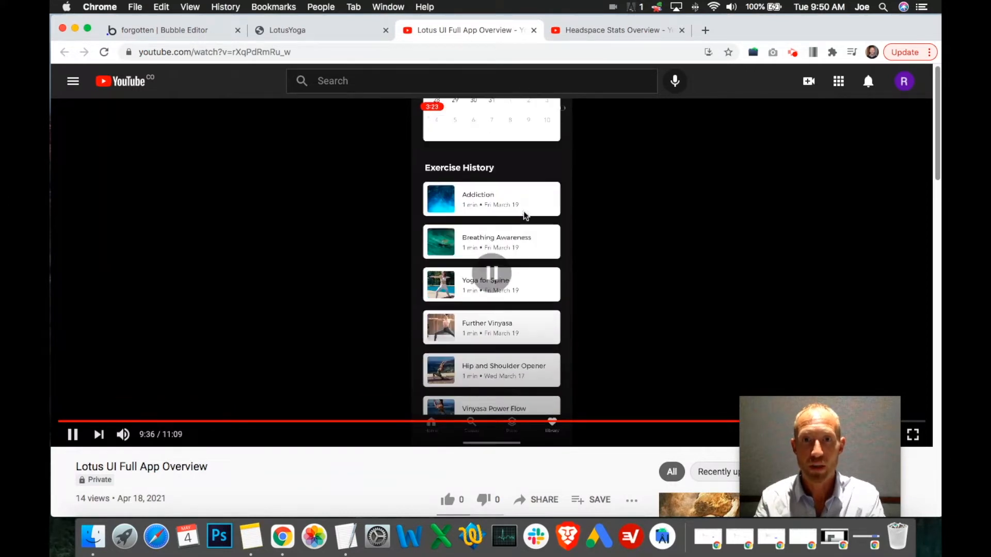
scroll(539, 257, "up", 2)
scroll(538, 252, "up", 2)
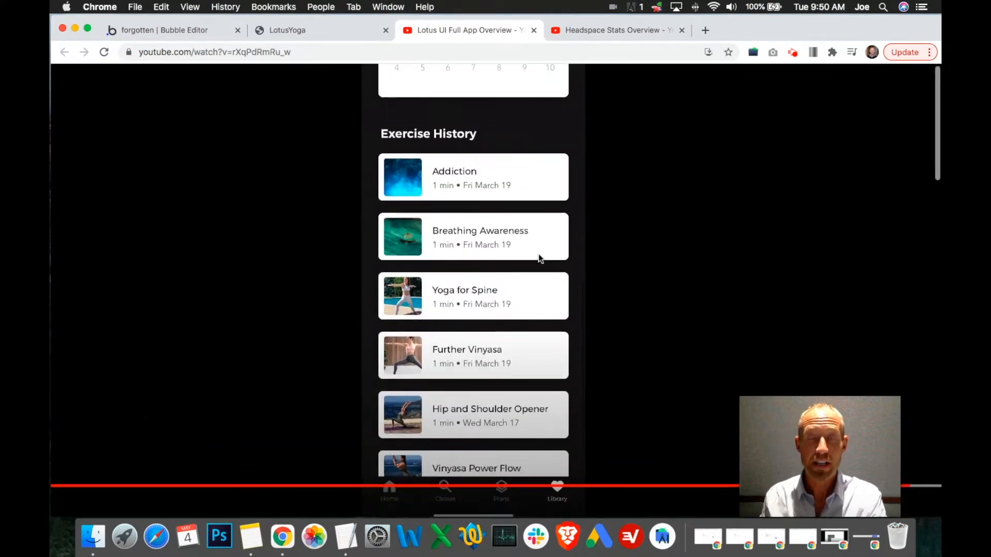
Close the Headspace Stats Overview video and return to the Lotus UI overview video.
left_click(666, 31)
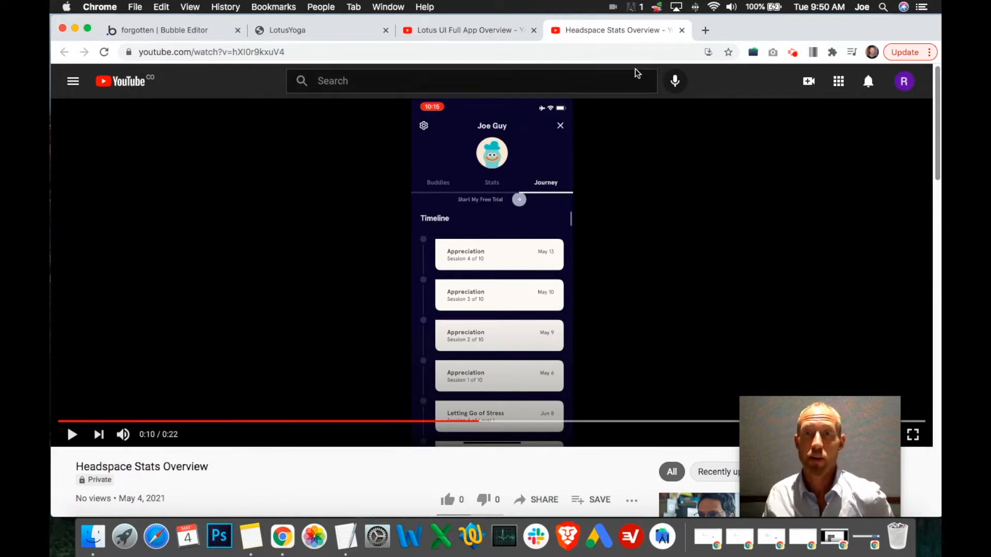
left_click(682, 30)
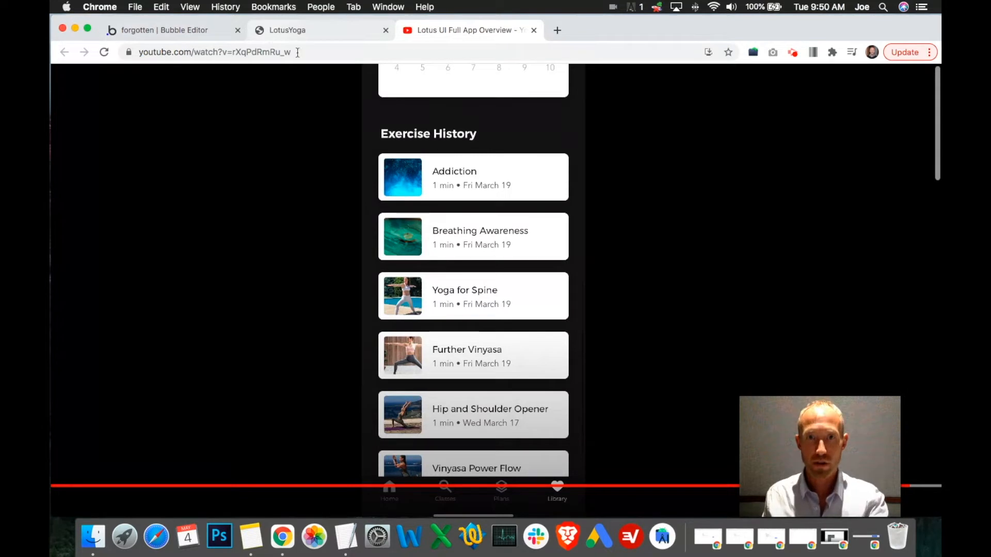
left_click_drag(808, 437, 803, 335)
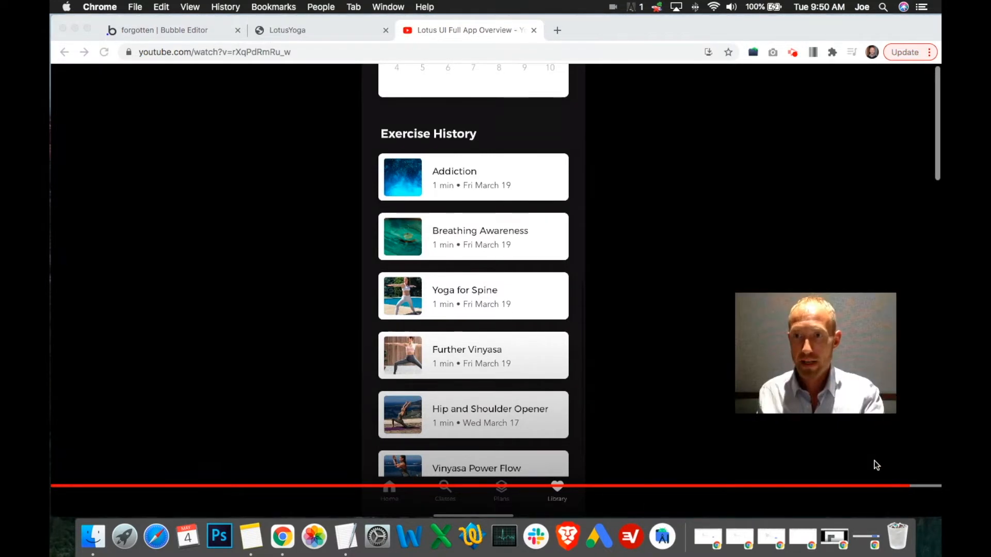
Rewind the Lotus UI overview video and pause it at Total Practices, Total Time and the practice calendar.
left_click(907, 487)
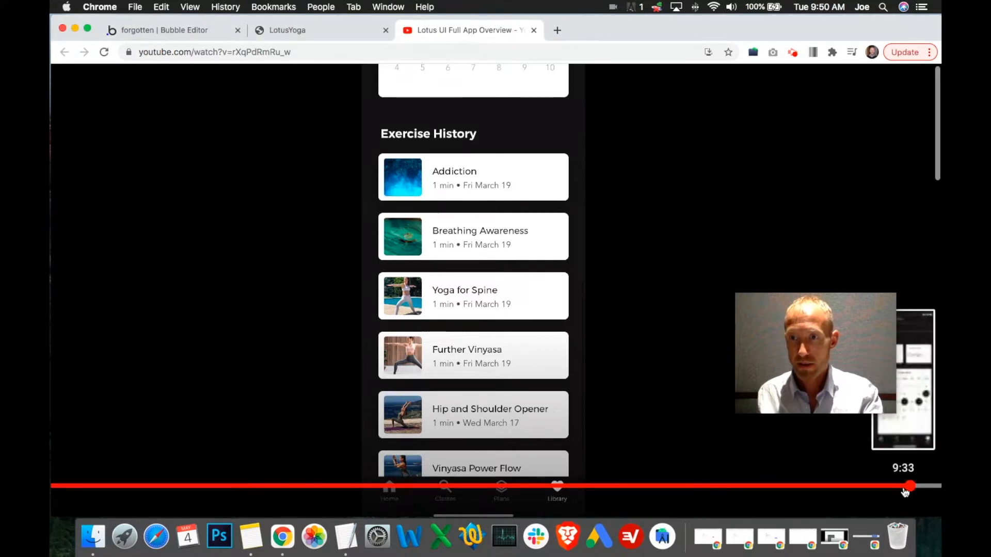
left_click(903, 487)
left_click(638, 379)
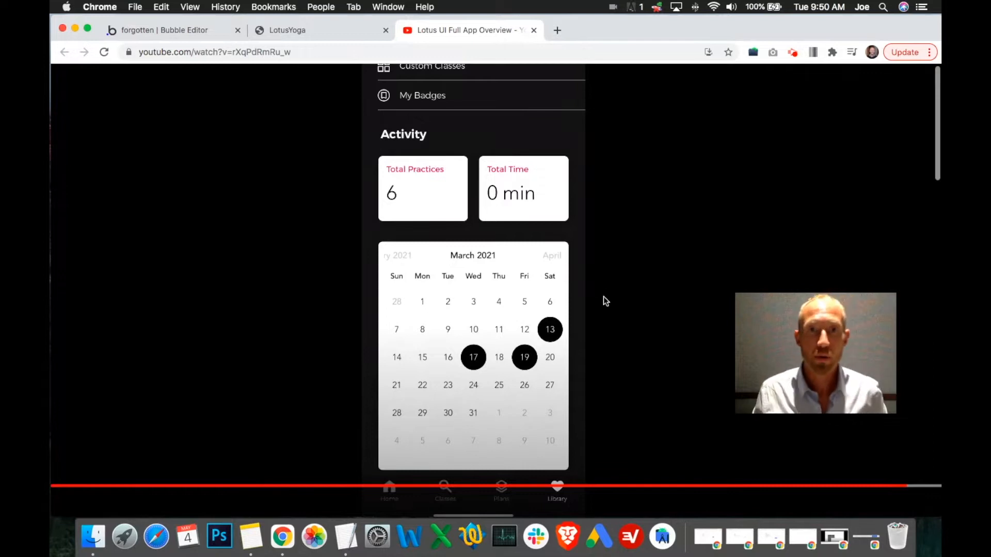
left_click(510, 258)
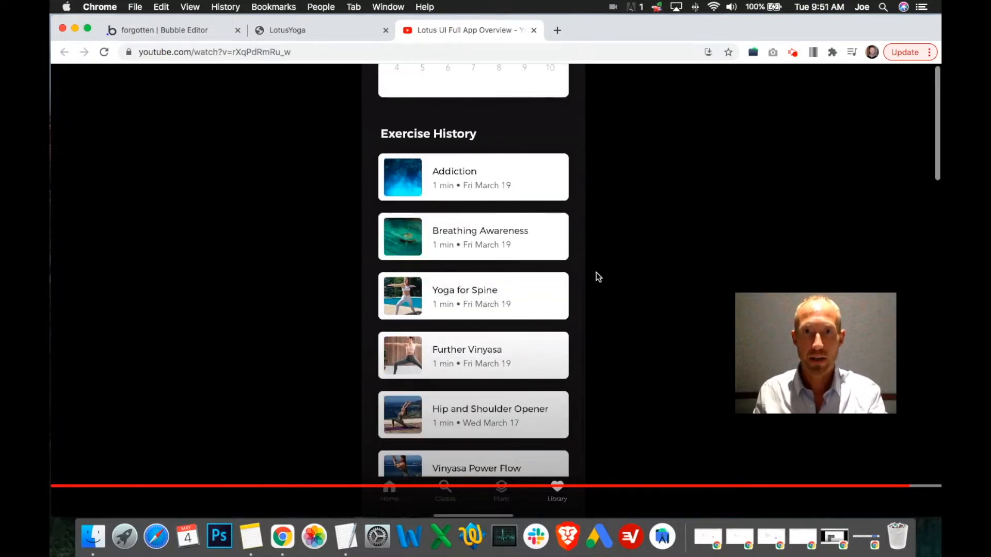
left_click(907, 487)
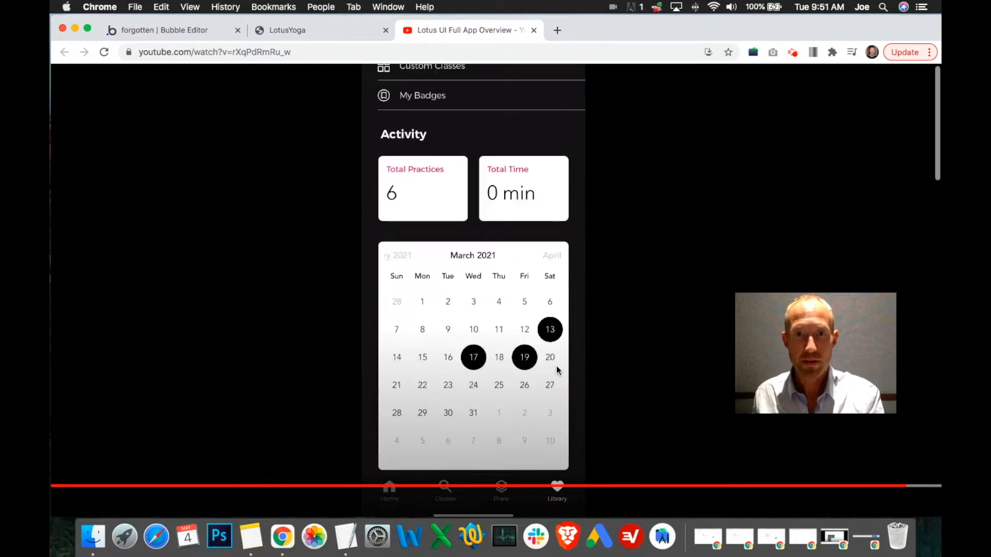
left_click(557, 370)
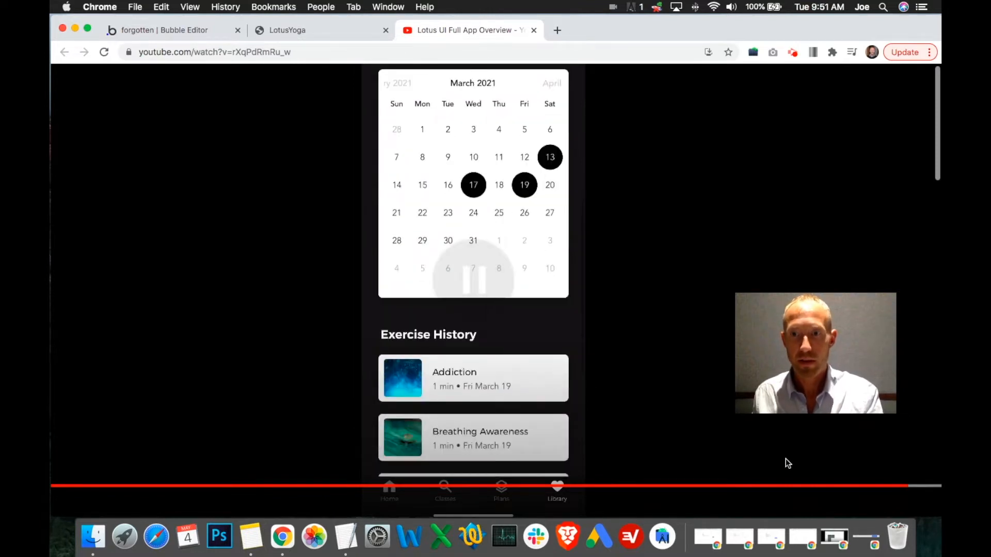
left_click(902, 486)
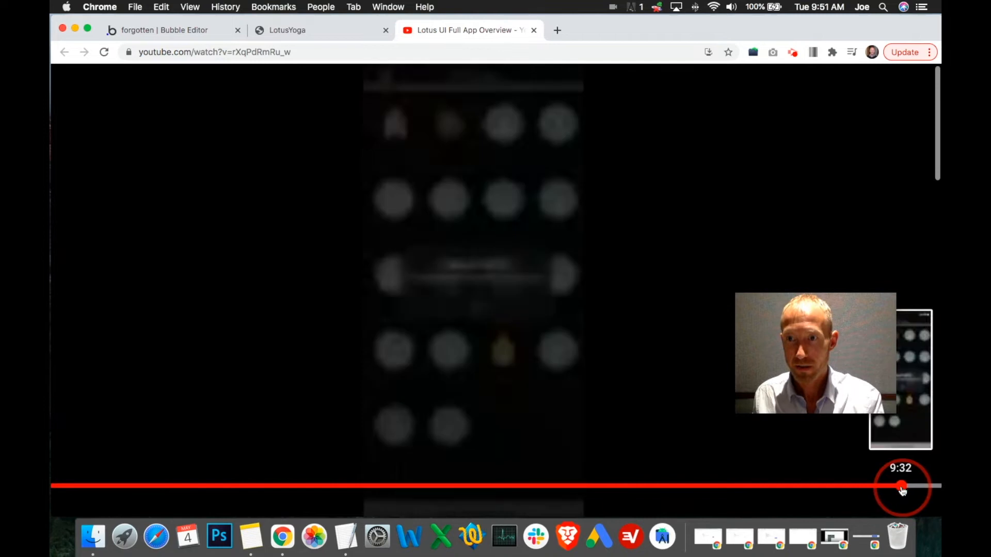
left_click(622, 364)
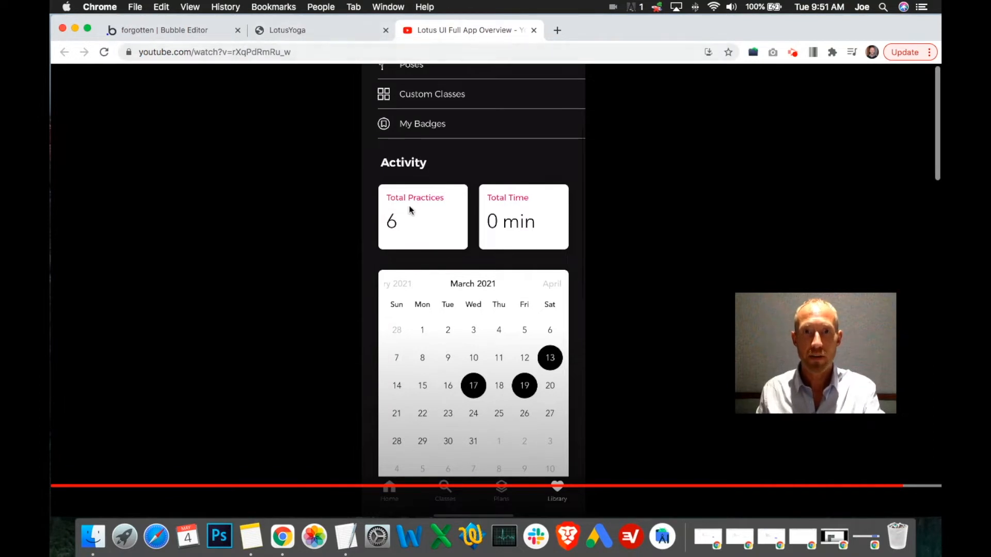
Switch to the Bubble editor and paste a copy of the Profile heading into the Library group.
left_click(217, 35)
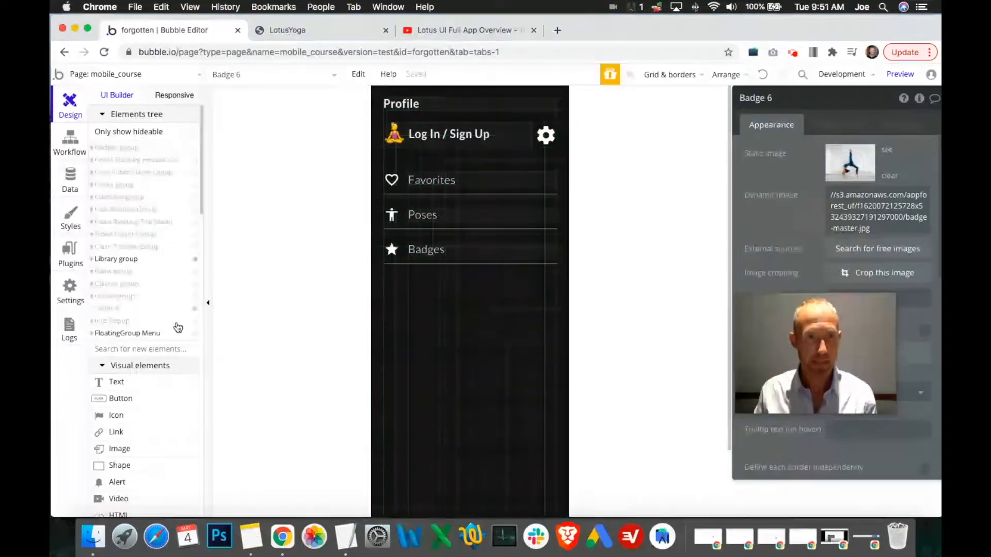
left_click(406, 103)
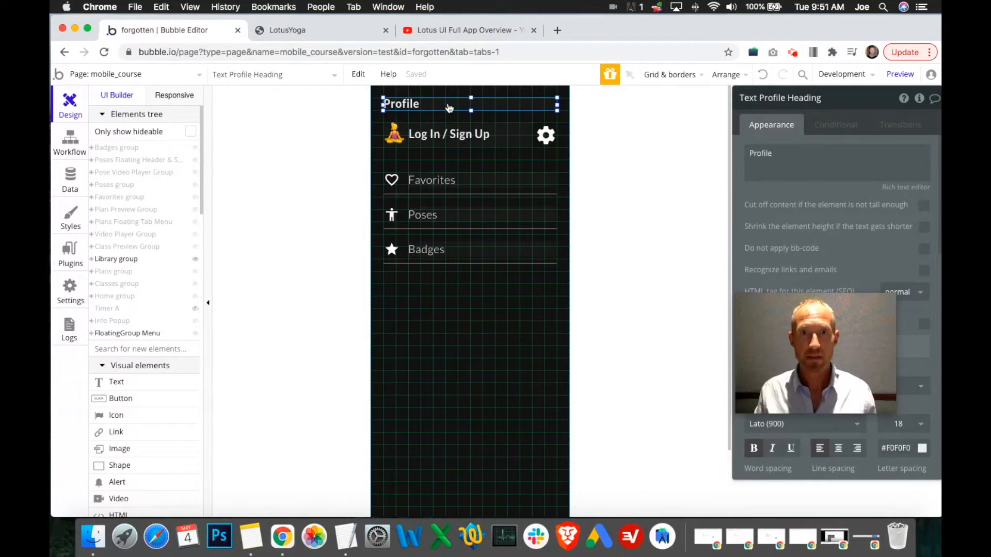
key("super+c")
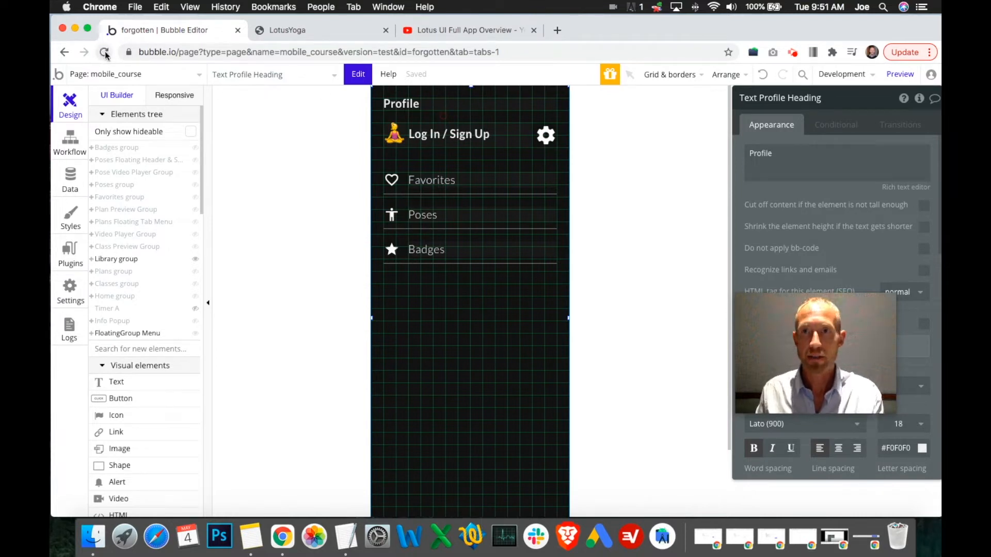
key("super+v")
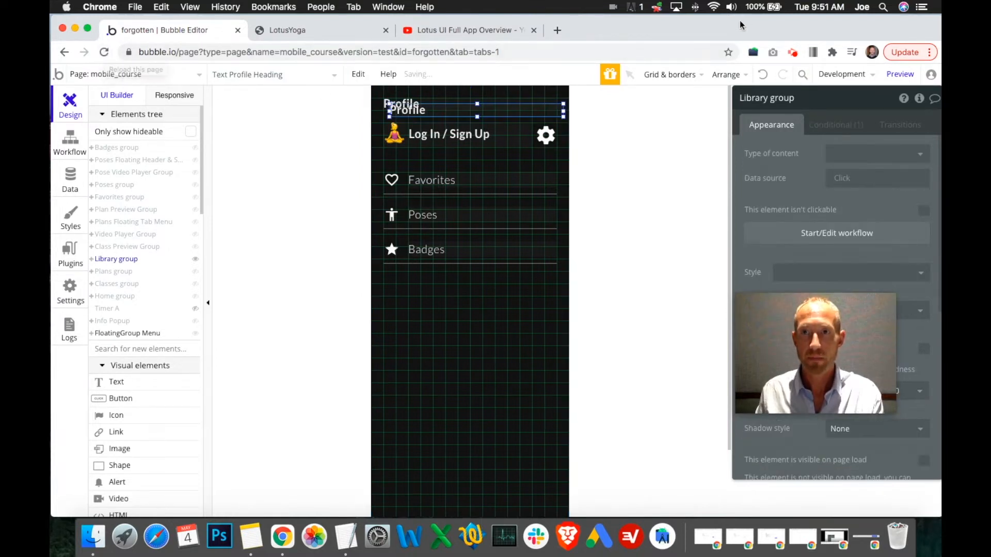
Reload the editor page, check the available Wi-Fi networks while it loads, and expand the elements tree.
left_click(104, 52)
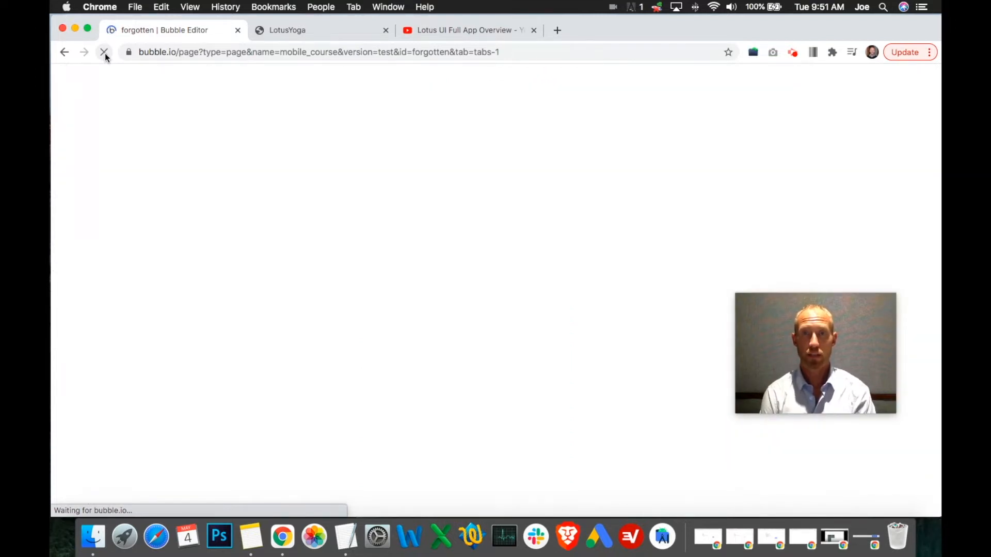
left_click(695, 7)
left_click(713, 8)
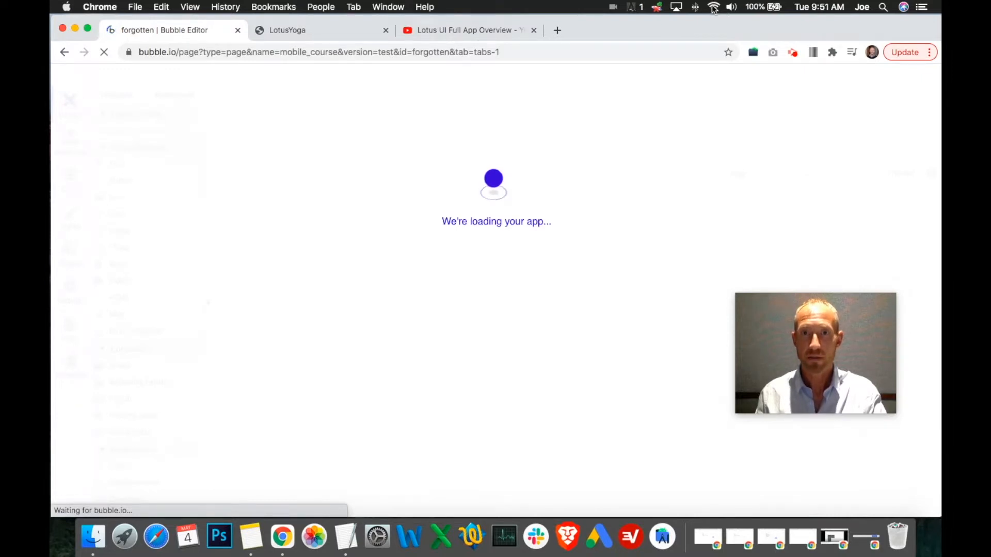
left_click(713, 7)
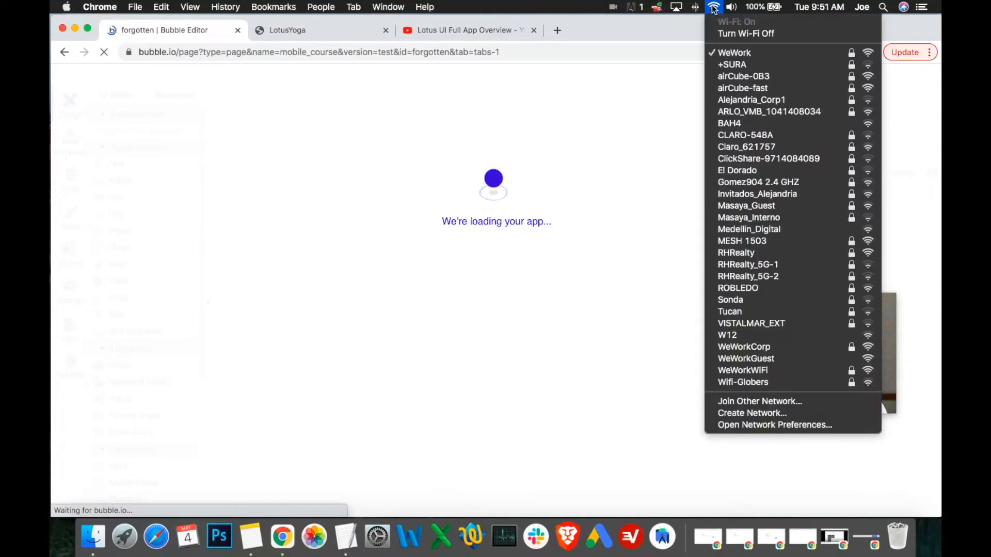
left_click(665, 20)
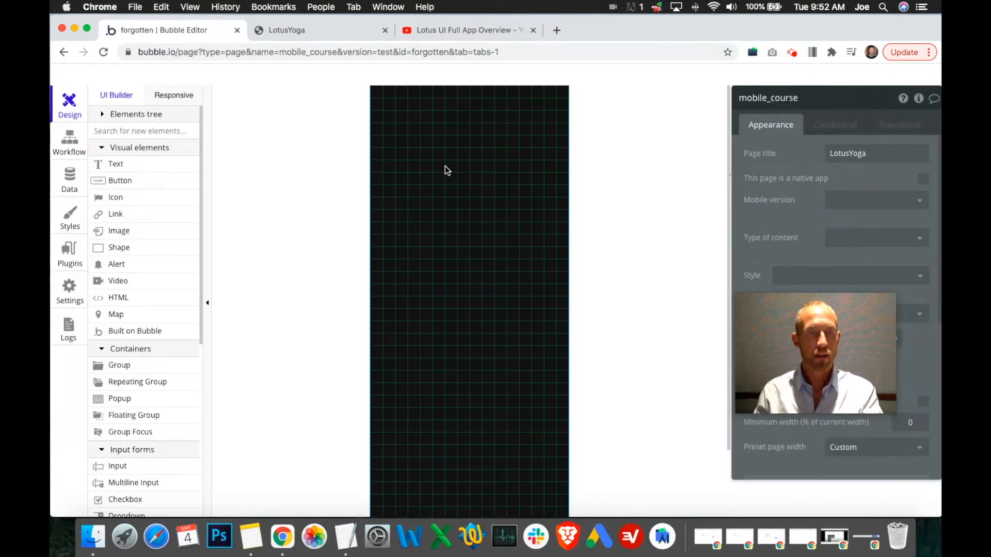
left_click(106, 116)
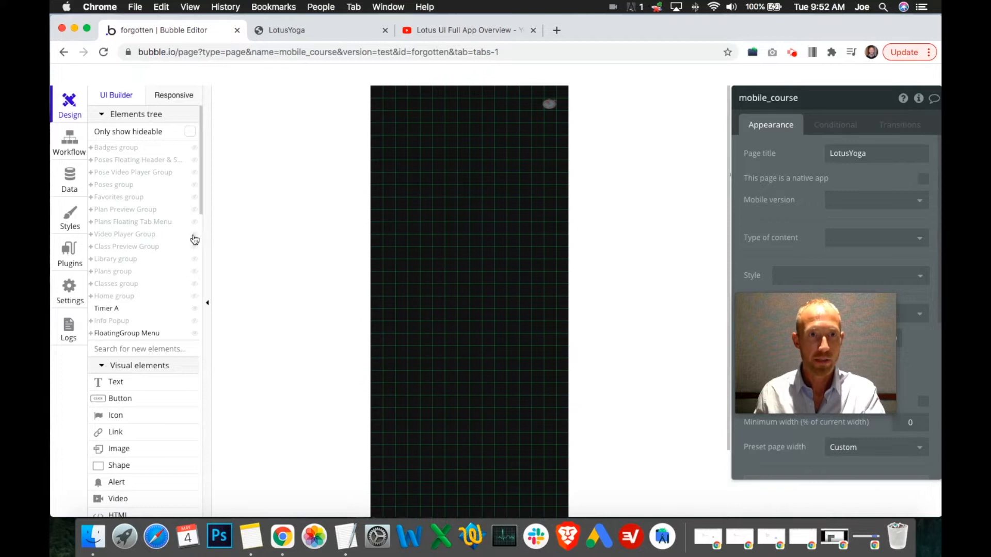
Recheck the Activity layout in the Lotus UI overview video and inspect the First Class badge container in the Badges group.
left_click(435, 30)
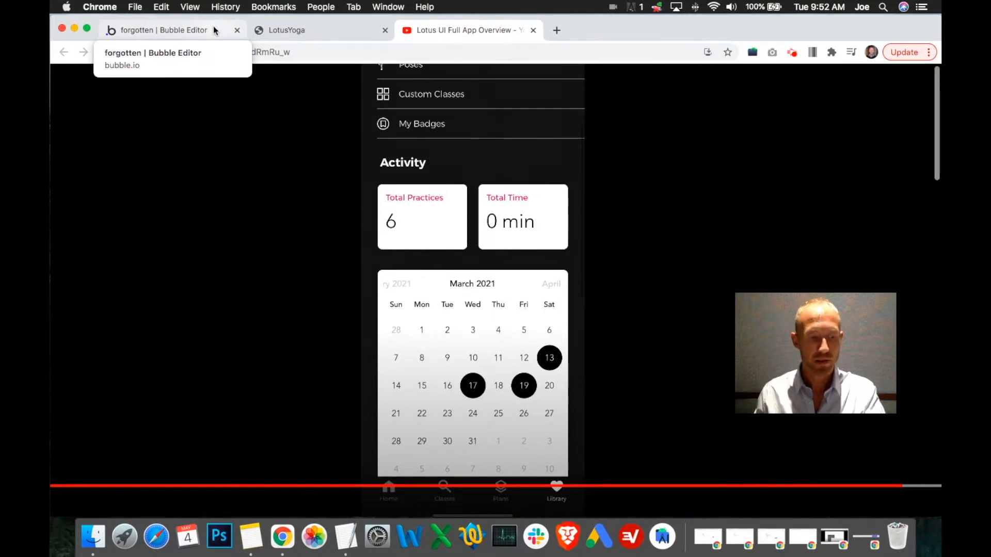
left_click(185, 30)
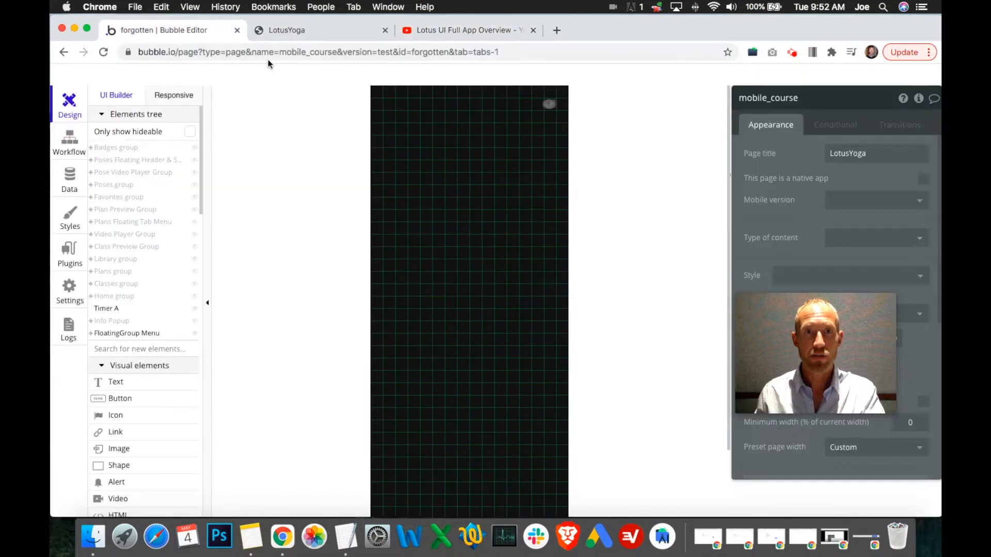
left_click(195, 150)
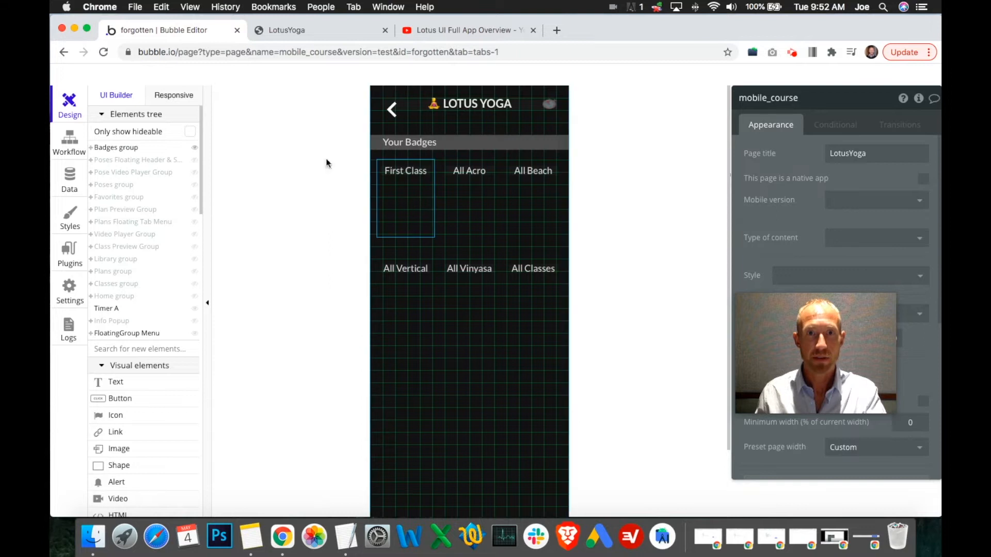
left_click(414, 197)
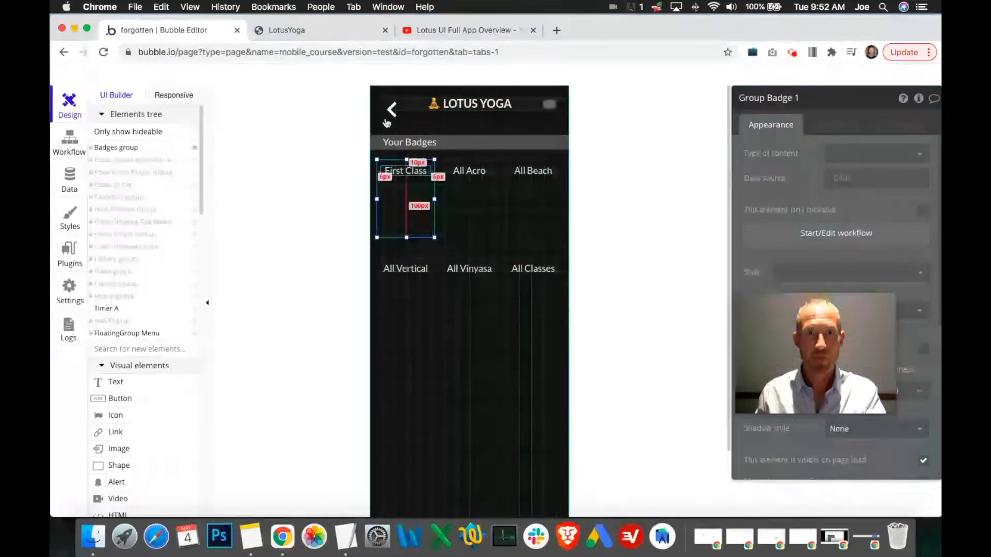
mouse_move(196, 152)
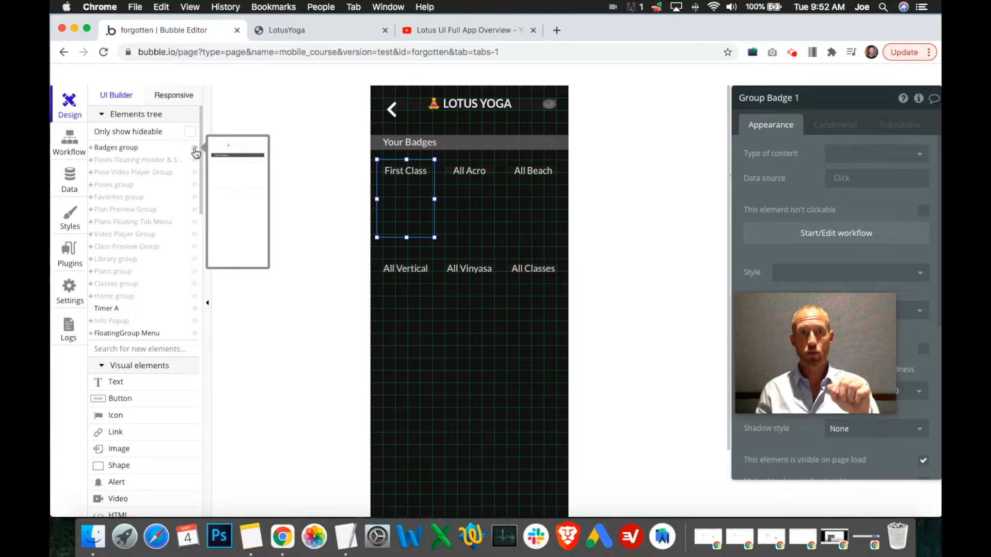
left_click(195, 151)
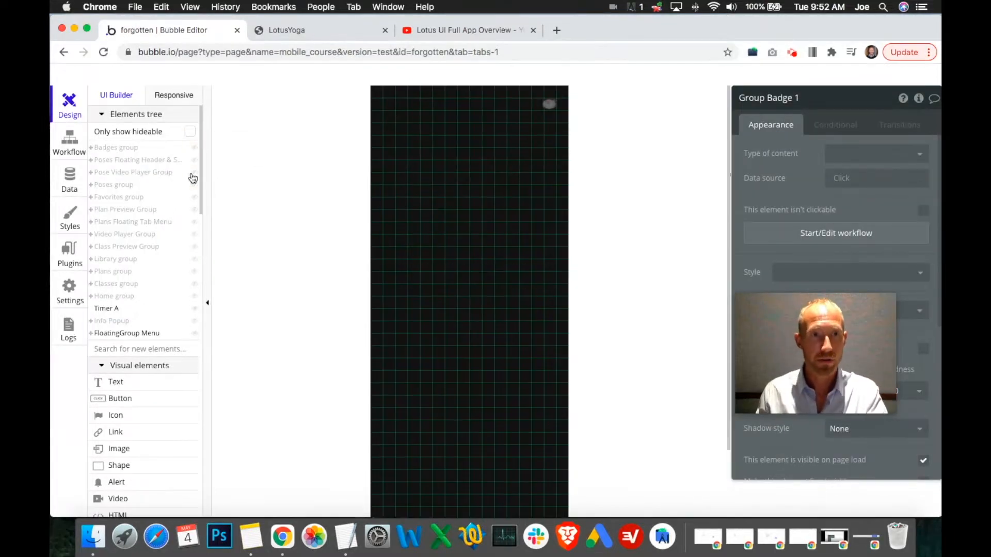
Show the Library group, place the duplicated Profile heading below the Badges row and rename it Text Activity Heading.
left_click(195, 259)
left_click_drag(462, 118, 451, 292)
double_click(777, 98)
type("Activit")
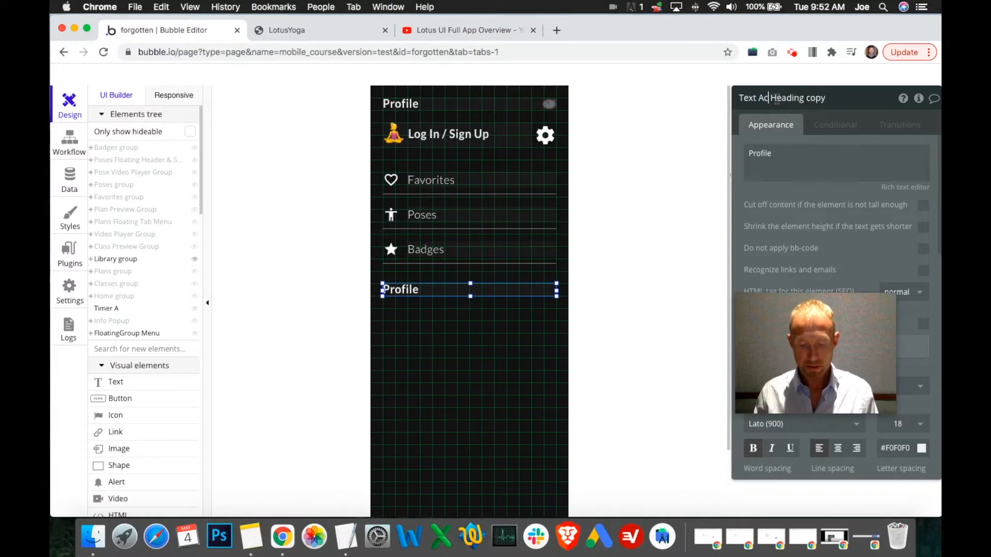
type("y")
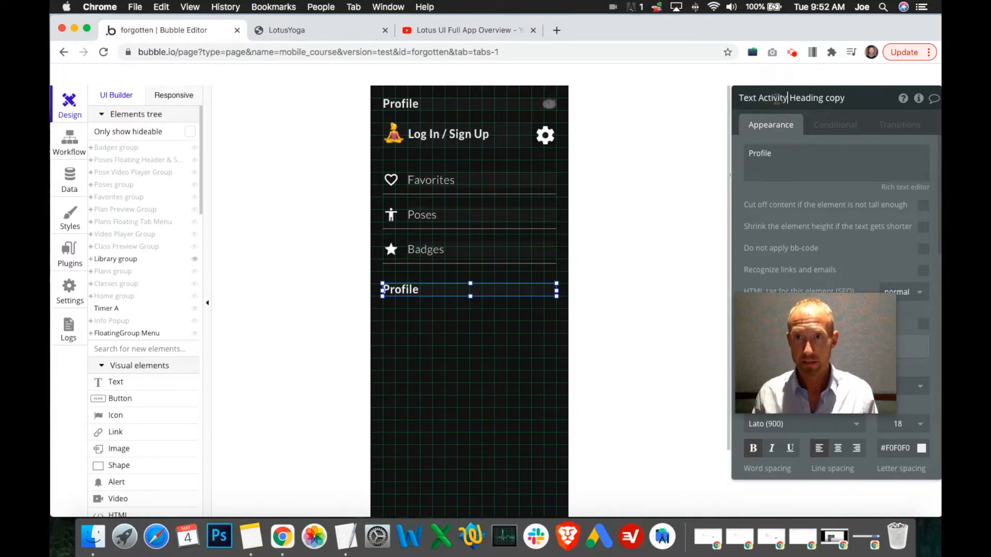
double_click(834, 98)
key("BackSpace")
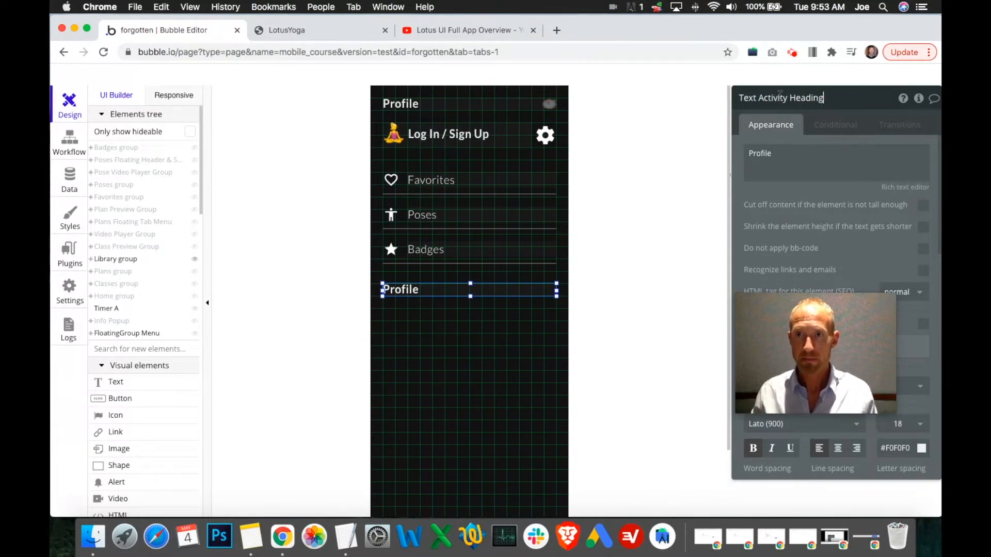
Set the duplicated heading's text to Activity.
double_click(772, 98)
left_click(769, 157)
double_click(768, 157)
key("cmd+v")
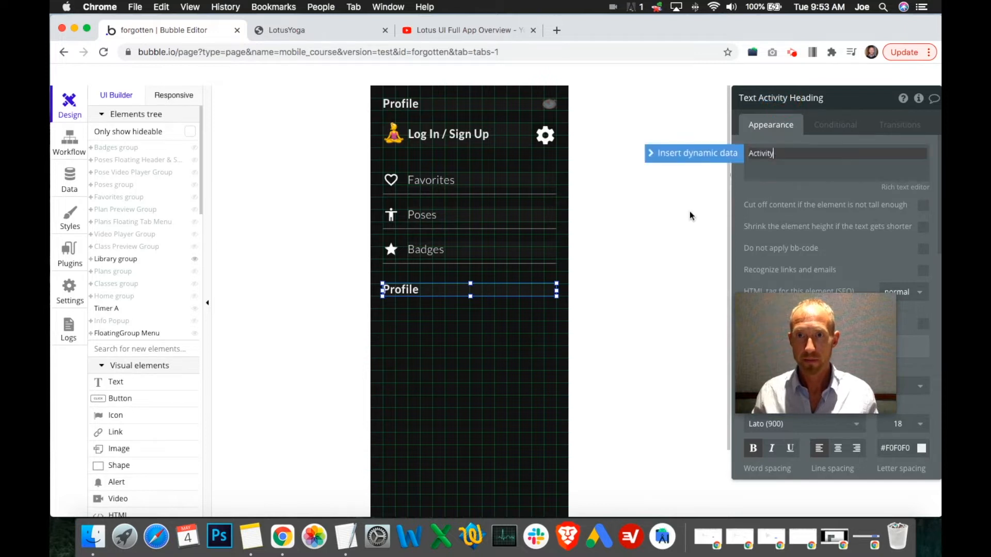
Draw a group about 115 by 99 pixels below the Activity heading, aligned with its left edge.
scroll(124, 402, "down", 3)
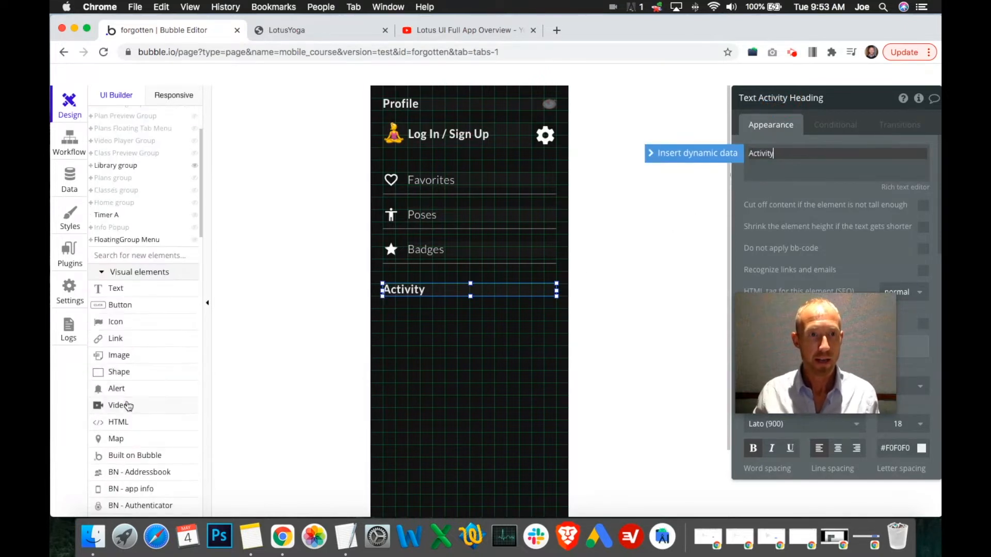
scroll(133, 377, "down", 15)
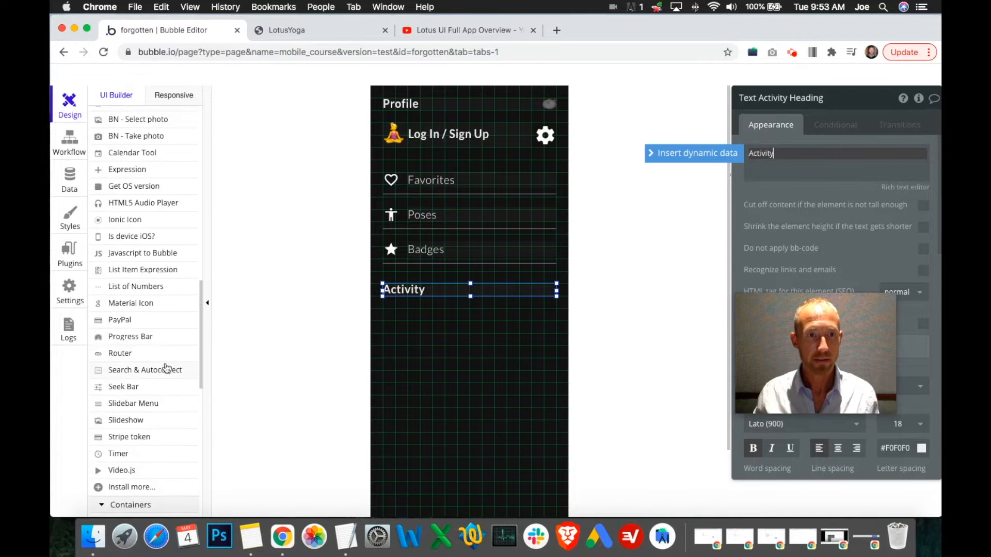
left_click(119, 405)
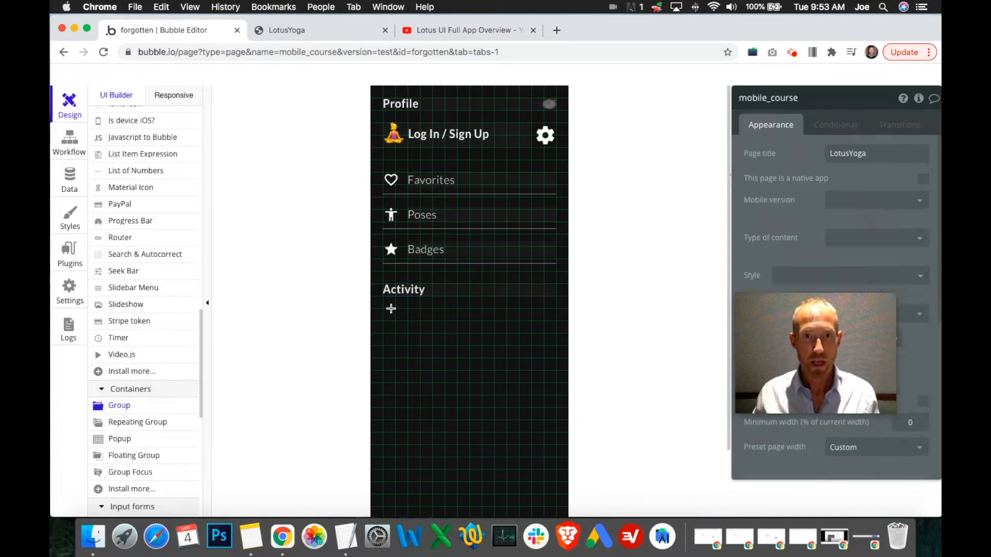
left_click_drag(382, 310, 454, 372)
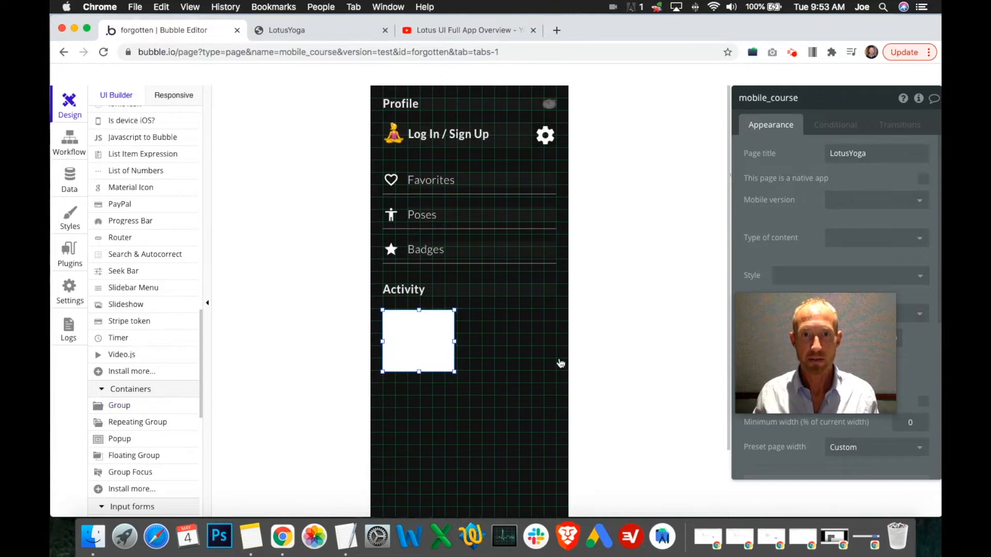
left_click_drag(749, 354, 576, 401)
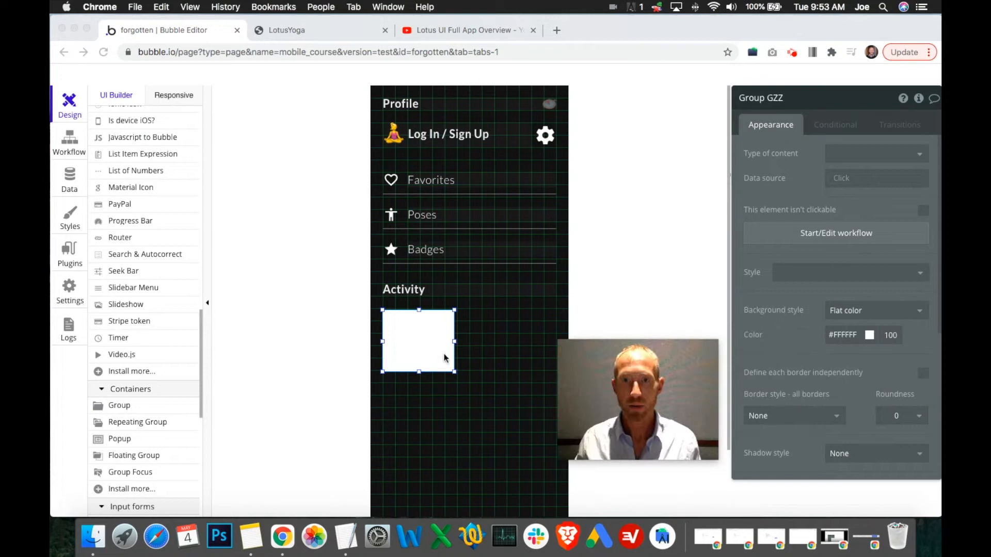
Set the new group's Y to 360, turn off fixed width and collapse its height when hidden.
scroll(851, 349, "down", 5)
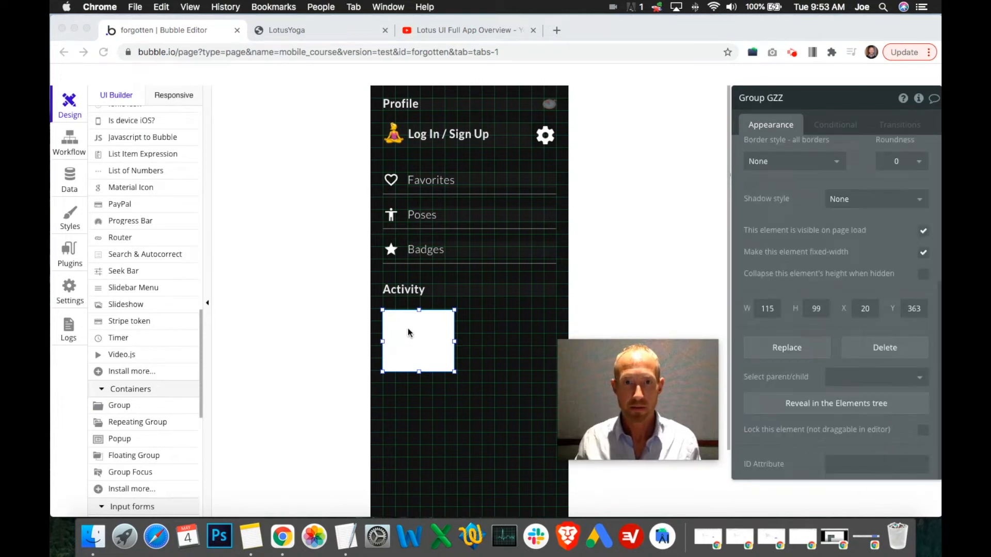
left_click(918, 310)
key("BackSpace")
type("0")
left_click(925, 254)
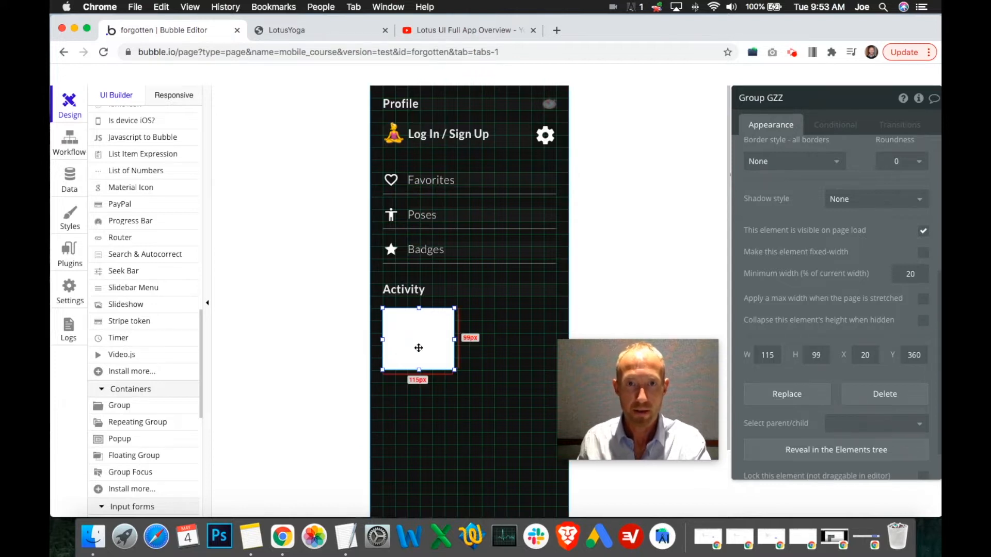
scroll(418, 348, "down", 2)
scroll(420, 354, "up", 2)
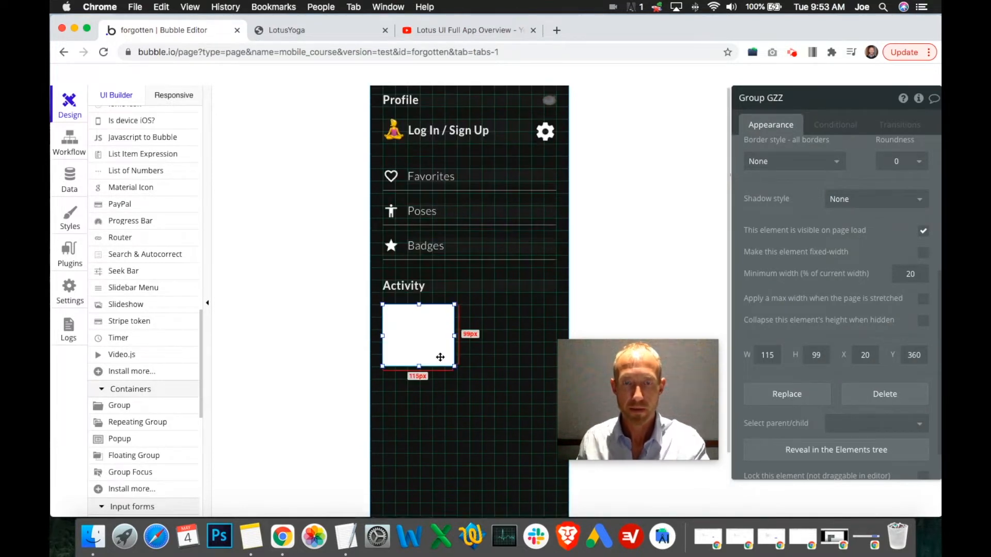
left_click(923, 321)
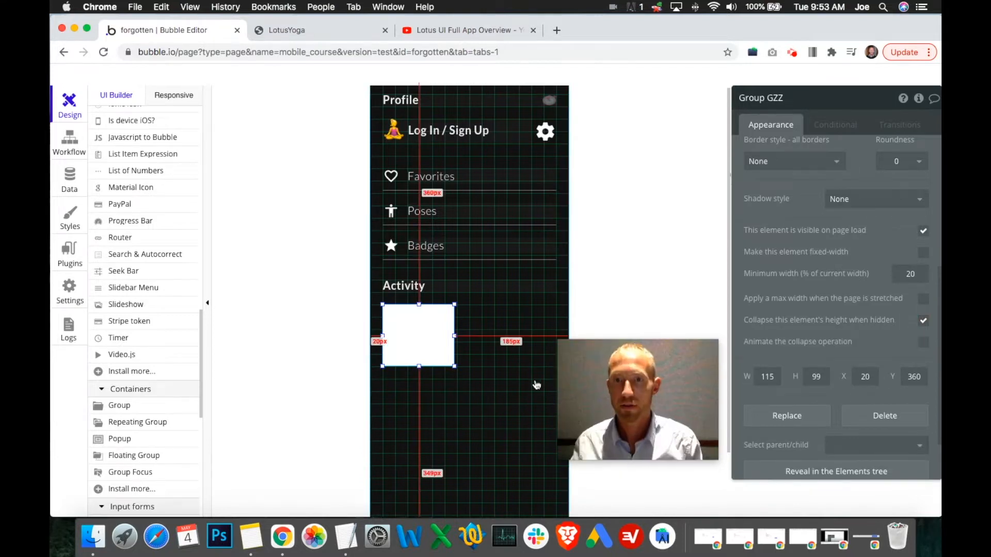
Set the width of the white group below Activity to 120.
scroll(499, 377, "down", 3)
scroll(490, 351, "down", 1)
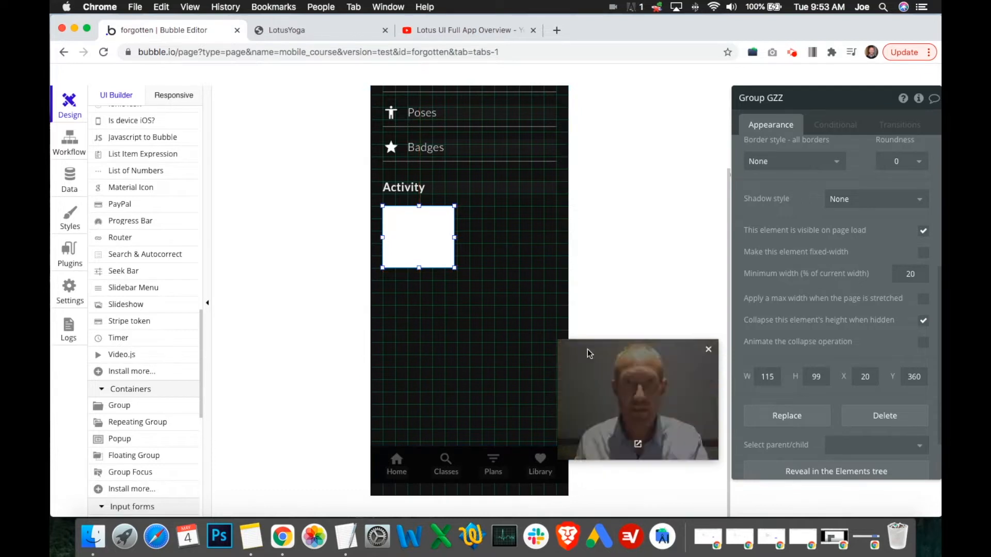
left_click(771, 376)
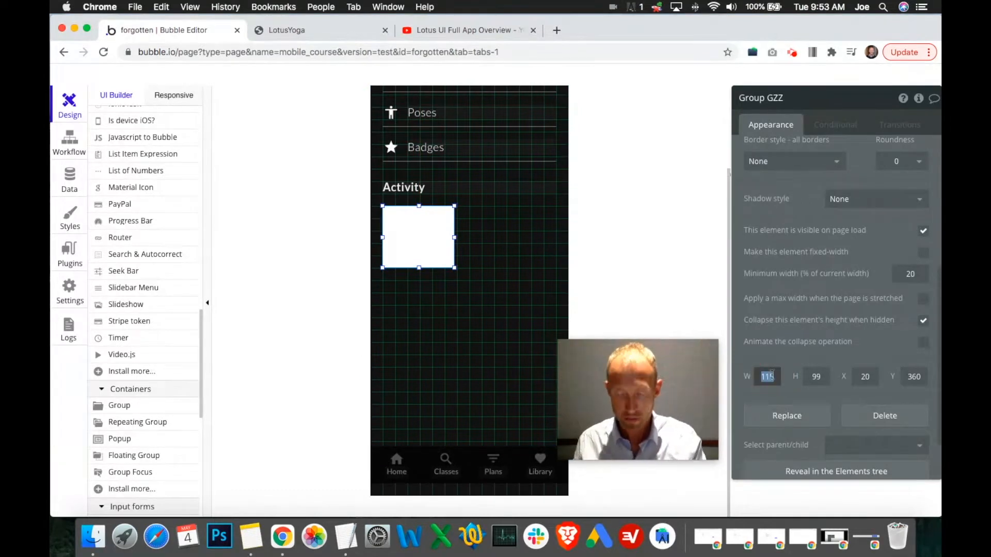
key("BackSpace")
key("BackSpace")
type("20")
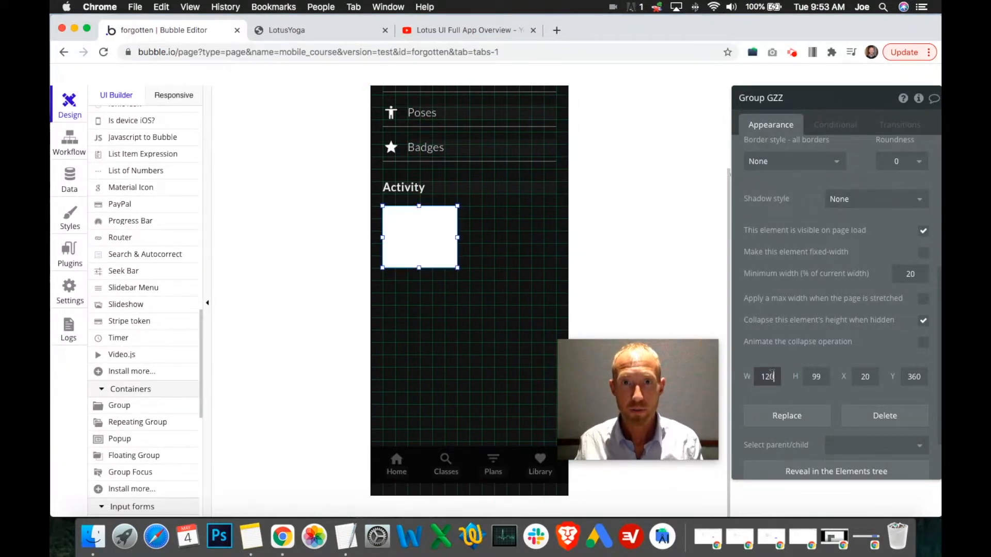
Duplicate the white group, place the copy beside it at X 180, and compare the pair with the Lotus UI overview video.
left_click(440, 226)
key("super+c")
key("super+v")
left_click_drag(453, 243, 537, 242)
left_click(420, 32)
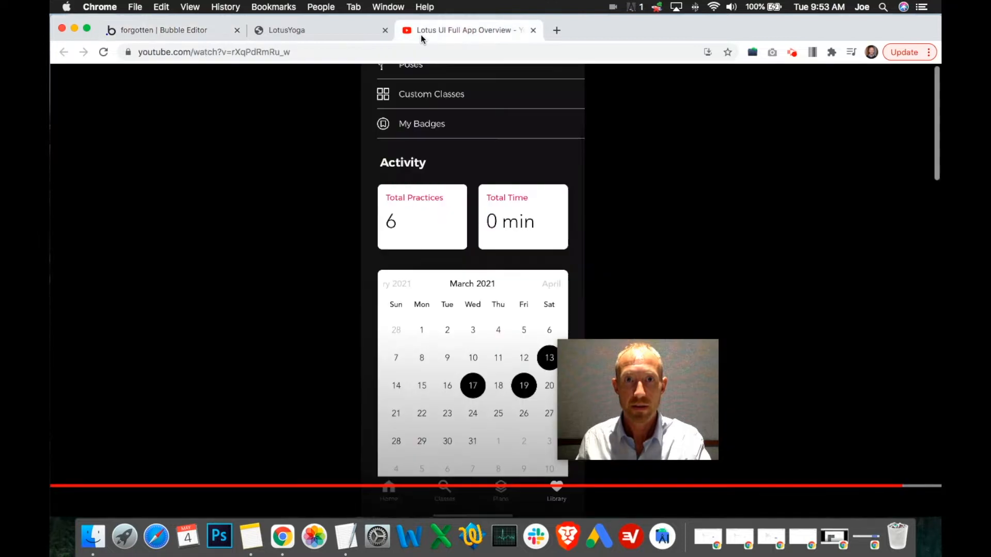
left_click(183, 32)
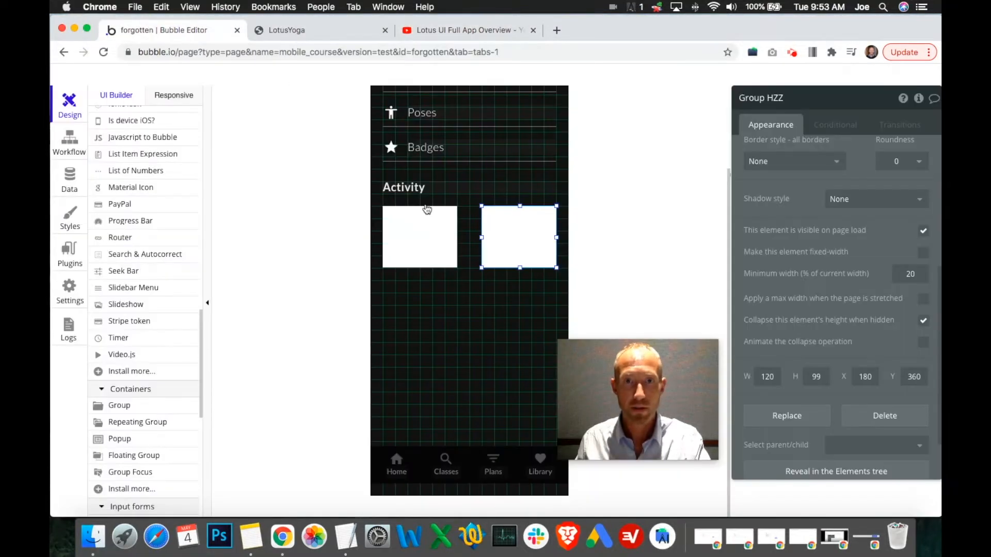
Widen both white cards below Activity to 130 and move the right card to X 170.
left_click(438, 243)
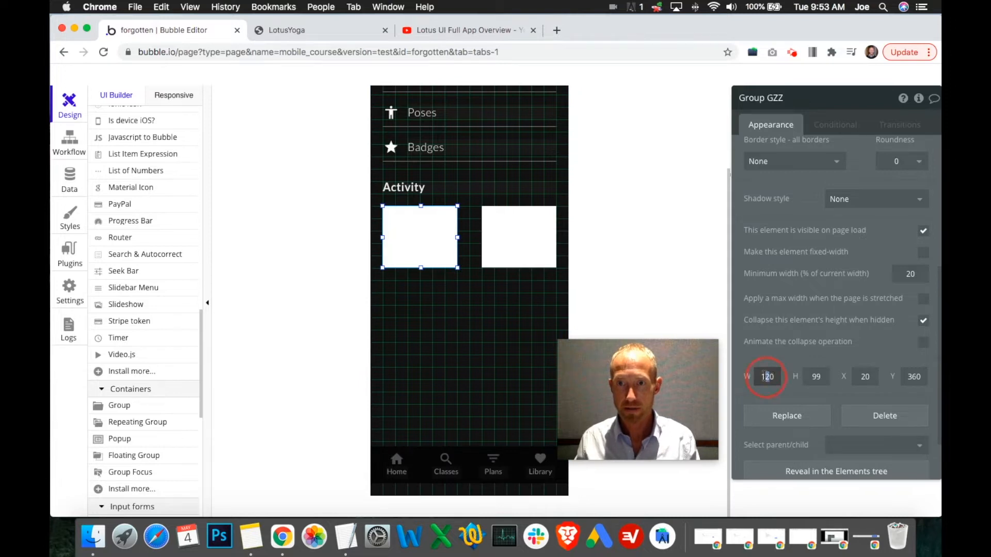
left_click(526, 239)
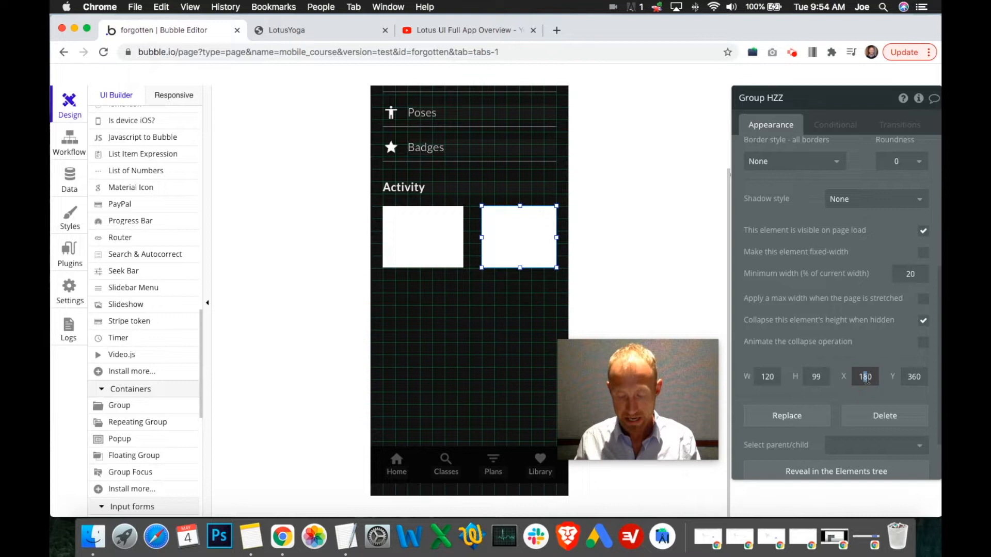
type("7")
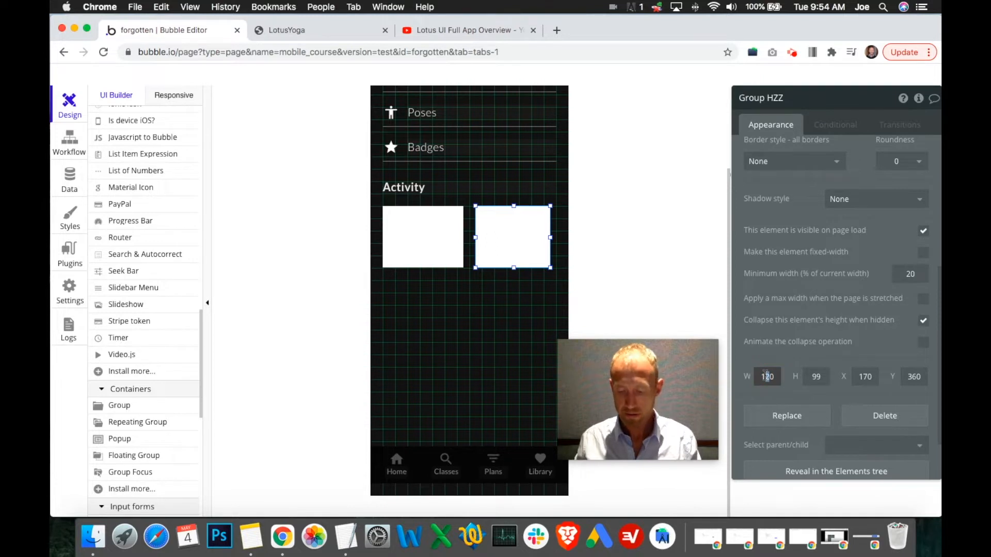
type("3")
Set the right white card's corner roundness to 5.
scroll(878, 366, "up", 5)
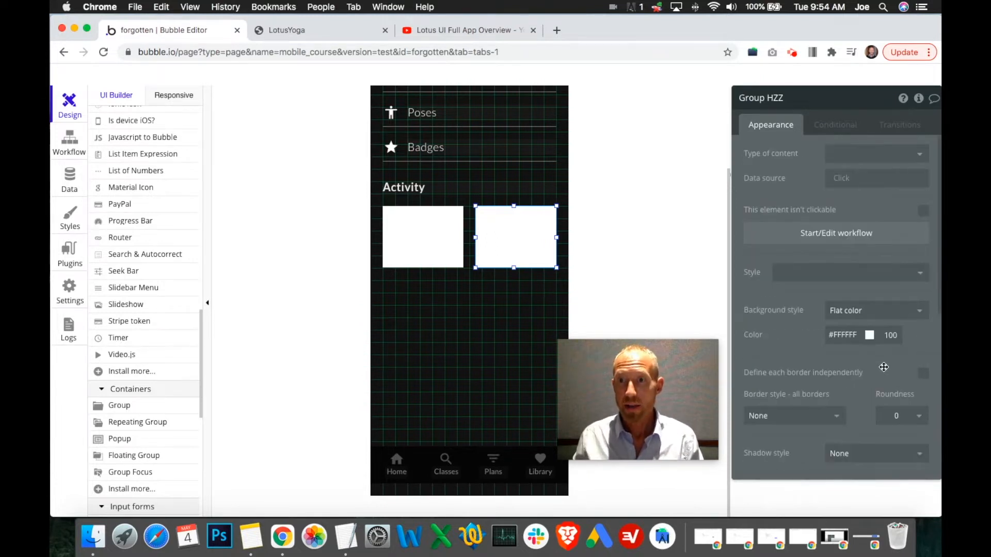
scroll(883, 367, "down", 4)
left_click(903, 313)
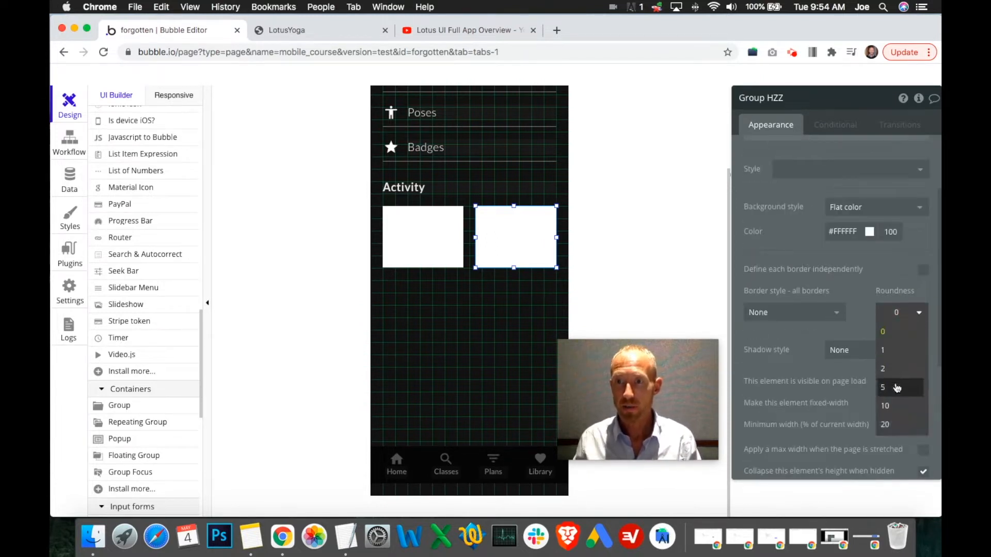
left_click(896, 387)
Compare the left card with the Lotus UI overview video and set its corner roundness to 10.
left_click(442, 256)
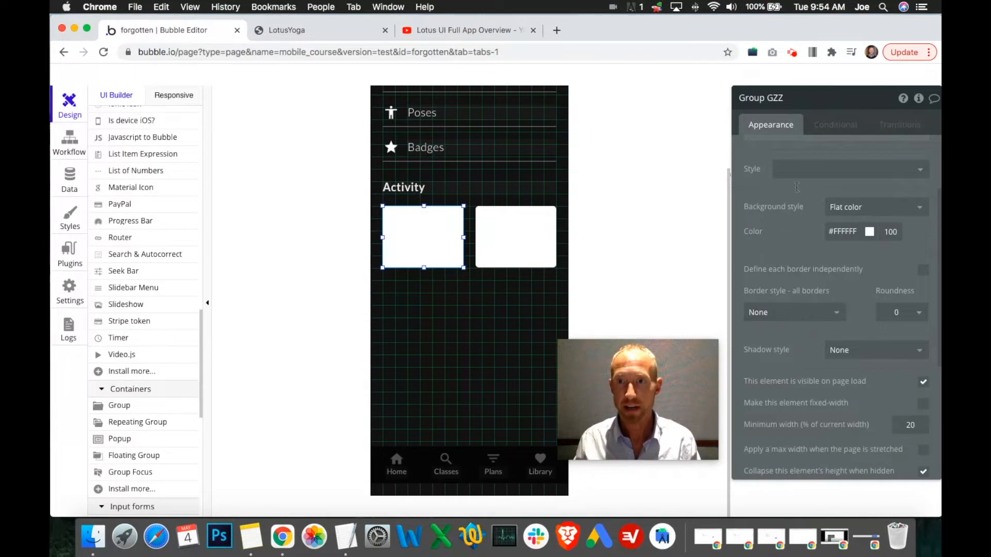
left_click(493, 29)
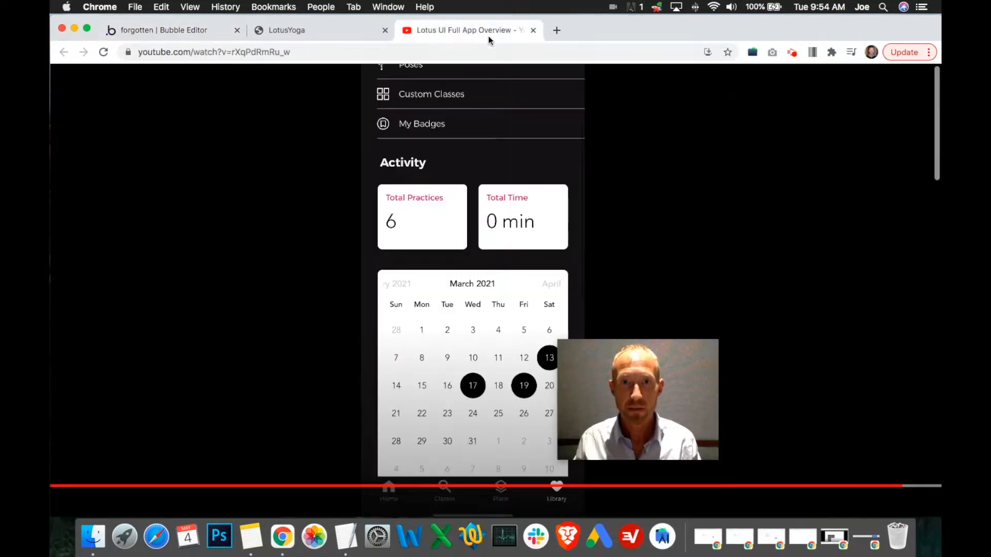
left_click(185, 32)
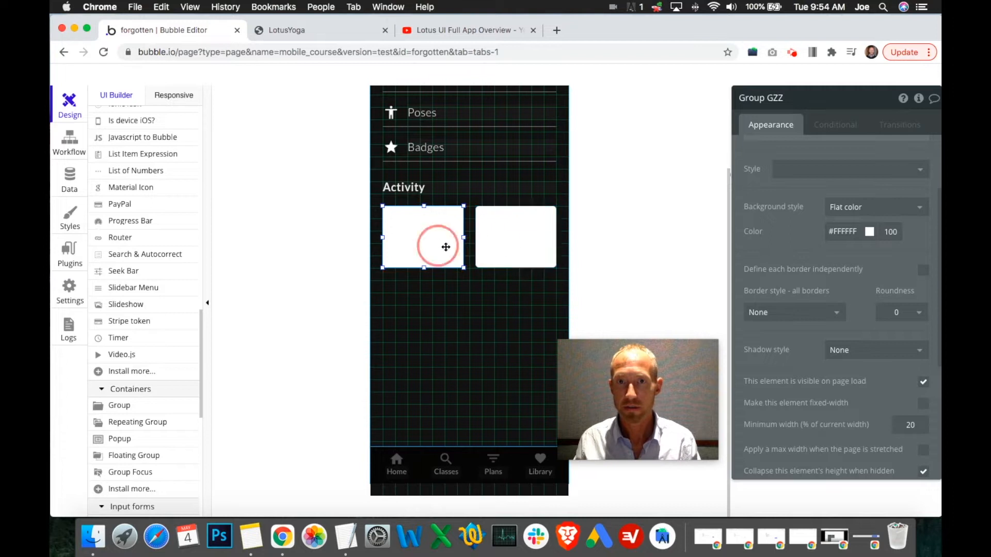
left_click(899, 308)
left_click(903, 406)
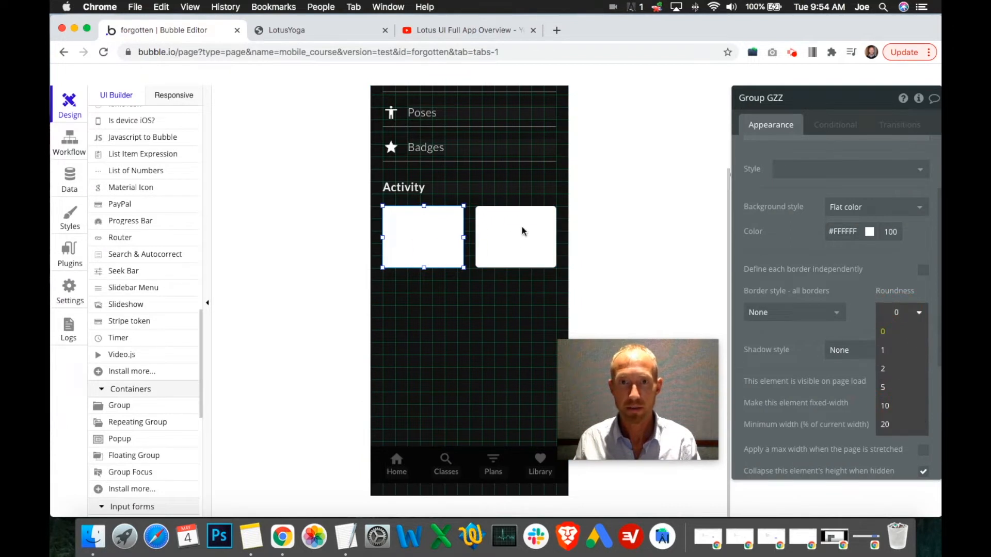
Check the card corners in the overview video again and set the right card's roundness to 10.
left_click(522, 230)
left_click(531, 345)
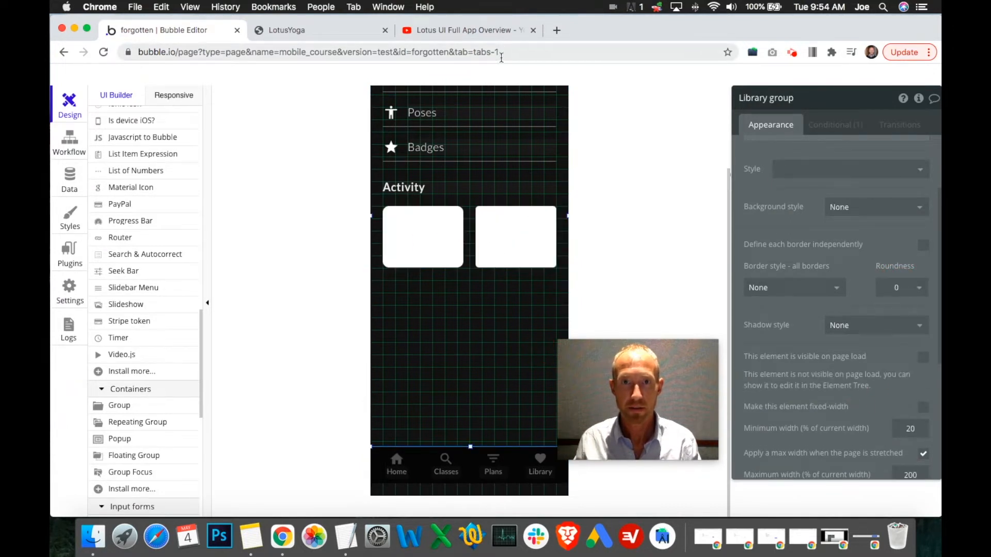
left_click(454, 31)
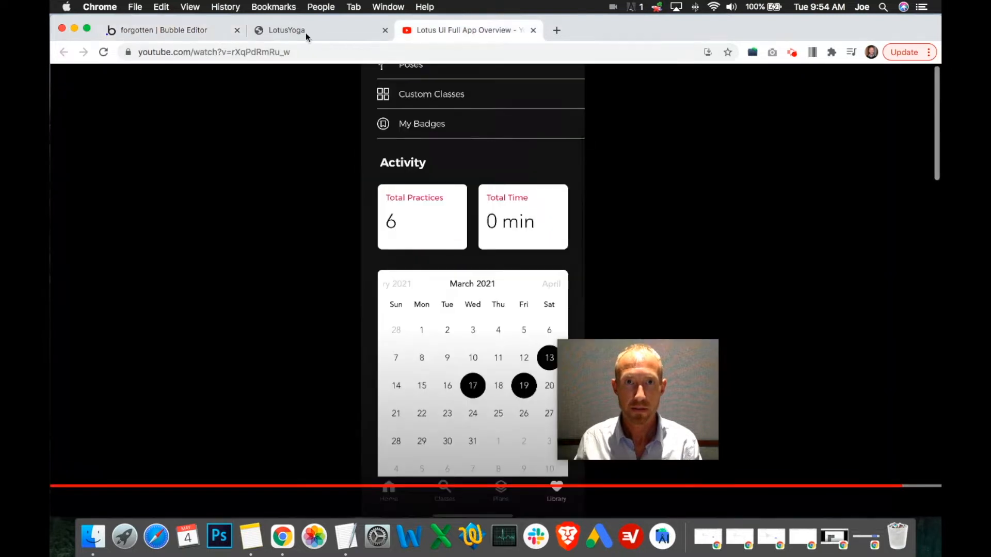
left_click(177, 32)
left_click(515, 222)
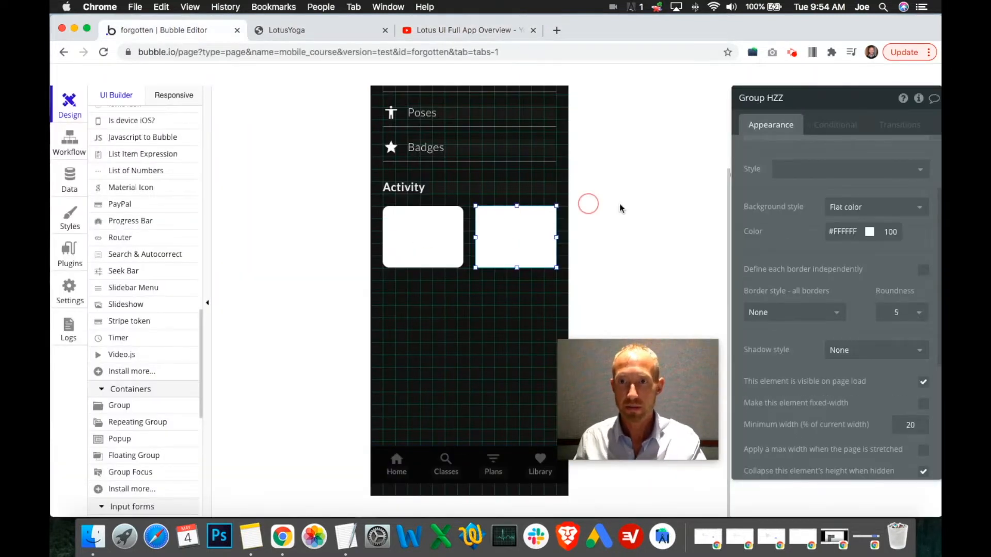
left_click(919, 313)
left_click(890, 405)
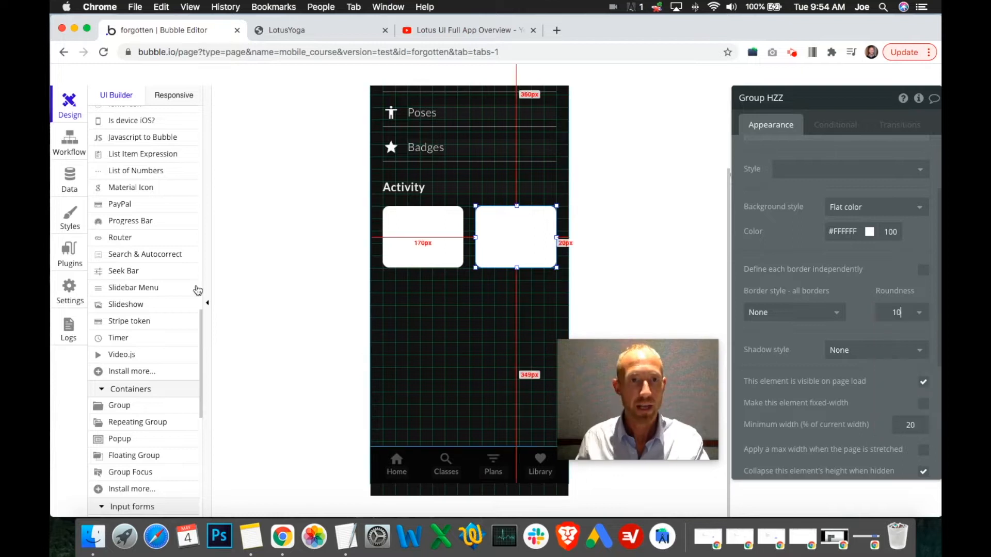
Draw a text element about 118 by 26 pixels near the top of the left card and remove its Body style.
scroll(151, 315, "up", 10)
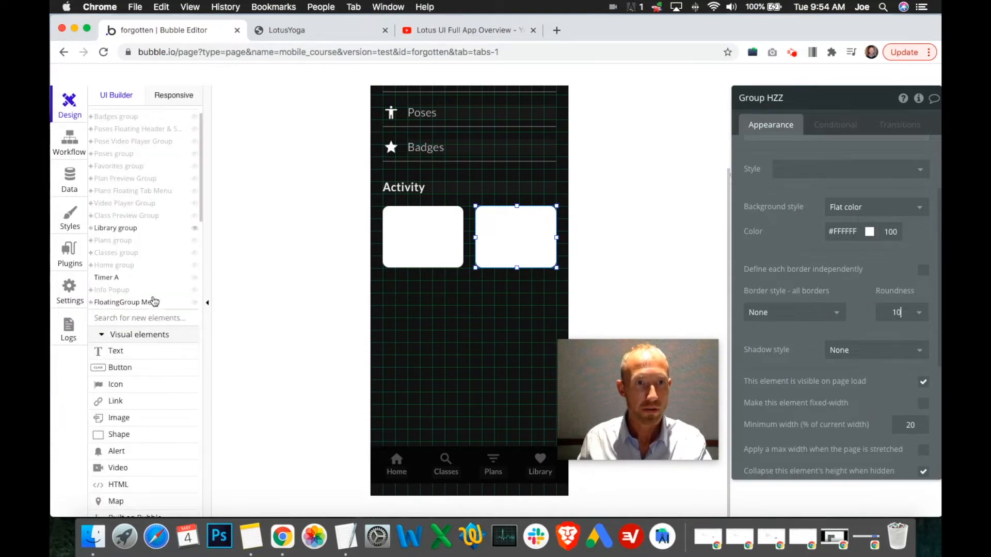
left_click_drag(387, 212, 458, 227)
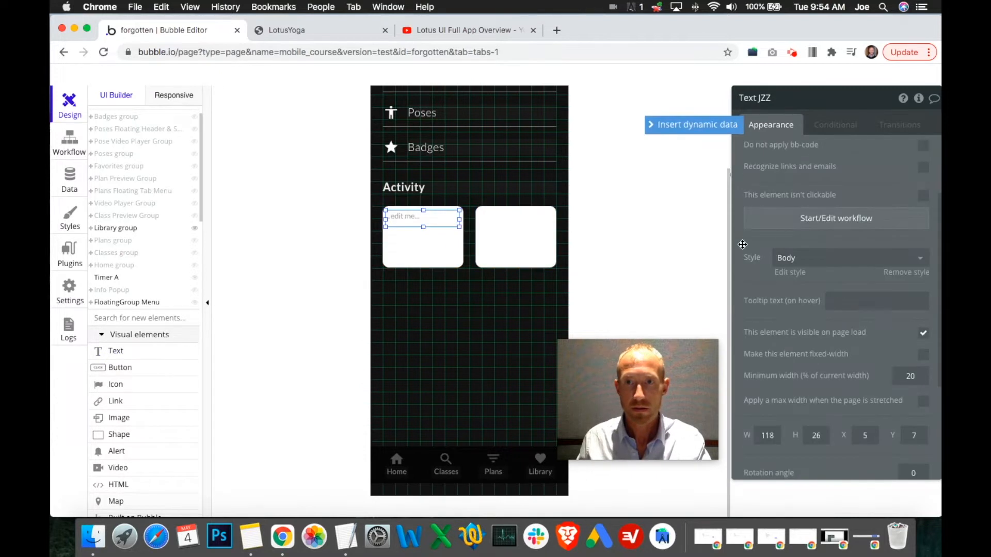
left_click(814, 261)
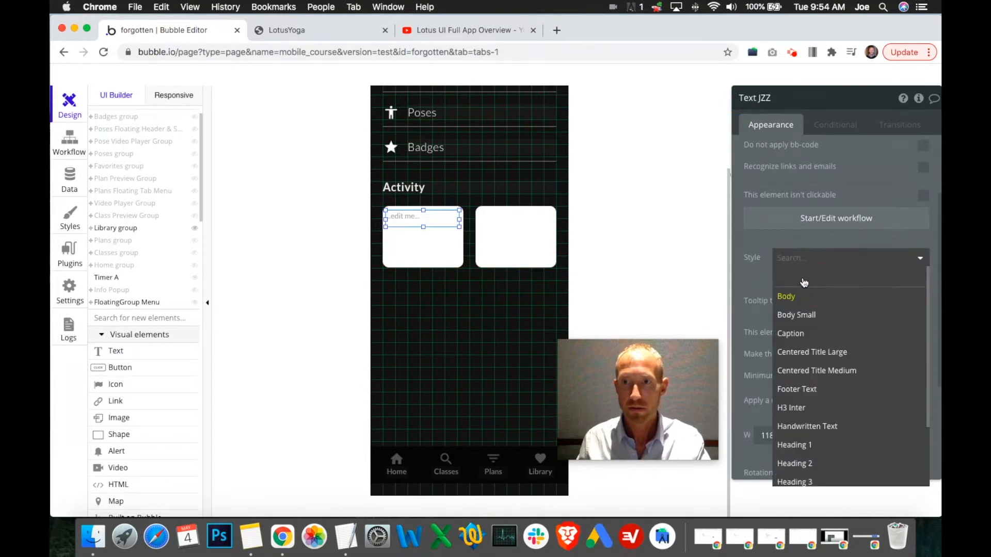
left_click(804, 283)
Check the card label colour in the overview video, then show the Class Preview Group instead of the Library group and select its INFO text.
left_click(920, 344)
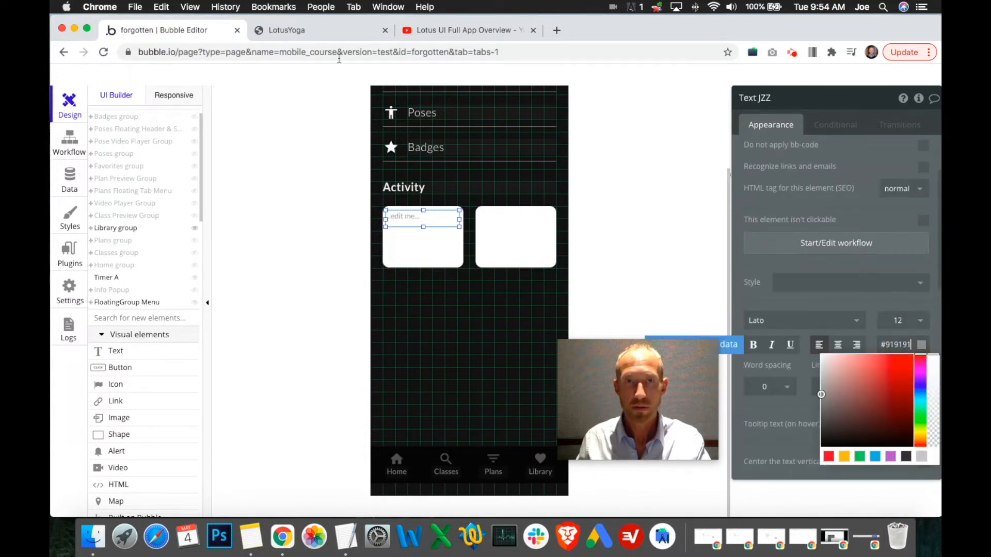
left_click(445, 32)
left_click(203, 32)
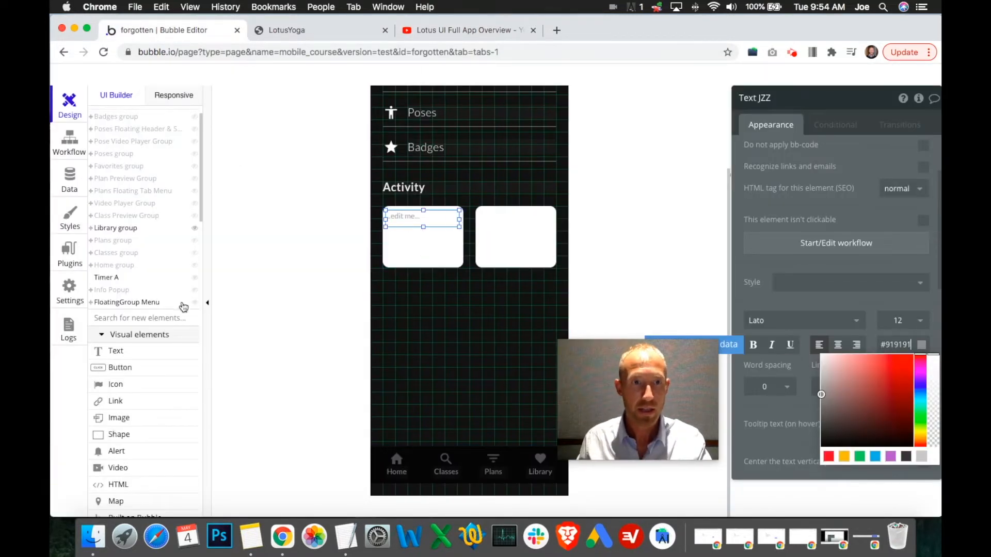
left_click(195, 231)
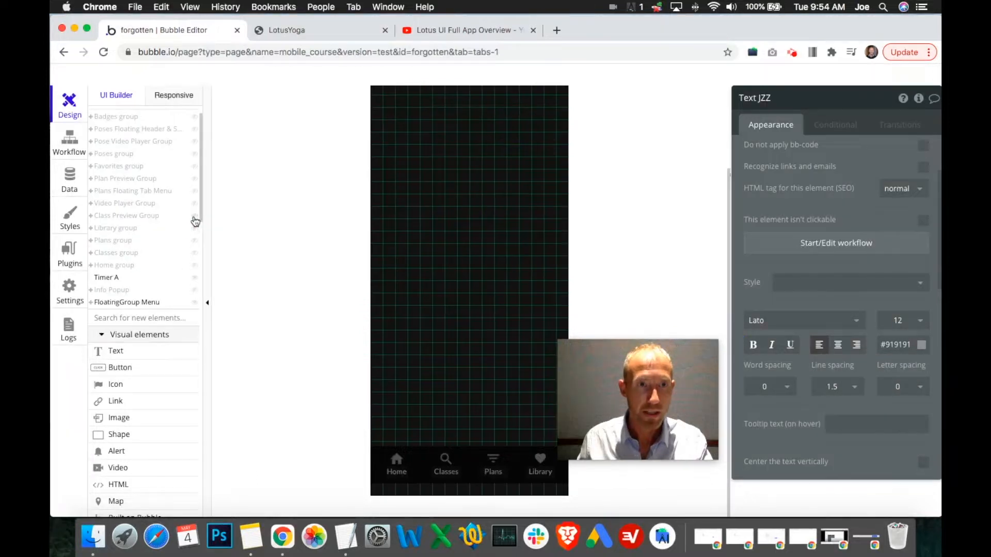
left_click(194, 217)
left_click(473, 356)
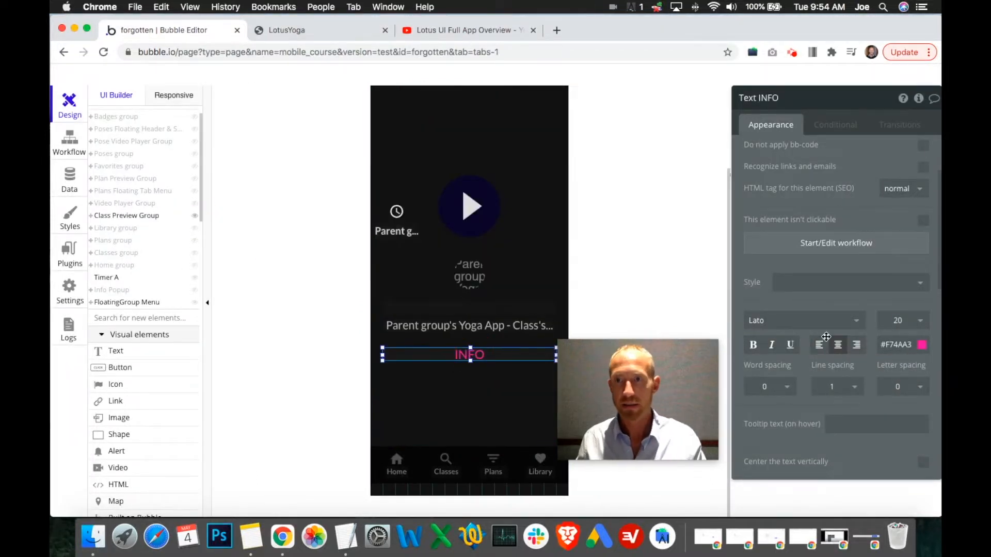
Copy the INFO text's font colour code, #F74AA3.
double_click(893, 340)
key("super+c")
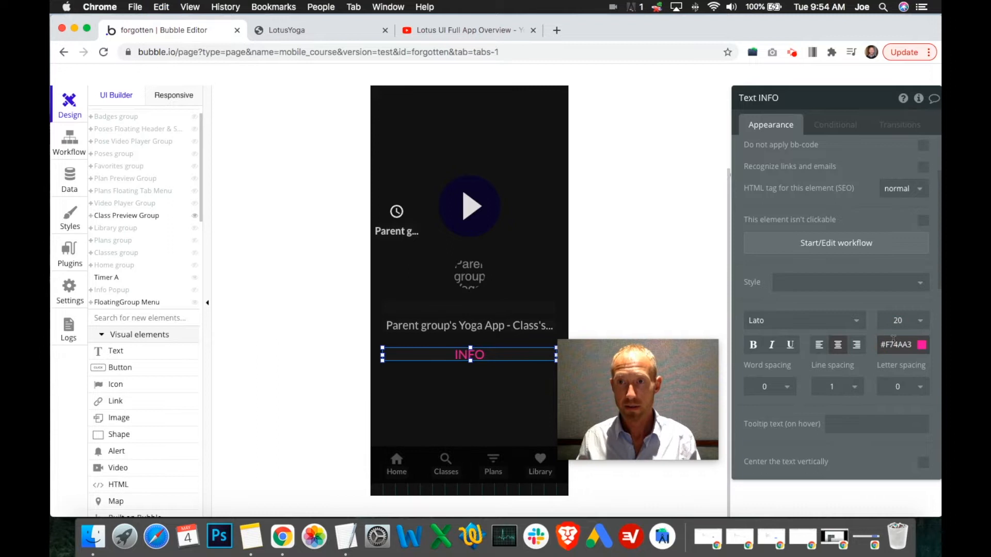
double_click(896, 344)
key("super+c")
left_click(896, 343)
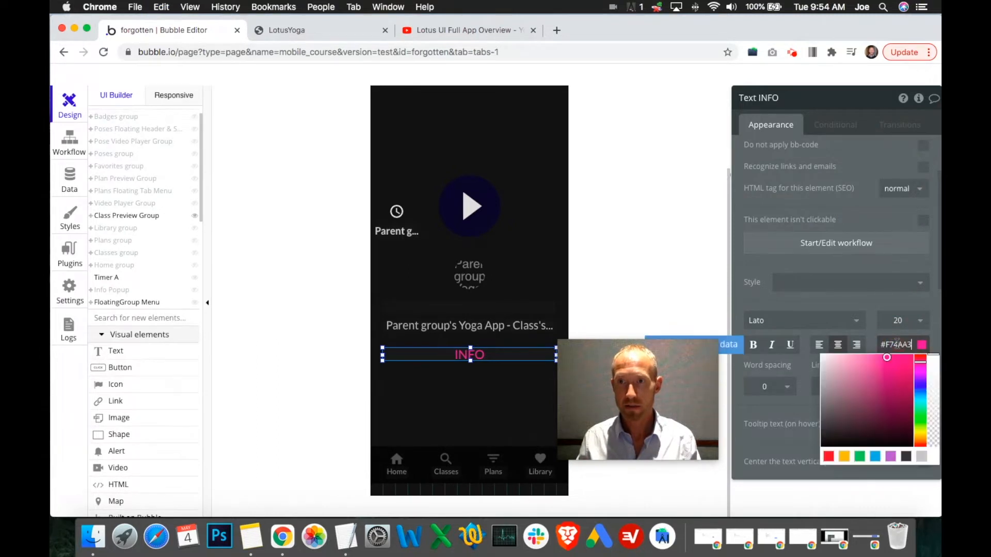
double_click(896, 344)
left_click(898, 344)
left_click_drag(910, 345, 896, 343)
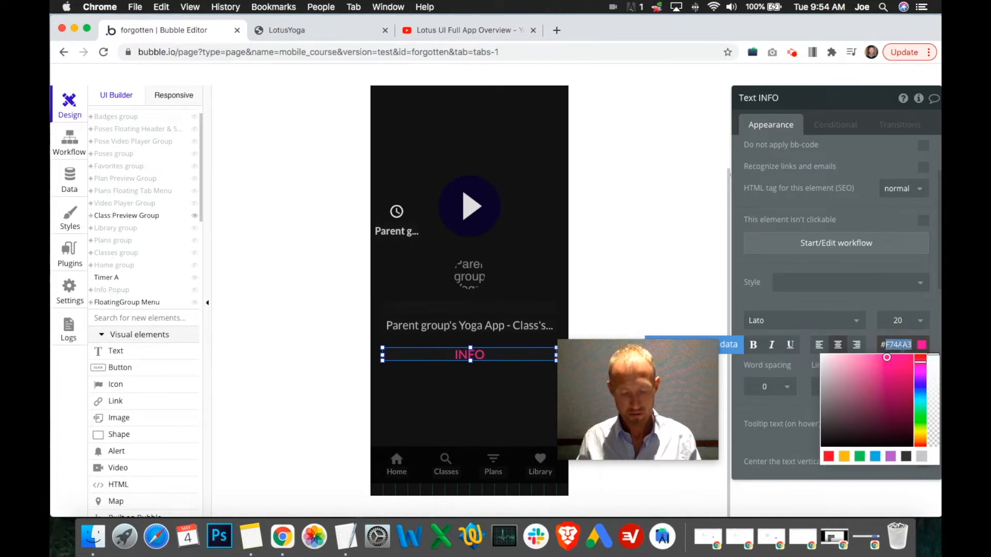
Hide the Class Preview Group and show the Library group again.
left_click(195, 221)
left_click(195, 220)
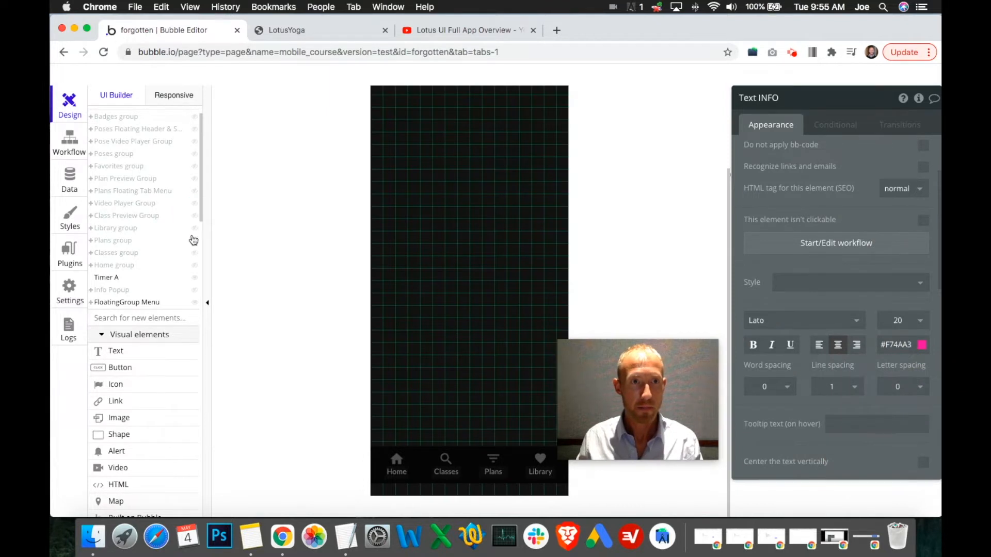
left_click(195, 228)
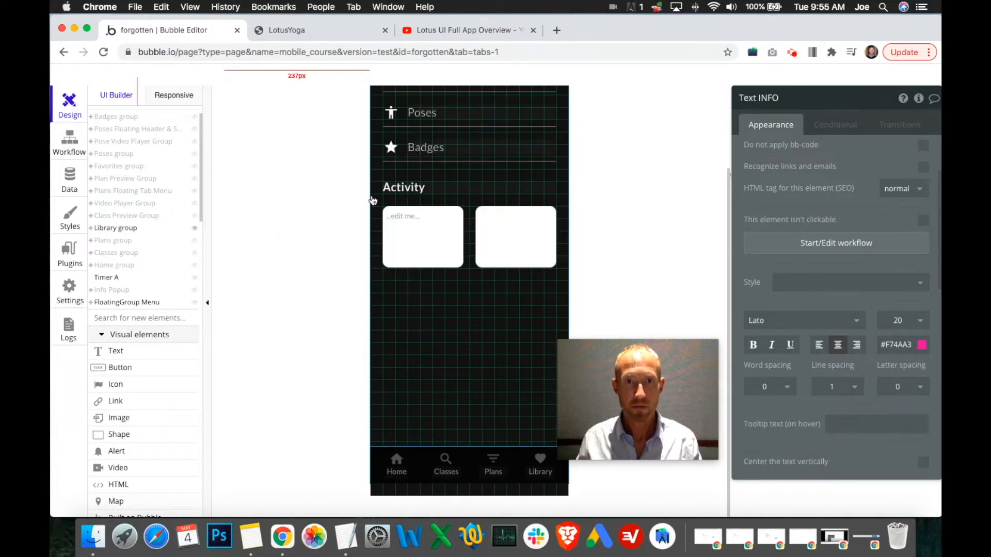
Set the font colour of the left card's placeholder text to the copied #F74AA3.
left_click(411, 216)
left_click(895, 343)
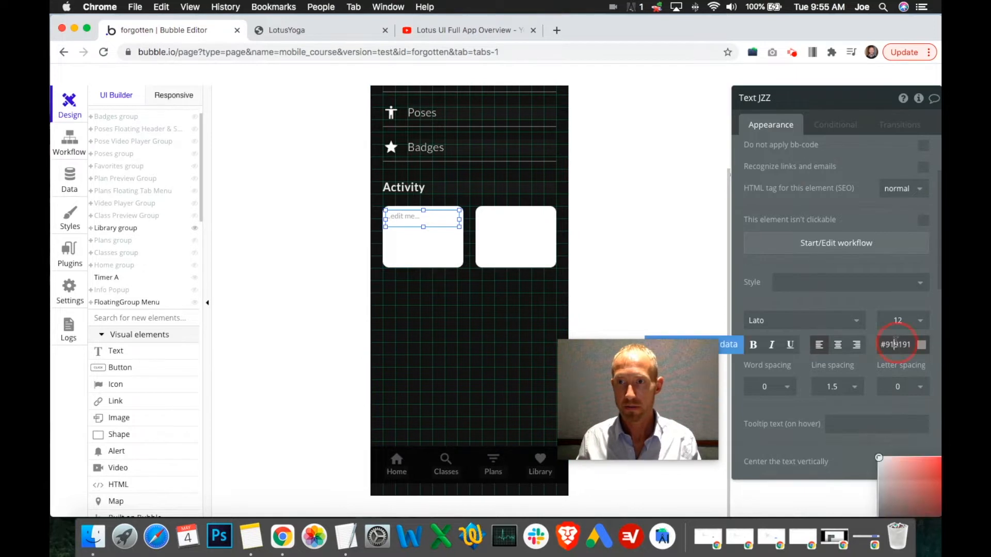
left_click(886, 344)
left_click(916, 347)
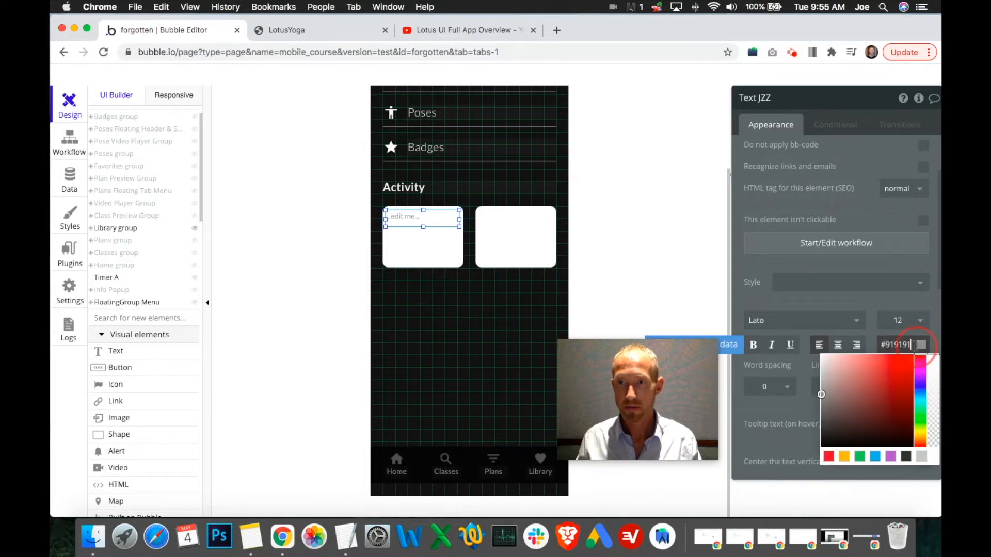
mouse_move(911, 345)
left_mouse_down()
mouse_move(887, 344)
mouse_move(922, 349)
left_mouse_up()
double_click(902, 343)
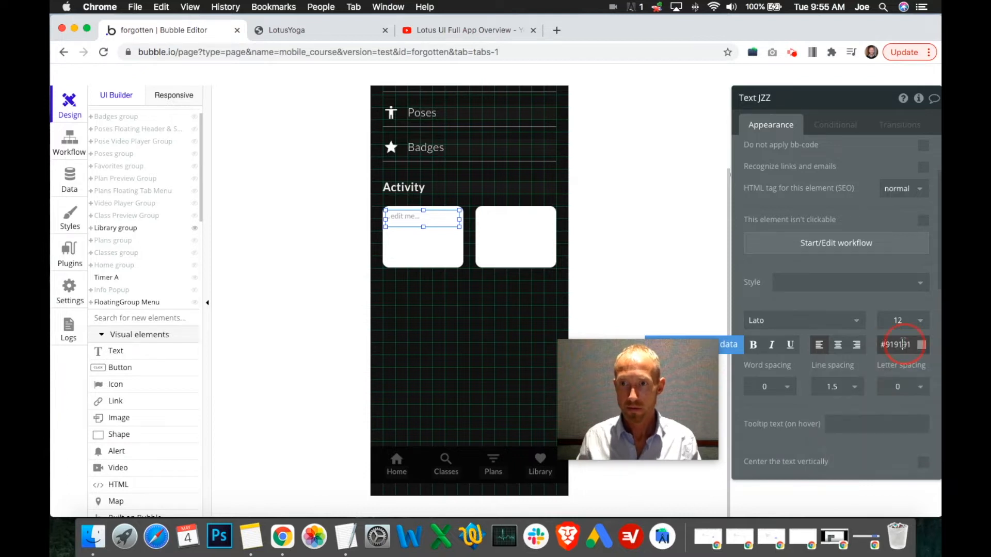
key("super+v")
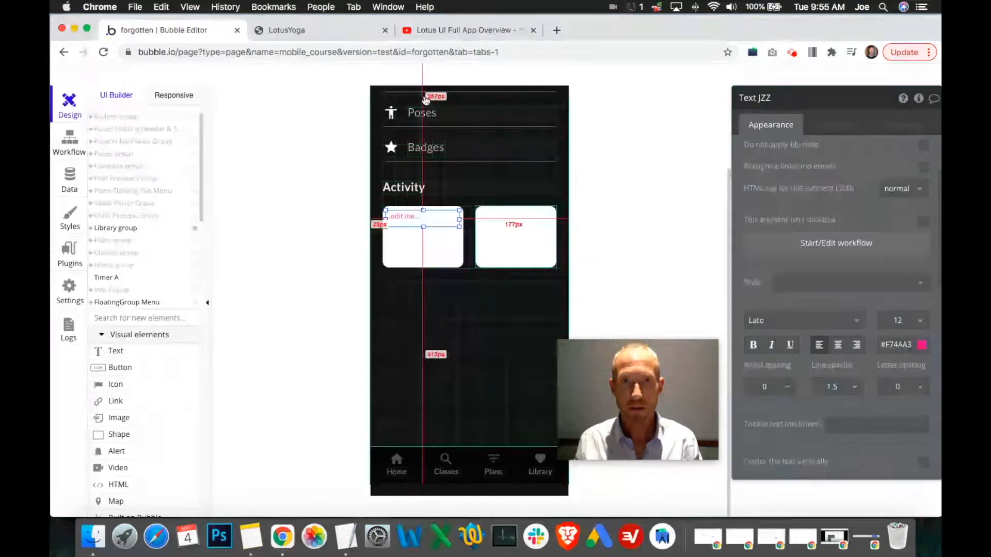
Compare the label placement with the overview video and narrow the left card's text to width 103, starting at X 20.
left_click(479, 28)
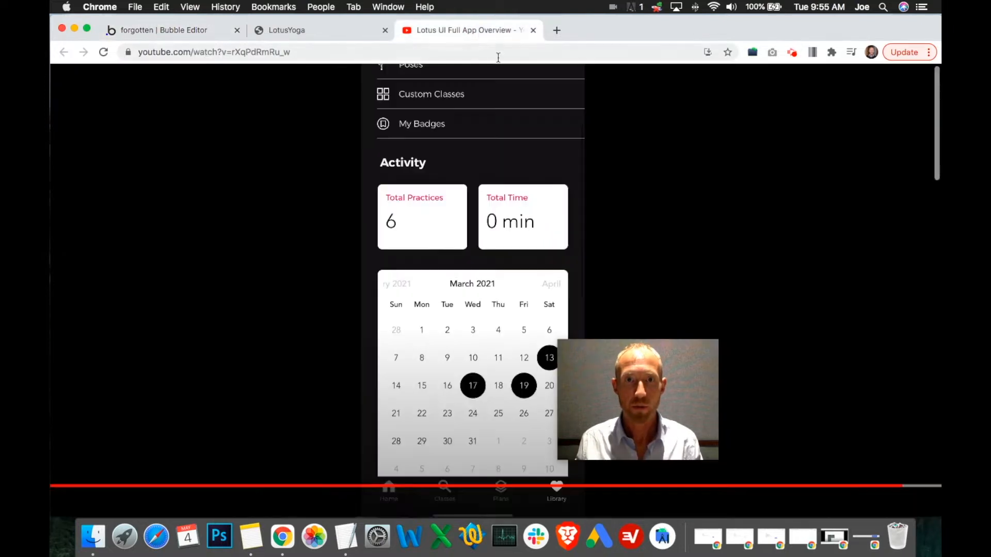
left_click(209, 30)
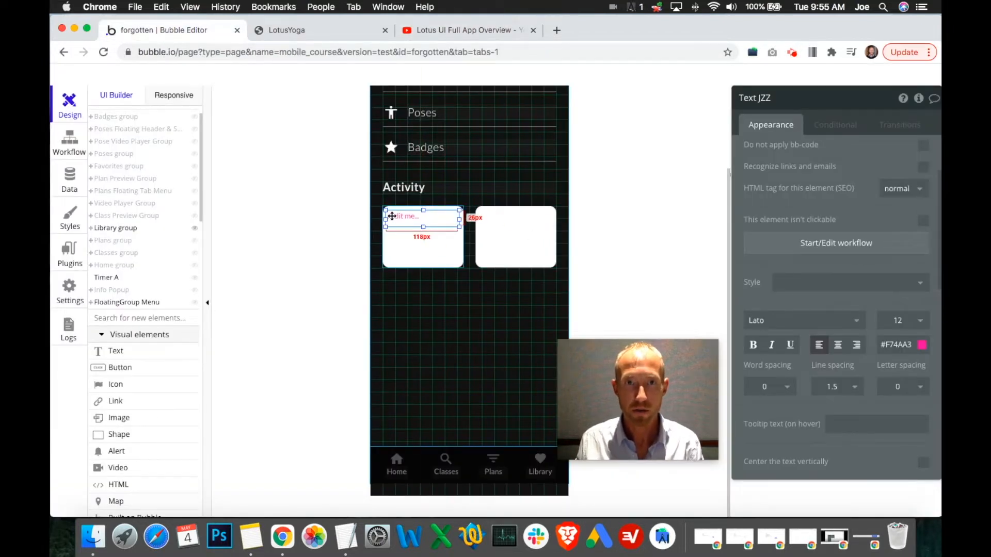
left_click_drag(385, 219, 395, 218)
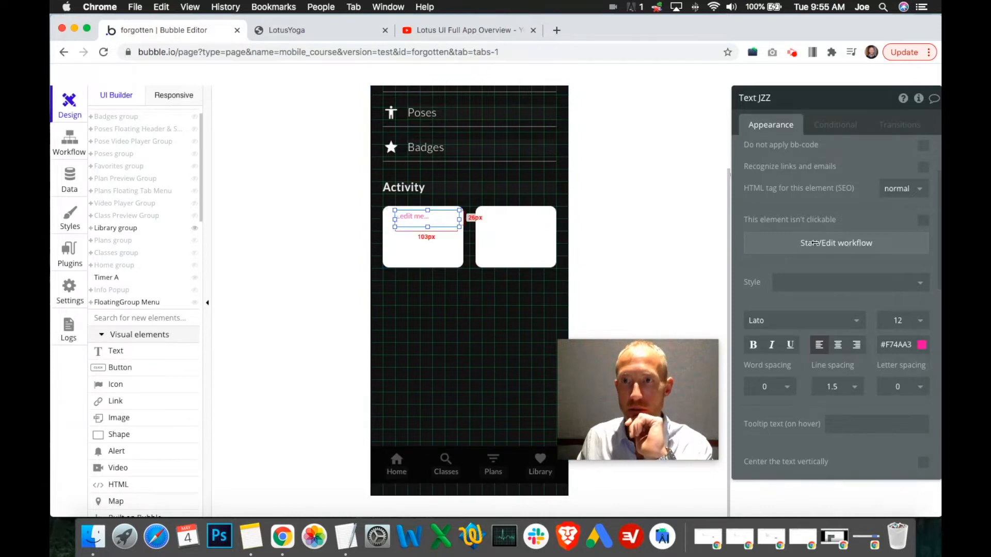
scroll(891, 248, "up", 4)
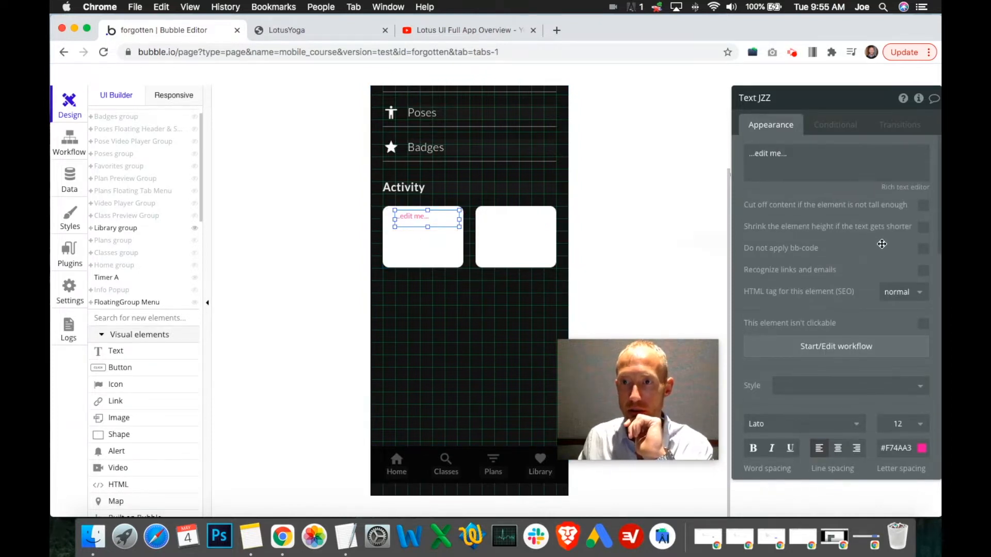
scroll(882, 244, "down", 10)
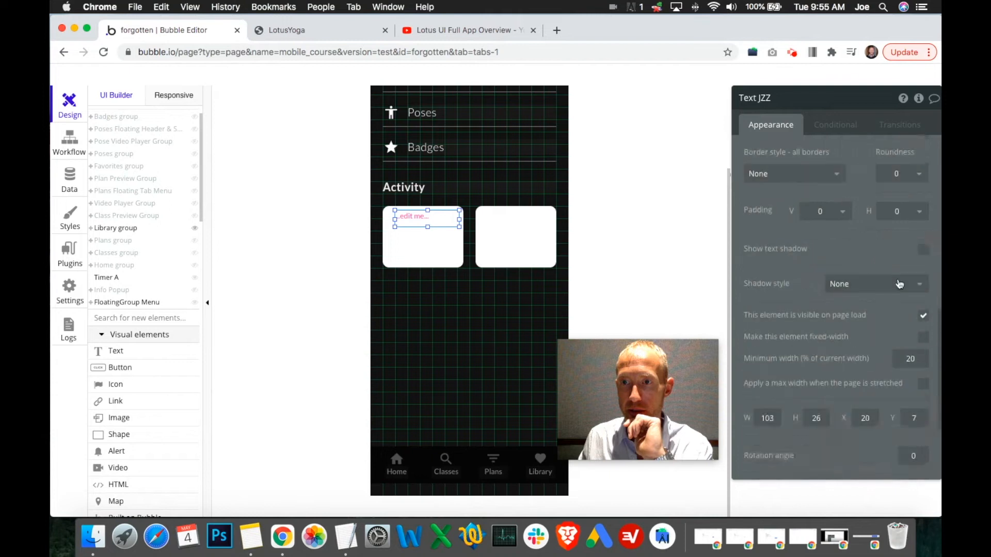
left_click(405, 222)
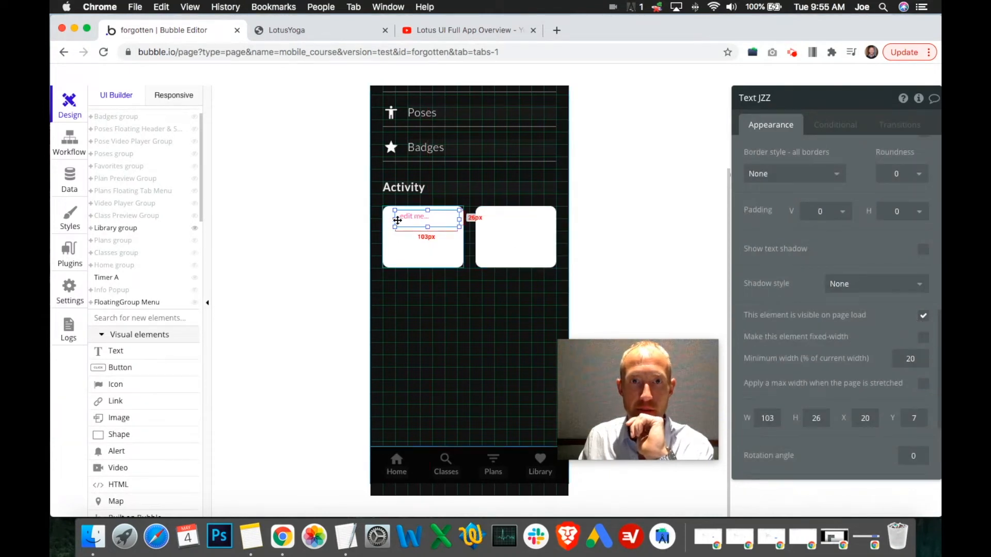
Center the left card's placeholder text horizontally in the card and toggle its fixed-width option.
right_click(415, 220)
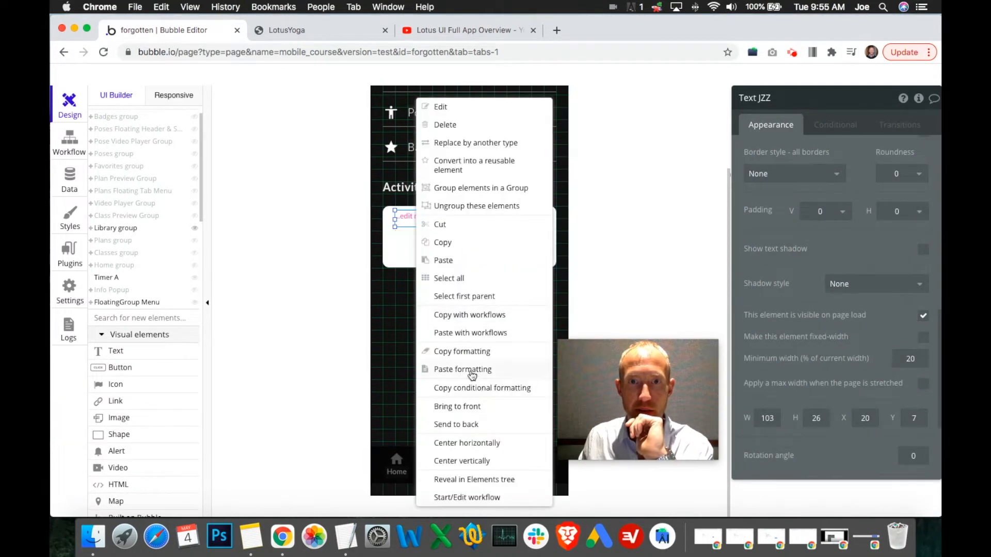
left_click(487, 443)
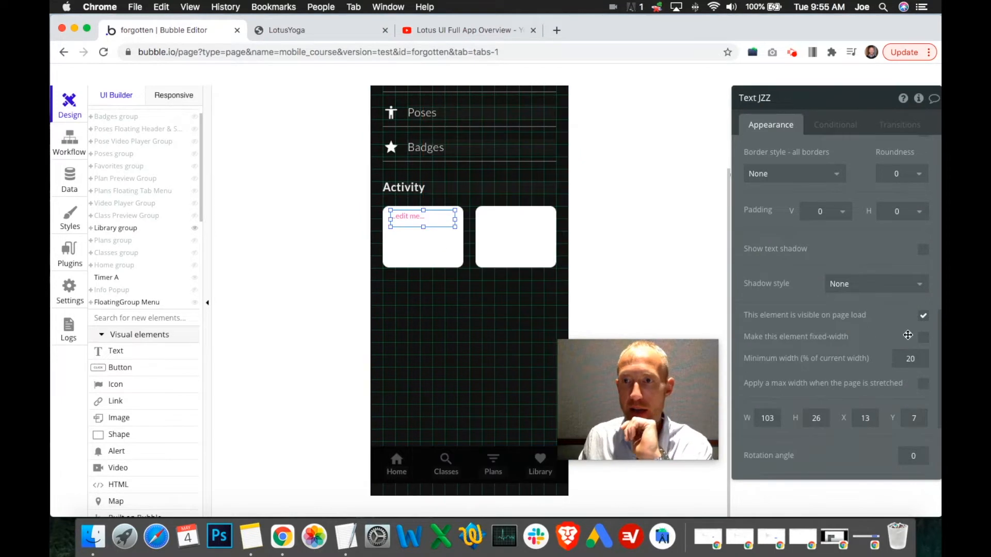
left_click(924, 339)
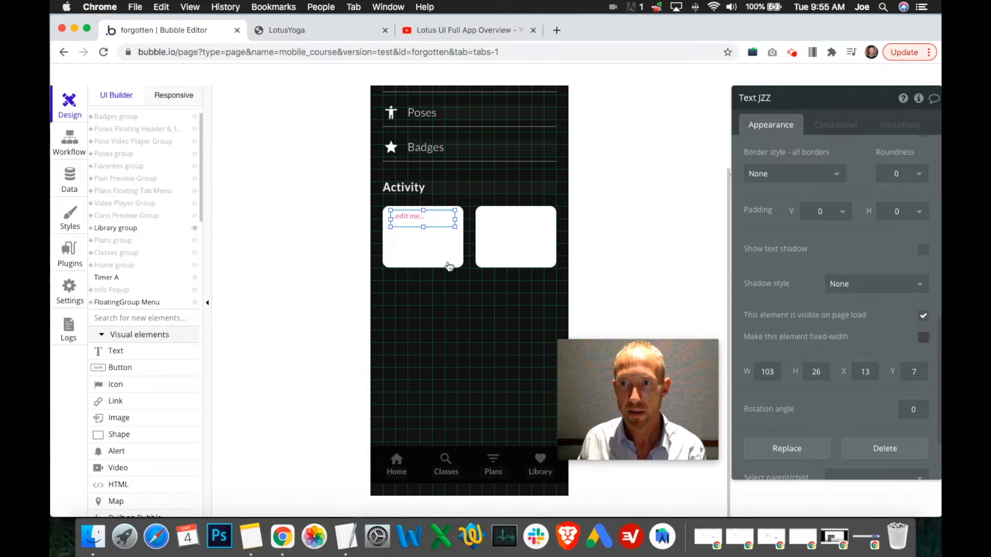
Set the font size of the left card's placeholder text to 14.
scroll(876, 295, "up", 10)
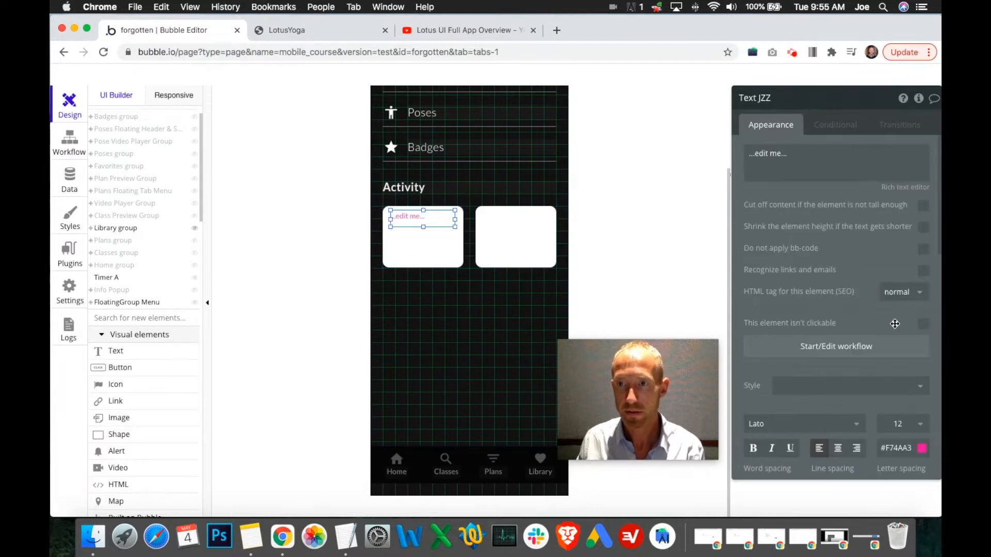
scroll(894, 323, "down", 2)
left_click(912, 319)
left_click(908, 468)
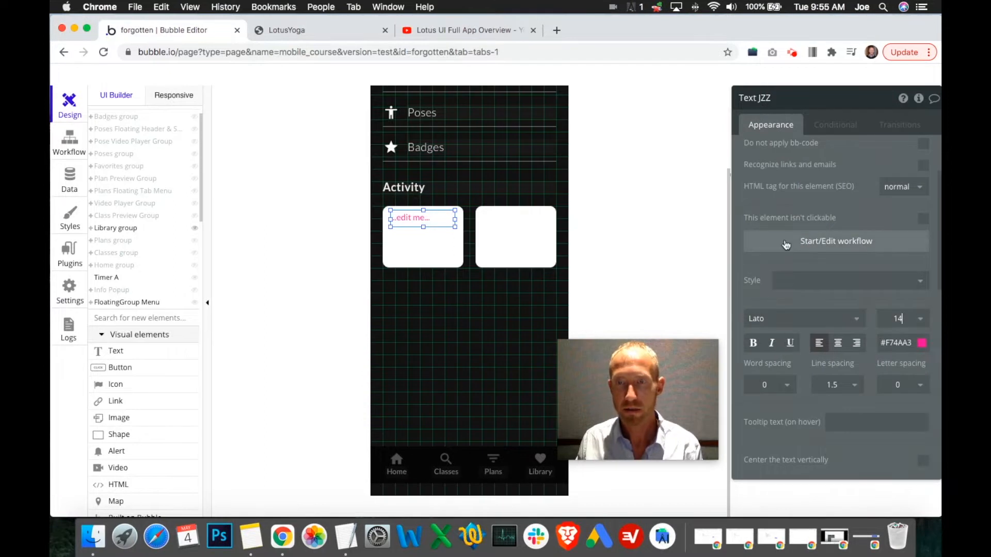
Replace the left card's placeholder with "Total Practices", checking the wording in the overview video, and make it bold.
scroll(786, 244, "up", 2)
left_click(772, 159)
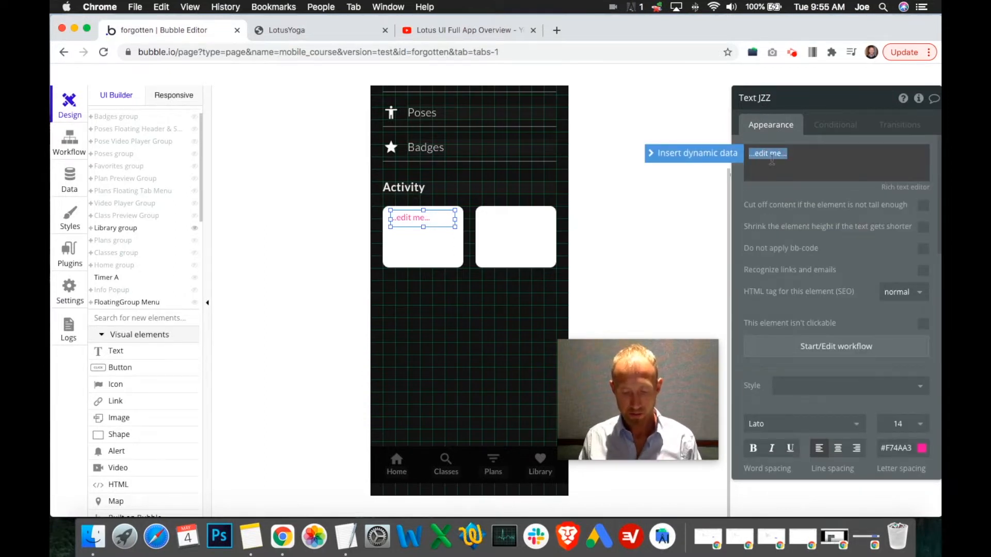
type("Total")
left_click(442, 29)
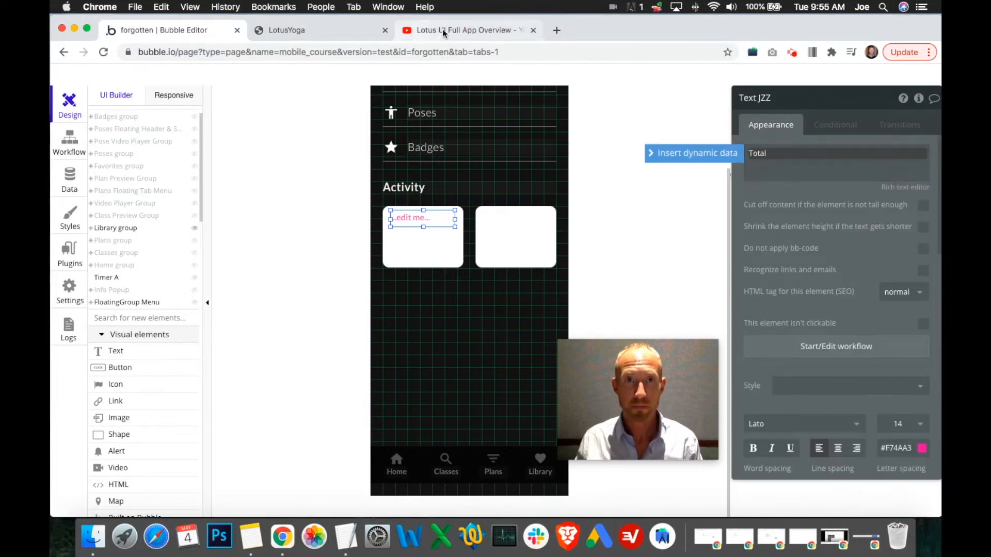
left_click(182, 26)
left_click(793, 163)
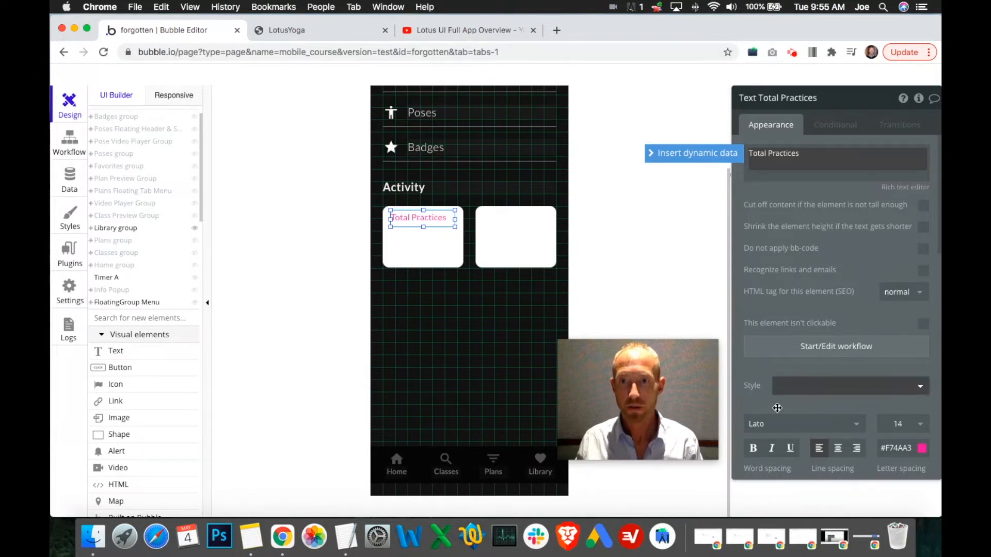
key("super+b")
Set the Total Practices label's width to 110 and center it horizontally in the left card.
scroll(754, 311, "down", 10)
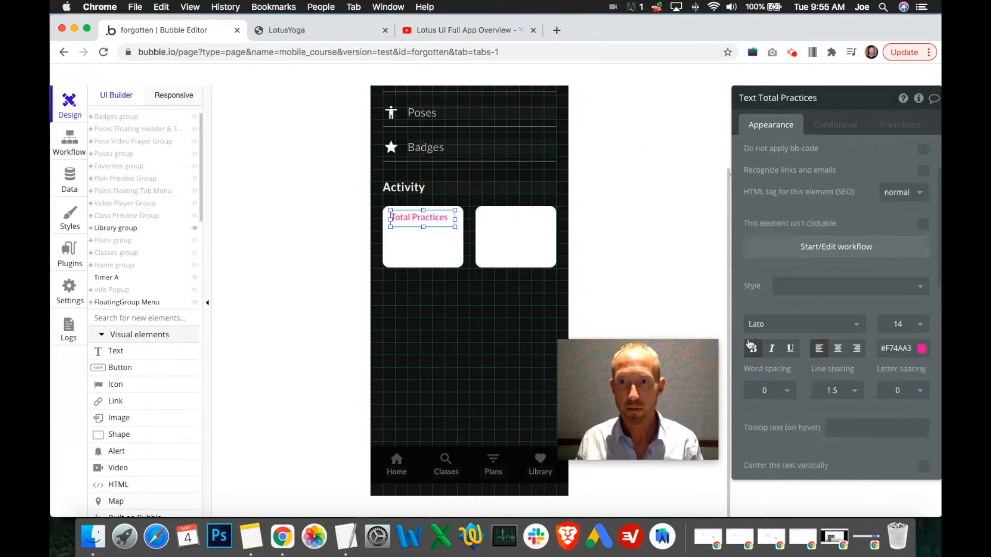
left_click(435, 241)
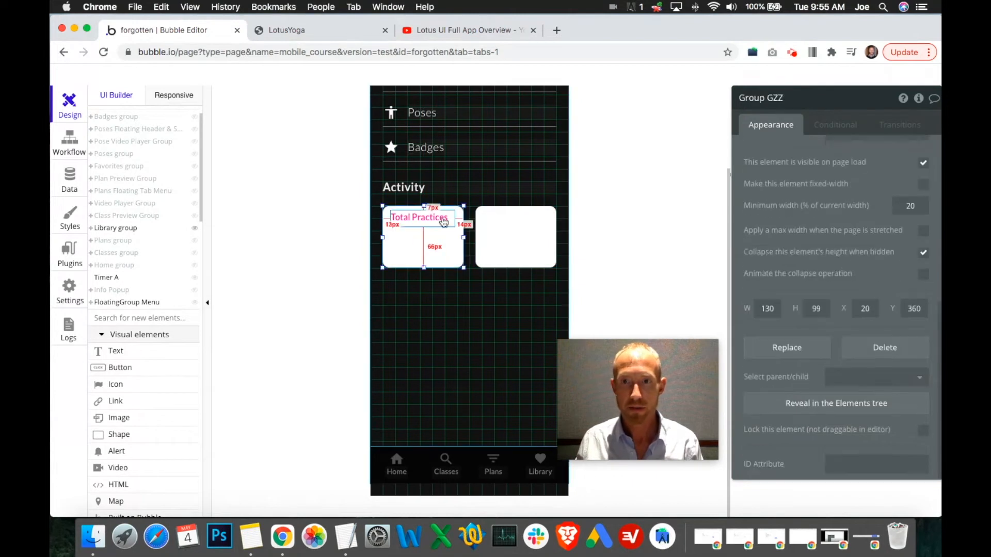
left_click(443, 221)
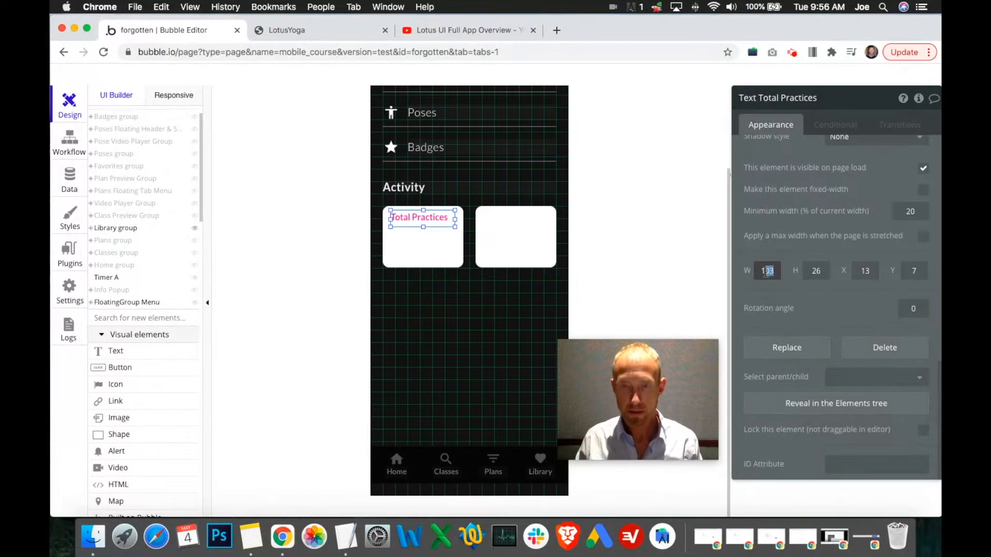
right_click(442, 228)
left_click(478, 446)
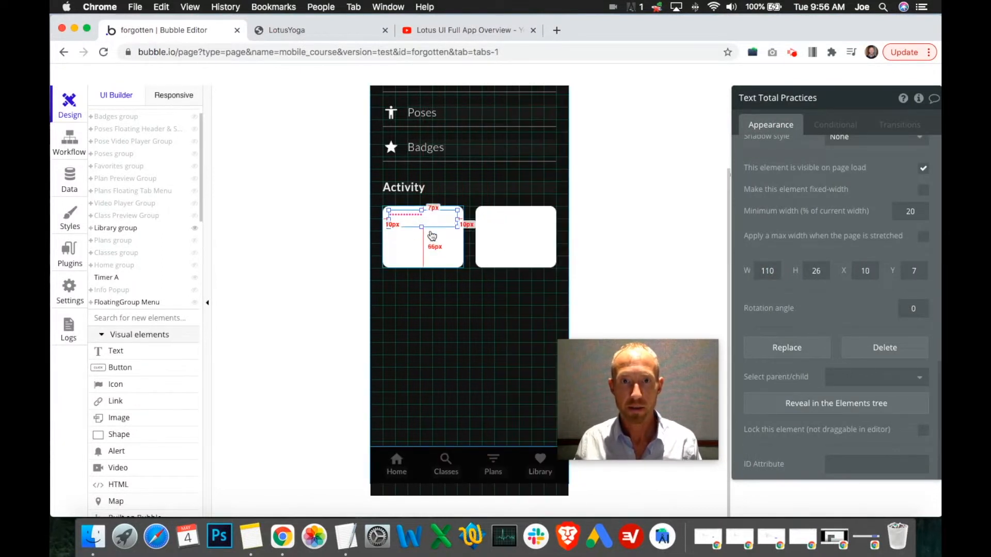
Set the Total Practices label's line spacing to 1 and its height to 20.
scroll(809, 262, "up", 10)
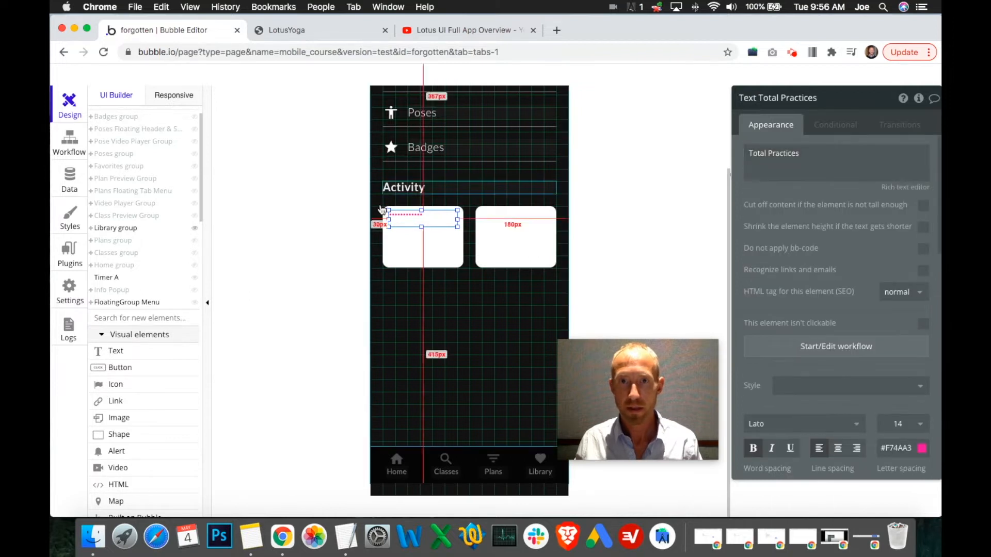
scroll(836, 268, "down", 5)
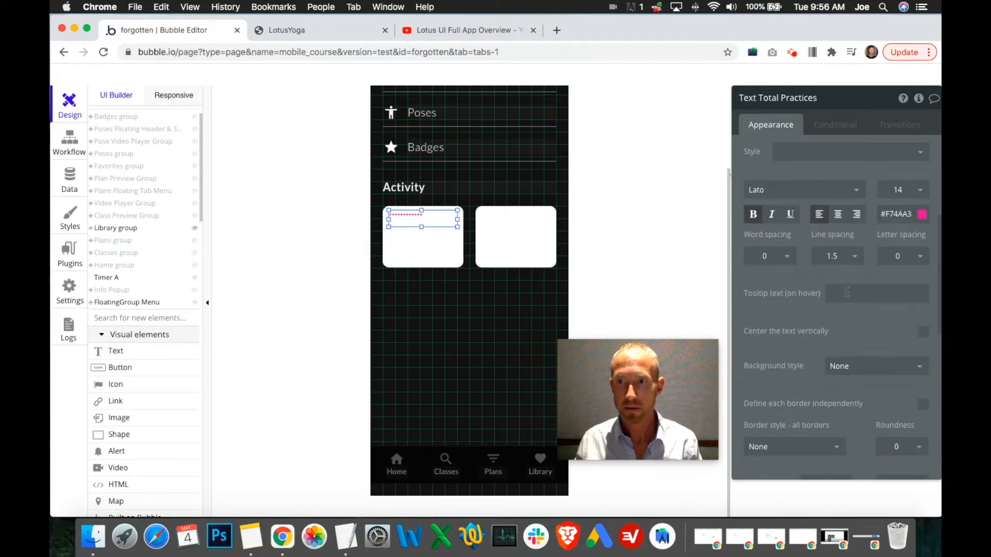
left_click(849, 257)
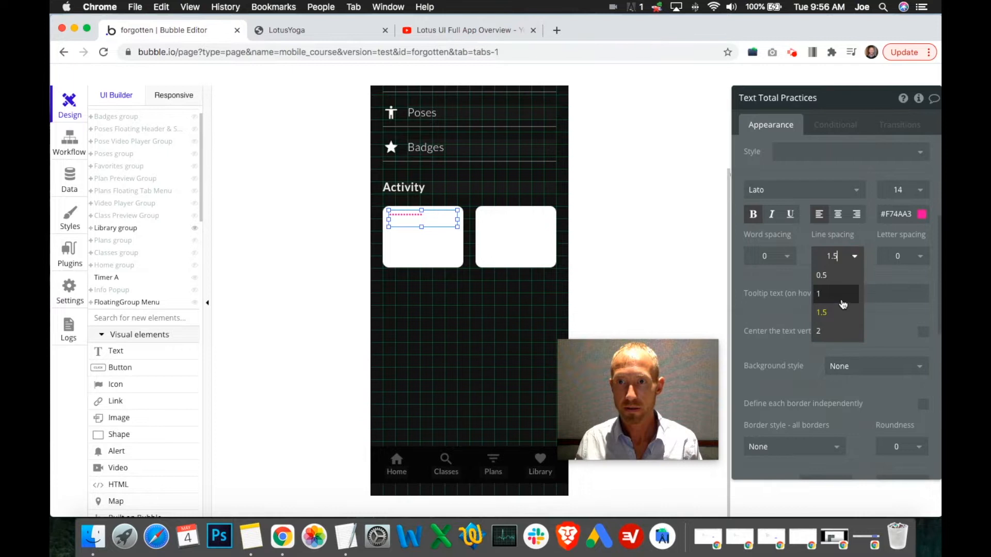
left_click(842, 305)
scroll(884, 289, "down", 5)
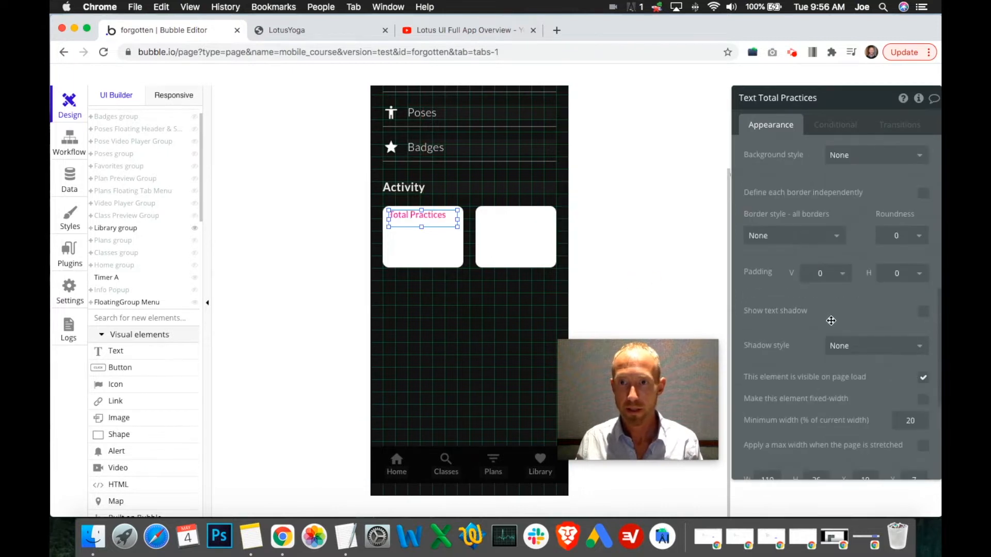
scroll(810, 263, "up", 5)
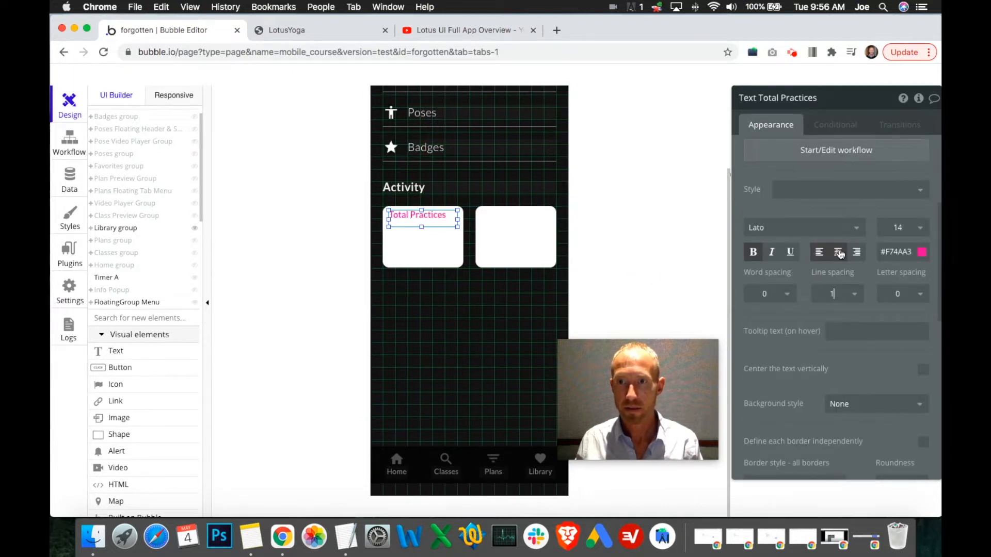
scroll(818, 294, "down", 10)
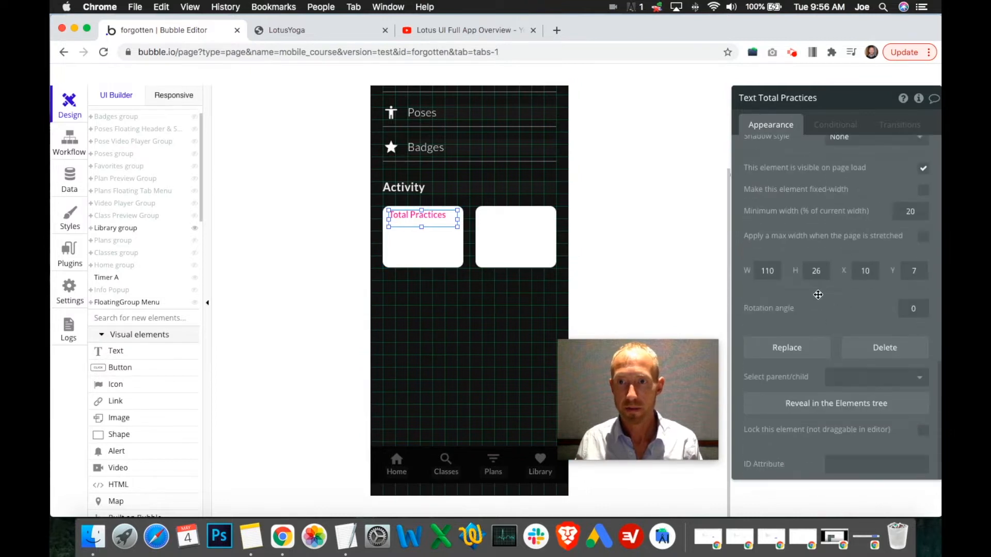
key("BackSpace")
type("0")
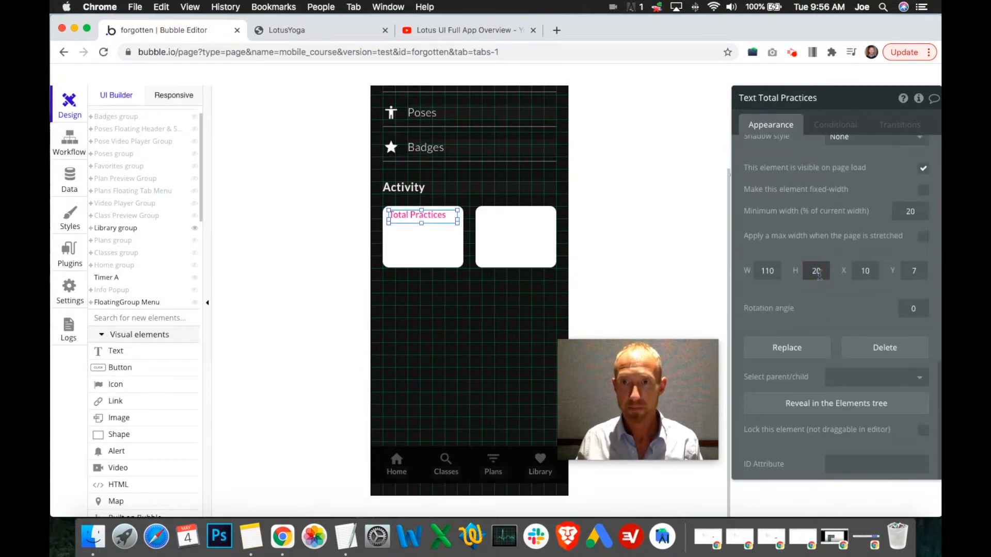
Copy the Total Practices label into the right card and center it horizontally there.
left_click(433, 216)
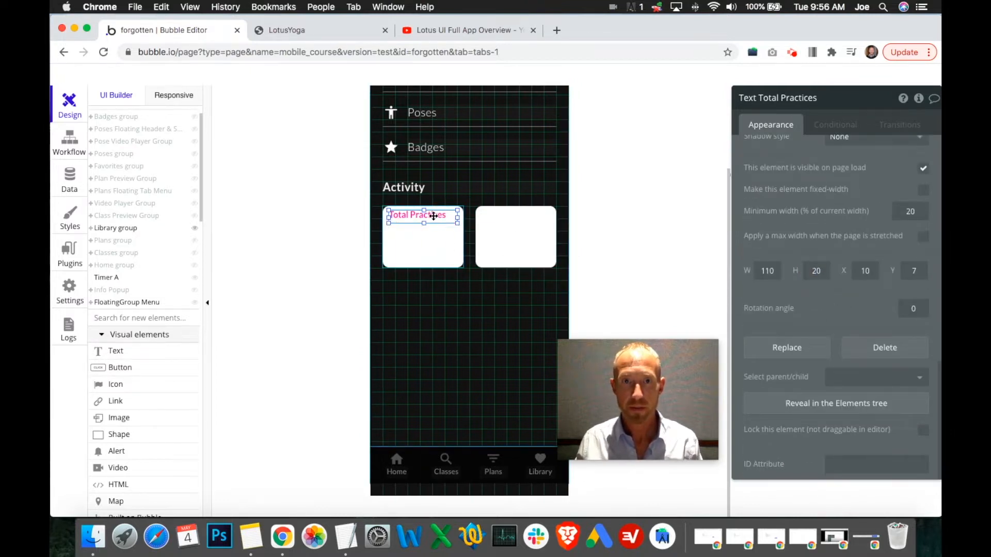
left_click_drag(436, 216, 526, 220)
right_click(526, 220)
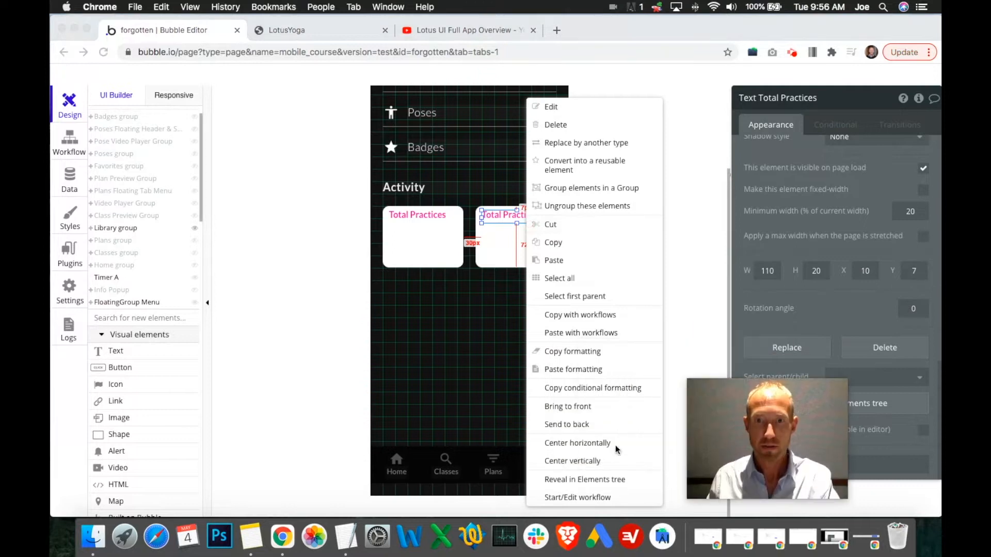
left_click(594, 443)
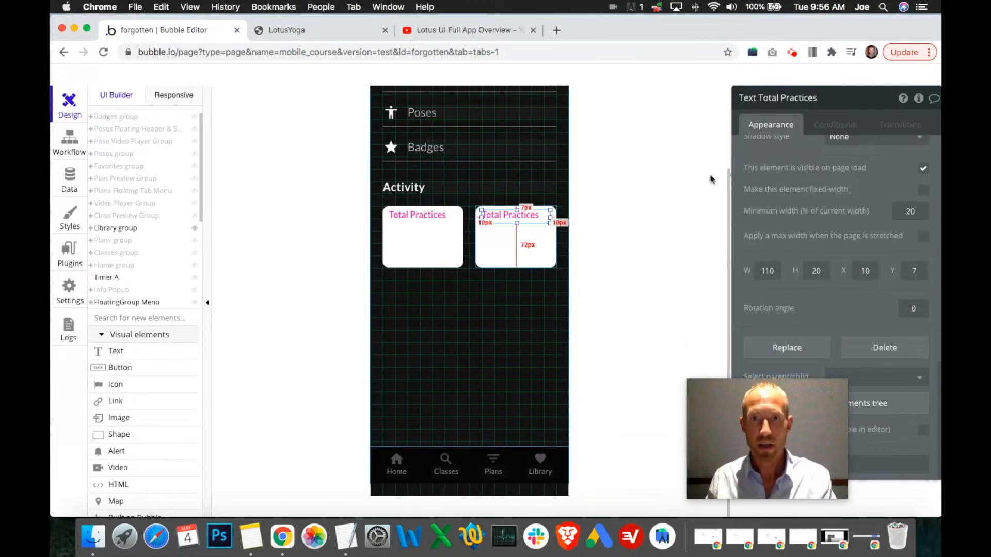
Change the right card's label to "Total Time" and check it against the overview video.
scroll(784, 206, "up", 5)
left_click(780, 148)
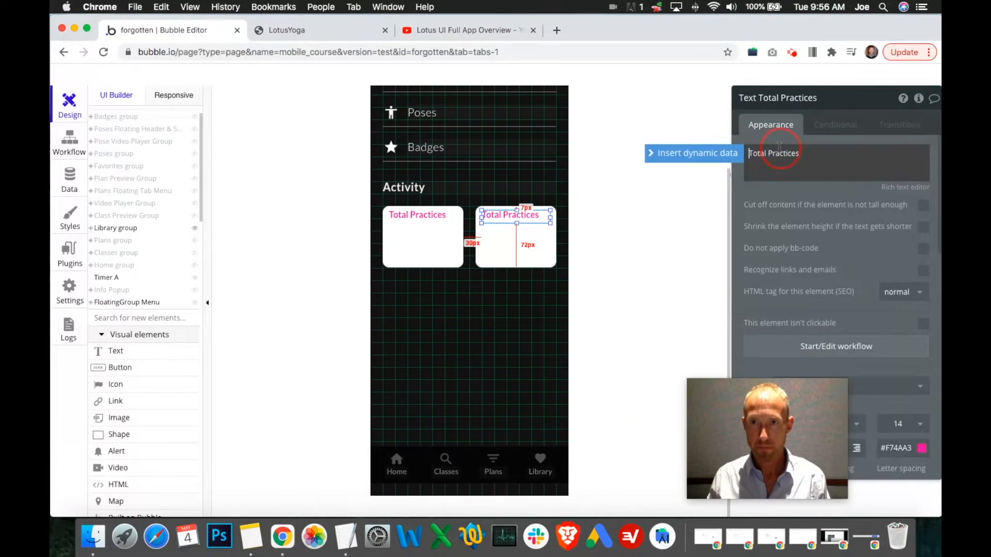
double_click(785, 153)
type("Time")
left_click(458, 31)
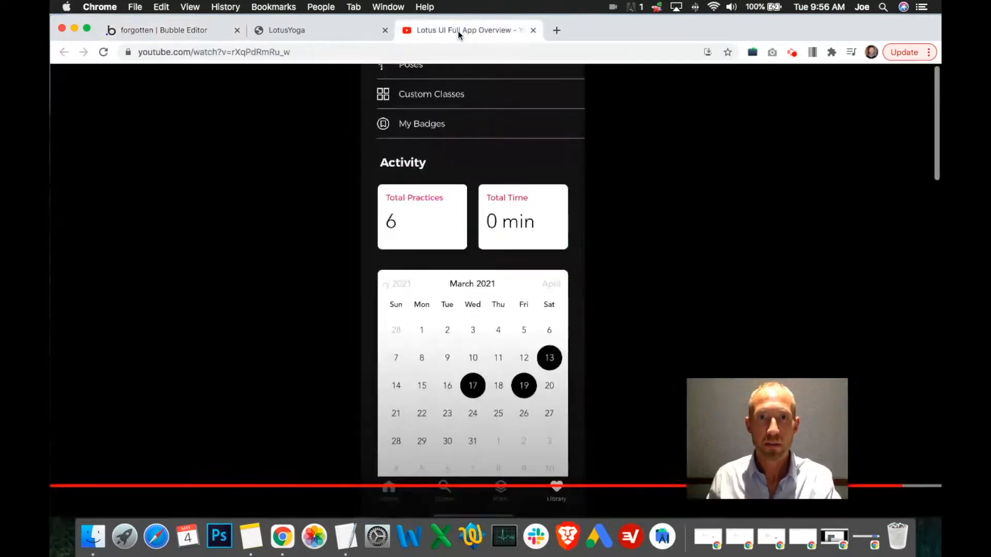
left_click(162, 31)
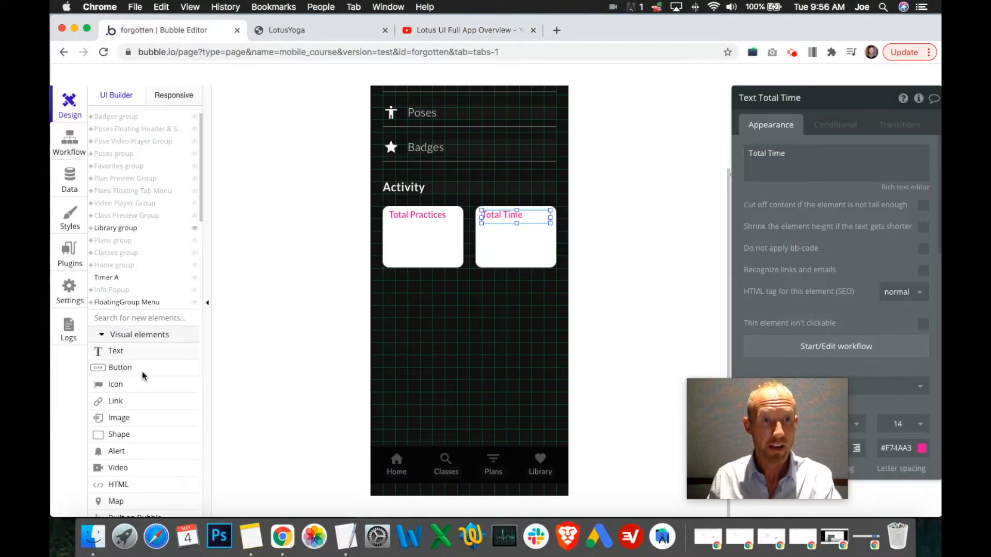
Draw a new text element about 97 by 46 below the Total Time label in the right card.
left_click(119, 351)
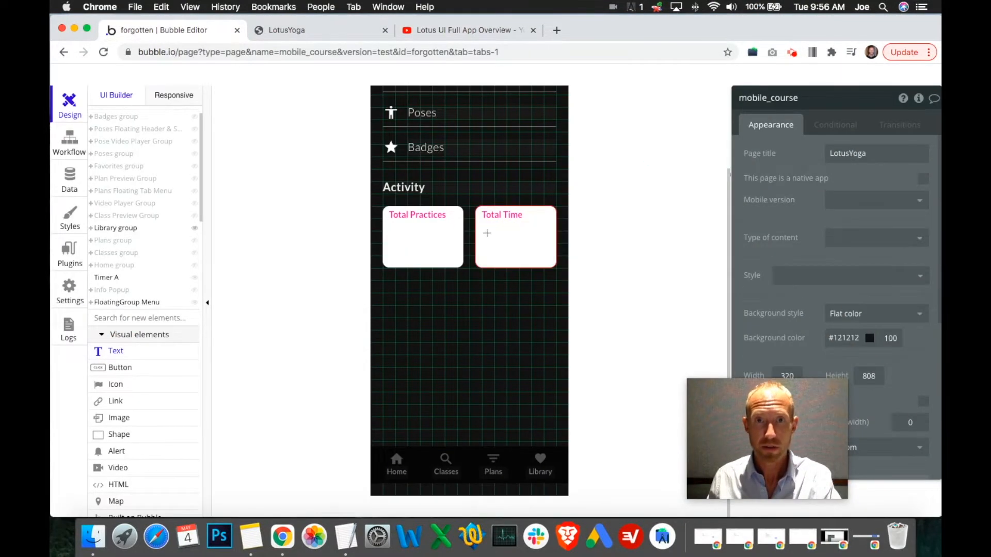
left_click_drag(483, 228, 538, 259)
left_click_drag(539, 258, 541, 255)
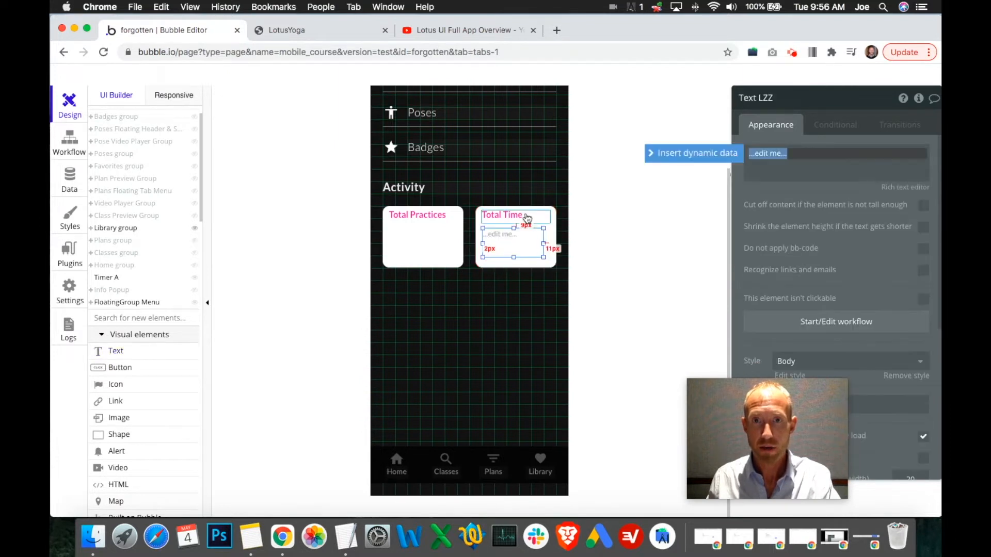
Set the new text element's width to 110 and center it horizontally in the right card.
scroll(816, 287, "down", 5)
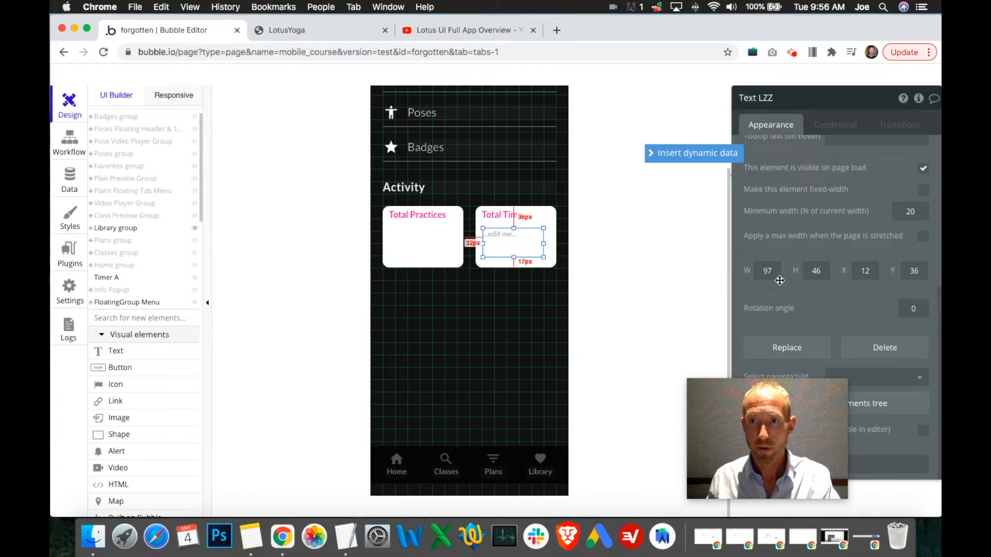
double_click(769, 270)
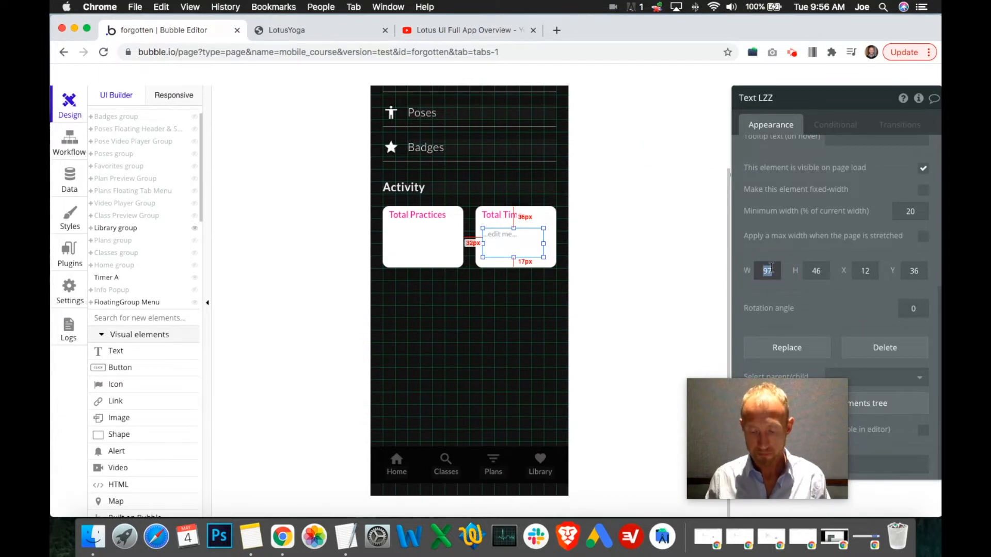
type("110")
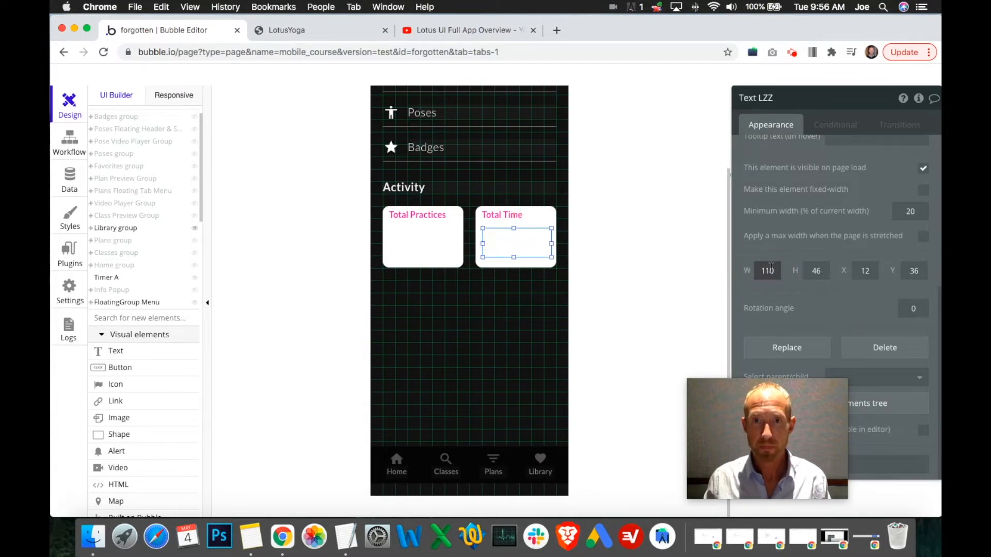
right_click(526, 242)
left_click(592, 444)
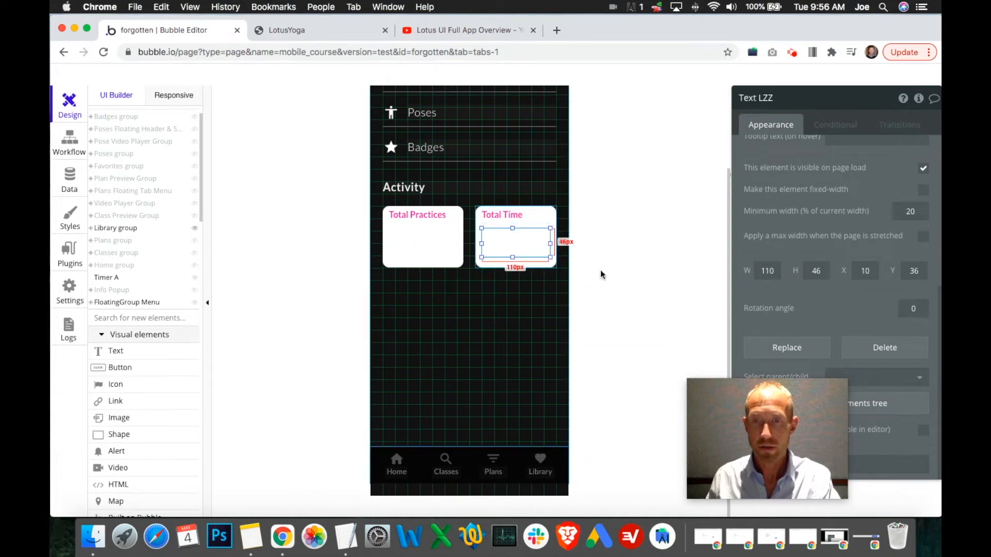
Rename the new text element "Text Total Time's Value" and clear its placeholder content.
scroll(836, 269, "up", 5)
left_click(785, 150)
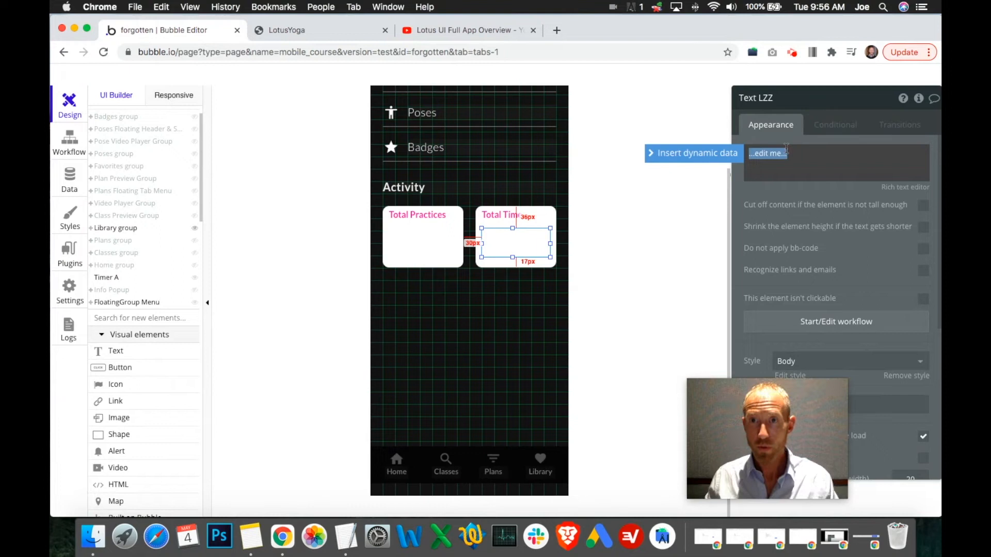
left_click(761, 93)
double_click(763, 96)
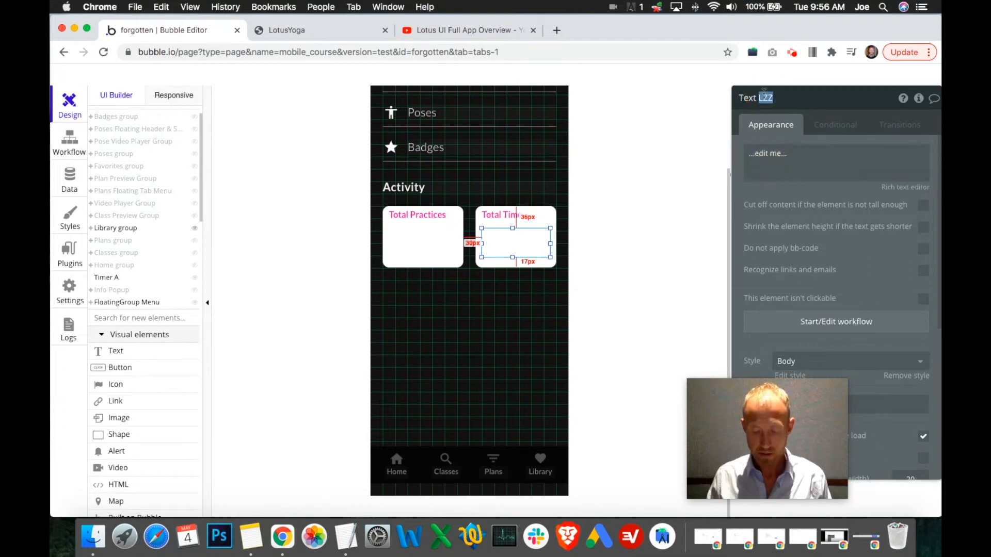
type("Total Time's Value")
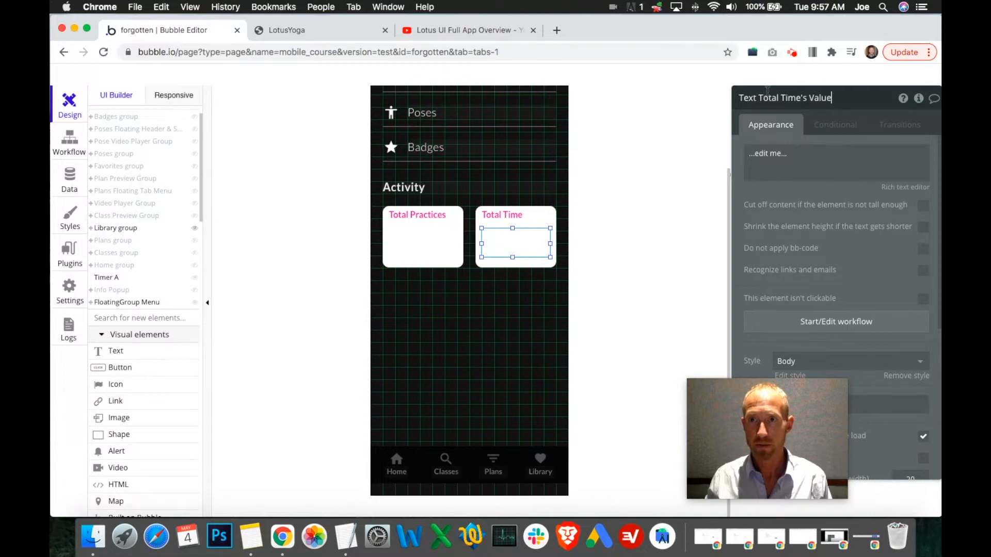
left_click(796, 160)
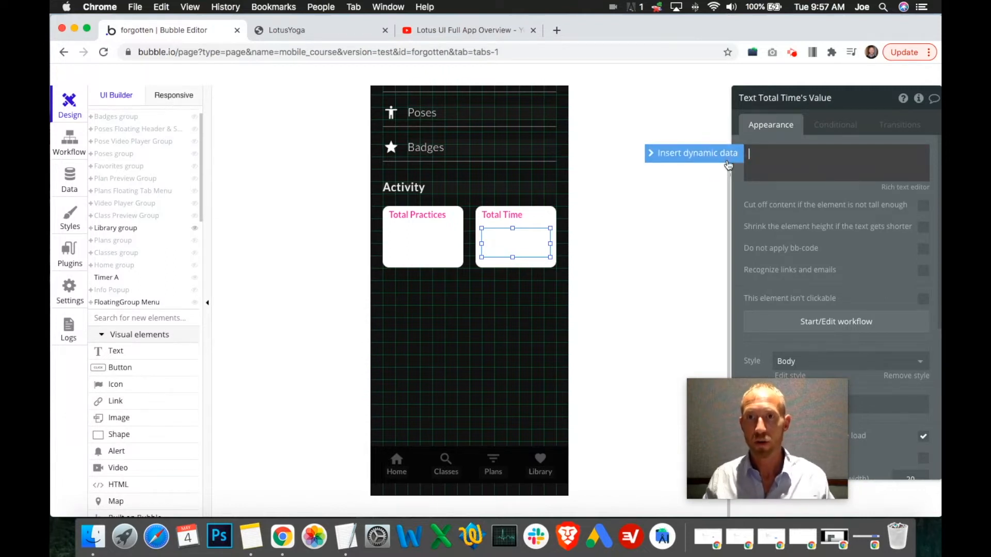
Fill the Total Time value text with the dynamic expression Current User's YogaTotalTimeSec.
left_click_drag(771, 415, 671, 416)
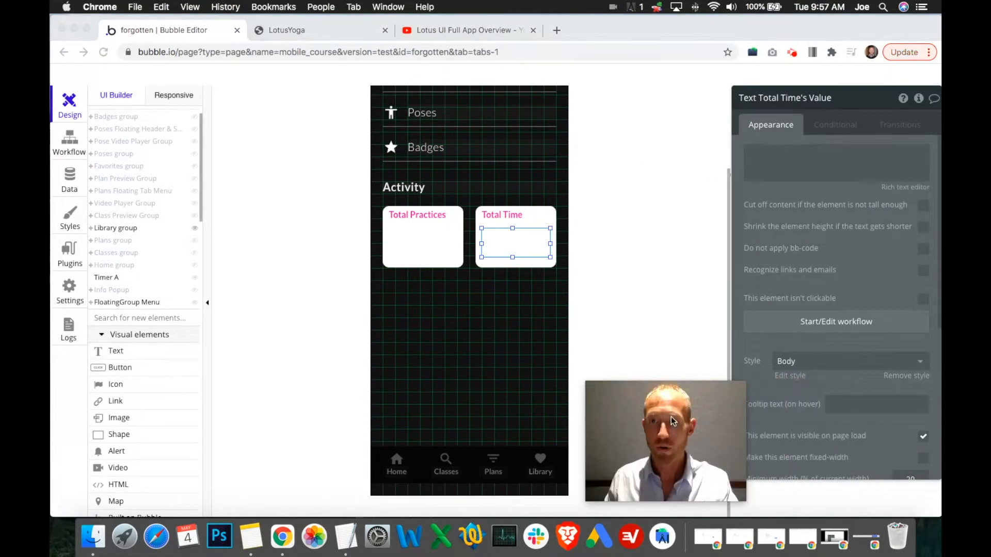
left_click(765, 170)
left_click(716, 157)
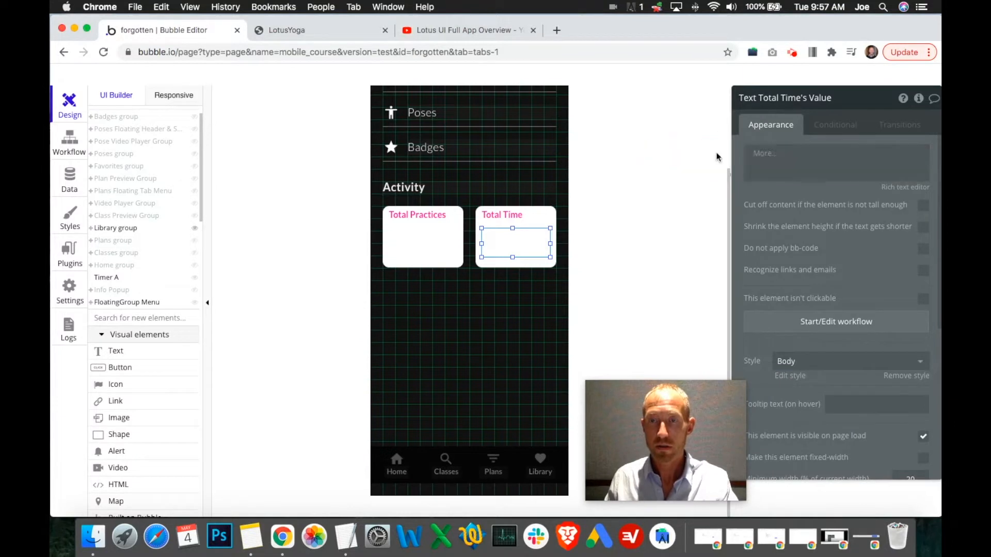
left_click(783, 206)
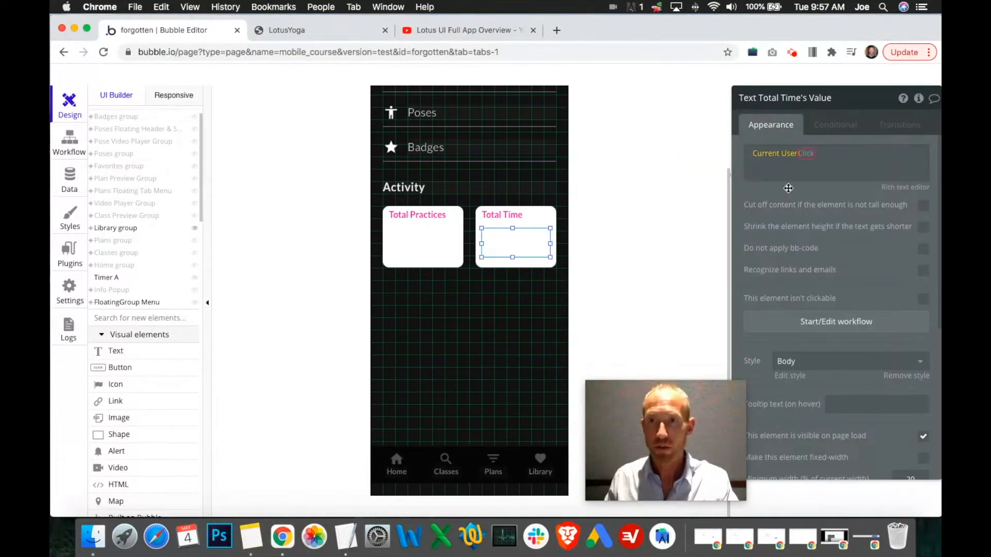
left_click(806, 154)
type("y")
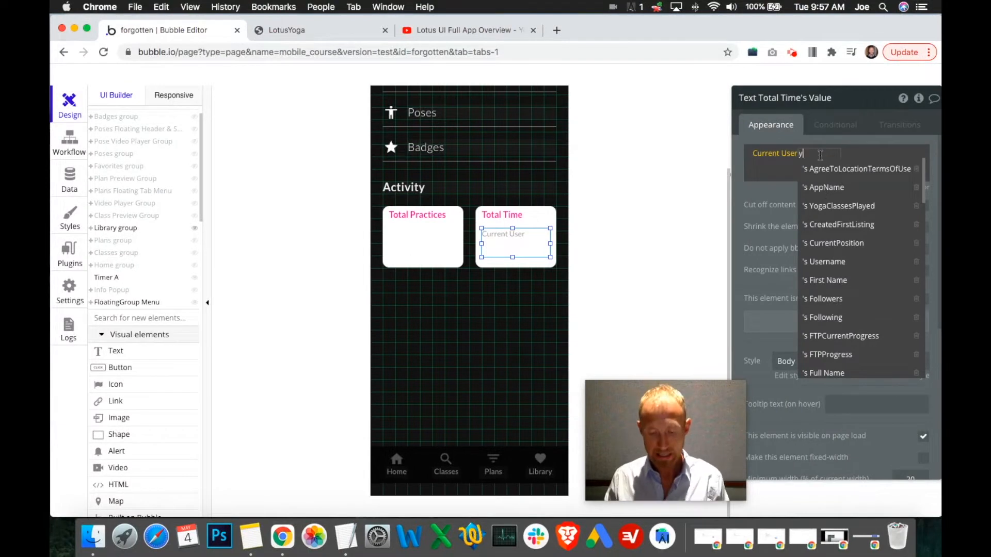
type("og")
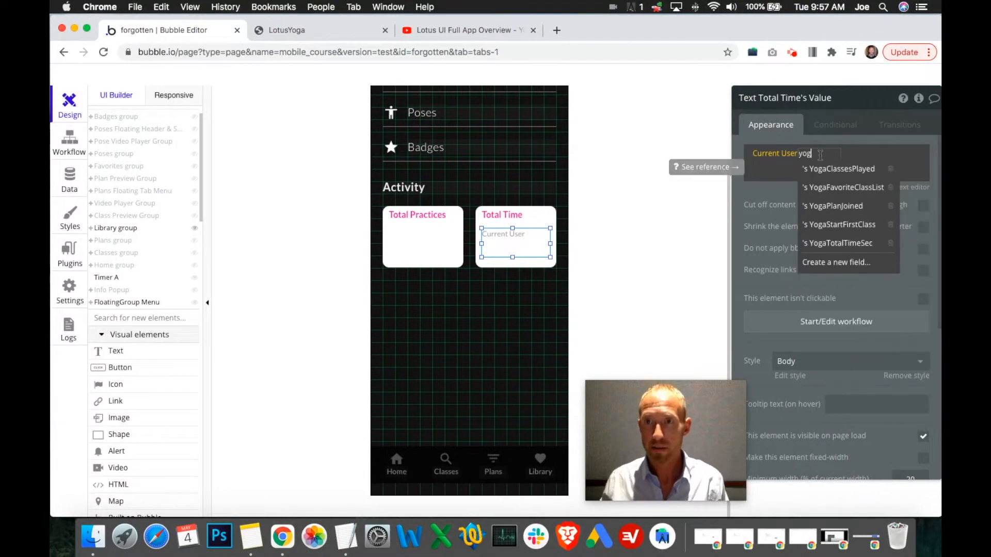
left_click(854, 249)
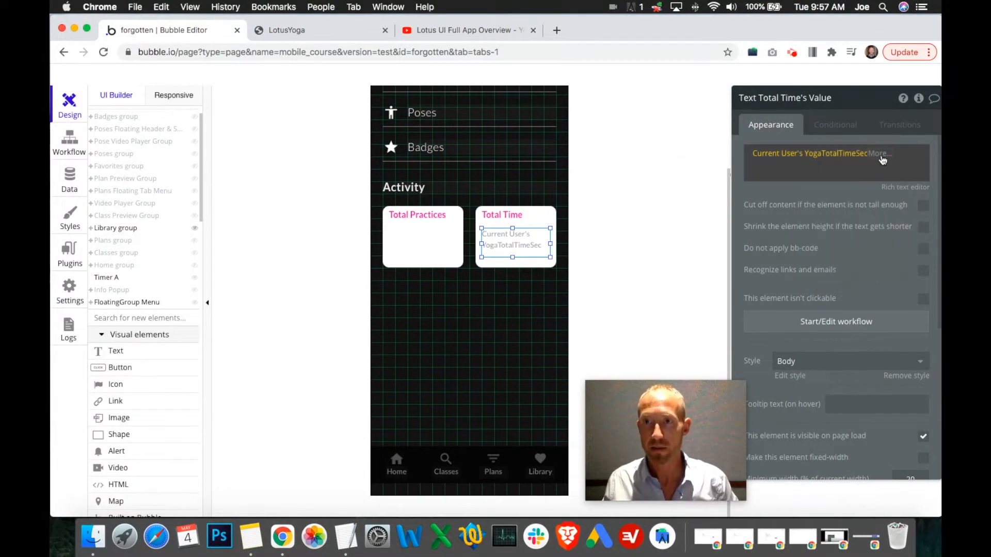
Divide the Total Time expression by 60 and append the text "min" after it.
left_click(882, 155)
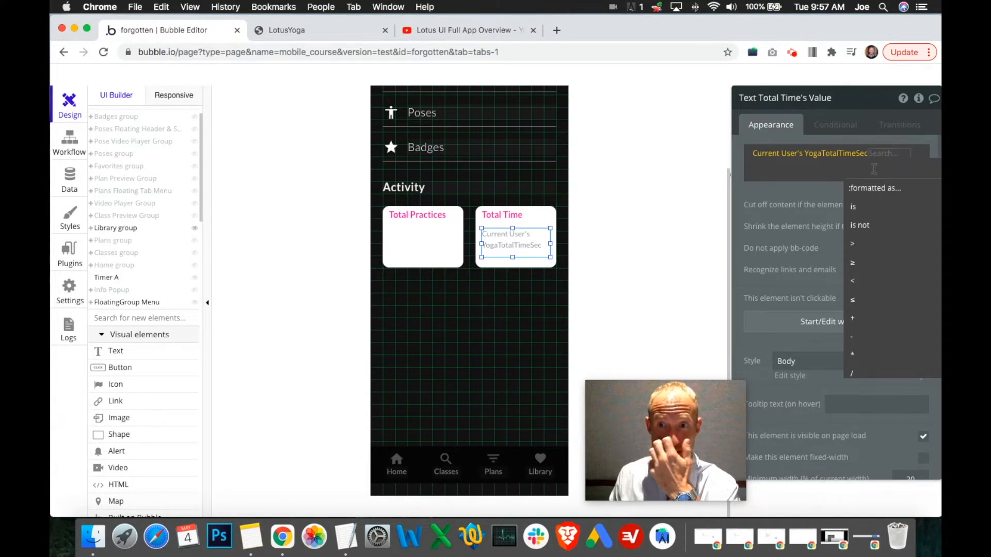
left_click(875, 374)
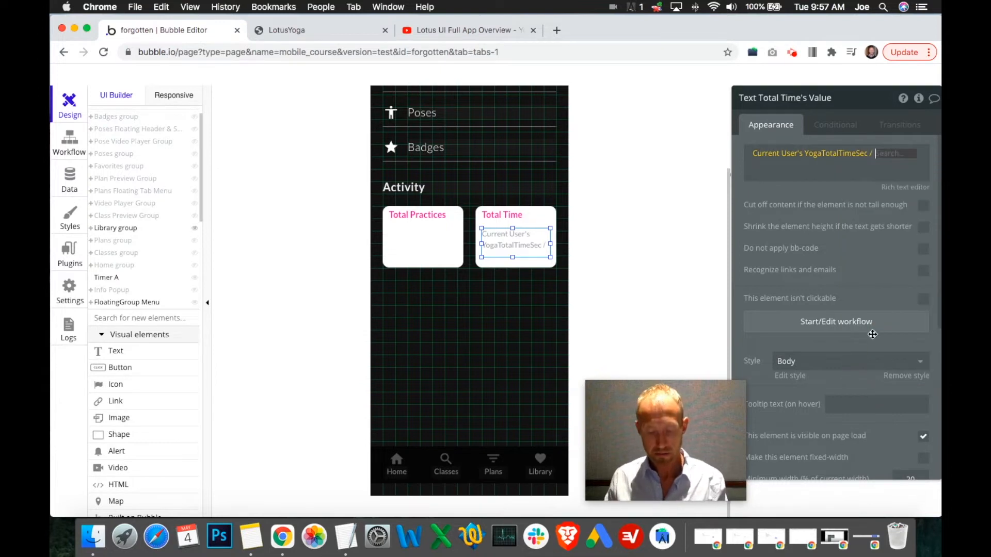
type("60")
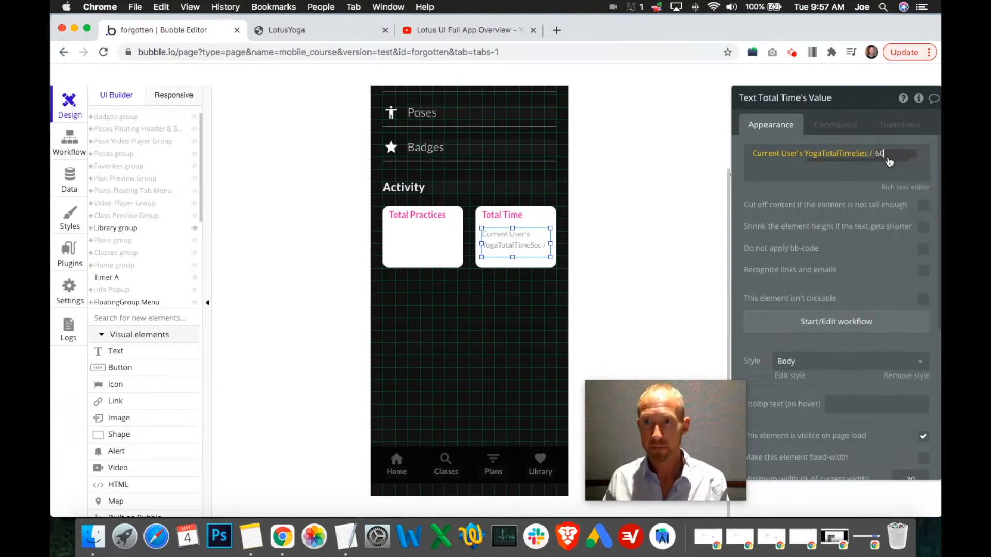
left_click(895, 169)
left_click(912, 152)
left_click(906, 161)
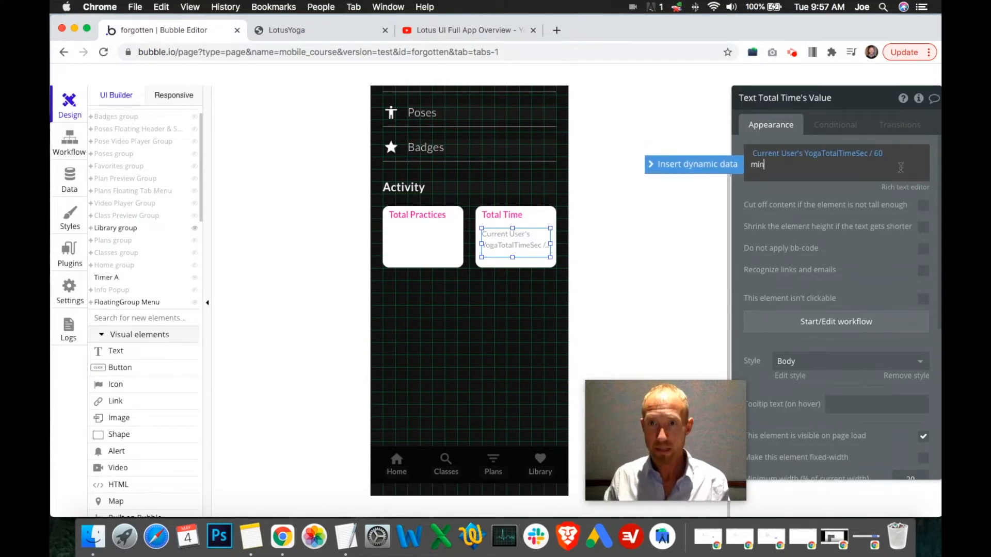
type("min")
key("Return")
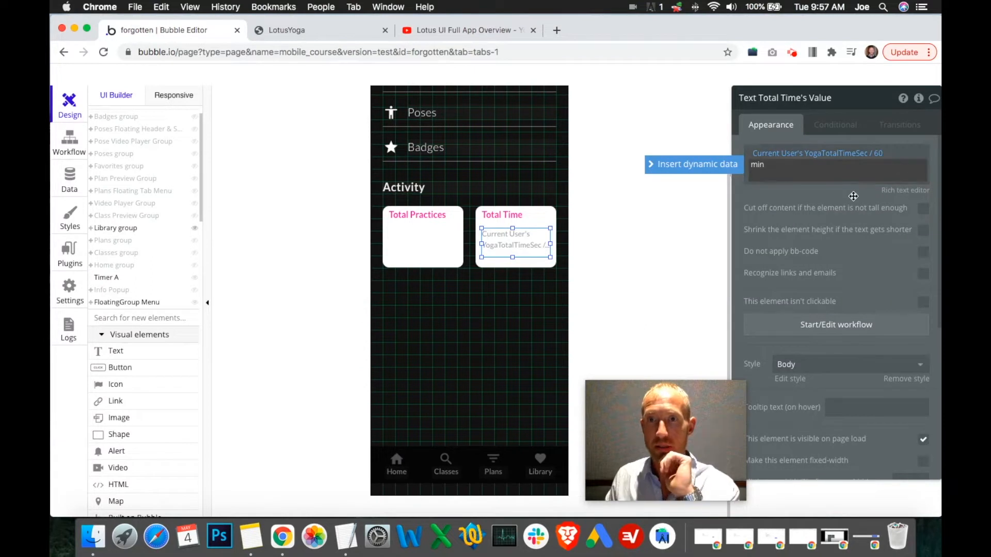
left_click(712, 186)
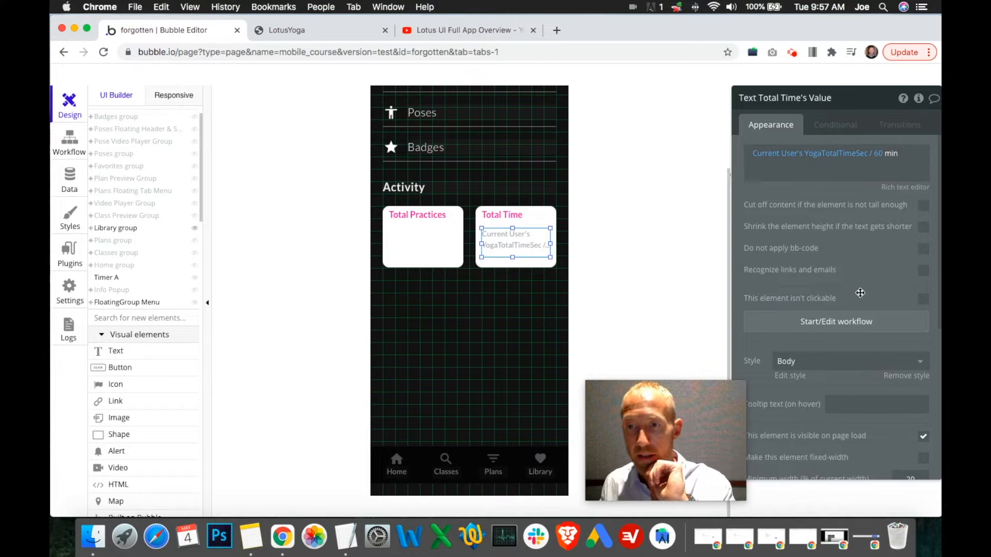
Remove the Body style from the Total Time value text and check the value's look in the overview video.
left_click(873, 364)
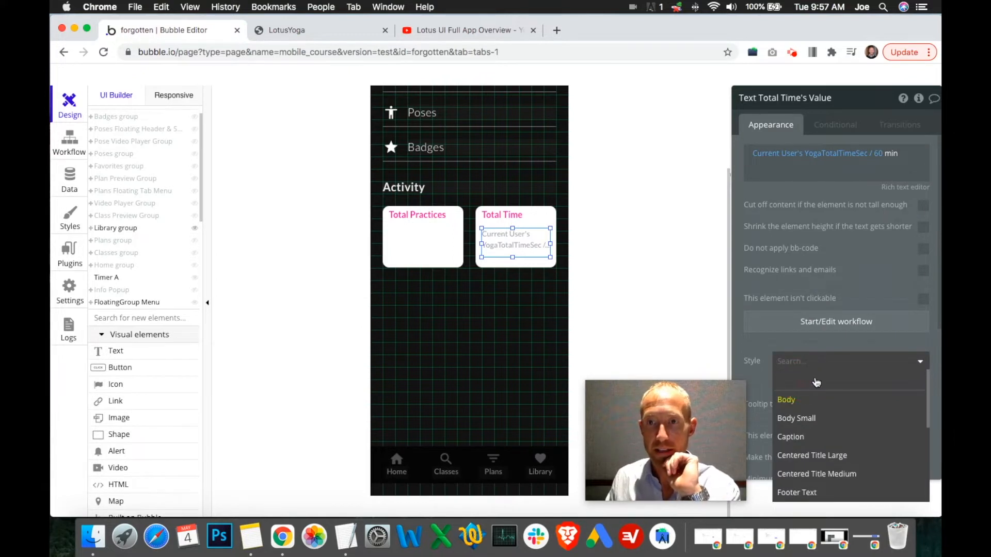
left_click(757, 360)
left_click(757, 347)
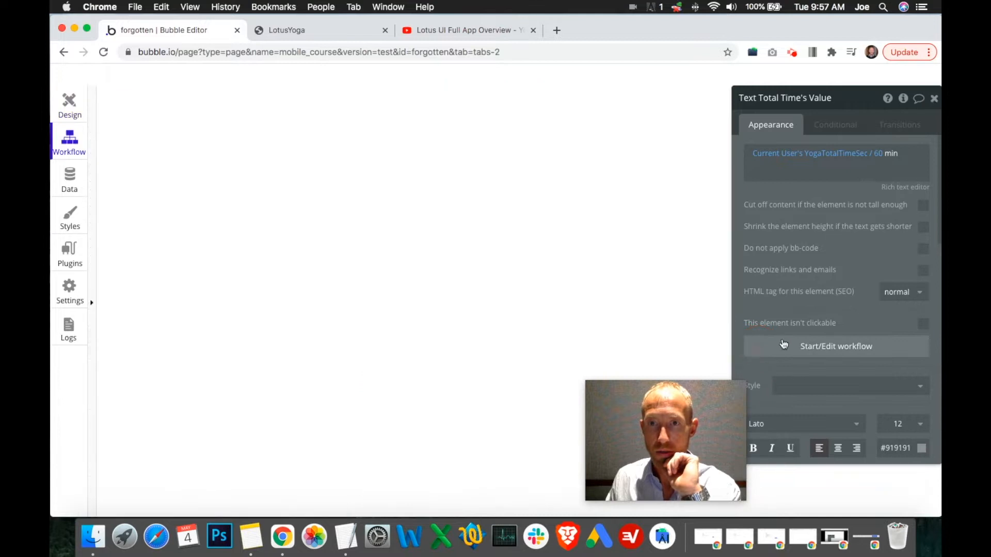
left_click(67, 106)
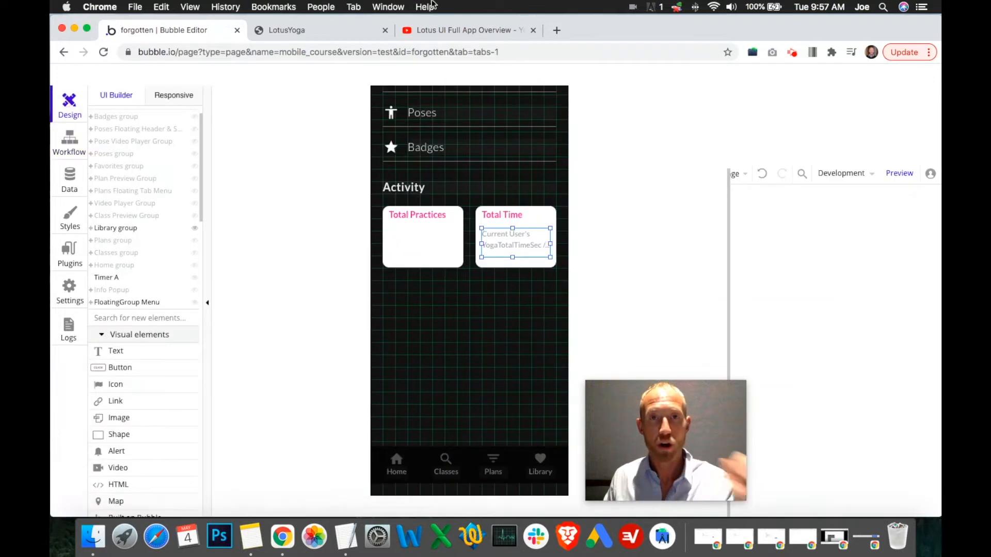
left_click(454, 29)
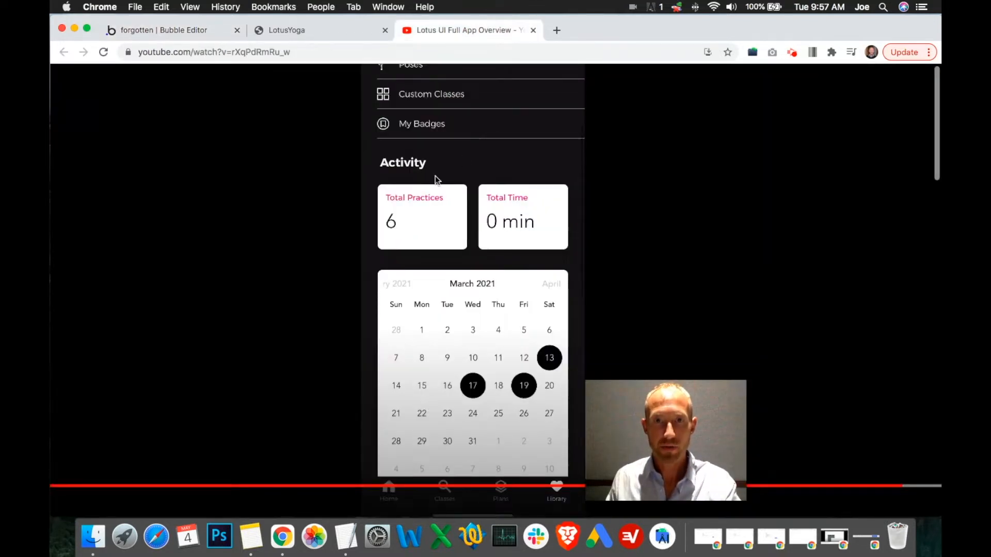
left_click(153, 29)
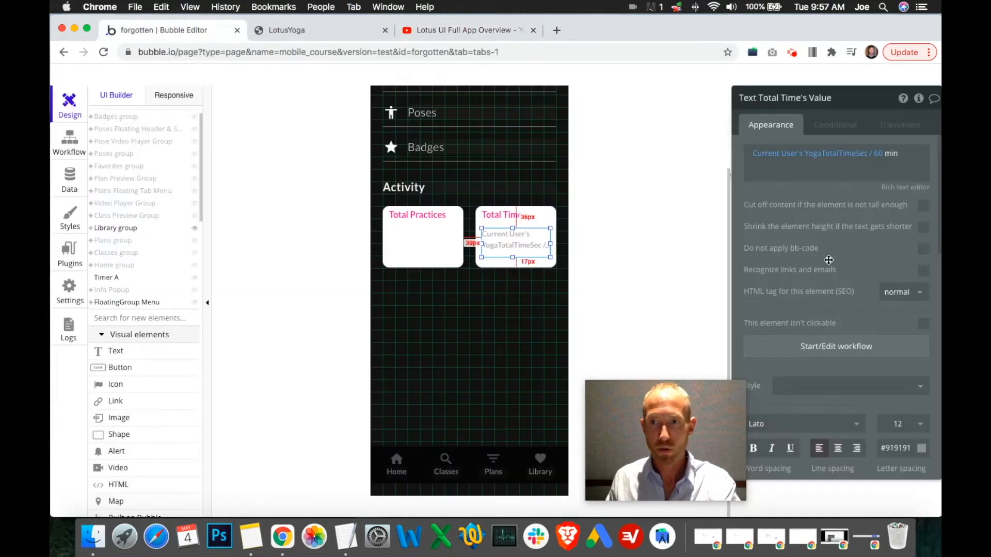
Set the Total Time value text's color to #141414 and its font size to 24.
scroll(828, 260, "down", 3)
left_click(902, 292)
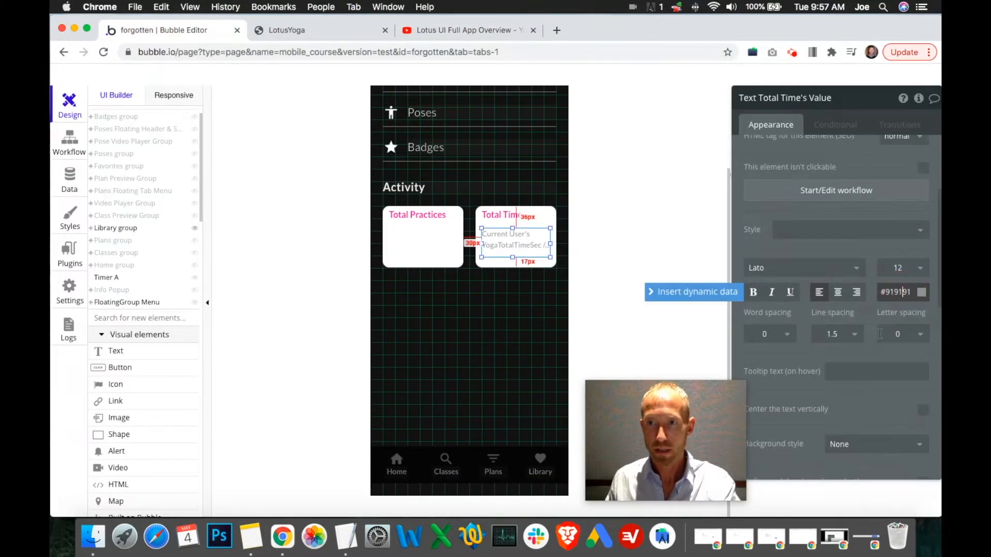
left_click(921, 292)
left_click(819, 382)
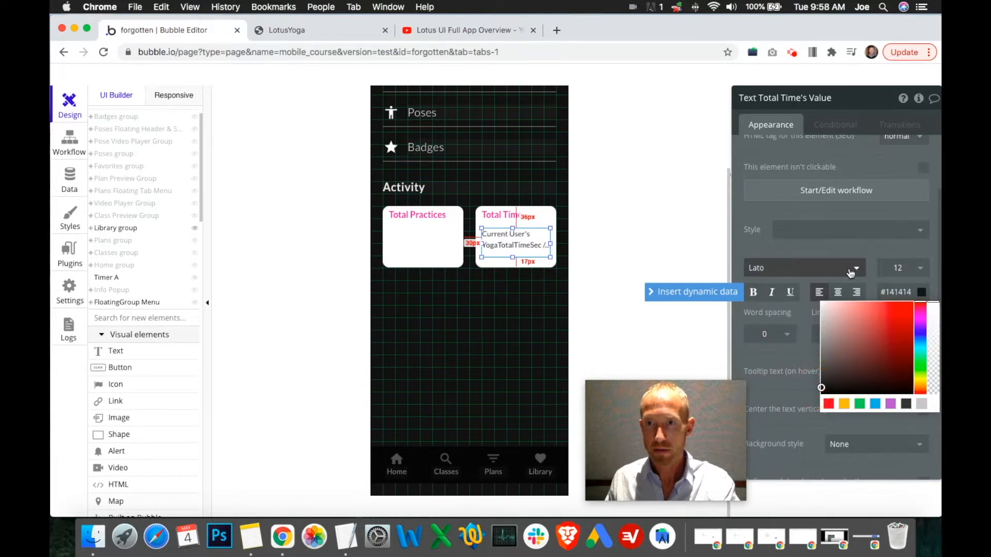
left_click(904, 269)
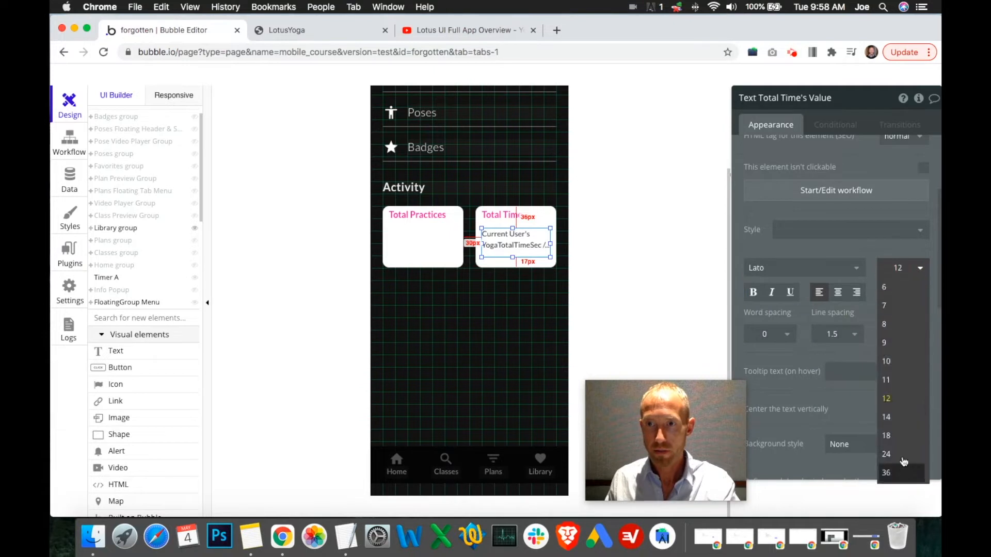
left_click(902, 459)
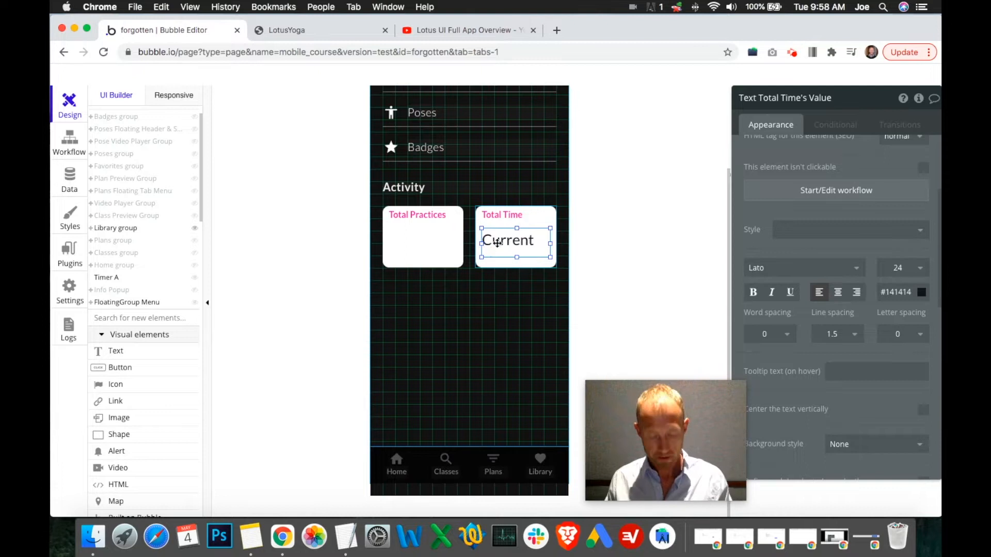
Copy the Total Time value text into the card below Total Practices and rename the copy "Text Total Practice's Value".
left_click_drag(506, 240, 516, 248)
mouse_move(437, 251)
left_mouse_down()
mouse_move(453, 248)
mouse_move(422, 247)
left_mouse_up()
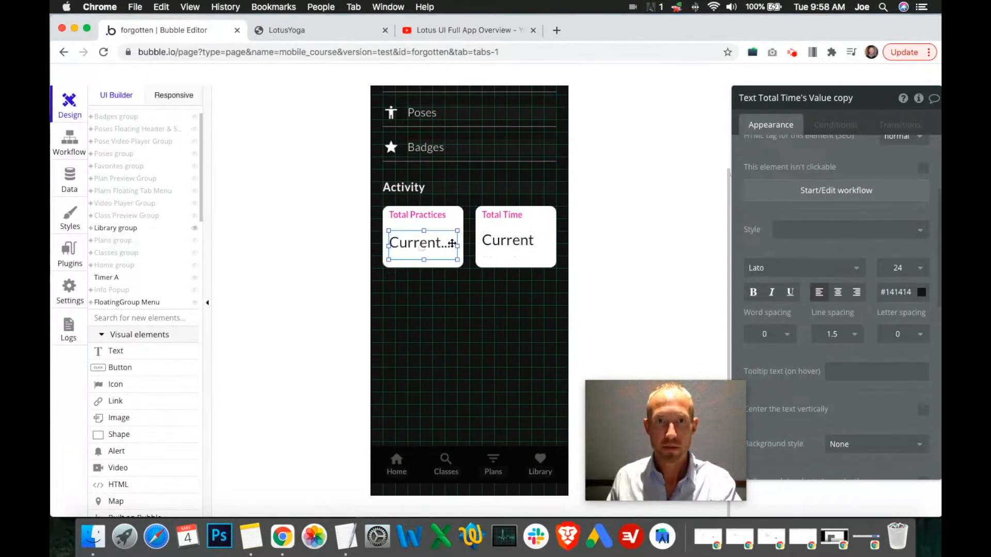
scroll(817, 169, "up", 5)
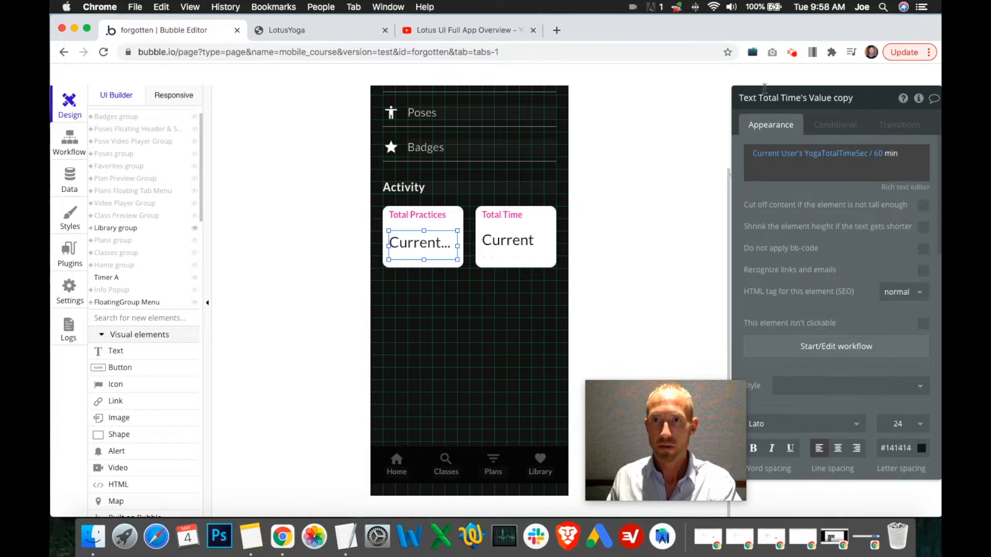
left_click(467, 30)
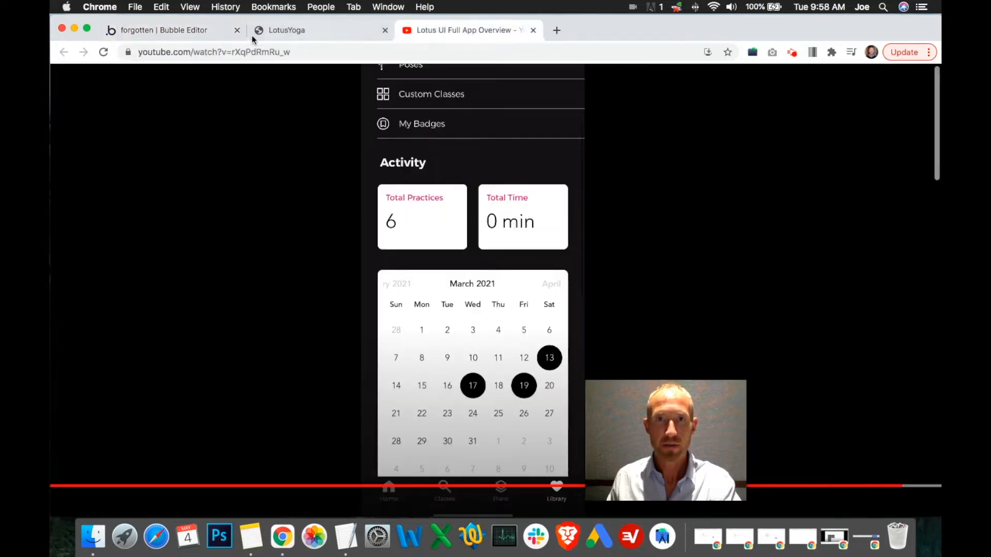
left_click(154, 30)
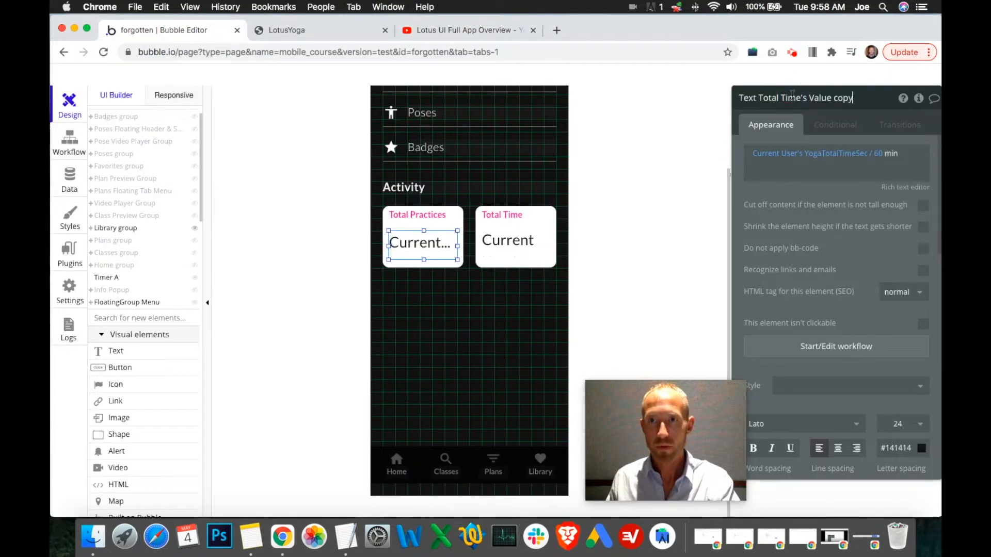
type("Practic")
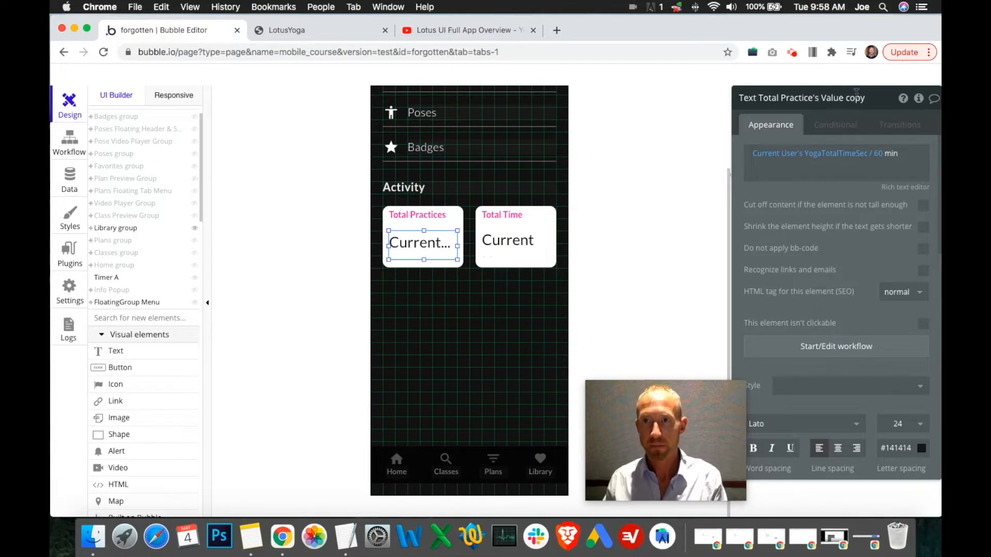
double_click(855, 95)
key("BackSpace")
Delete "min" from the Total Practices value text and clear its dynamic expression.
left_click(457, 26)
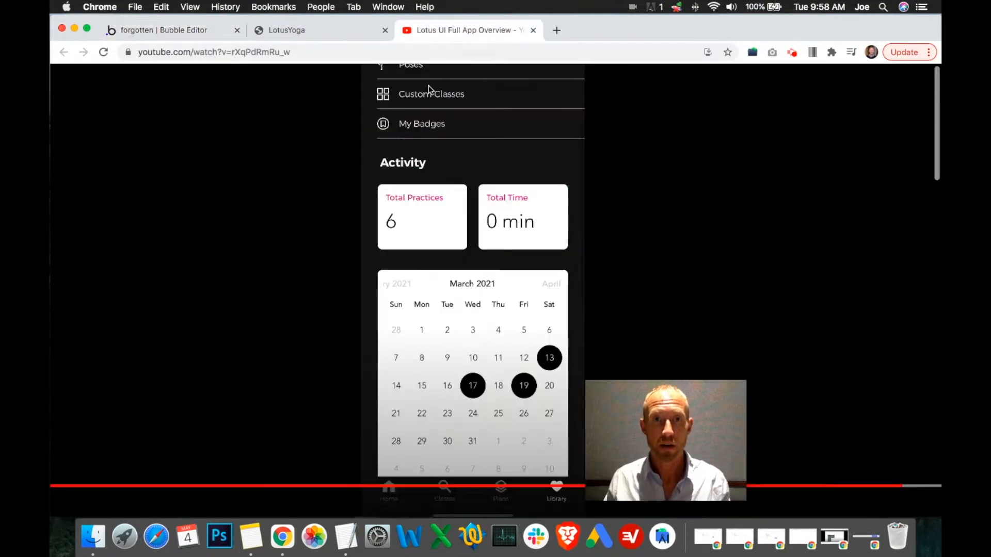
left_click(234, 34)
double_click(890, 150)
left_click(891, 151)
double_click(906, 166)
key("BackSpace")
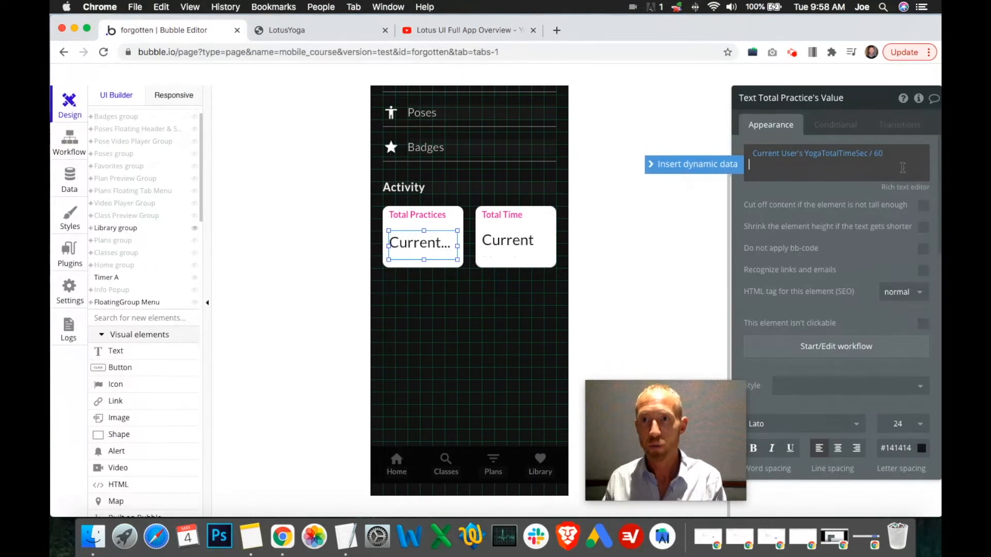
right_click(851, 153)
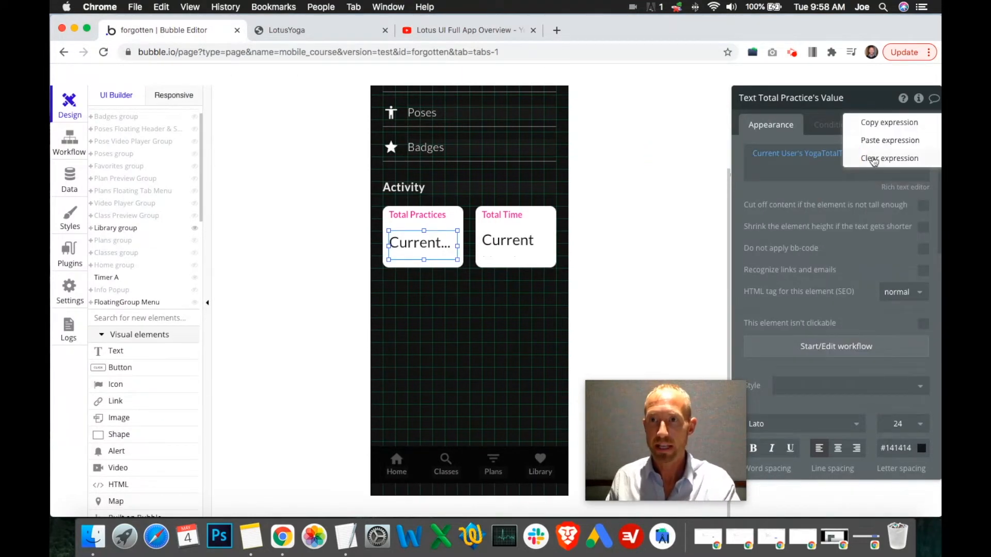
left_click(873, 160)
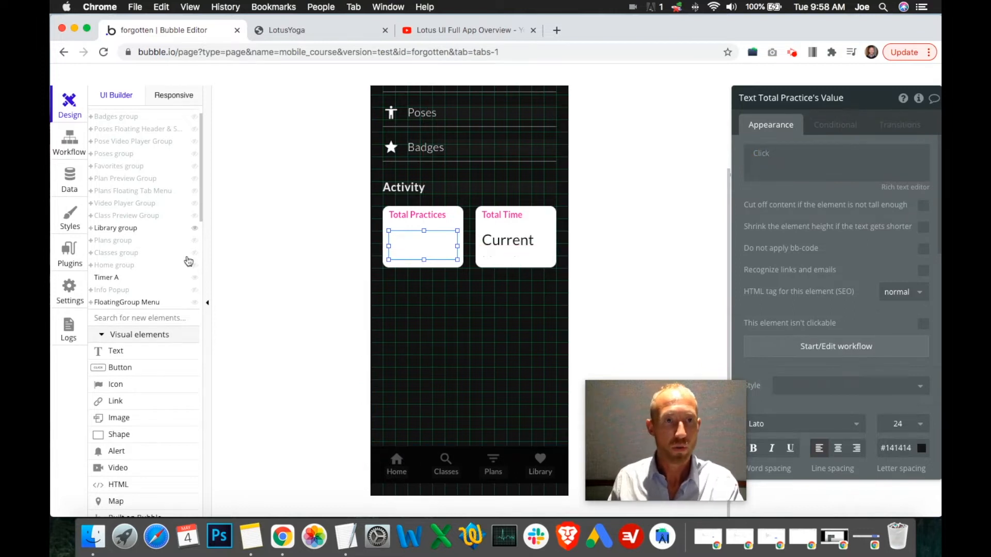
Examine the User data type's fields for a practice count, comparing with the overview video and the LotusYoga preview.
left_click(459, 30)
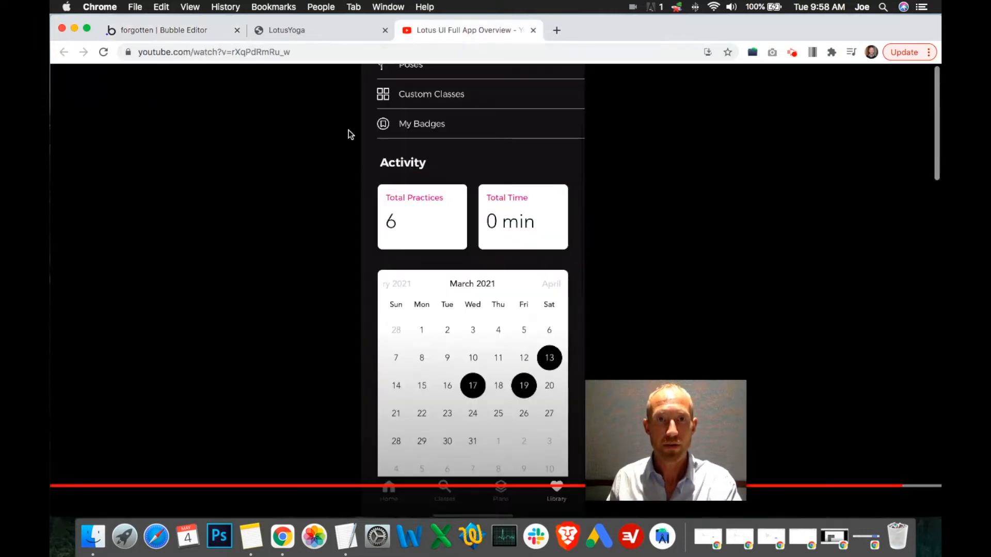
left_click(160, 30)
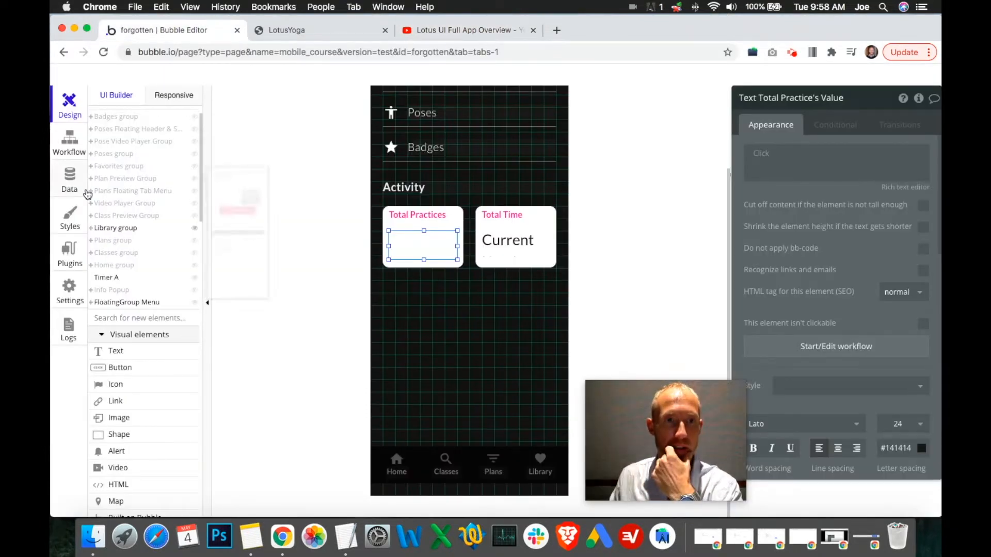
left_click(70, 175)
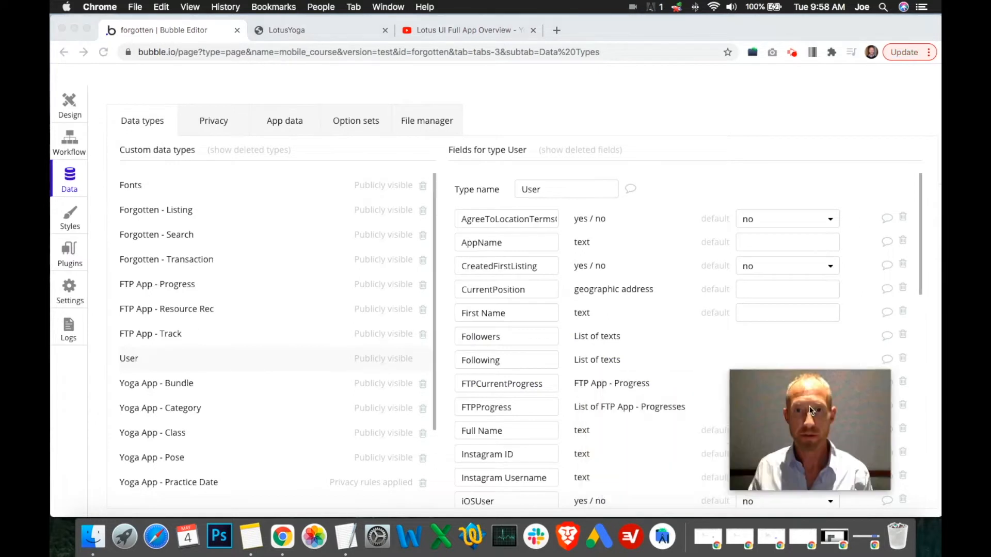
scroll(619, 349, "down", 10)
left_click(470, 31)
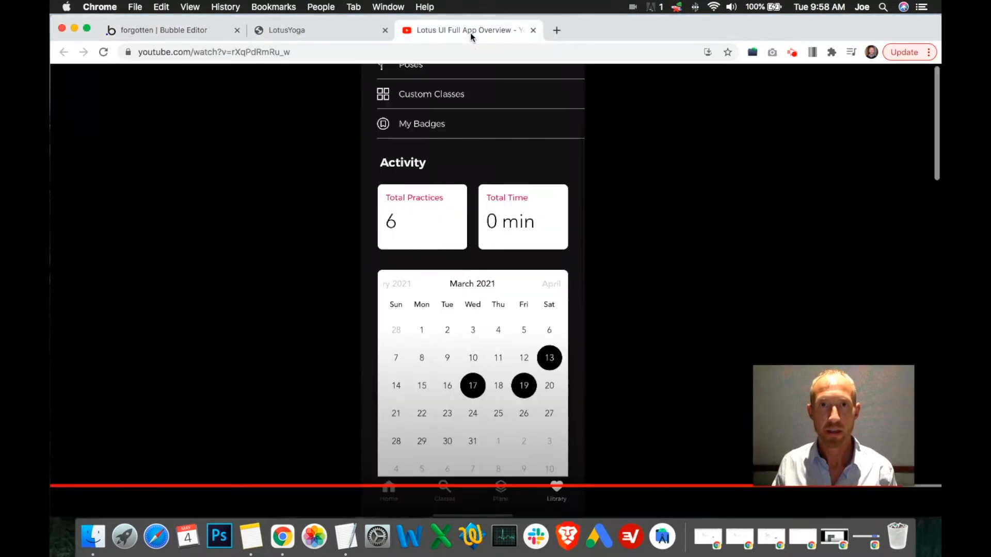
left_click(289, 30)
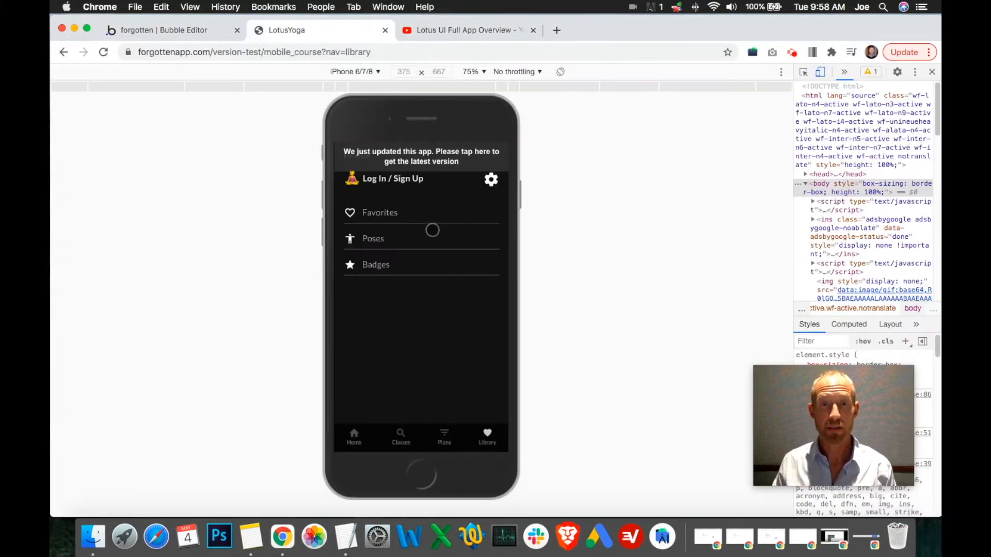
Compare the User data type's yoga fields with the Activity cards shown in the Lotus overview video.
left_click(183, 30)
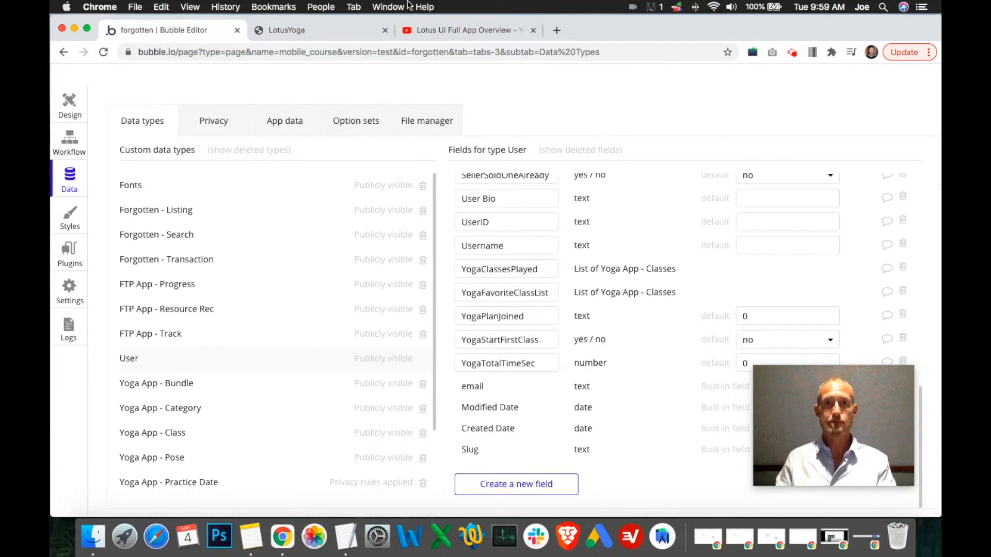
mouse_move(536, 357)
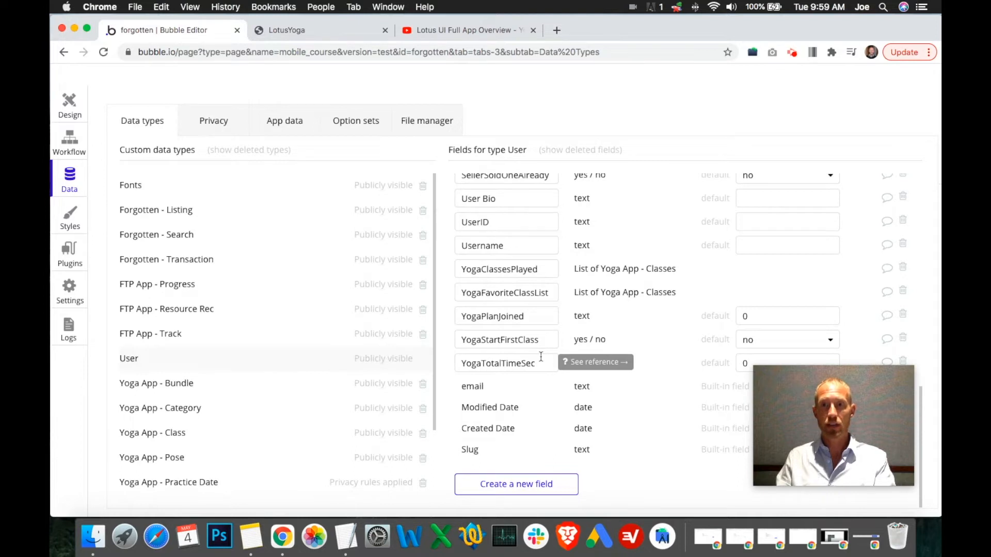
left_click(478, 29)
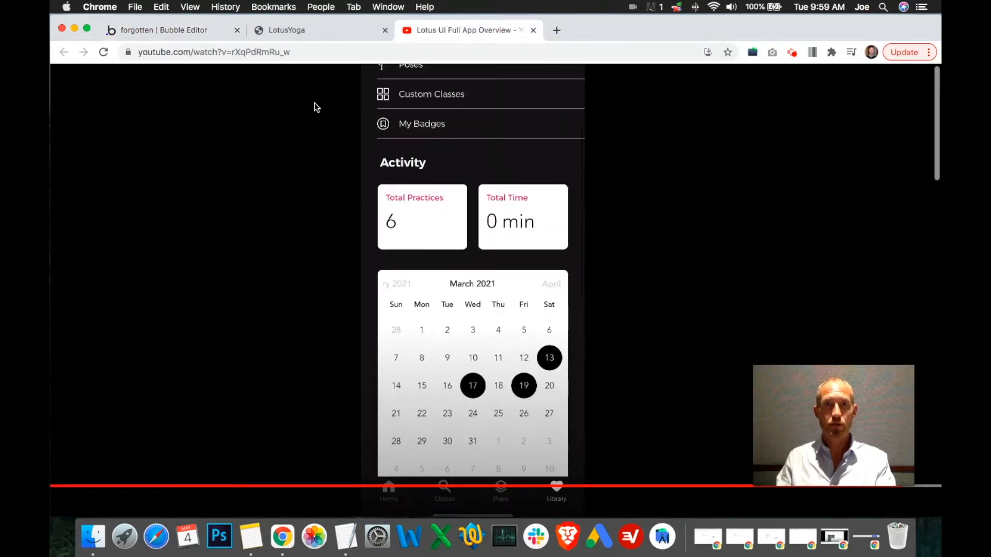
left_click(209, 32)
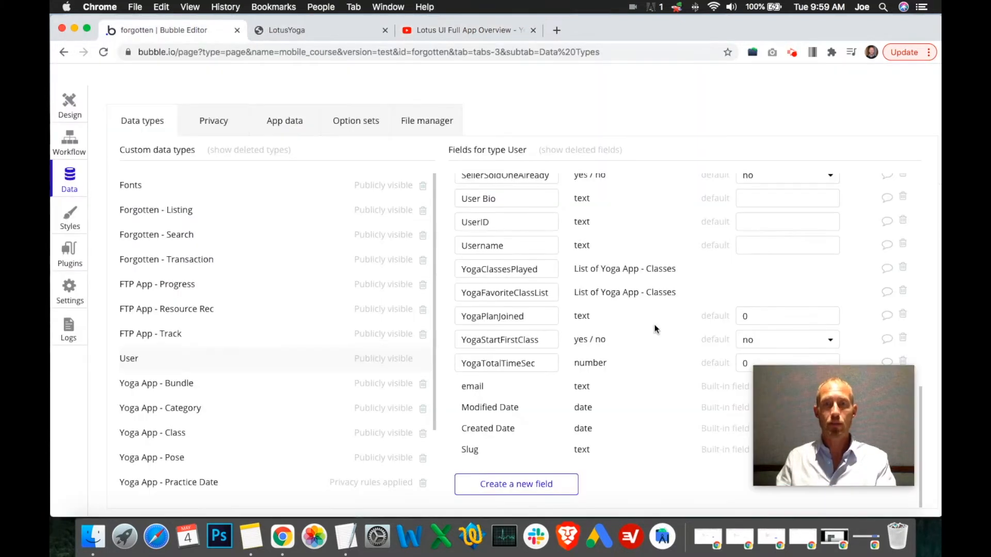
Create a number field named "YogaTotalClassesTaken" on the User data type, reusing the YogaTotalTimeSec field's name as the base.
double_click(510, 364)
key("super+c")
left_click(520, 483)
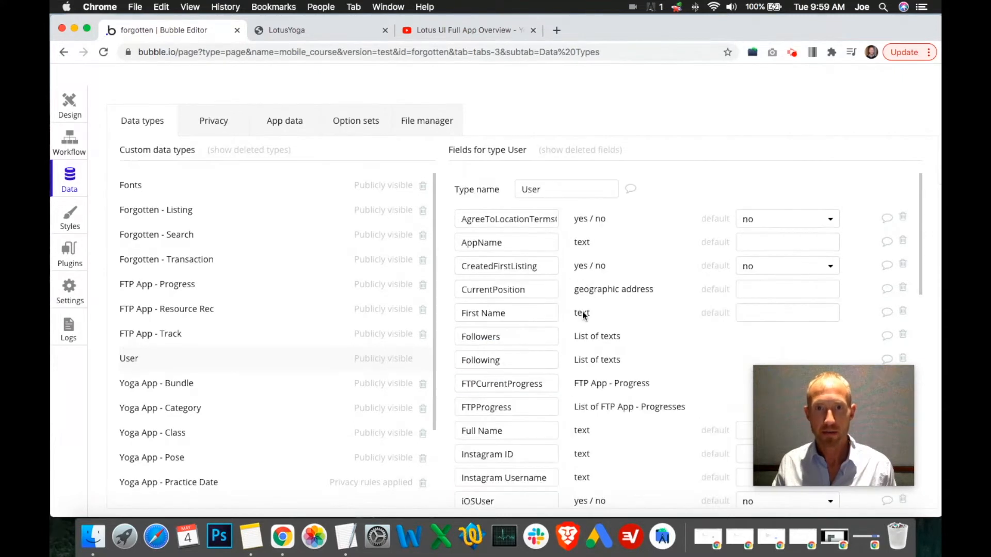
scroll(588, 351, "down", 10)
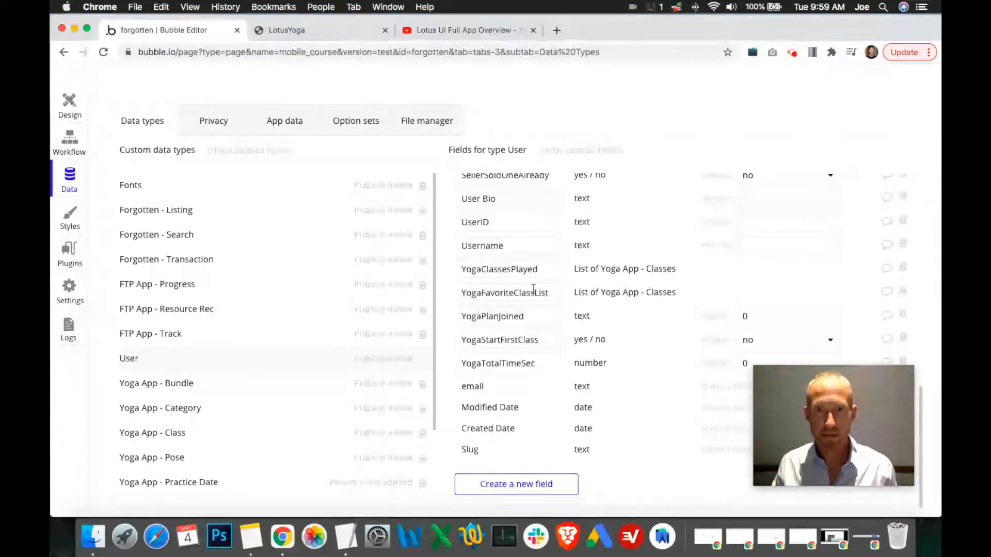
left_click(534, 490)
key("super+v")
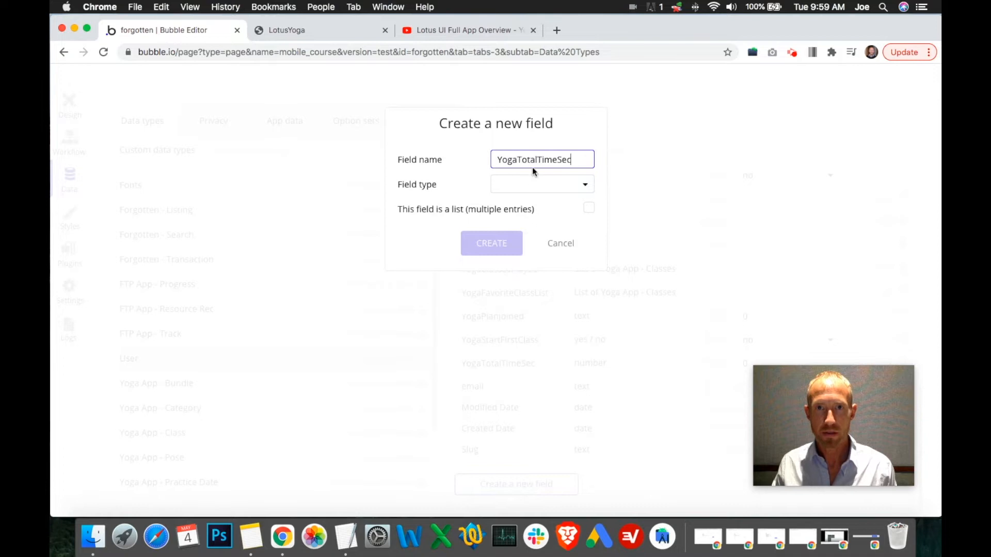
left_click_drag(537, 159, 551, 160)
type("ClassesTaken")
left_click(579, 184)
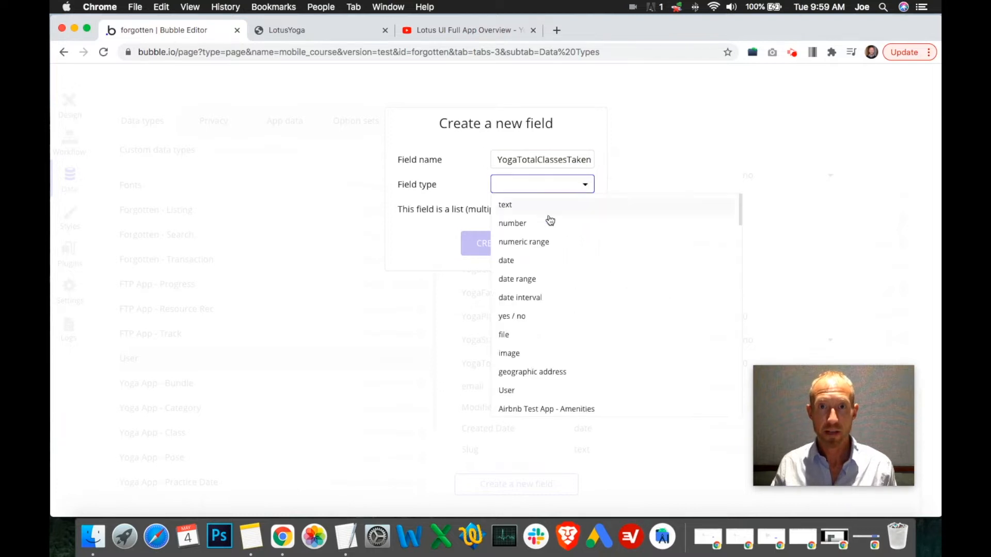
left_click(546, 221)
left_click(492, 245)
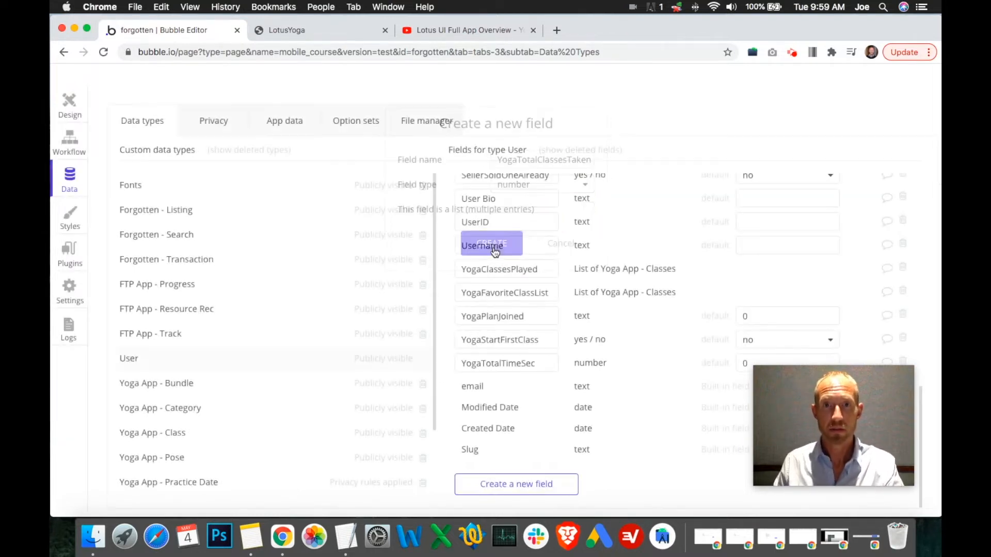
Open the Further Vinyasa class in the LotusYoga preview, try to play it, and load the app's latest version.
left_click(68, 146)
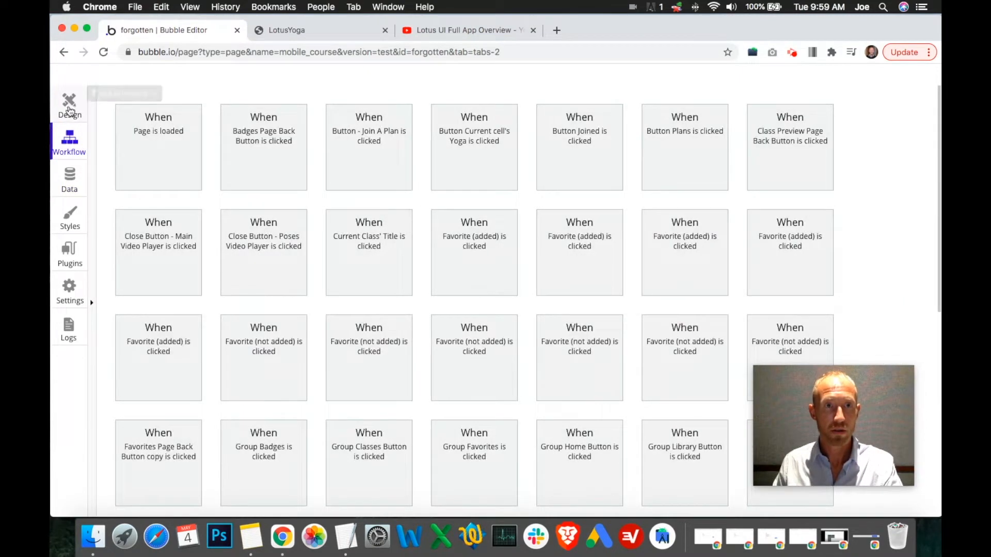
left_click(69, 108)
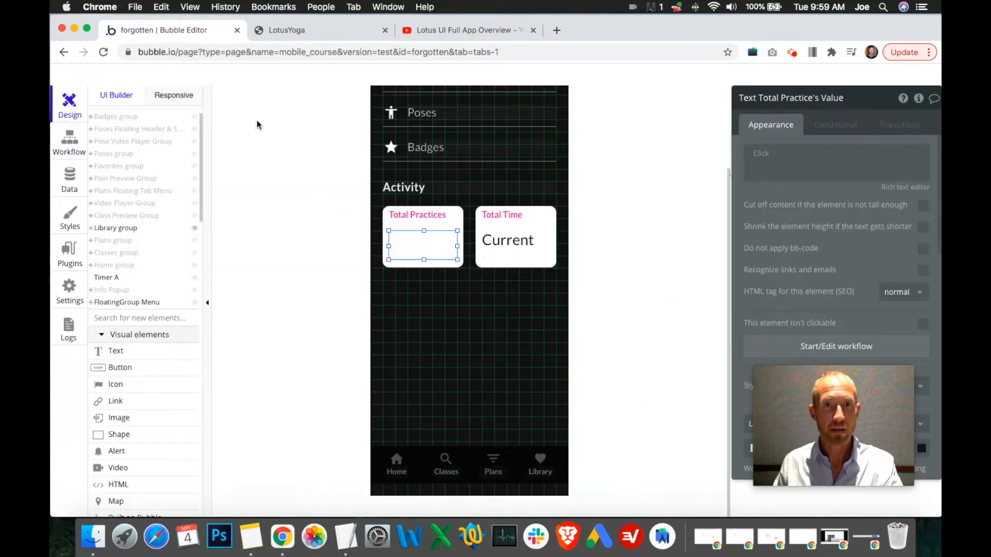
left_click(291, 29)
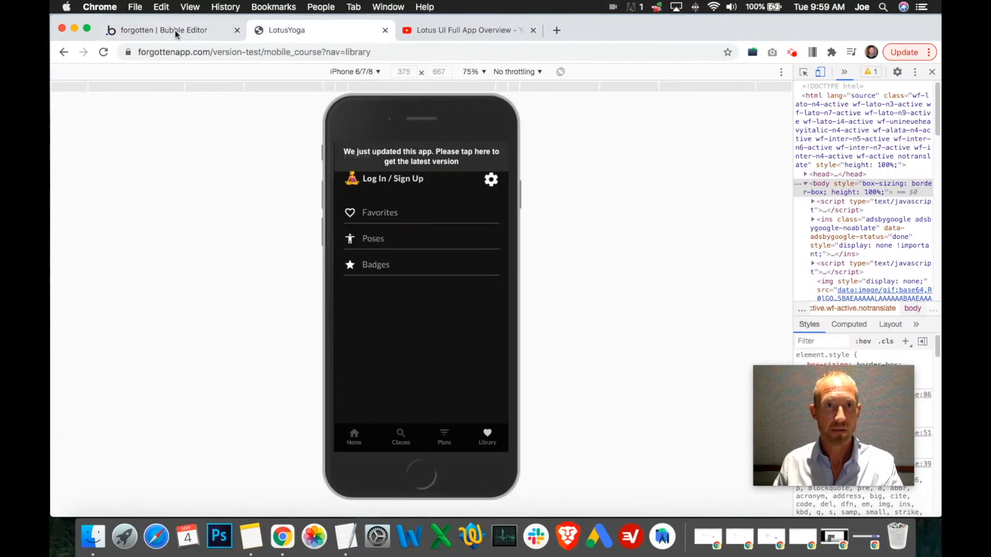
left_click(175, 30)
left_click(347, 32)
left_click(353, 435)
left_click(410, 253)
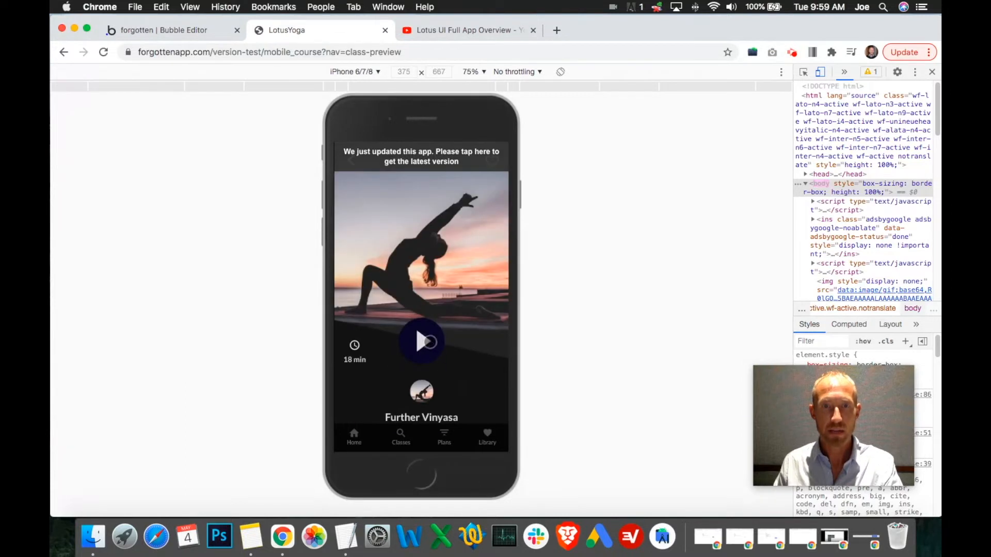
left_click(436, 343)
left_click(610, 149)
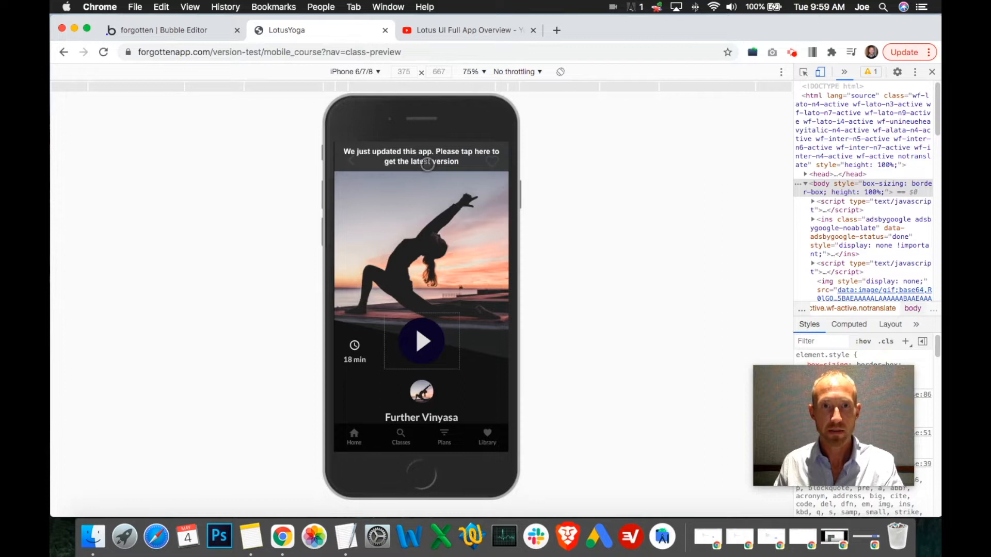
left_click(427, 164)
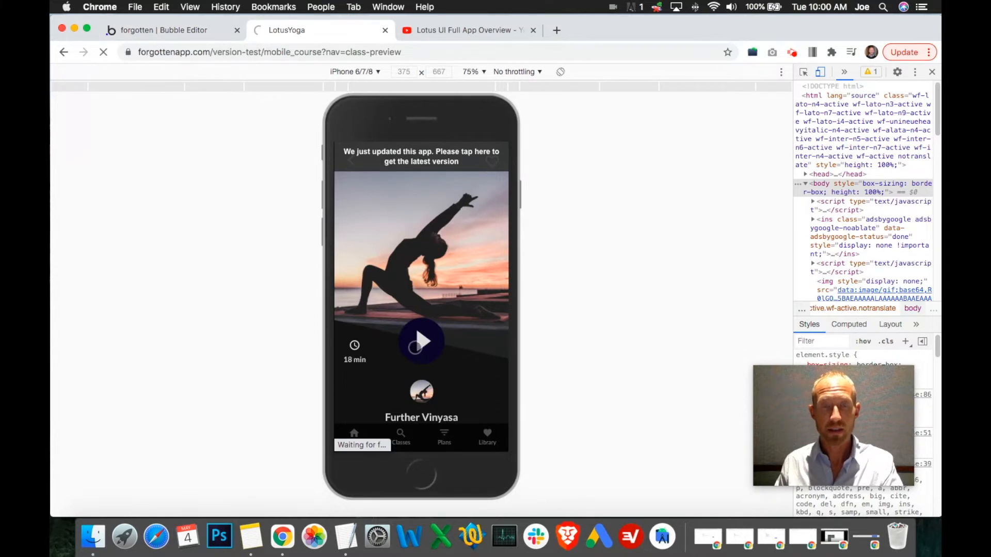
In the Bubble editor, inspect the Class Preview Group's Play Button workflow, checking its timer start and current user change actions.
left_click(184, 33)
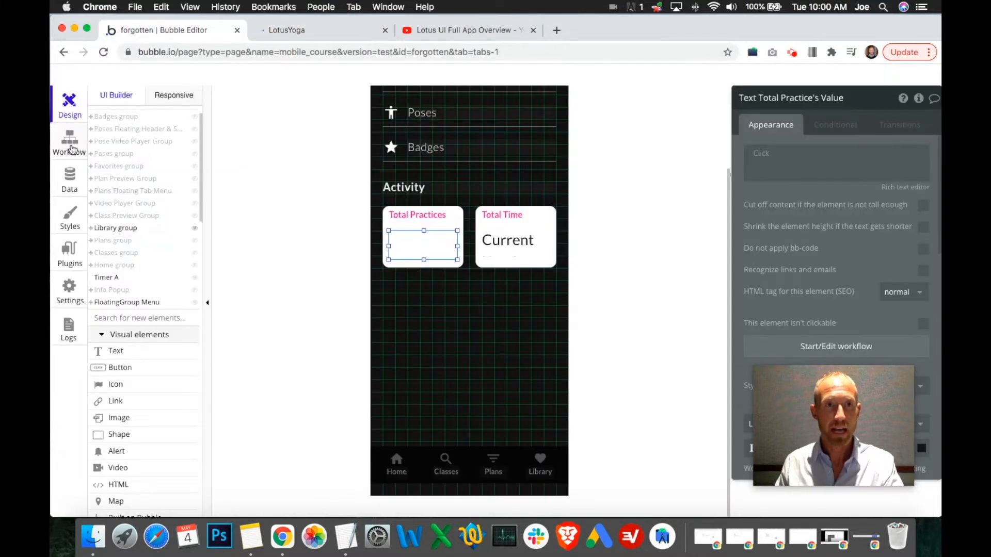
left_click(195, 230)
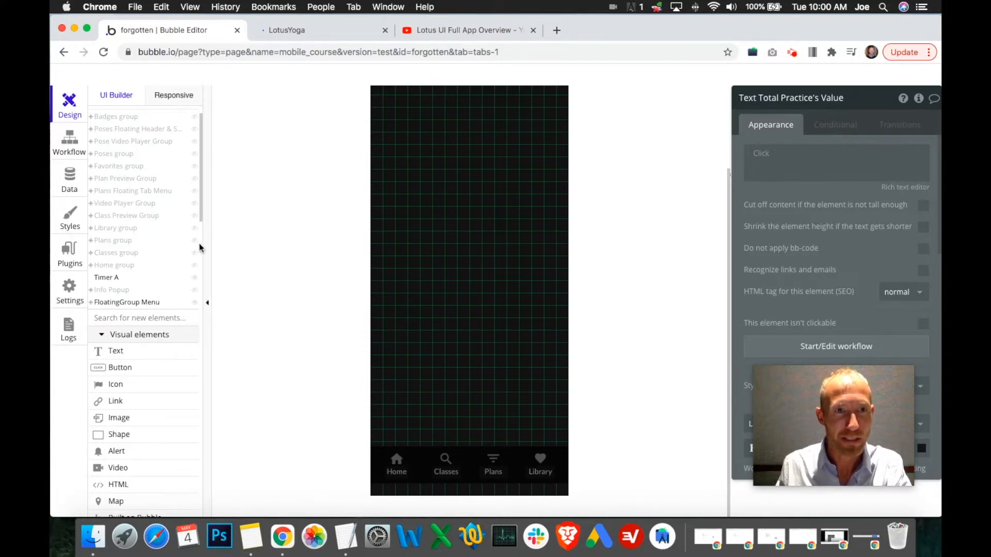
left_click(195, 217)
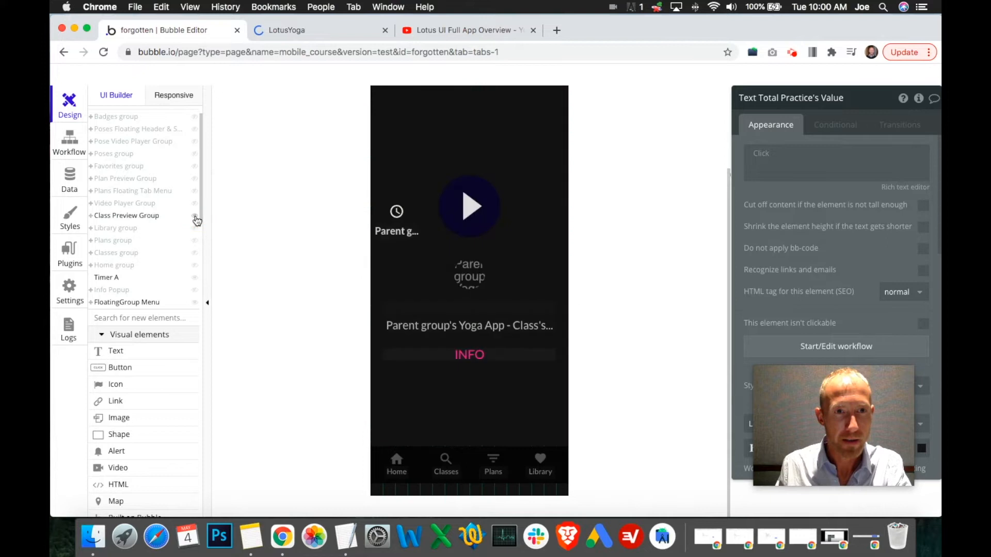
left_click(498, 221)
left_click(826, 236)
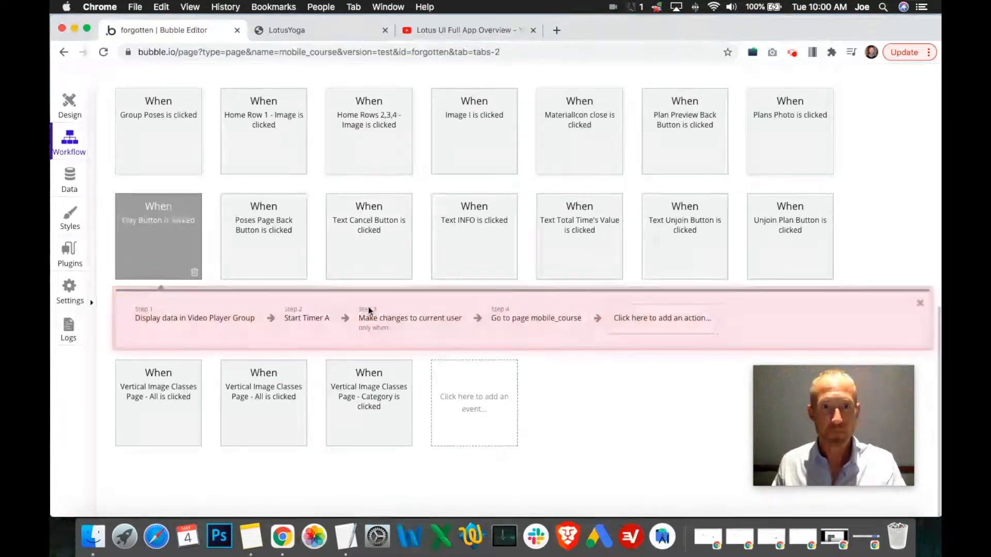
left_click(319, 324)
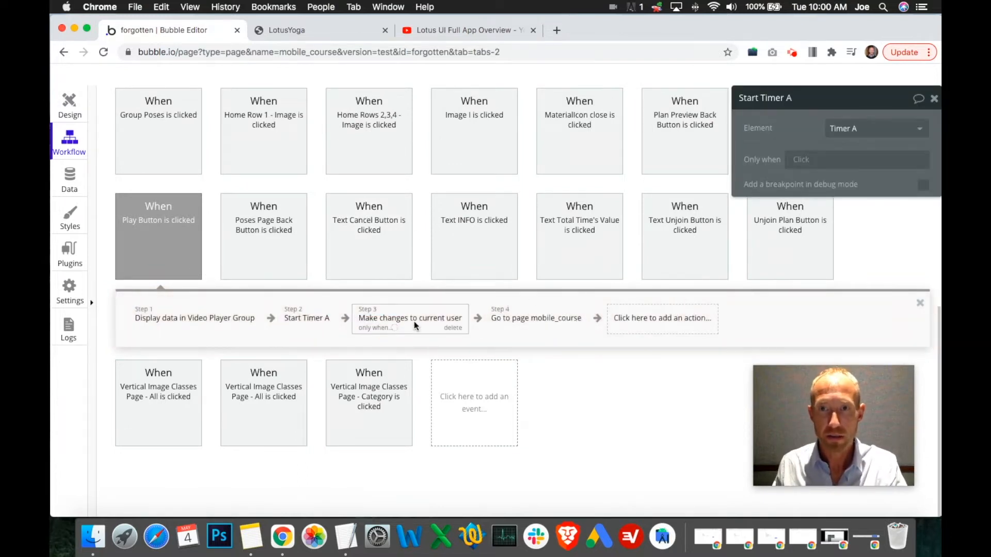
left_click(414, 322)
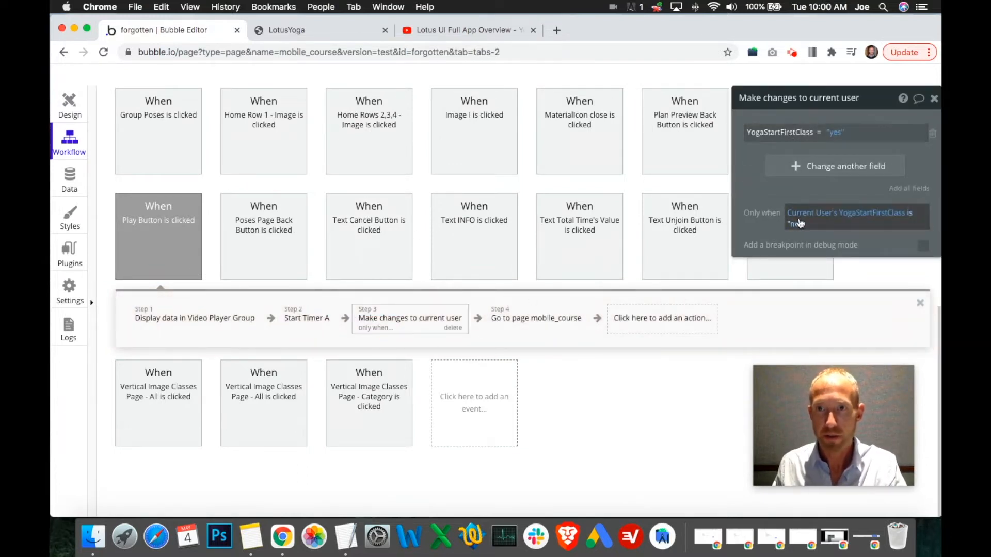
Show the Video Player Group, open its close button's workflow and inspect the action that updates the user's YogaTotalTimeSec.
left_click(70, 105)
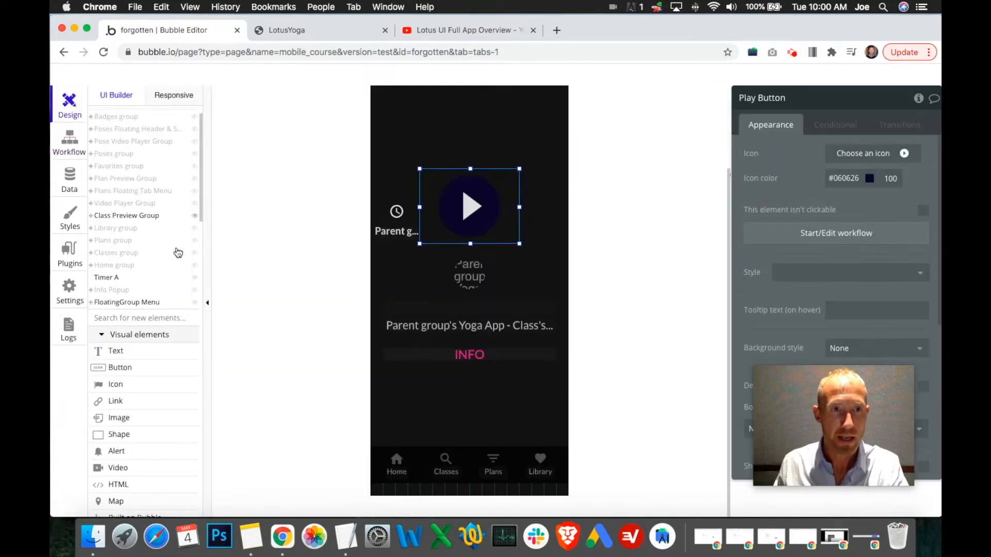
mouse_move(195, 219)
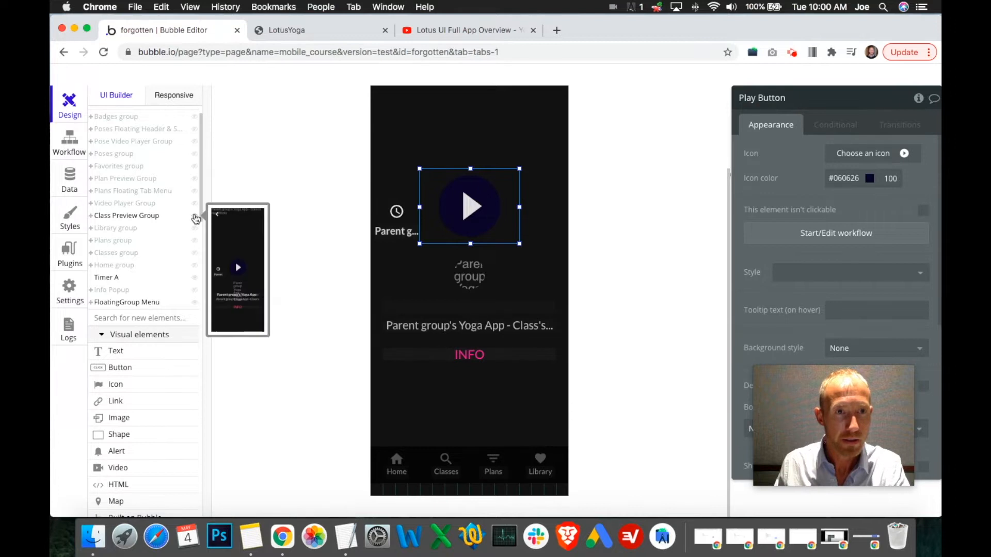
left_click(196, 217)
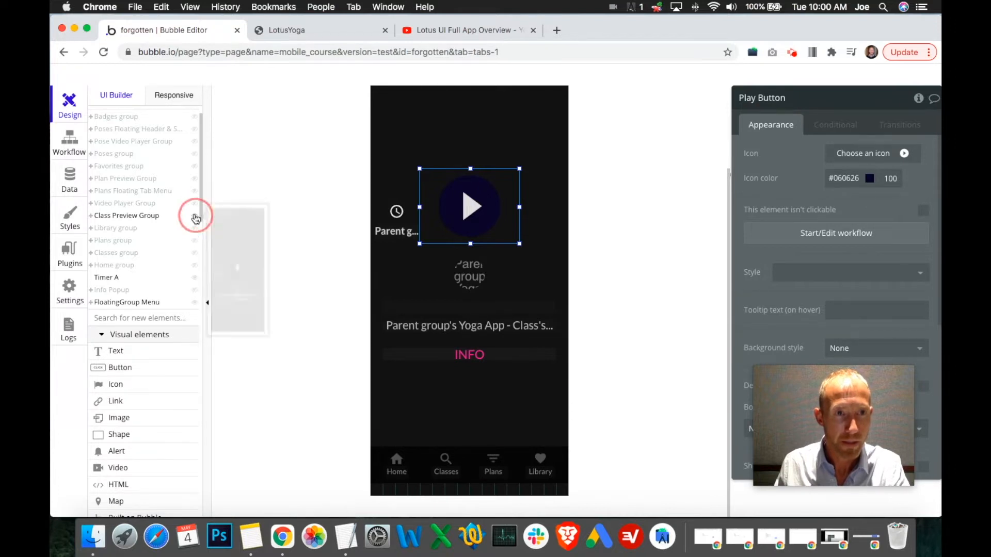
left_click(195, 204)
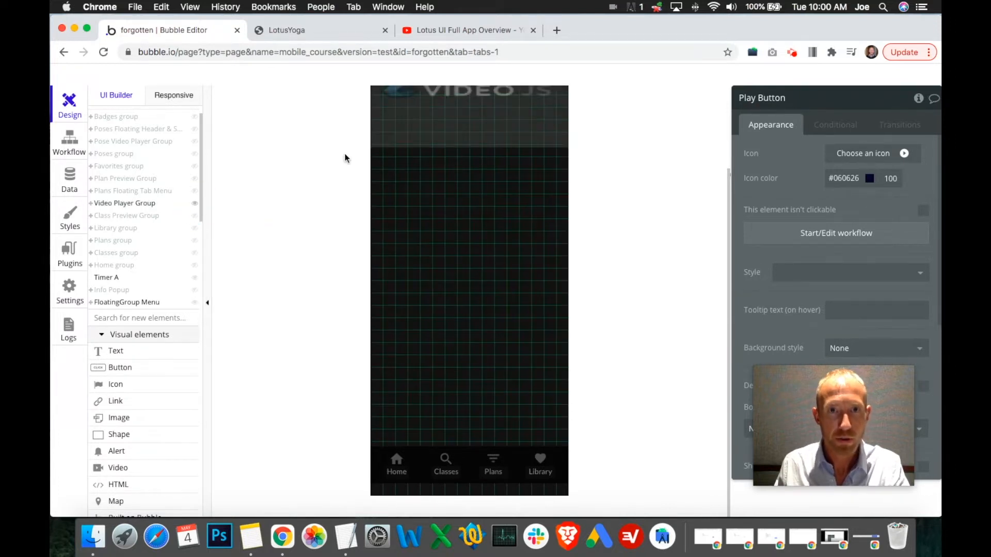
left_click(395, 109)
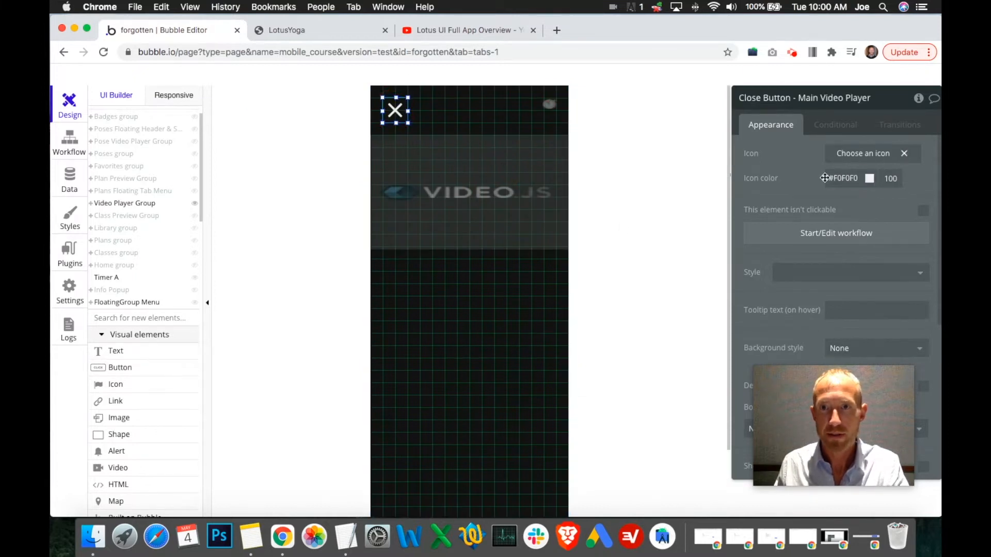
left_click(877, 235)
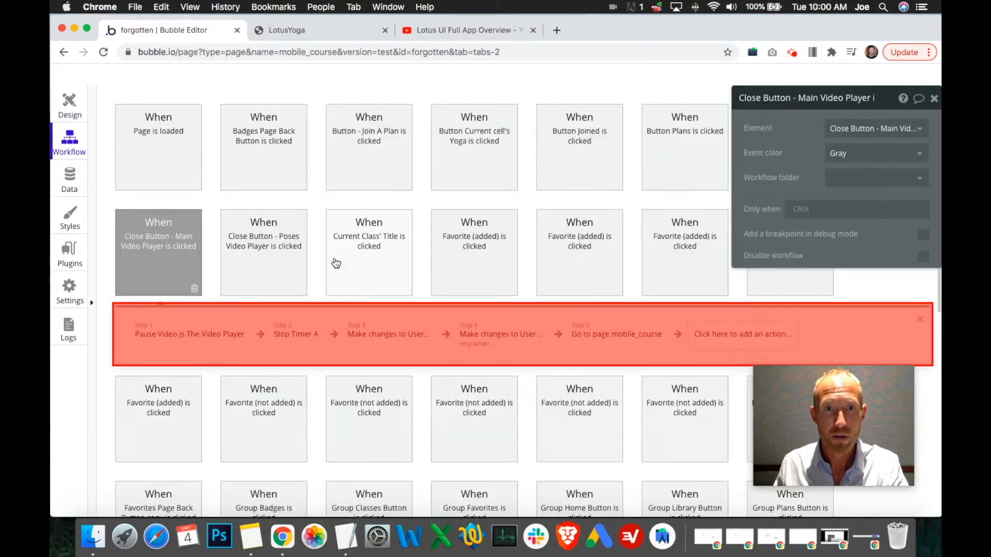
left_click(392, 335)
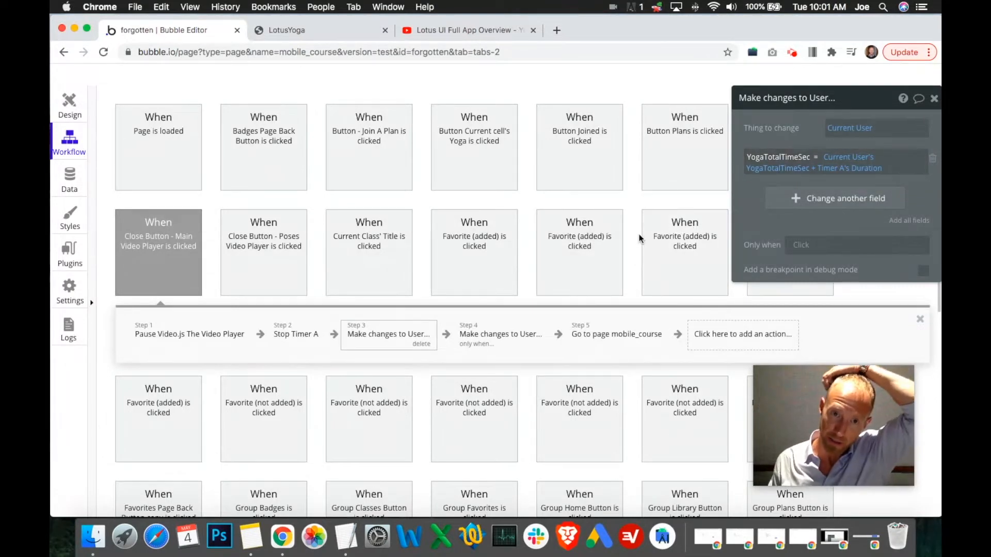
Add a group Reset data action at the end of the main video player's close button workflow.
left_click(712, 338)
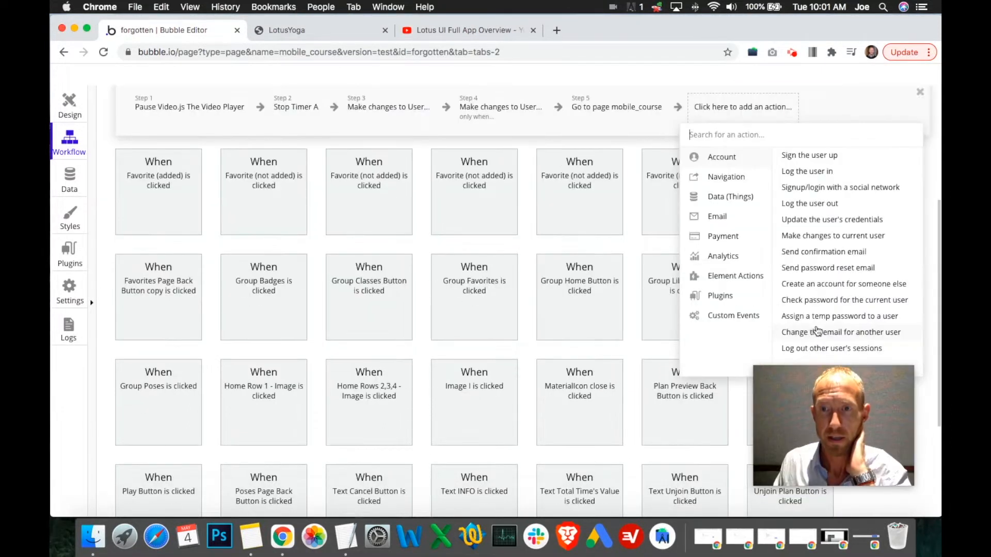
left_click(744, 278)
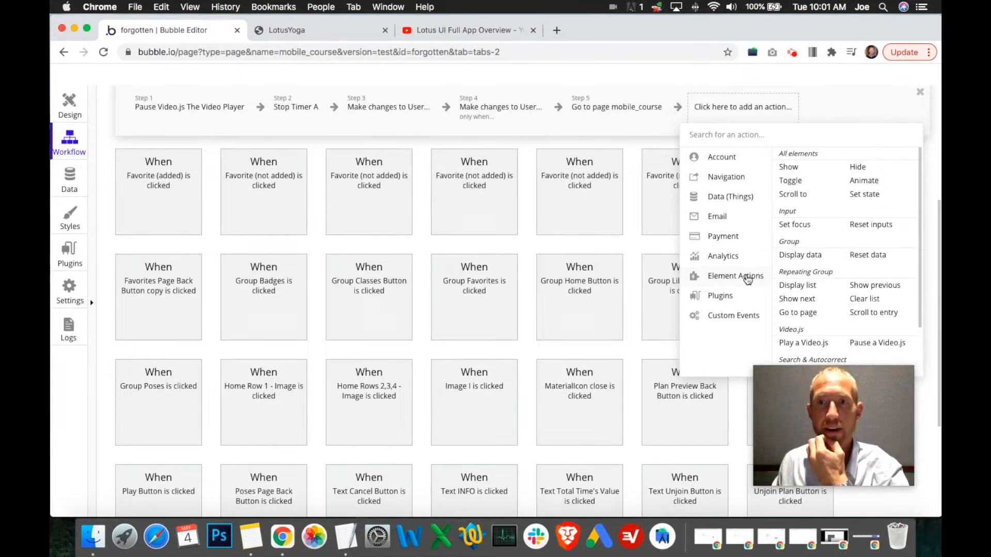
left_click(869, 260)
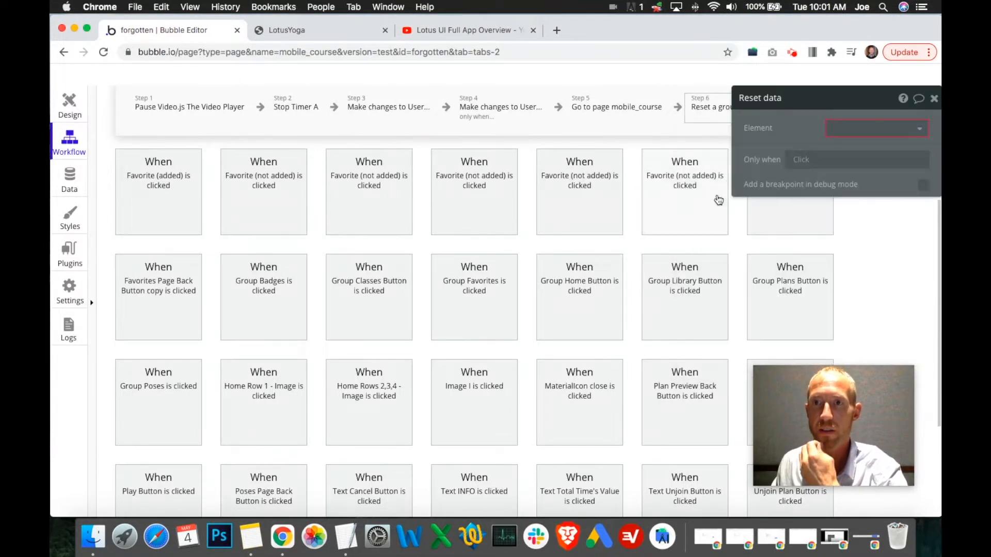
Look through the Reset data action's available elements for the timer.
left_click(861, 126)
type("timer")
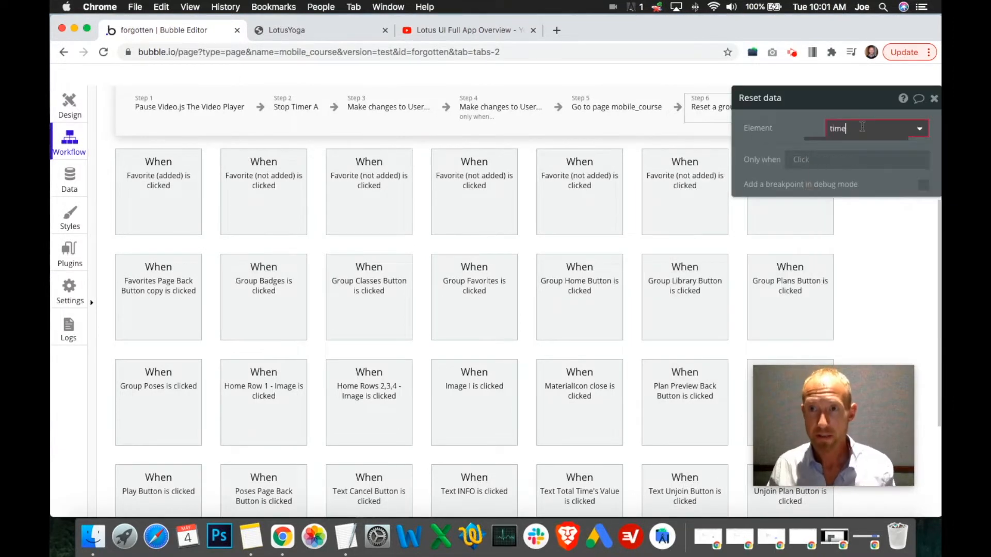
key("BackSpace")
key("BackSpace")
key("BackSpace")
key("BackSpace")
key("BackSpace")
left_click(807, 121)
left_click(878, 129)
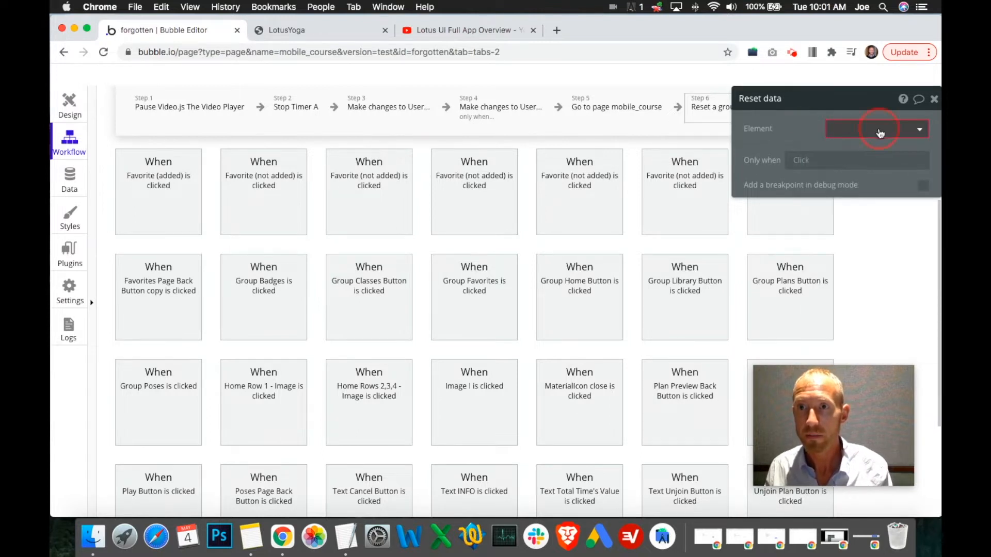
left_click(804, 128)
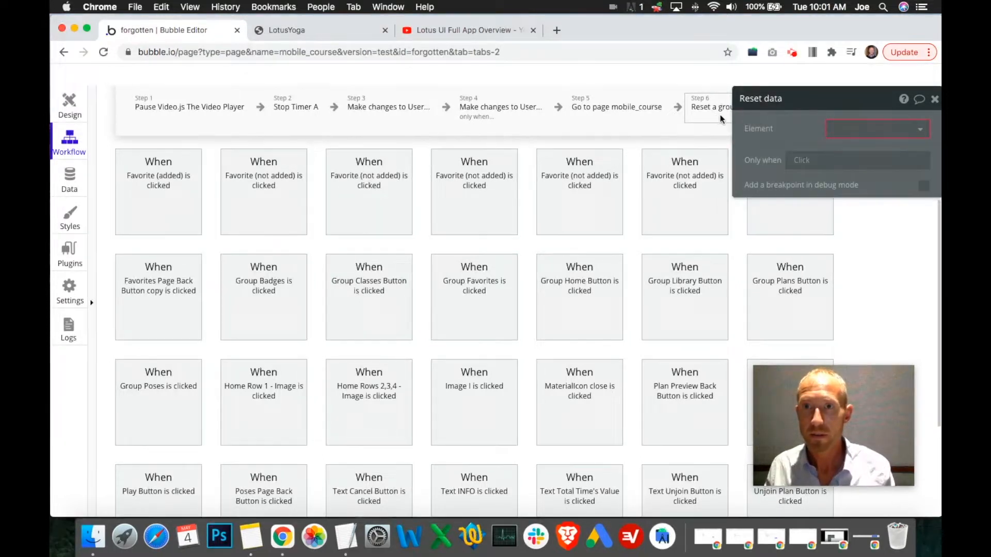
left_click(855, 131)
scroll(859, 242, "down", 5)
scroll(859, 243, "down", 4)
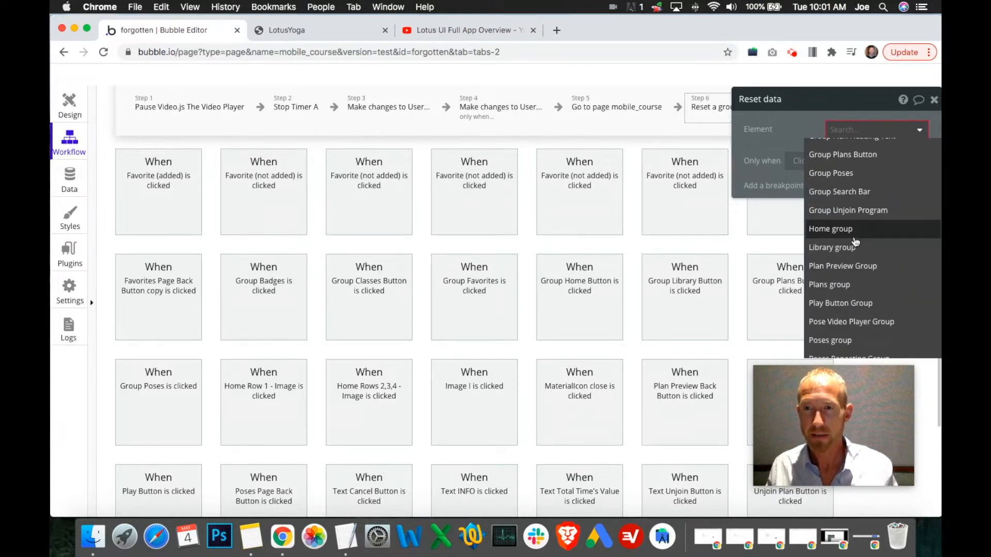
scroll(855, 243, "down", 5)
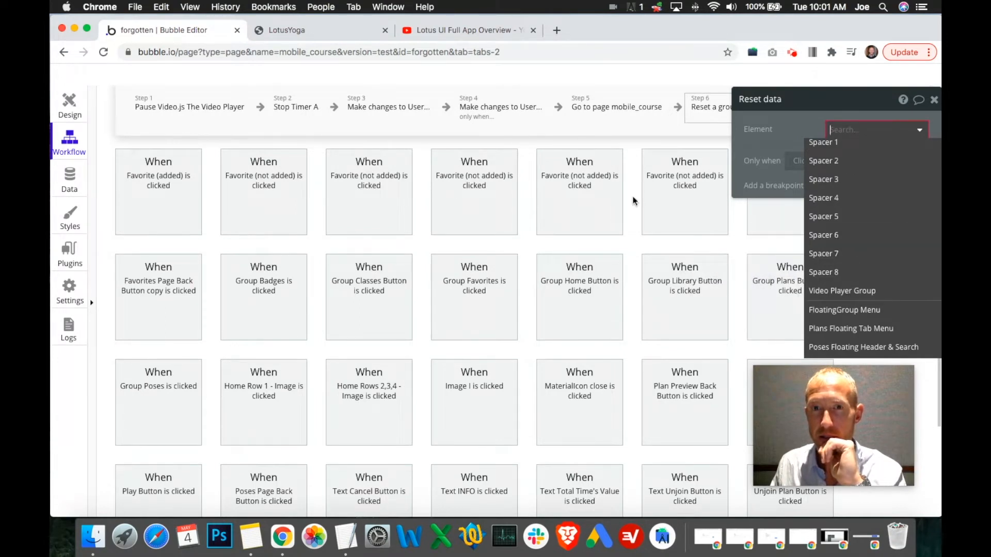
Close the Reset data settings and delete that action from the main video player's close button workflow.
scroll(639, 202, "up", 2)
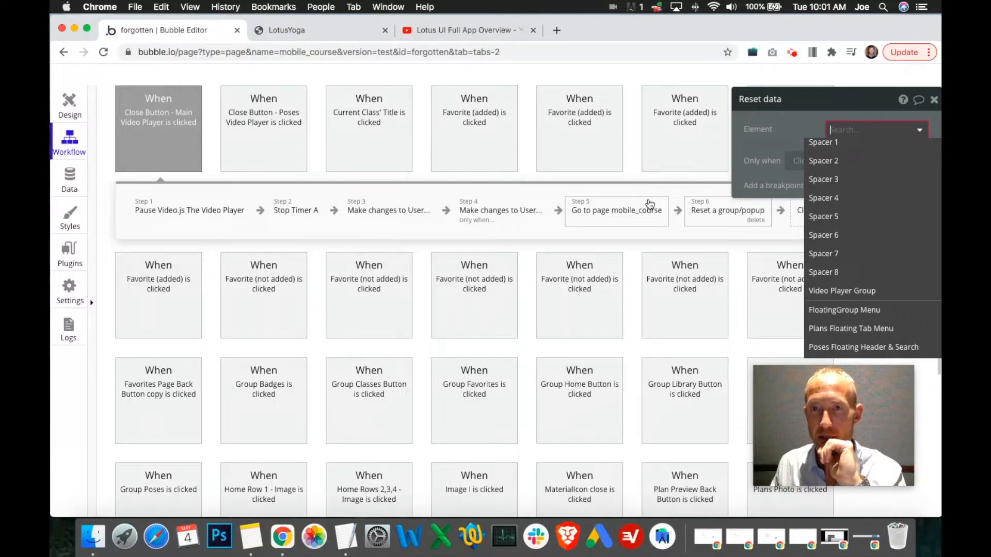
scroll(875, 230, "up", 4)
scroll(879, 243, "down", 4)
scroll(878, 244, "up", 5)
left_click(933, 99)
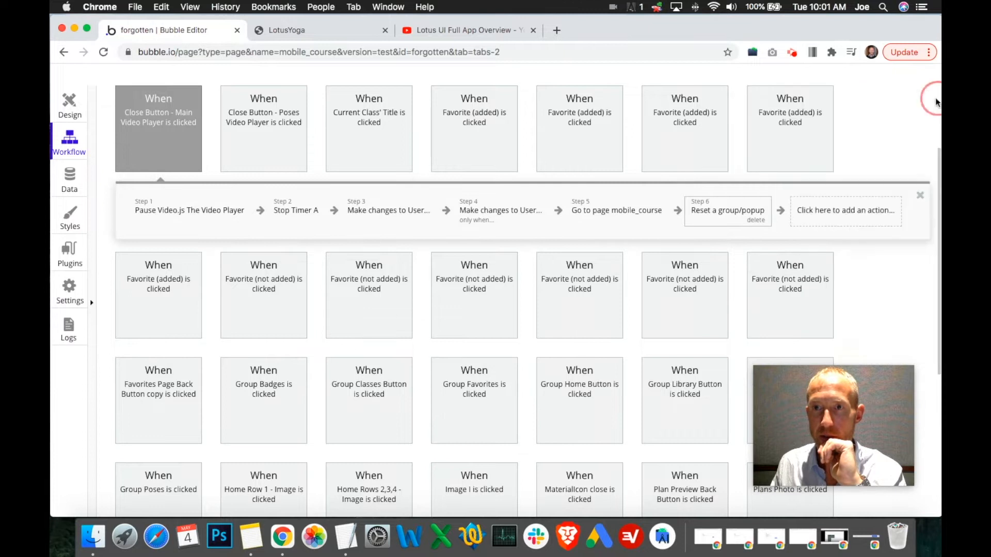
left_click(755, 221)
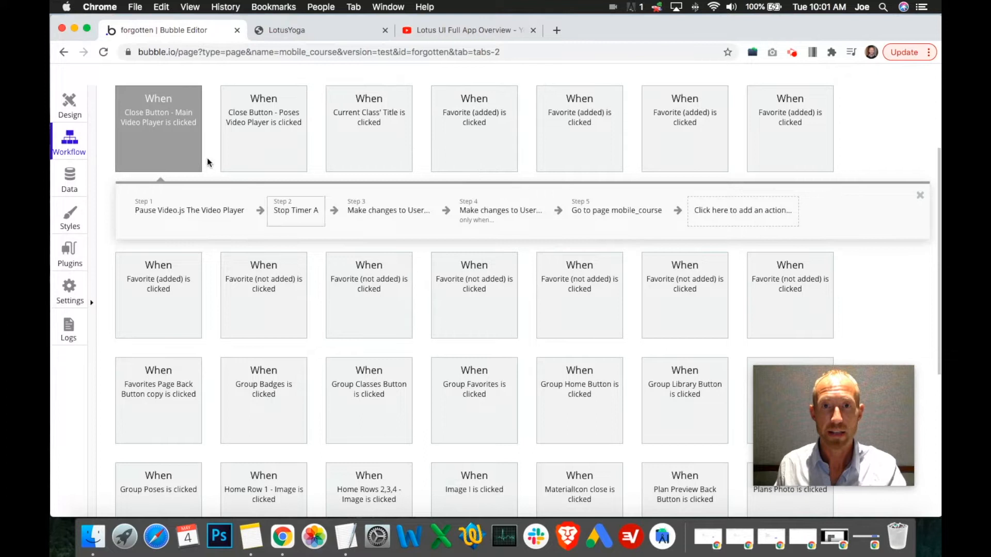
Add a Make changes to current user action at the end of the main video player's close button workflow.
left_click(705, 217)
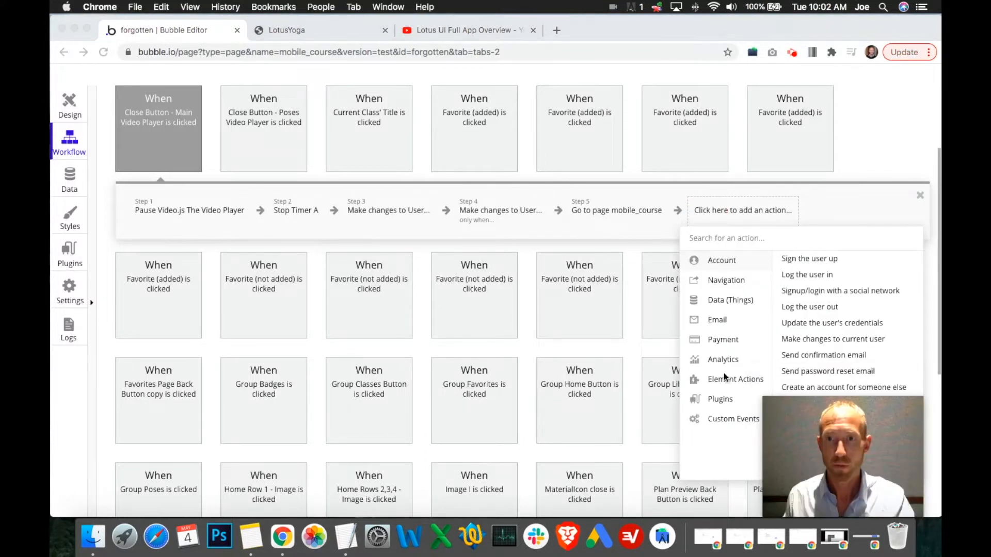
left_click(723, 380)
mouse_move(746, 286)
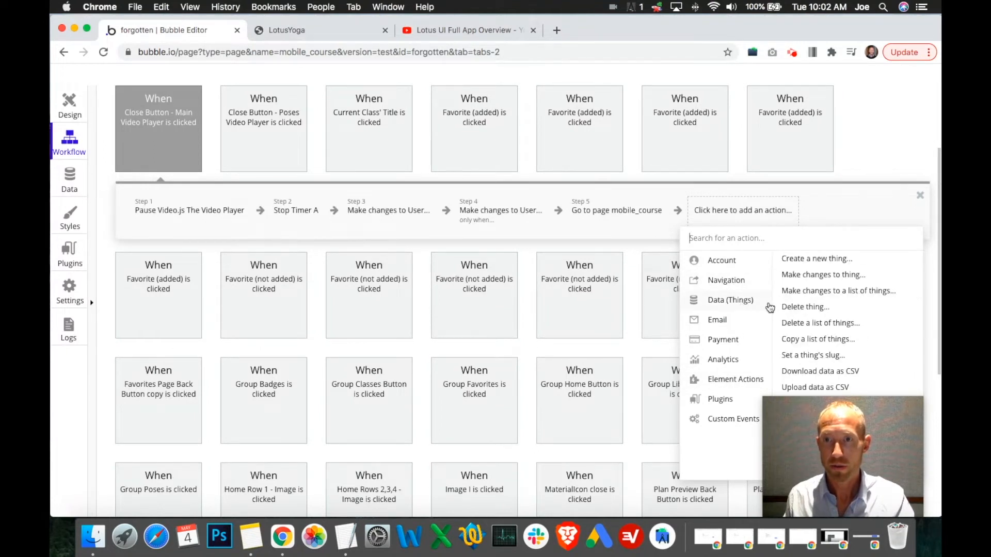
mouse_move(747, 266)
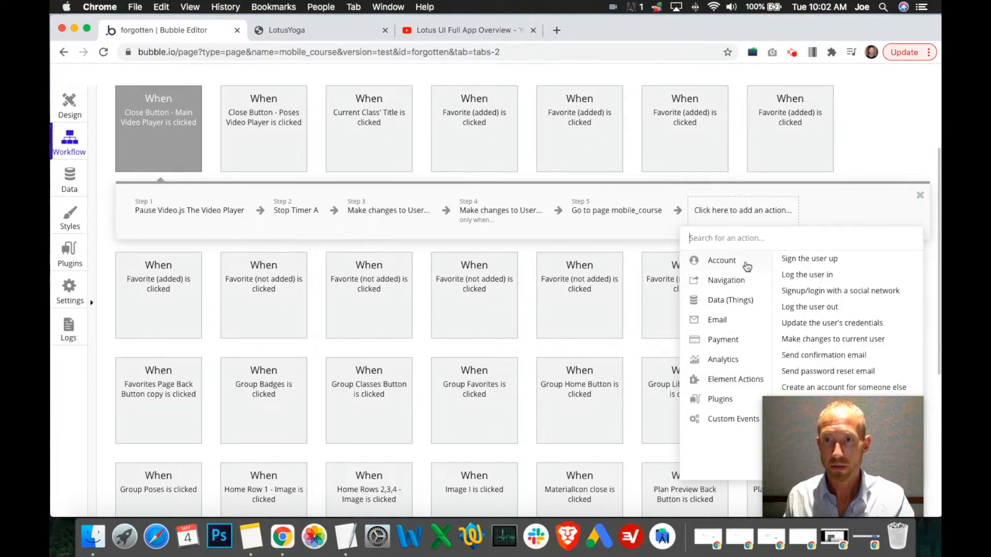
left_click(827, 339)
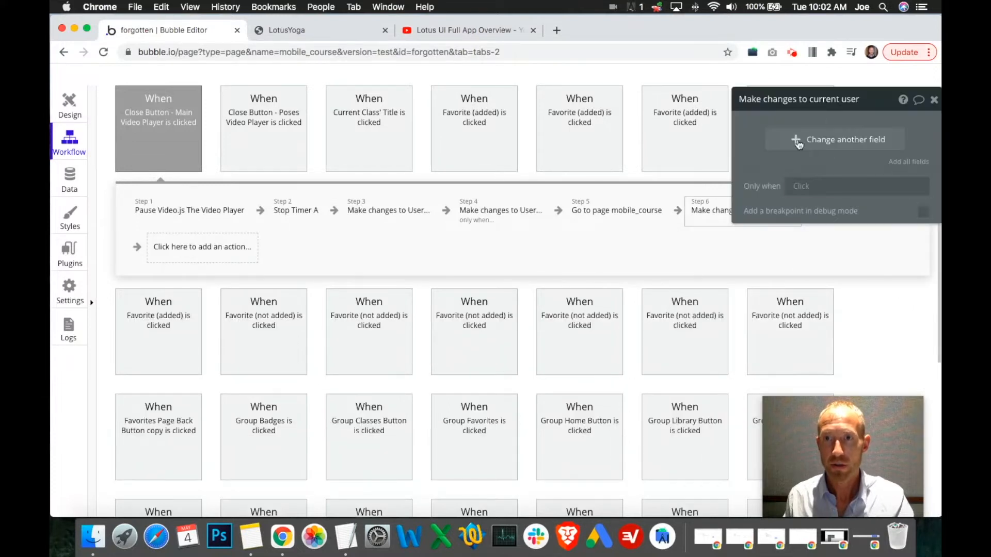
Add YogaTotalClassesTaken as the field to change and start its value with Current User.
left_click(798, 142)
left_click(757, 134)
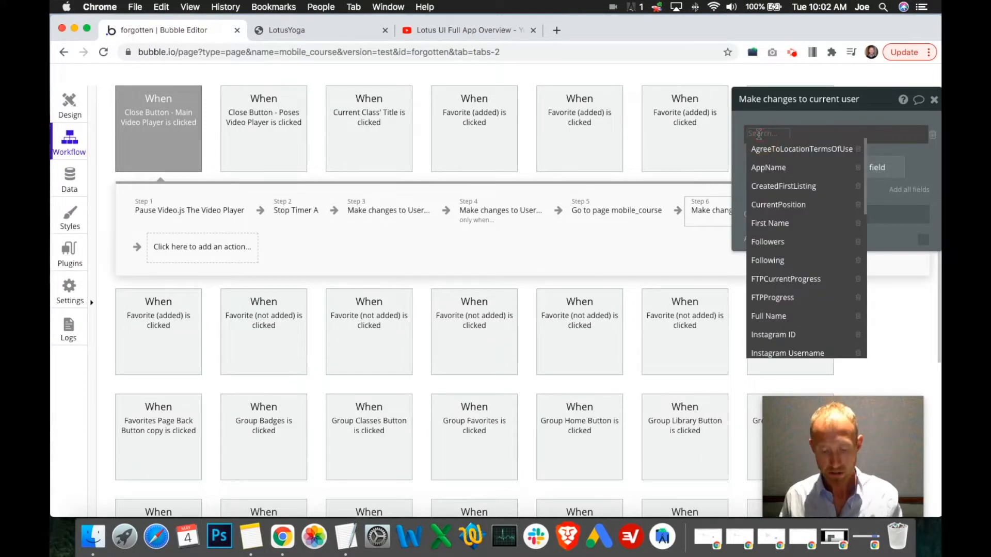
type("yog")
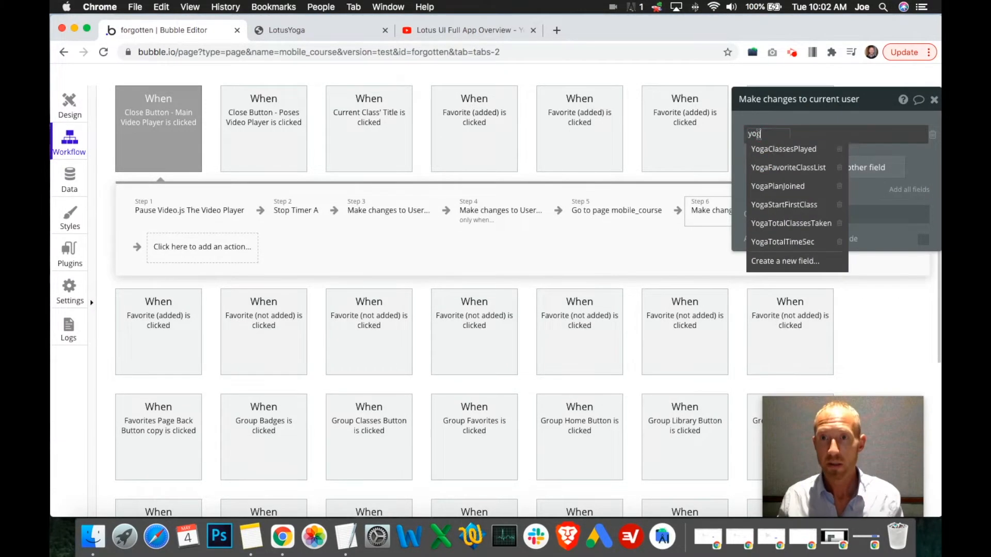
left_click(787, 227)
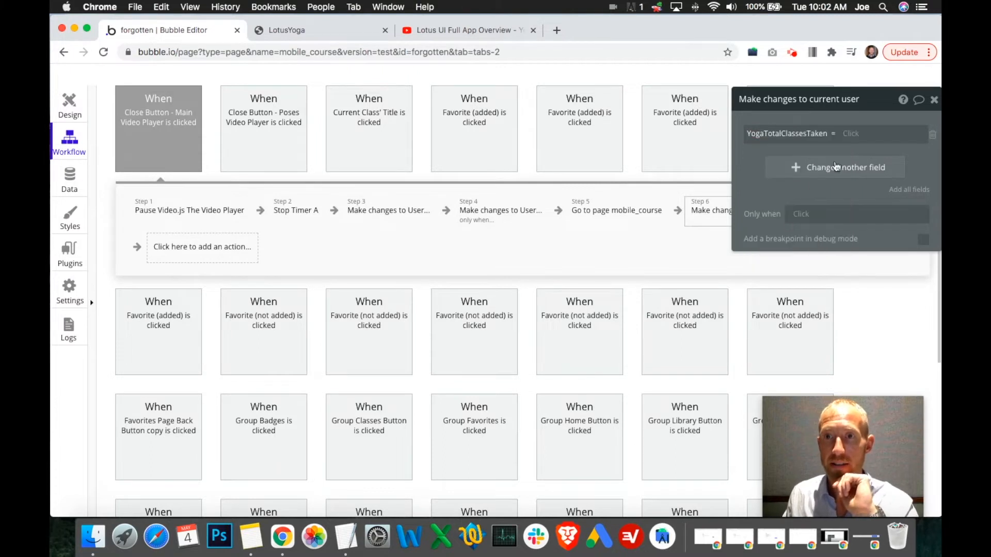
left_click(850, 135)
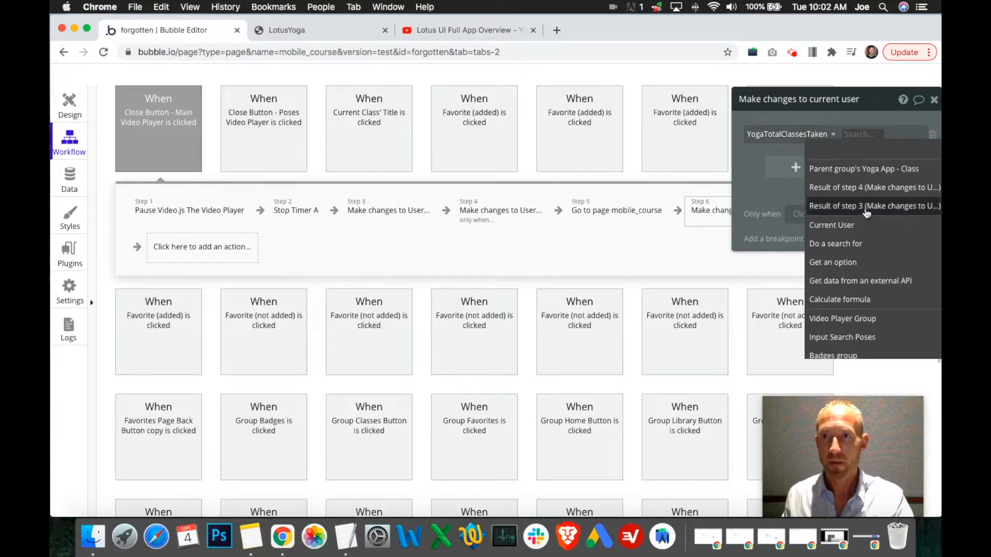
left_click(835, 225)
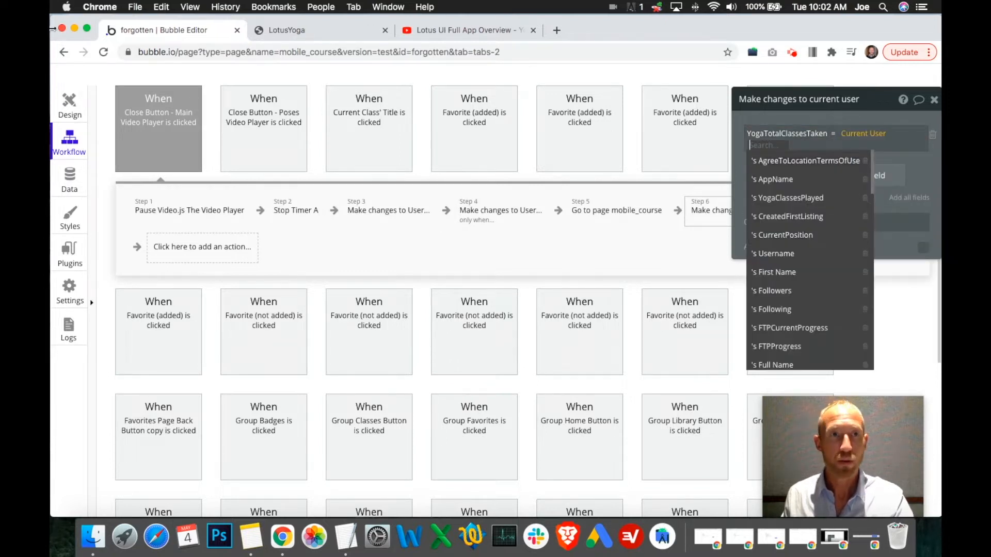
Check the LotusYoga class preview, then compare the Class Preview Group and the Video Player Group in the Bubble page design.
left_click(69, 103)
left_click(296, 36)
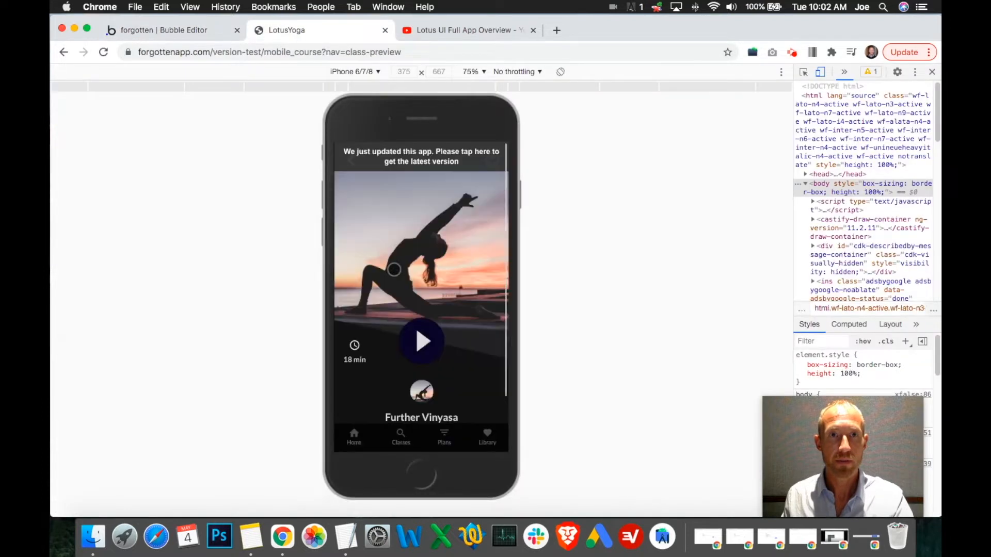
left_click(191, 33)
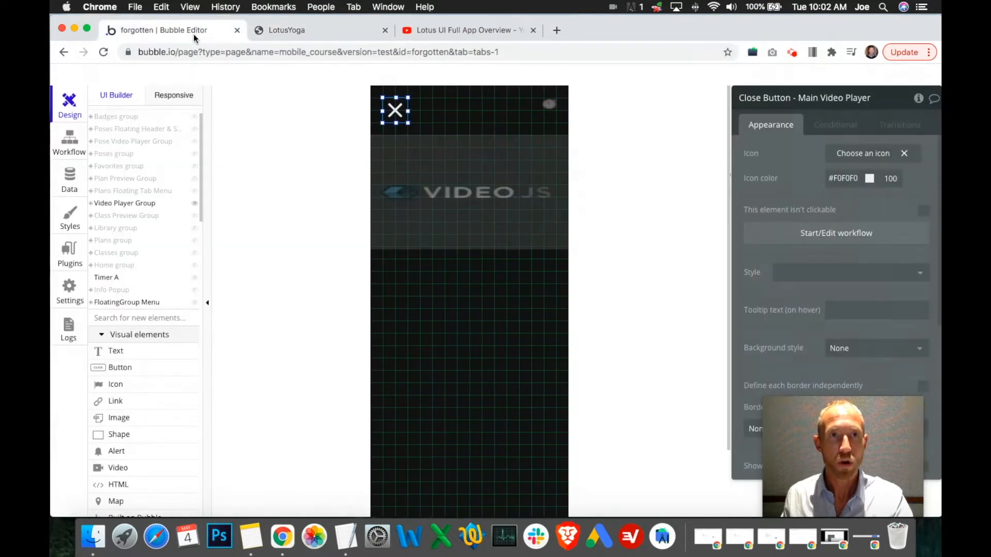
left_click(194, 203)
left_click(195, 217)
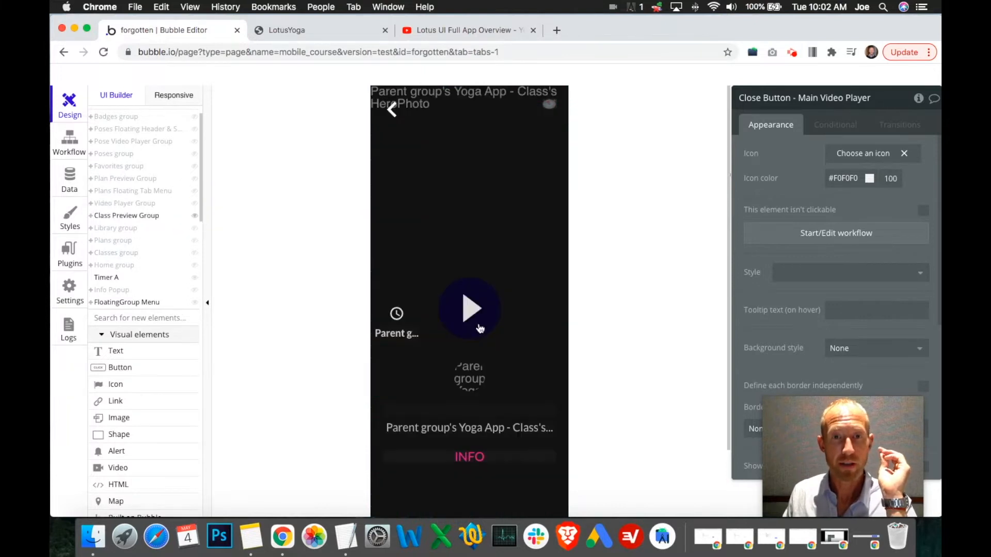
left_click(195, 216)
left_click(195, 203)
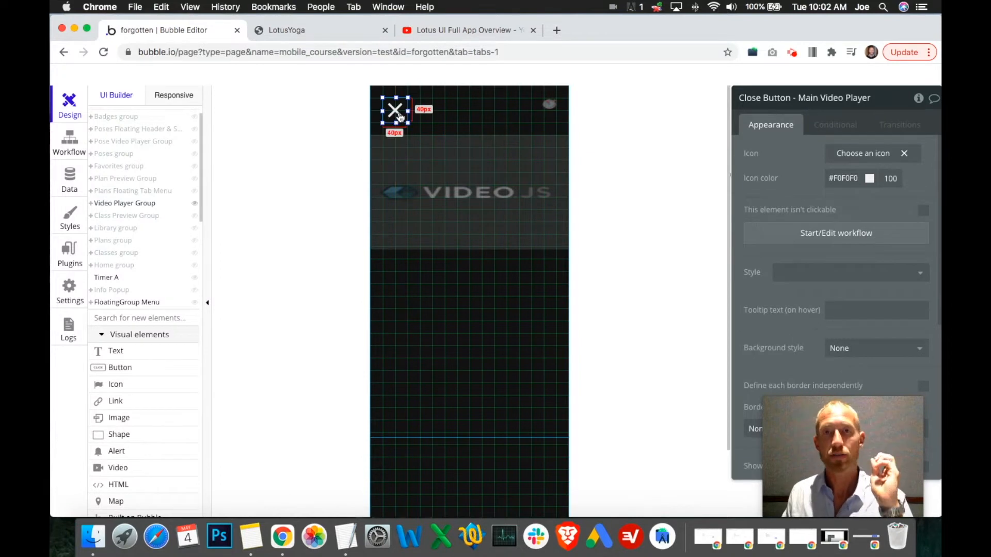
Switch to the Lotus UI overview video on YouTube and examine its Activity section's Total Practices and Total Time cards.
left_click(460, 32)
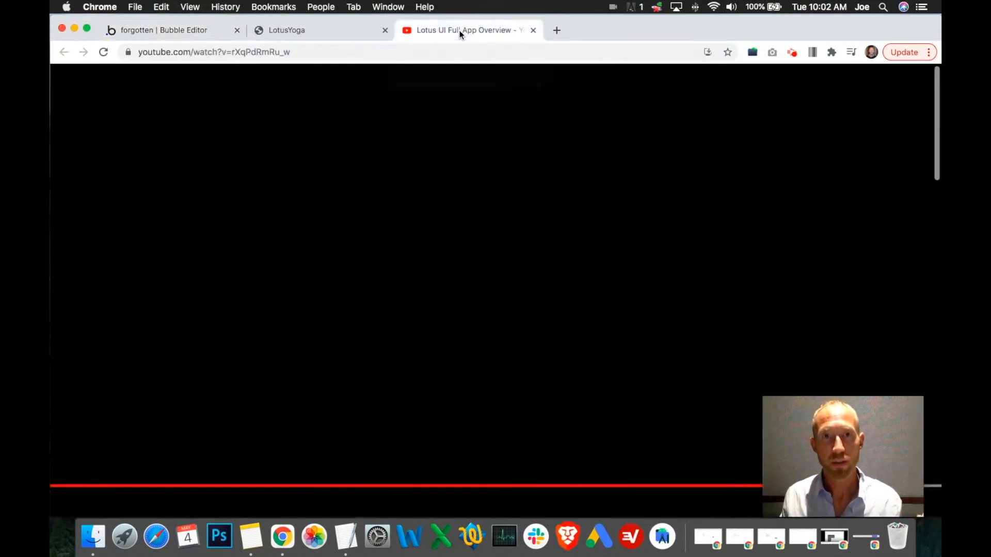
scroll(463, 240, "down", 4)
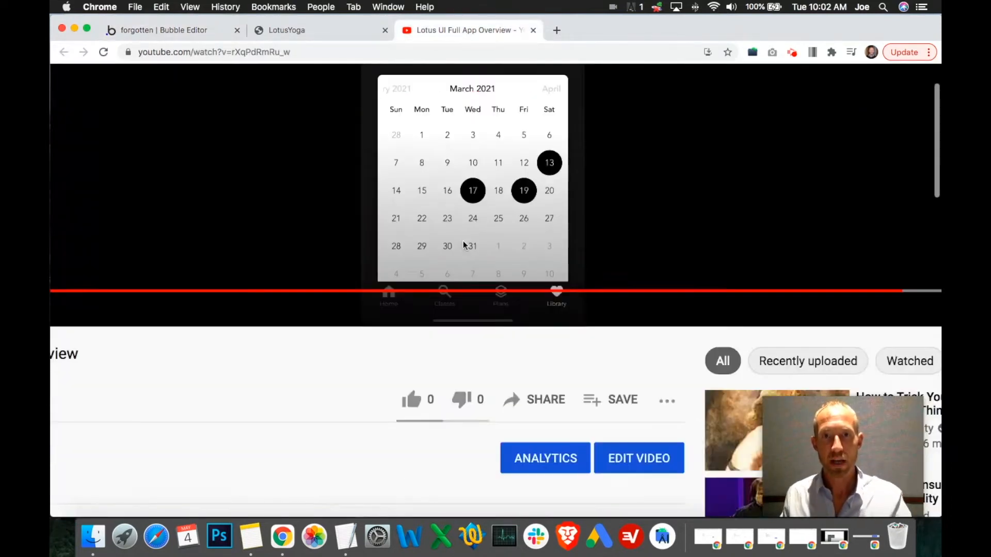
scroll(467, 250, "up", 5)
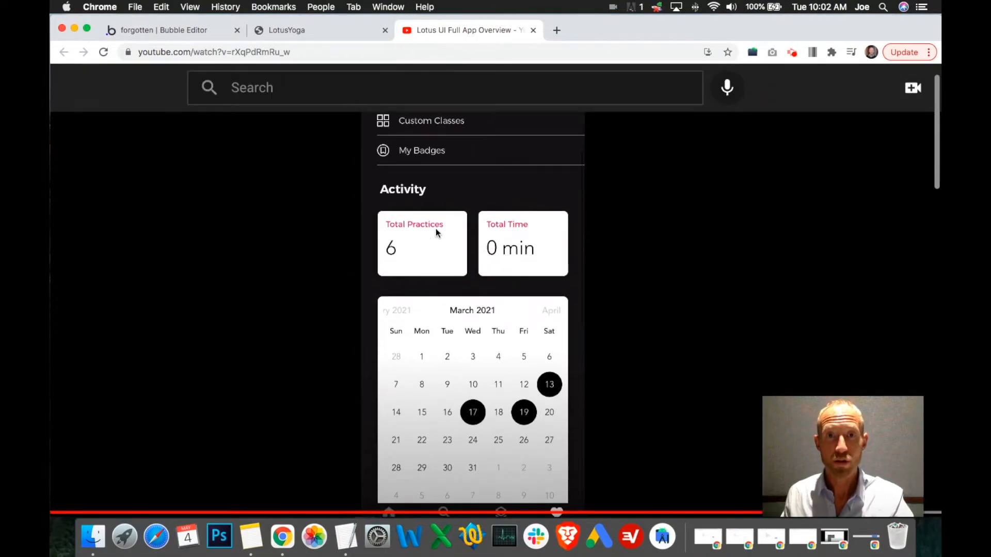
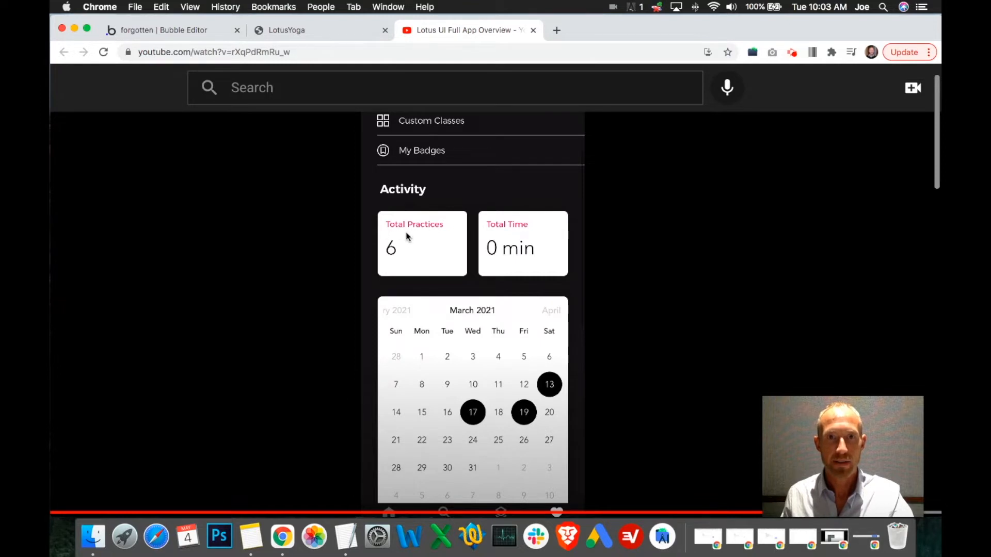
left_click(324, 31)
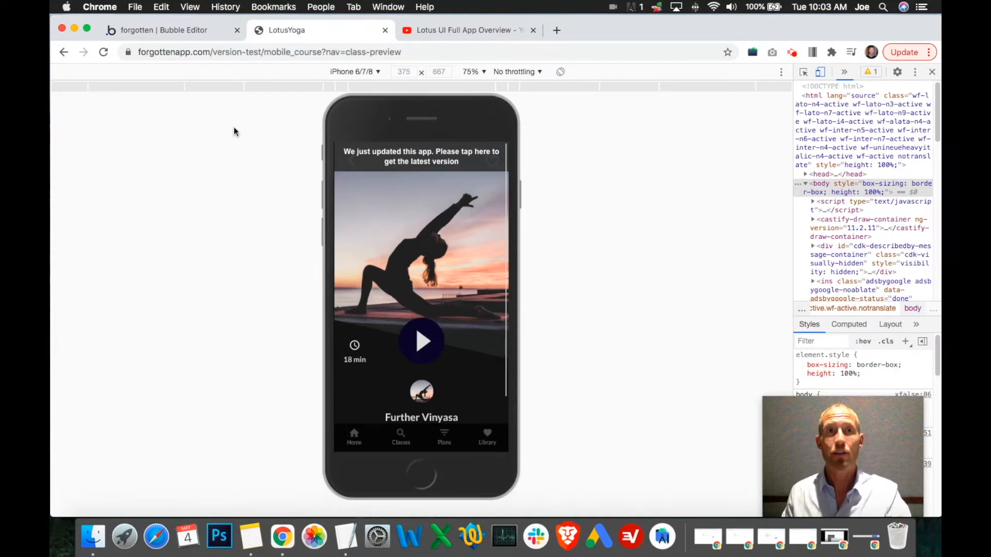
Reopen the main video player's close button workflow in Bubble and remove the YogaTotalClassesTaken change from the current user action.
left_click(186, 30)
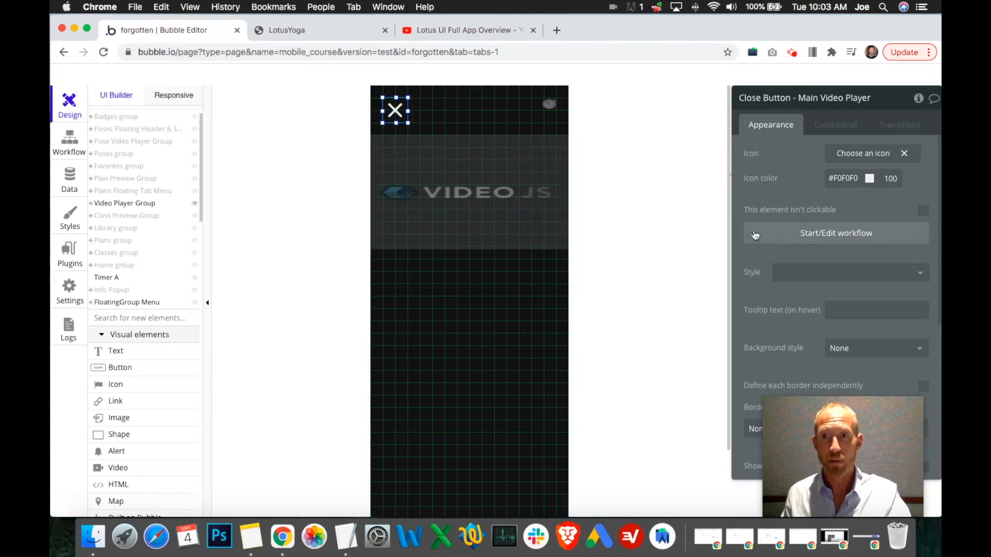
left_click(792, 236)
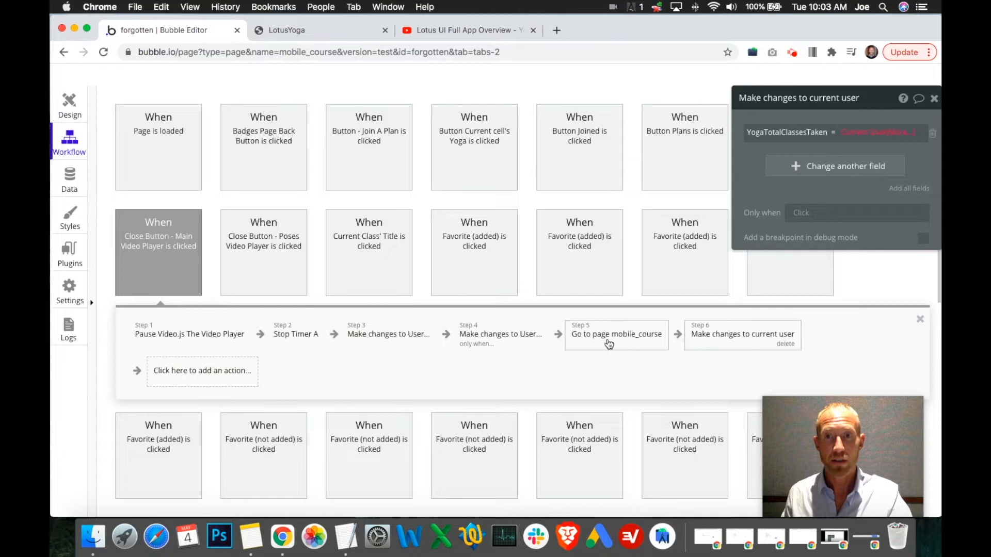
left_click(901, 133)
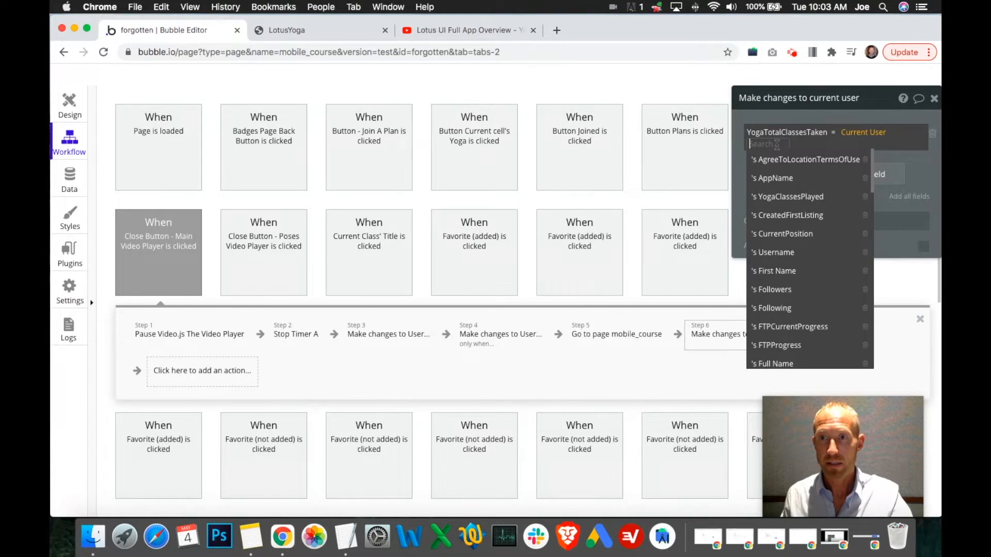
left_click(860, 134)
left_click(837, 135)
right_click(859, 134)
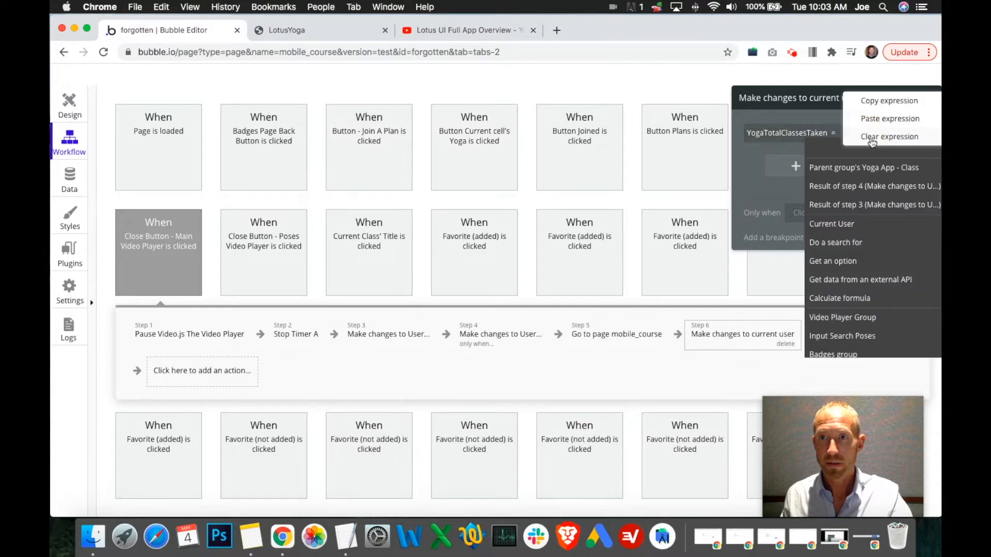
left_click(871, 139)
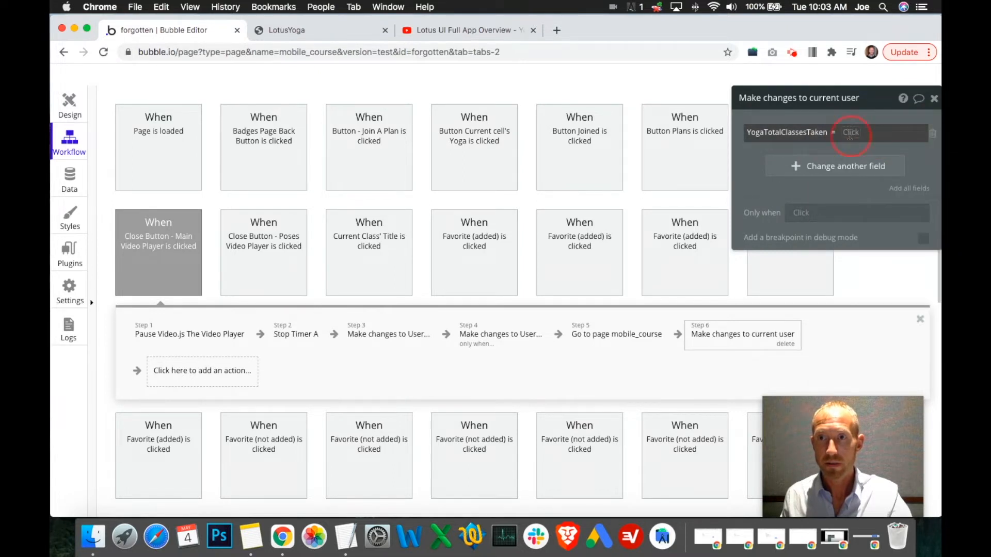
left_click(850, 134)
left_click(782, 140)
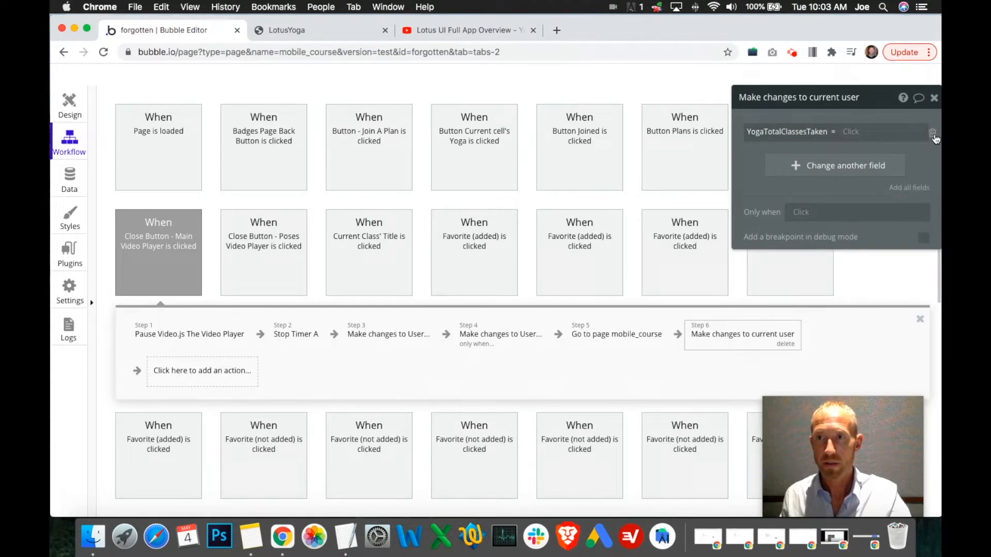
left_click(934, 135)
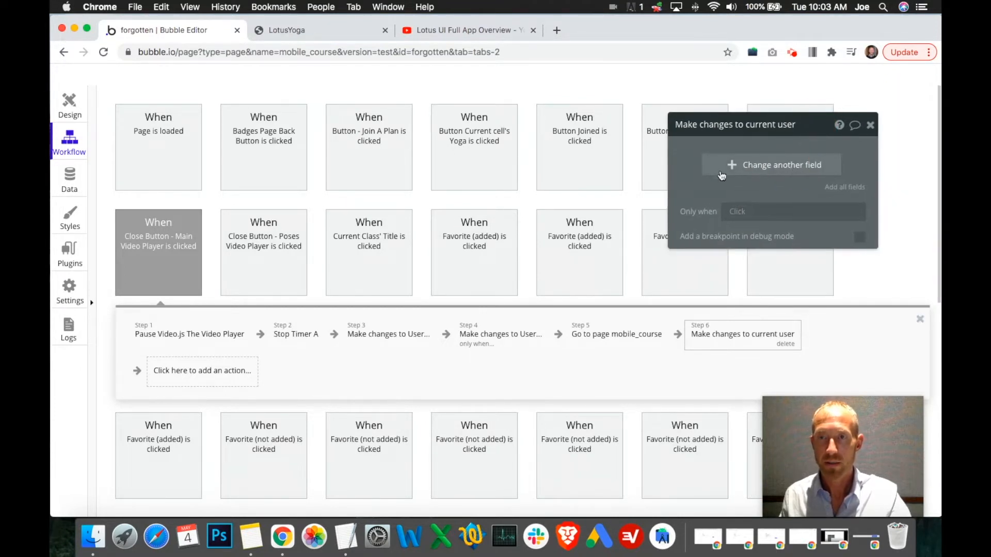
Add YogaTotalClassesTaken to the current user change action and set it to Current User's YogaTotalClassesTaken + 1.
left_click(732, 165)
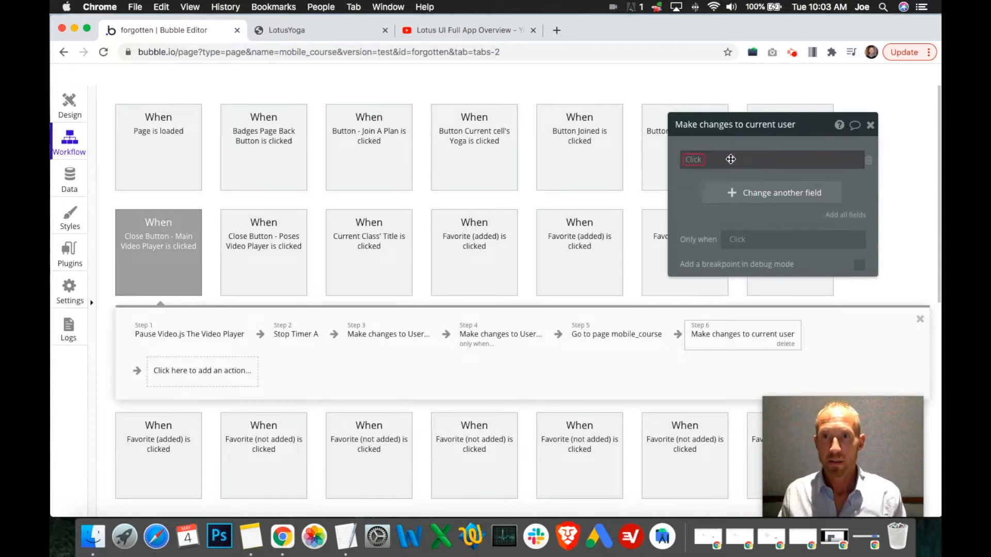
left_click(689, 163)
type("yoga")
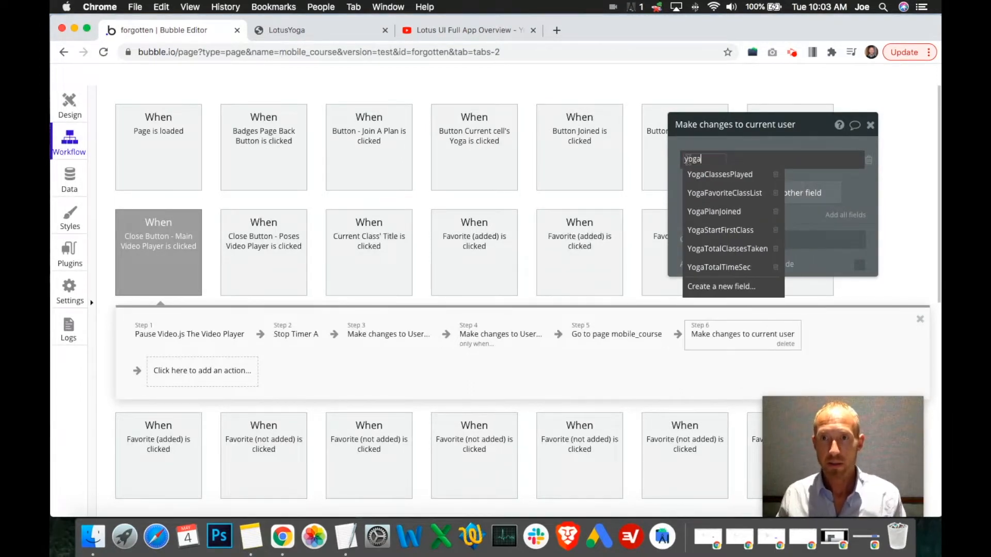
left_click(706, 250)
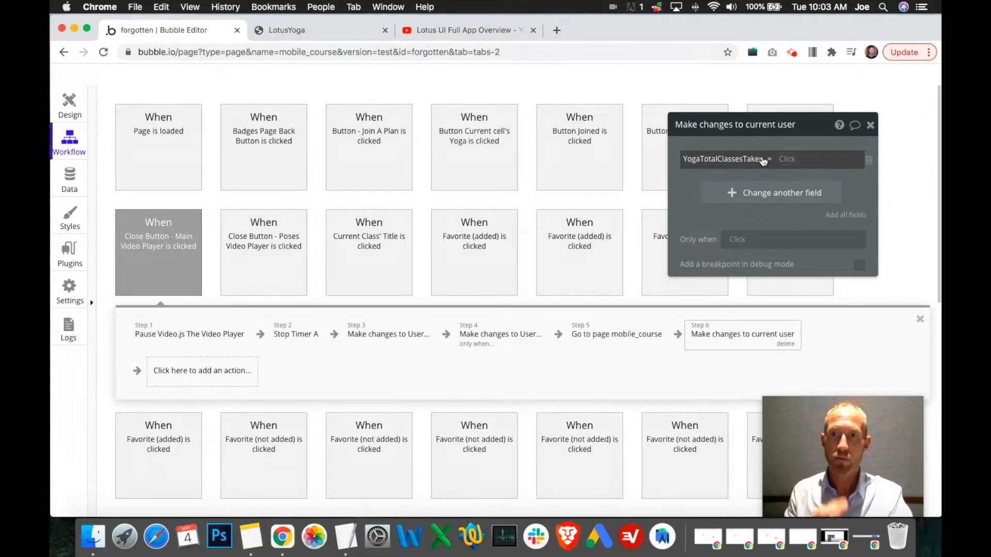
left_click(786, 159)
left_click(808, 248)
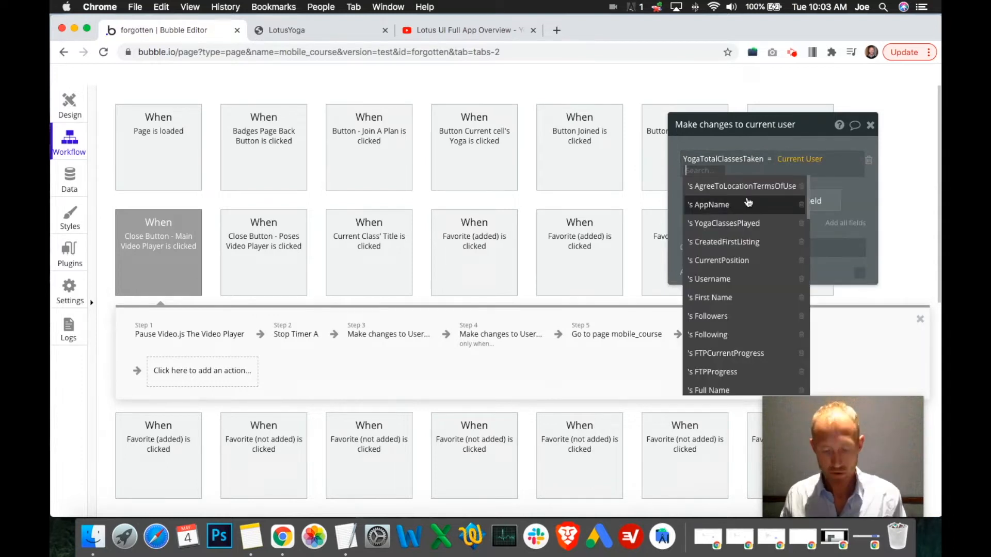
type("yog")
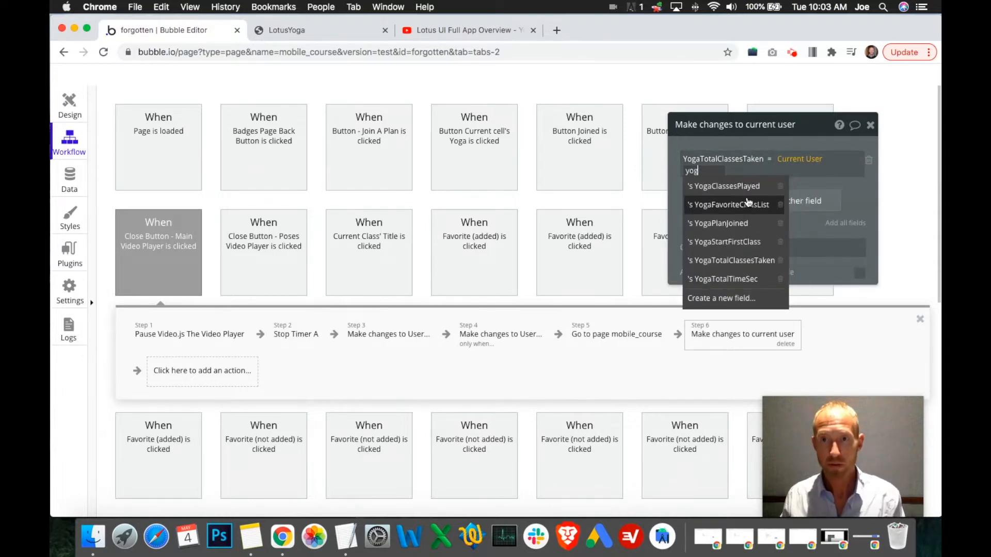
left_click(740, 261)
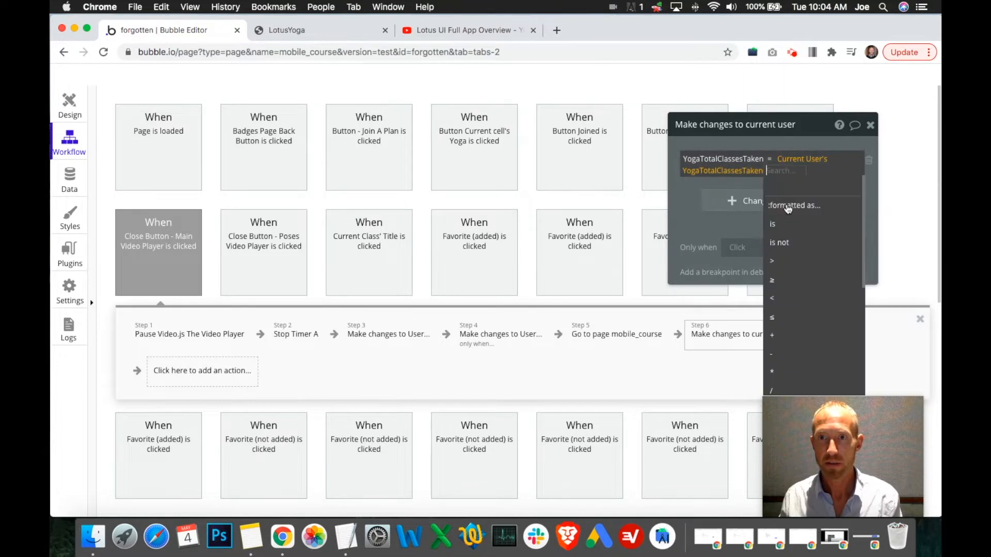
left_click(785, 335)
type("1")
left_click(688, 218)
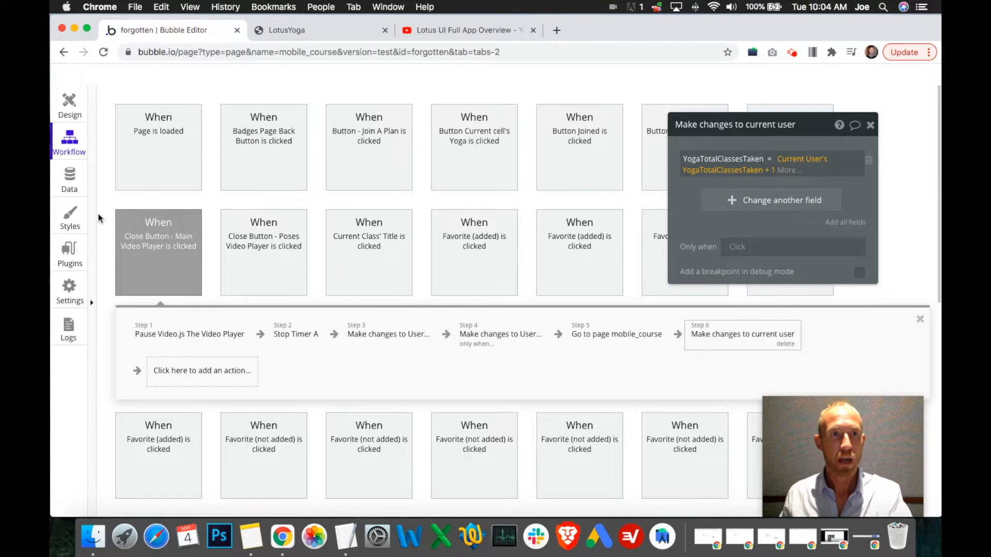
Set the default value of the User data type's YogaTotalClassesTaken field to 0.
left_click(69, 180)
scroll(543, 284, "down", 10)
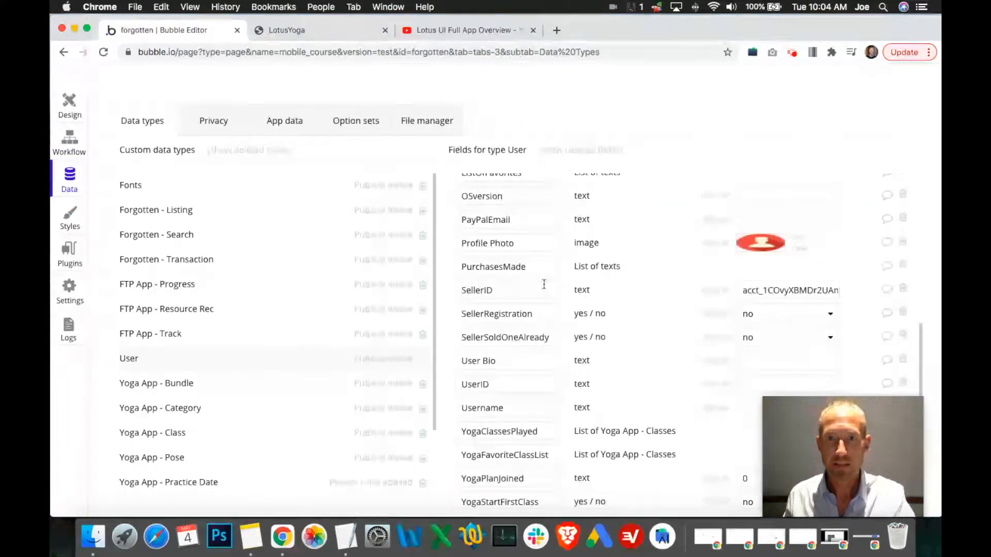
scroll(544, 284, "down", 4)
left_click(754, 341)
left_click(686, 334)
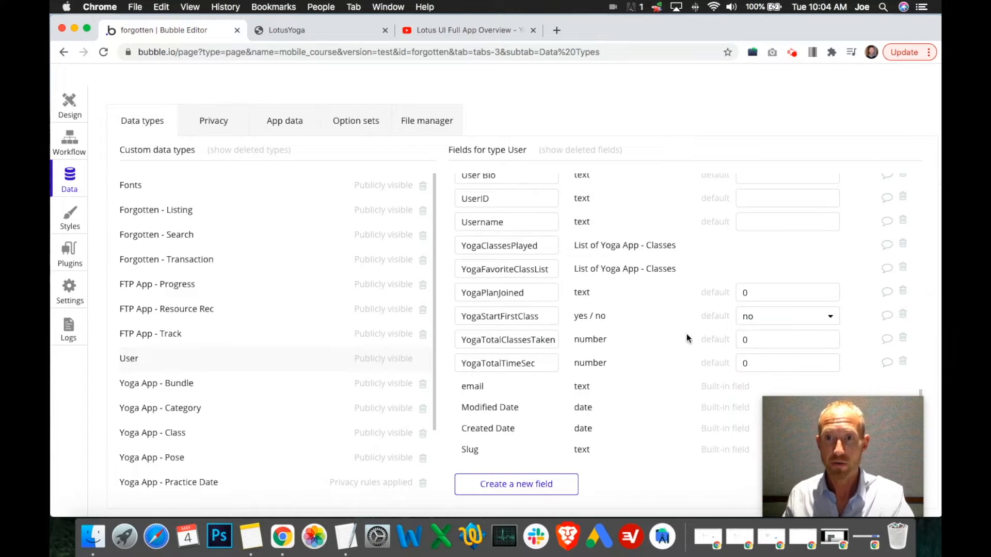
Return to the main video player's close button workflow and review the current user change and Go to page mobile_course actions.
left_click(64, 108)
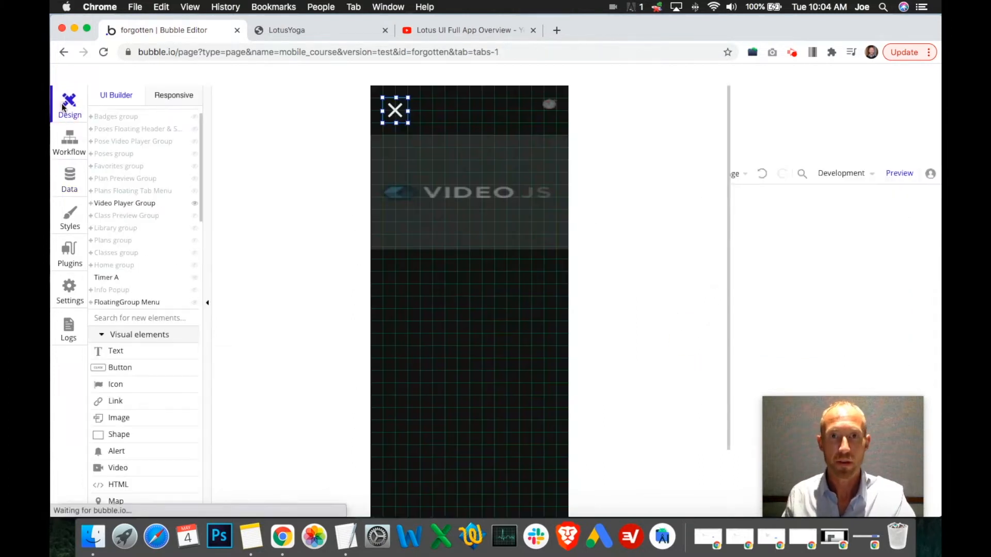
left_click(70, 137)
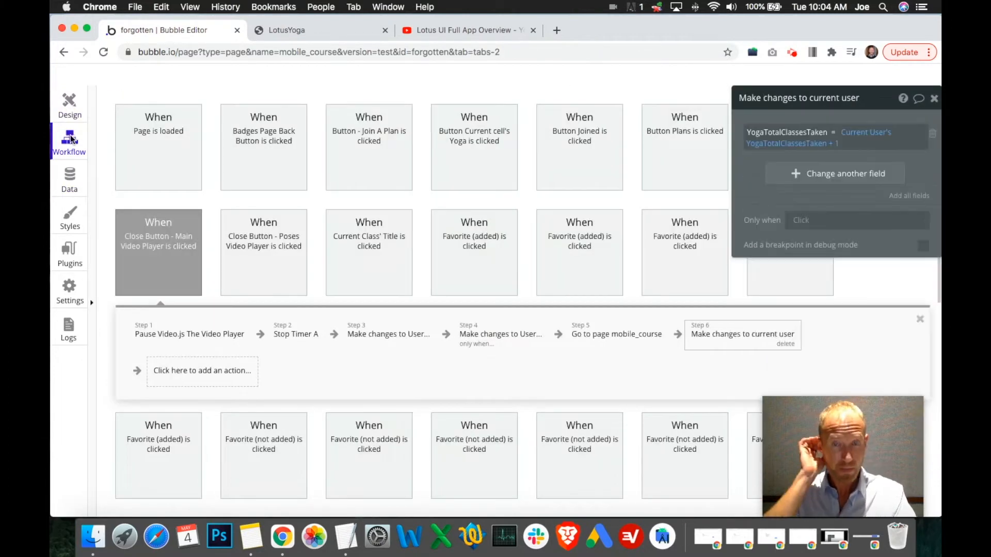
left_click(935, 98)
left_click(725, 341)
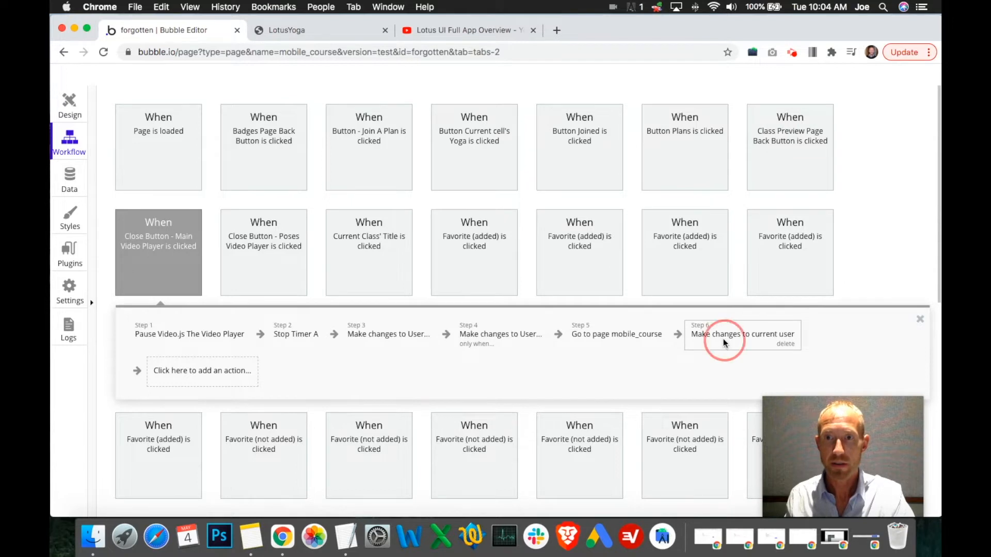
left_click(664, 342)
left_click(933, 99)
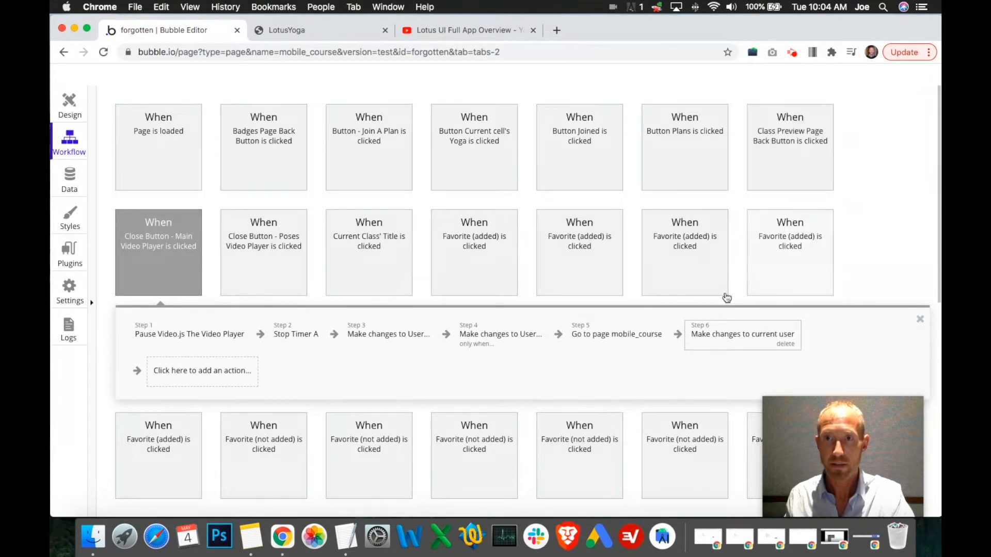
left_click(627, 339)
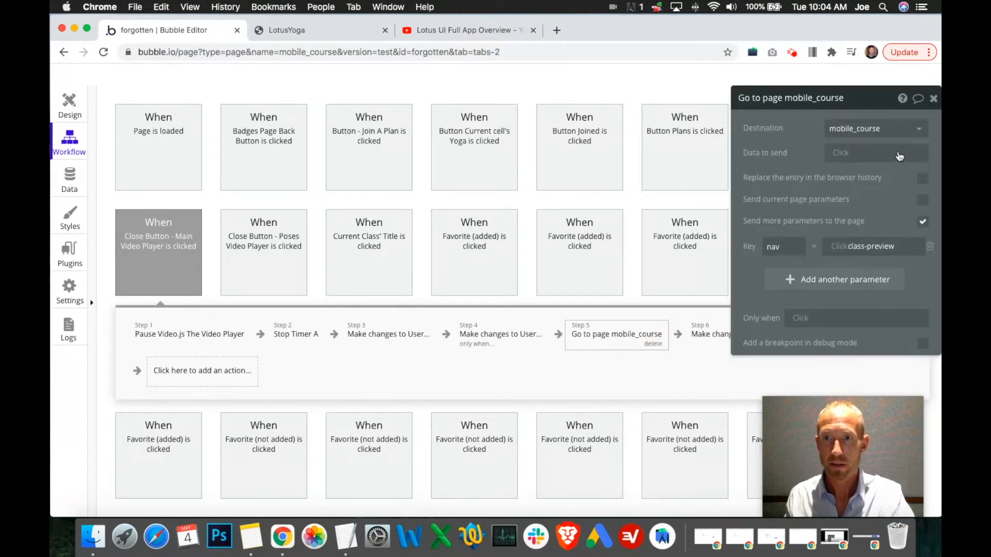
left_click(932, 99)
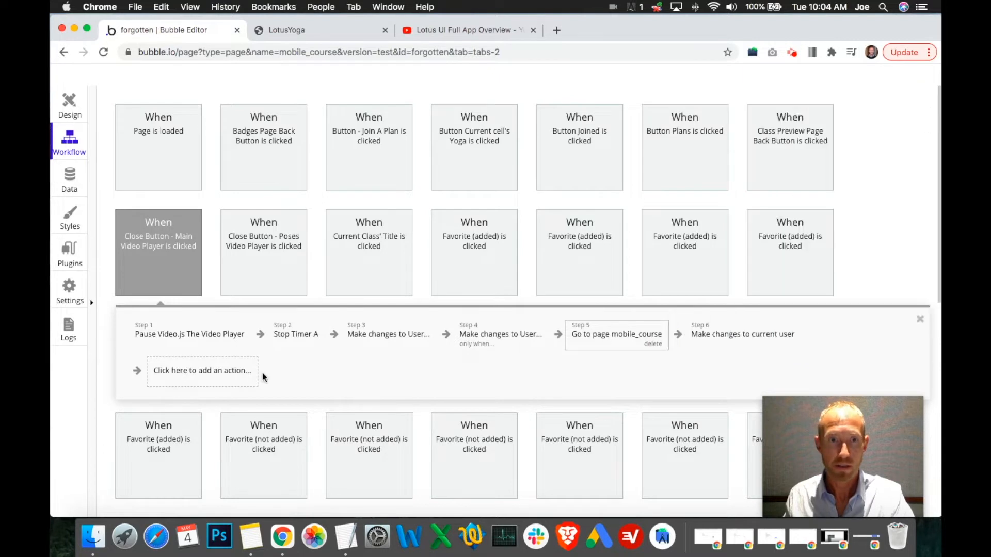
Move the current user change action ahead of the Go to page mobile_course action and check the page navigation's settings.
scroll(263, 377, "down", 3)
left_click(738, 236)
left_click_drag(718, 242, 588, 236)
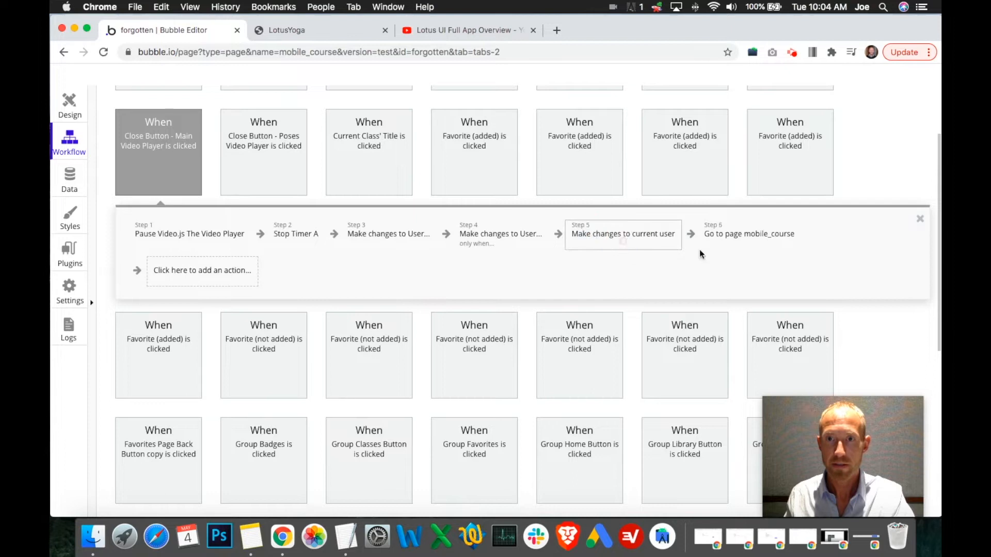
left_click(746, 235)
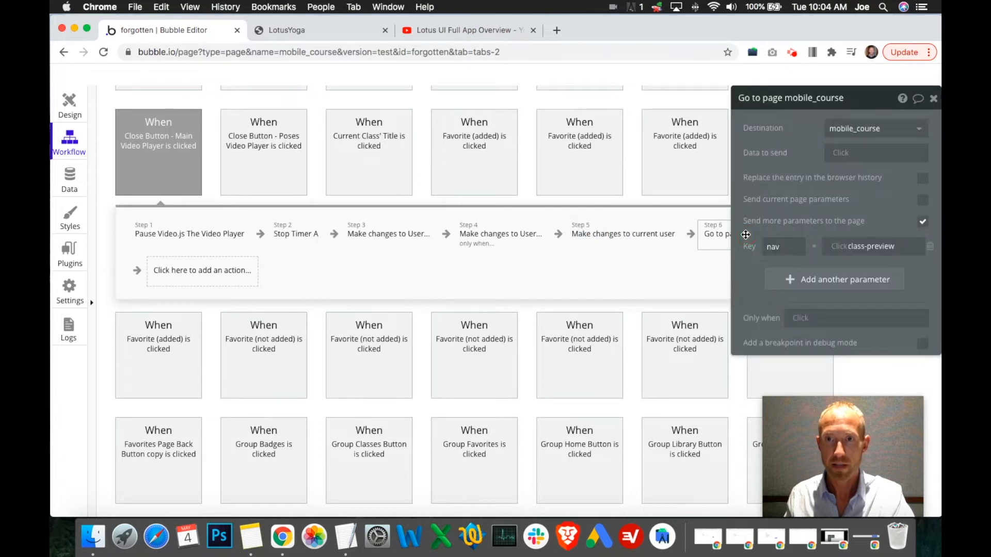
left_click(934, 100)
scroll(866, 182, "up", 3)
Hide the Video Player Group in the page design and show the Library group.
left_click(69, 103)
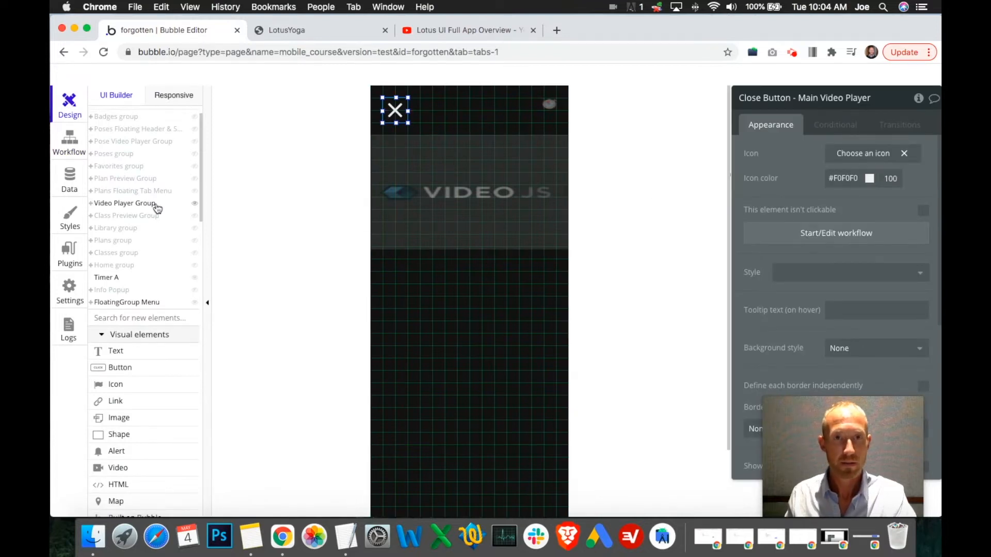
left_click(194, 204)
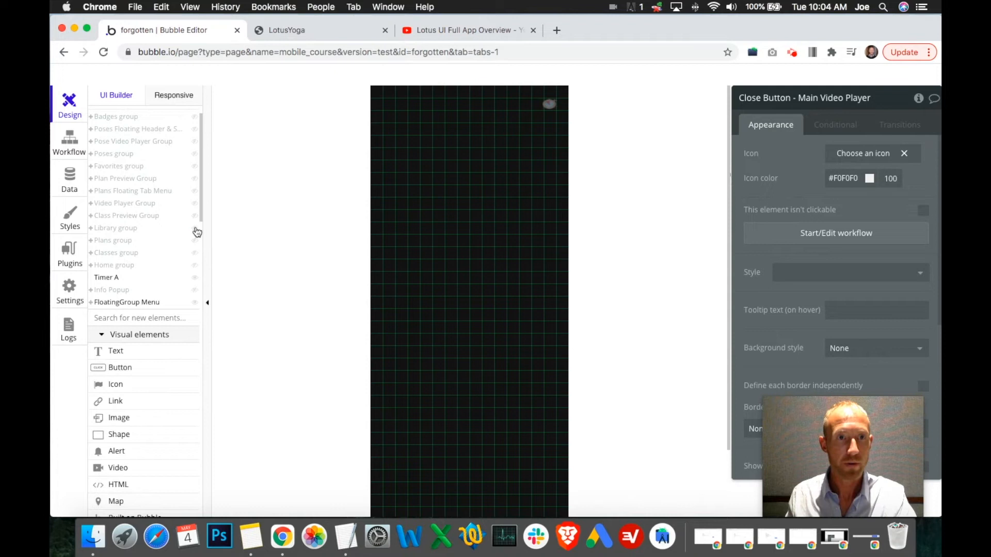
left_click(196, 229)
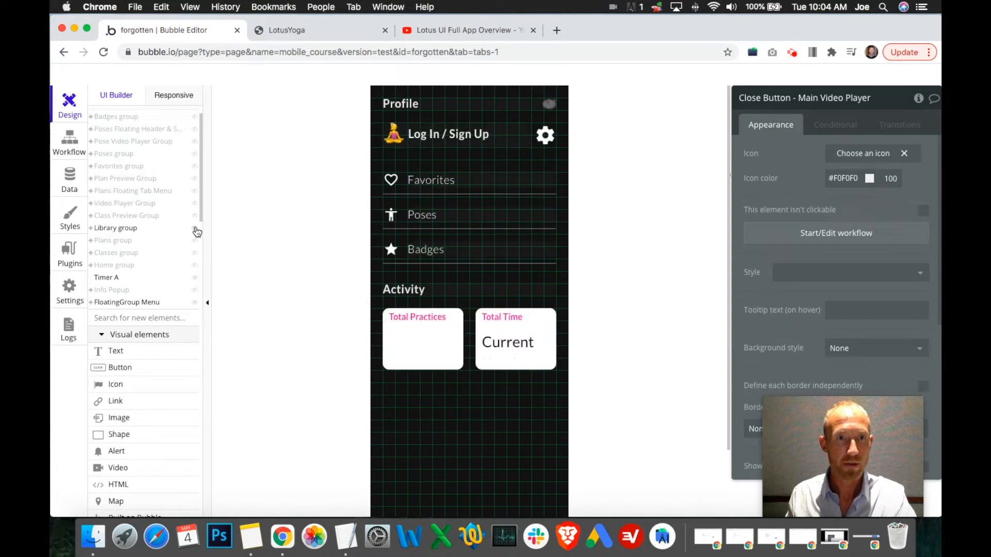
Insert Current User's YogaTotalClassesTaken as dynamic data in the Total Practices card's value text.
left_click(425, 352)
left_click(806, 165)
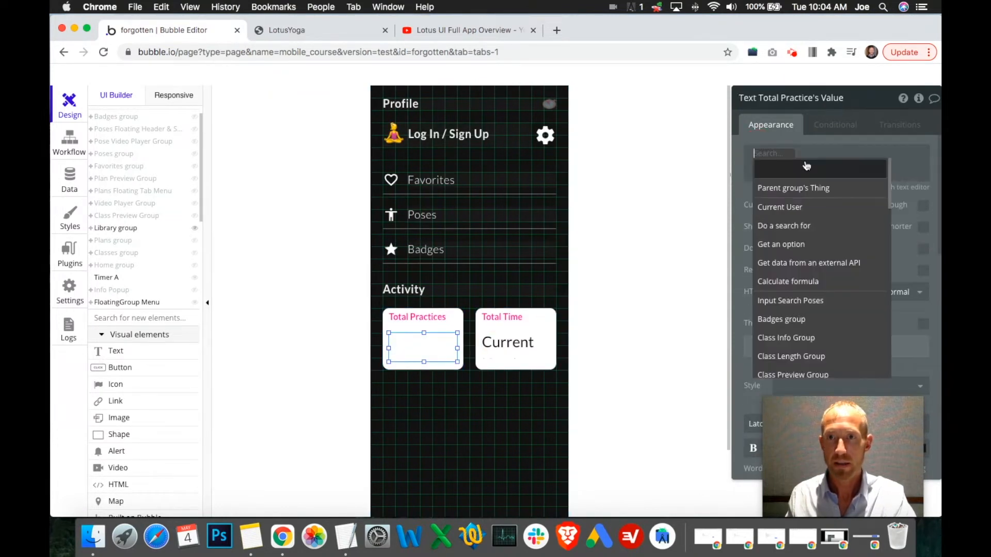
left_click(813, 151)
left_click(716, 163)
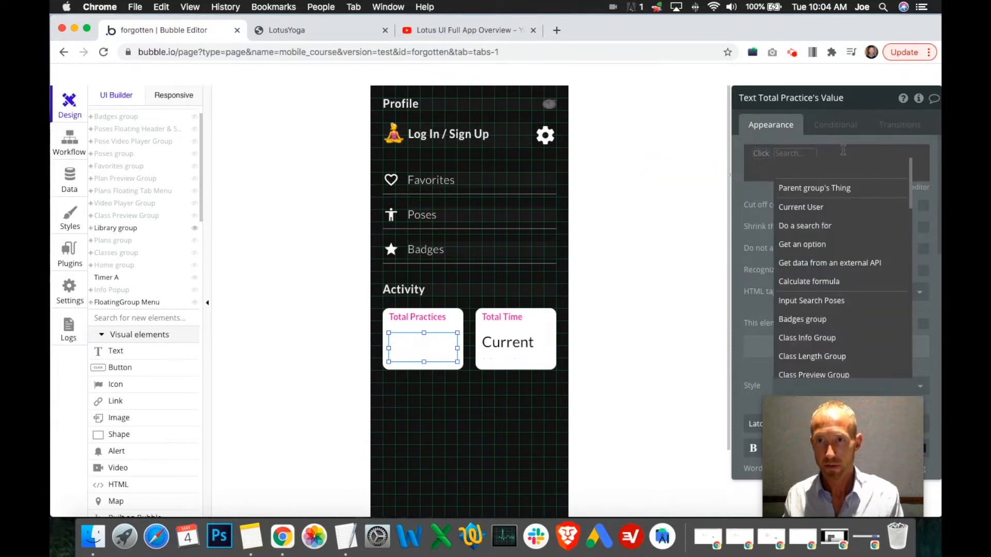
left_click(889, 164)
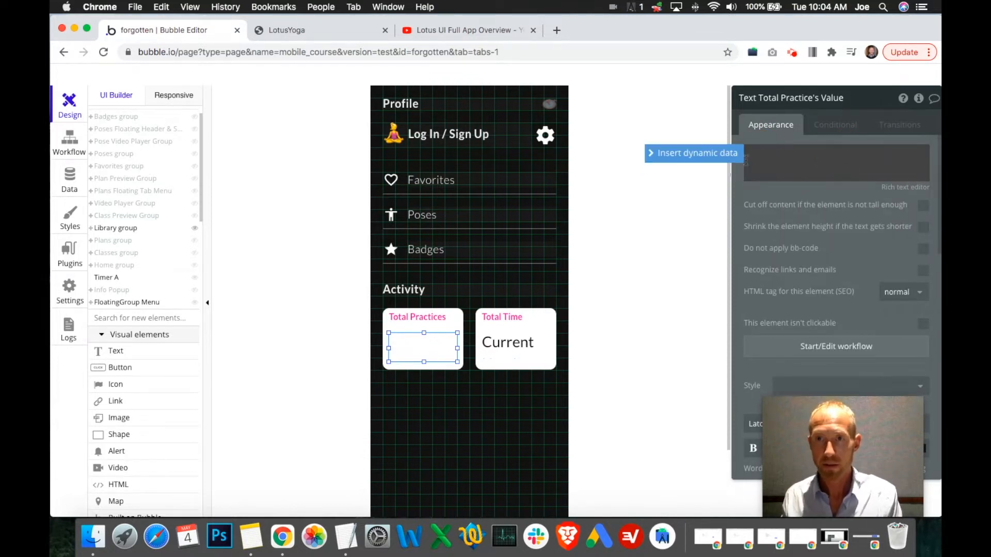
left_click(711, 153)
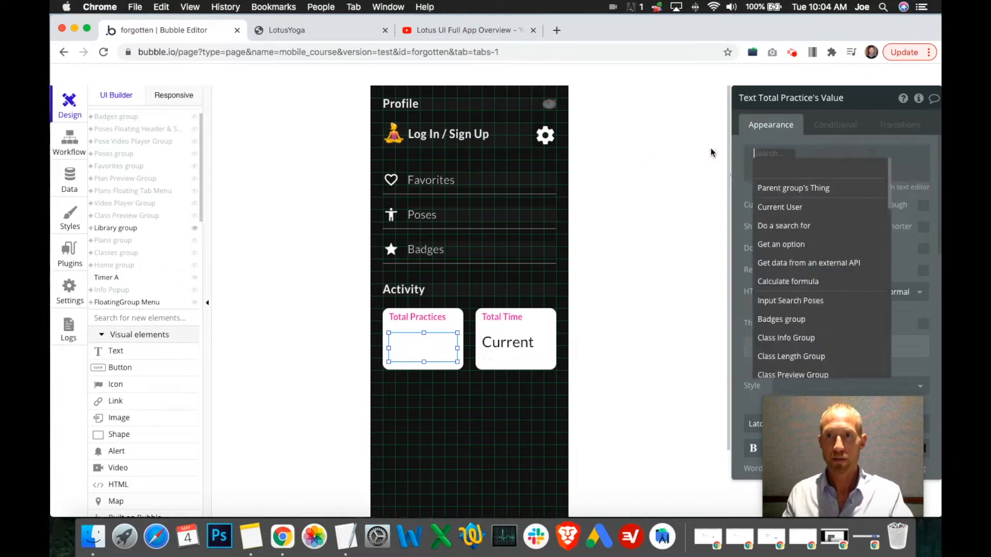
left_click(791, 206)
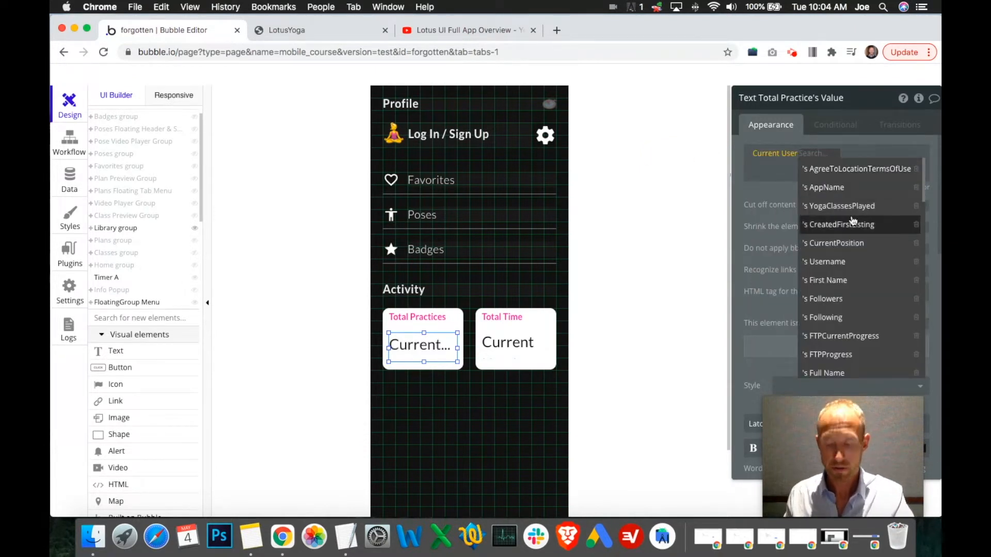
type("yo")
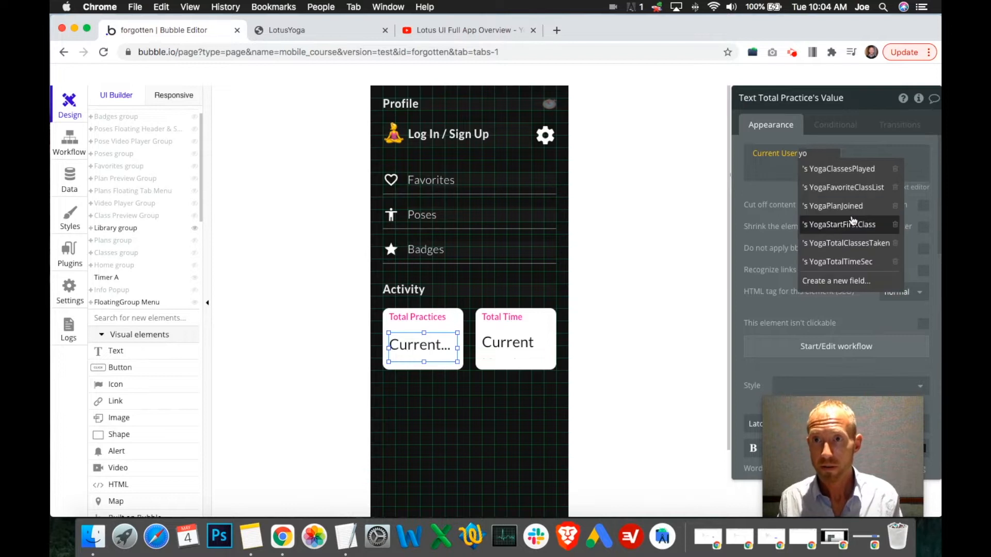
left_click(853, 245)
left_click(810, 190)
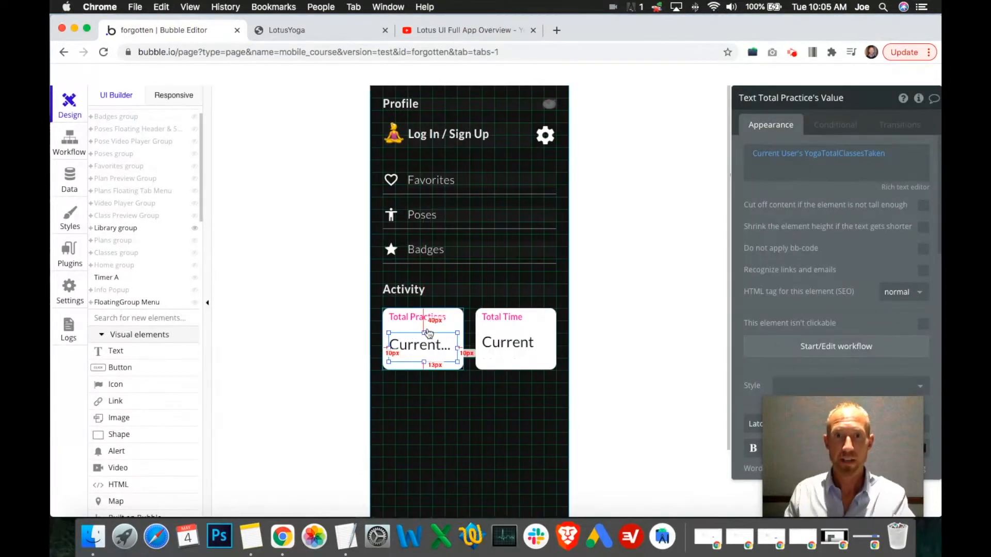
Update the LotusYoga preview to the latest version and check the Total Practices and Total Time cards on its Library page.
left_click(319, 33)
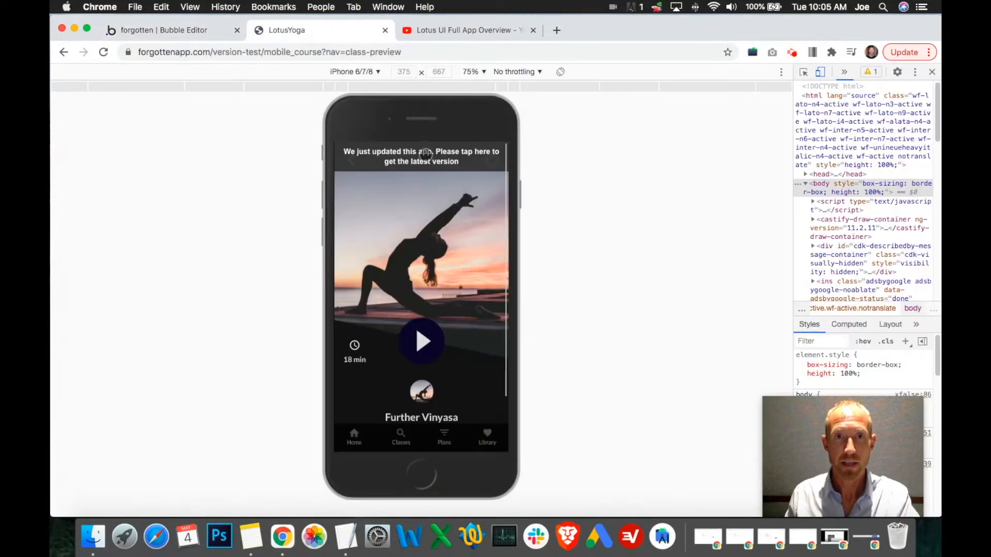
left_click(422, 154)
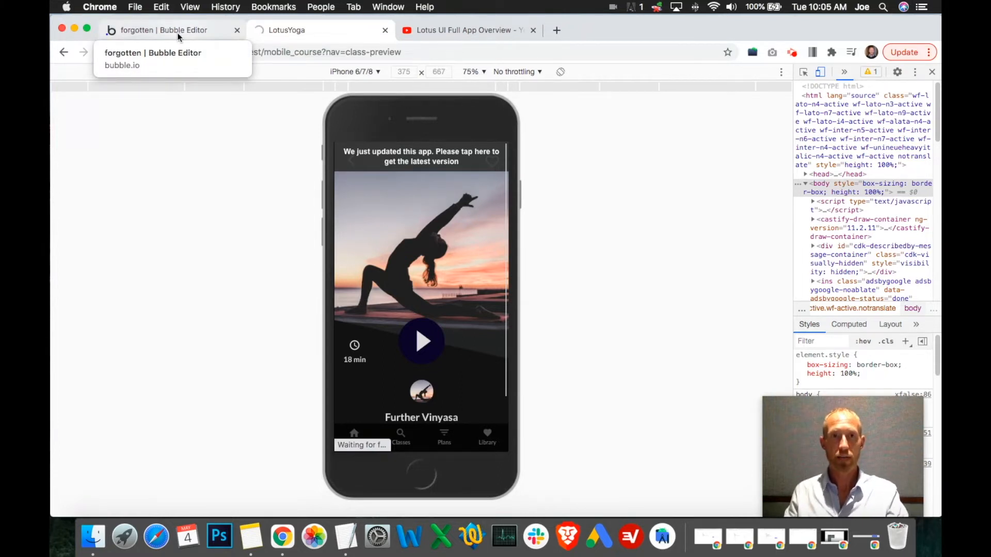
left_click(178, 35)
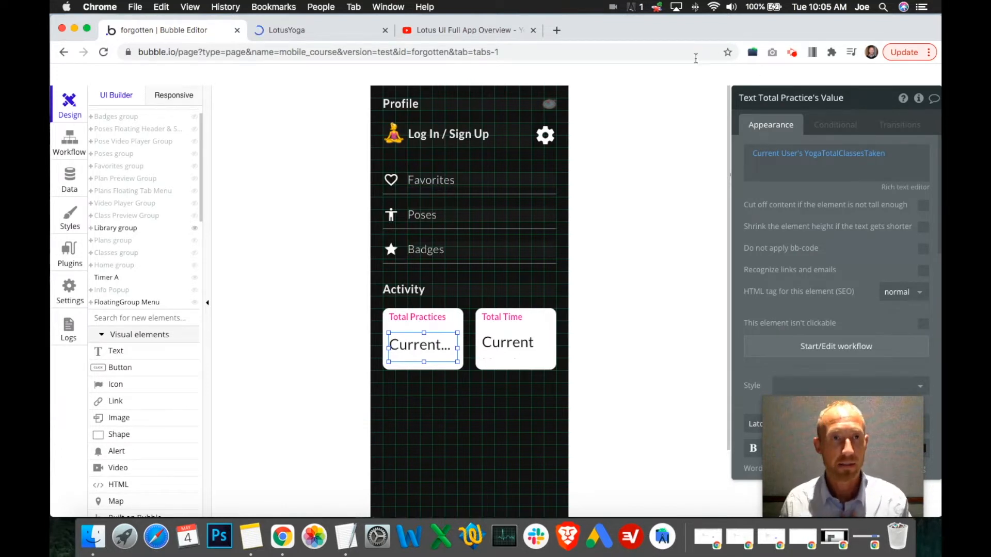
left_click(321, 34)
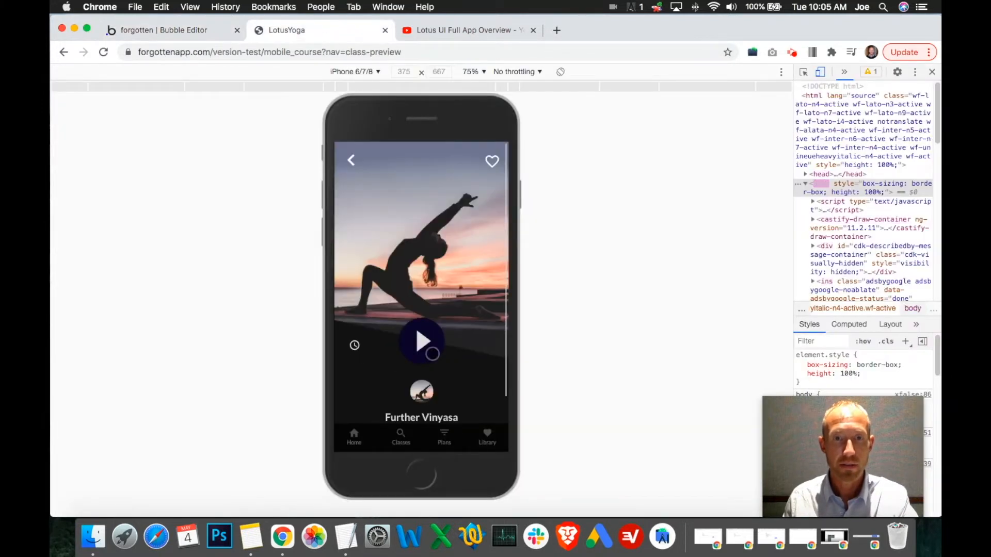
left_click(487, 436)
left_click(179, 31)
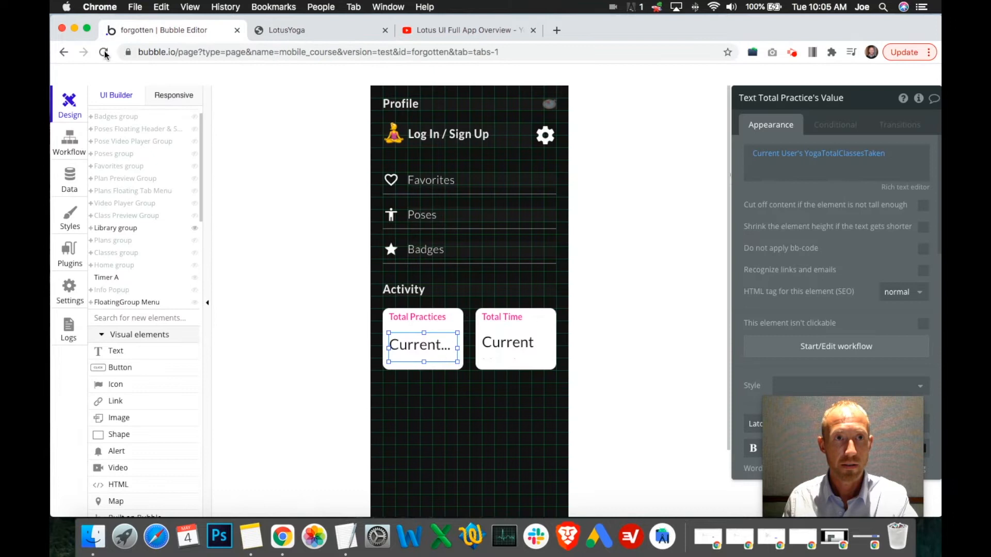
left_click(308, 29)
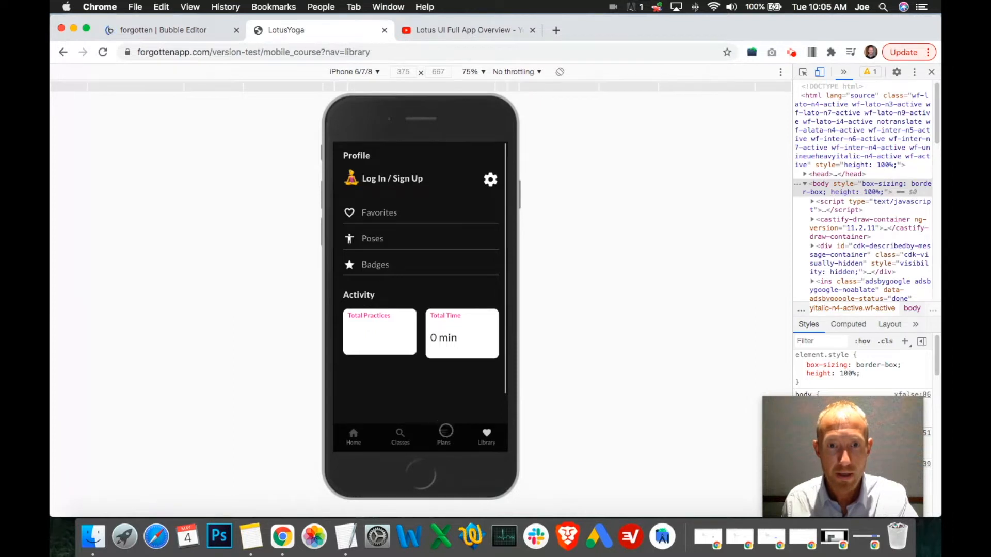
left_click(401, 434)
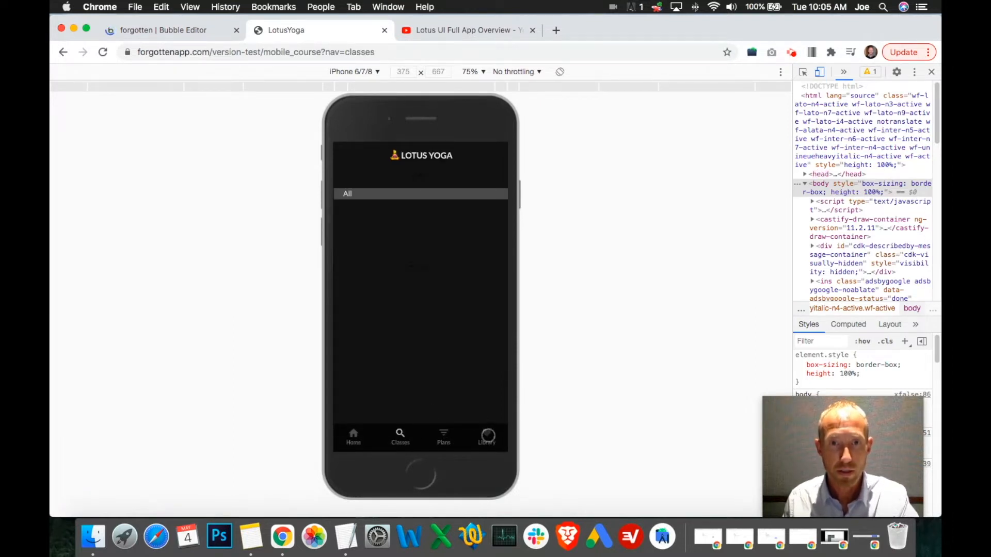
left_click(487, 435)
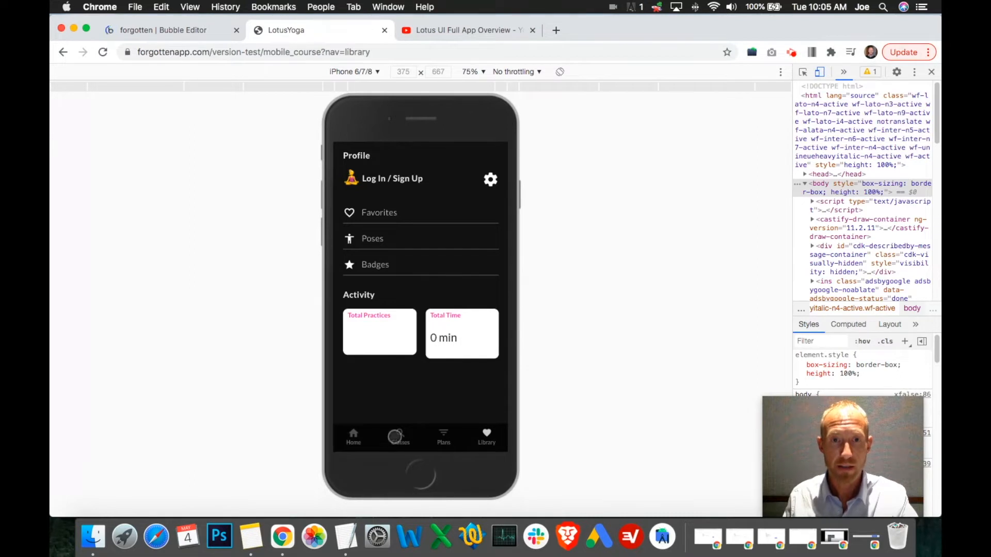
Play the AcroYoga 1 class in the preview, close its player and check the Total Practices card on the Library page.
left_click(395, 437)
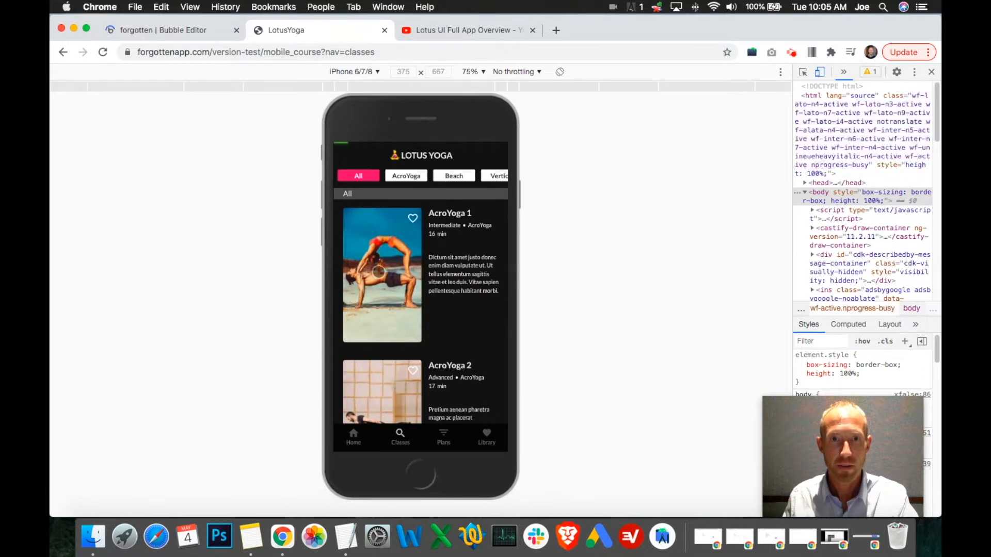
left_click(379, 271)
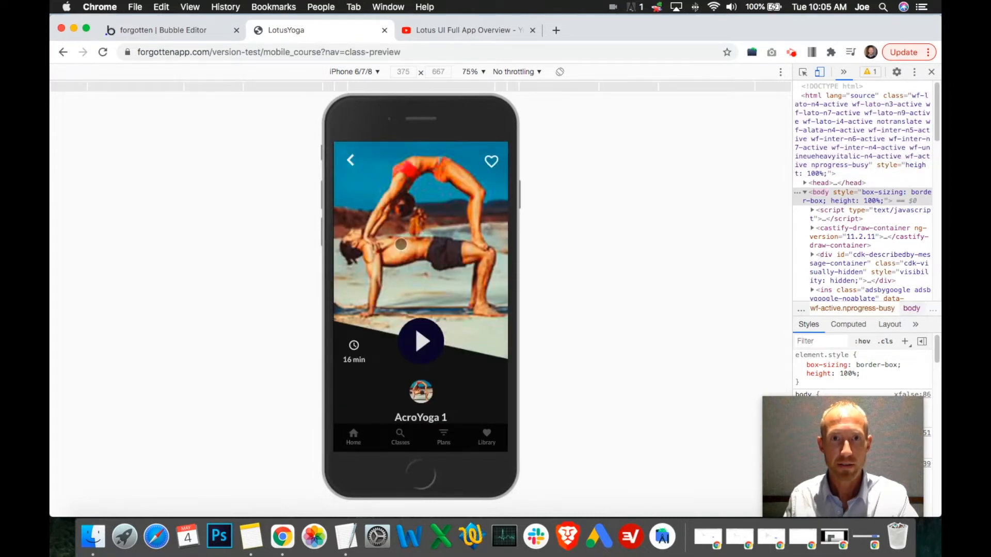
left_click(428, 342)
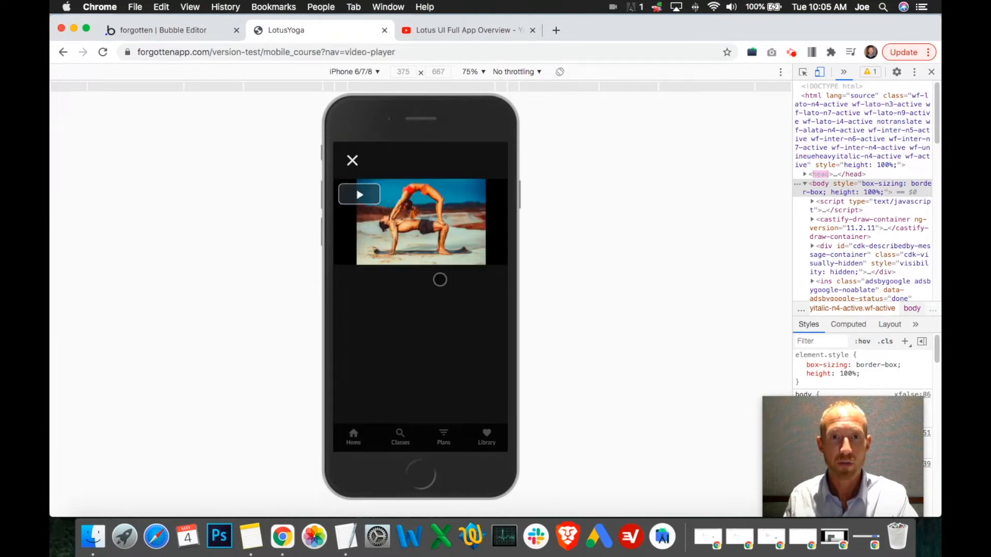
left_click(353, 161)
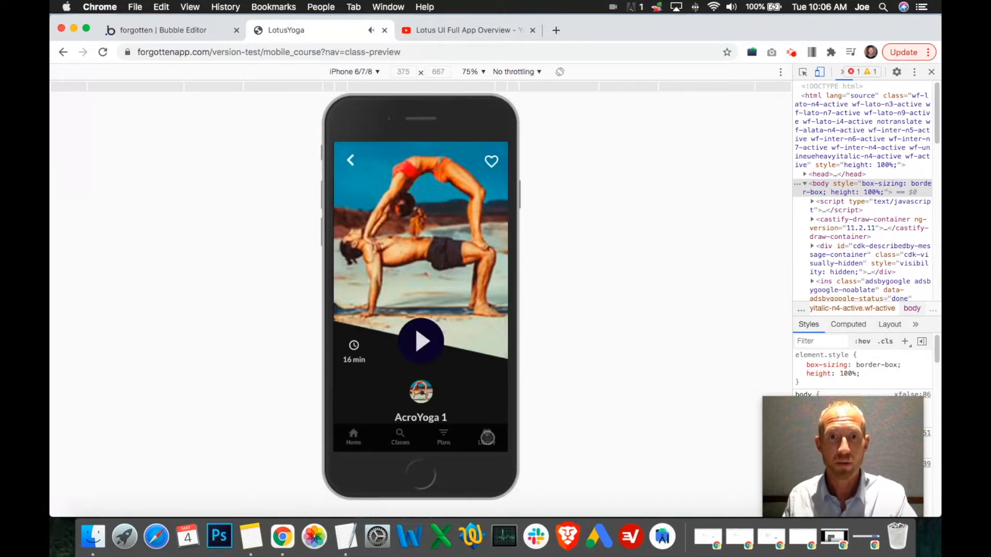
left_click(487, 438)
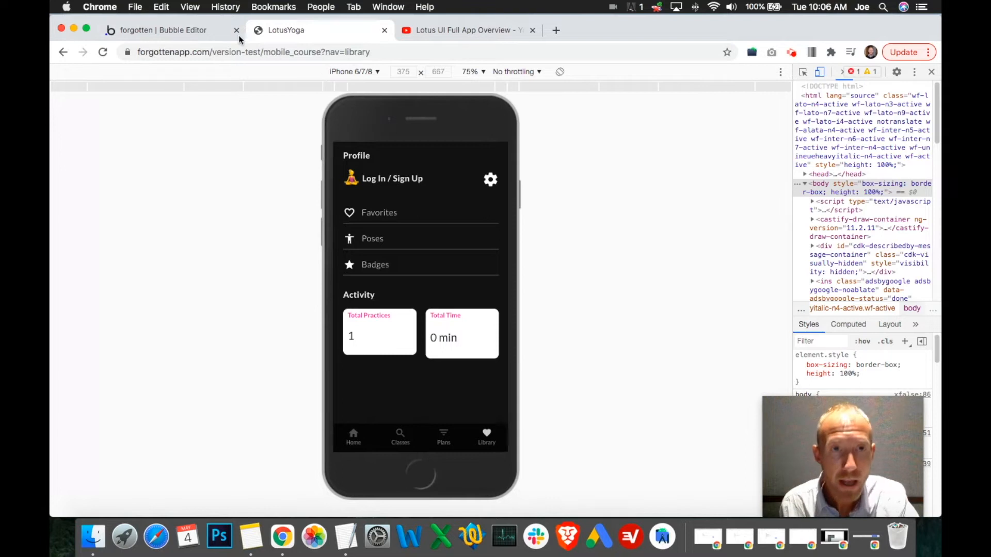
Return to the Bubble editor, hide Timer A and show the Library group in the mobile_course page design.
left_click(198, 31)
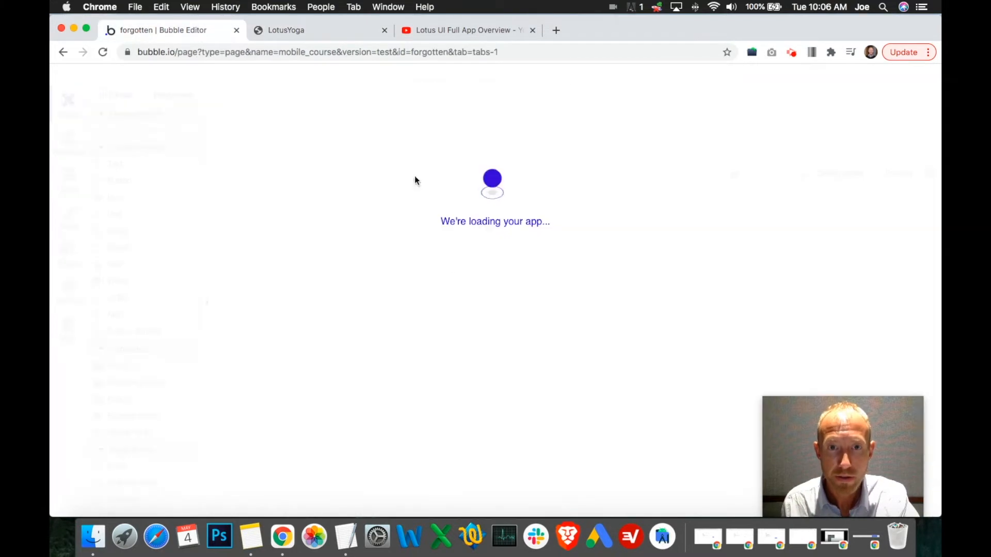
left_click(341, 32)
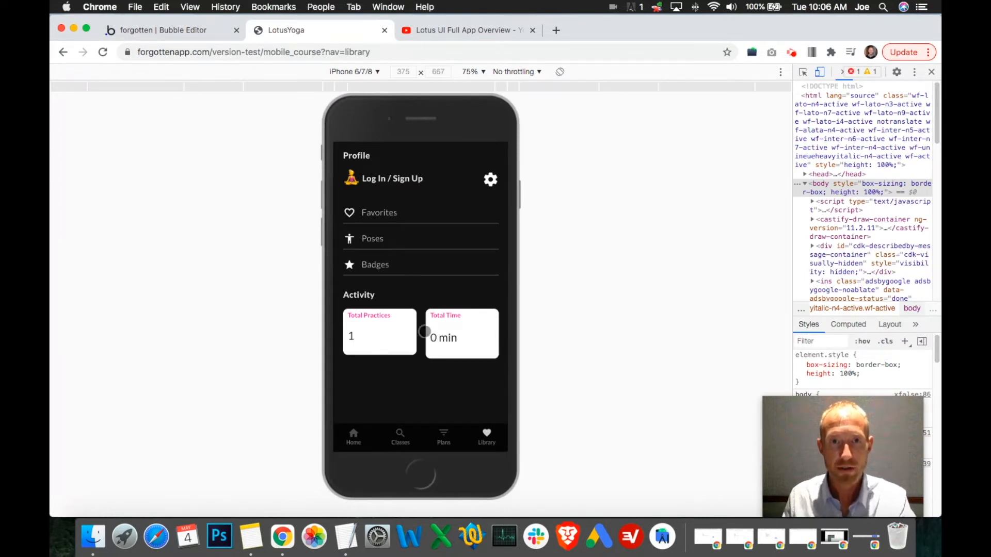
left_click(190, 29)
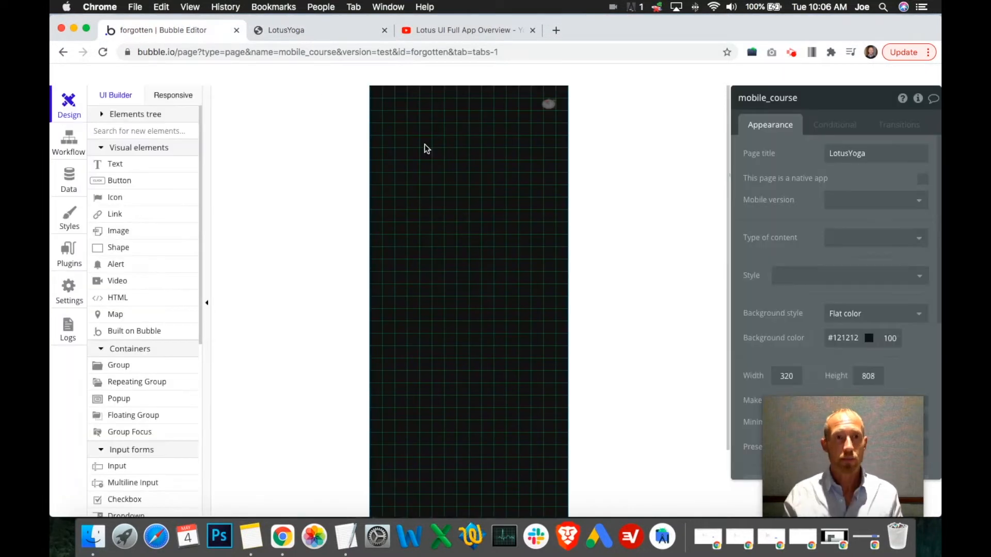
left_click(103, 118)
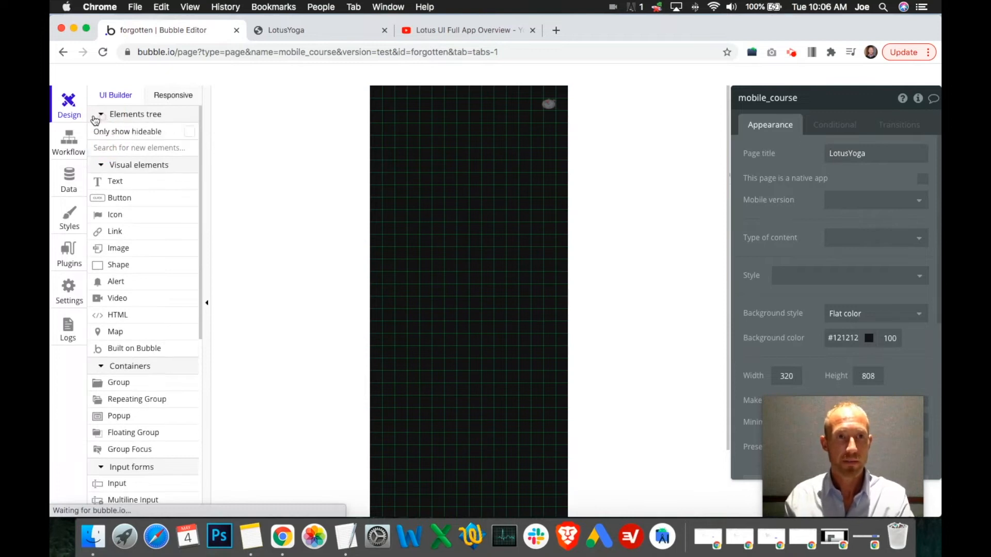
left_click(194, 308)
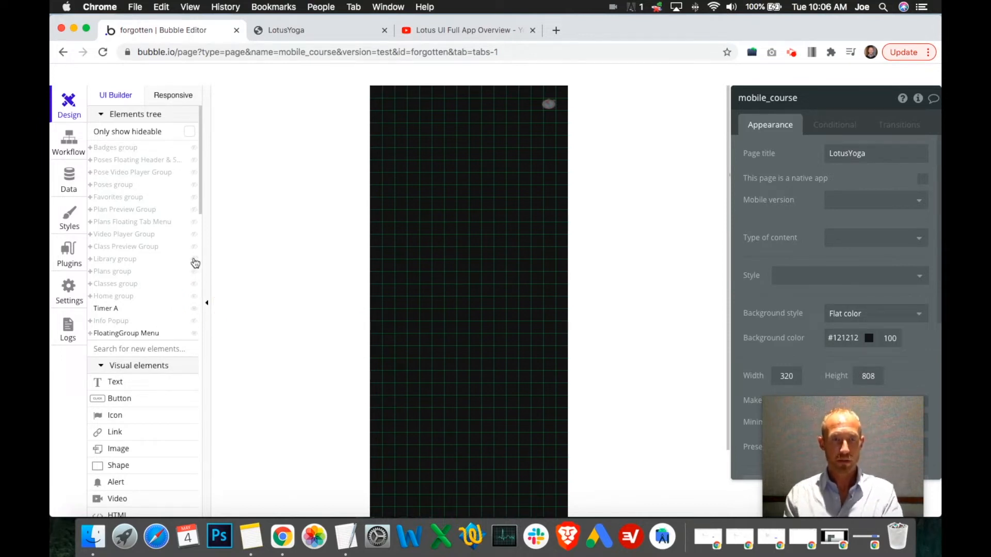
left_click(194, 259)
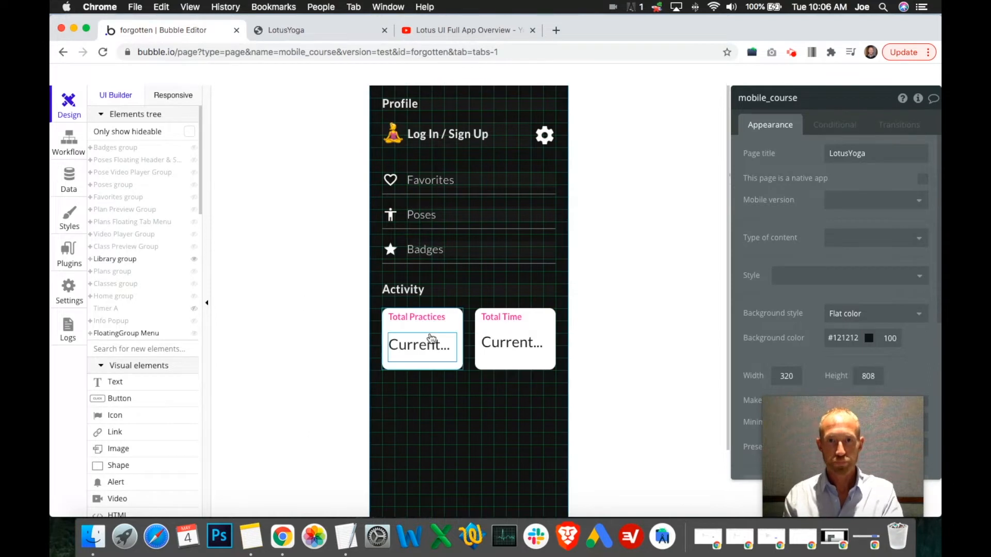
Set the Total Time value text's Y position to 40, matching the Total Practices value text.
left_click(427, 342)
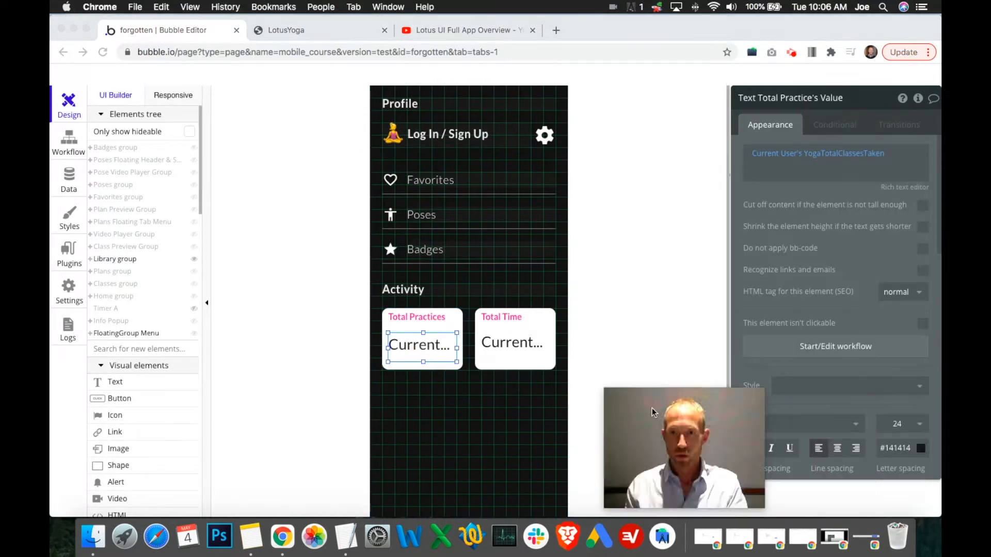
scroll(776, 408, "down", 5)
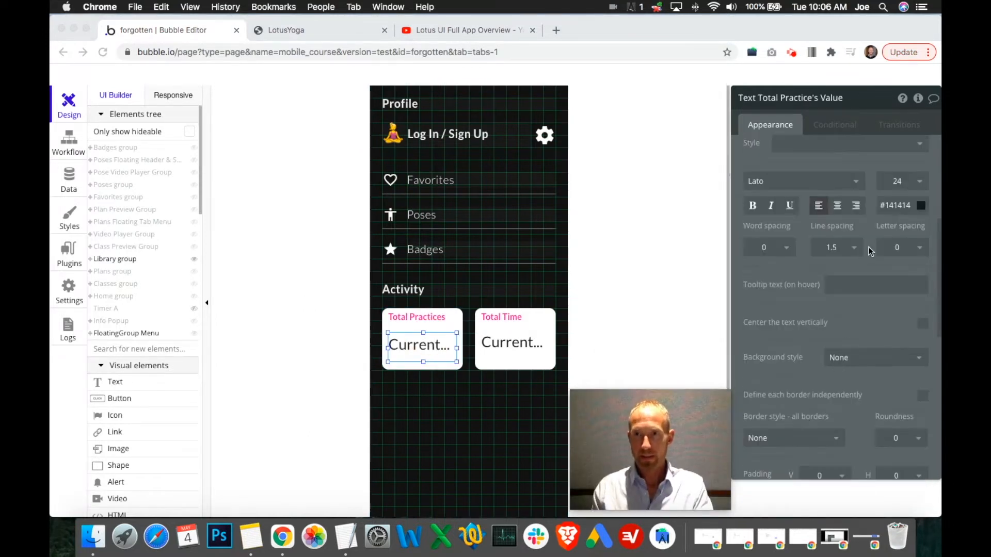
scroll(872, 309, "down", 5)
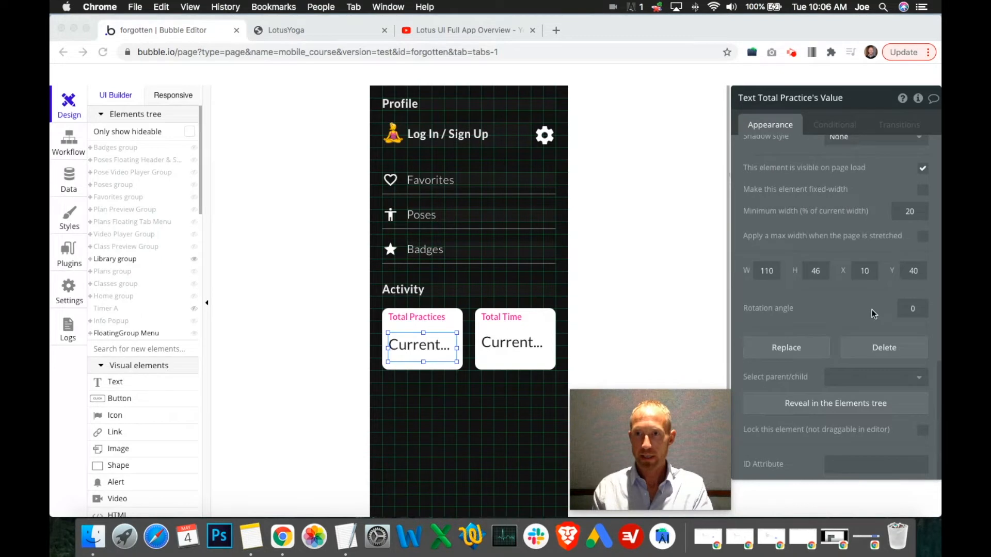
left_click(510, 350)
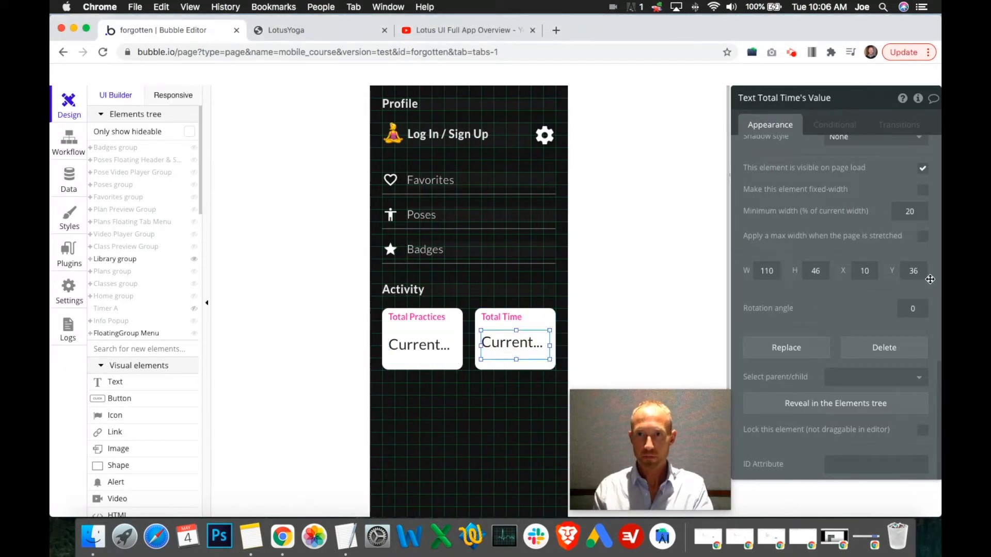
left_click(899, 272)
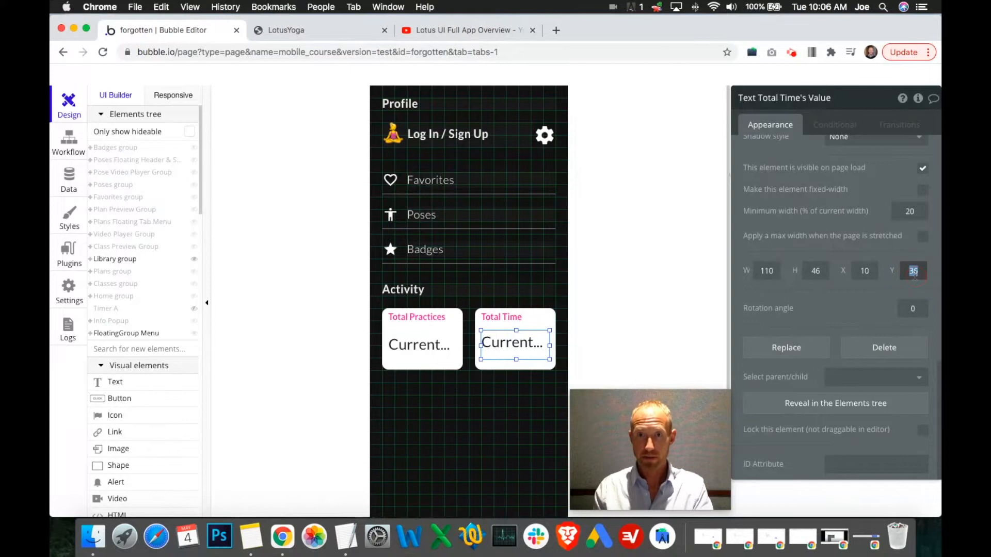
type("40")
Compare the position, style and dynamic content settings of the Total Practices and Total Time value texts.
left_click(424, 353)
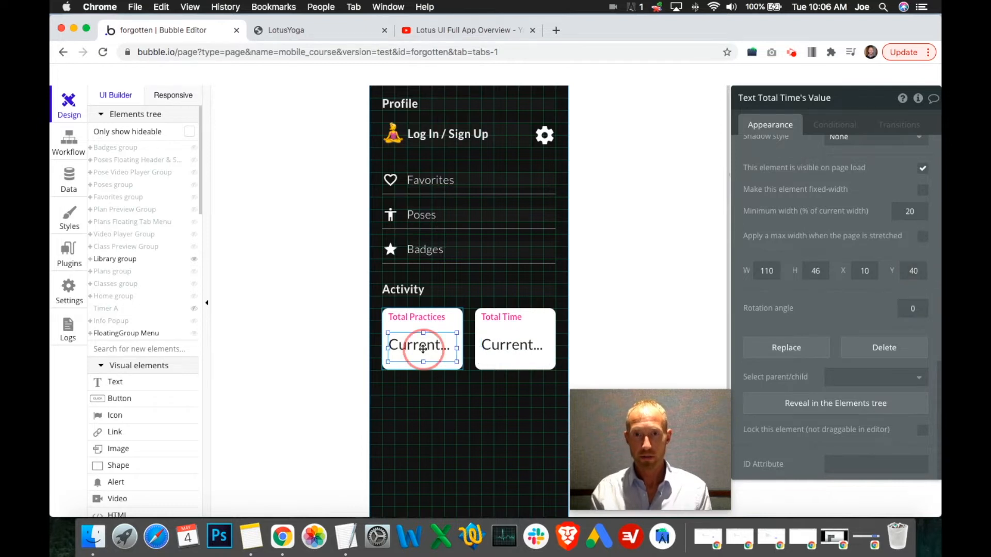
left_click(510, 345)
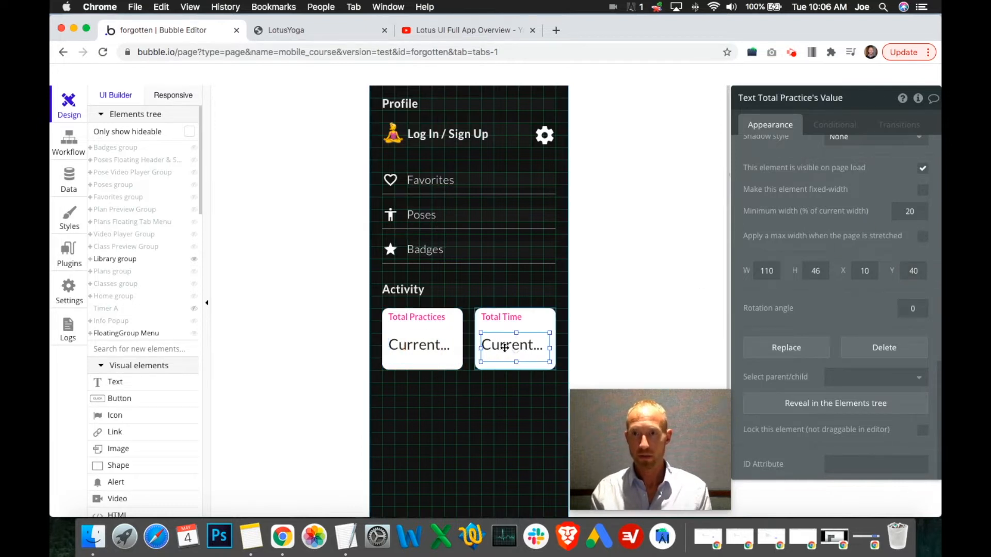
left_click(444, 340)
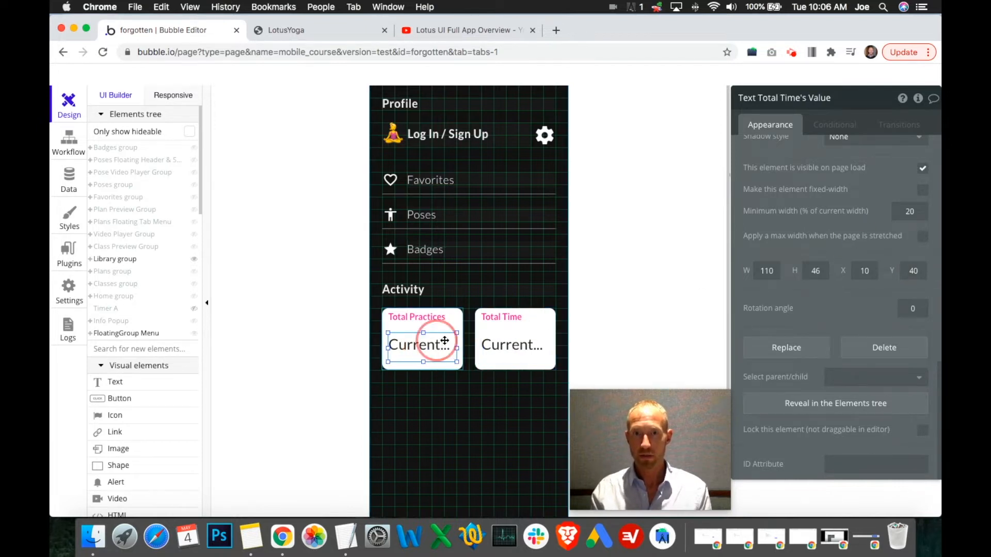
left_click(508, 346)
scroll(888, 278, "up", 10)
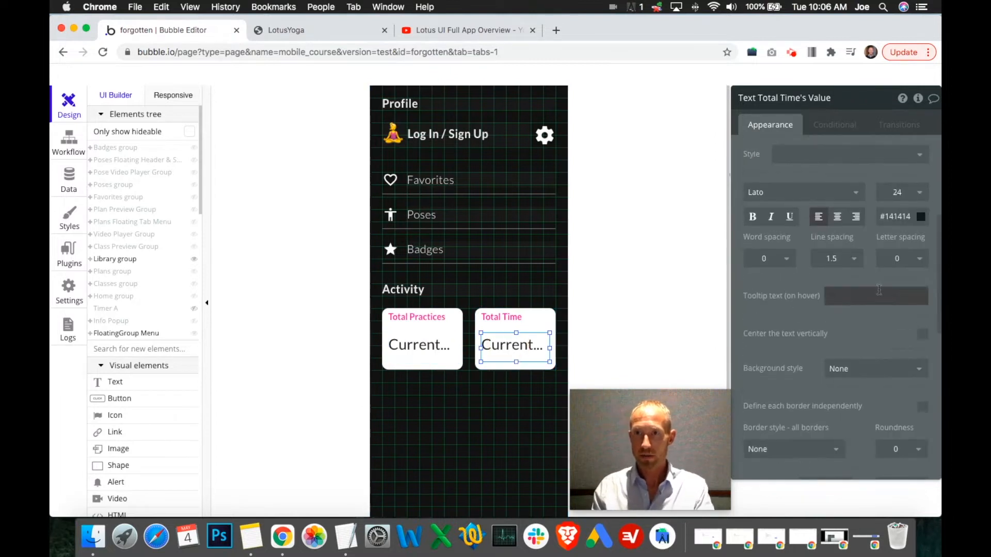
scroll(881, 285, "up", 1)
left_click(442, 353)
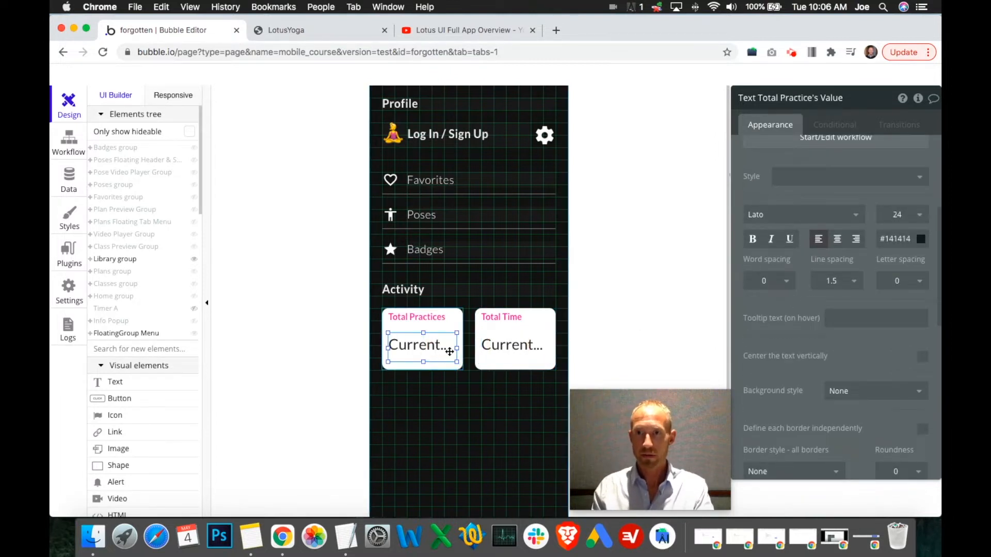
scroll(843, 314, "up", 6)
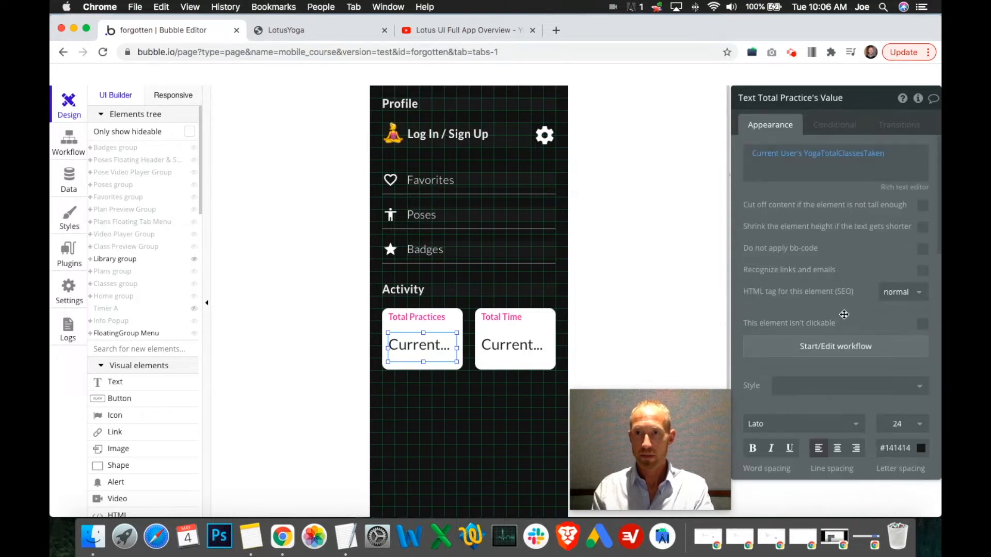
left_click(512, 345)
left_click(434, 349)
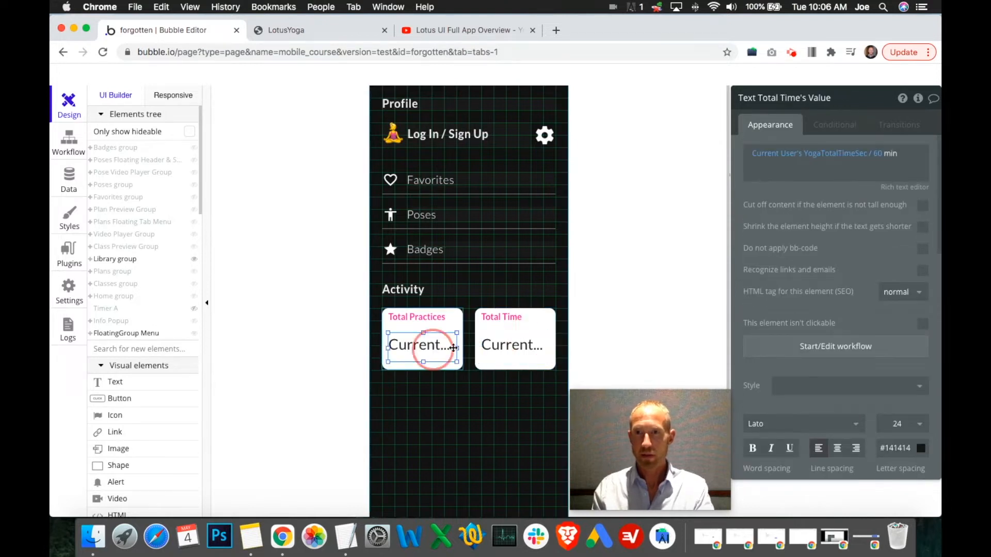
left_click(490, 348)
left_click(415, 347)
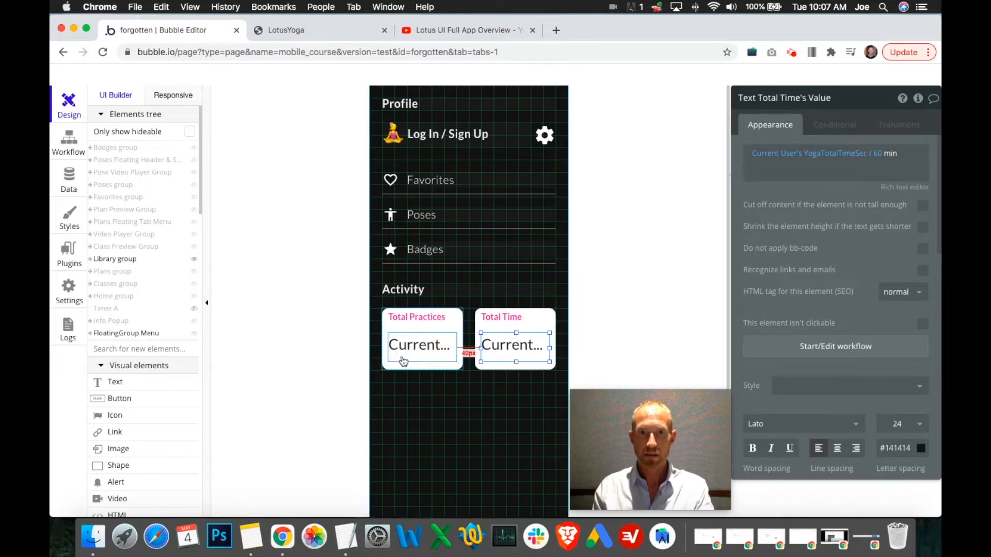
left_click(403, 357)
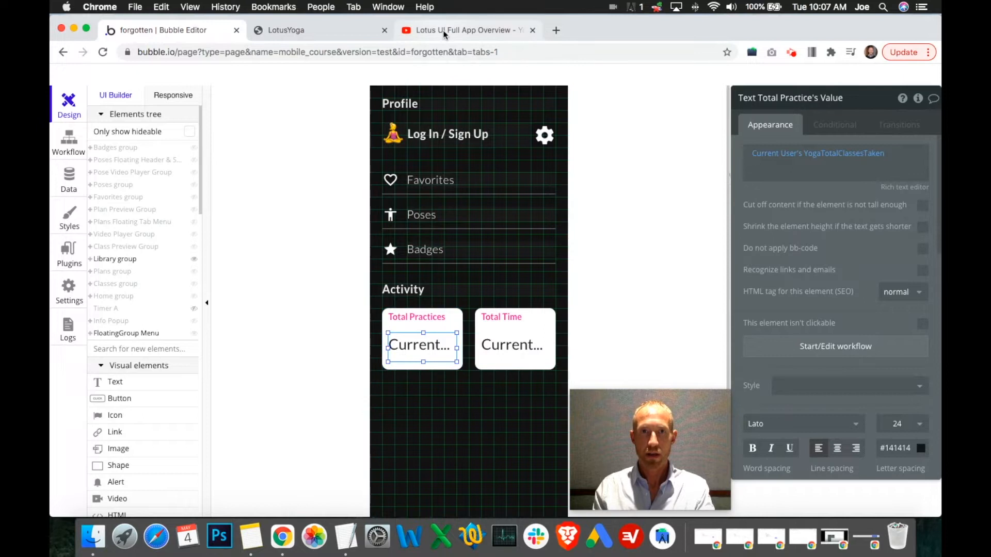
Reload the LotusYoga preview and compare its Activity cards with those in the Lotus UI reference video.
left_click(348, 30)
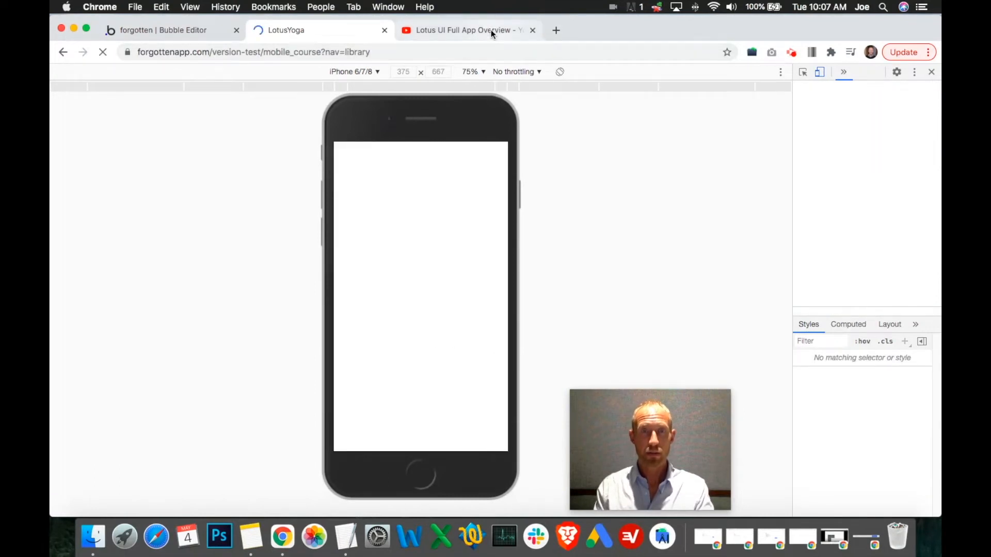
left_click(490, 30)
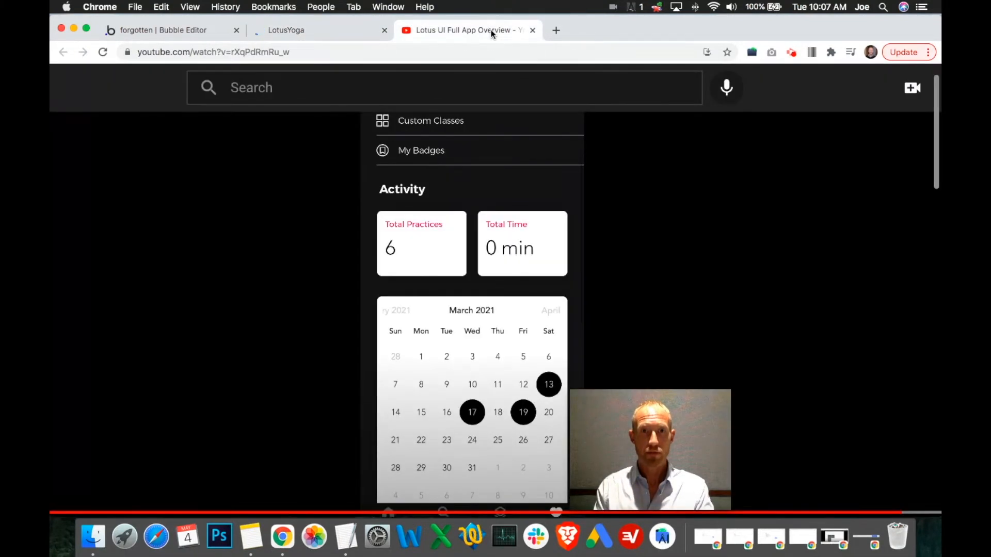
left_click(335, 29)
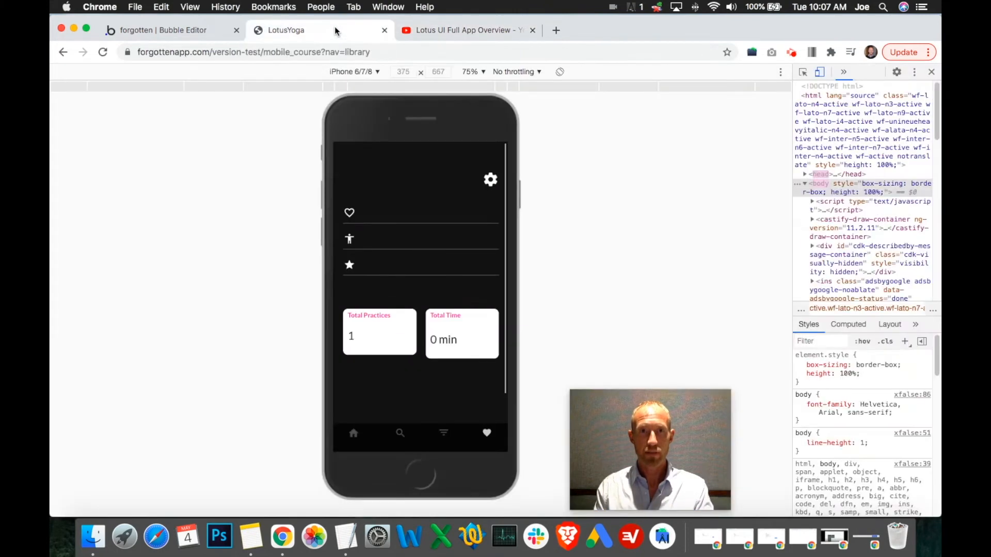
Append the word "class" to the Total Practices value text and compare the preview with the reference video.
left_click(208, 31)
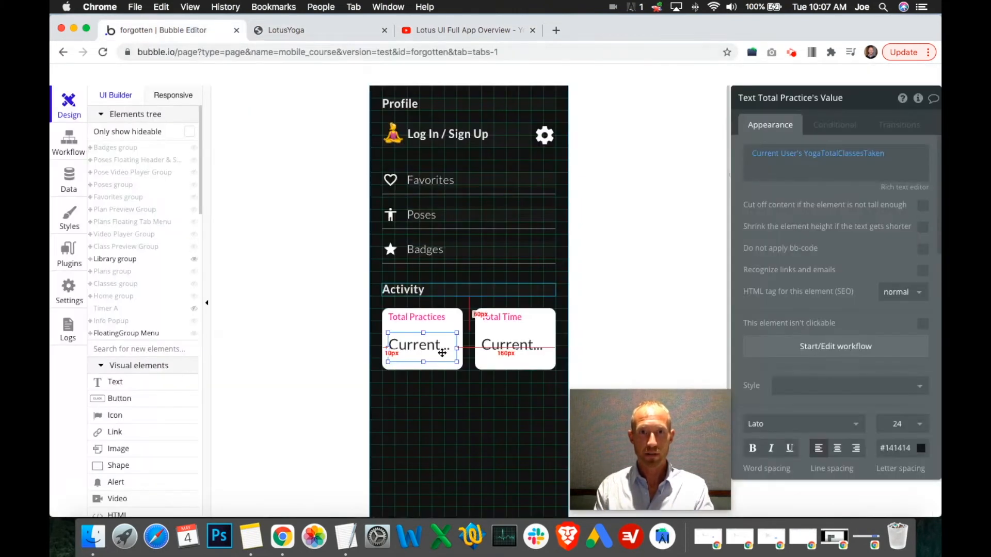
left_click(890, 159)
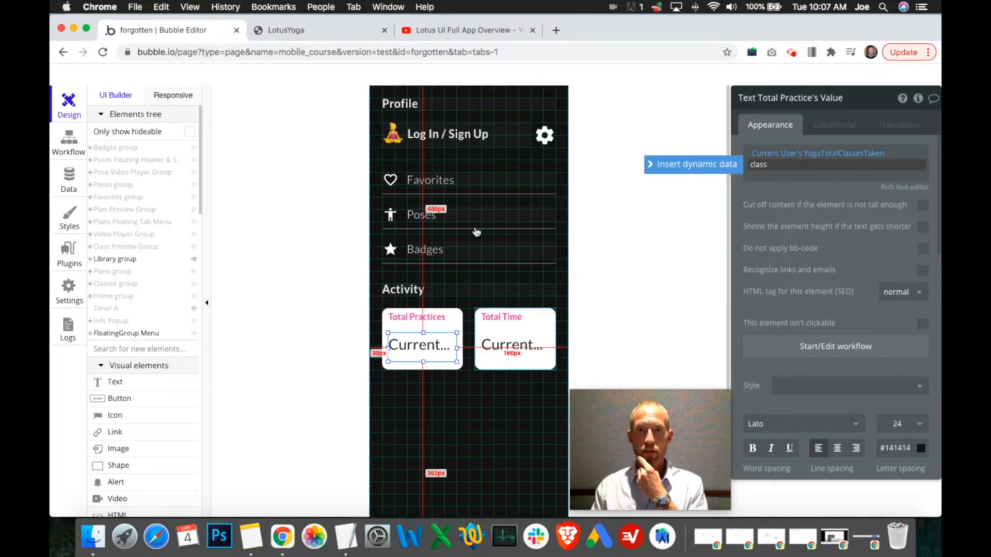
left_click(353, 40)
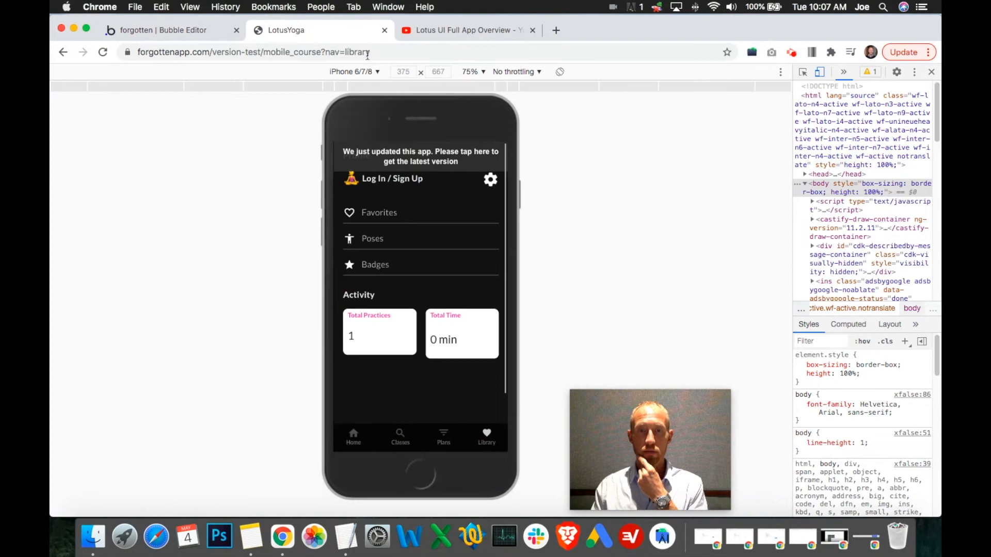
left_click(456, 32)
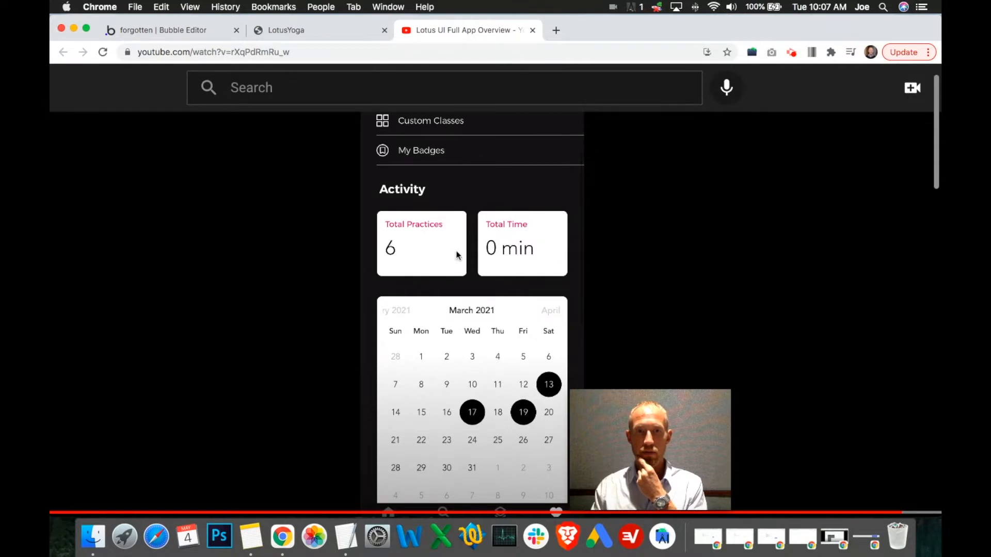
Compare the Library page in the app preview and the editor with the Lotus UI reference video.
left_click(294, 30)
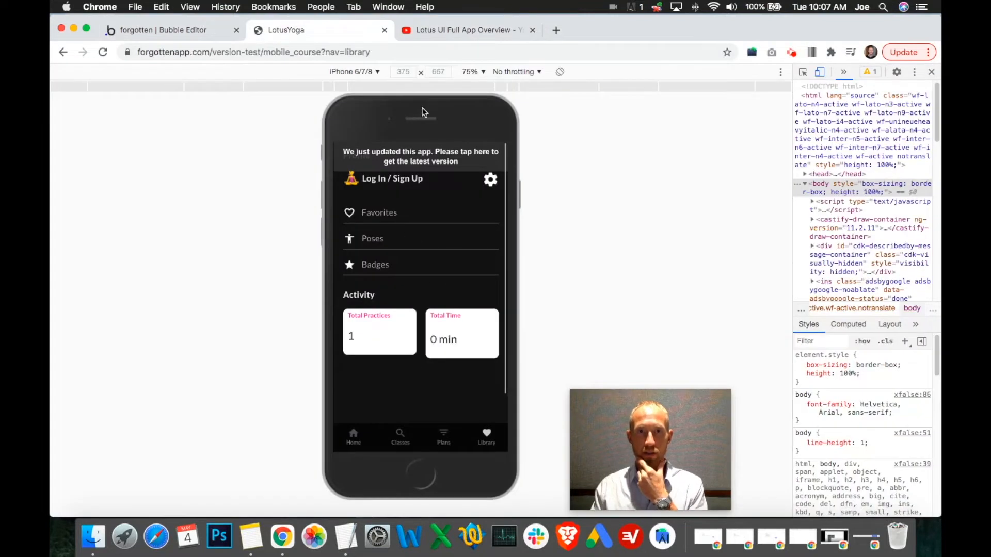
left_click(169, 29)
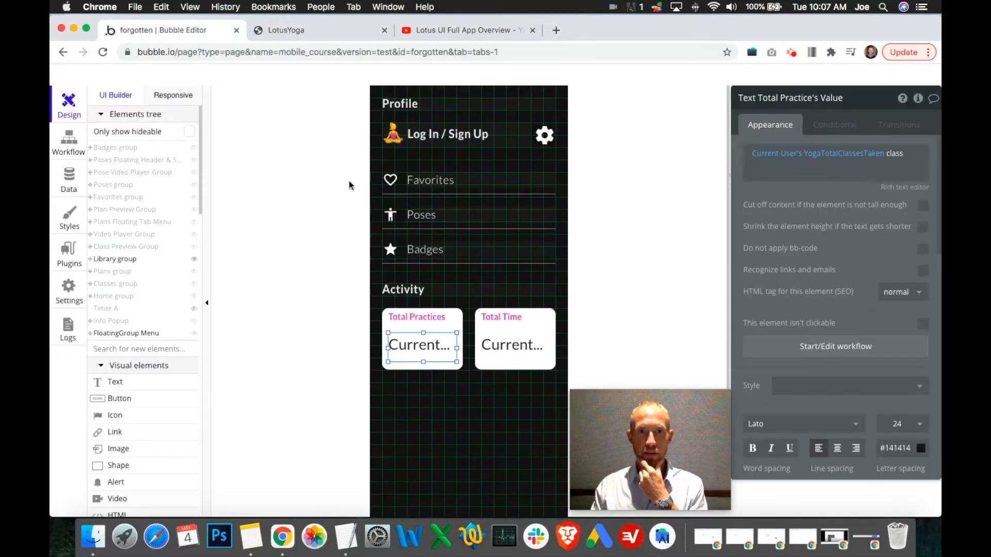
left_click(427, 25)
left_click(310, 30)
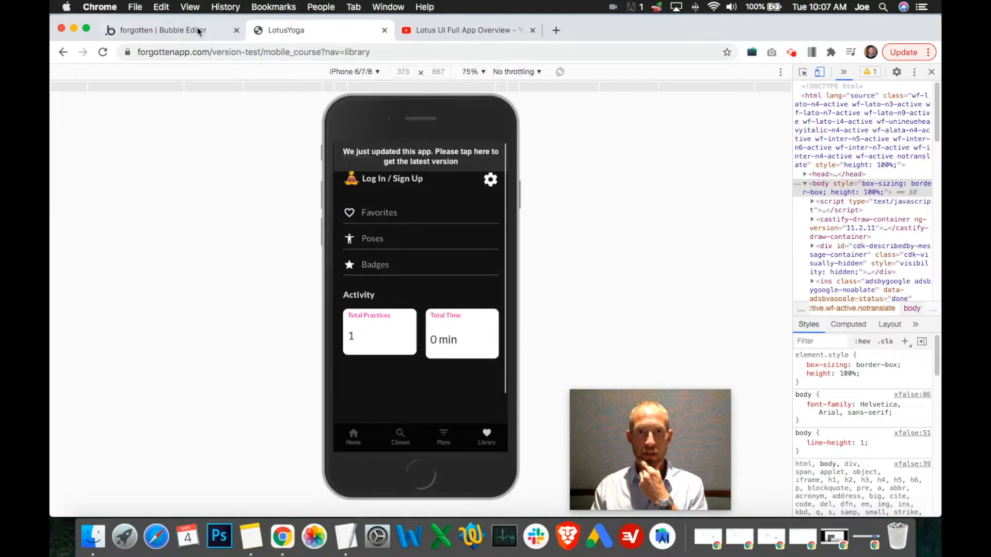
Nudge the Total Practices label five increments down inside its activity card in the Bubble editor.
left_click(181, 29)
left_click(430, 321)
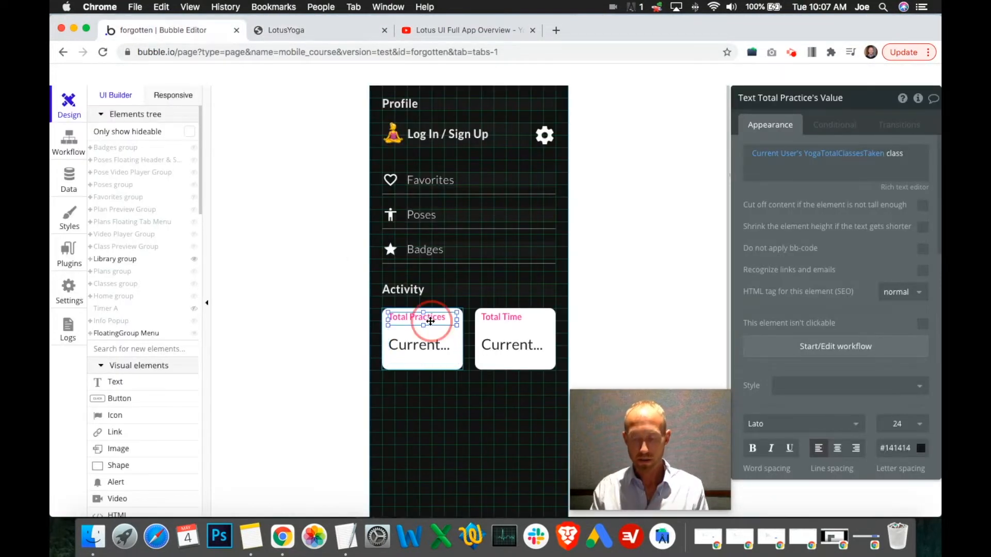
key("Down")
key("Down")
key("Down")
key("Down")
key("Down")
Nudge the Total Time label down by the same five increments inside its card.
left_click(521, 322)
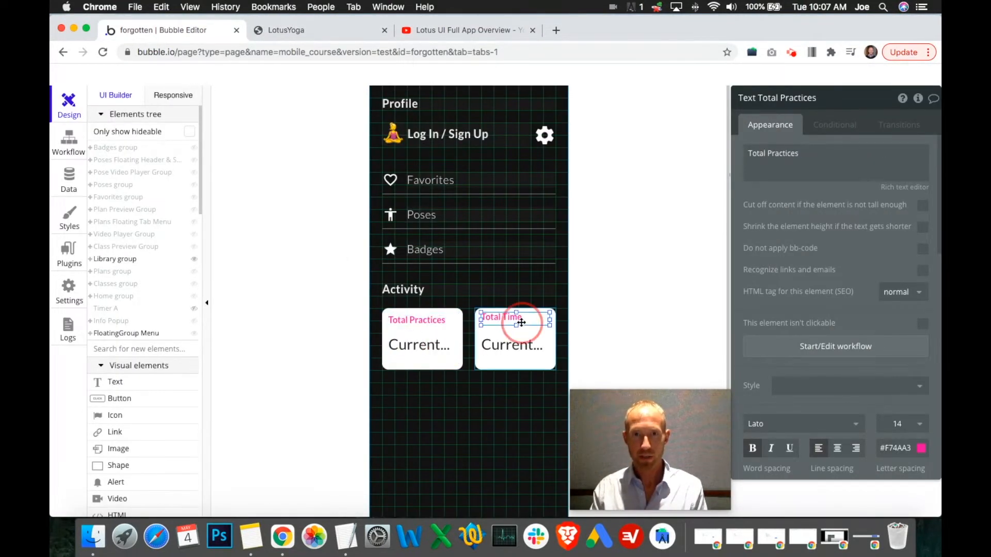
key("Down")
key("Down")
key("Down")
key("Down")
key("Down")
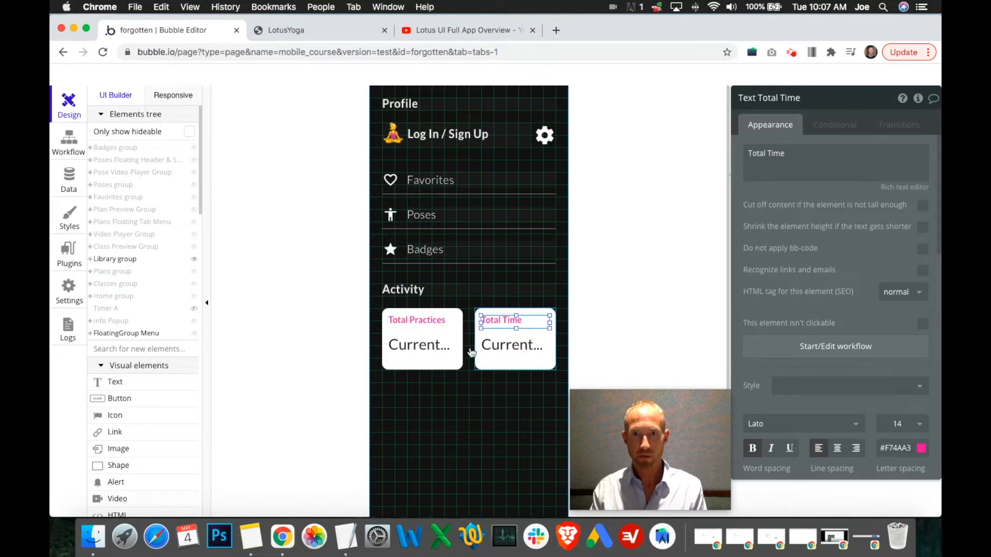
Inspect the Total Practices value text and check both activity cards in the app preview.
left_click(413, 350)
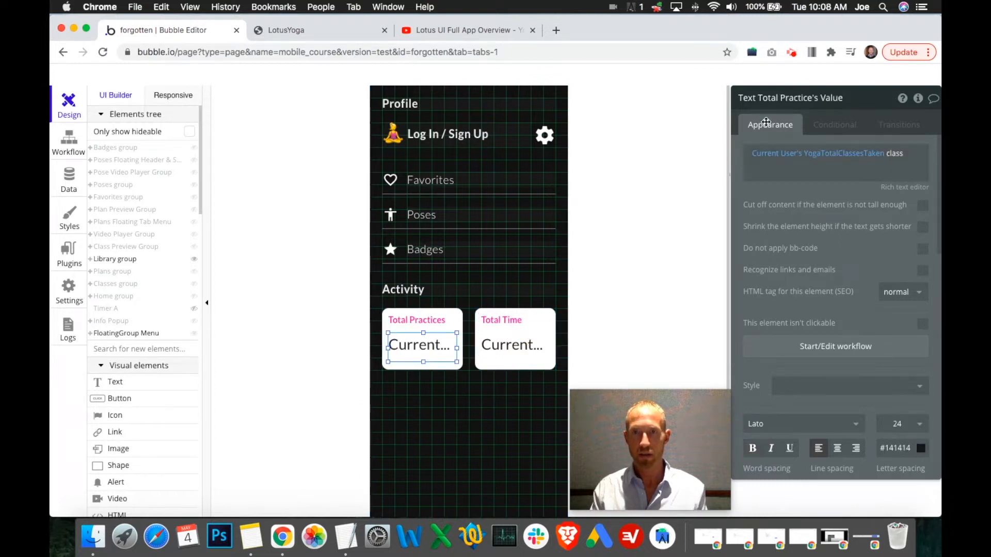
left_click(317, 32)
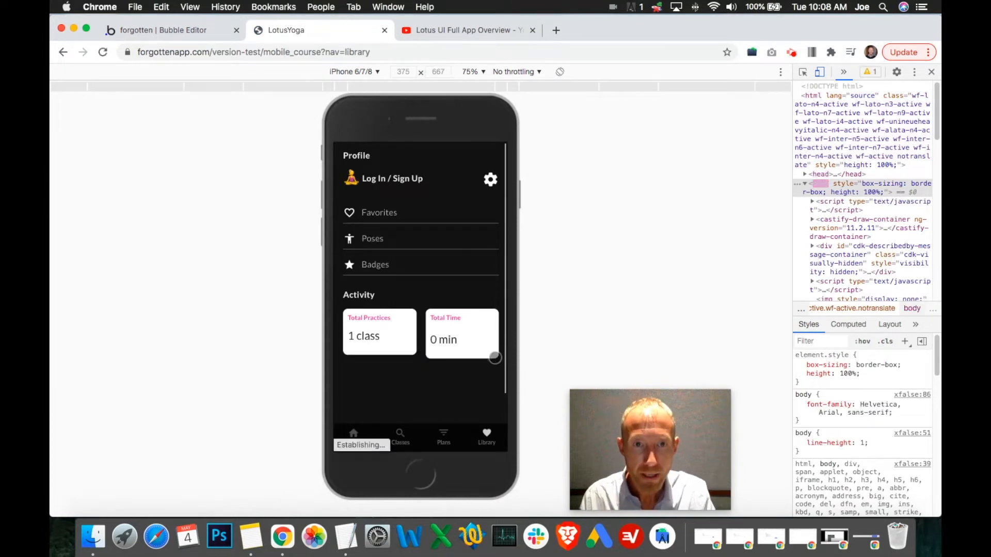
left_click(196, 34)
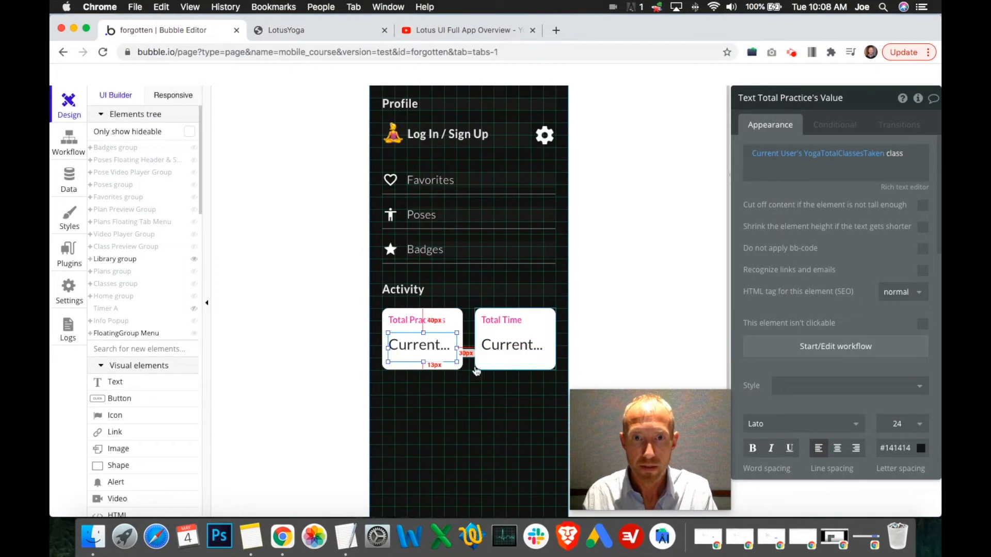
Set the height of both the Total Practices and Total Time card groups to 100.
left_click(515, 370)
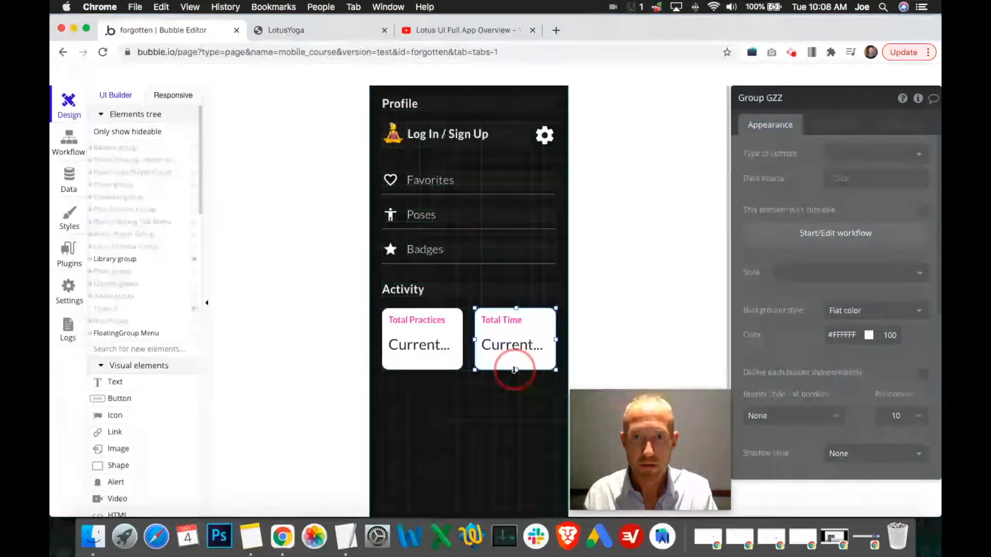
scroll(784, 351, "down", 6)
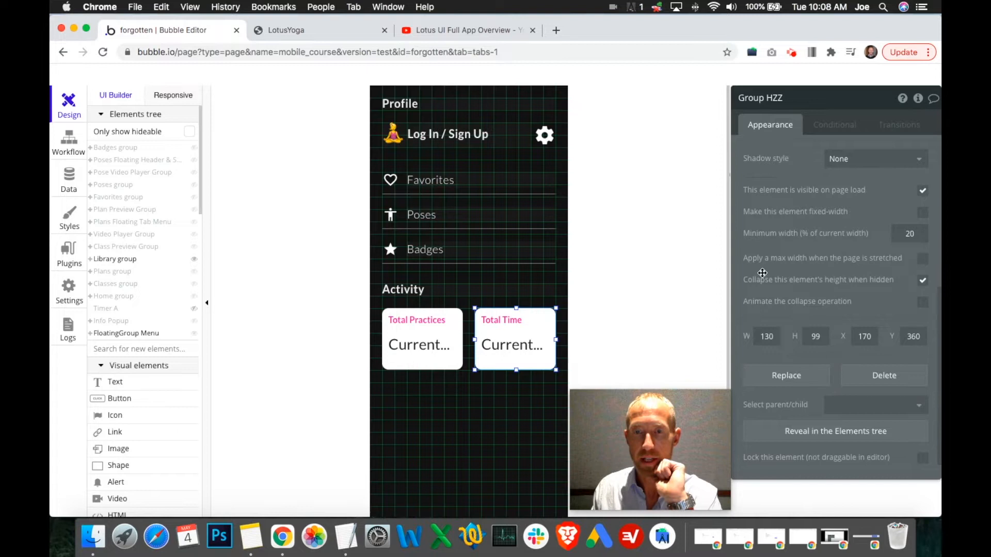
scroll(762, 273, "down", 1)
left_click(449, 367)
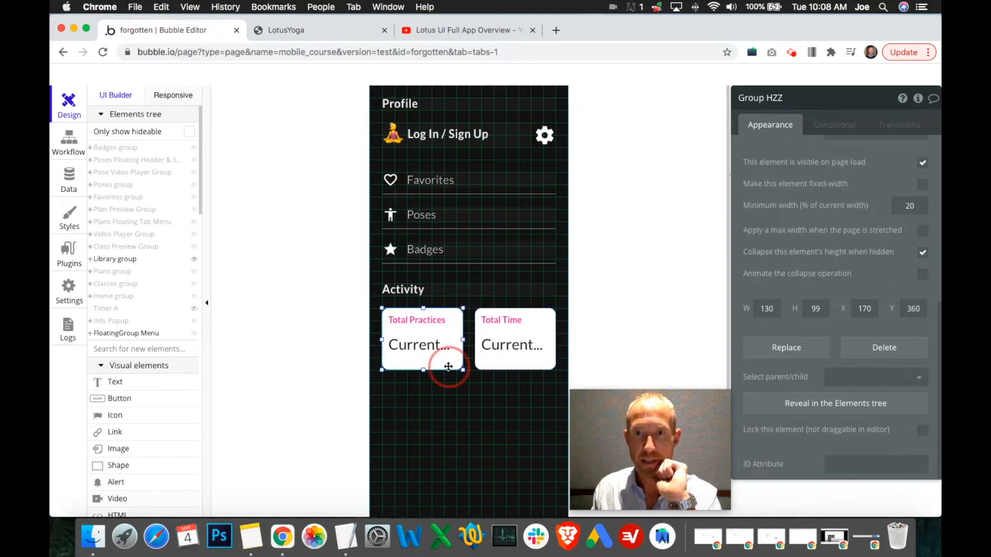
double_click(817, 308)
type("100")
left_click(544, 368)
left_click(812, 309)
type("100")
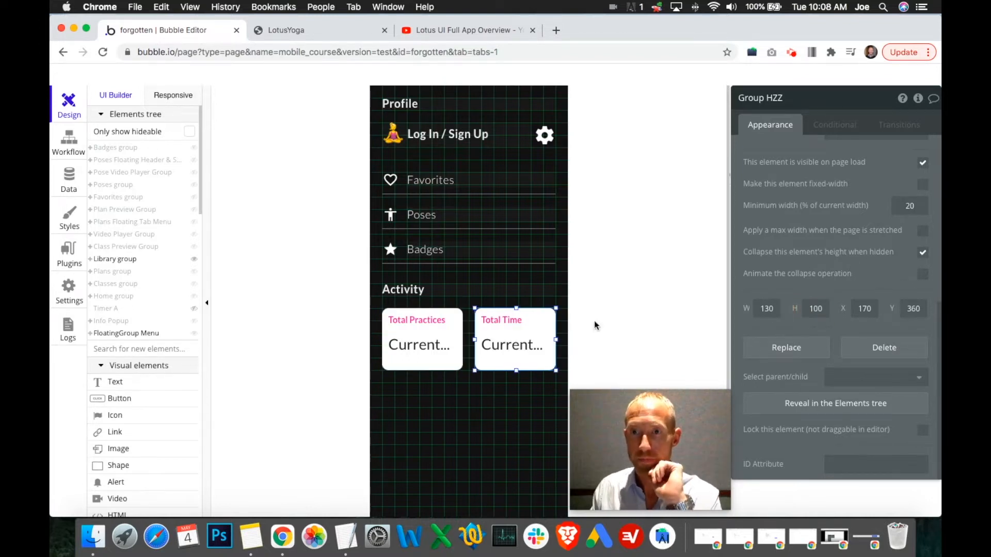
Compare the position, size, style and value text settings of the two activity cards.
left_click(442, 367)
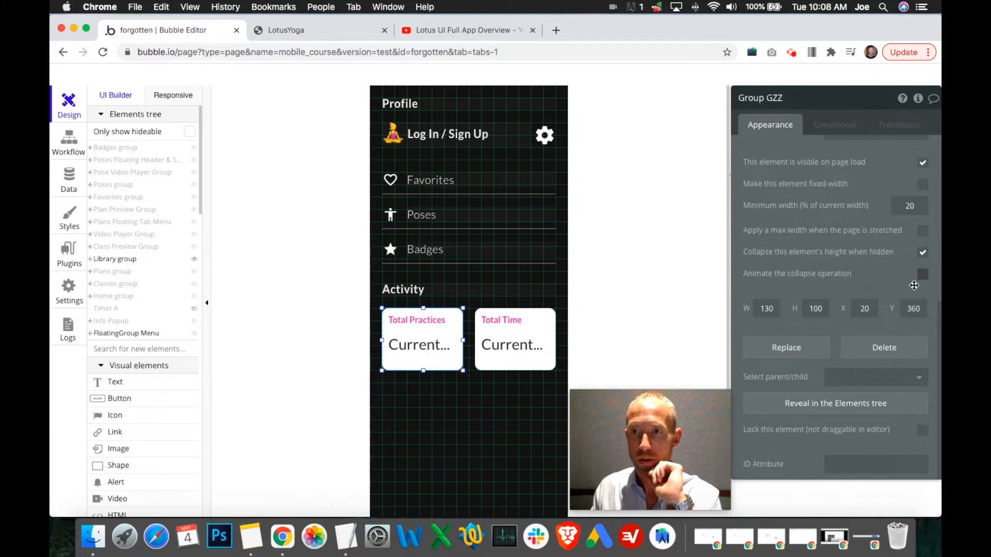
left_click(515, 366)
scroll(850, 311, "up", 10)
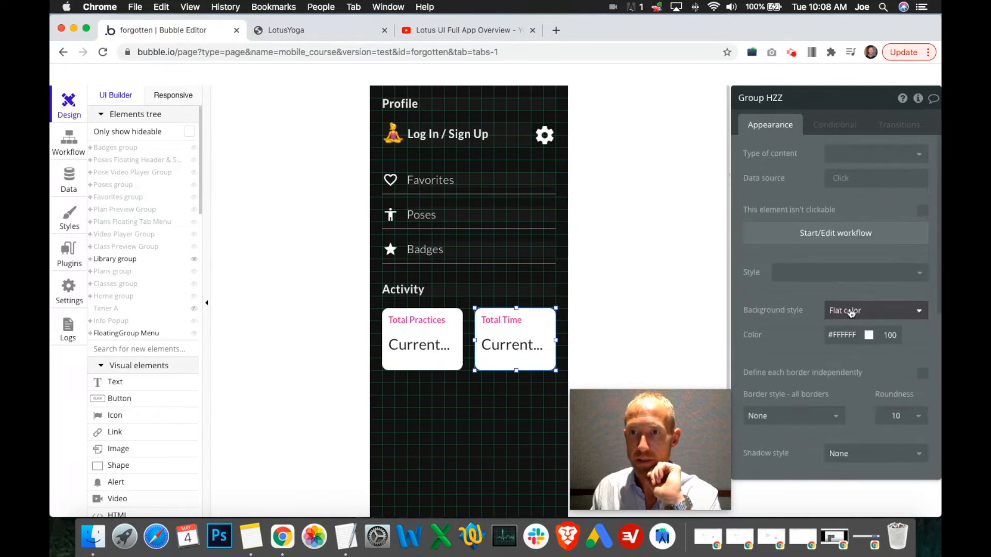
left_click(440, 360)
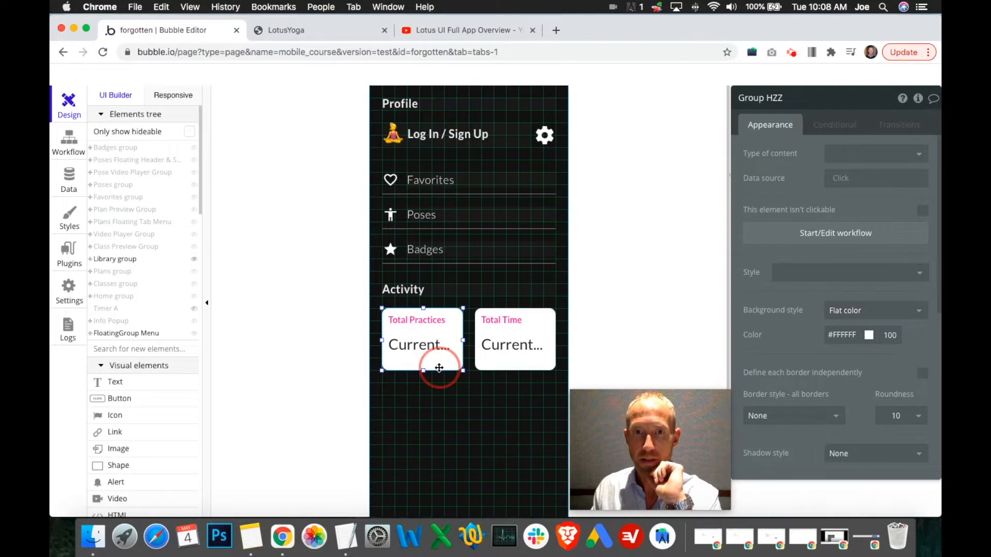
left_click(415, 346)
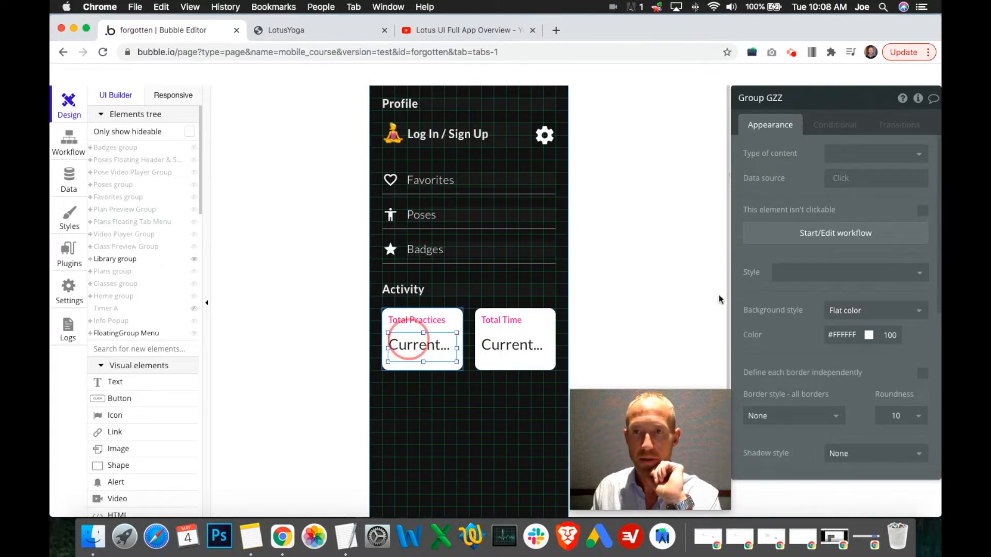
left_click(896, 153)
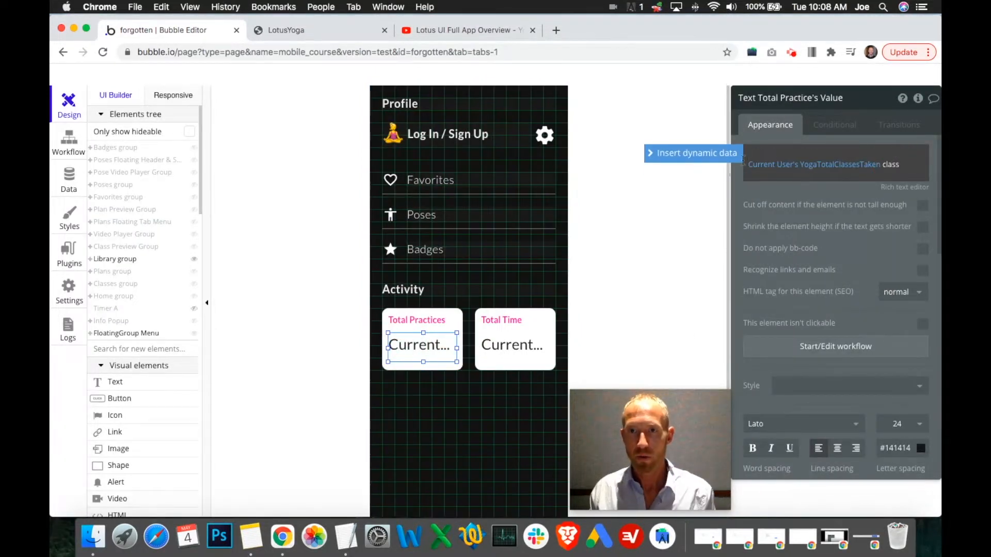
left_click(511, 345)
Replace the Total Practices value text with a duplicate of the Total Time value text, placed at the matching spot in its card.
left_click(425, 341)
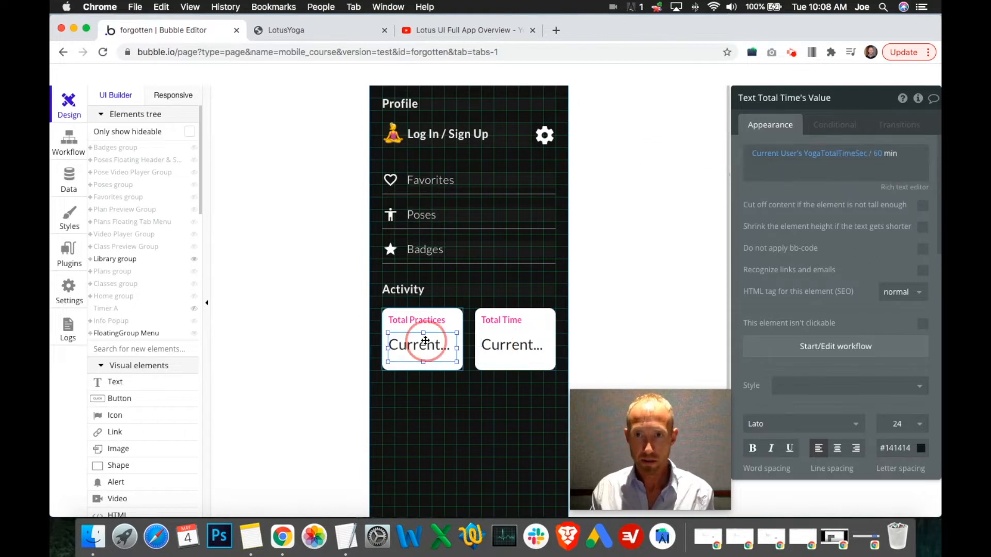
key("Delete")
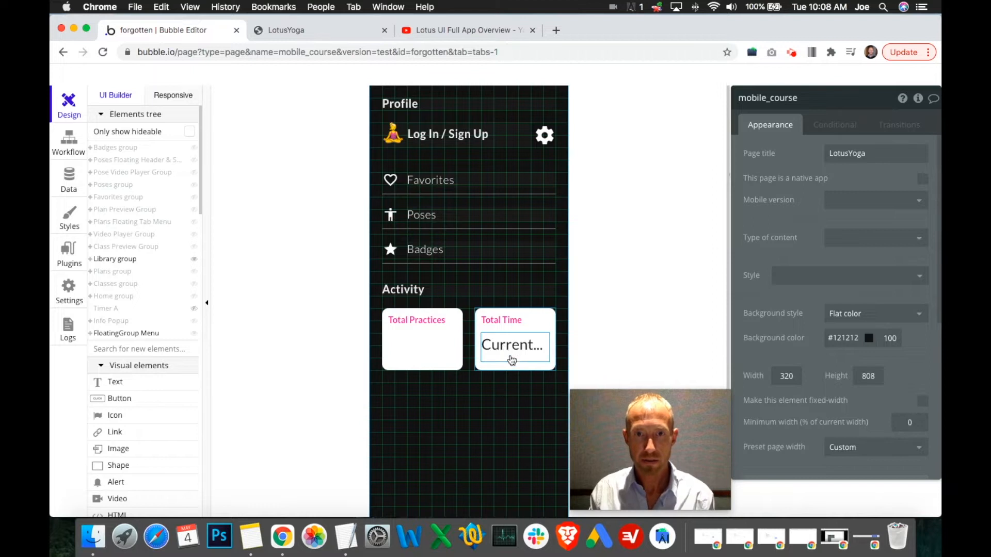
left_click(511, 361)
key("super+d")
left_click_drag(523, 353, 424, 347)
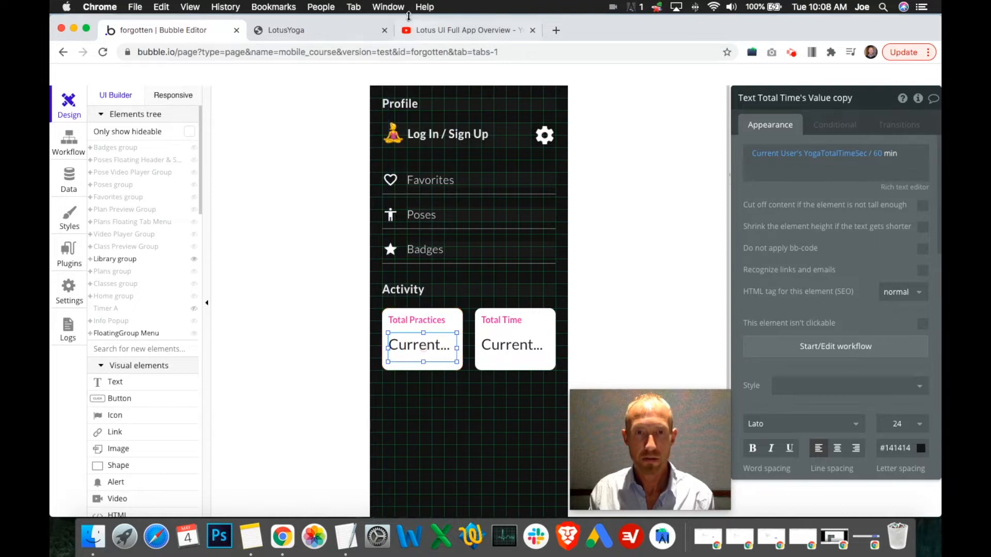
Load the latest version of the app preview and check the alignment of the two activity cards.
left_click(356, 31)
left_click(411, 162)
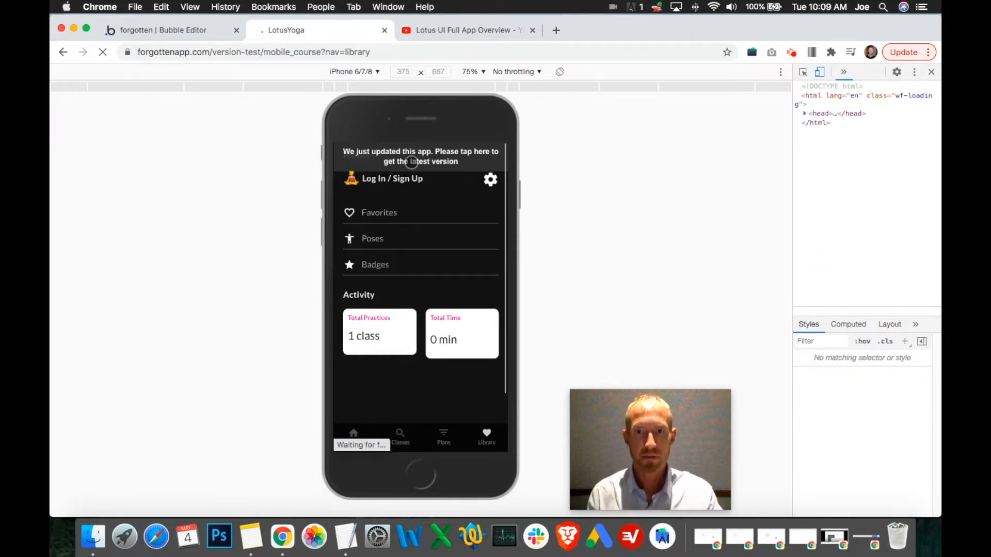
left_click(203, 32)
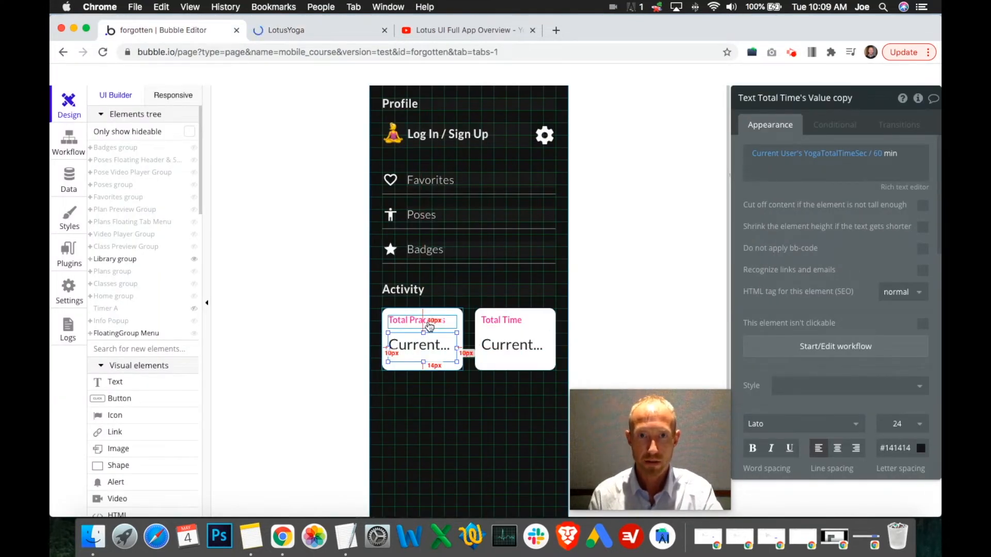
left_click(317, 32)
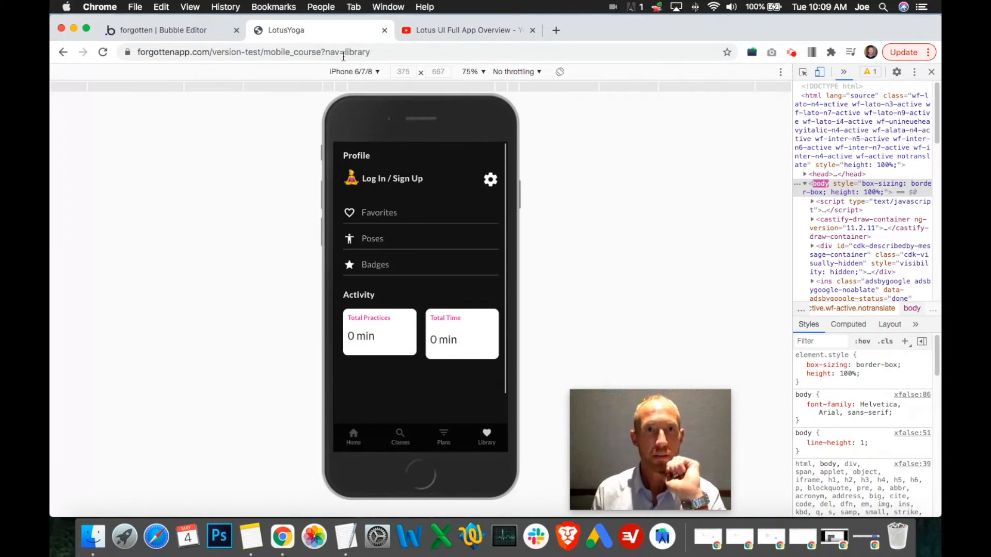
Open the page's responsive view in the editor and show the hidden Library group.
left_click(194, 35)
left_click(188, 104)
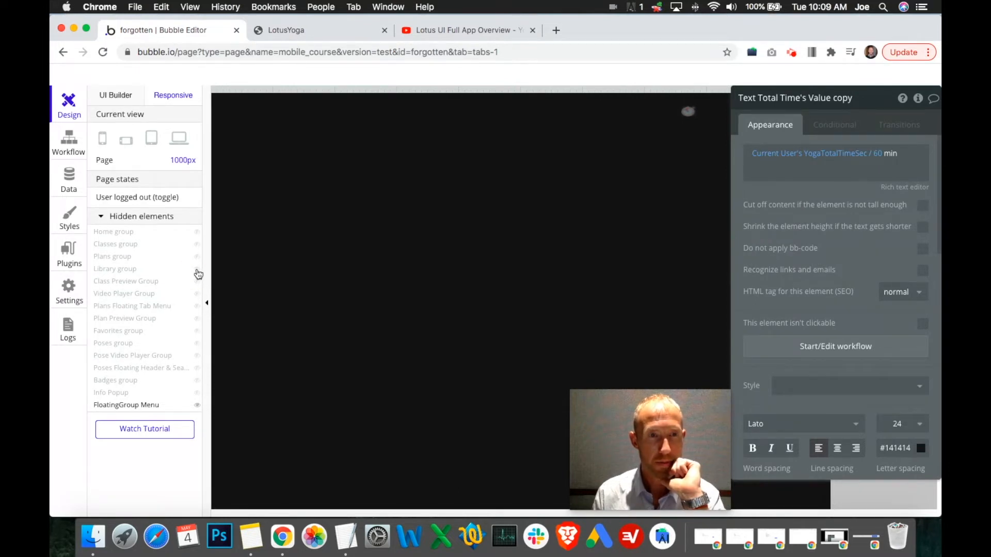
left_click(197, 272)
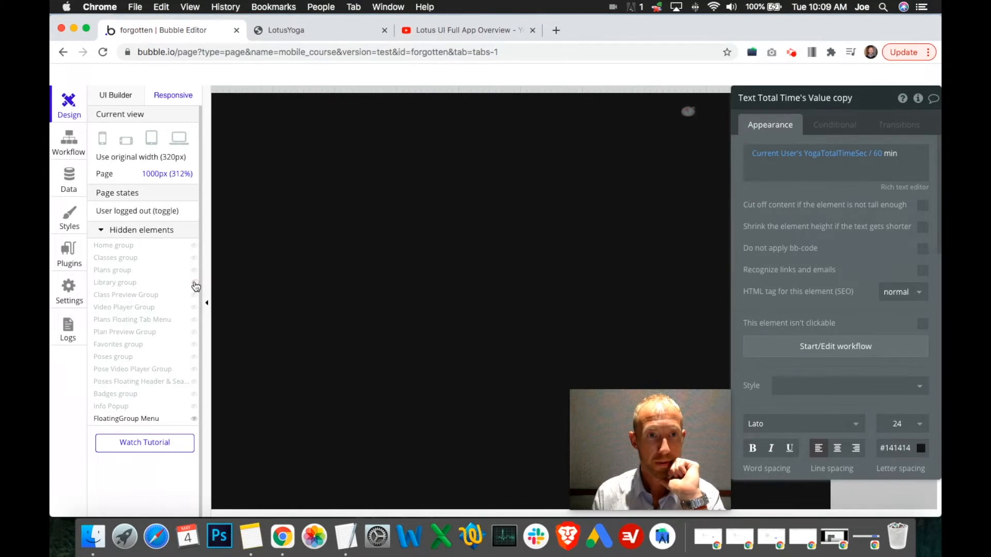
Compare the responsive settings of the Total Practices and Total Time cards, with the element sidebar collapsed.
left_click(426, 413)
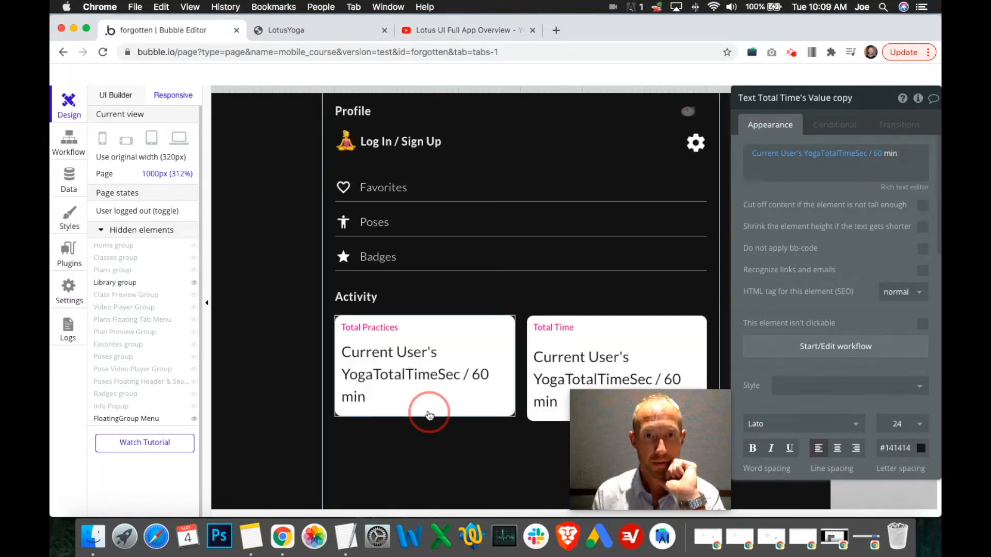
left_click(539, 412)
left_click_drag(617, 439, 850, 473)
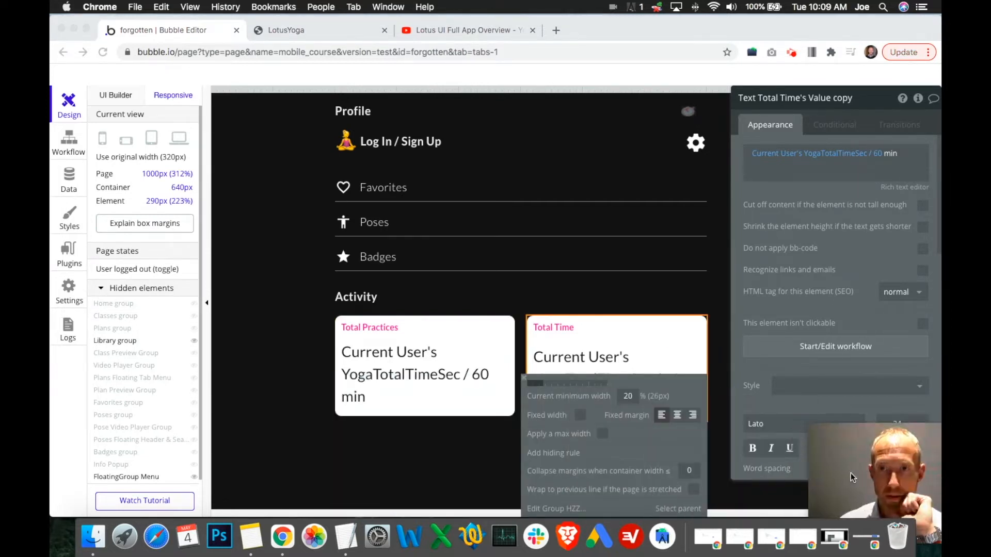
left_click(208, 300)
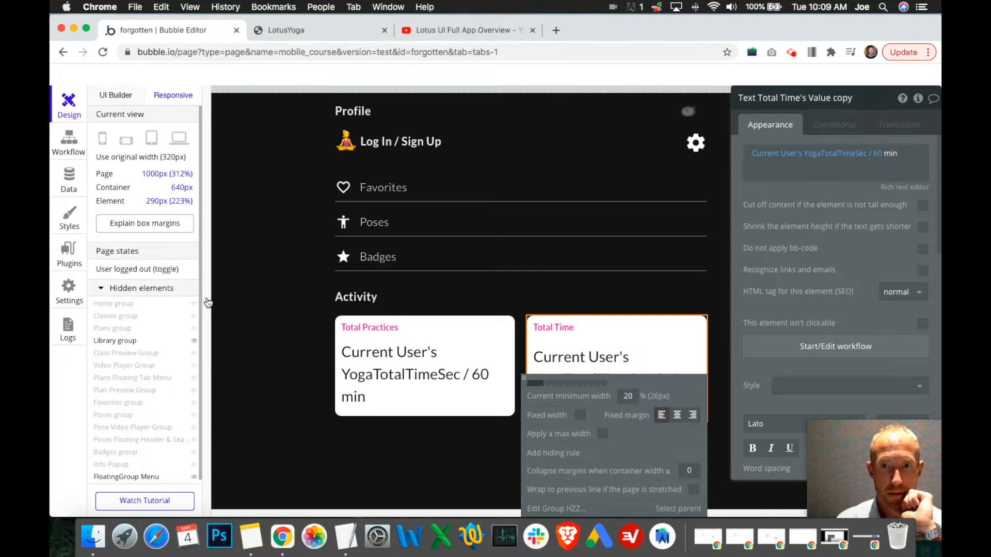
left_click(208, 305)
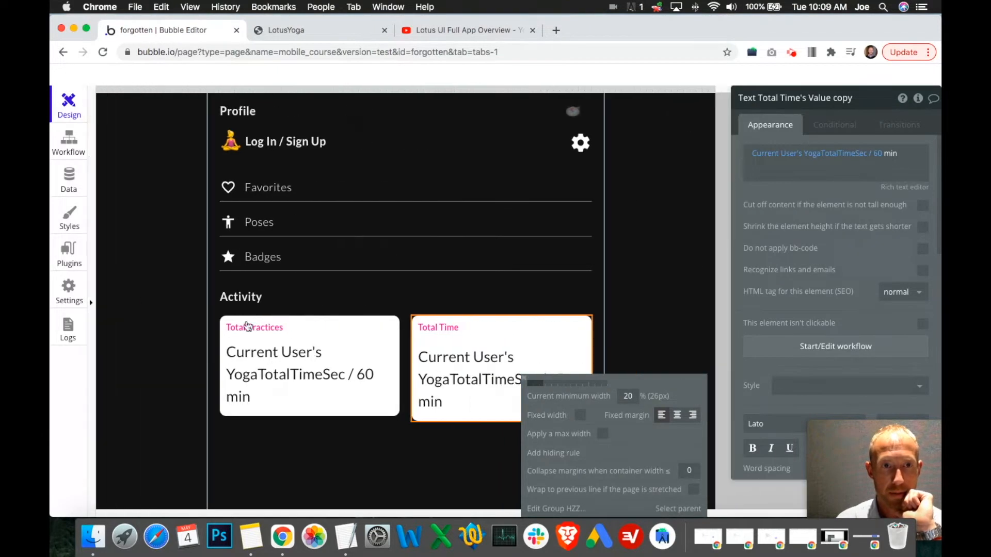
left_click(375, 415)
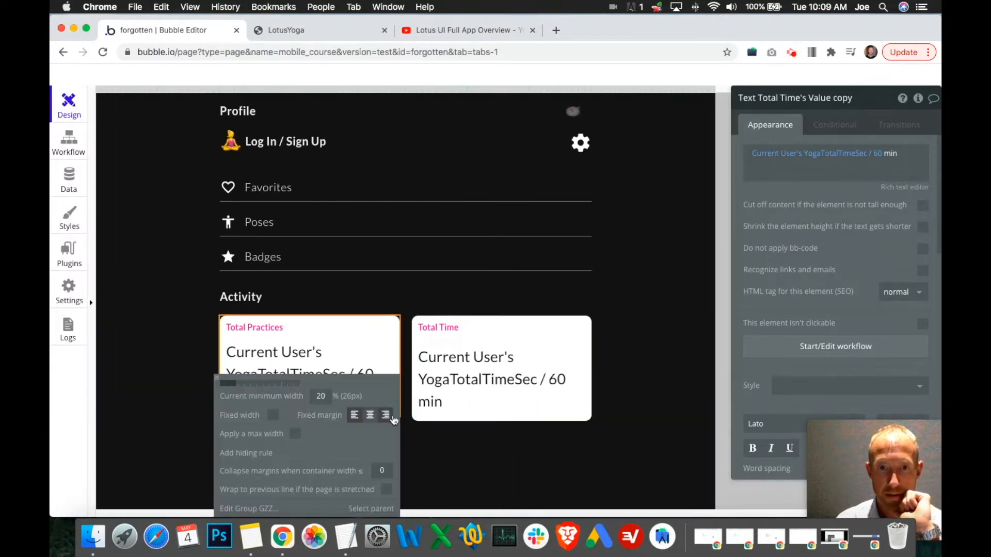
left_click(423, 421)
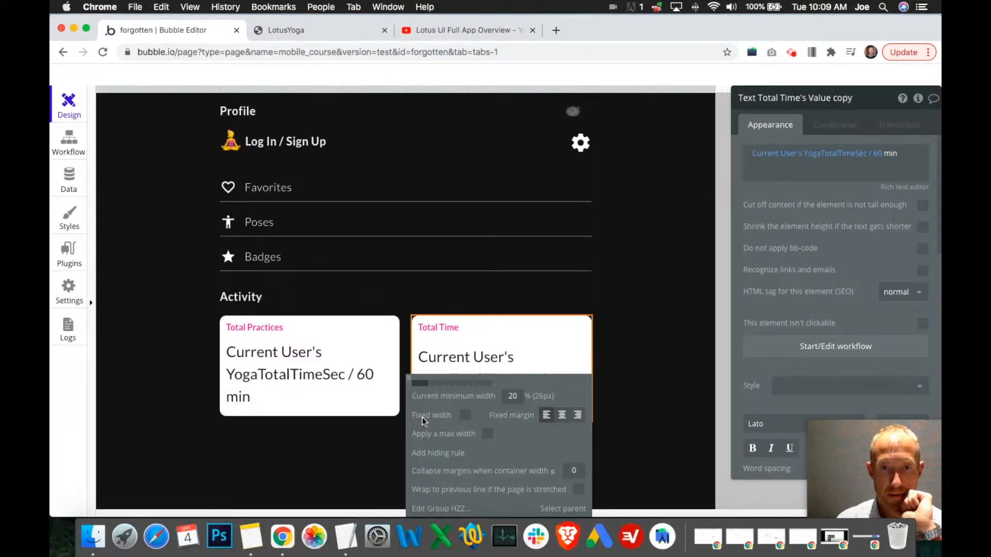
Set the Total Practices card's fixed margin to centered.
left_click(388, 417)
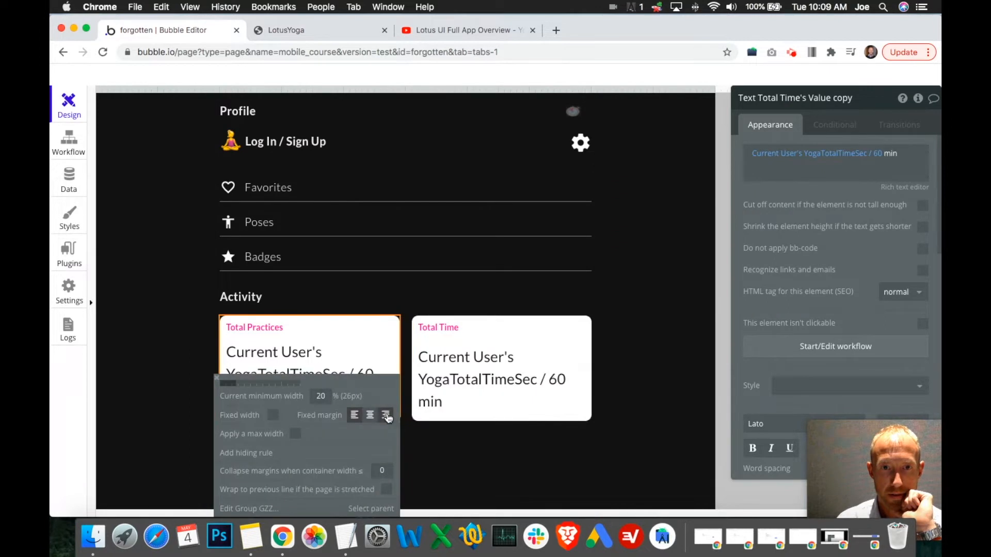
left_click(372, 417)
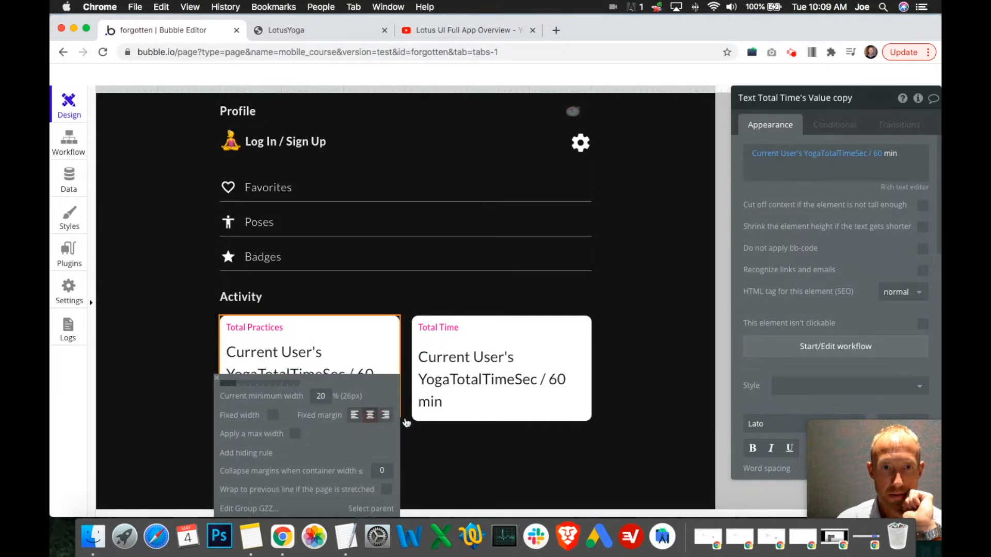
left_click(430, 421)
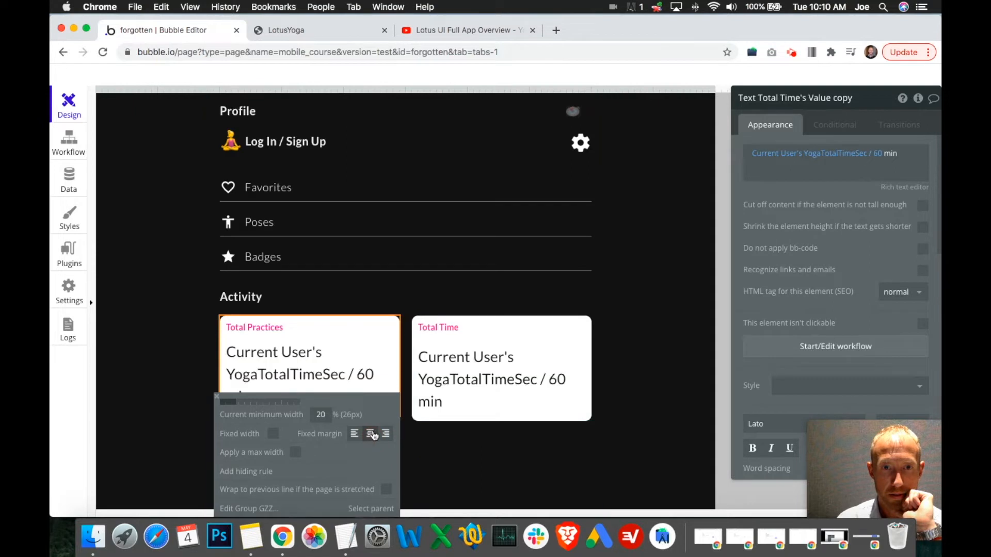
Compare the responsive settings of the Total Practices card and title with those of the Total Time title.
left_click(446, 447)
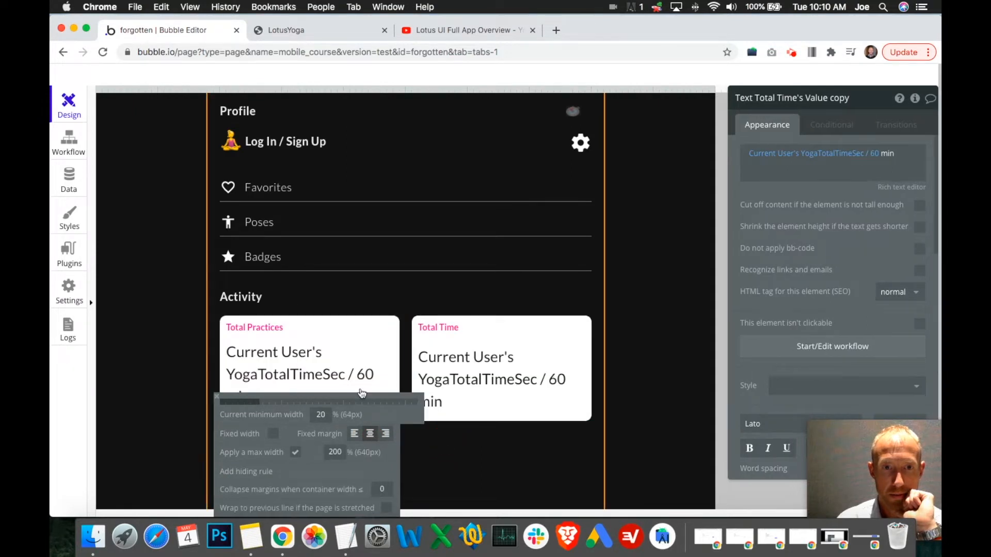
left_click(393, 336)
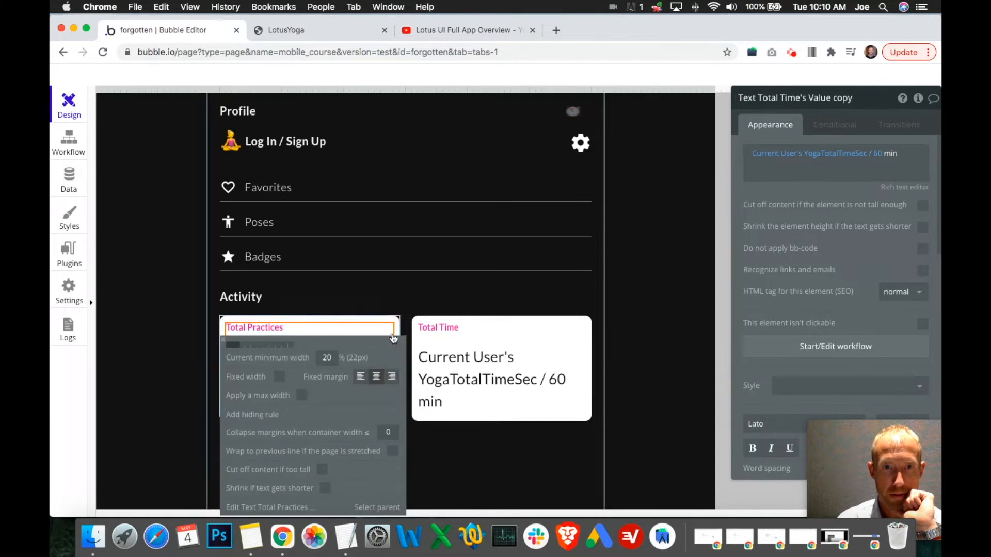
left_click(397, 333)
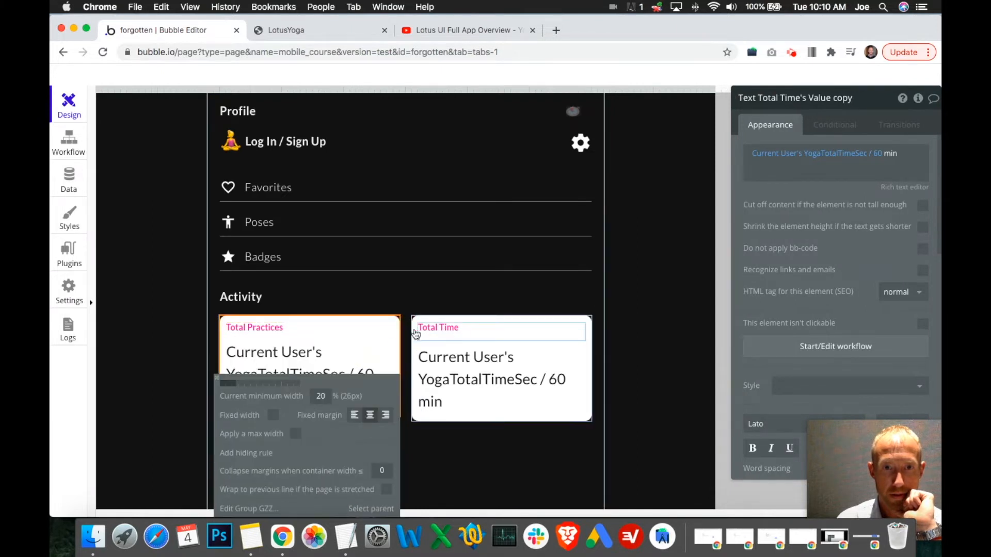
left_click(396, 336)
left_click(442, 334)
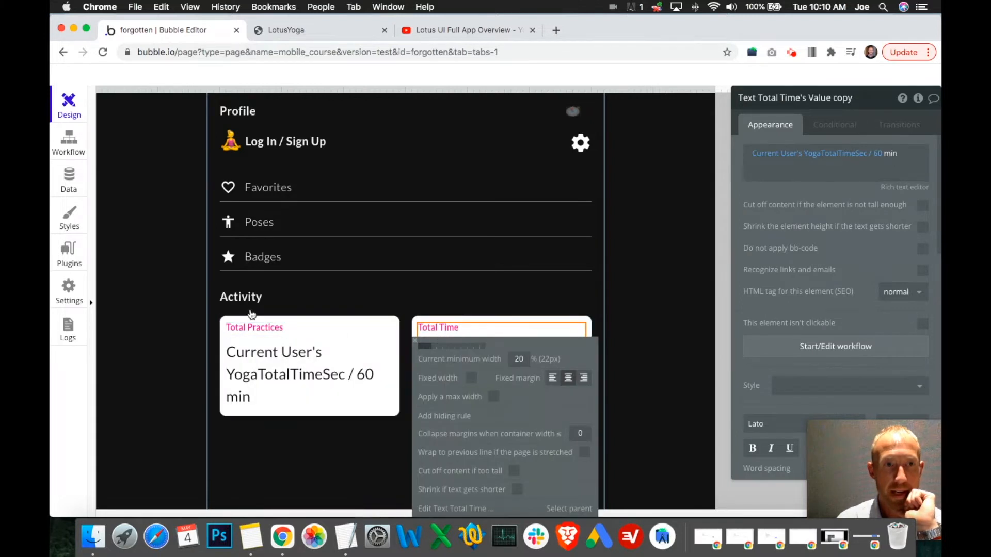
left_click(371, 349)
left_click(458, 341)
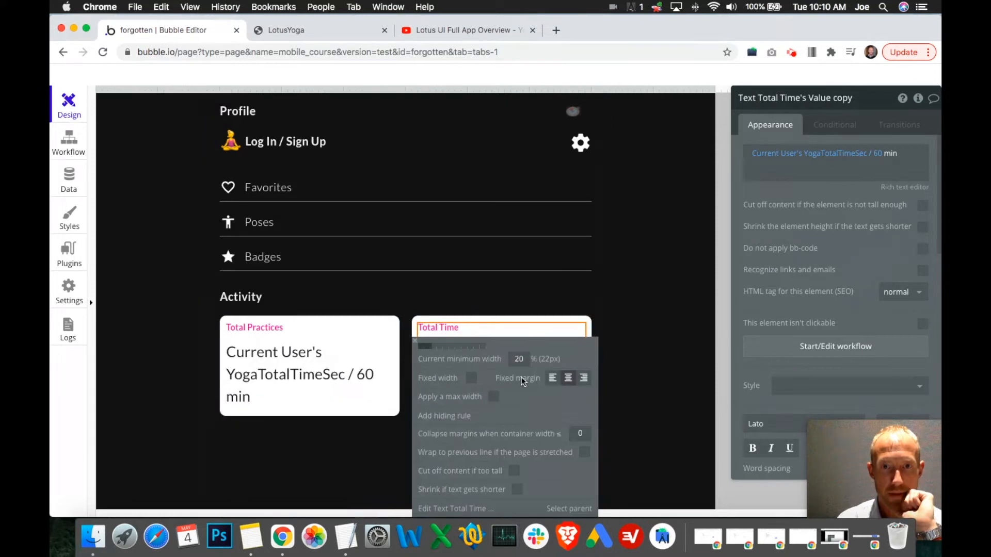
left_click(627, 372)
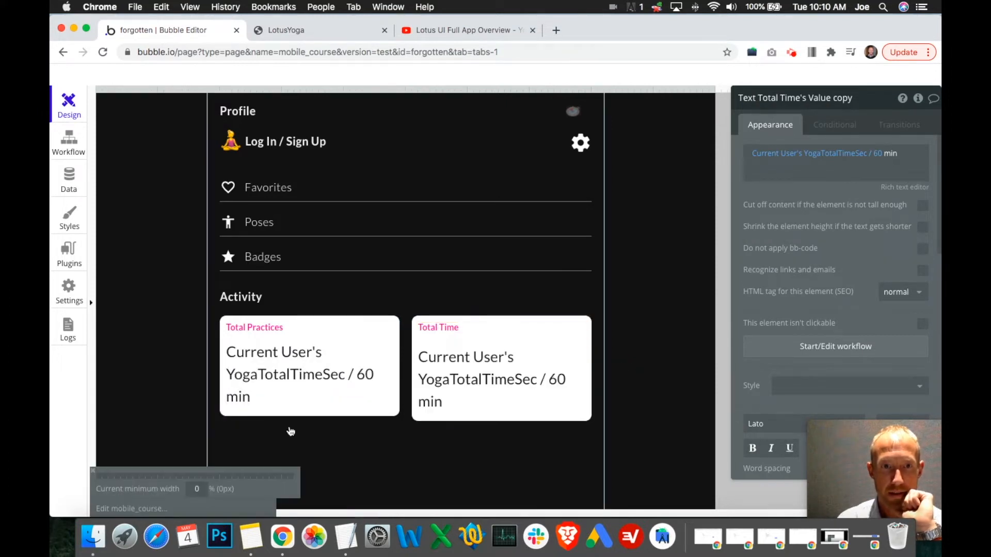
Return to the UI builder and compare the minimum width, size and position settings of the Total Practices and Total Time titles.
left_click(95, 225)
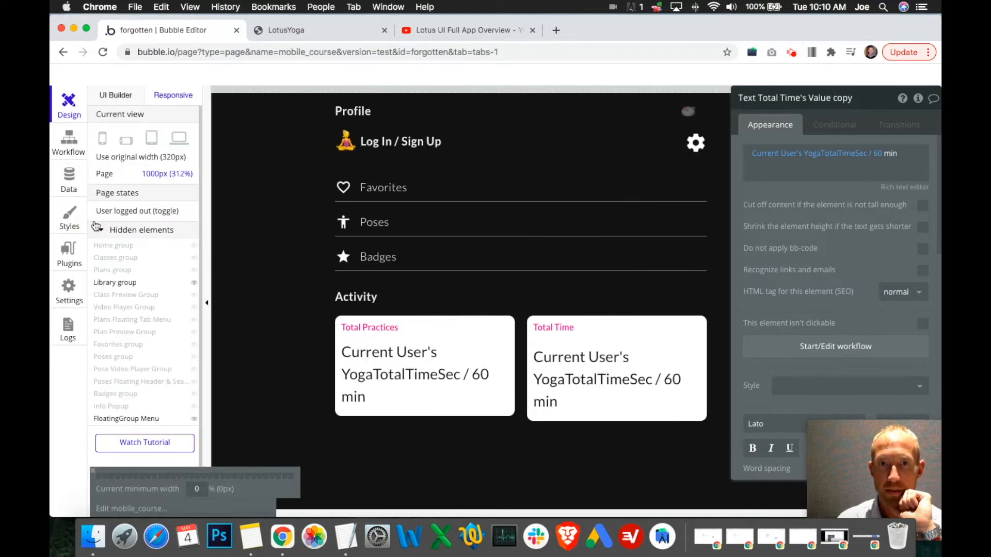
left_click(113, 95)
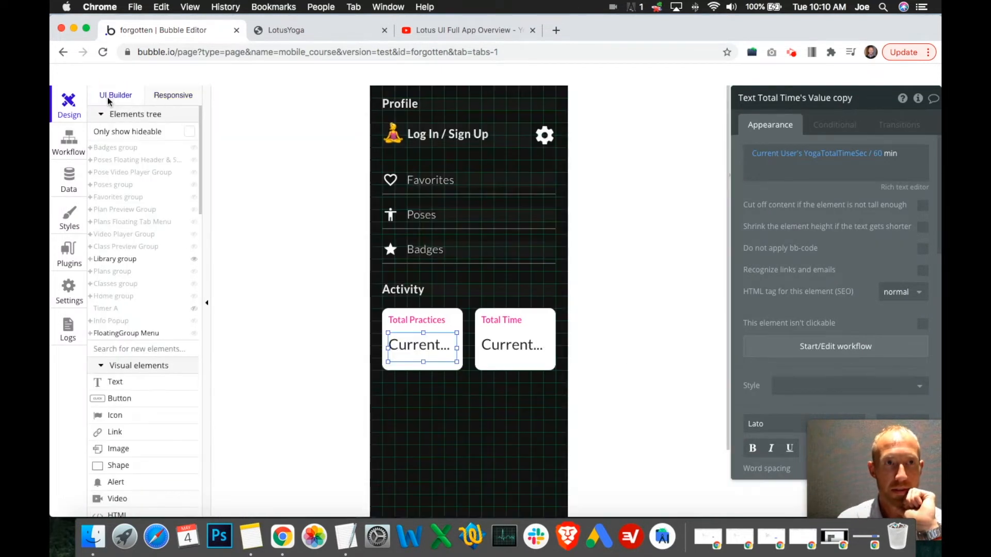
left_click(424, 319)
left_click(426, 320)
scroll(805, 341, "down", 10)
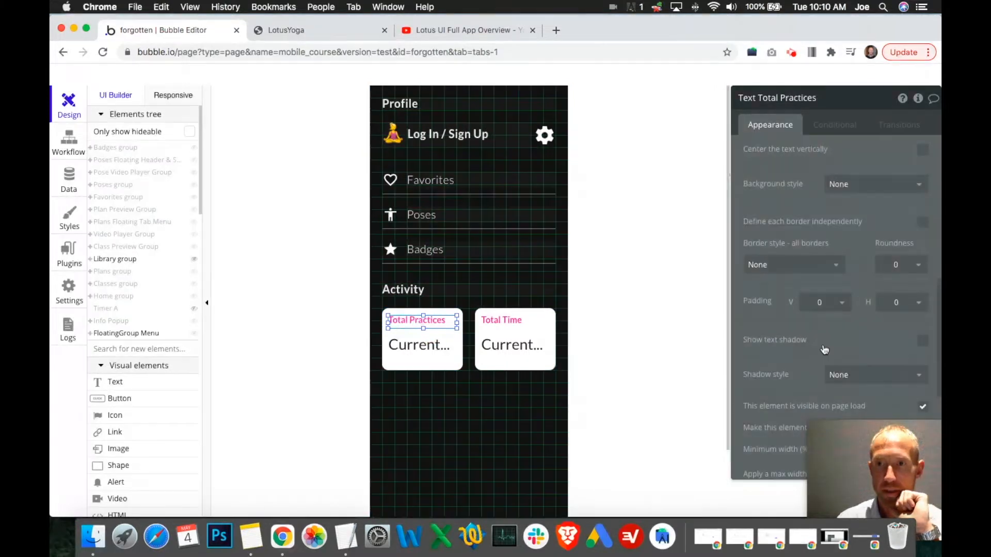
left_click(519, 325)
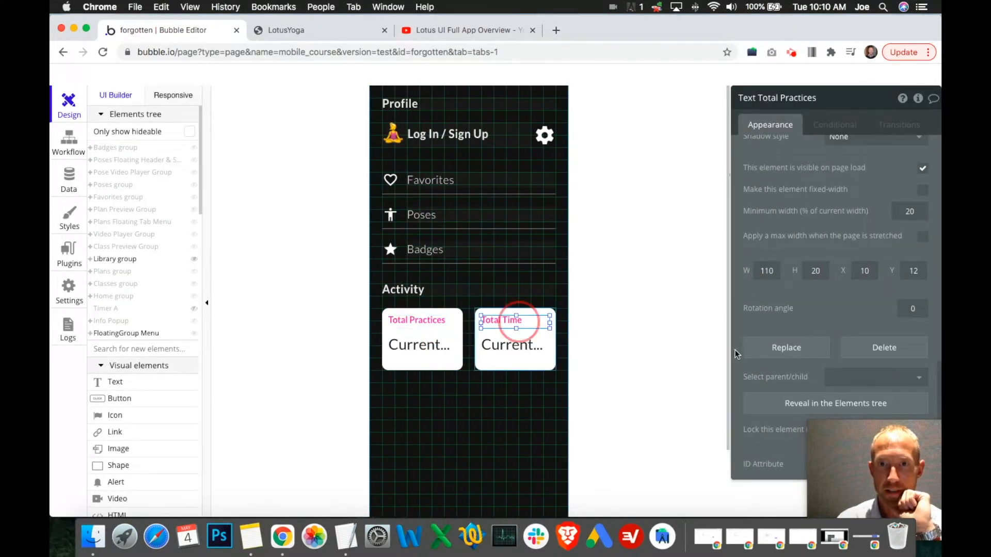
left_click(809, 271)
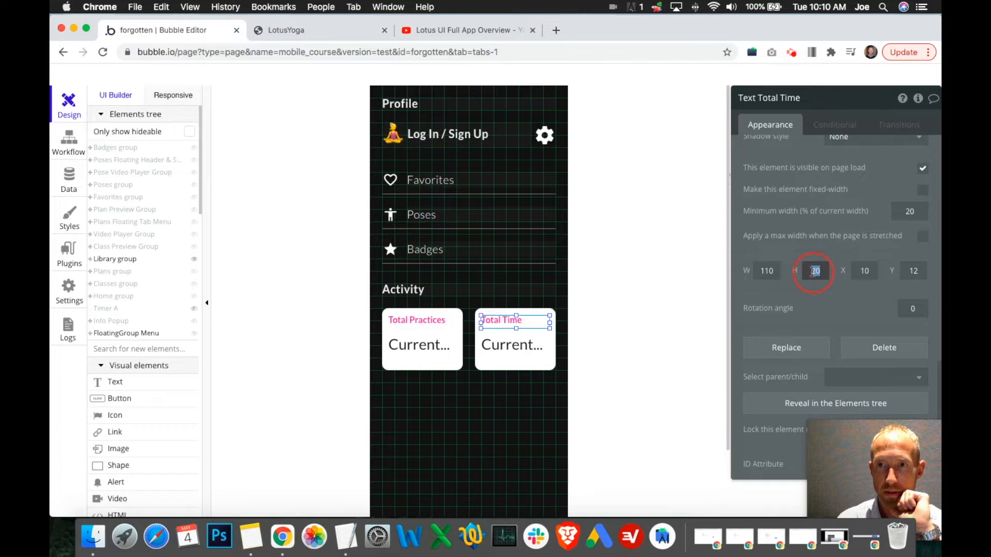
scroll(892, 312, "up", 5)
scroll(892, 311, "down", 3)
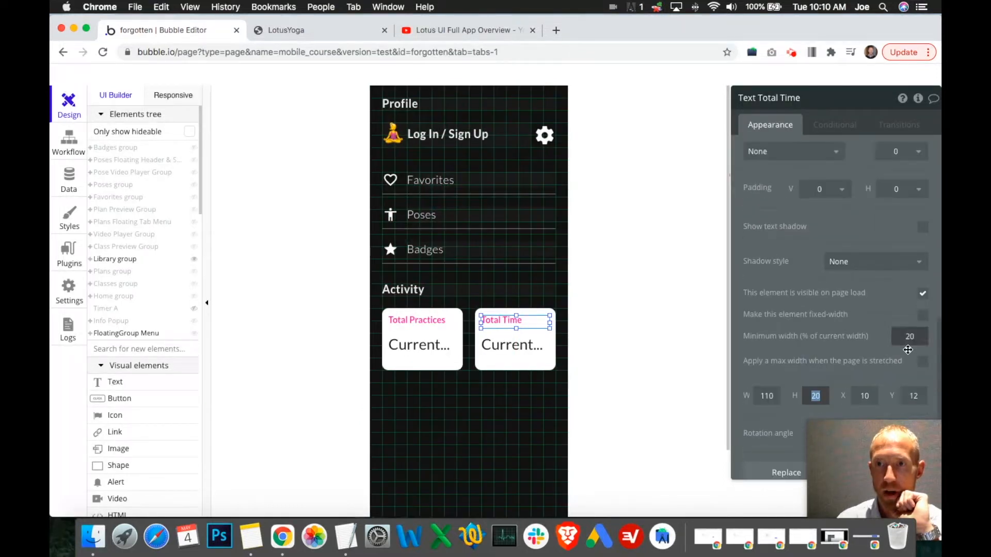
Compare the font, alignment and spacing settings of the Total Practices and Total Time titles.
left_click(429, 319)
left_click(508, 322)
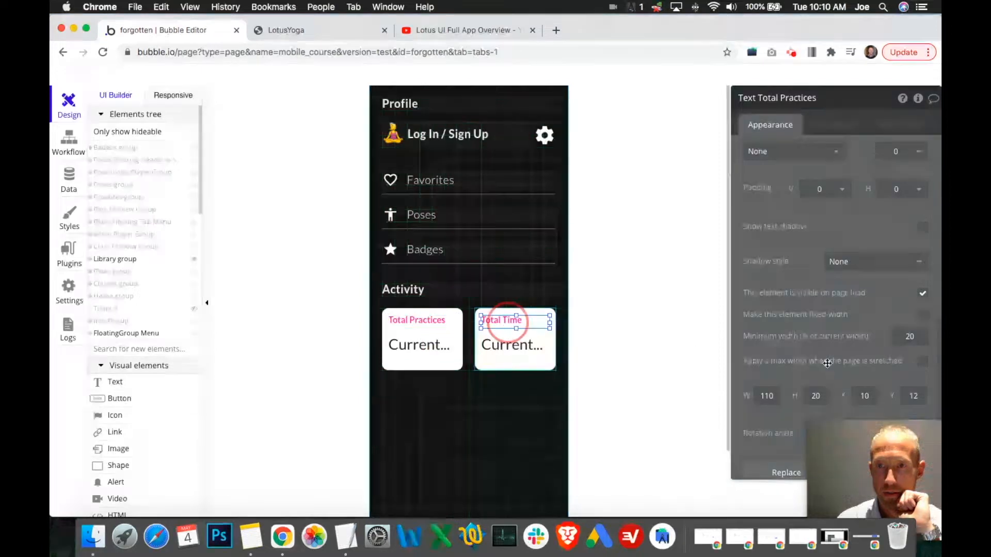
scroll(871, 361, "up", 5)
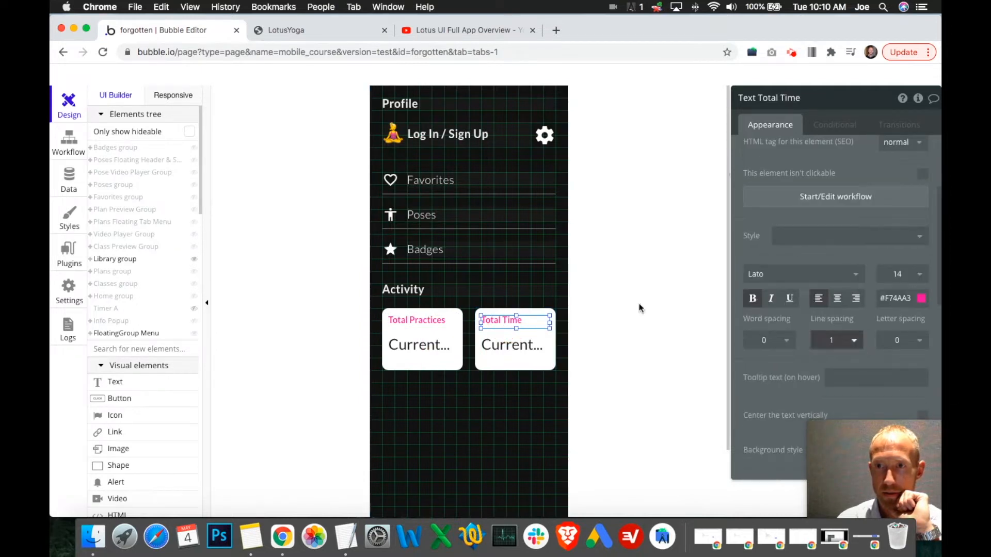
left_click(421, 321)
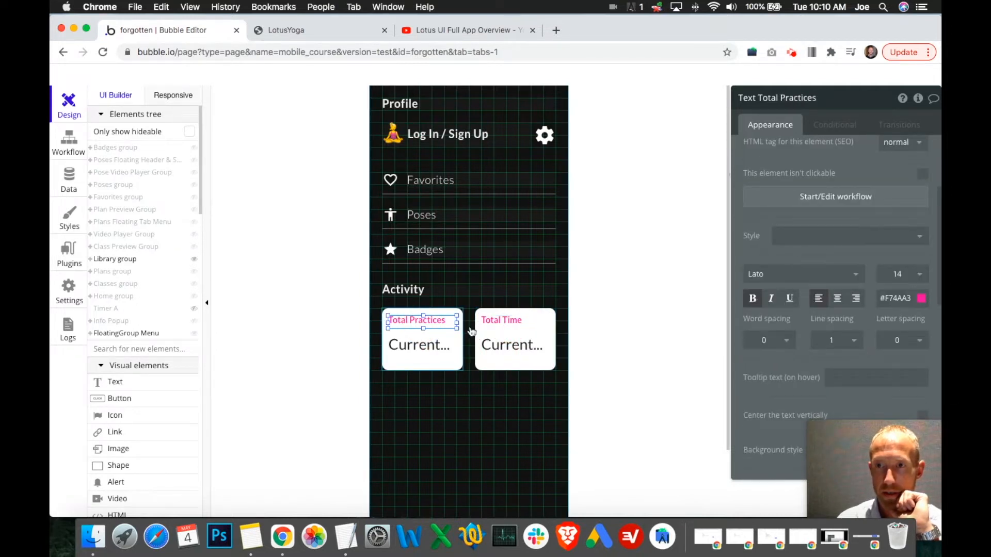
left_click(501, 321)
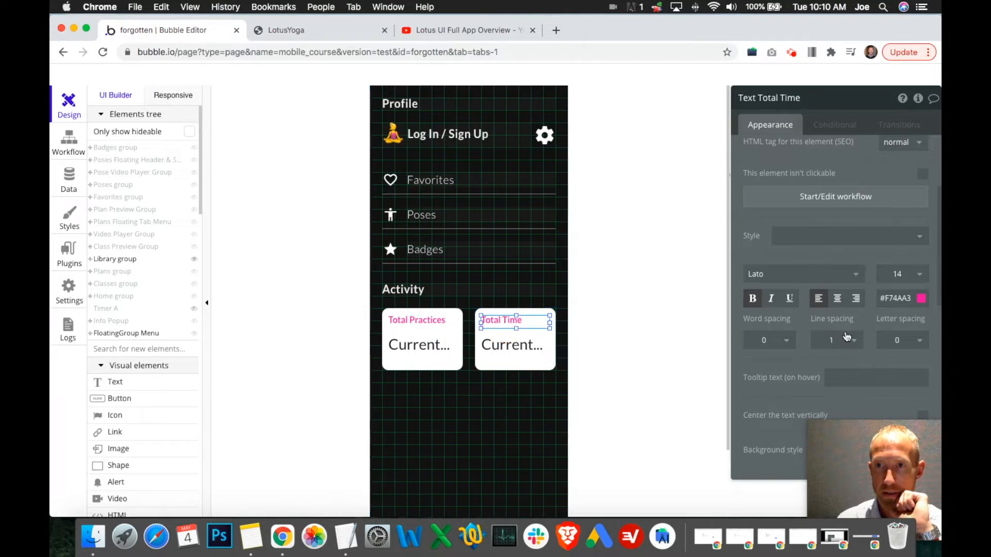
scroll(846, 336, "up", 3)
Check both card titles for stray trailing characters, leaving the texts as "Total Time" and "Total Practices".
triple_click(778, 155)
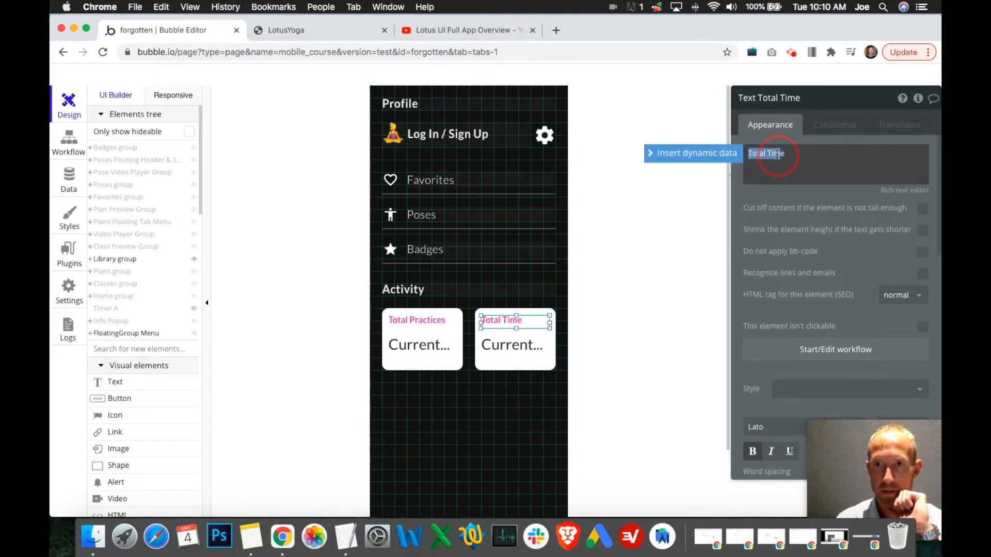
left_click(780, 170)
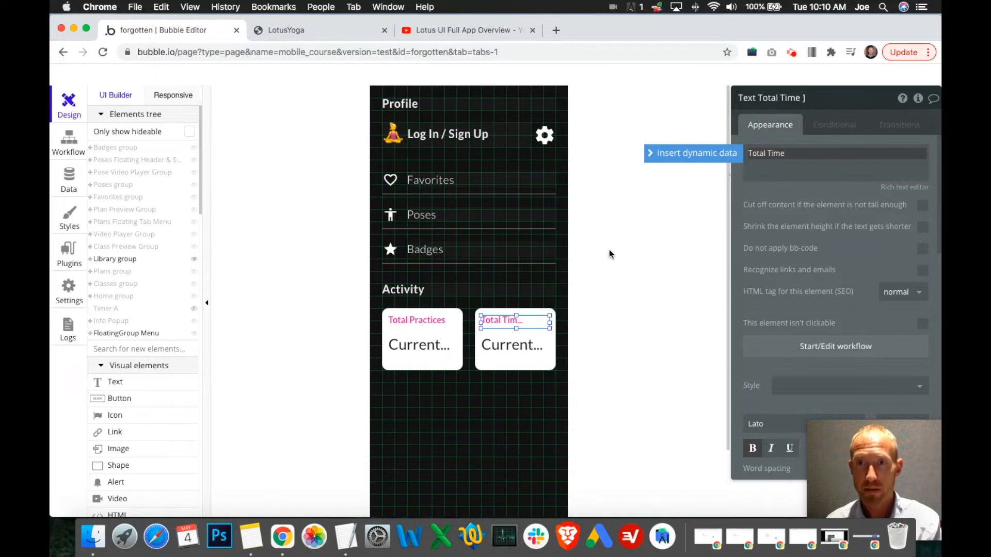
left_click(431, 324)
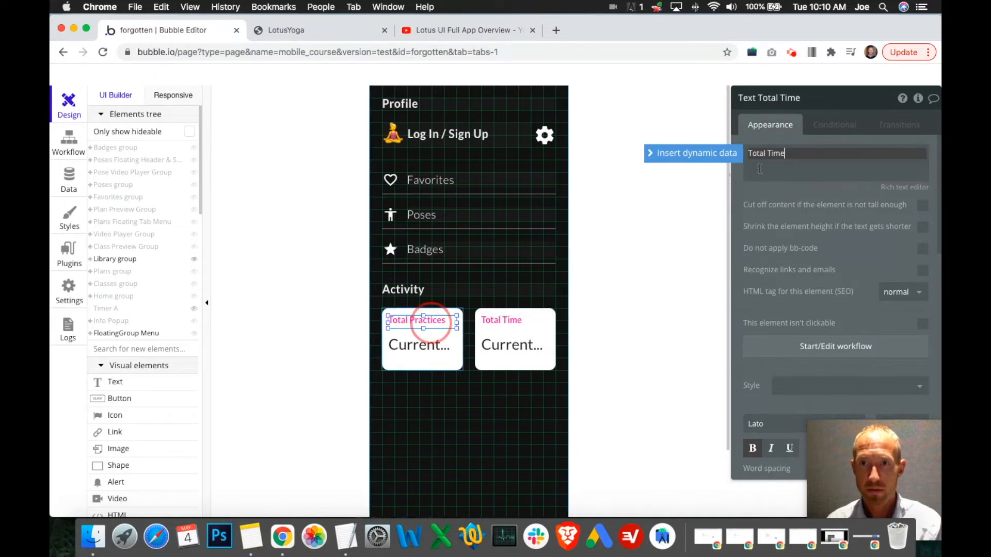
triple_click(815, 157)
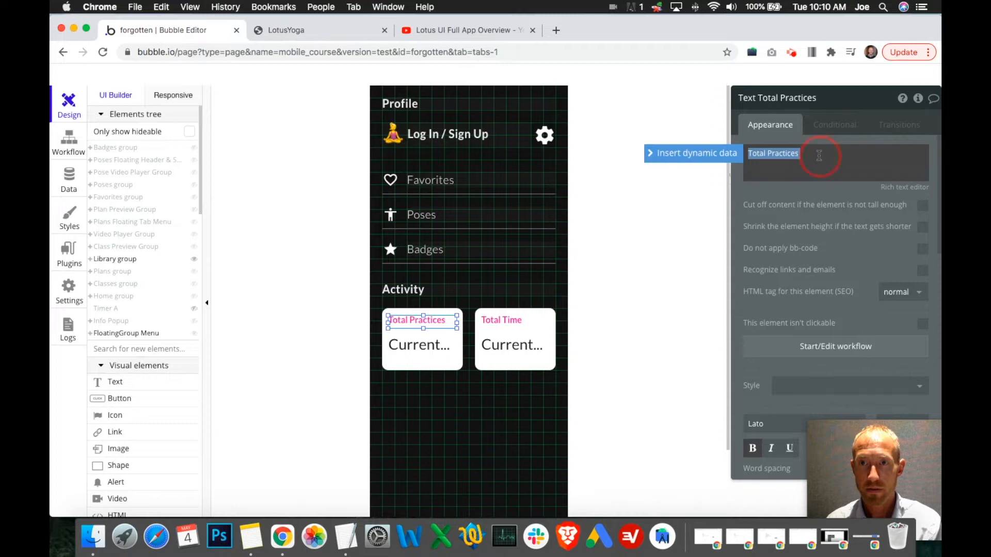
left_click(819, 155)
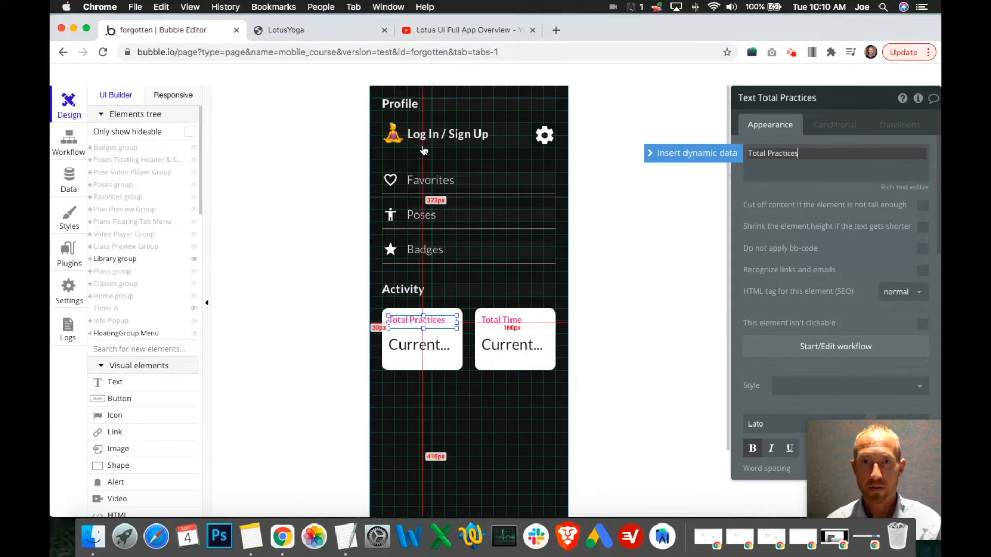
Reload the app preview to check the alignment of the activity cards, and compare both cards' value texts in the editor.
left_click(278, 30)
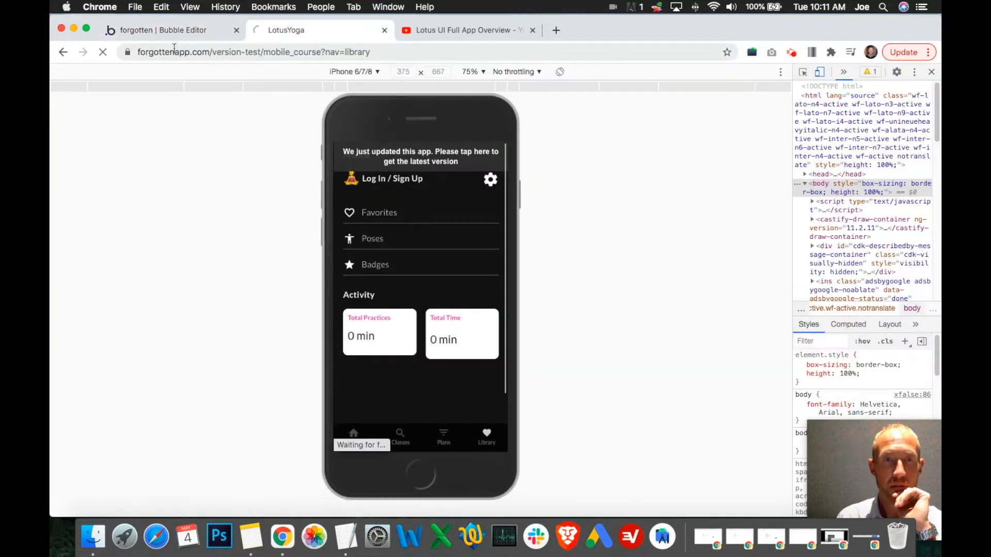
left_click(178, 30)
left_click(447, 358)
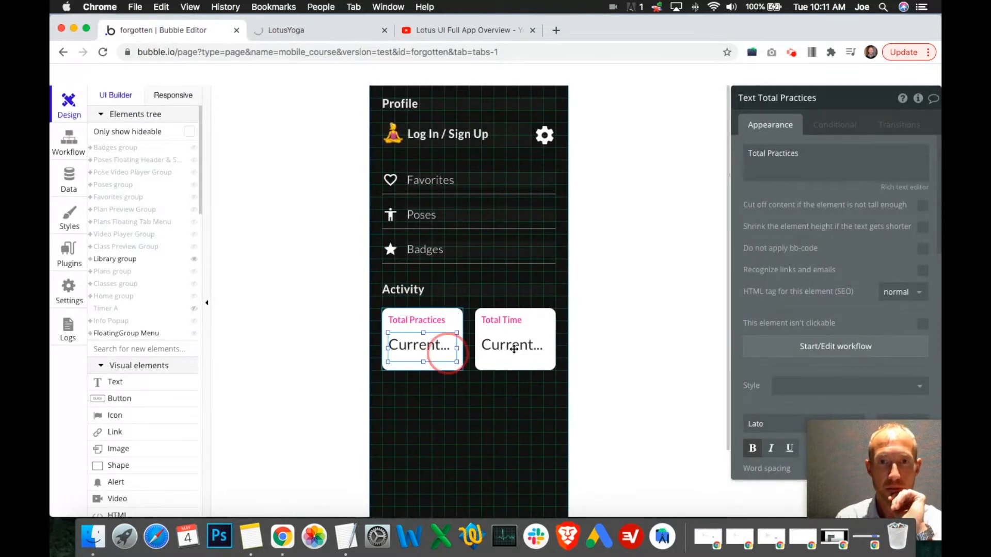
left_click(515, 349)
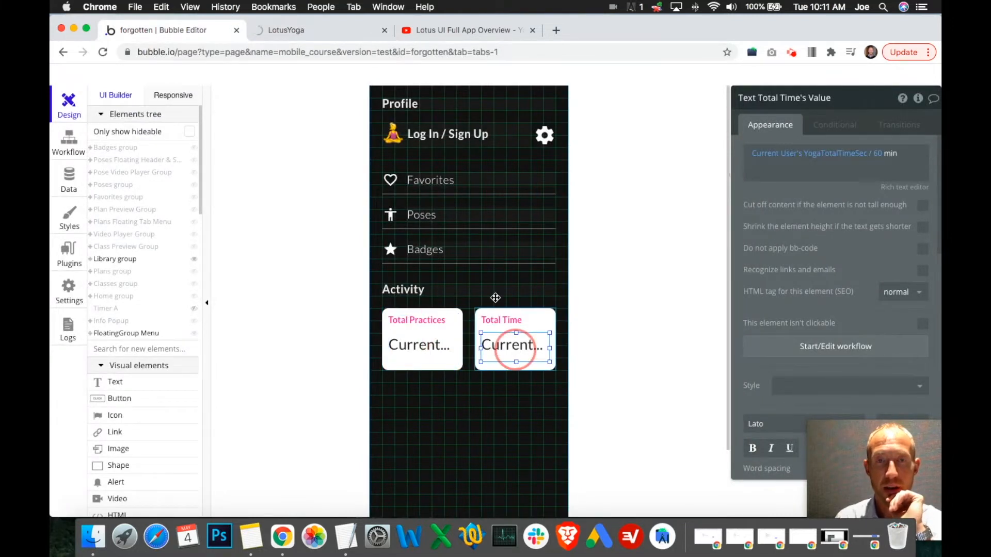
left_click(327, 35)
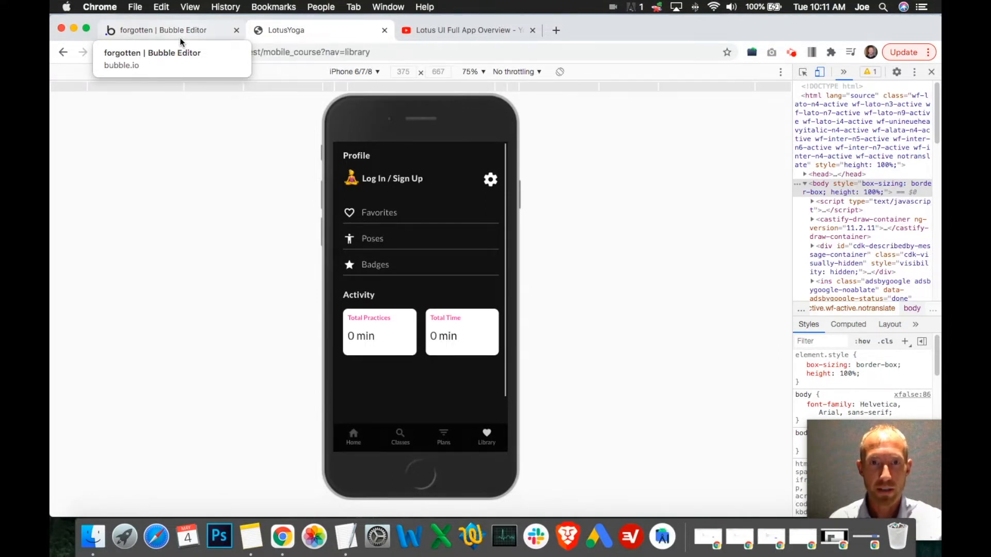
Clear the YogaTotalTimeSec / 60 expression and the "min" unit from the Total Practices card's value text.
left_click(179, 38)
left_click(440, 343)
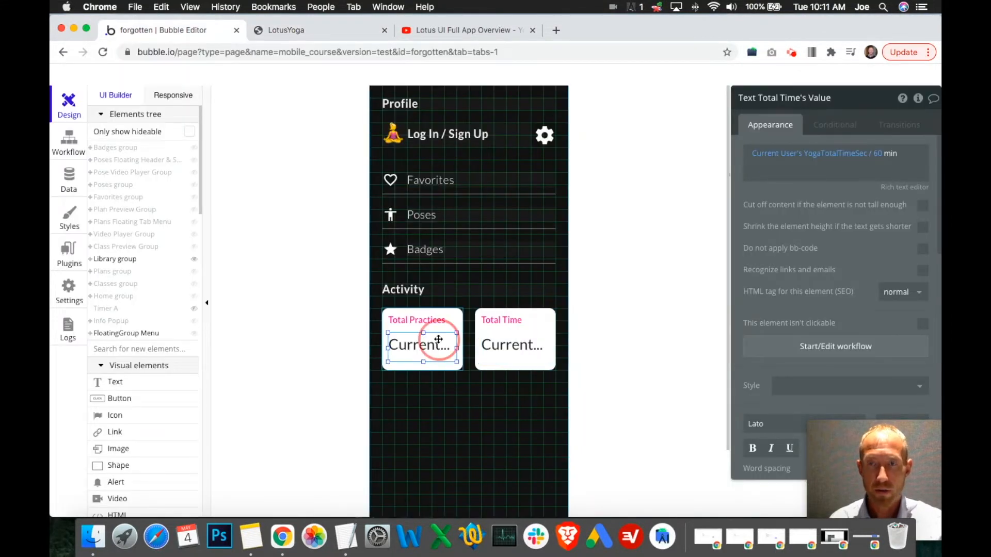
double_click(892, 153)
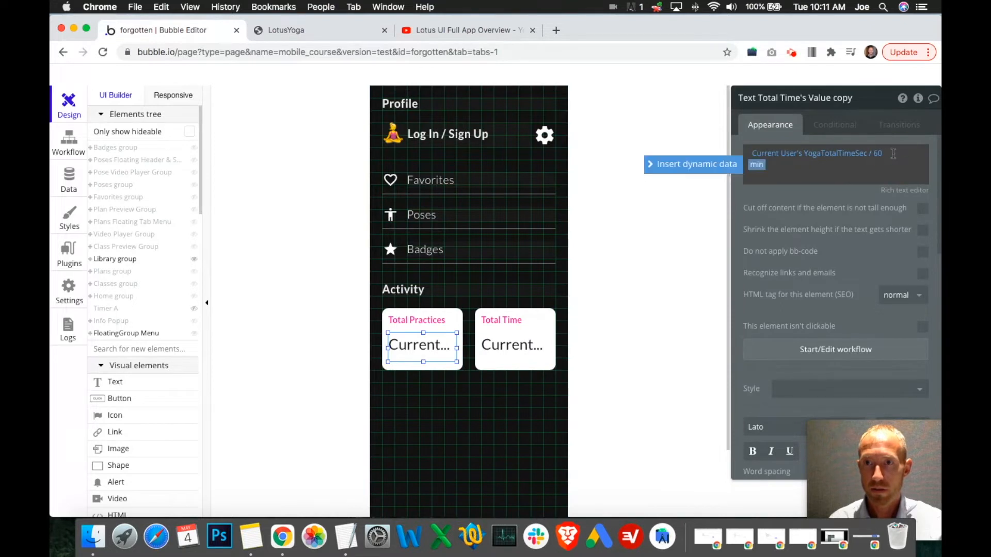
key("BackSpace")
key("BackSpace")
key("BackSpace")
key("BackSpace")
key("BackSpace")
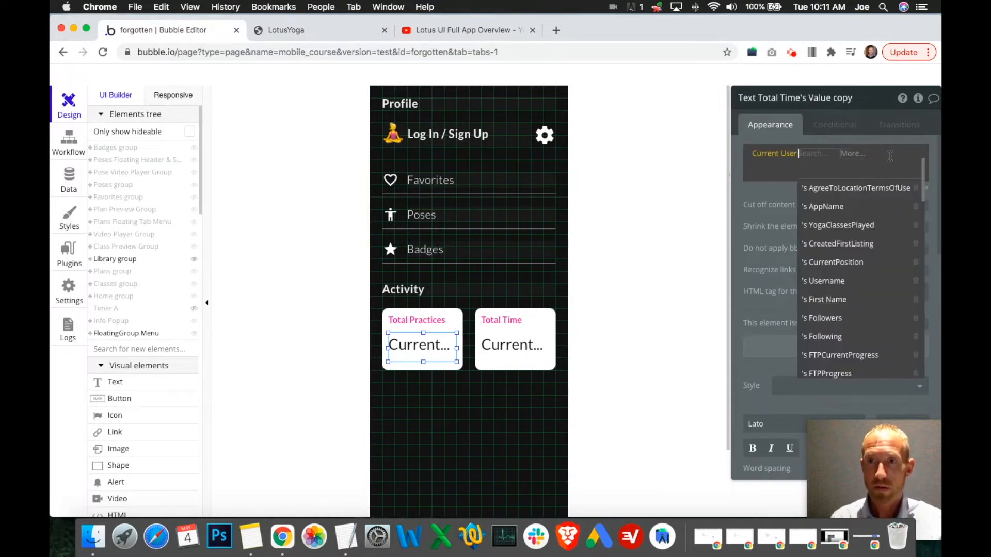
key("BackSpace")
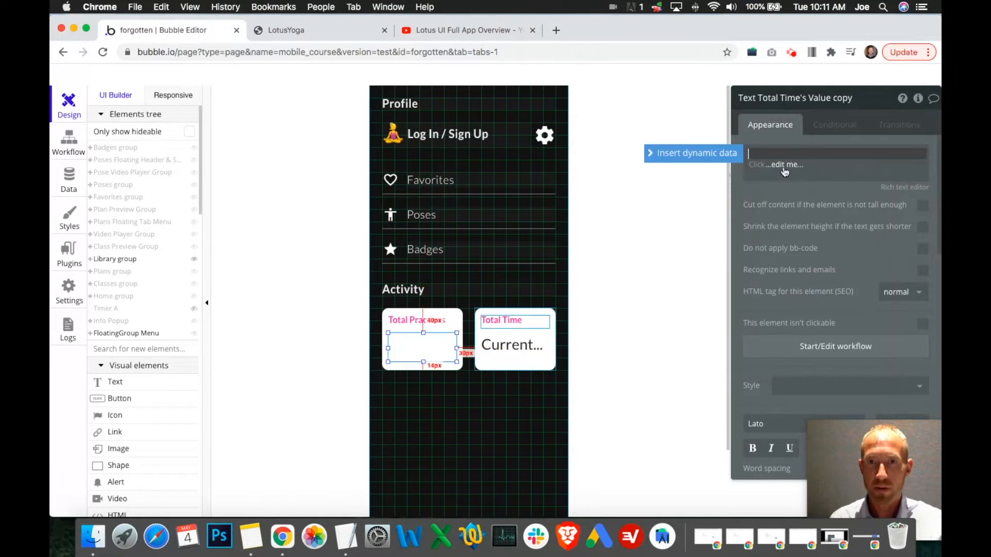
Set the Total Practices card's value to the dynamic data Current User's YogaTotalClassesTaken followed by the text "class".
left_click(783, 167)
left_click(776, 157)
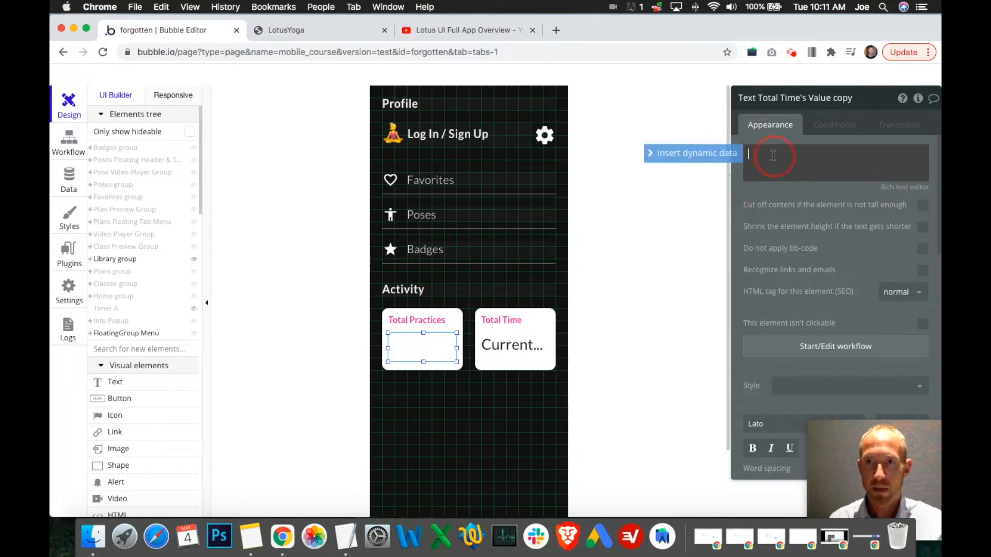
left_click(705, 162)
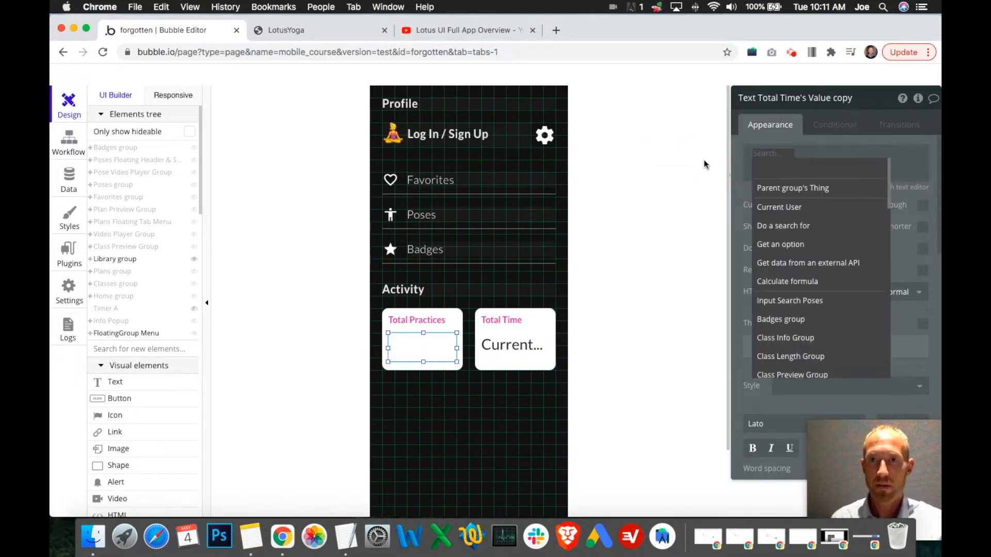
left_click(785, 207)
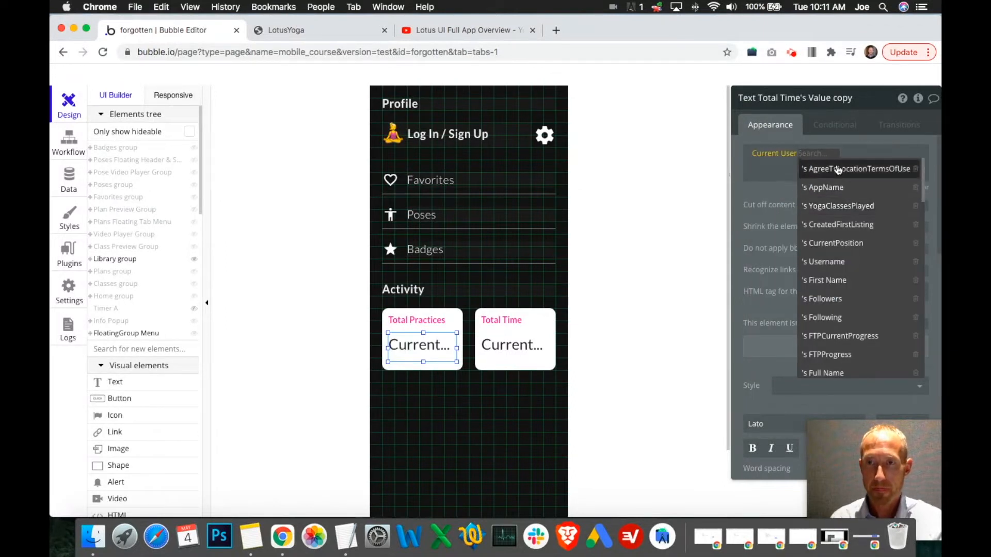
type("yog")
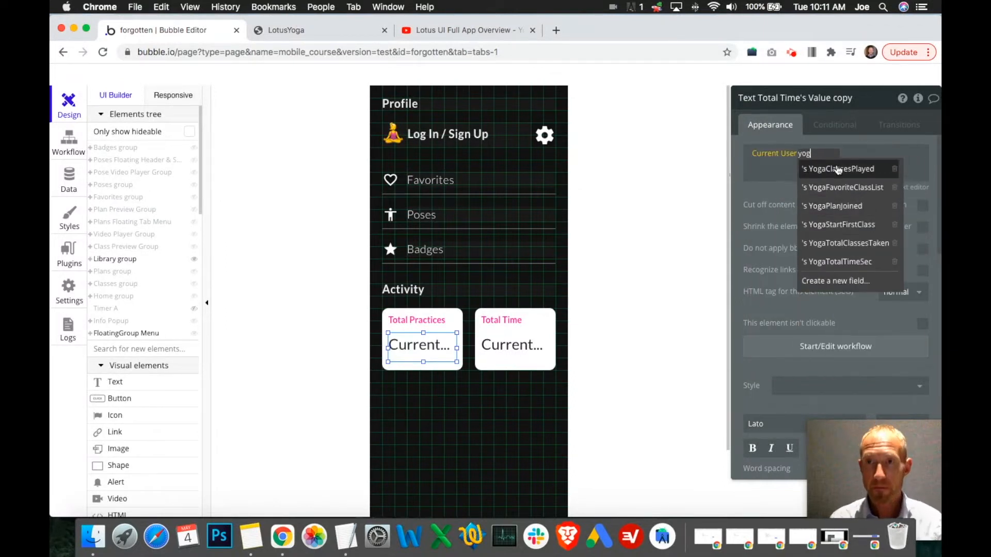
left_click(838, 243)
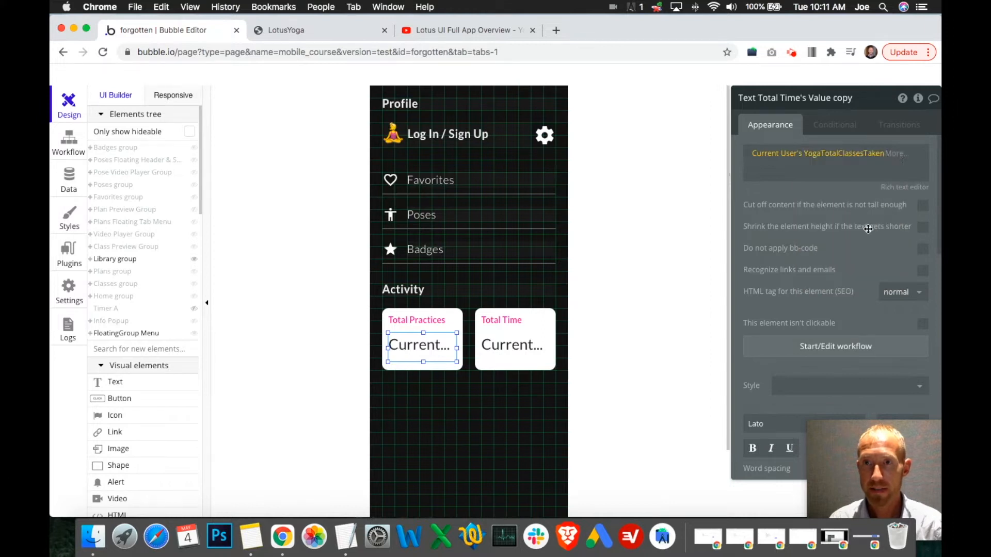
left_click(908, 161)
type("class")
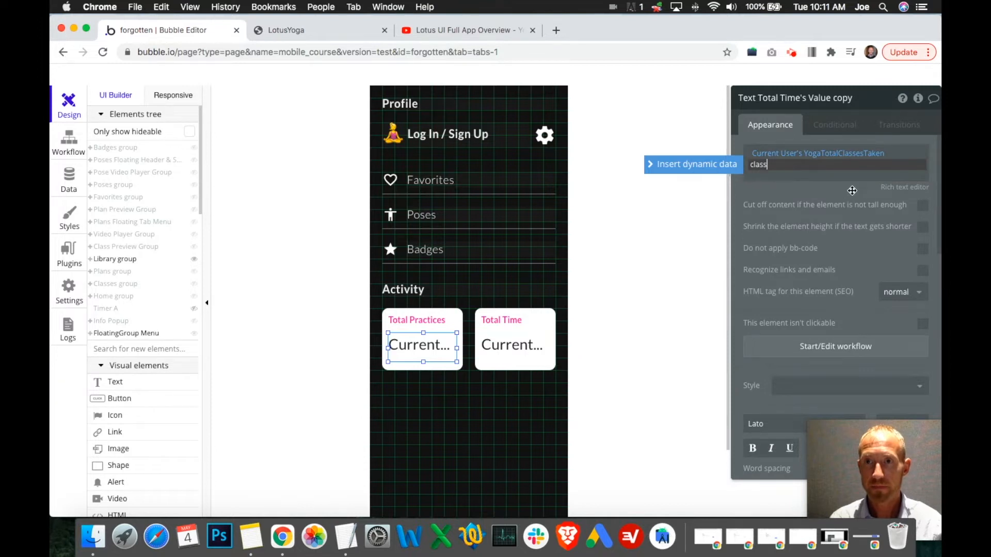
Reload the LotusYoga app preview to check the new value on the Total Practices card.
left_click(845, 197)
left_click(364, 33)
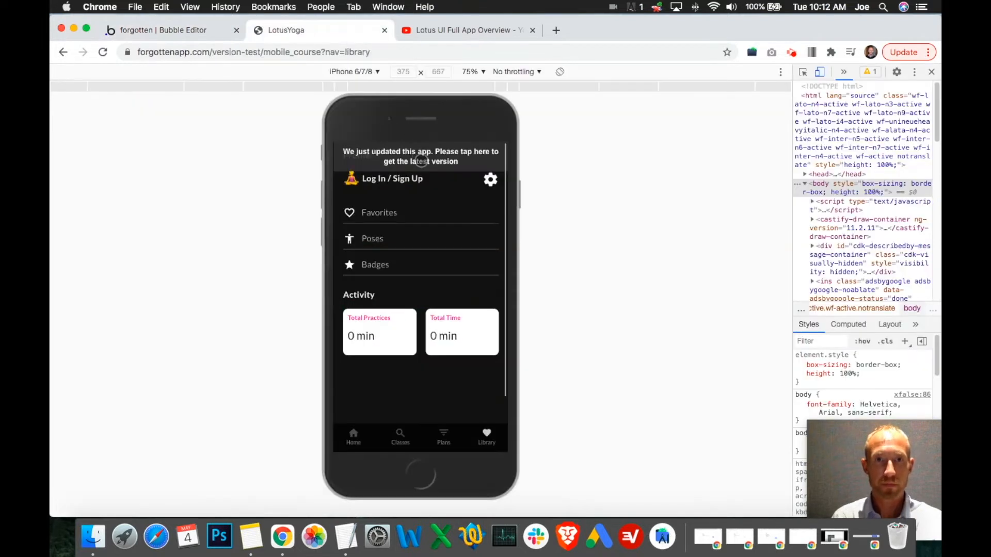
left_click(421, 161)
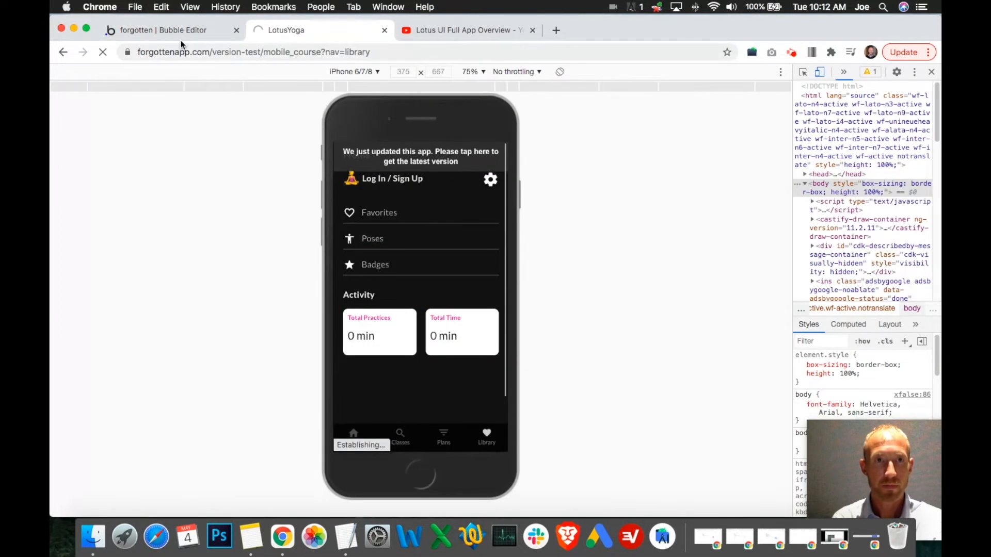
left_click(195, 31)
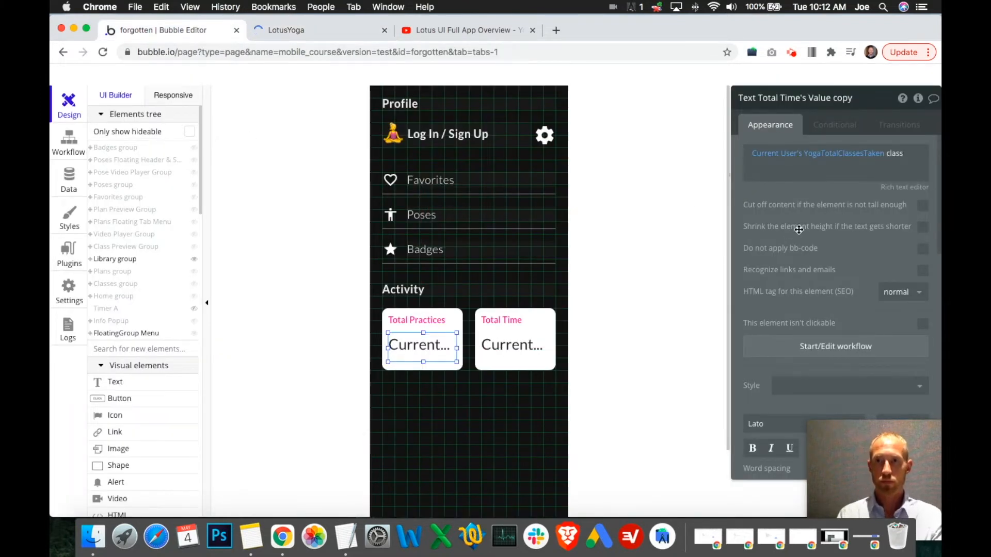
left_click(305, 30)
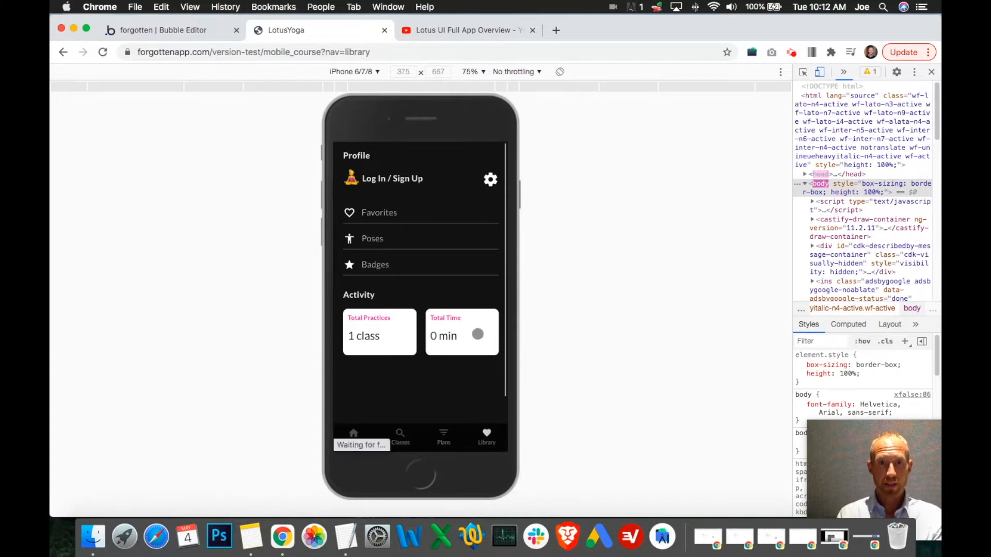
Compare the preview's activity cards with the Lotus UI Full App Overview video.
left_click(431, 32)
left_click(328, 30)
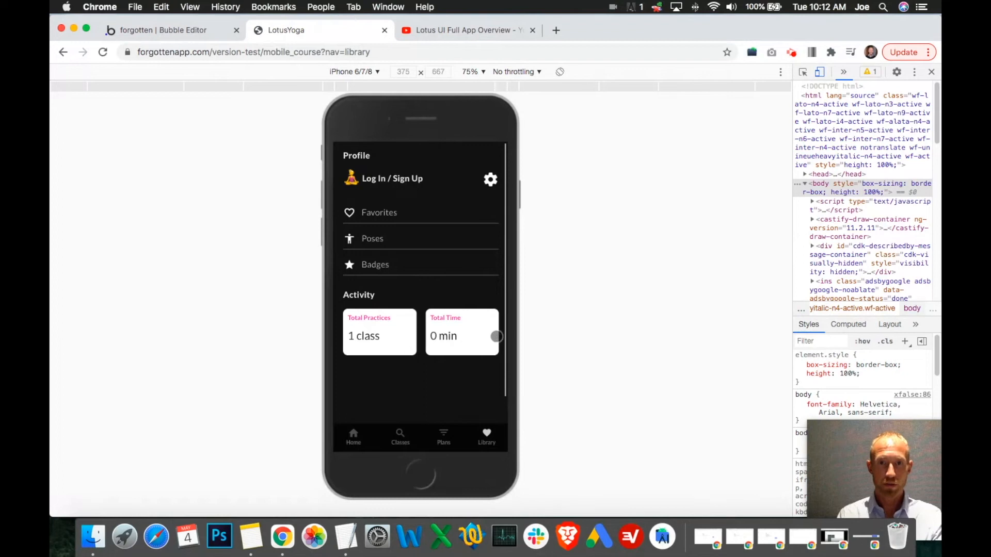
left_click(479, 28)
left_click(337, 34)
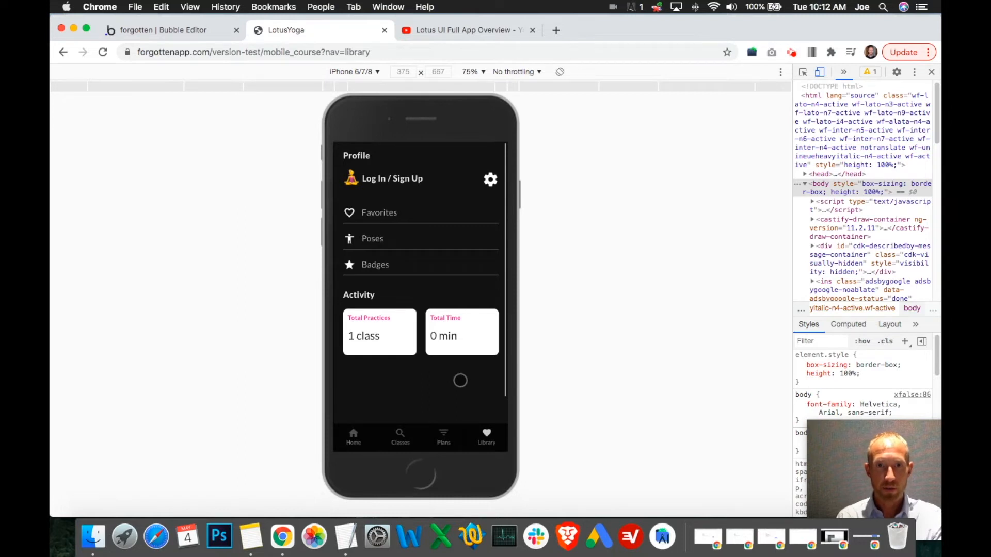
In the Bubble editor, make the Total Practices card's value text not visible on page load.
left_click(155, 30)
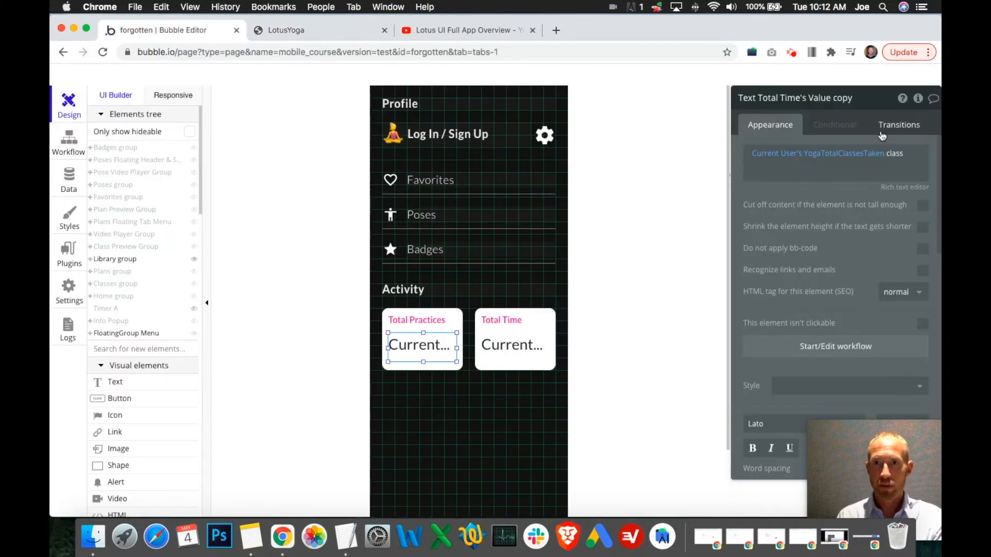
scroll(899, 296, "down", 5)
scroll(899, 296, "down", 5)
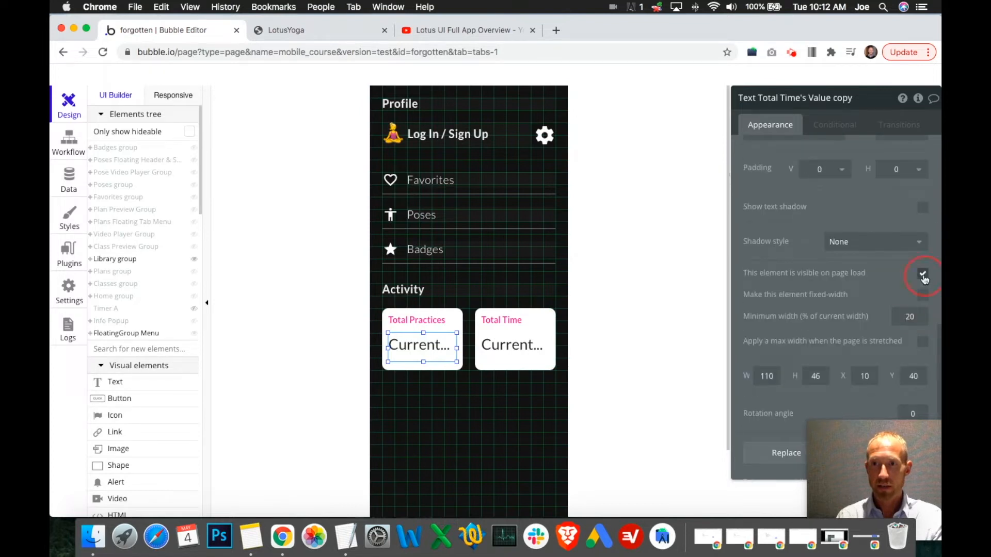
Add a condition to the Total Practices value text for when Current User's YogaTotalClassesTaken ≤ 1.
left_click(835, 125)
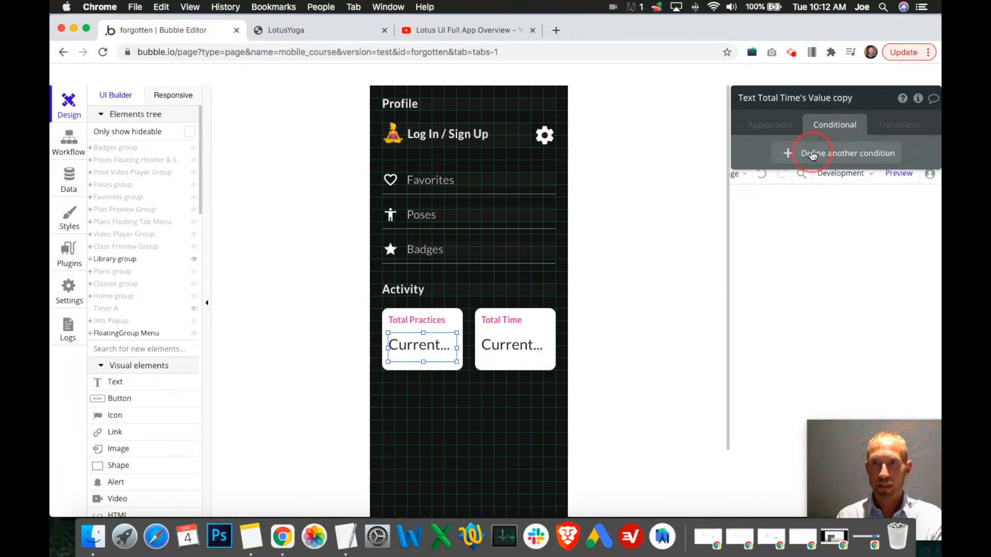
left_click(812, 154)
right_click(784, 160)
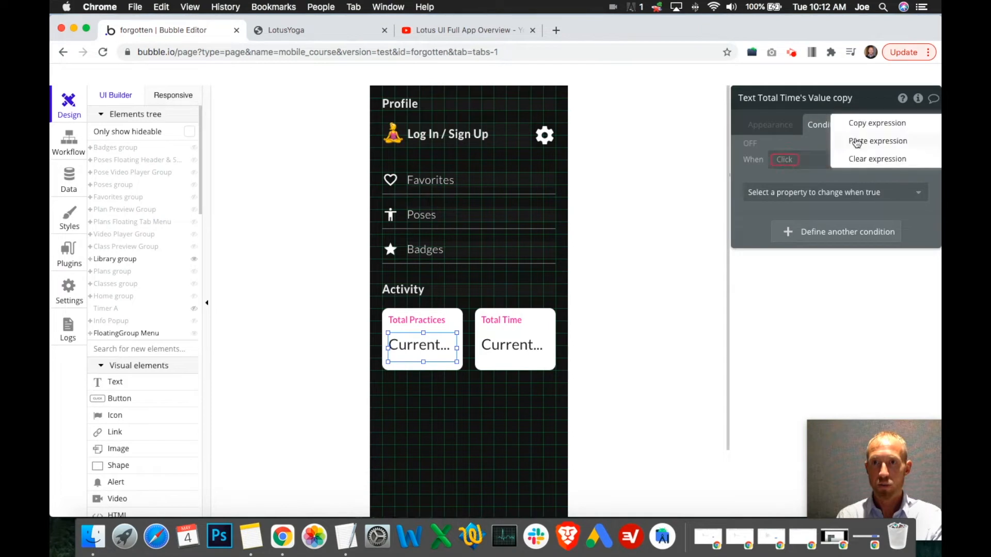
left_click(789, 160)
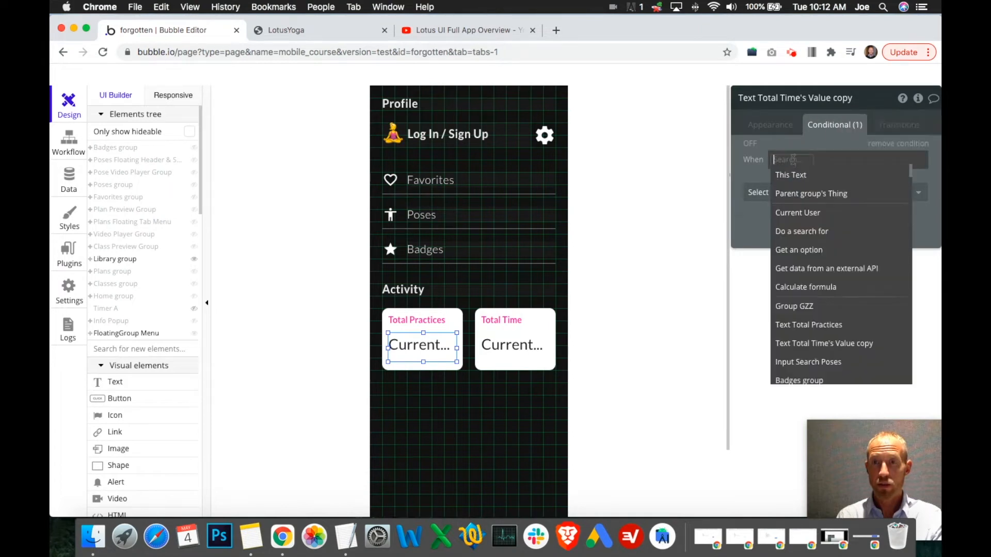
left_click(816, 210)
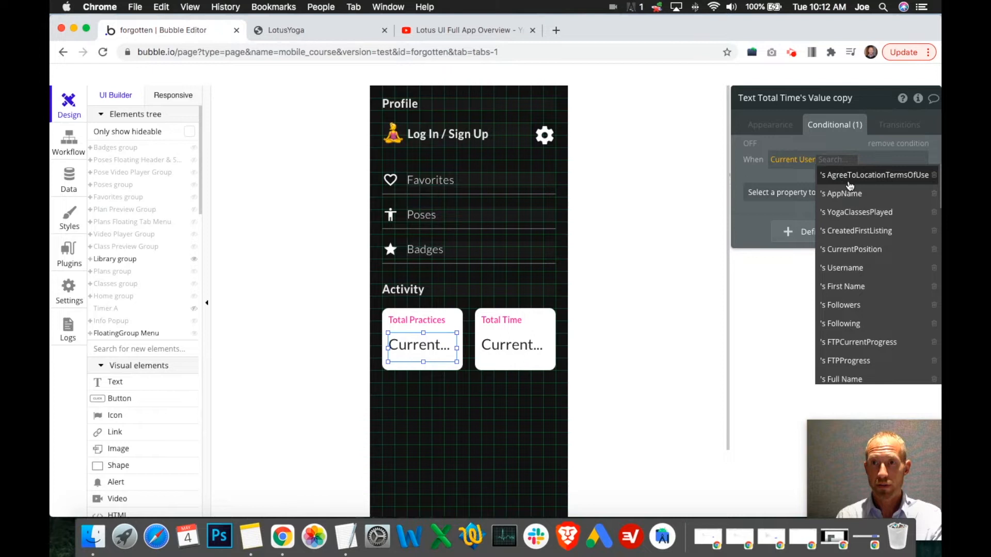
type("yog")
left_click(867, 252)
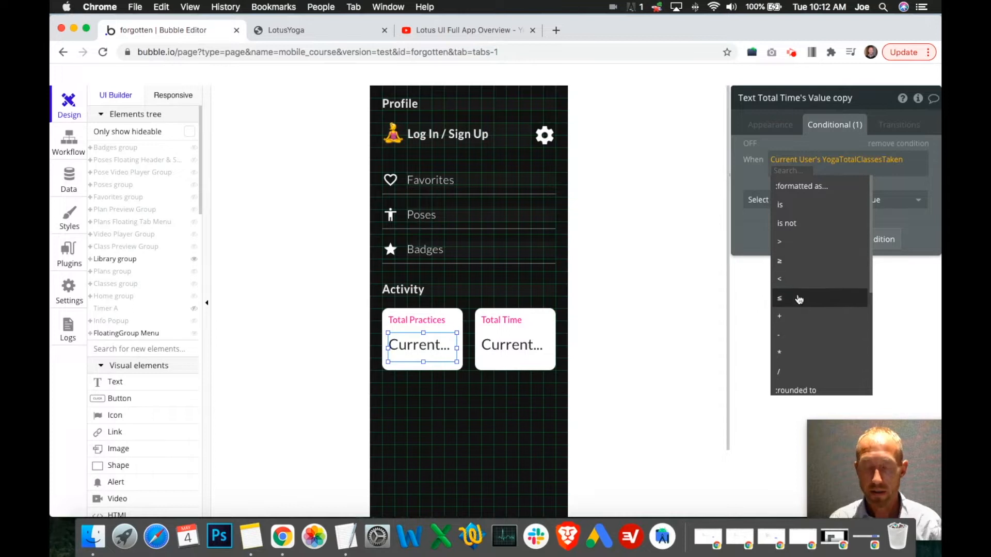
left_click(799, 299)
type("1")
left_click(743, 178)
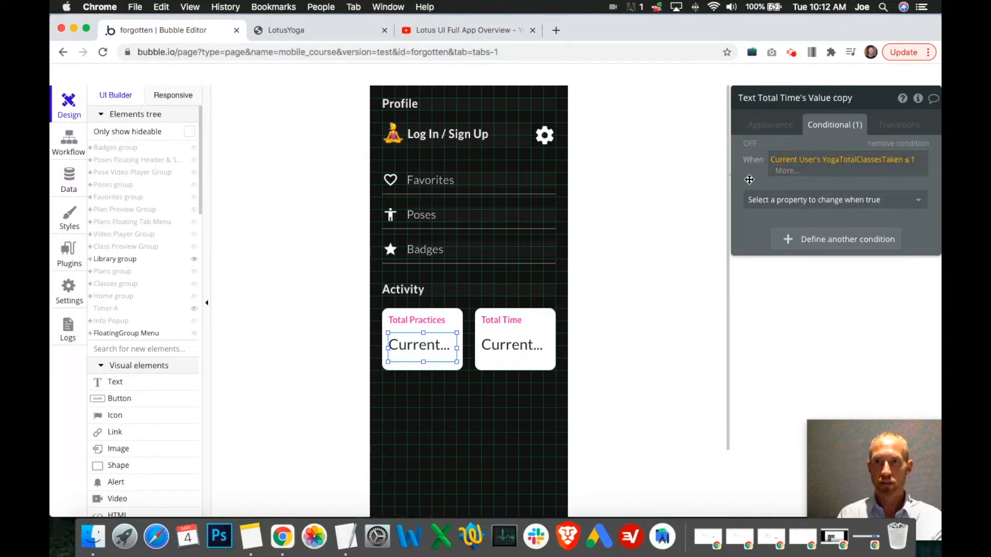
Change the condition's operator to "is" and make the element visible when the condition is true.
left_click(904, 162)
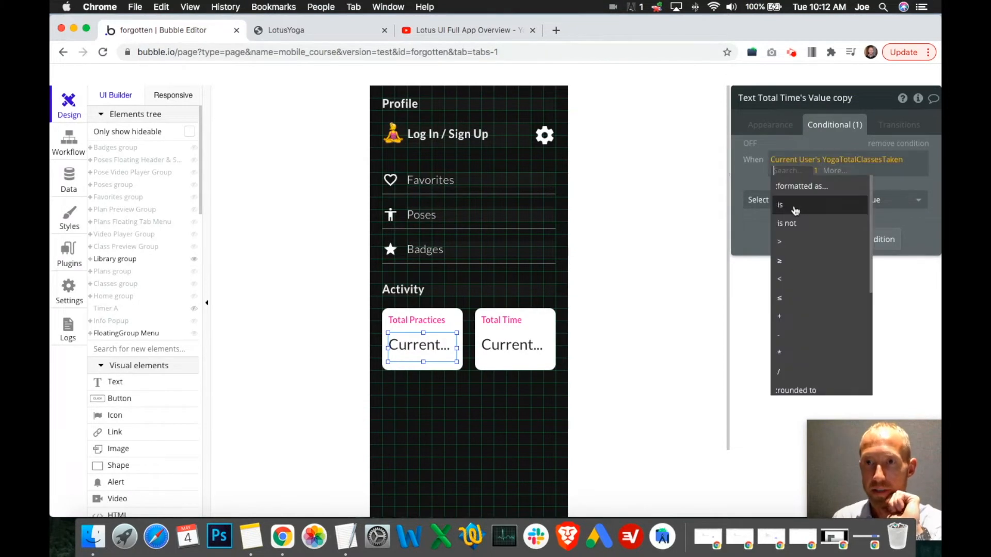
scroll(812, 259, "down", 3)
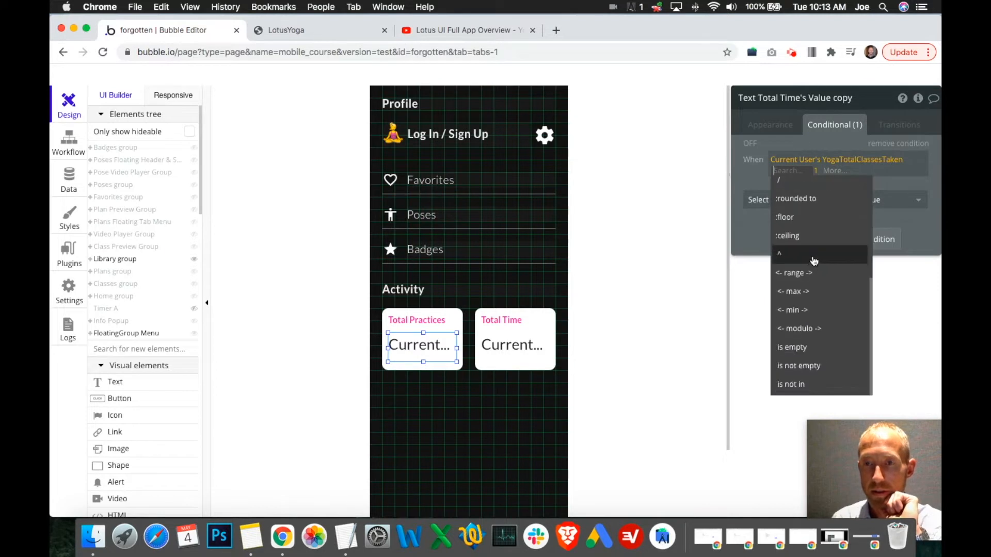
scroll(811, 259, "up", 3)
left_click(780, 206)
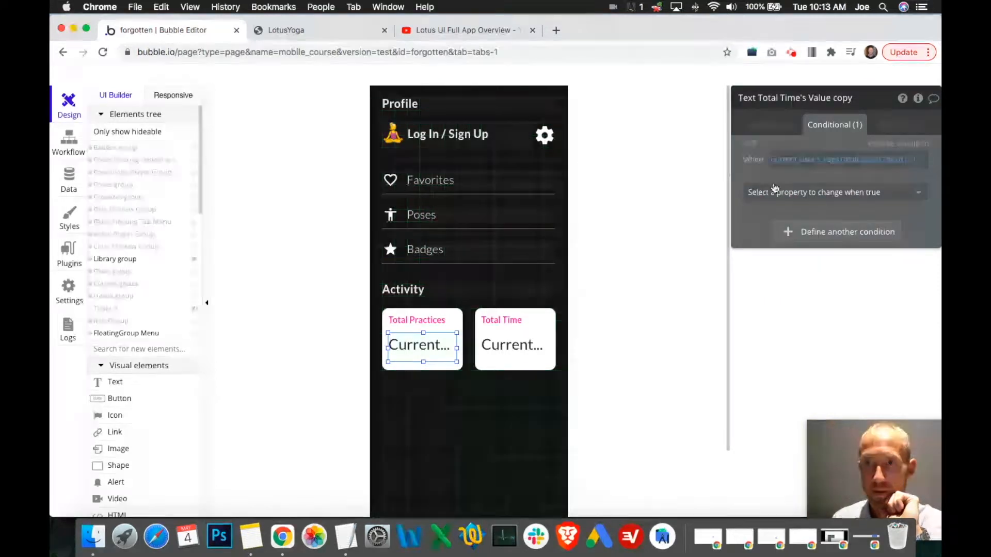
left_click(842, 195)
left_click(807, 230)
left_click(911, 190)
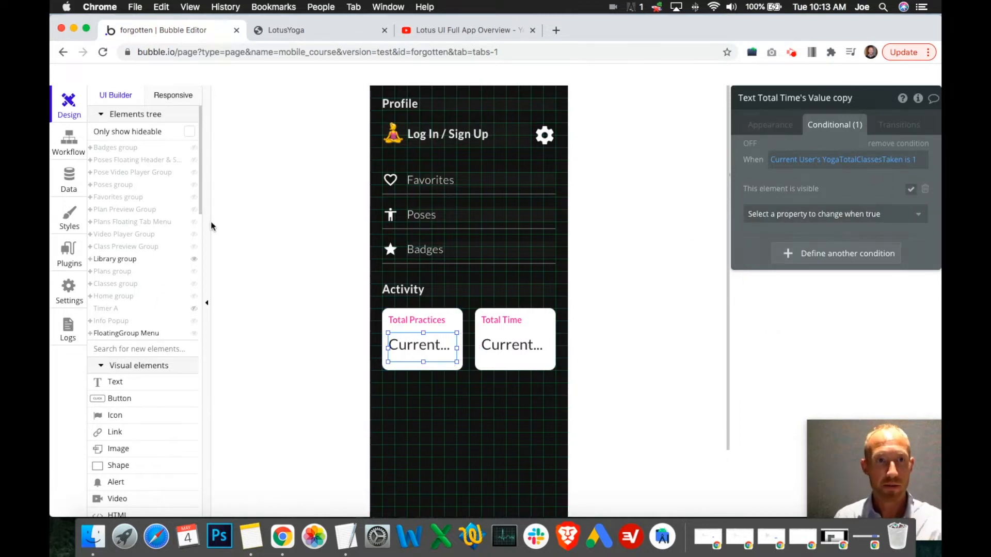
Duplicate the Total Practices value text and rename the copy "Text Total Time's Value (plural)".
left_click(429, 340)
key("super+v")
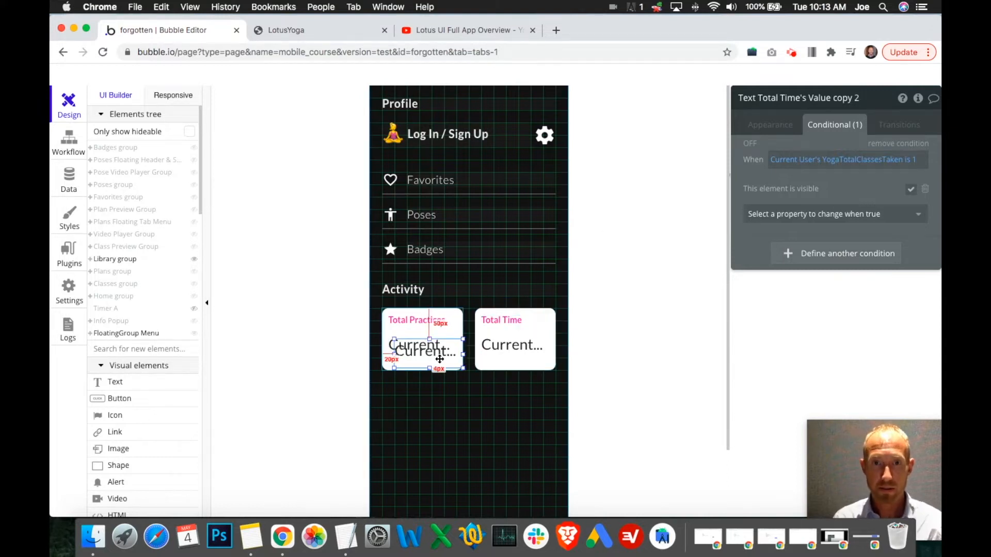
left_click(766, 124)
left_click(852, 98)
left_click_drag(861, 98, 837, 102)
key("BackSpace")
key("BackSpace")
key("BackSpace")
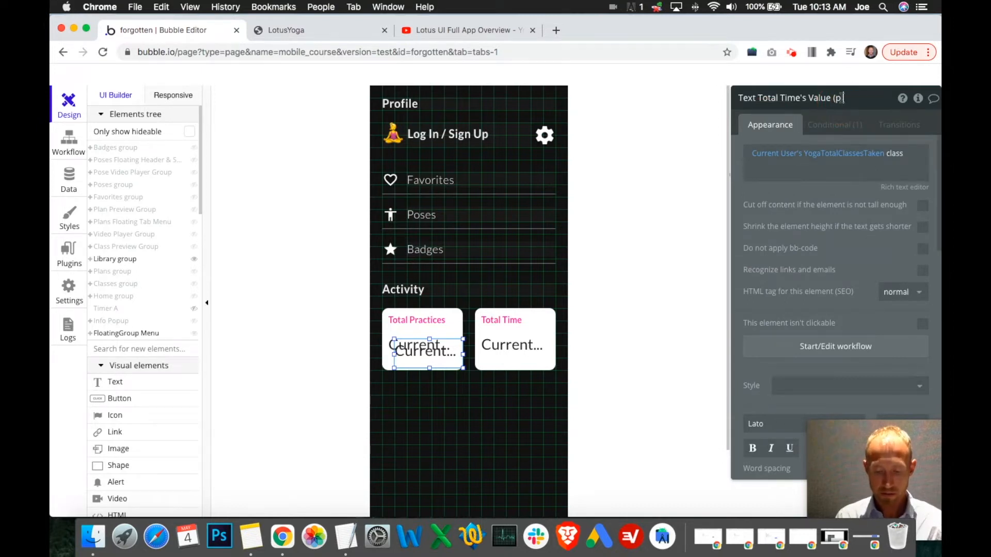
type("(plural)")
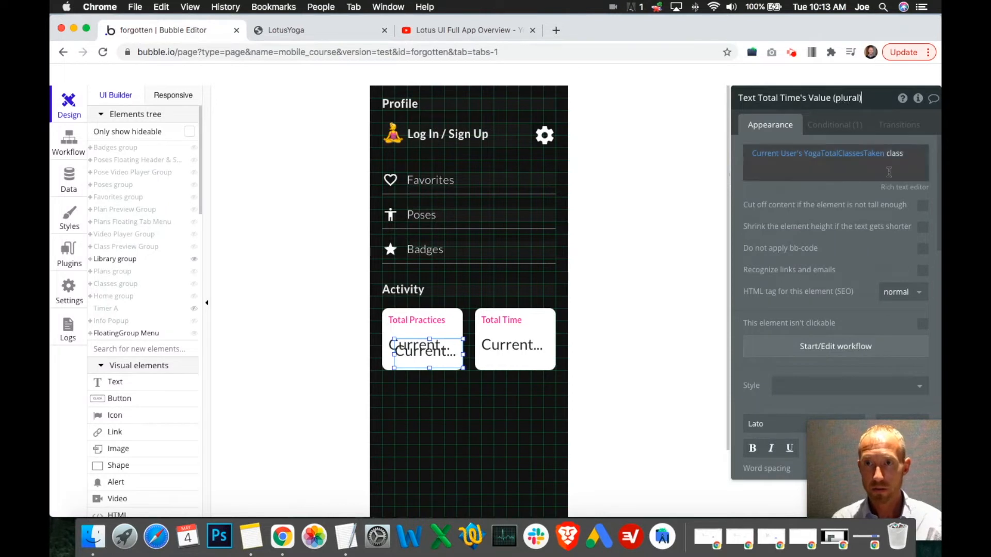
Position the plural value text at X 10 and Y 40 over the original, and send it to the back.
scroll(880, 260, "down", 8)
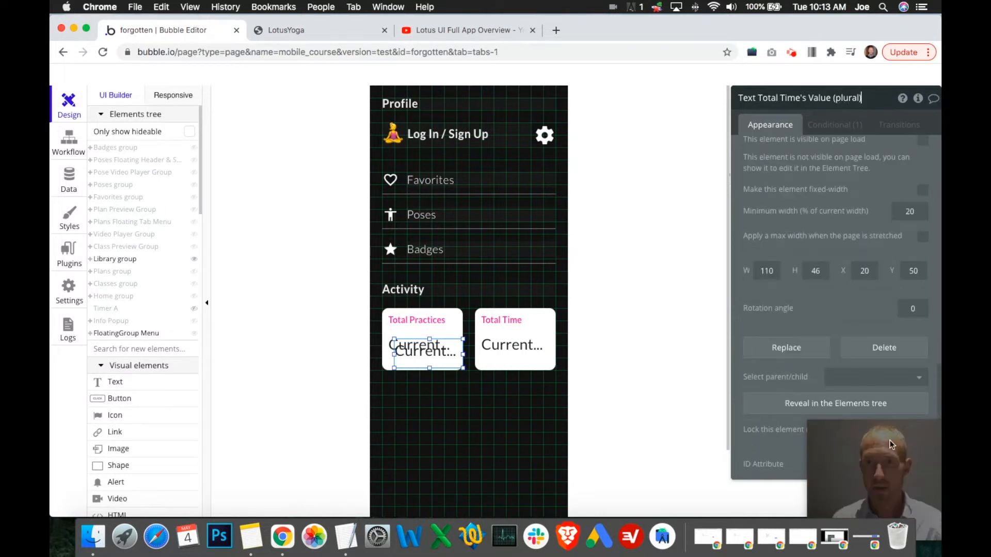
type("1")
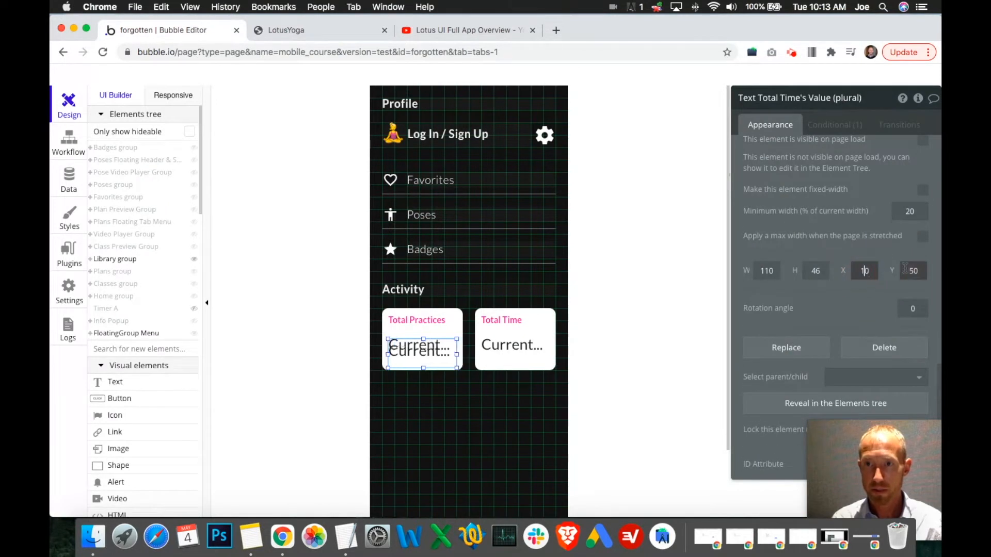
left_click(912, 272)
left_click(912, 272)
type("4")
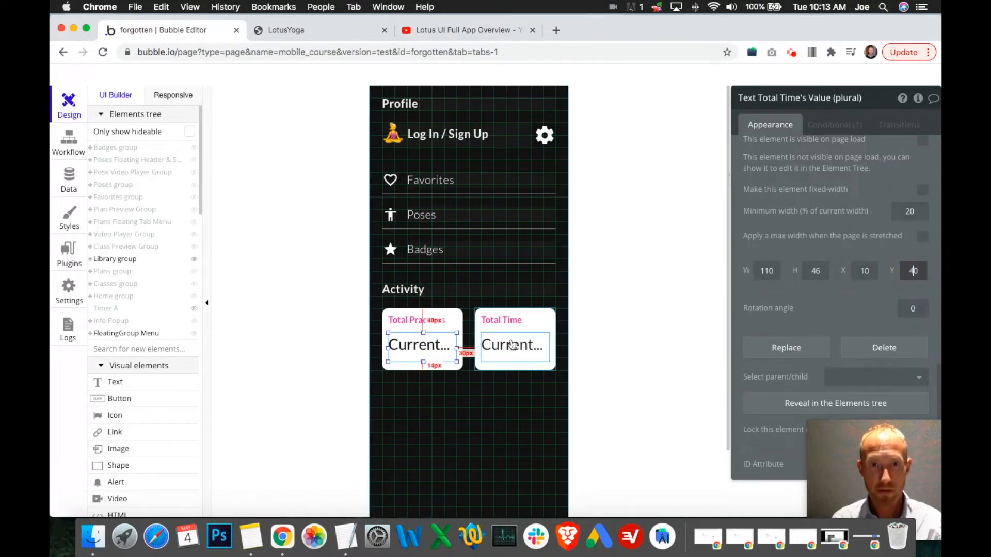
right_click(437, 345)
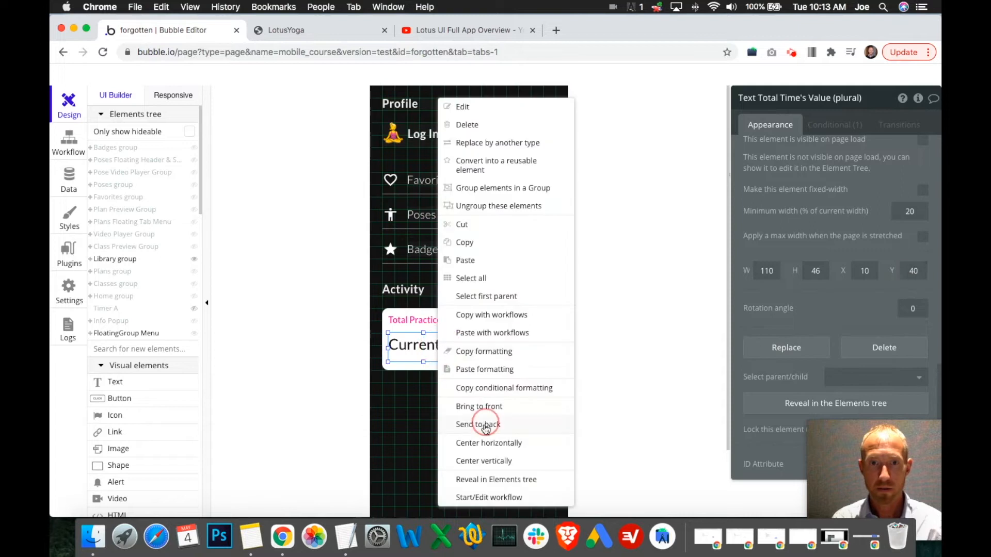
left_click(501, 446)
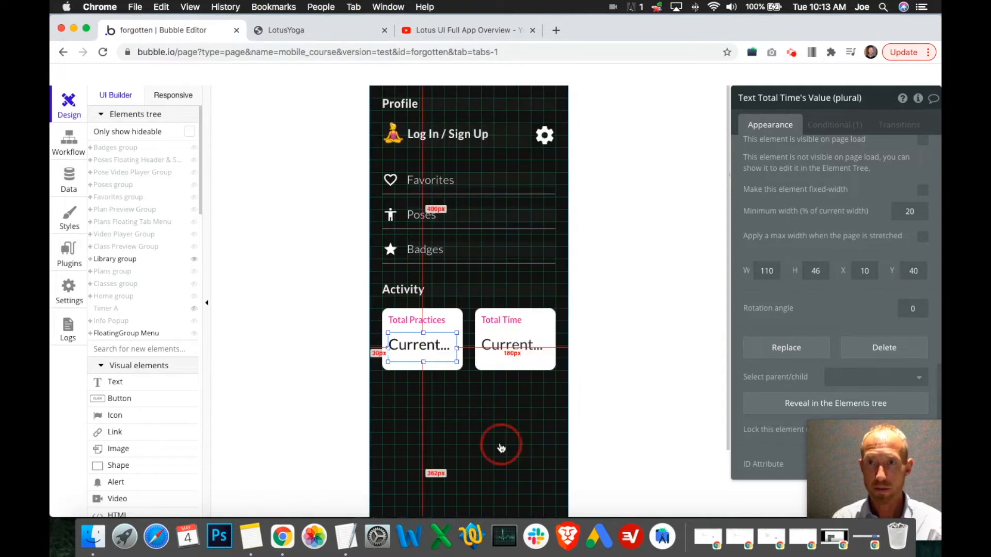
Change the plural text's visibility condition to Current User's YogaTotalClassesTaken is not 1.
left_click(851, 125)
left_click(908, 162)
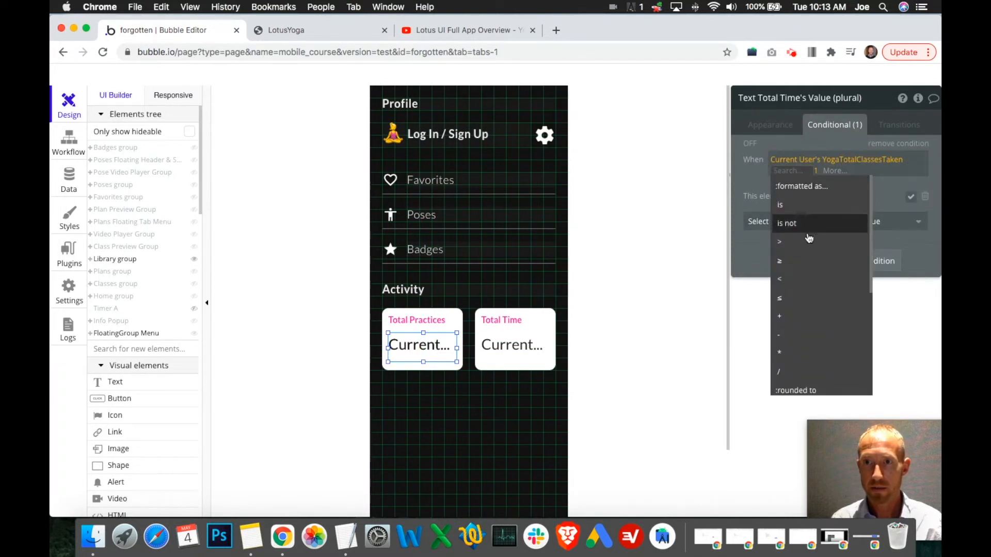
left_click(805, 224)
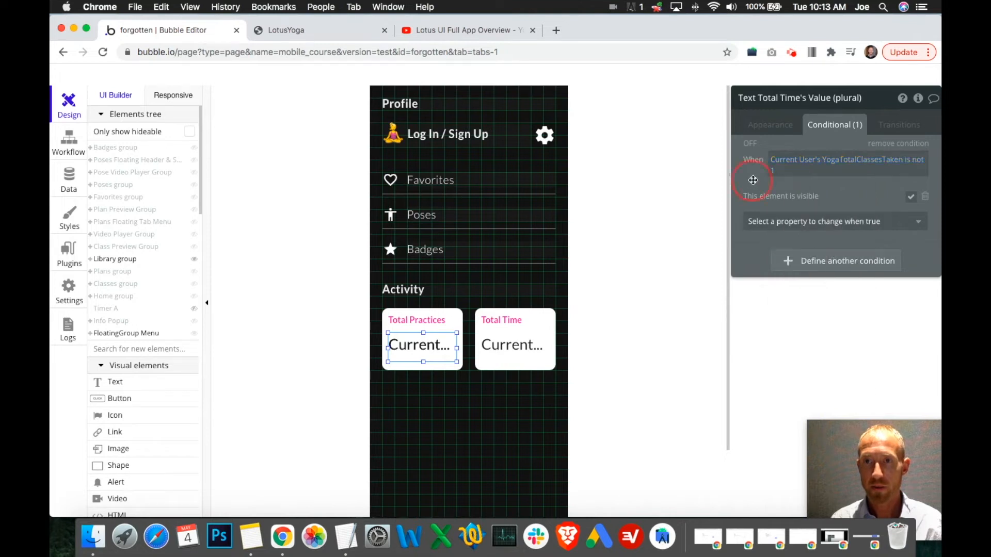
Reload the app preview to test the singular value text on the Total Practices card.
left_click(330, 30)
left_click(432, 162)
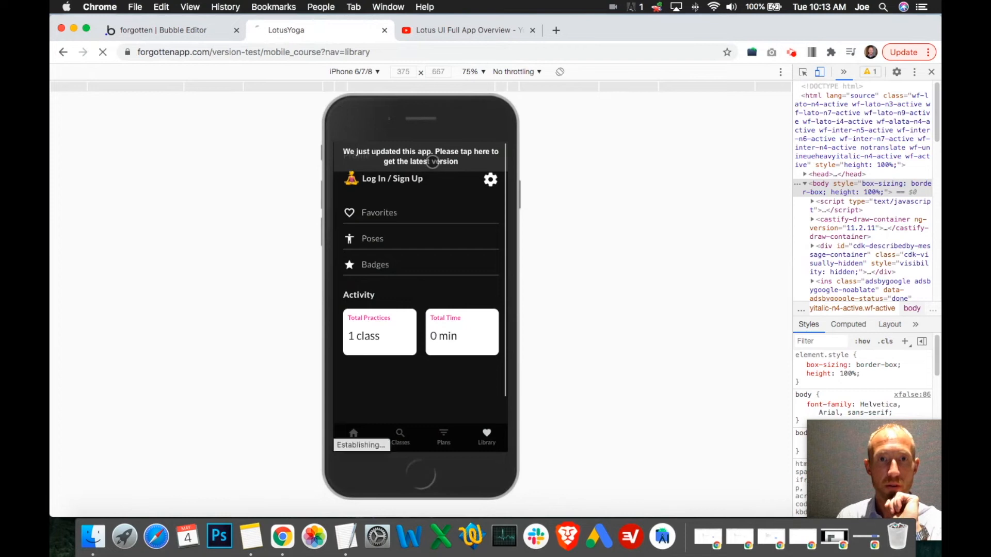
left_click(197, 37)
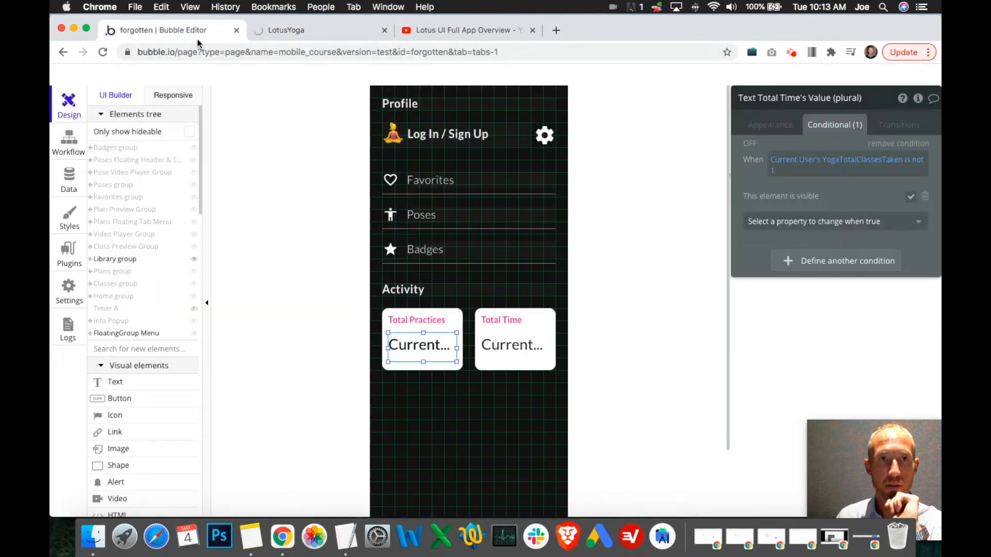
left_click(355, 31)
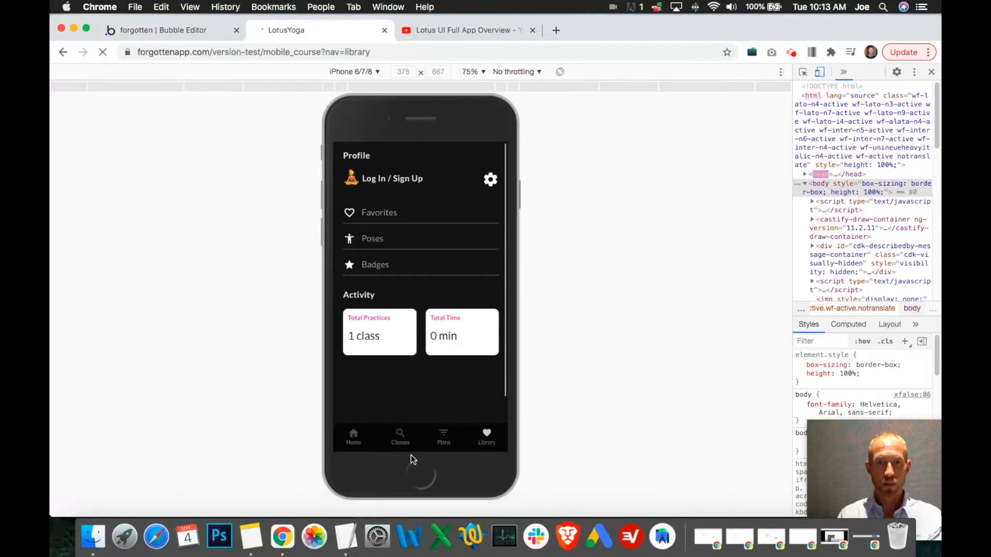
Play the Further Vinyasa class from the home page, close its video, and check the Total Practices card in the Library.
left_click(357, 436)
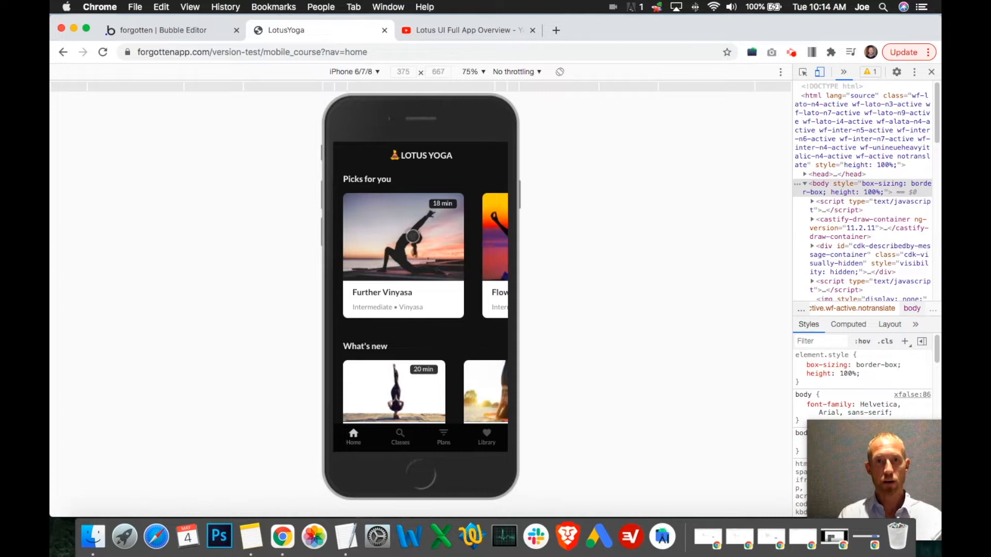
left_click(413, 236)
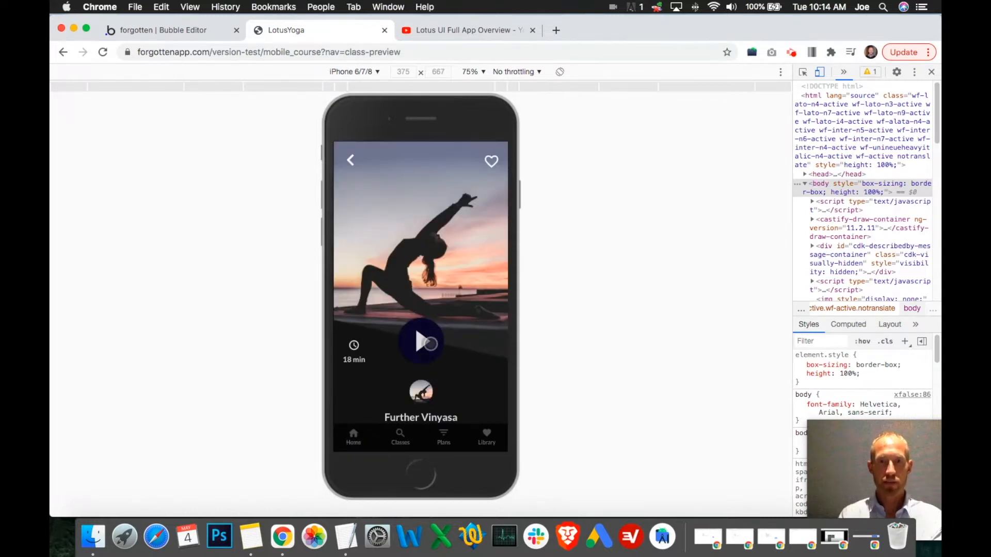
left_click(430, 343)
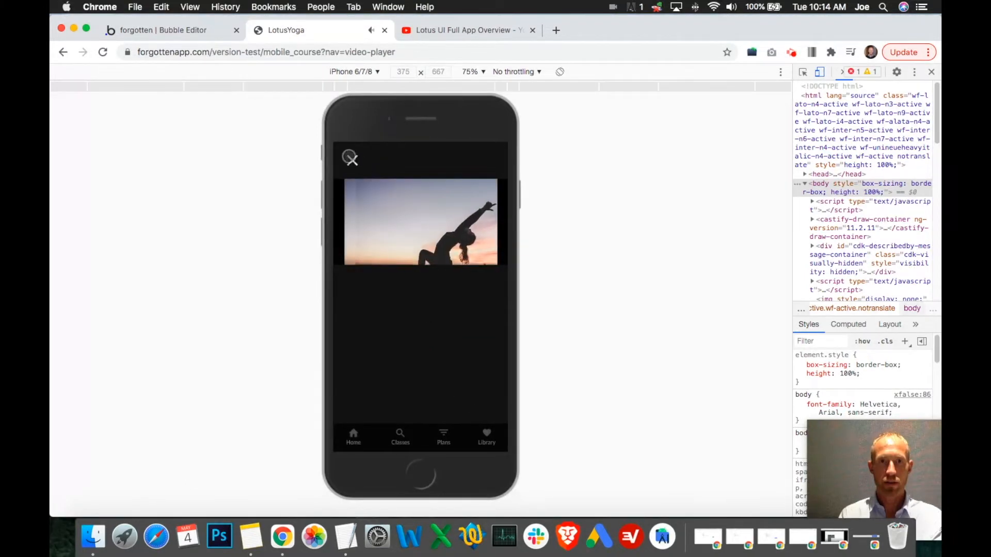
left_click(350, 158)
left_click(487, 435)
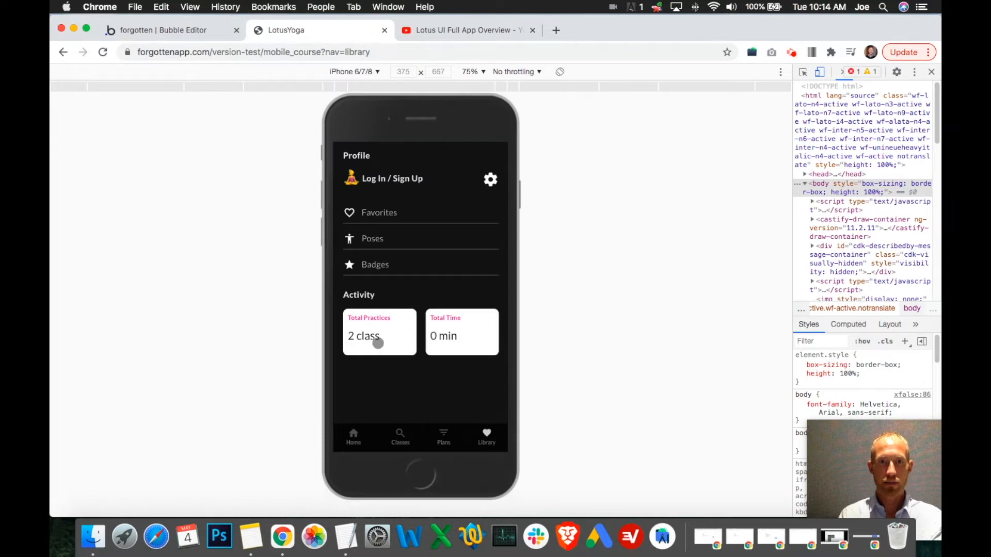
Replay the Further Vinyasa class from the home page, close its video, and recheck the Library's Total Practices card.
left_click(354, 436)
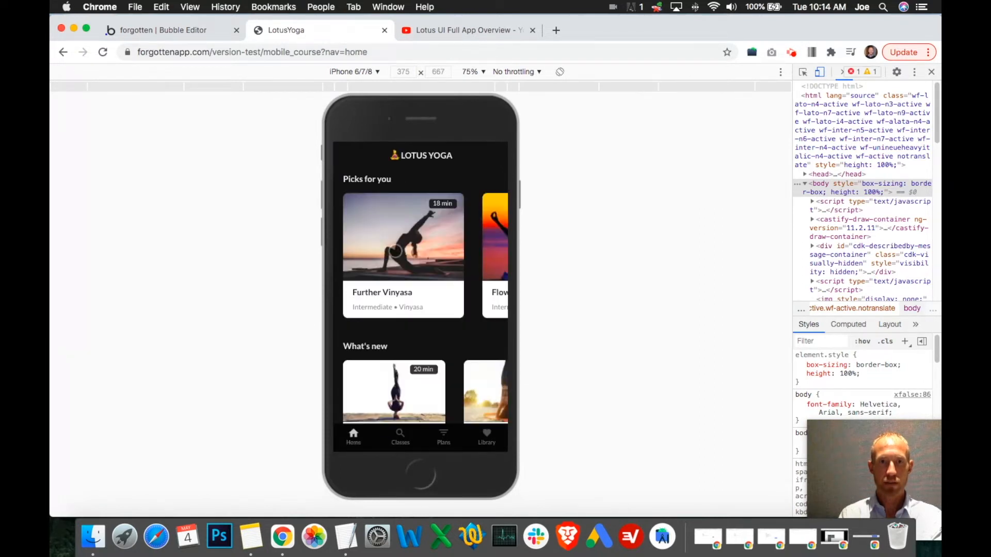
left_click(396, 251)
left_click(424, 340)
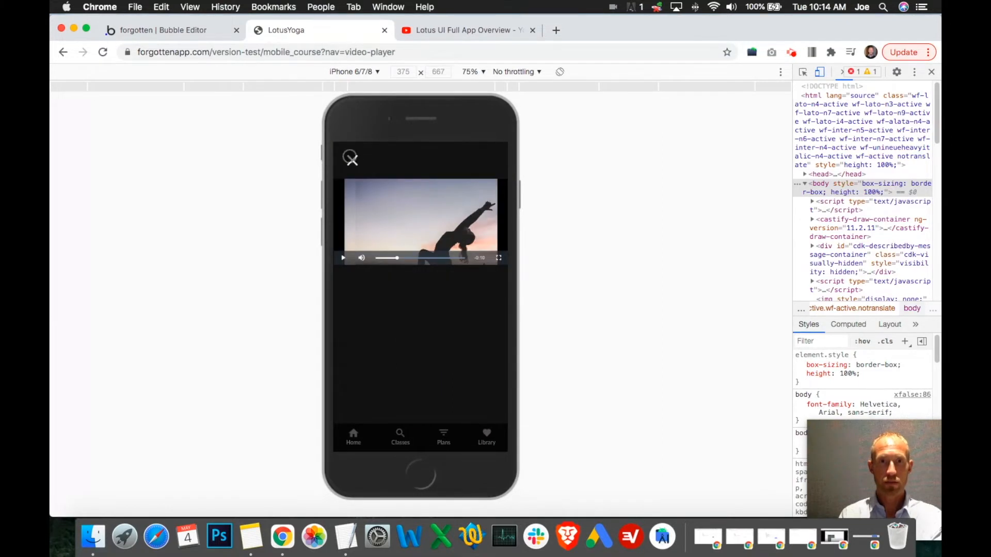
left_click(351, 157)
left_click(486, 434)
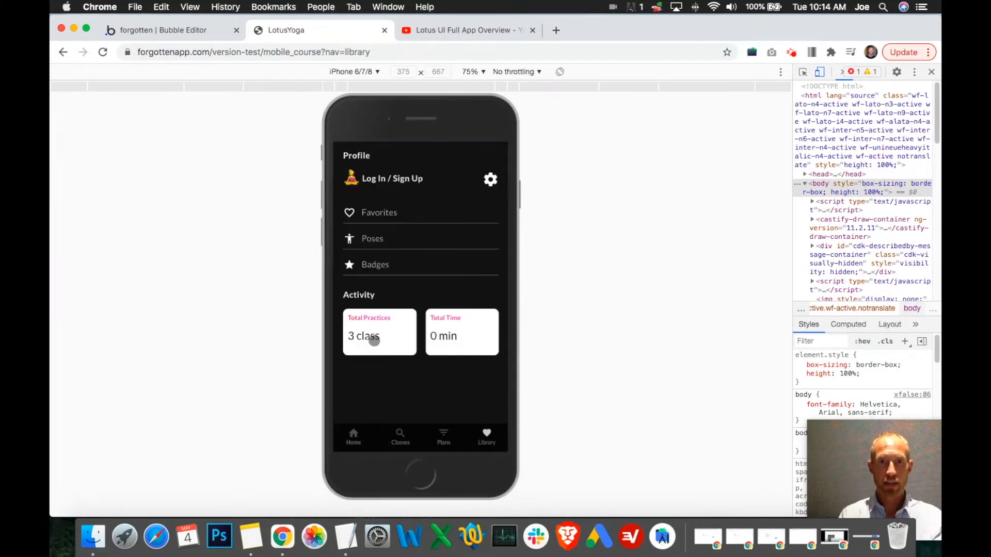
Return to the Bubble editor and review the Total Time value text's expression and appearance settings.
left_click(178, 32)
left_click(541, 338)
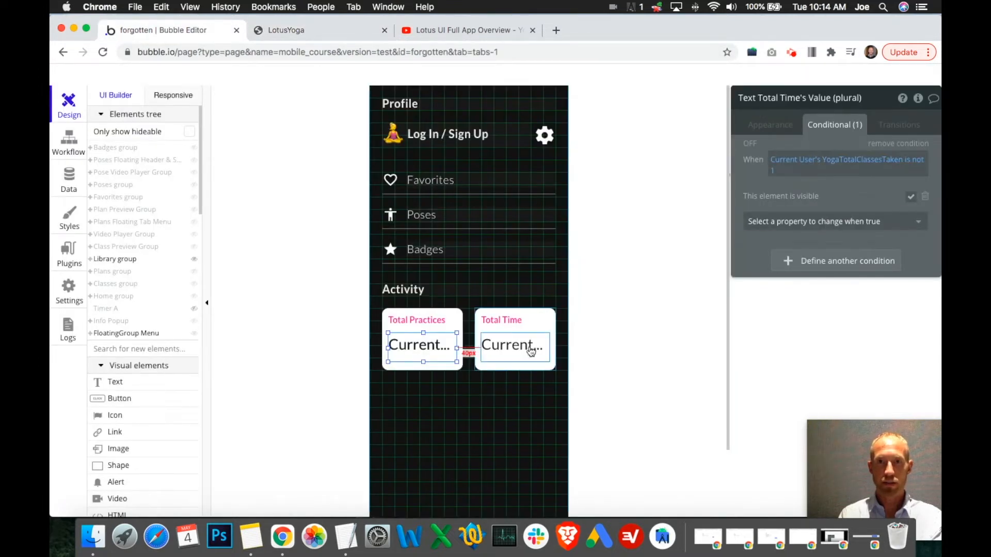
left_click(758, 126)
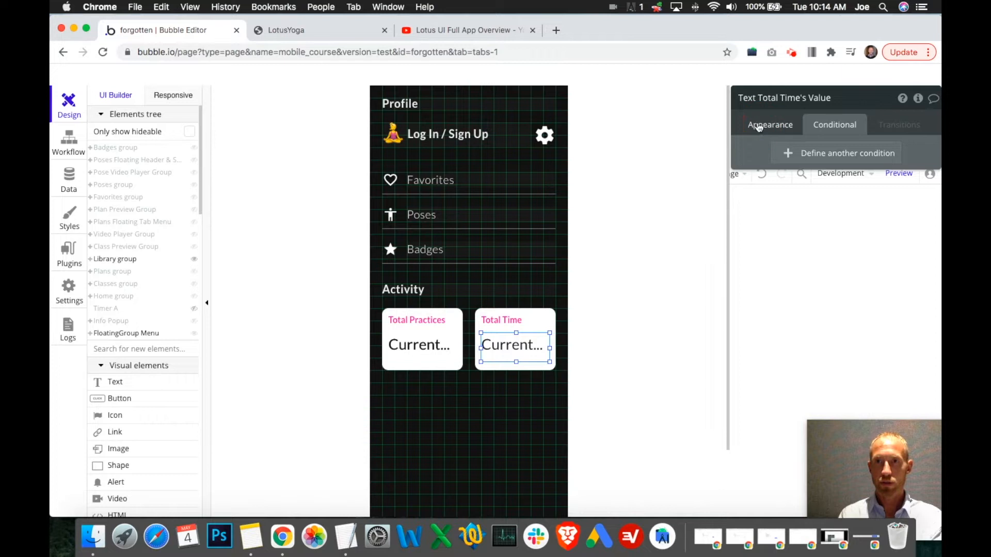
left_click(769, 124)
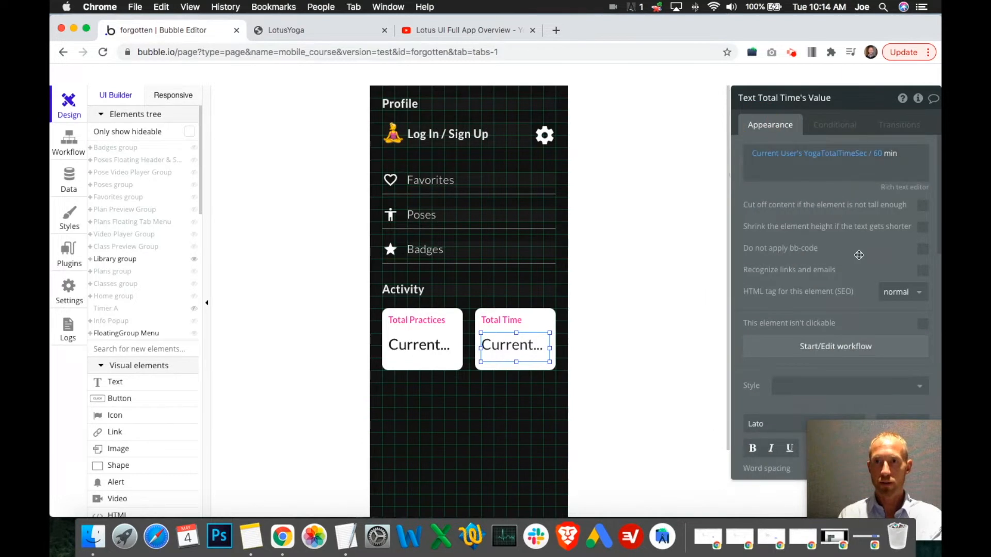
scroll(877, 360, "down", 5)
scroll(877, 360, "down", 5)
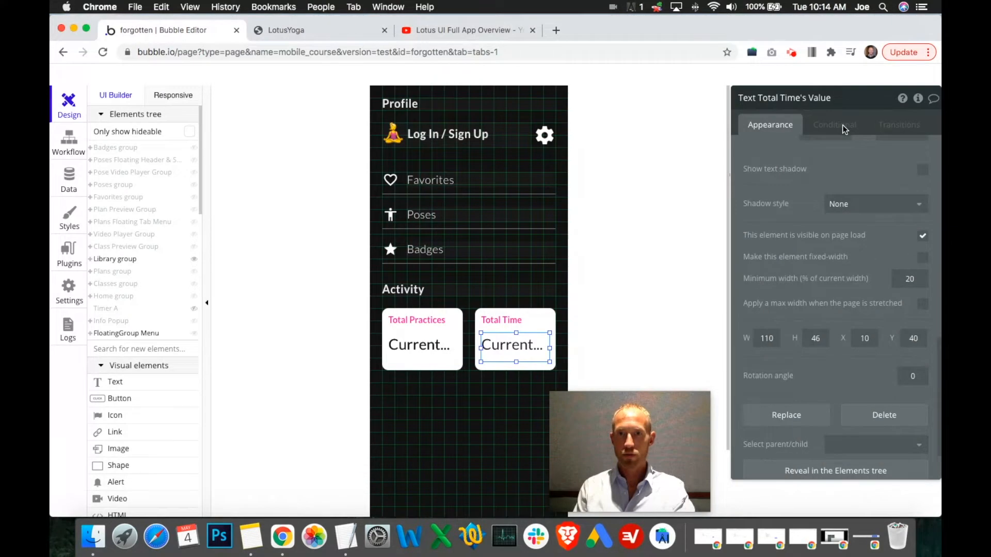
scroll(859, 247, "up", 10)
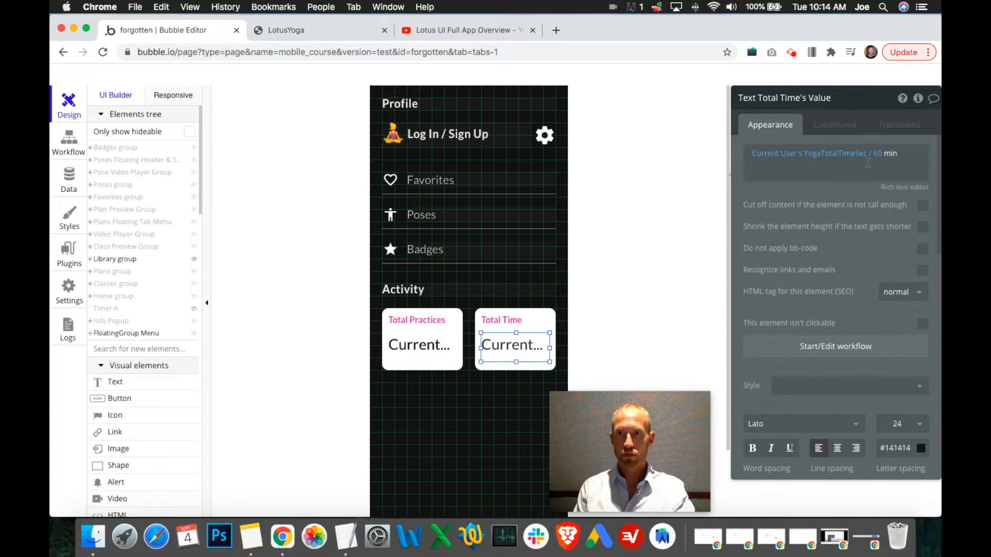
mouse_move(875, 157)
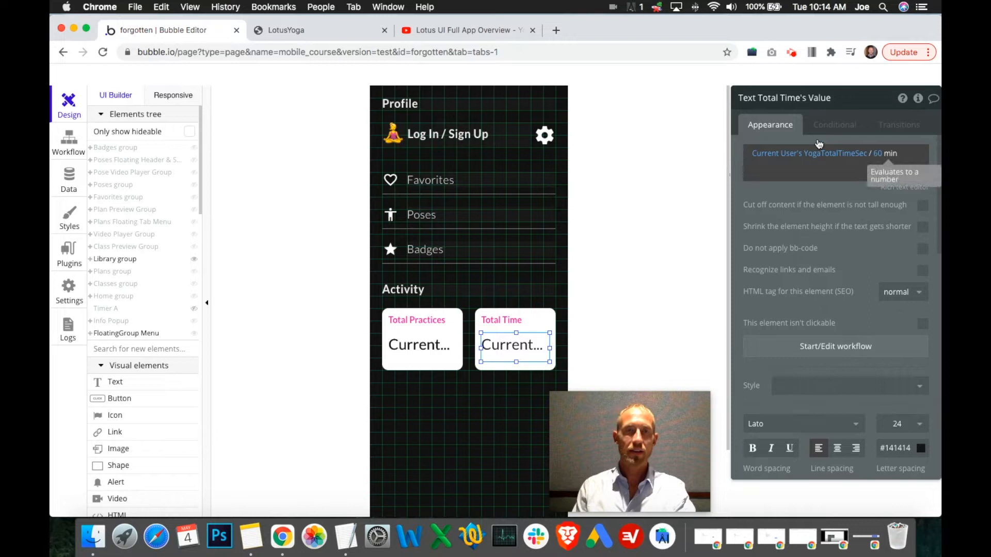
Compare the Library preview and editor layout with the Activity and Exercise History sections in the Lotus UI reference video.
left_click(365, 38)
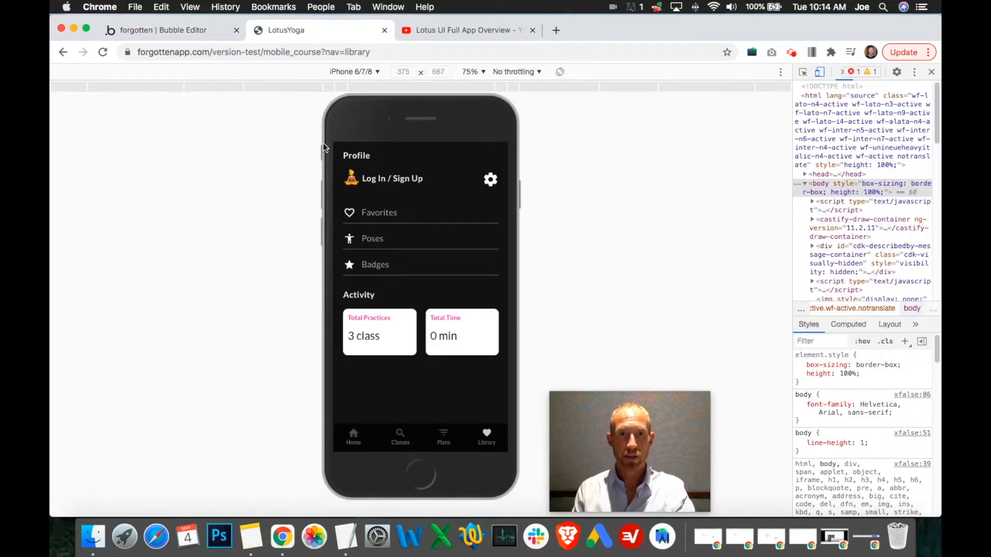
left_click(179, 28)
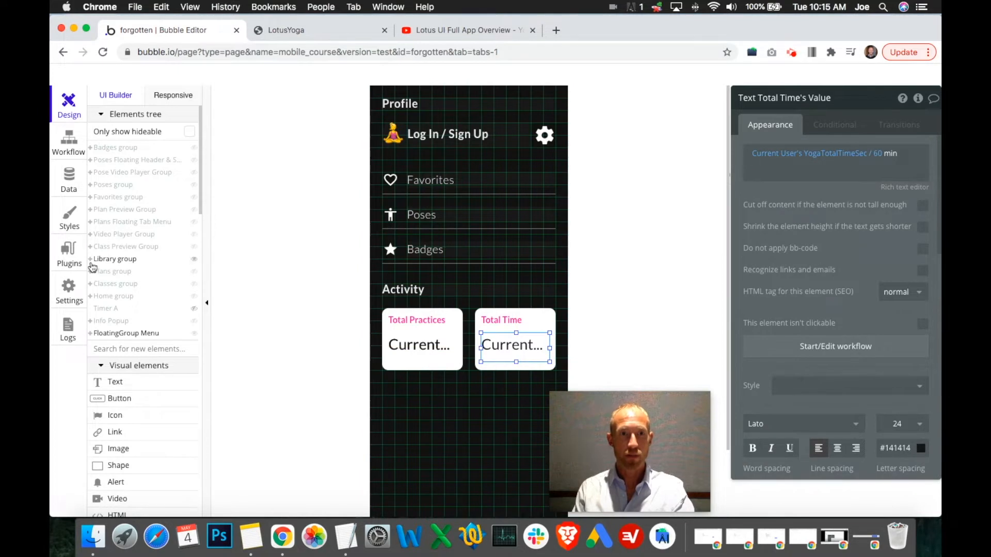
left_click(284, 32)
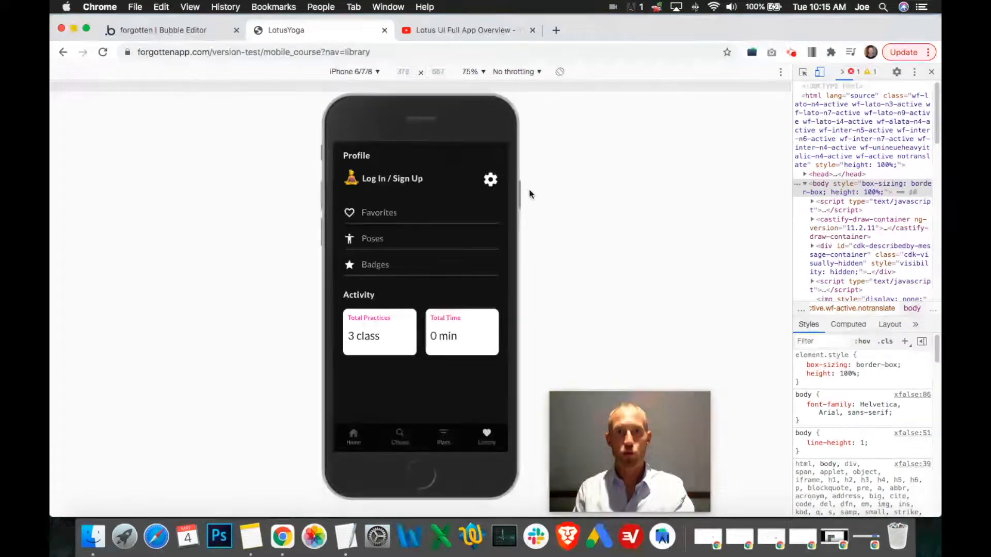
left_click(193, 32)
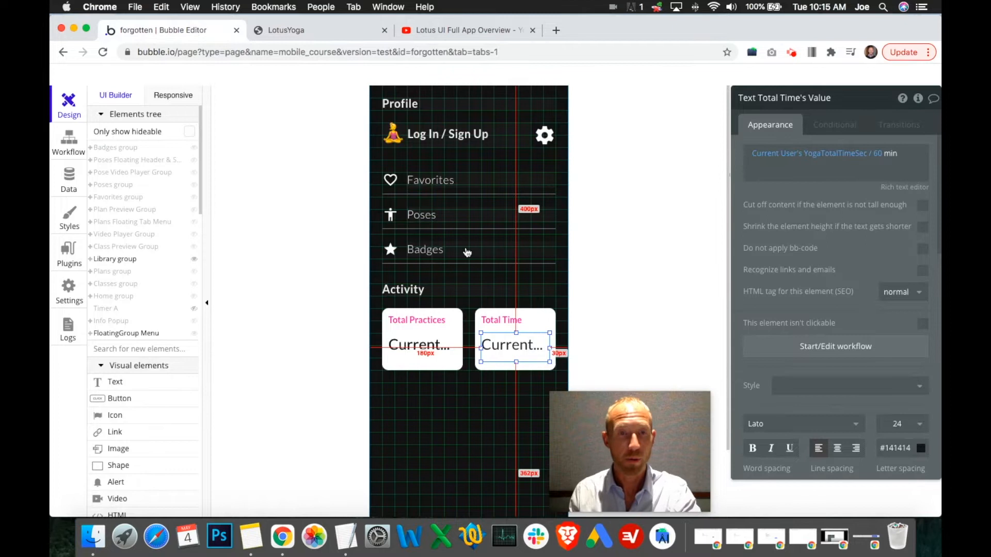
left_click(469, 31)
left_click(654, 295)
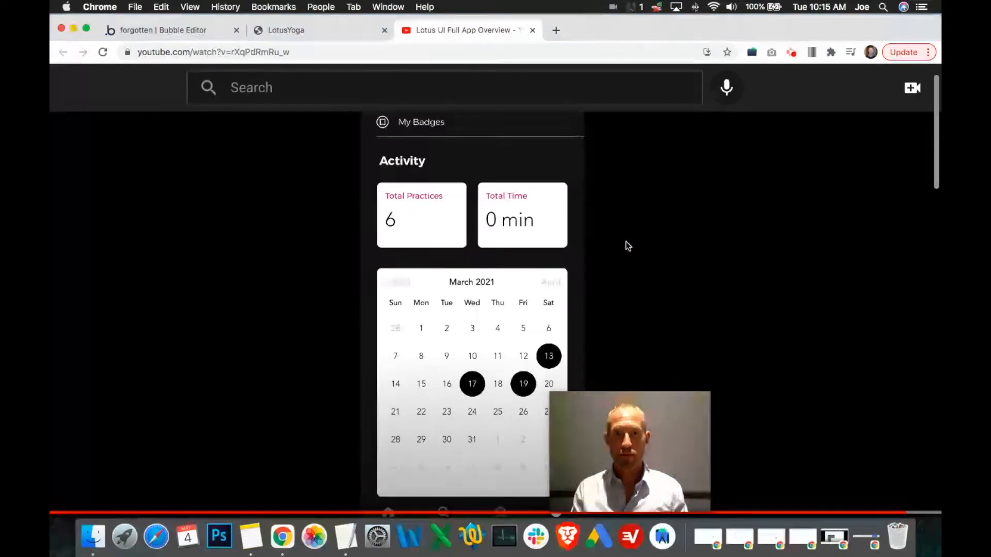
left_click(697, 314)
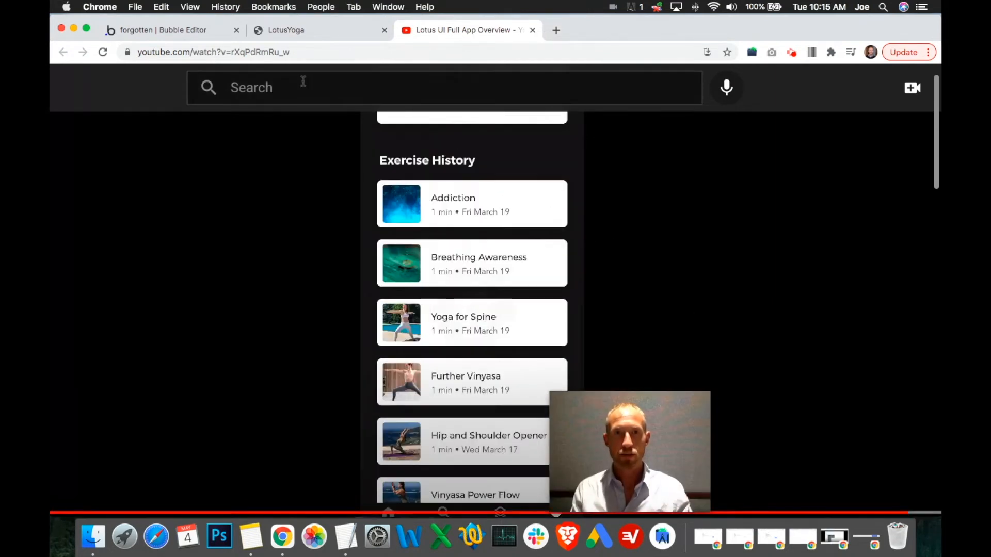
Duplicate the Activity heading in the Bubble editor and place the copy just below the Total Practices and Total Time cards.
left_click(194, 32)
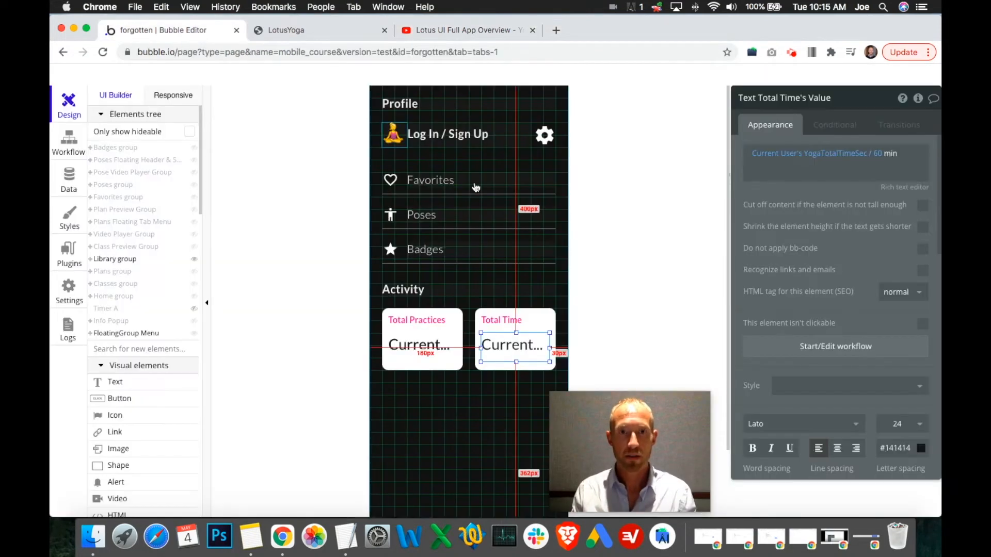
left_click(417, 289)
key("super+c")
left_click(550, 339)
left_click(473, 302)
key("super+v")
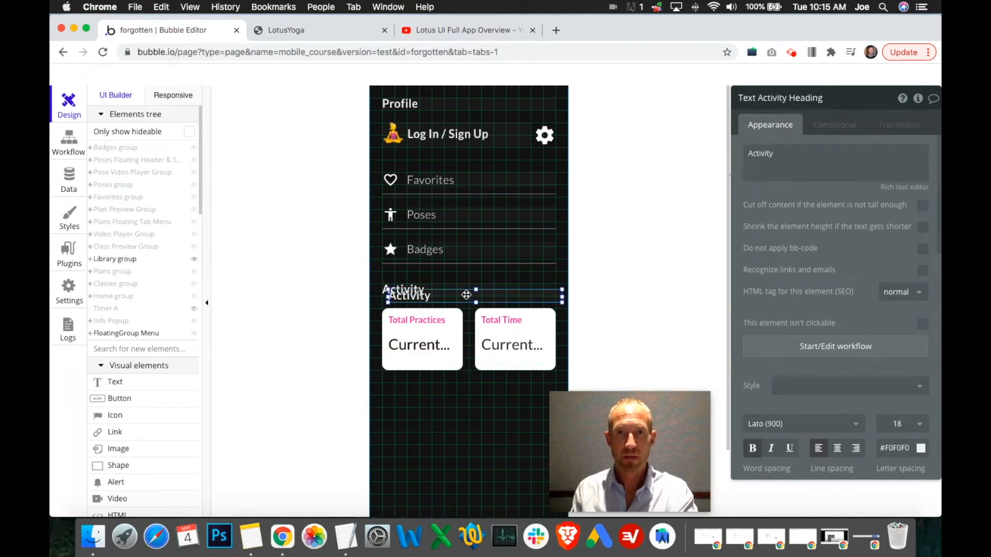
left_click(456, 389)
left_click_drag(456, 389, 459, 391)
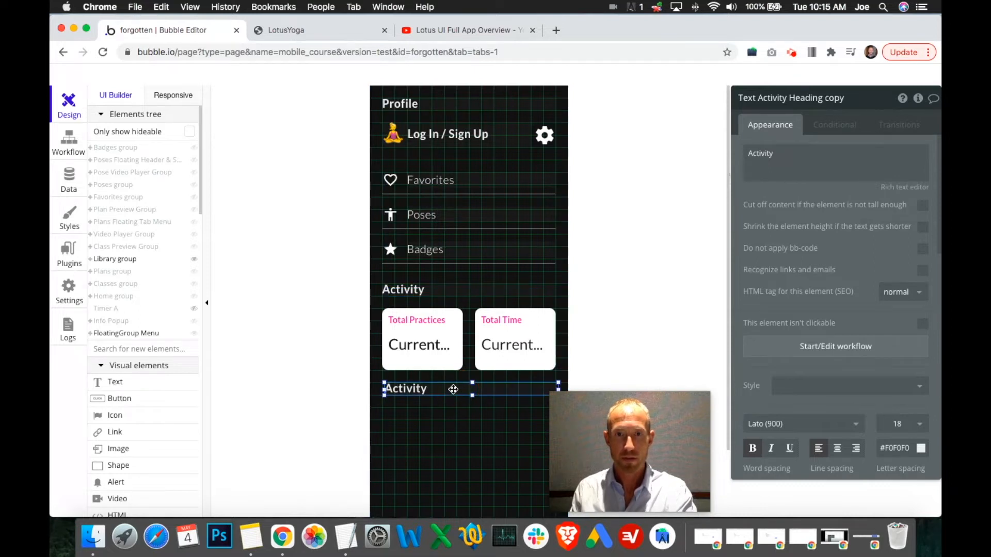
Change the copied heading's text to "Exercise History".
left_click_drag(672, 433, 735, 420)
left_click(774, 152)
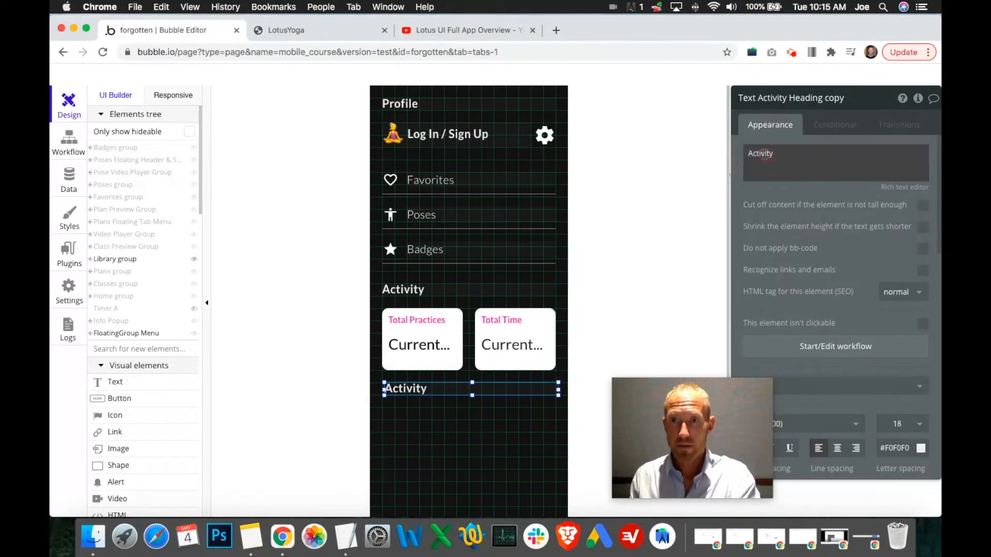
double_click(763, 154)
type("Exercis")
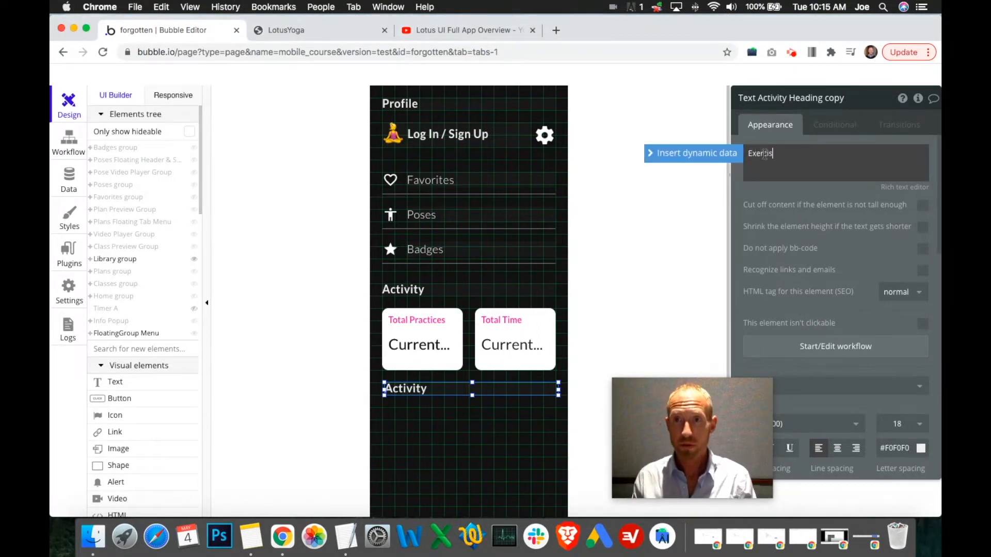
type("e History")
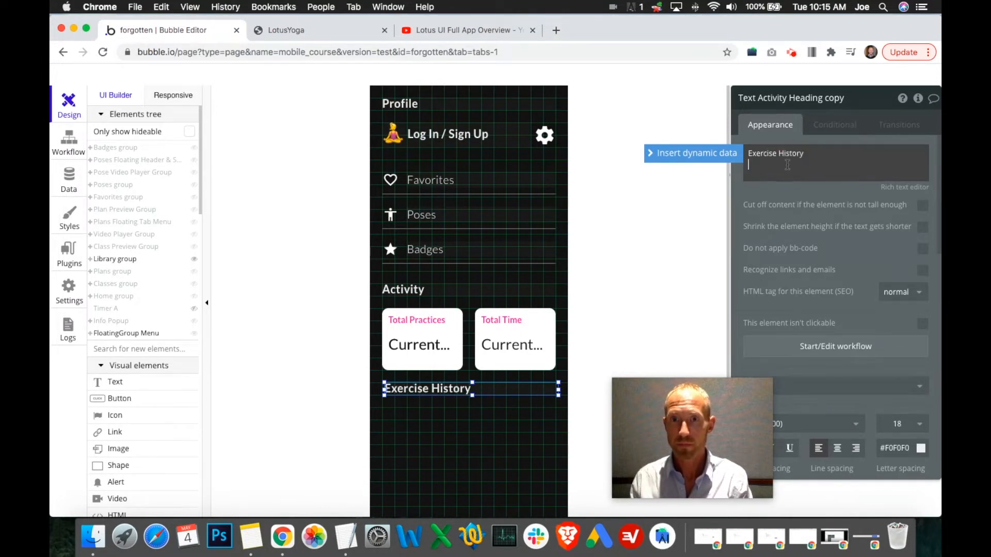
left_click(829, 188)
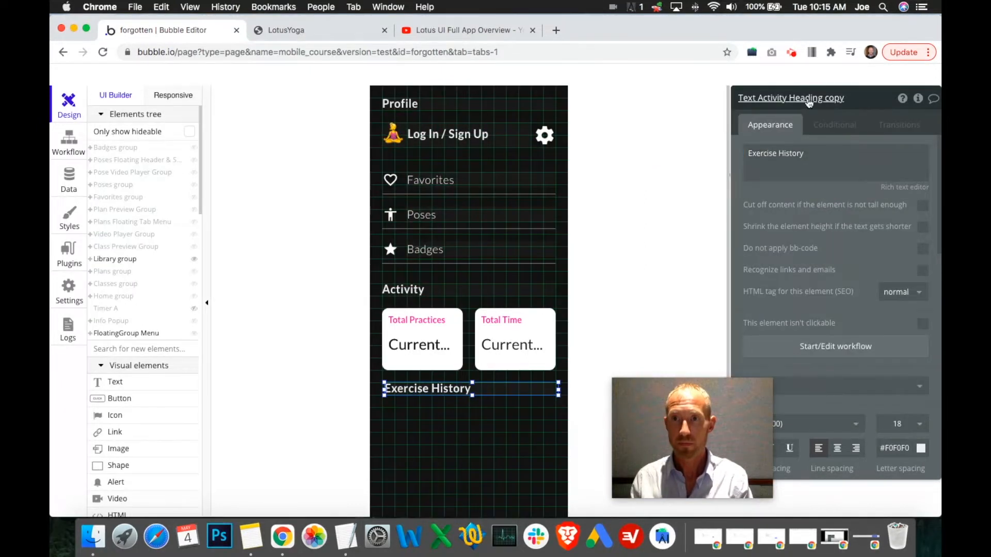
Rename the copied heading element as "Text Exercise History Heading".
left_click(781, 155)
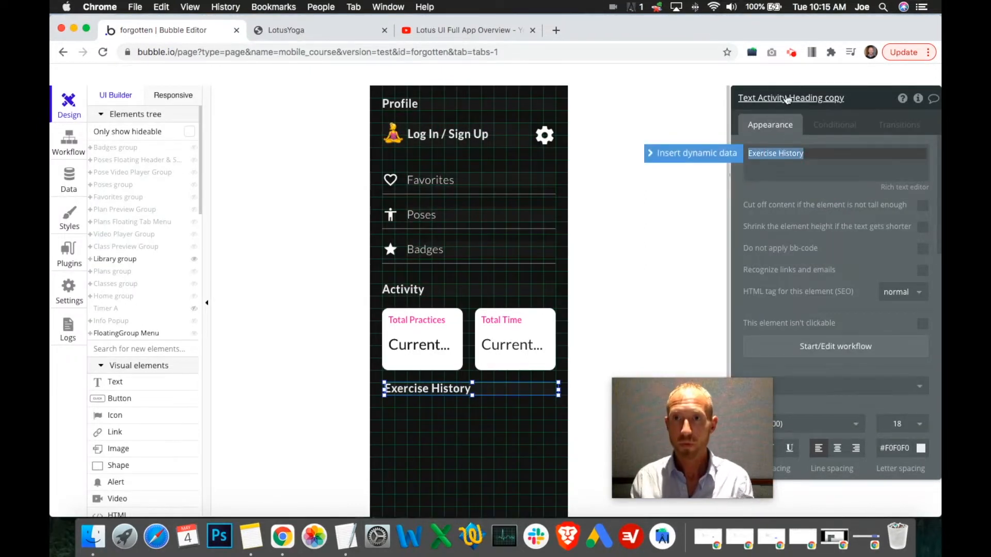
left_click(760, 98)
double_click(769, 98)
key("super+v")
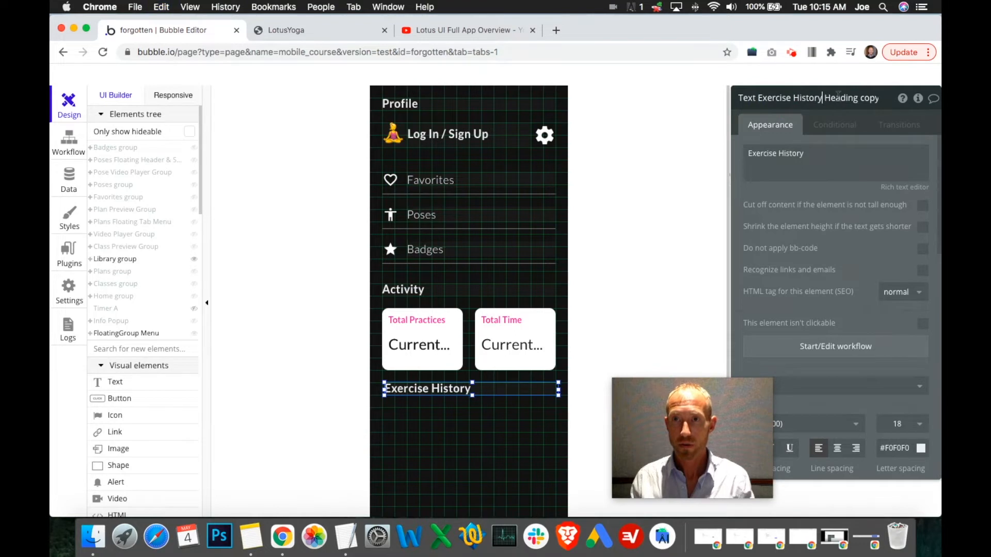
double_click(868, 98)
key("BackSpace")
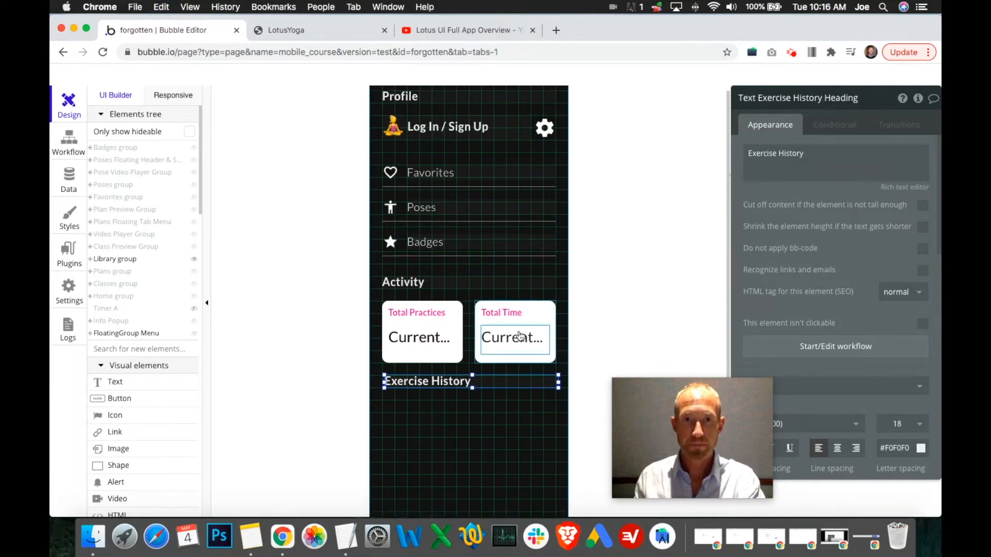
Check how the Library page scrolls in the app preview and review the Exercise History list in the reference video.
left_click(343, 37)
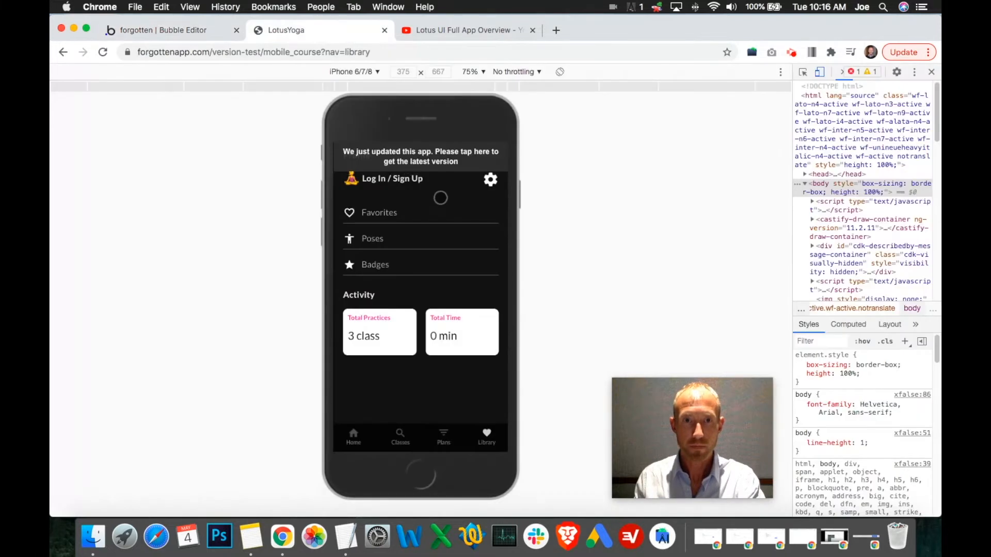
scroll(442, 248, "down", 3)
scroll(445, 243, "up", 3)
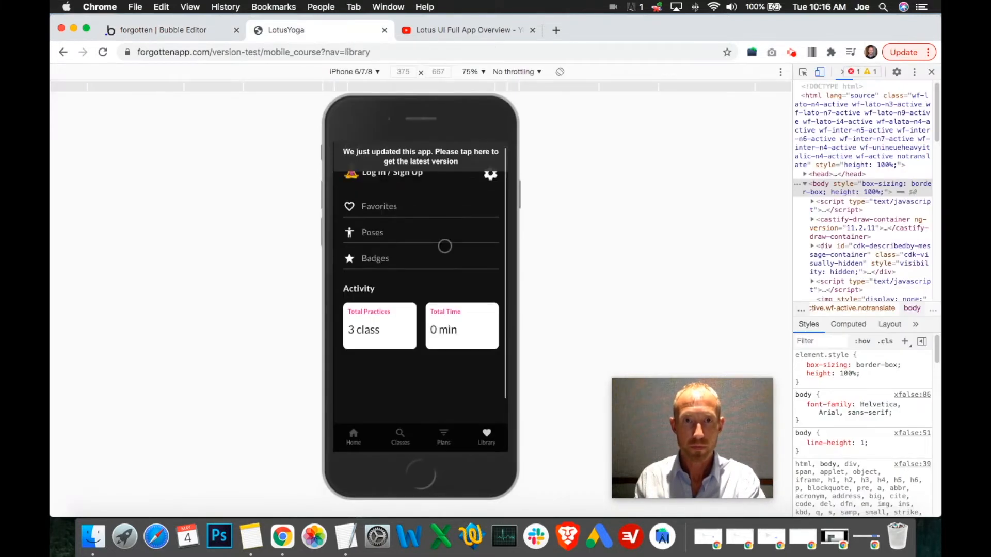
left_click(442, 30)
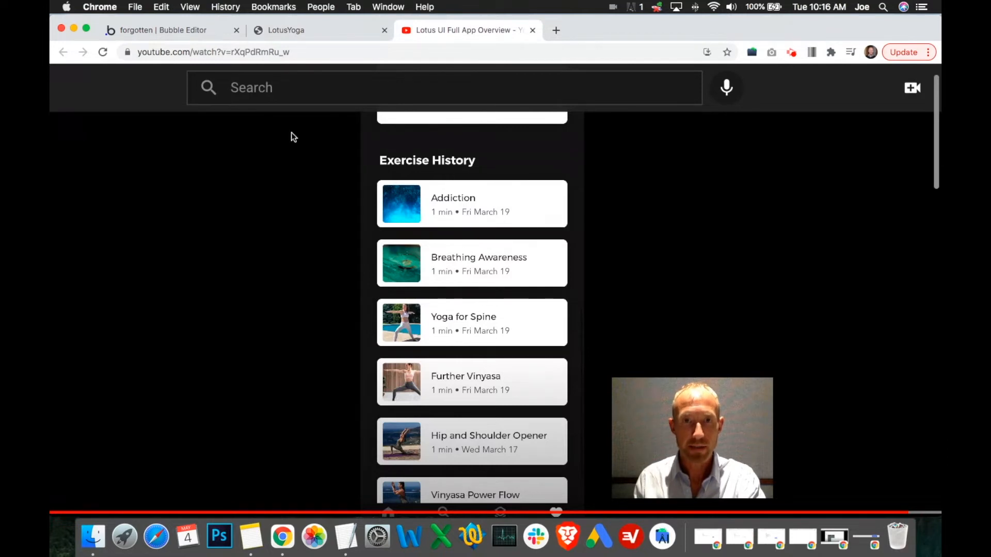
Draw a repeating group about 300 px wide below the Exercise History heading in the Bubble editor and select it.
left_click(160, 32)
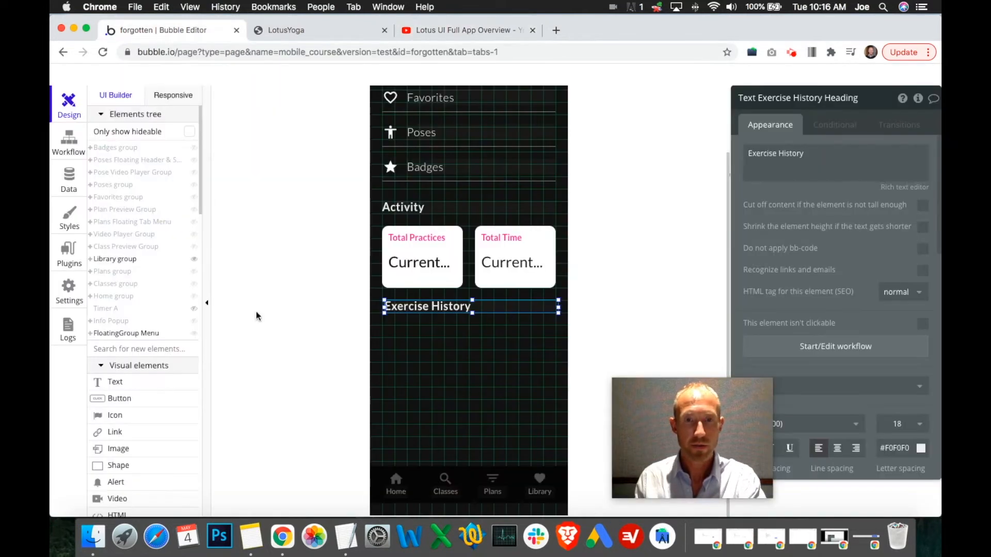
scroll(163, 432, "down", 15)
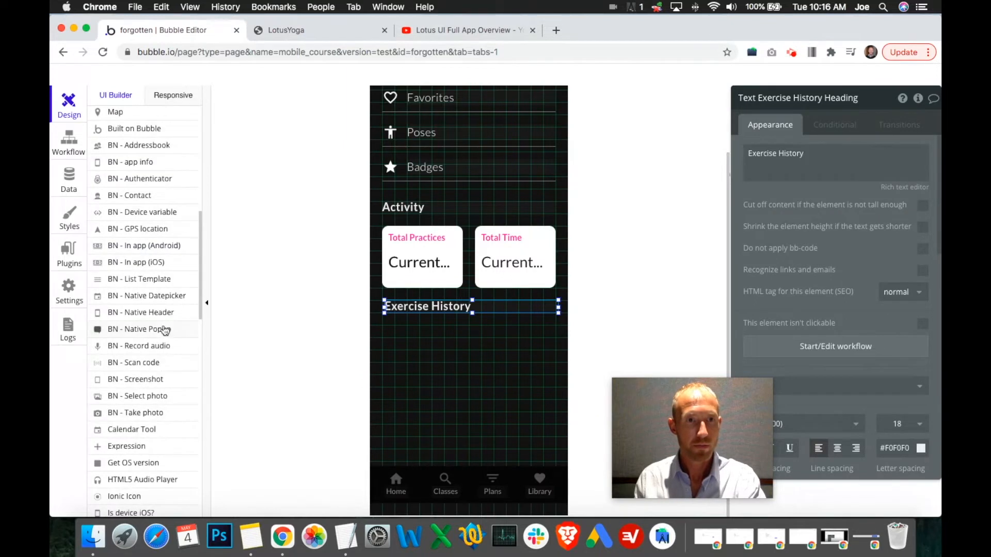
scroll(159, 353, "down", 10)
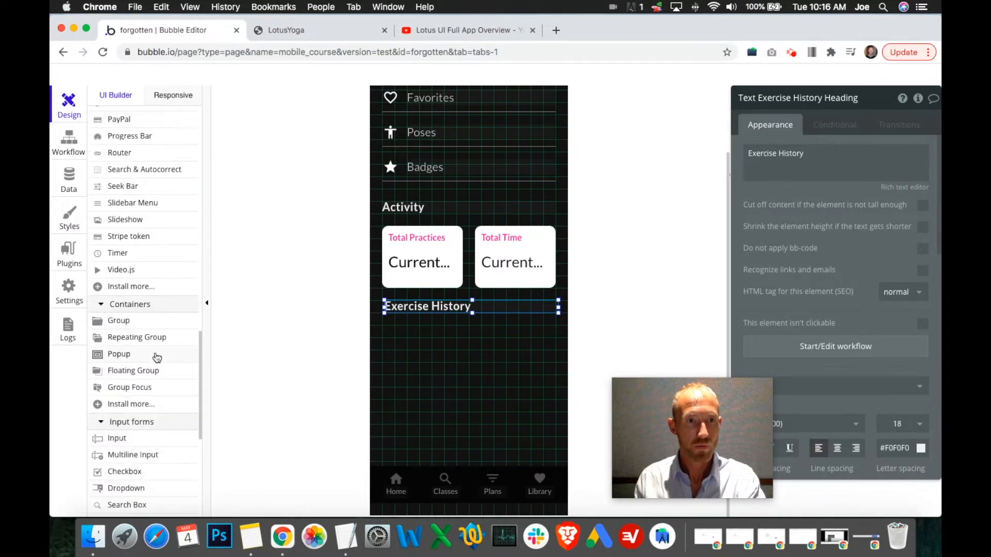
left_click(136, 336)
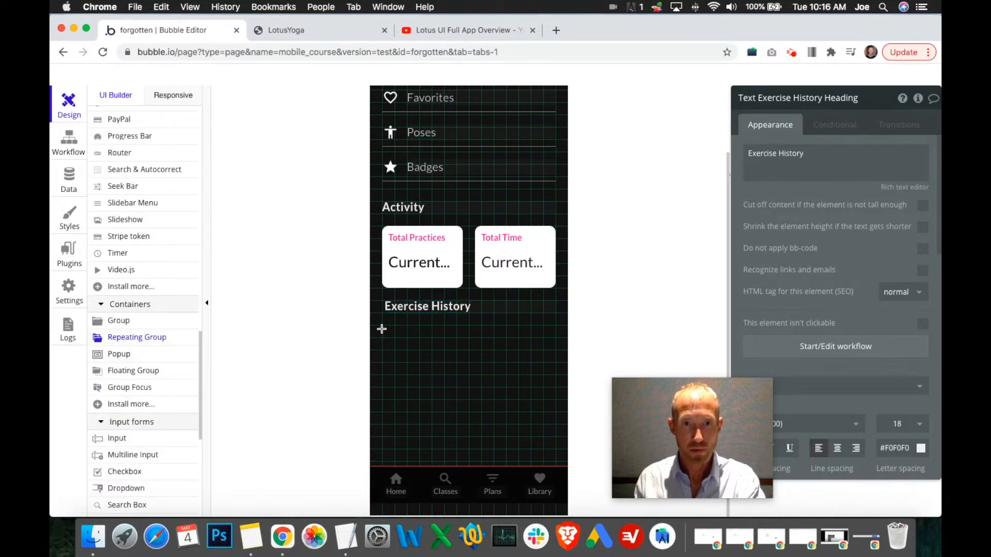
left_click_drag(380, 327, 558, 370)
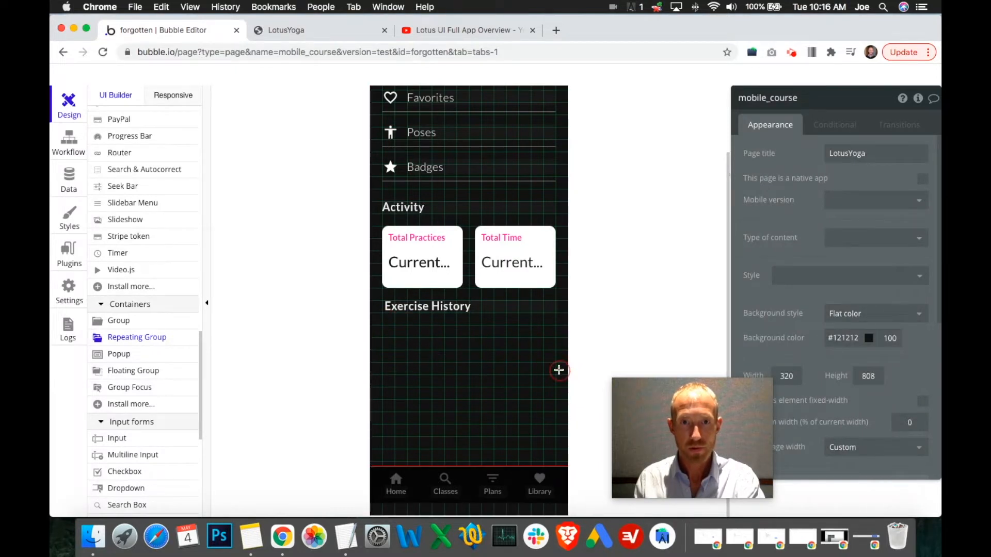
left_click_drag(654, 424, 613, 439)
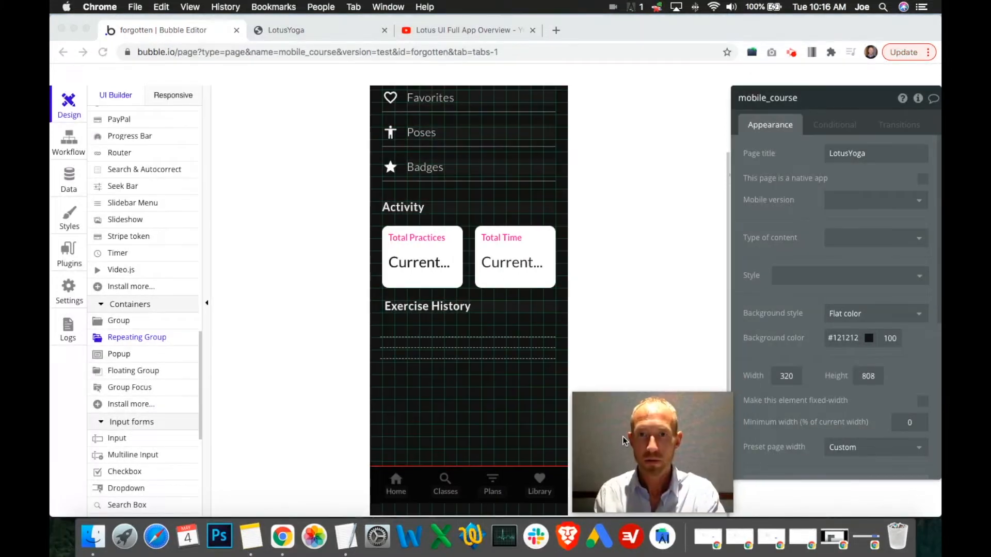
left_click(493, 355)
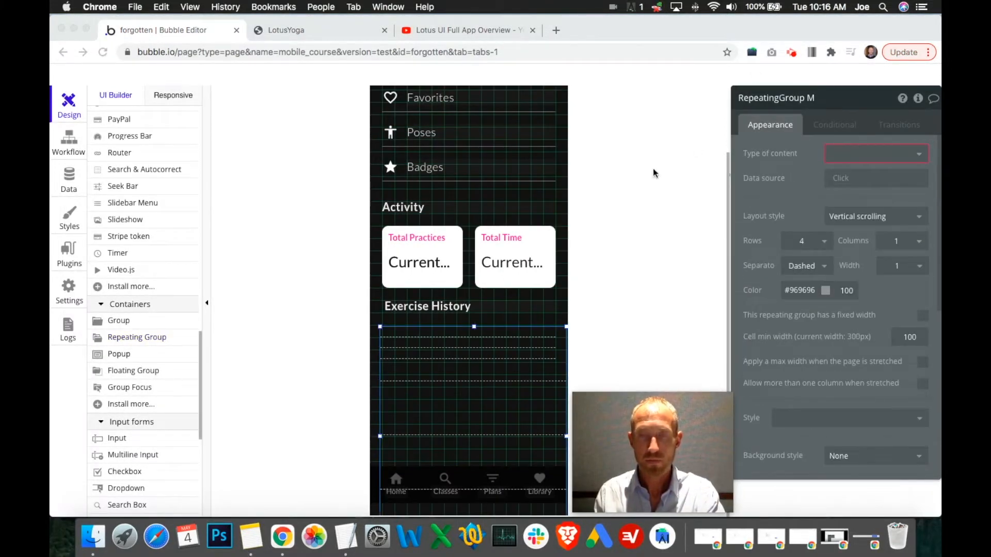
Delete the extra, larger repeating group that overlaps the smaller one below the Exercise History heading.
right_click(418, 437)
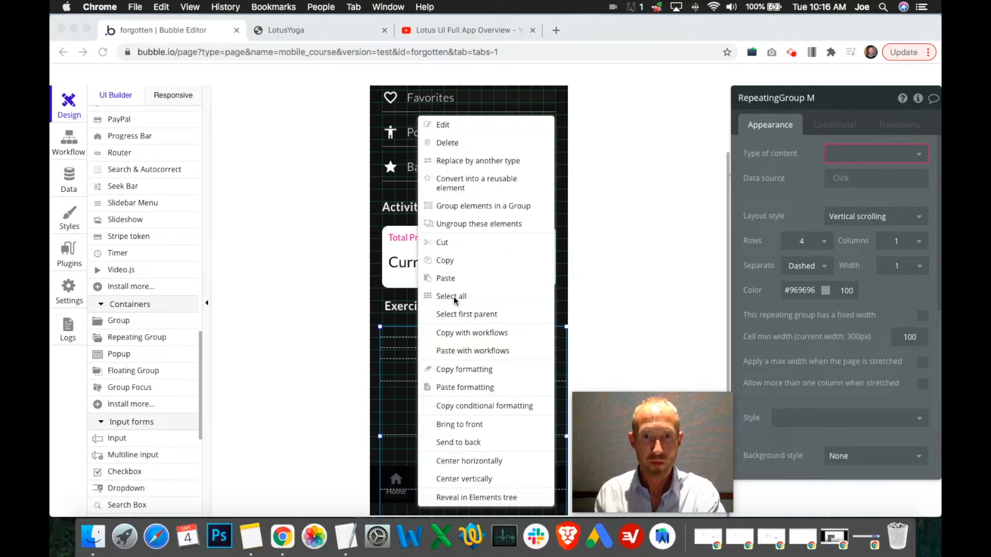
left_click(453, 148)
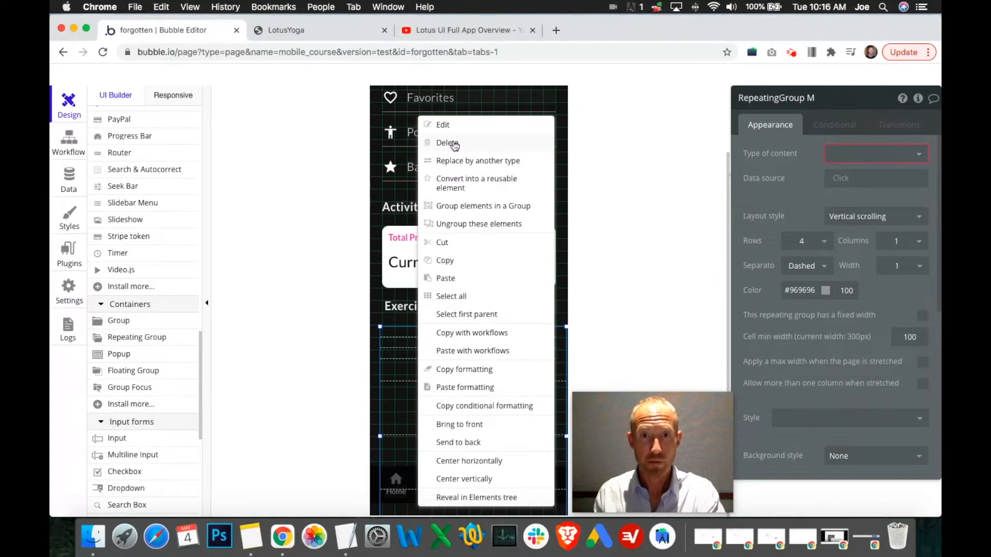
left_click(453, 144)
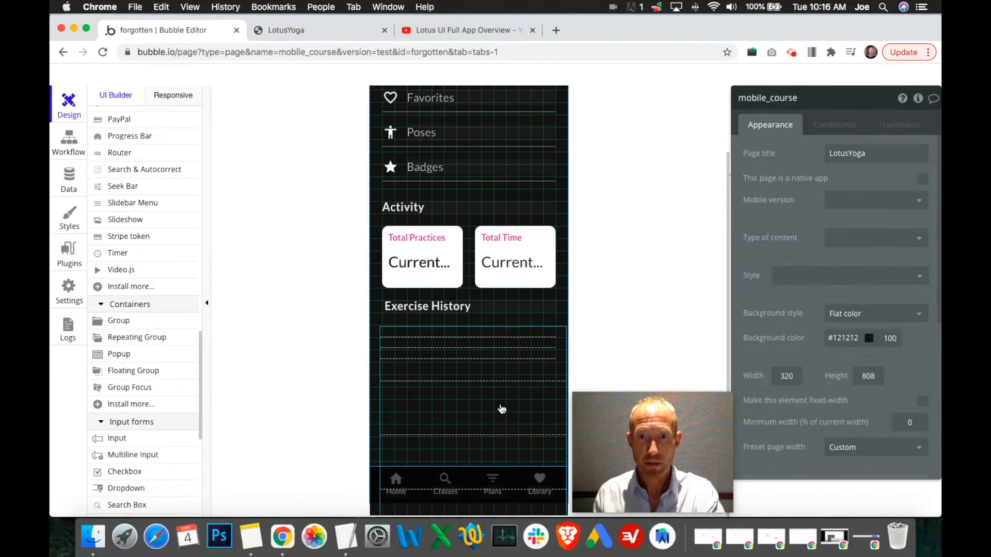
Position the remaining repeating group at X 20 and Y 520, and center it horizontally on the page.
left_click(486, 354)
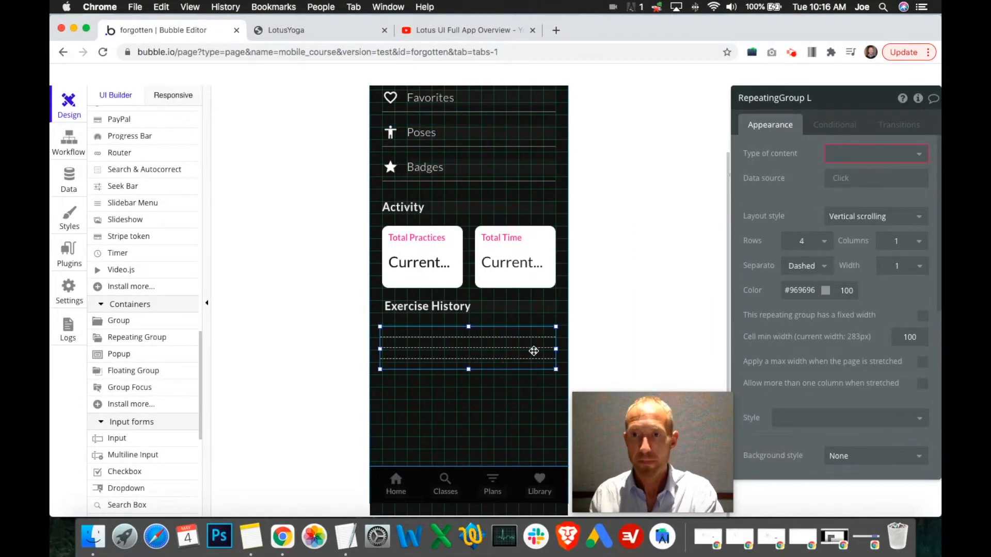
scroll(853, 355, "down", 10)
scroll(854, 355, "up", 10)
scroll(851, 353, "down", 10)
type("20")
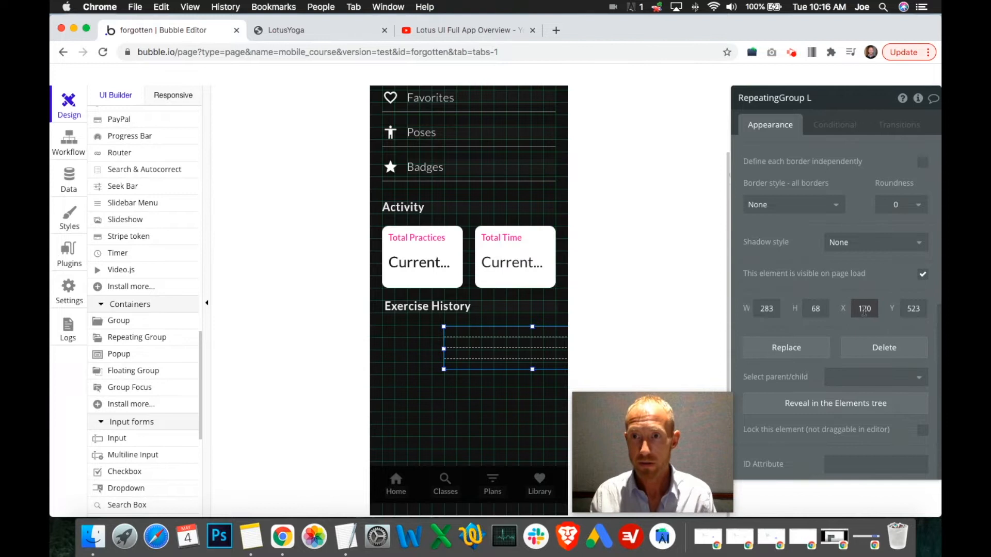
key("BackSpace")
left_click(774, 308)
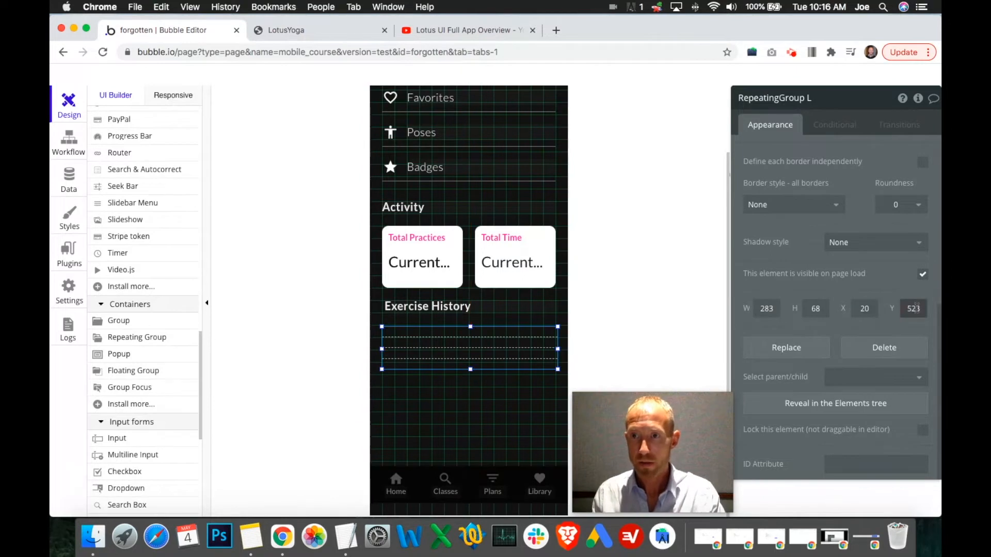
type("0")
right_click(503, 327)
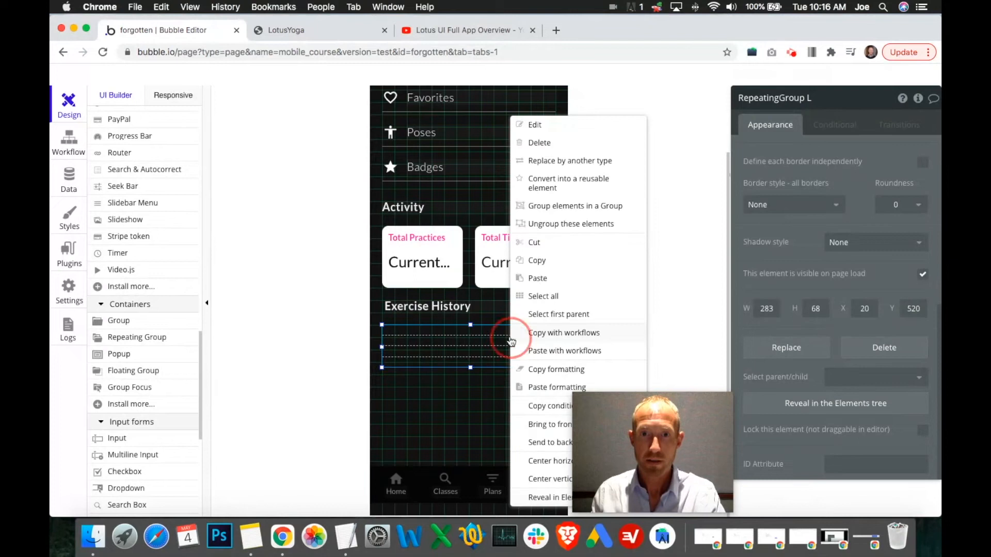
left_click(550, 460)
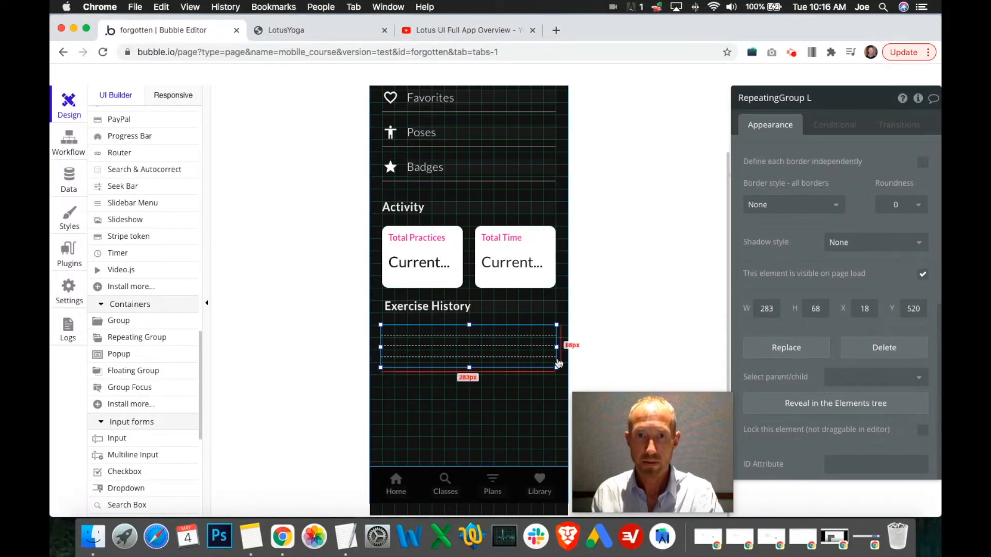
Try heights of 80 and 120 px for the repeating group below the Exercise History heading.
type("80")
left_click(812, 308)
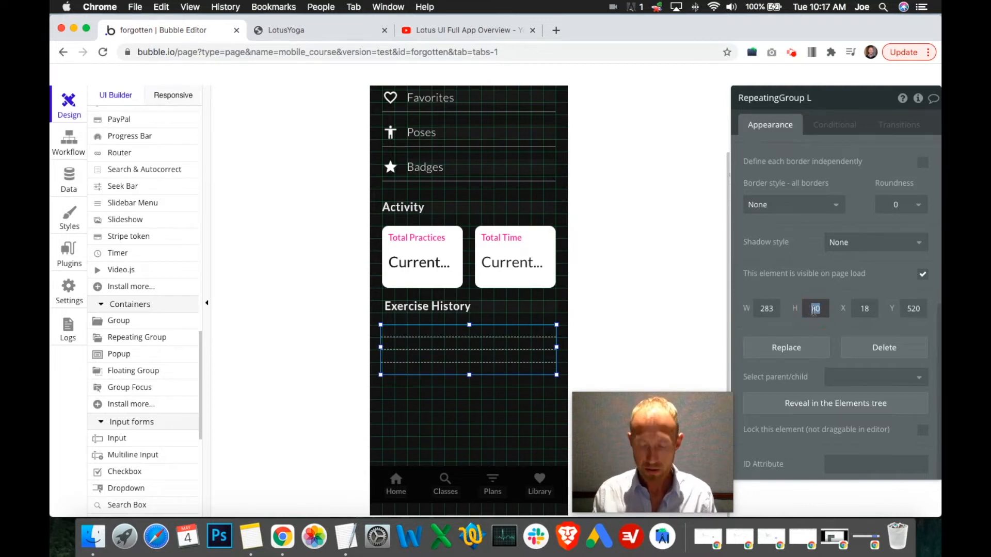
type("10")
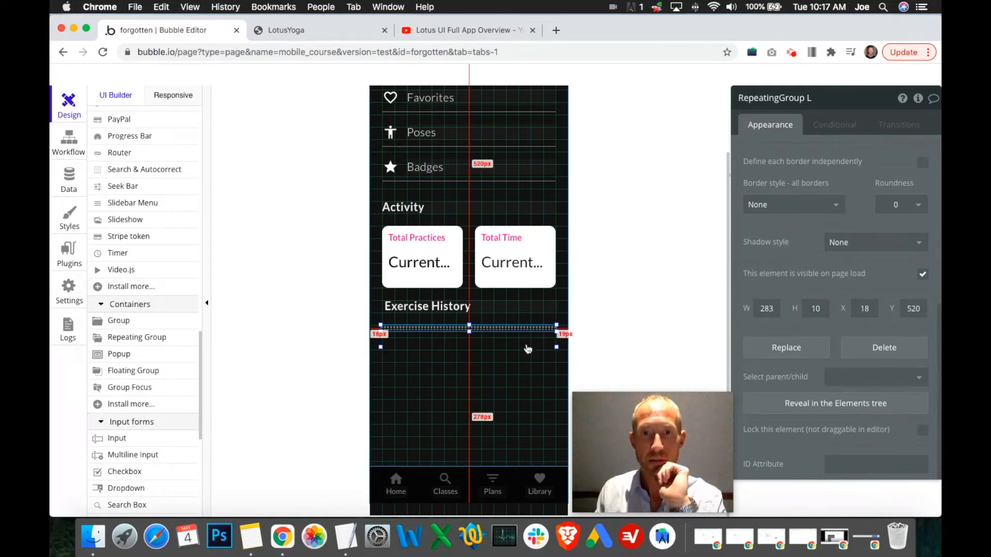
left_click(819, 308)
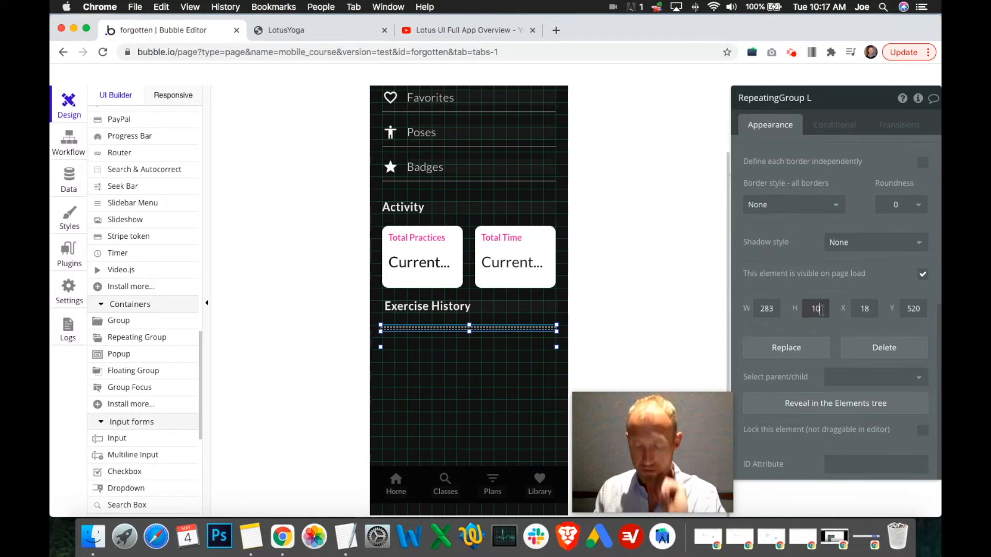
key("BackSpace")
type("20")
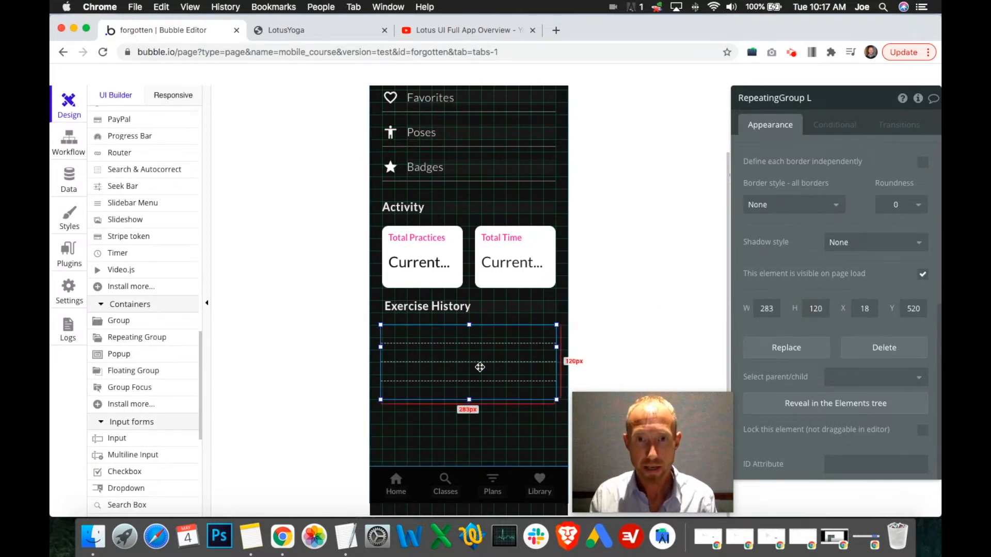
Check the Total Time card's dimensions, then review the Activity and Exercise History sections in the reference video and the Library page in the app preview.
left_click(518, 283)
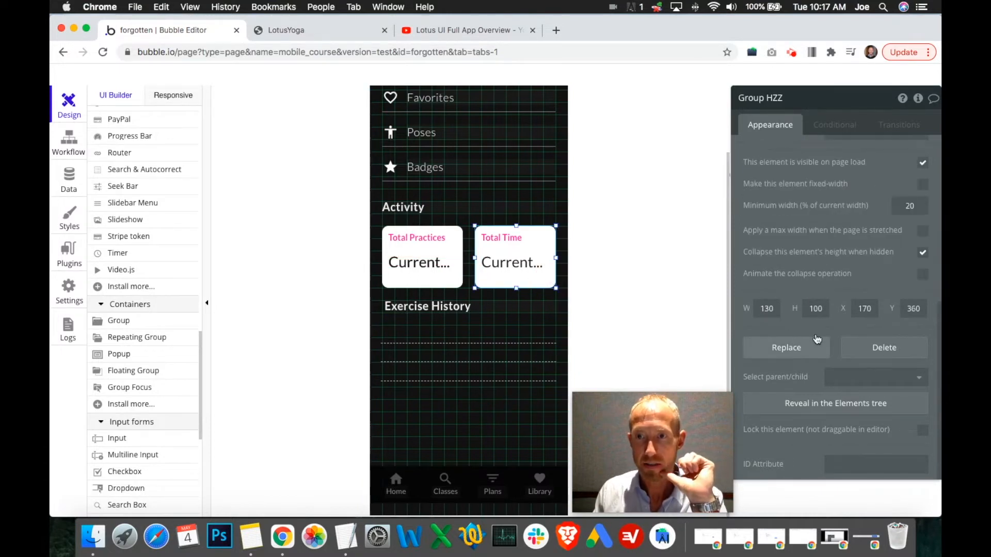
key("super+3")
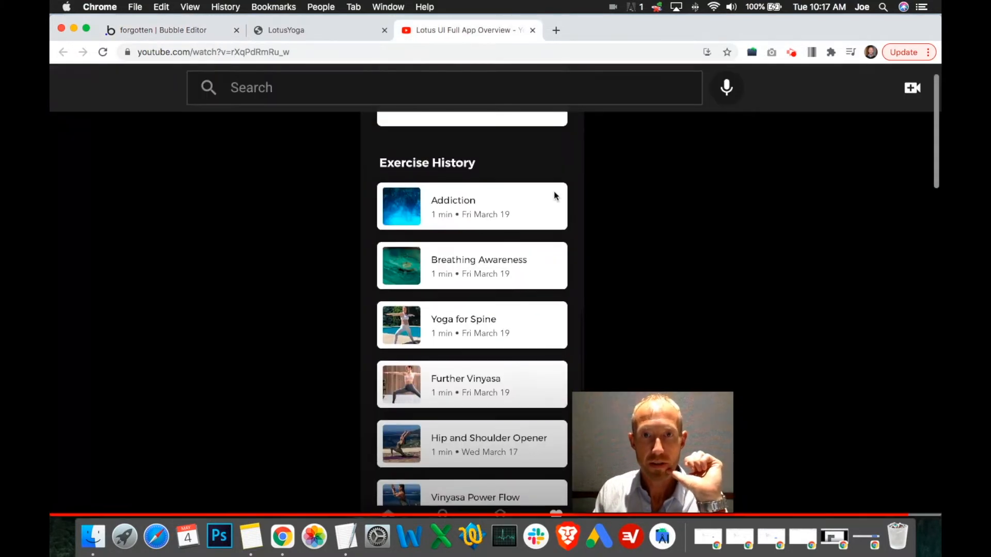
scroll(554, 193, "up", 1)
left_click_drag(700, 399, 838, 347)
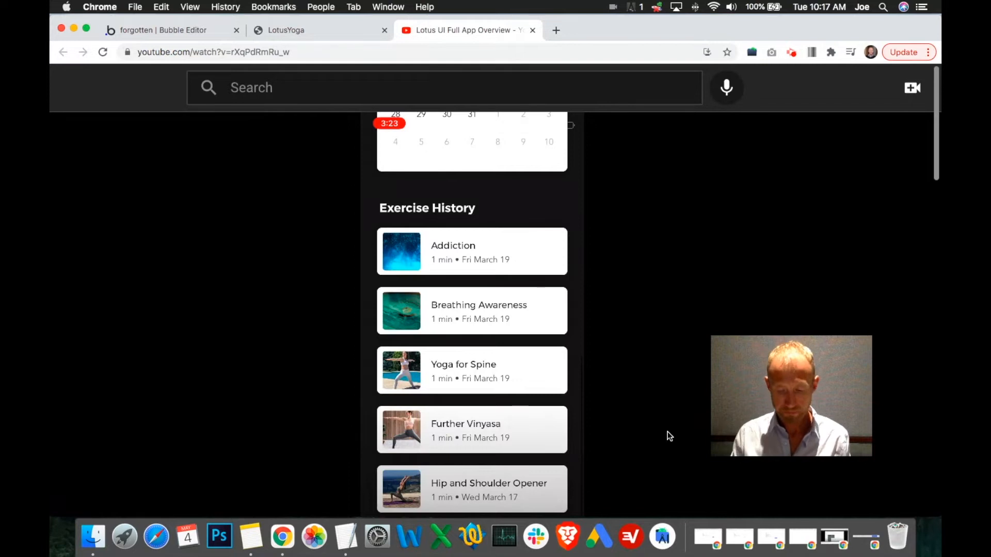
scroll(668, 432, "down", 3)
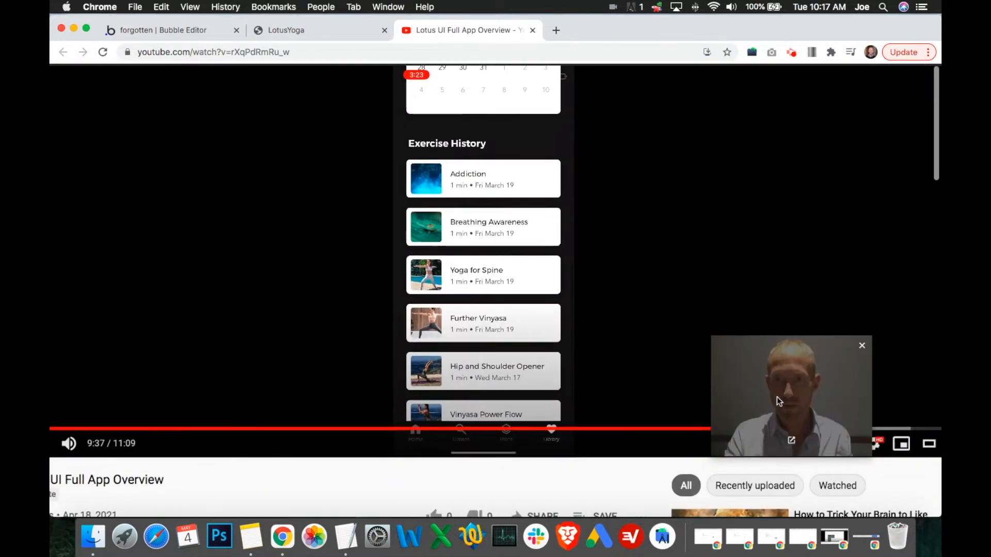
left_click_drag(779, 398, 789, 266)
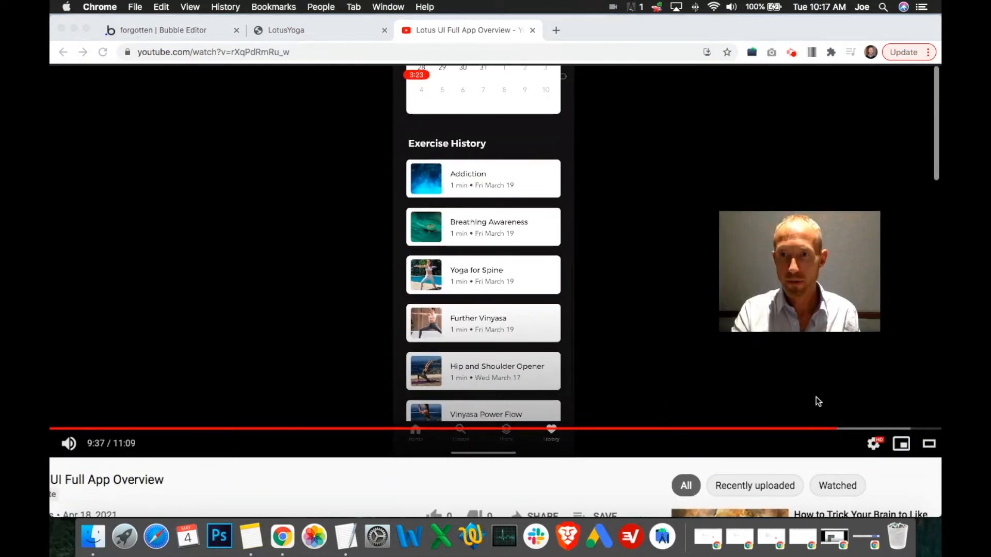
left_click(835, 429)
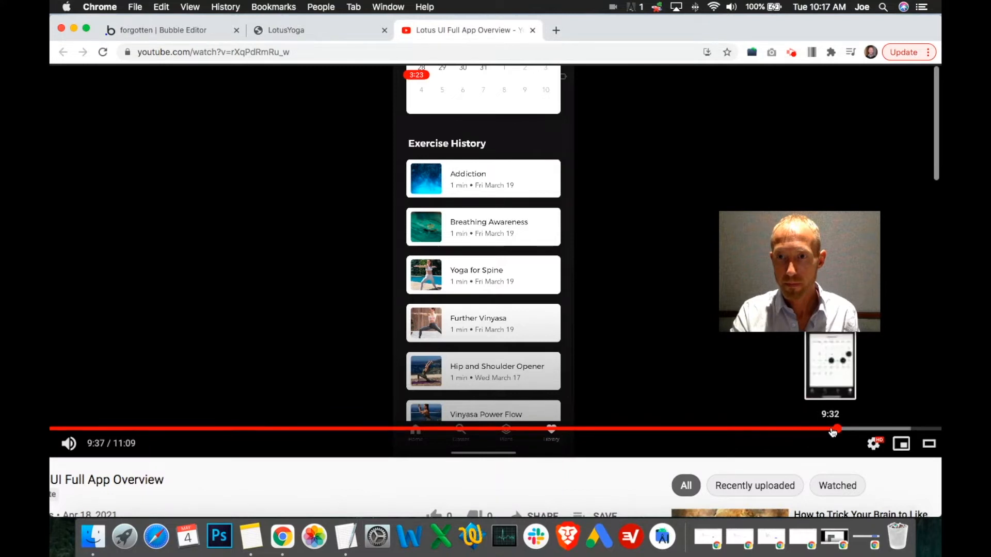
left_click(833, 430)
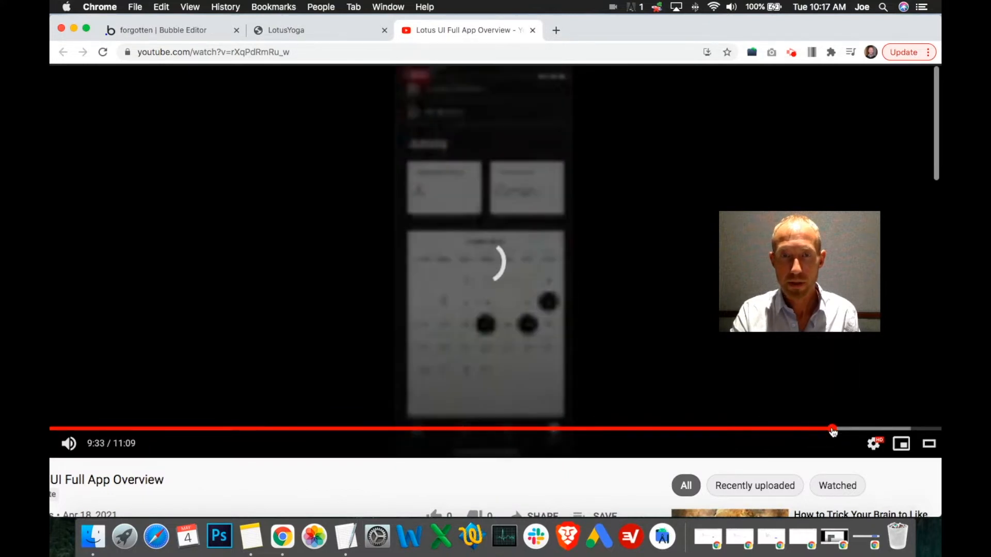
left_click(734, 368)
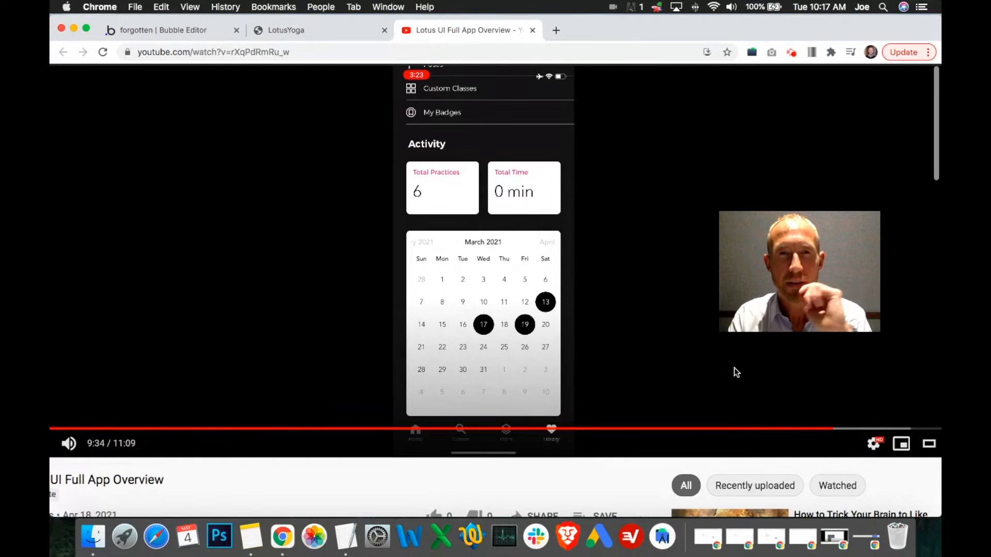
left_click(726, 372)
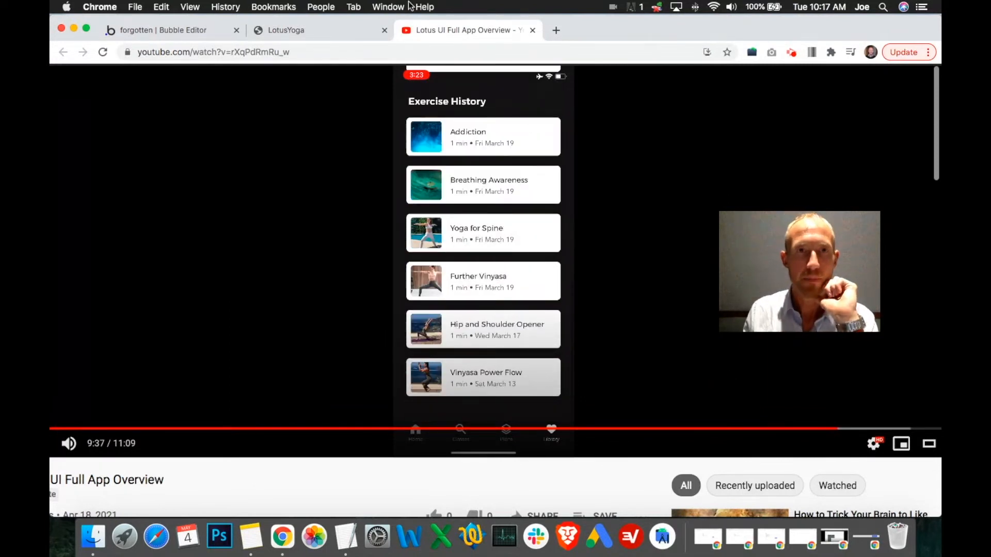
left_click(328, 33)
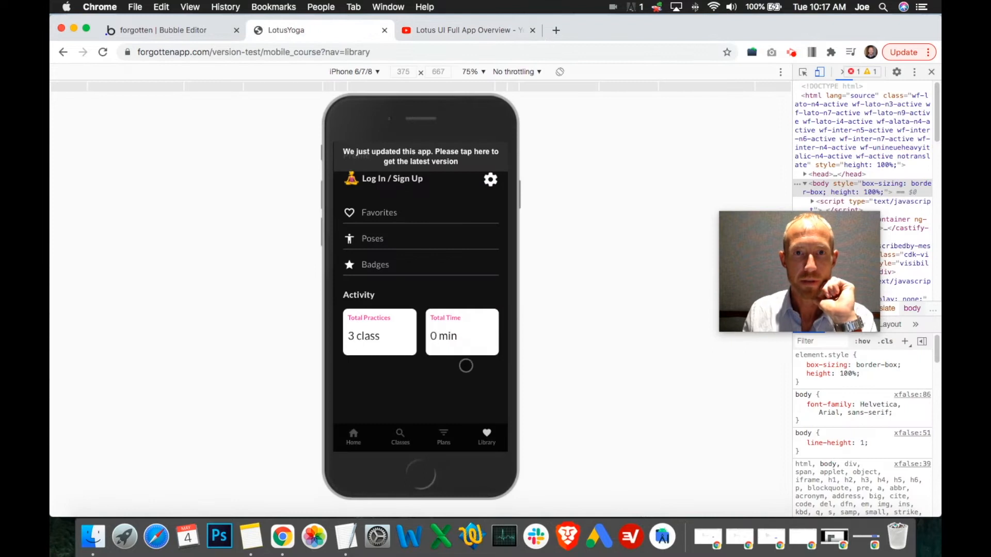
Set the Exercise History repeating group's height to 100 px in the Bubble editor.
left_click(210, 34)
left_click(488, 363)
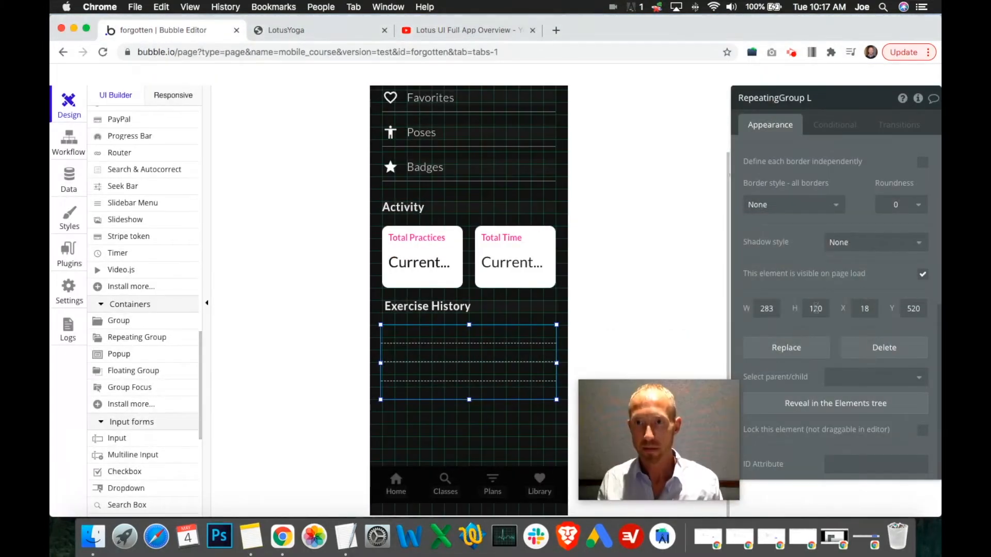
key("BackSpace")
type("0")
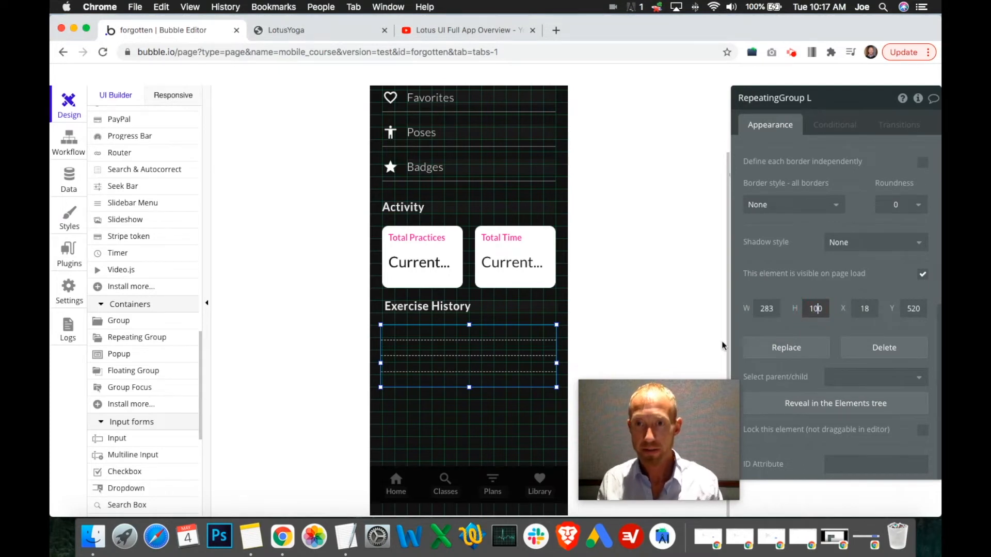
Configure the repeating group with 1 row, the Full list layout style and the None separator.
scroll(792, 308, "up", 10)
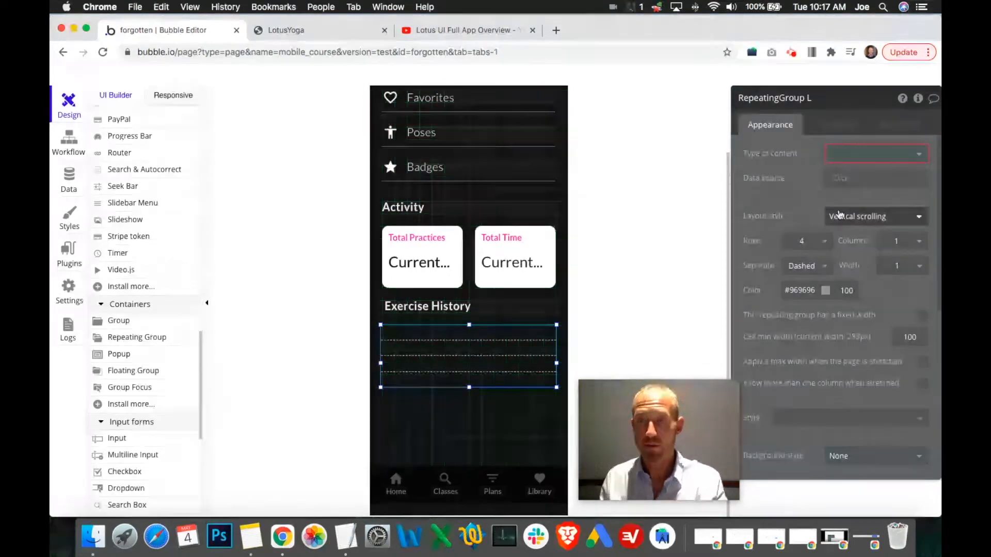
left_click(869, 159)
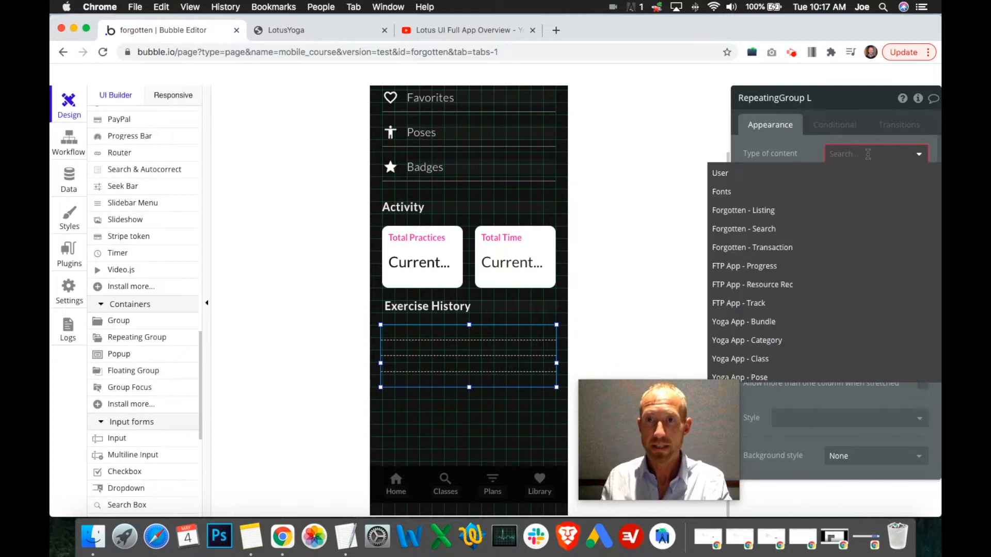
left_click(810, 144)
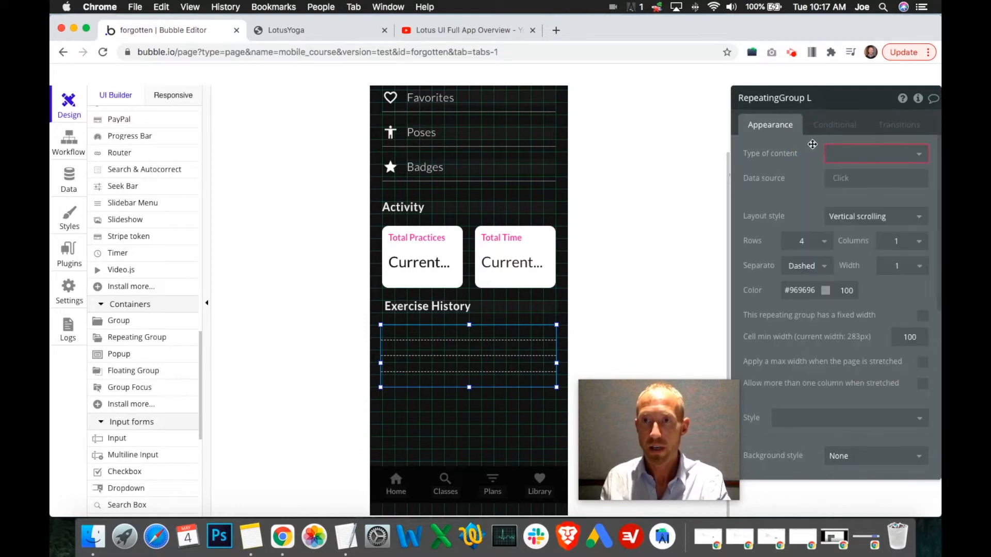
left_click(806, 241)
left_click(807, 264)
left_click(872, 217)
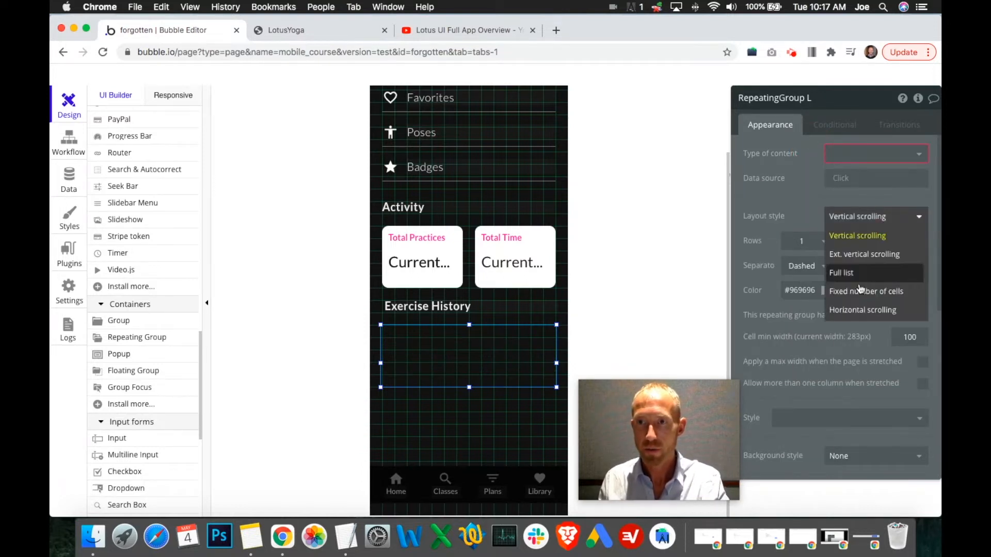
left_click(858, 274)
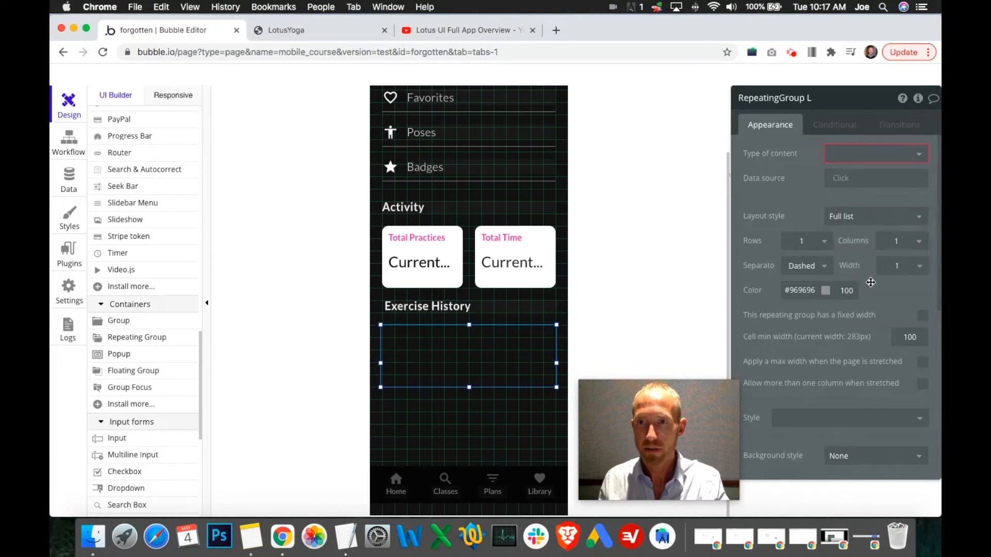
left_click(819, 268)
left_click(796, 286)
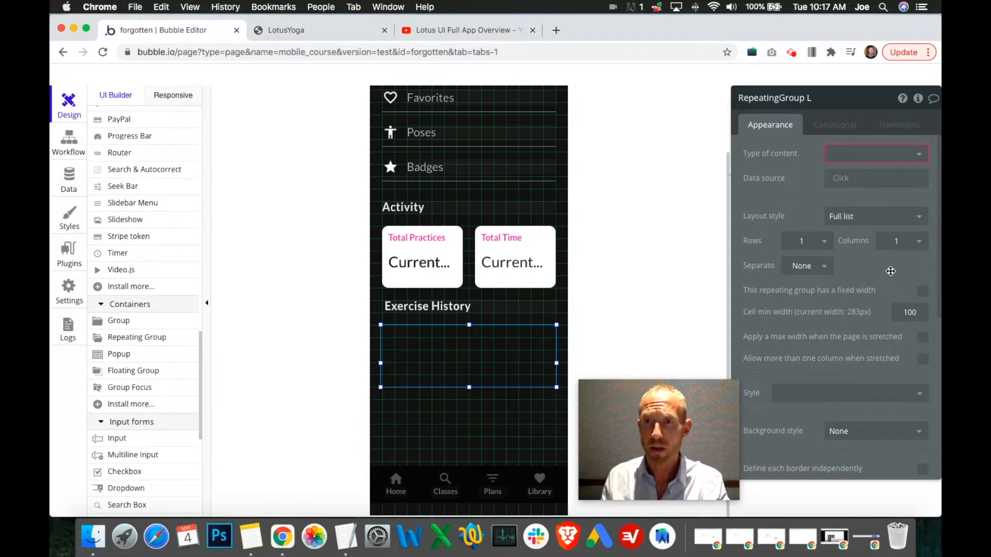
Set the Exercise History repeating group's width to 280 px and center it horizontally on the page.
scroll(895, 291, "down", 3)
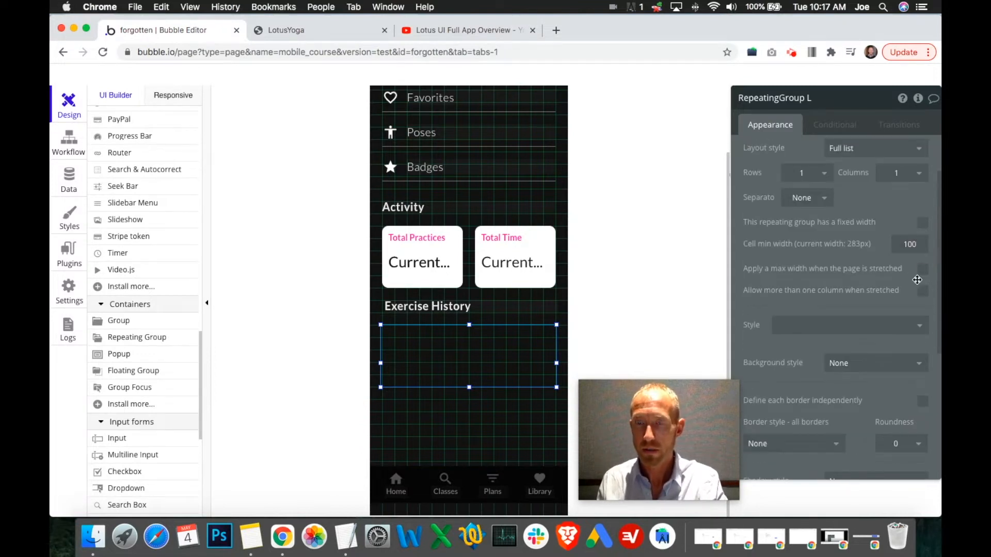
scroll(913, 276, "down", 5)
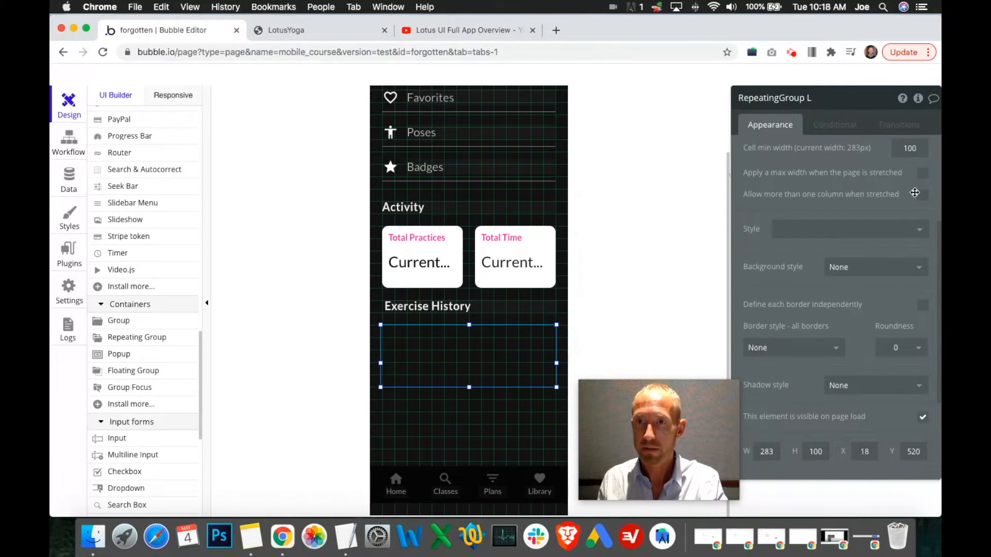
scroll(905, 226, "down", 4)
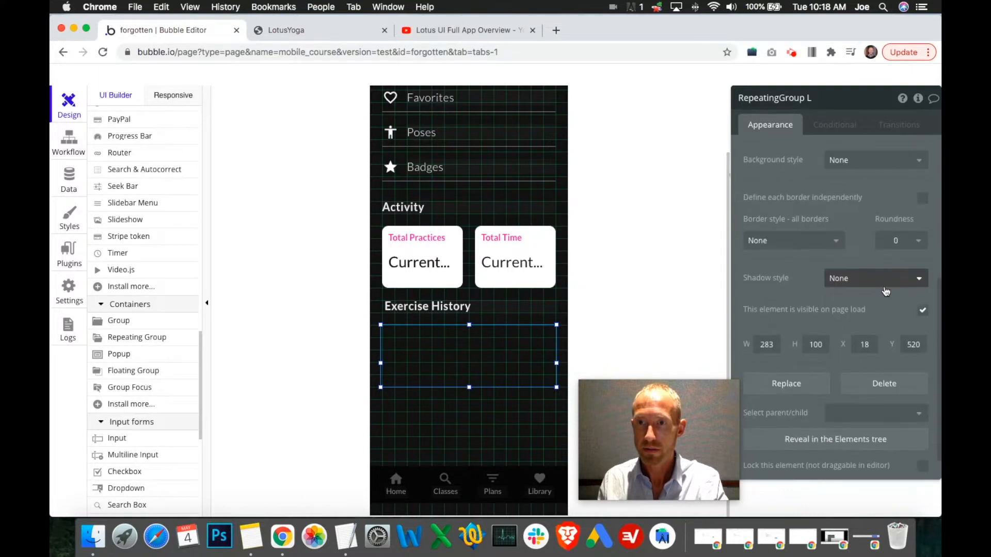
scroll(890, 297, "down", 1)
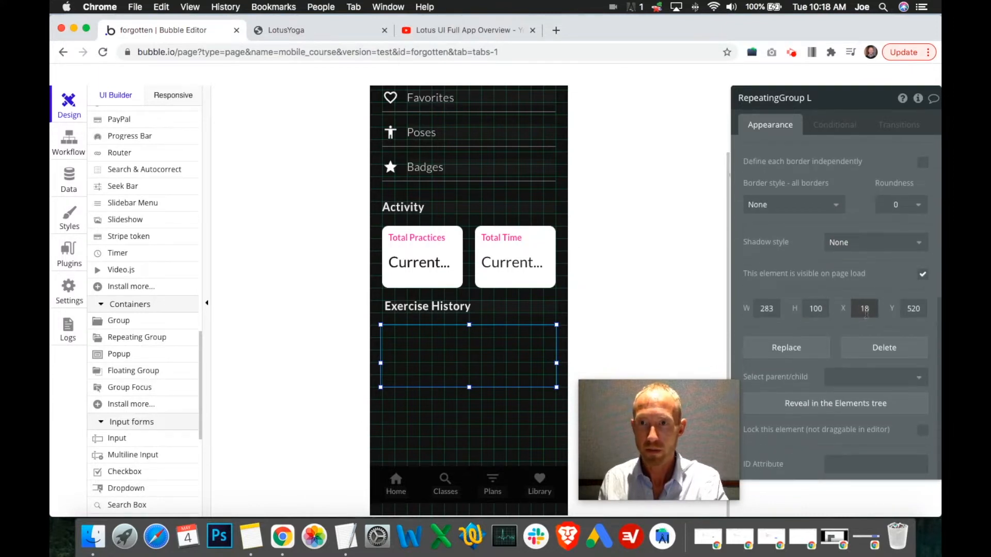
right_click(533, 344)
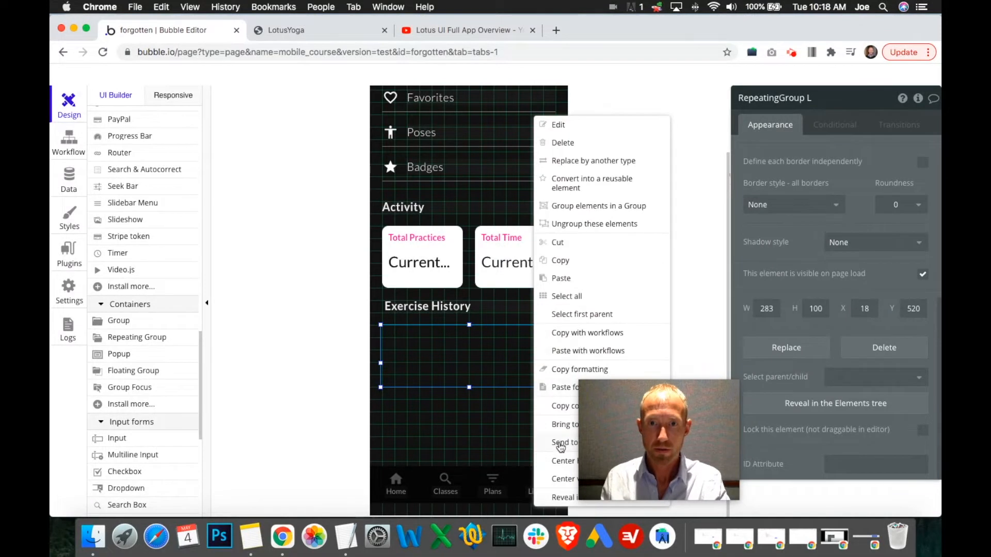
left_click(564, 461)
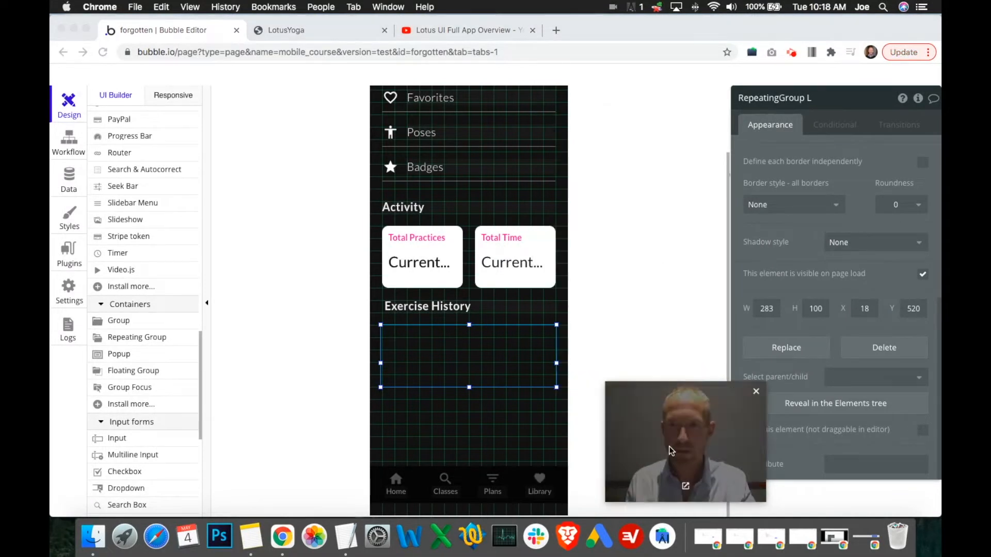
left_click(769, 309)
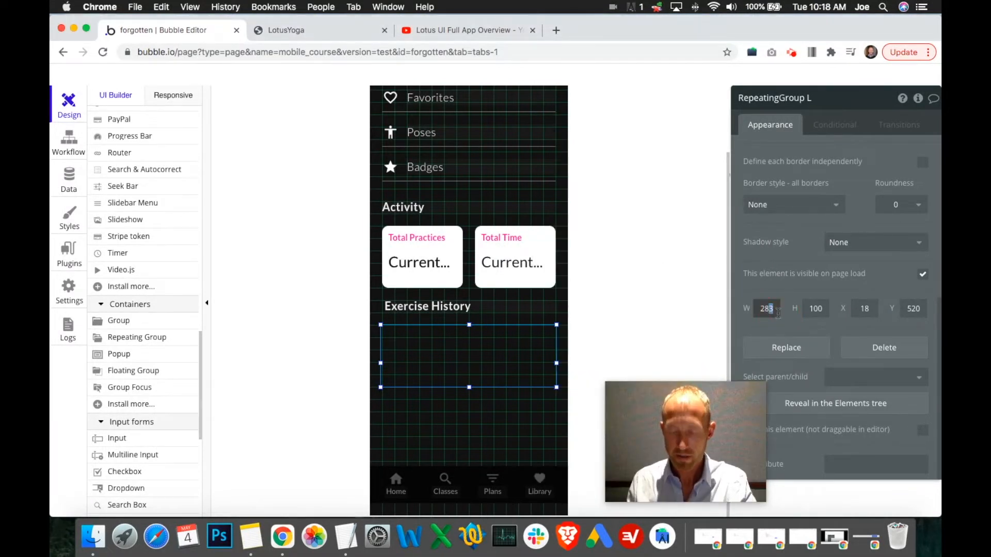
right_click(520, 351)
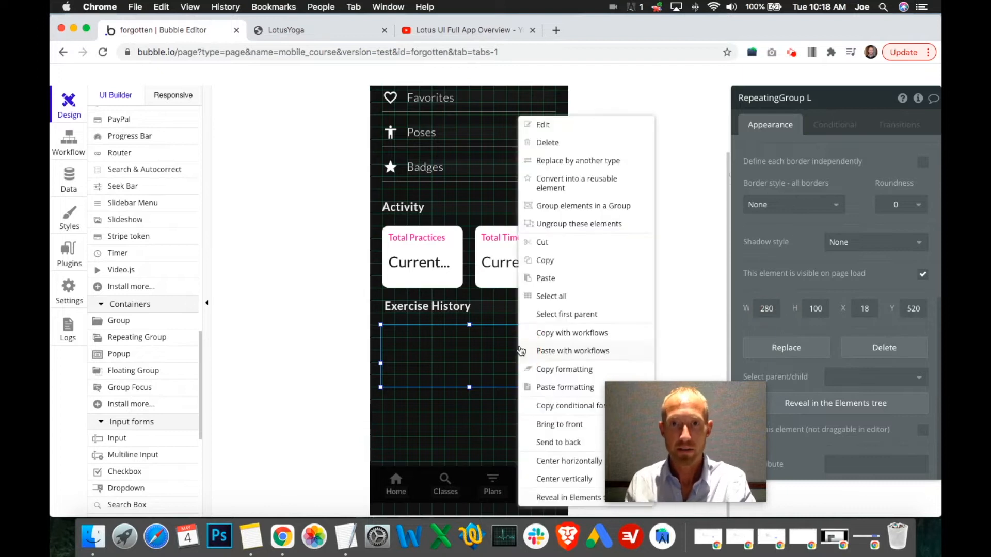
left_click(563, 460)
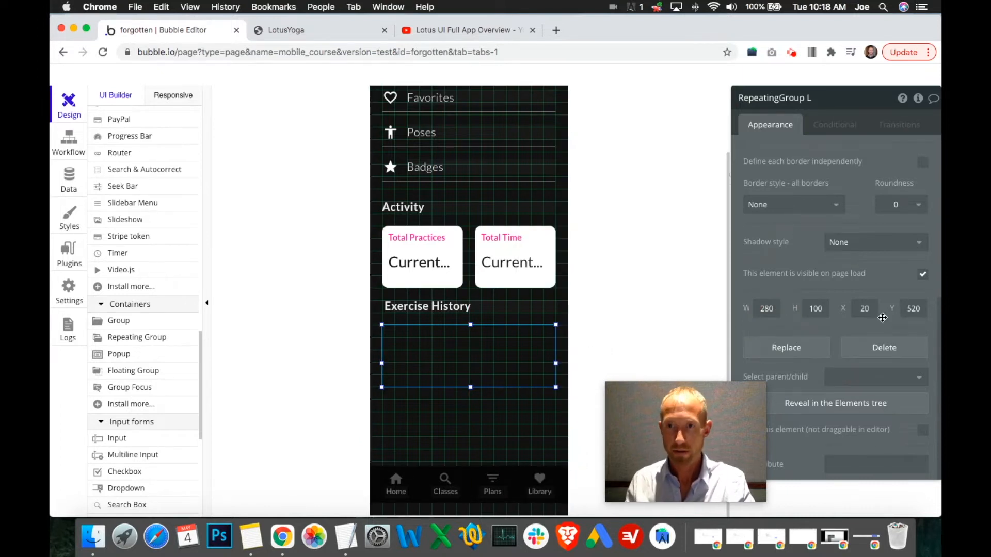
scroll(882, 317, "up", 6)
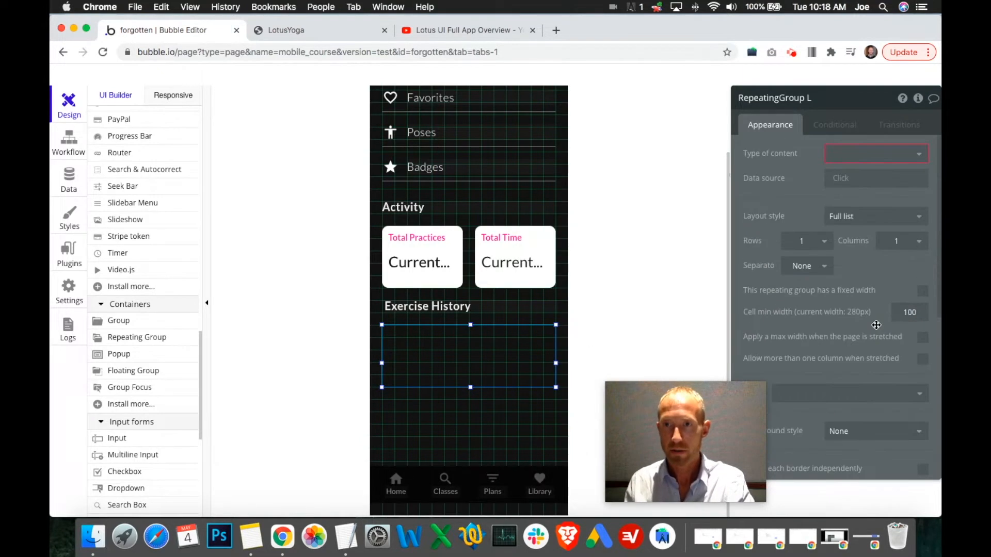
Review the Exercise History cards in the reference video and compare them with the Library page in the app preview.
left_click(441, 26)
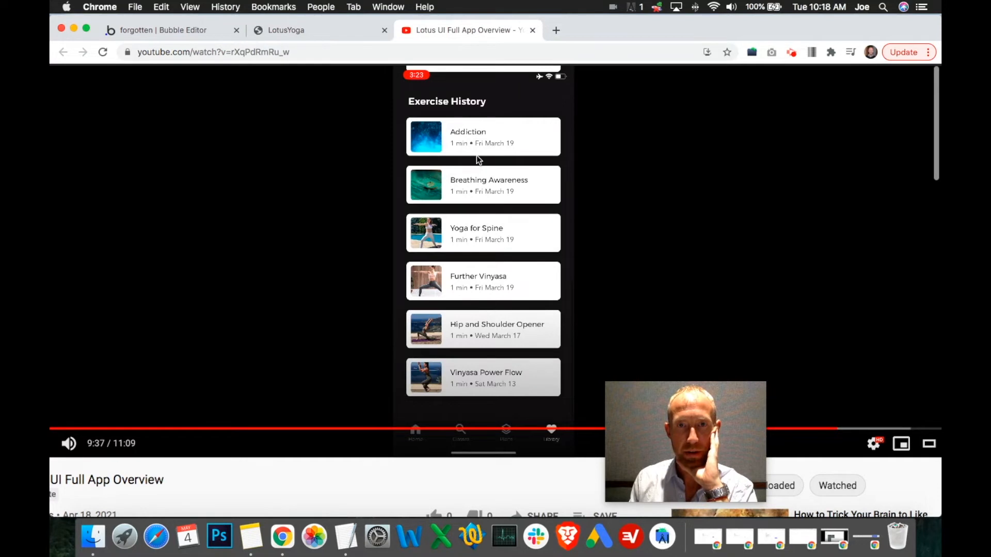
left_click(278, 29)
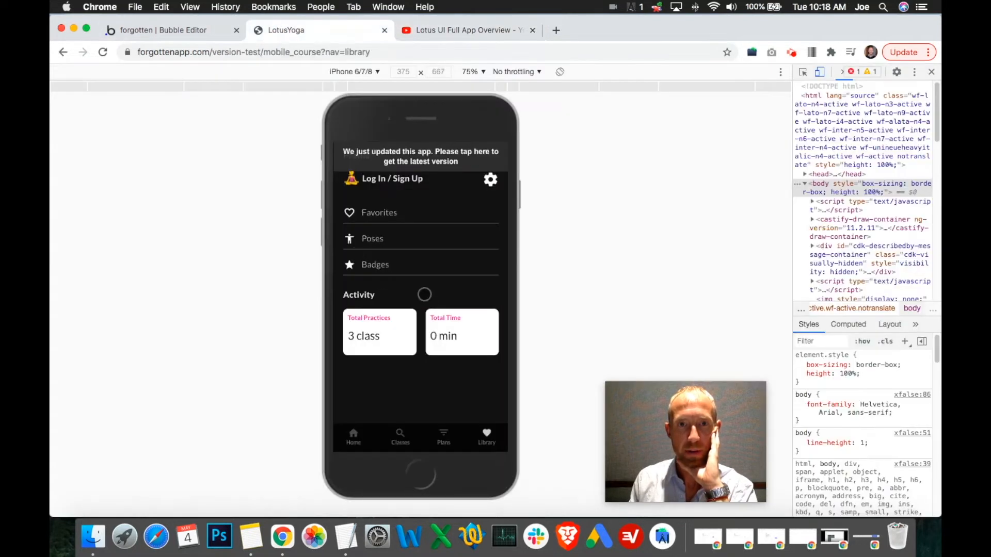
left_click(430, 29)
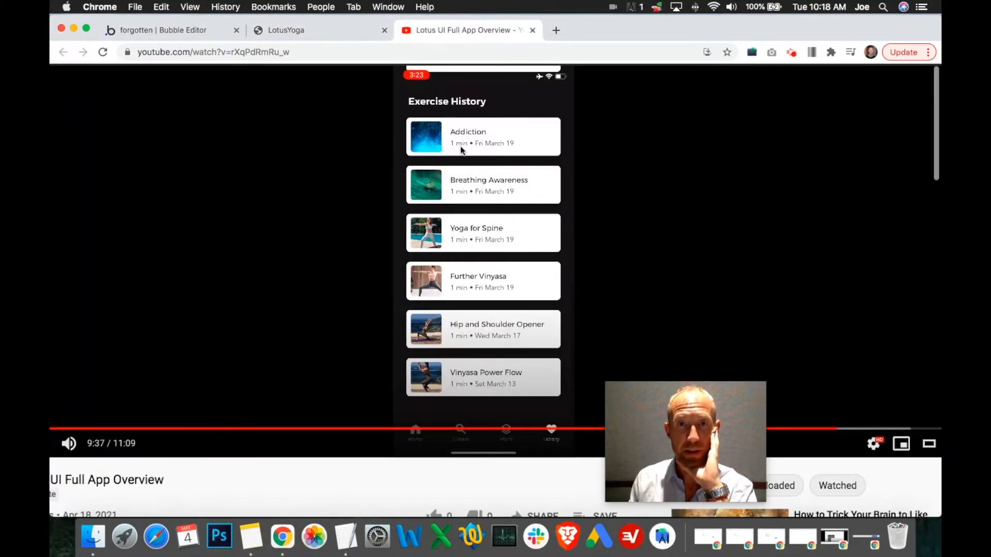
left_click(476, 239)
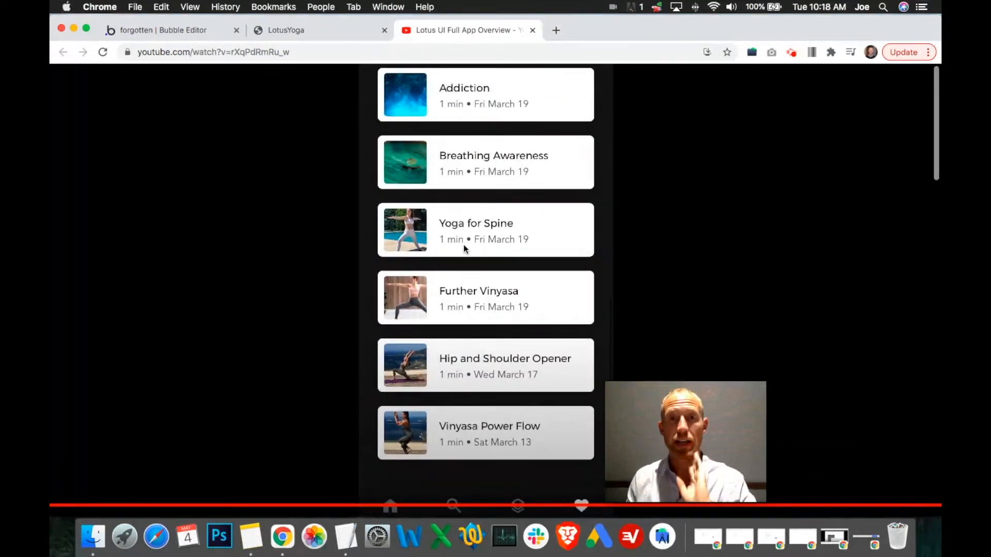
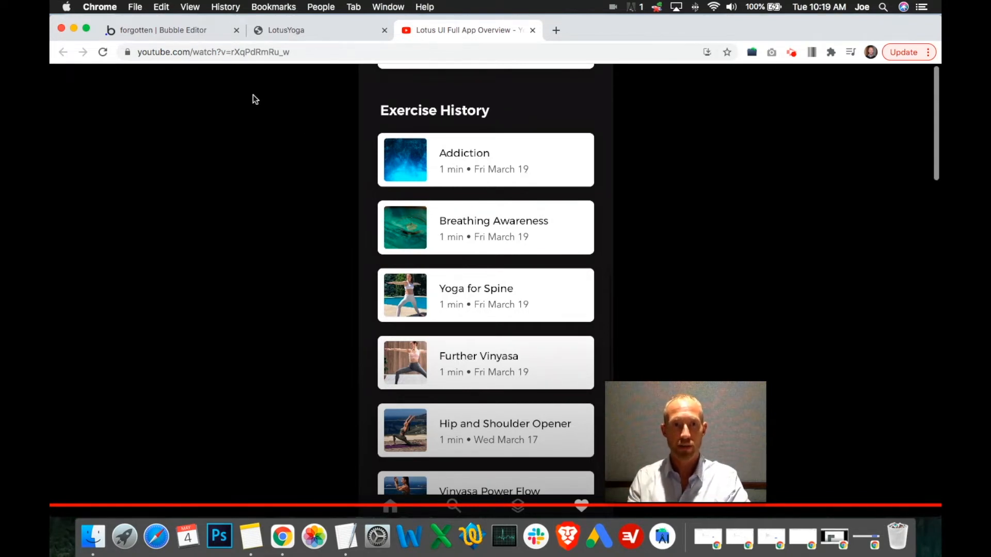
Create a private custom data type named "Yoga App - Exercise History" in the Bubble editor.
left_click(188, 34)
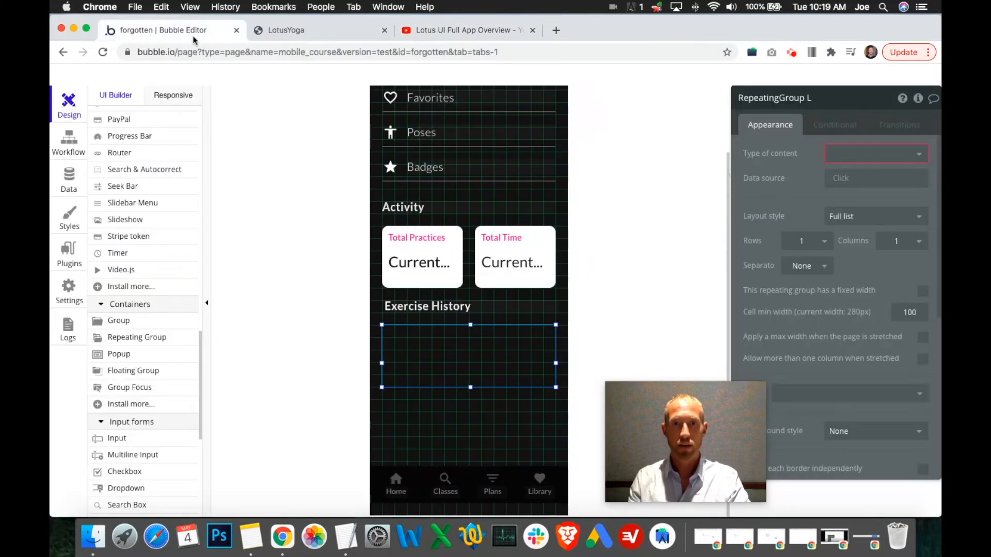
left_click_drag(720, 431, 692, 436)
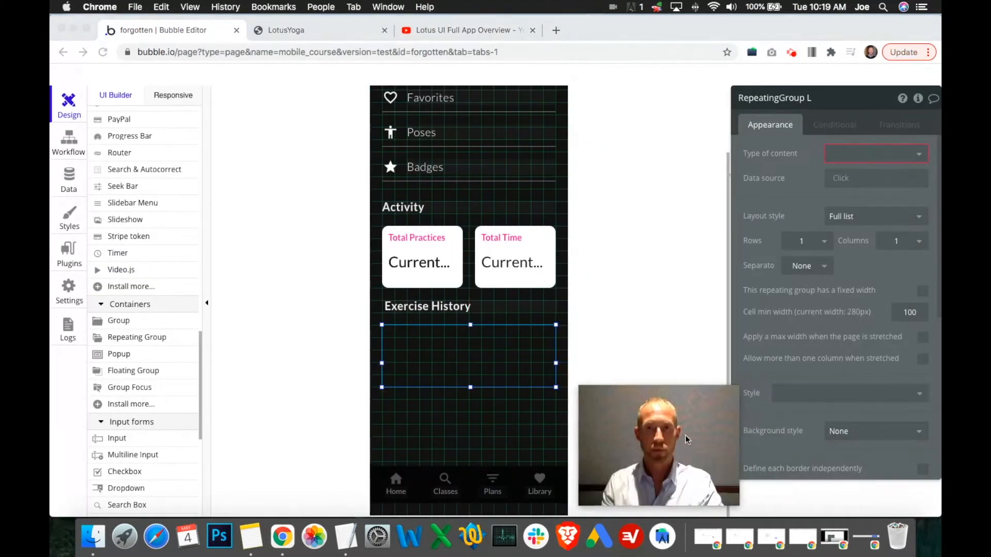
left_click(69, 178)
scroll(278, 356, "down", 3)
left_click(231, 428)
type("Yoga ")
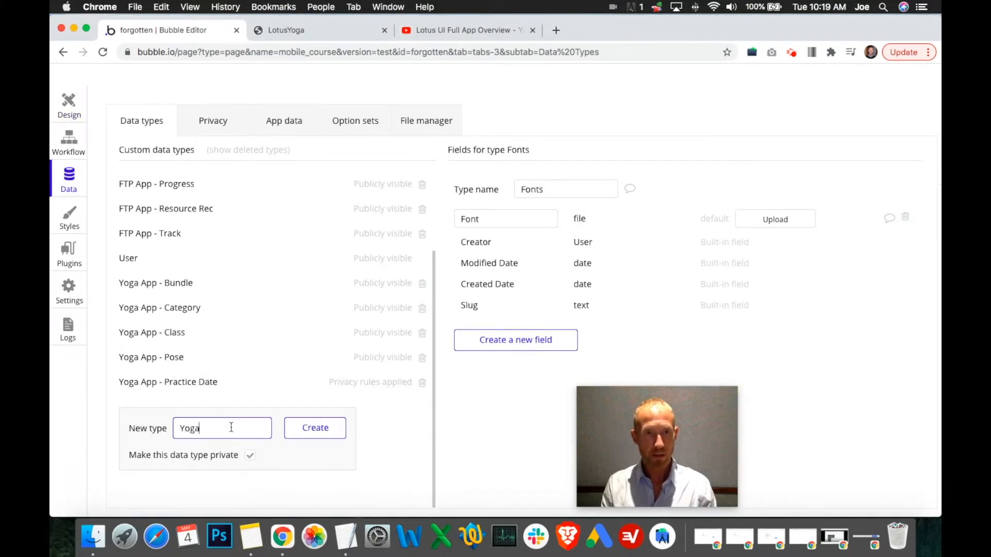
type("pp")
key("BackSpace")
key("BackSpace")
key("BackSpace")
type("App - Exe")
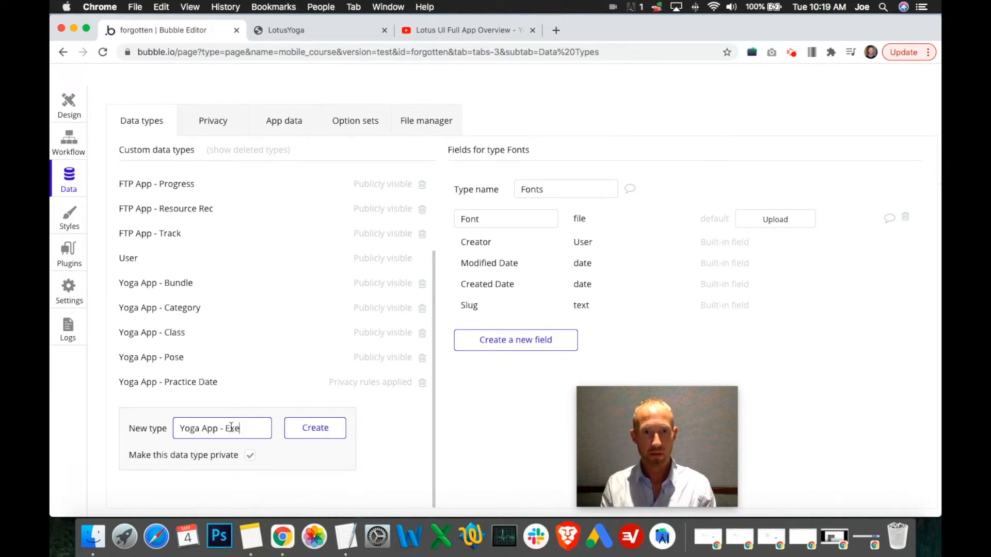
type("rcise History")
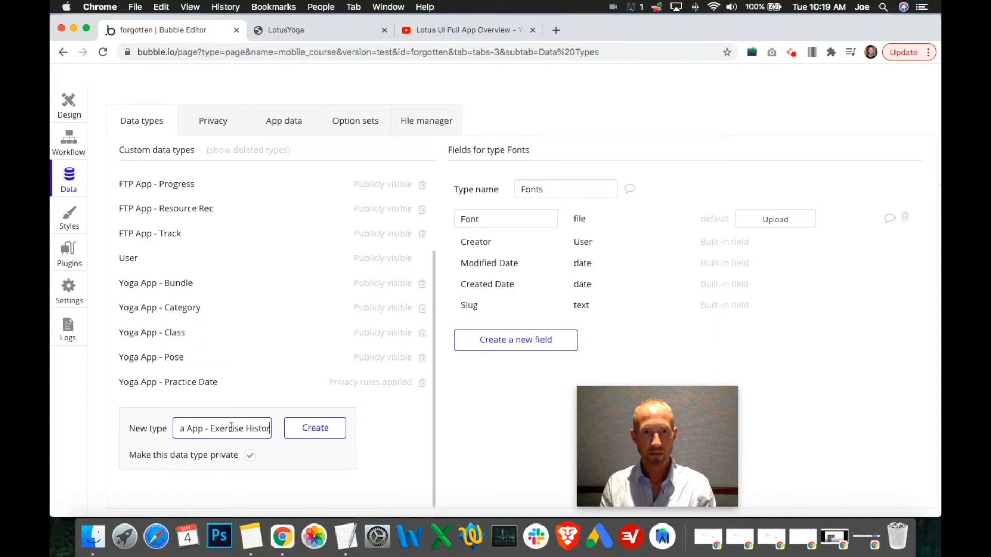
left_click(326, 434)
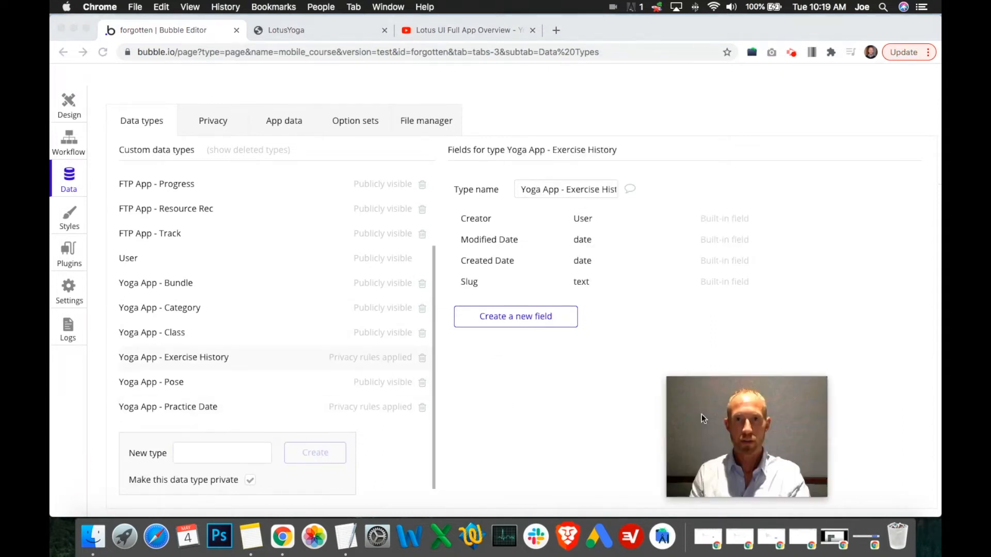
Set up a new list field named YogaClass with the field type Yoga App - Class for the Exercise History data type.
left_click(523, 327)
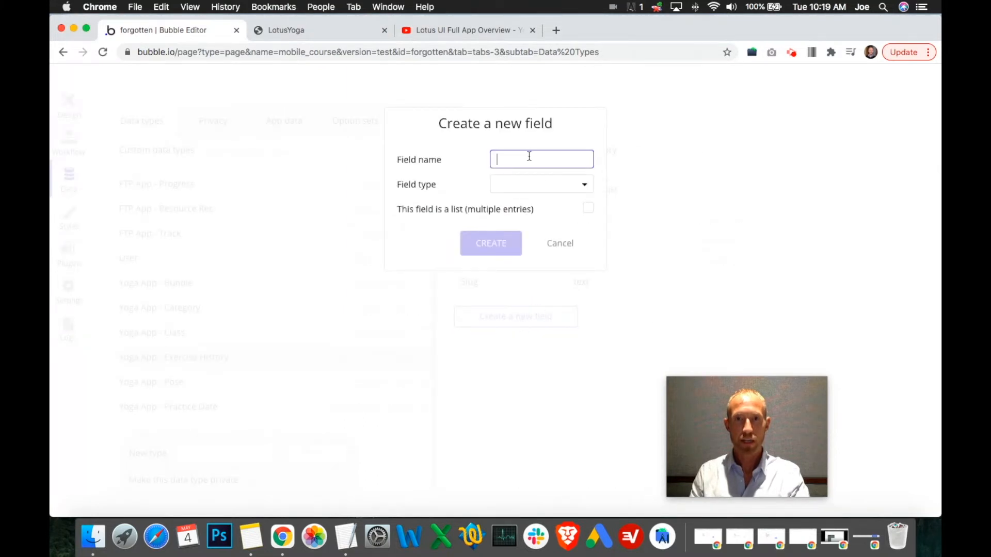
type("Class")
left_click(588, 207)
left_click(586, 184)
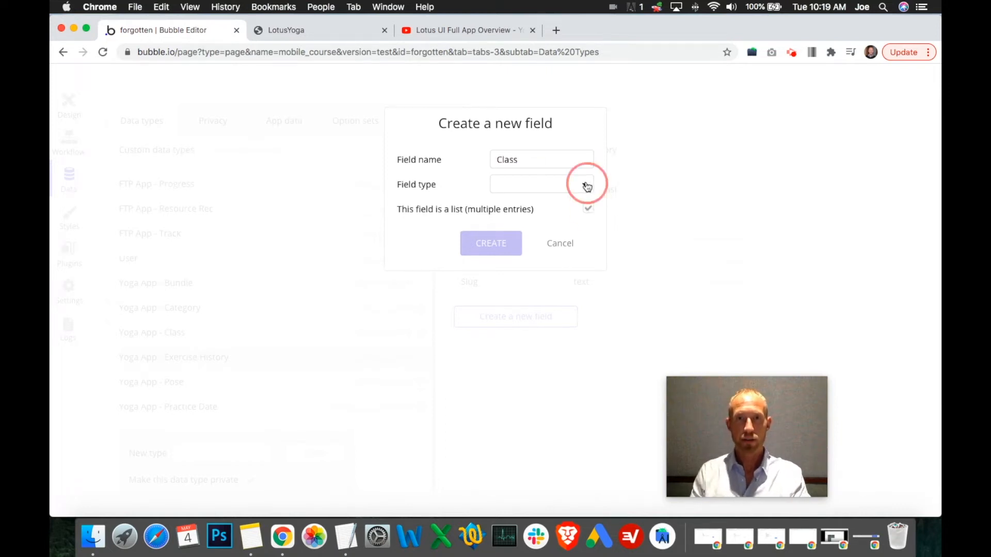
left_click(522, 160)
left_click(497, 160)
type("Yoga")
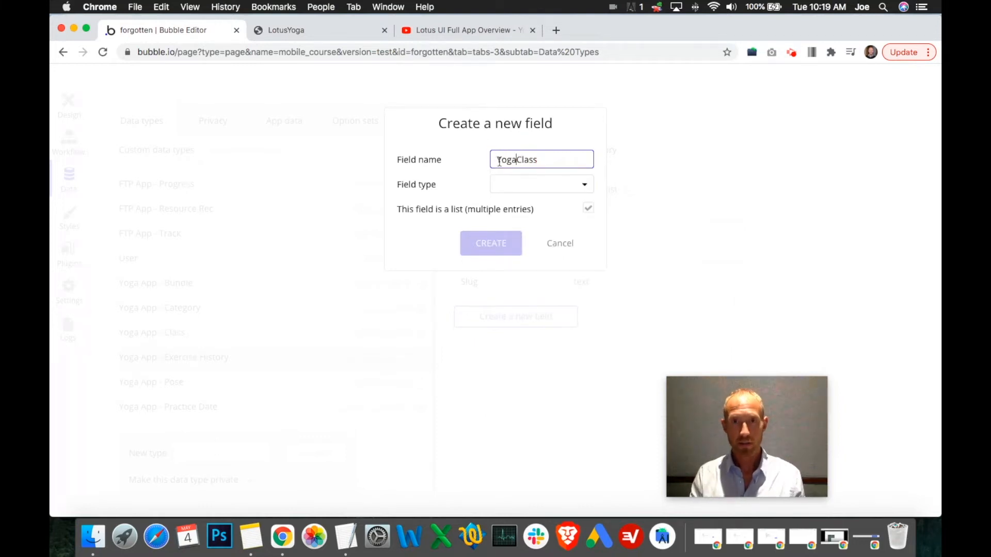
left_click(534, 185)
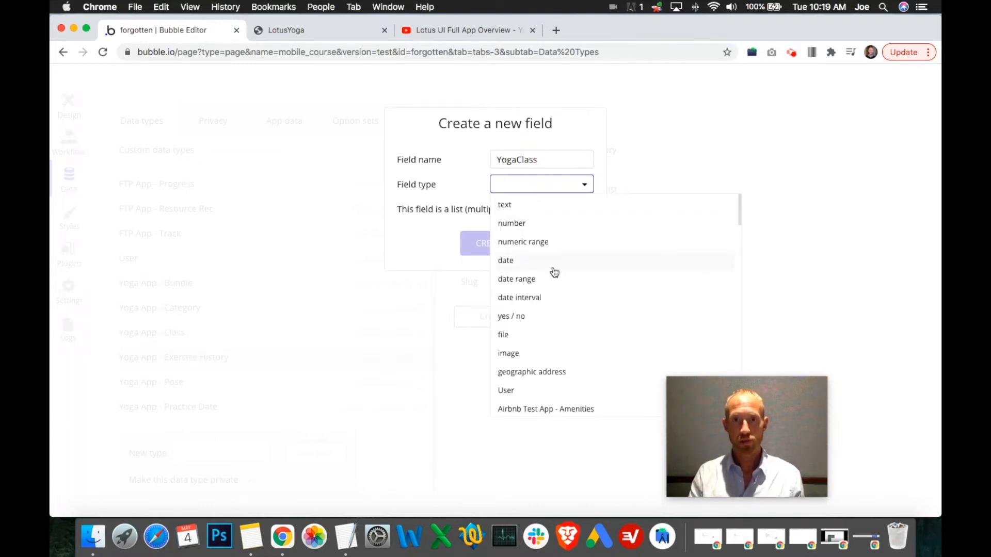
scroll(554, 272, "down", 10)
left_click(556, 286)
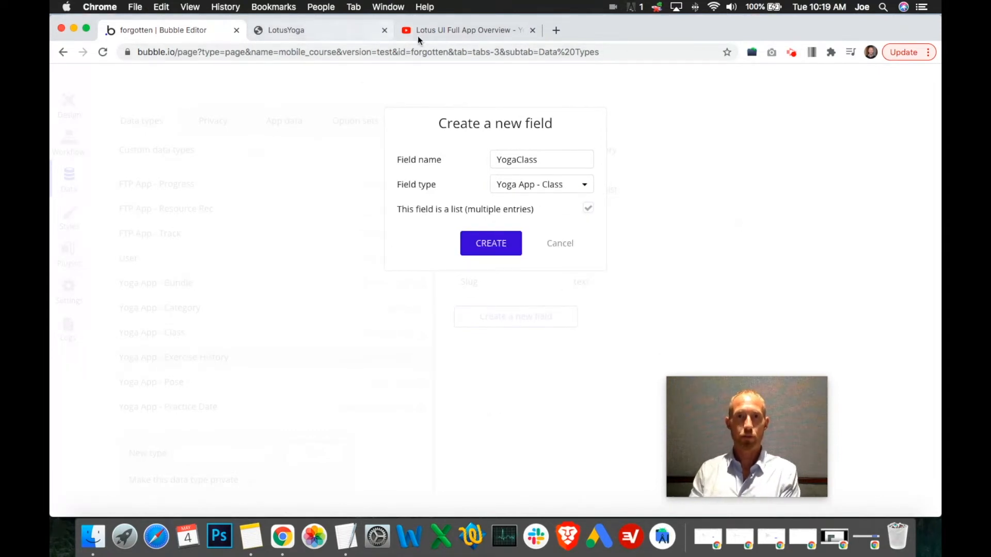
Check the Exercise History entries in the reference video, then turn off the list option and create the YogaClass field.
left_click(431, 31)
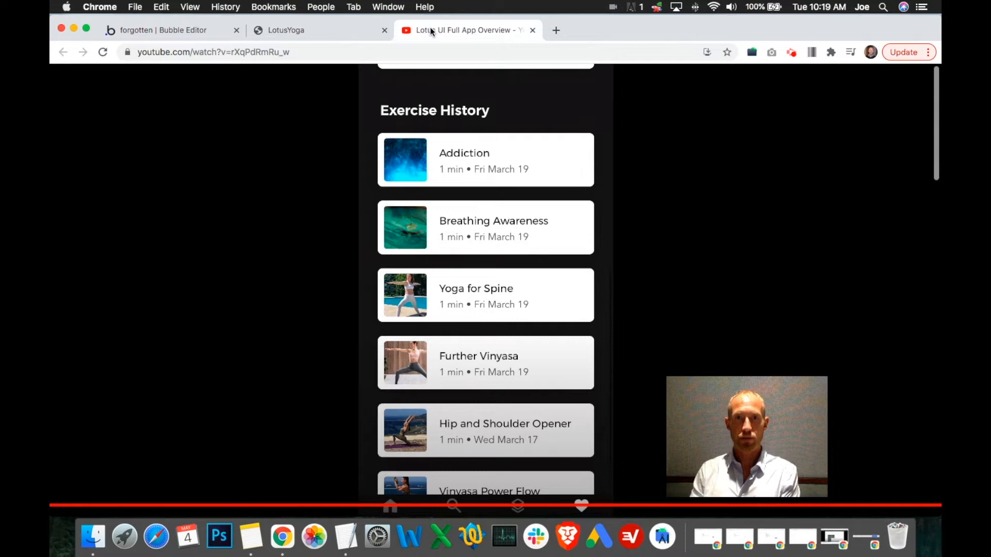
left_click(197, 35)
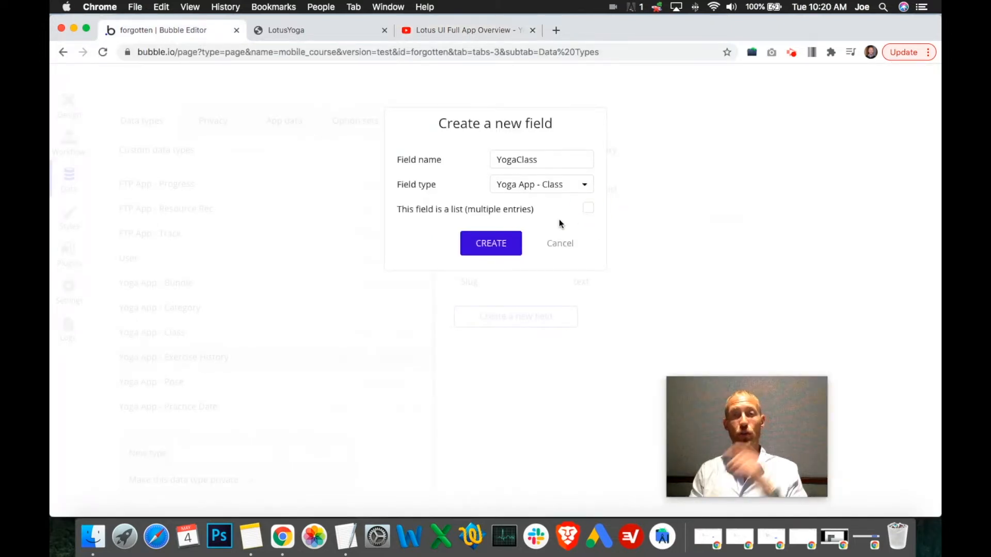
left_click(466, 31)
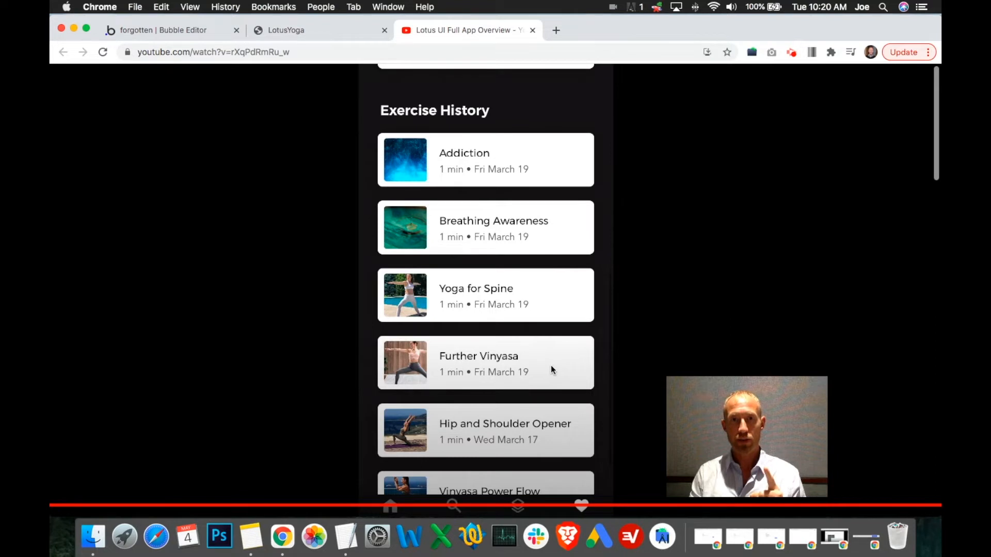
left_click(232, 29)
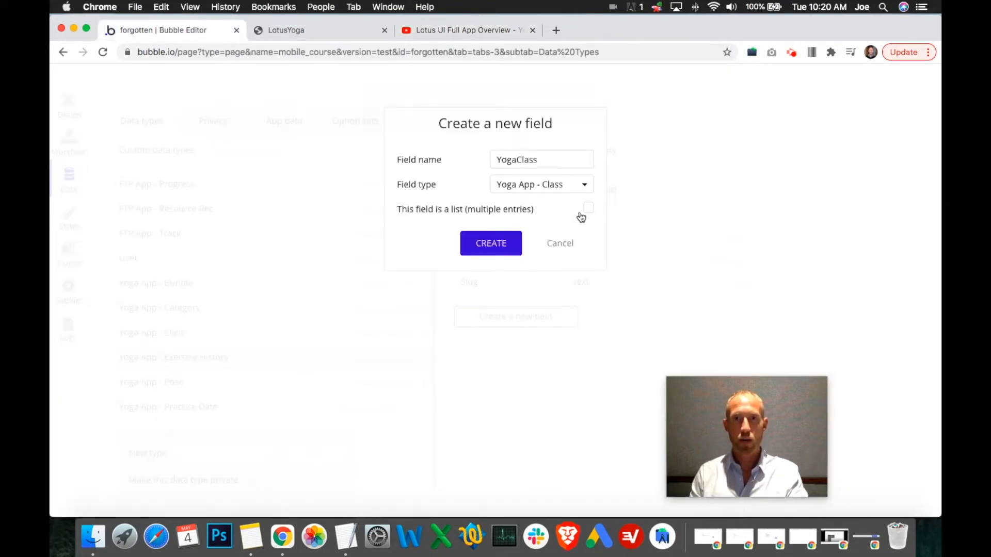
left_click(491, 243)
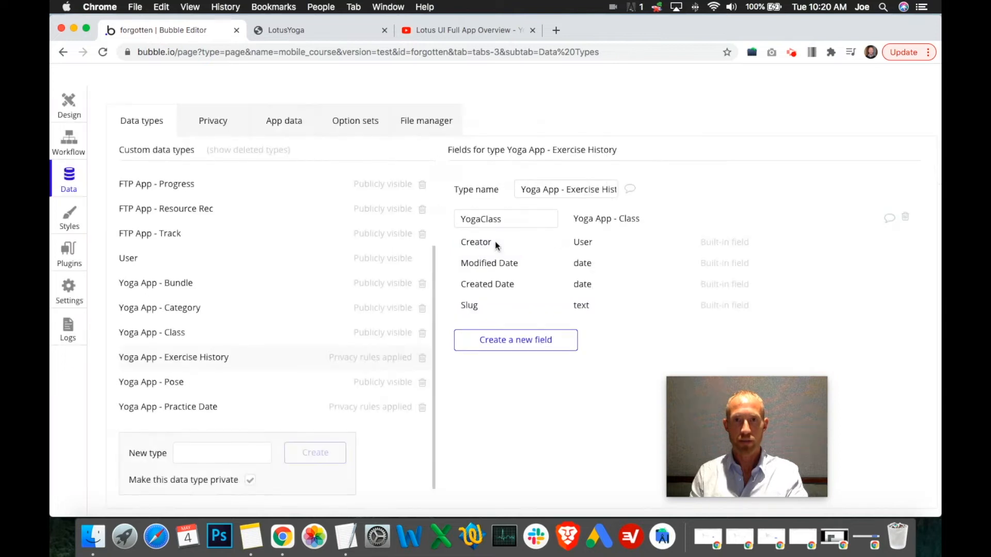
Review the YogaClass field name, then switch to the LotusYoga preview and open the app's Home page.
left_click(532, 169)
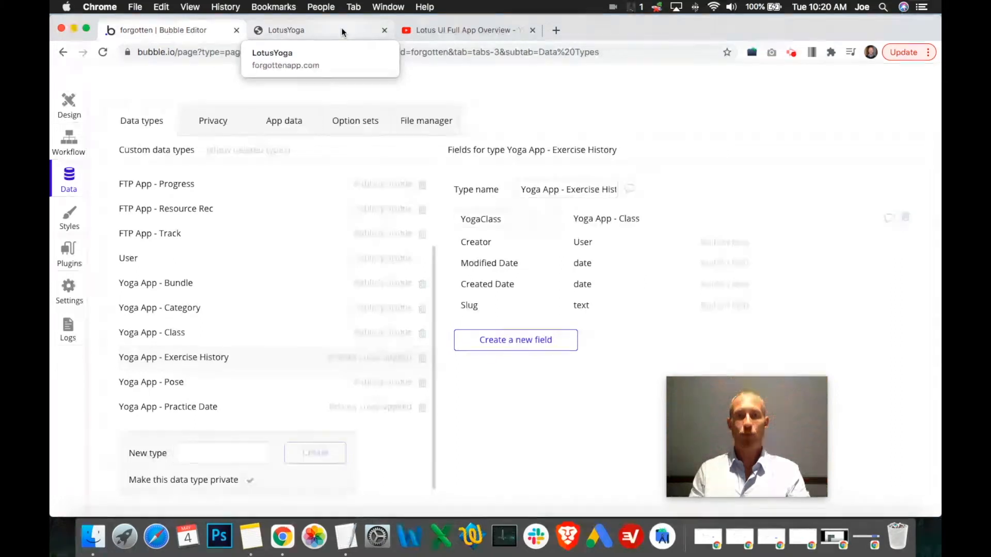
left_click(486, 221)
left_click_drag(486, 221, 521, 222)
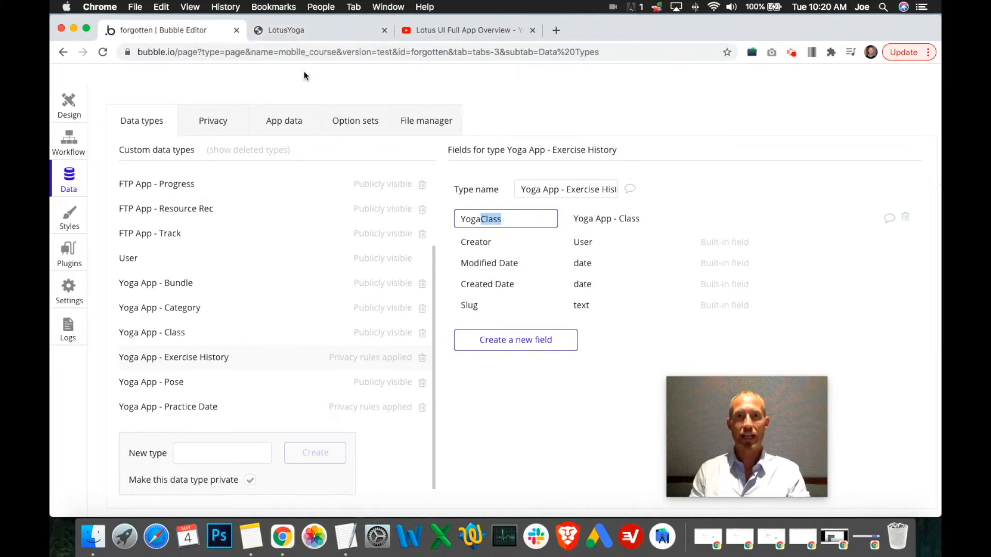
left_click(289, 30)
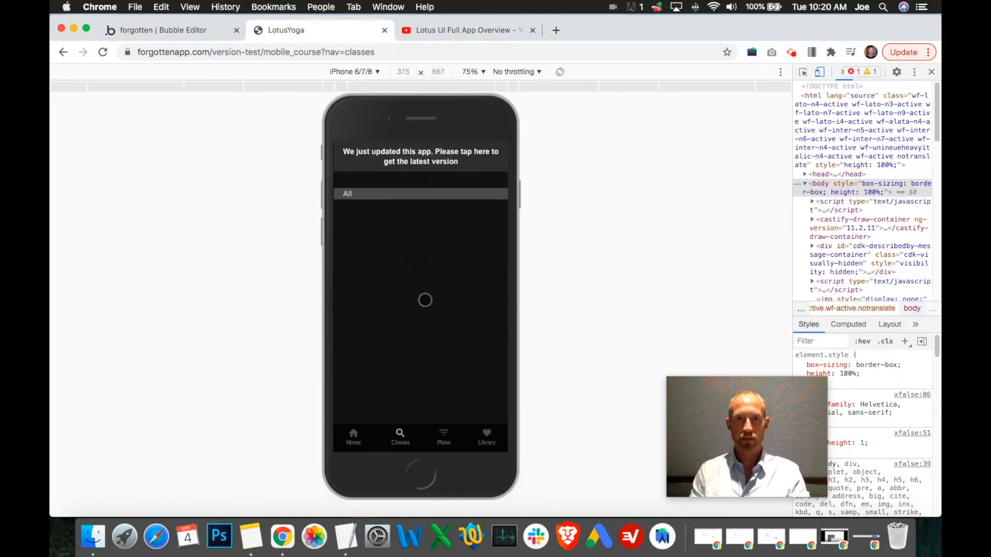
left_click(359, 443)
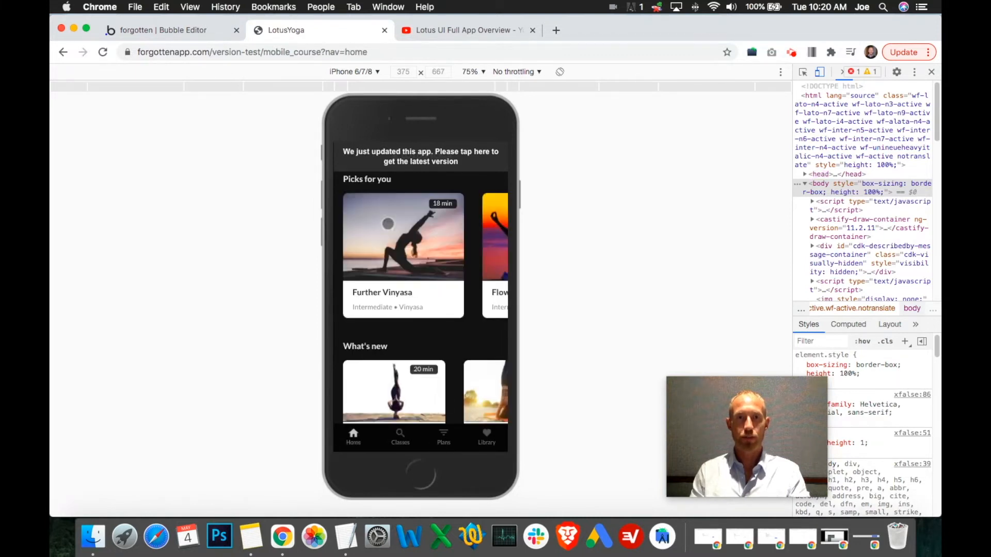
Open the Further Vinyasa class preview in the LotusYoga app, then switch back to the Bubble editor and review the Exercise History type name.
left_click(401, 260)
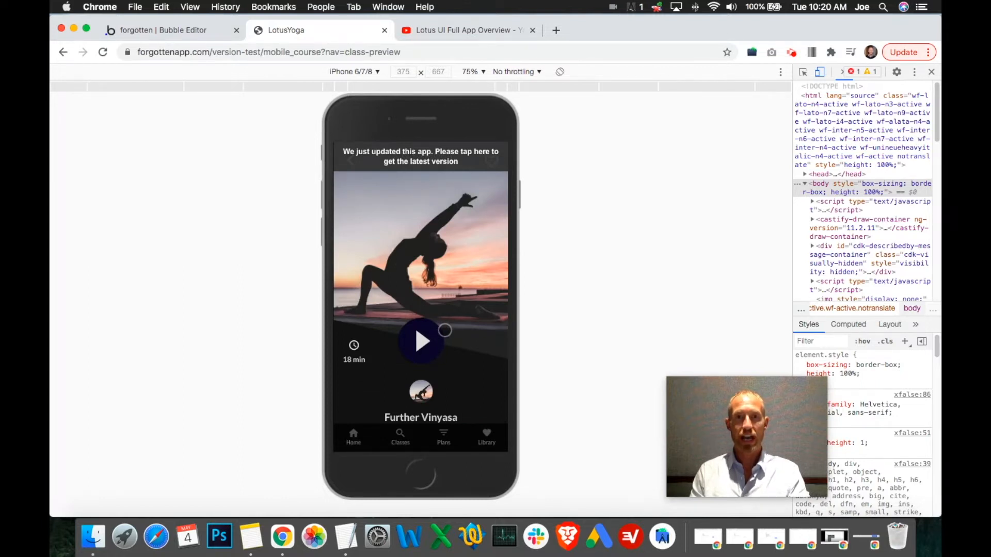
left_click(217, 31)
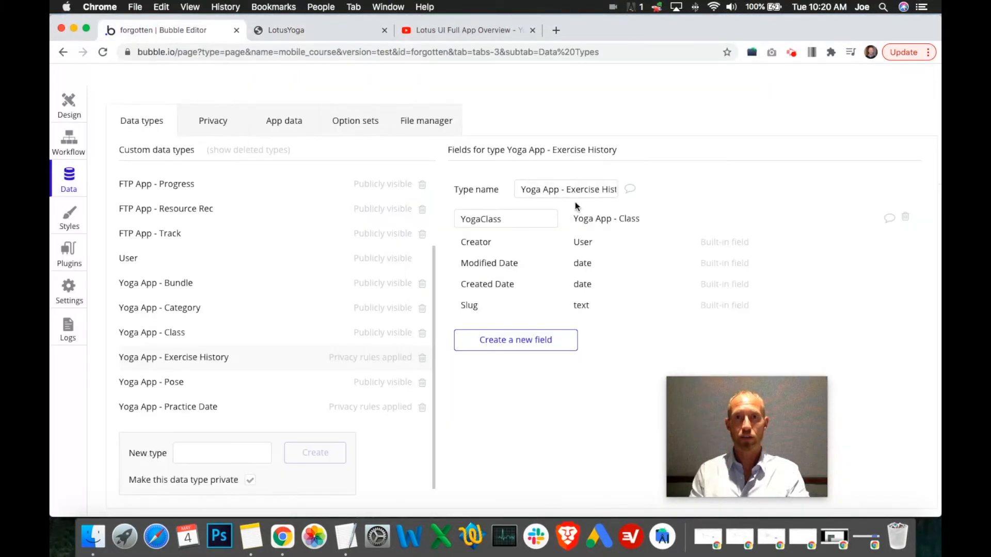
left_click(568, 189)
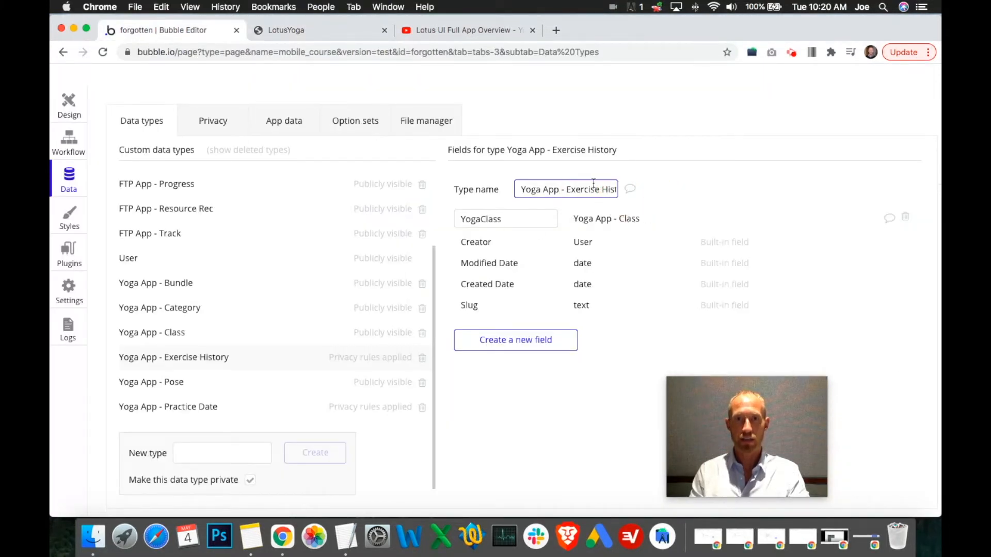
left_click_drag(566, 190, 630, 203)
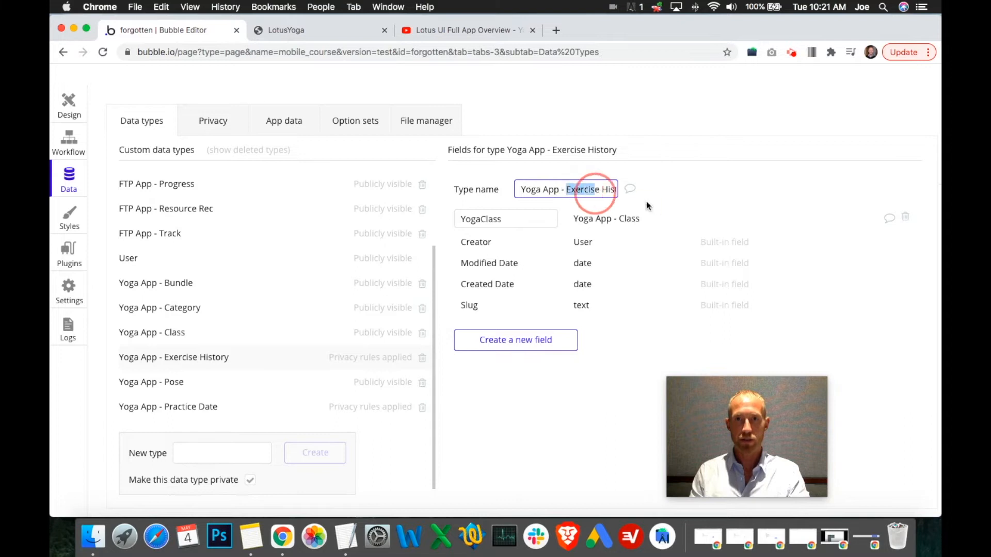
left_click(588, 189)
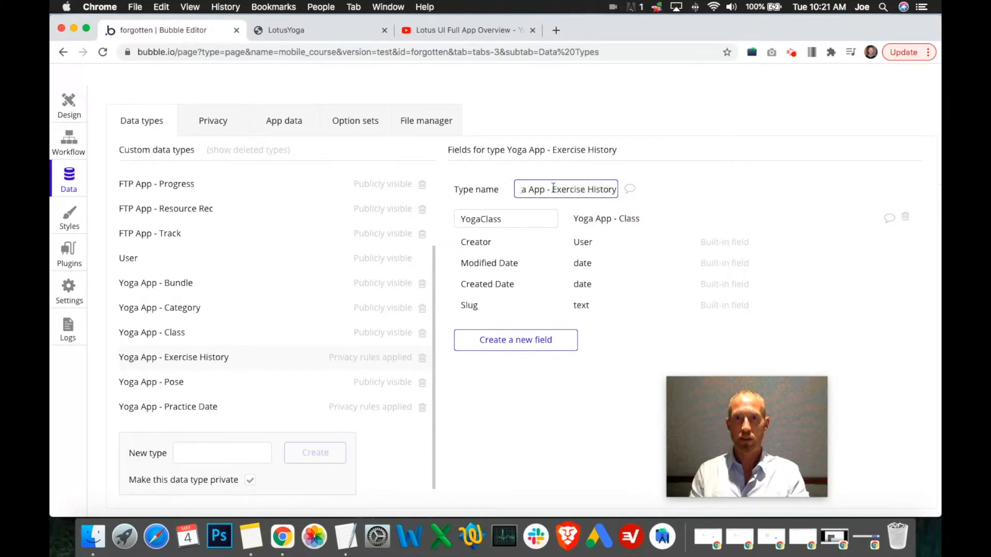
left_click_drag(553, 188, 637, 199)
left_click(586, 189)
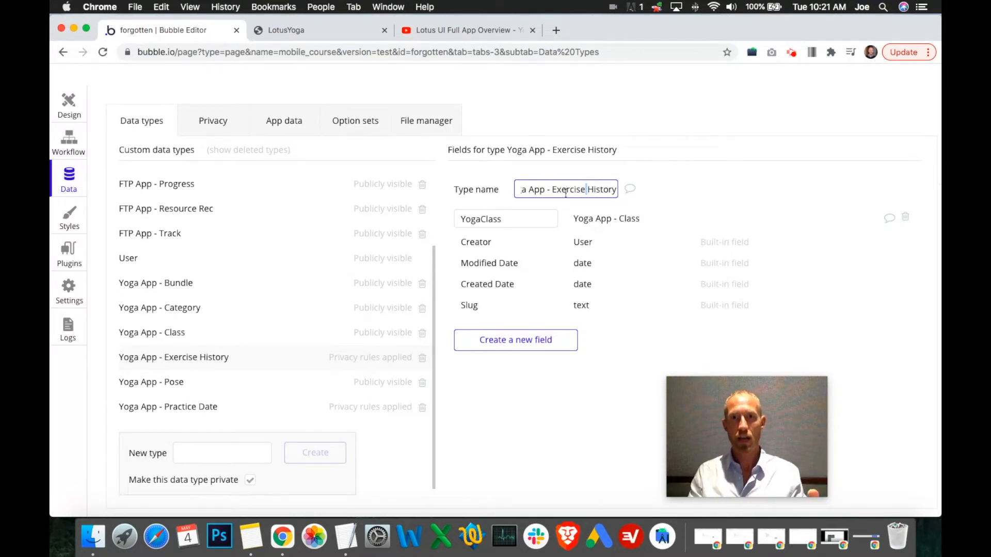
left_click_drag(556, 191, 651, 202)
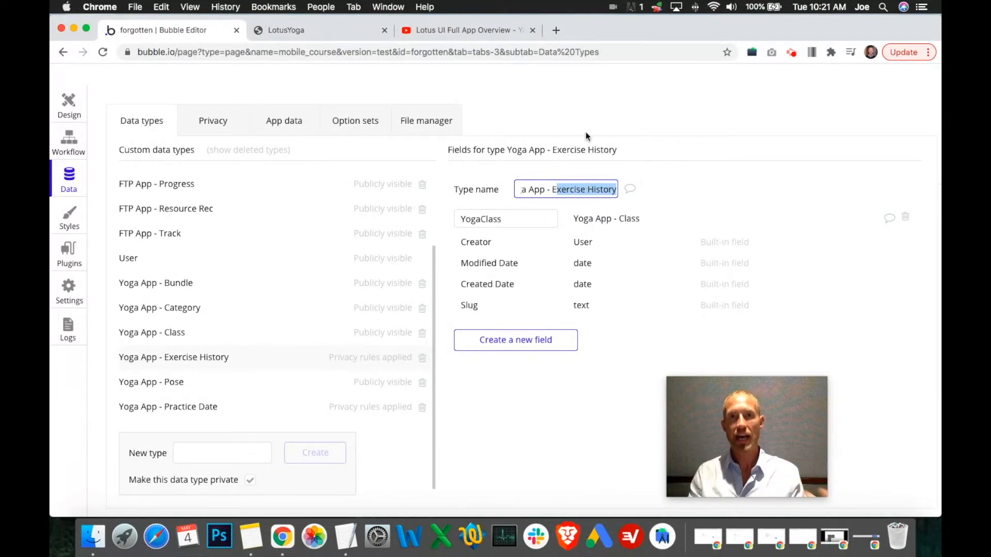
Compare the Exercise History entries in the reference video with the fields of the data type in the Bubble editor.
left_click(492, 34)
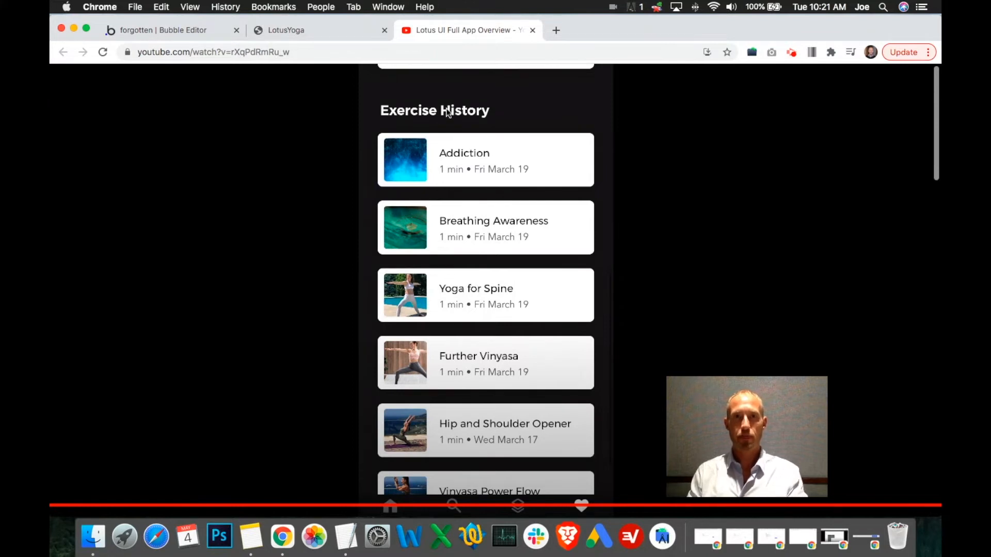
left_click(197, 31)
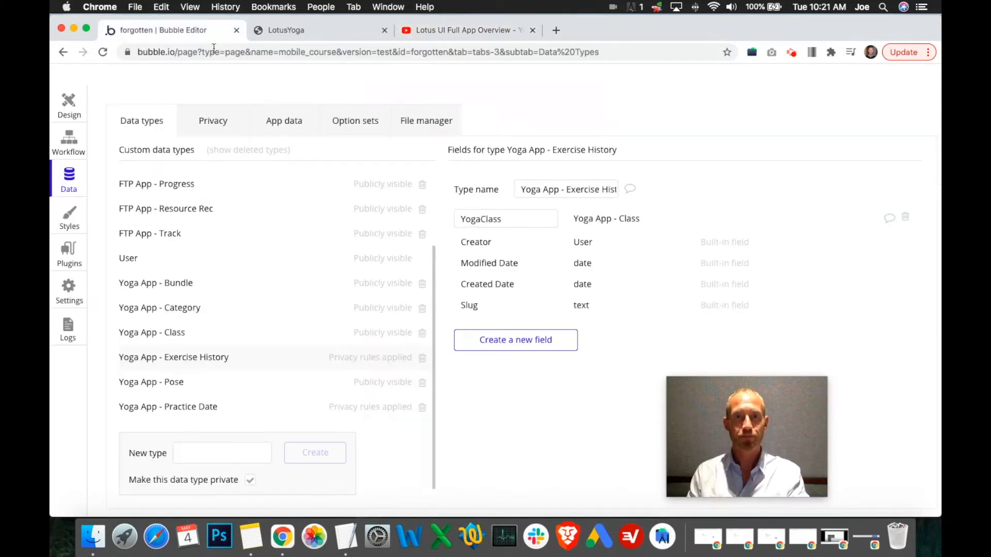
left_click(454, 35)
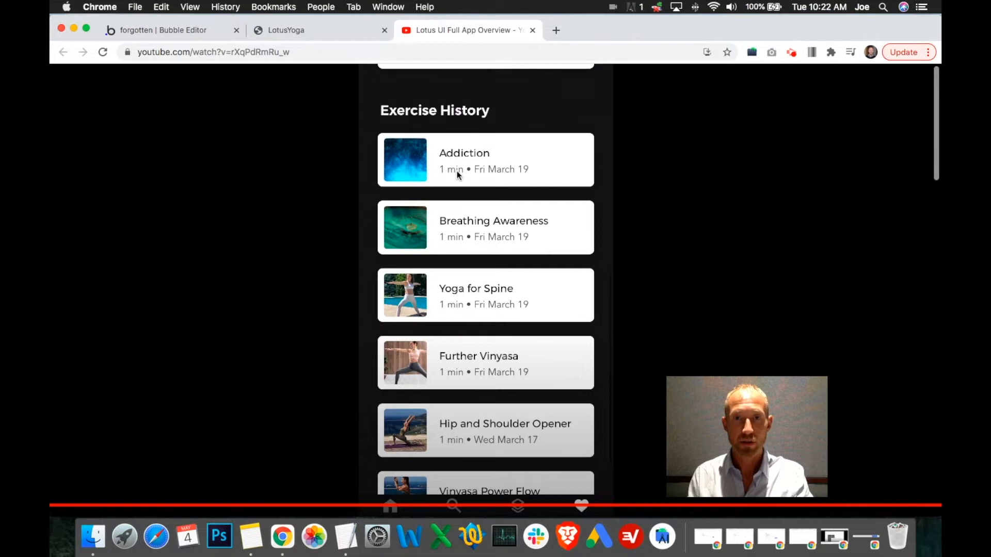
left_click(213, 29)
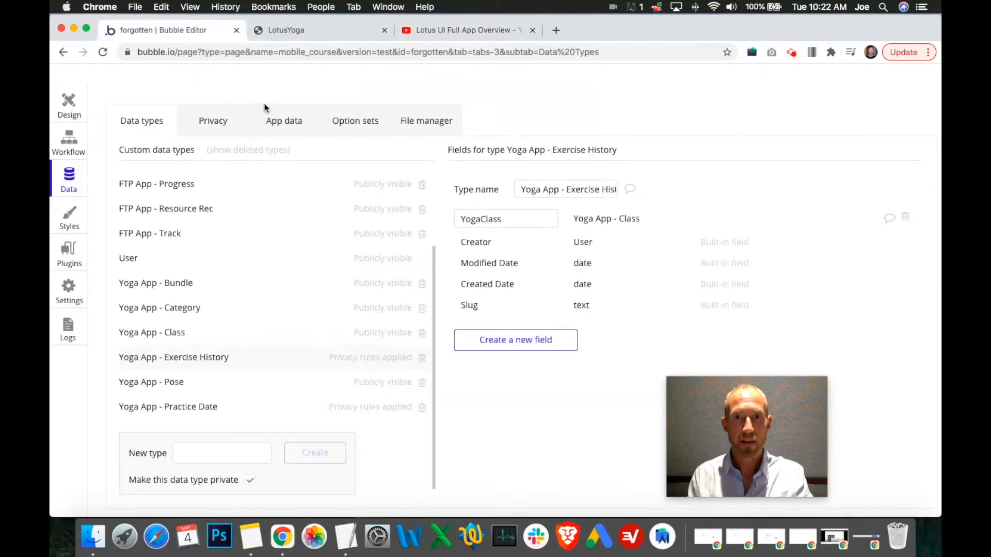
Create a DateTaken field of type date for the Exercise History data type.
left_click(518, 352)
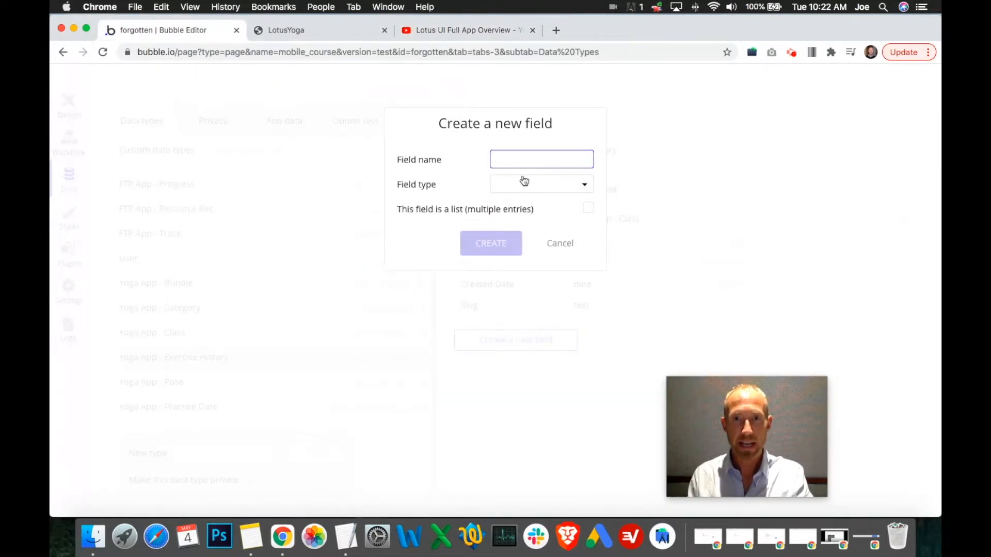
type("Date")
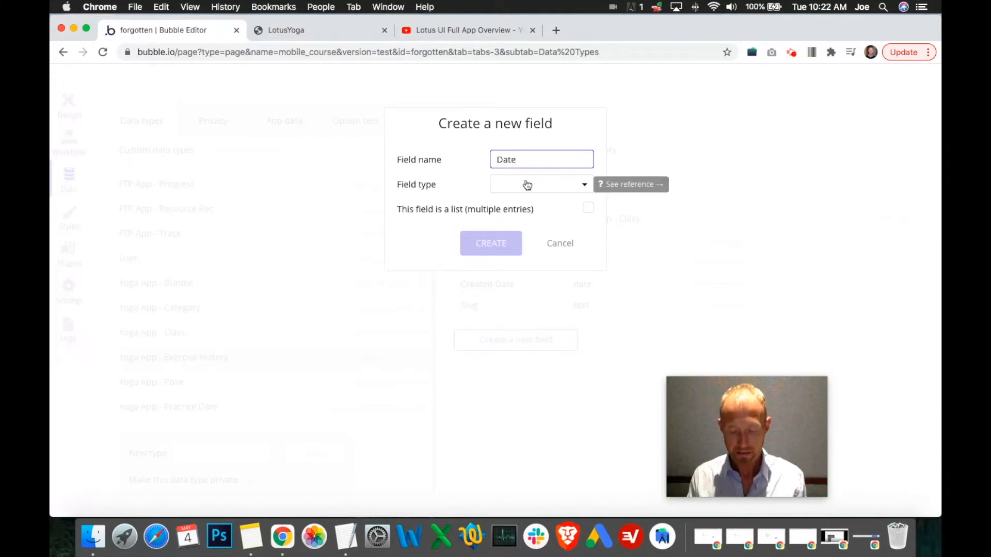
type("Taken")
left_click(547, 189)
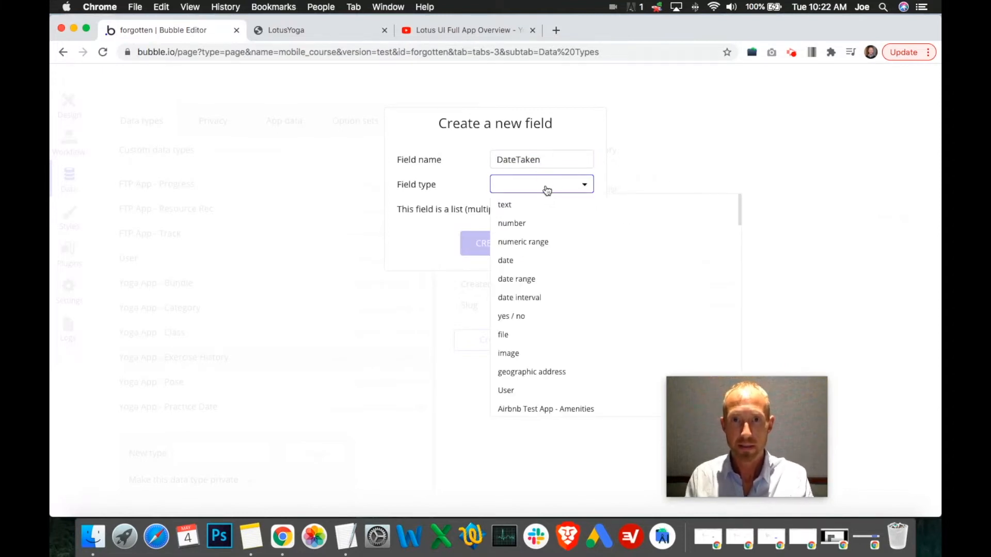
left_click(530, 262)
left_click(501, 250)
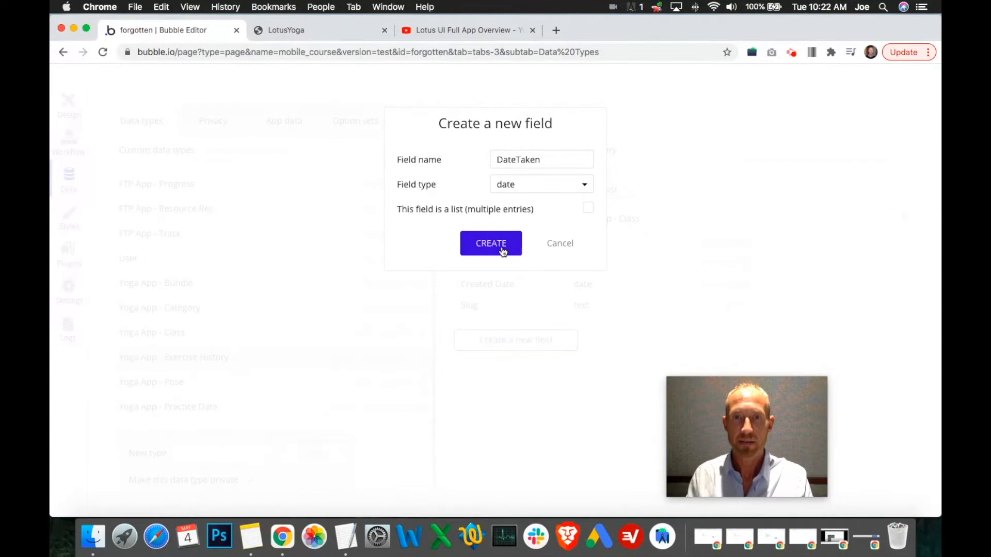
Glance at the reference video, then create a ClassDuration field of type number for the Exercise History data type.
left_click(520, 358)
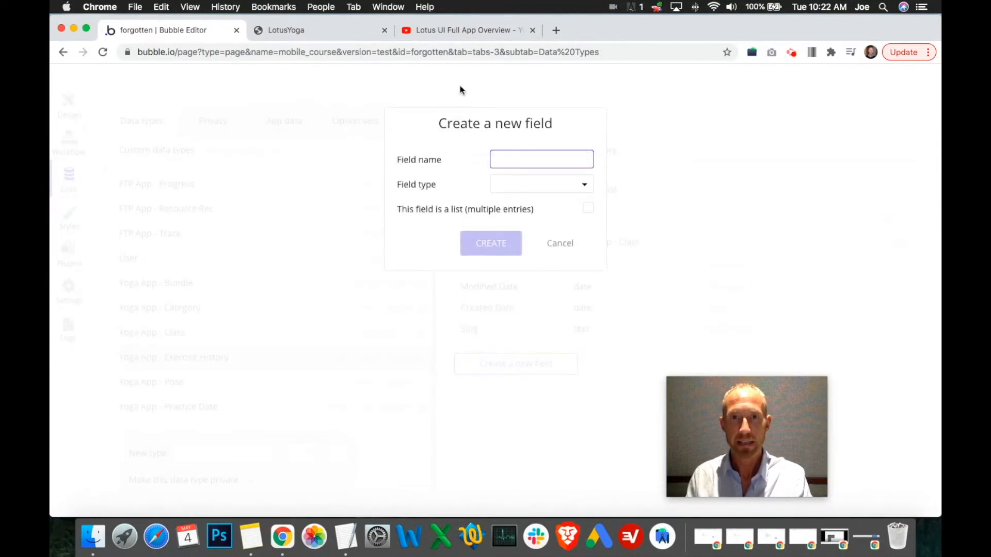
left_click(460, 31)
left_click(171, 34)
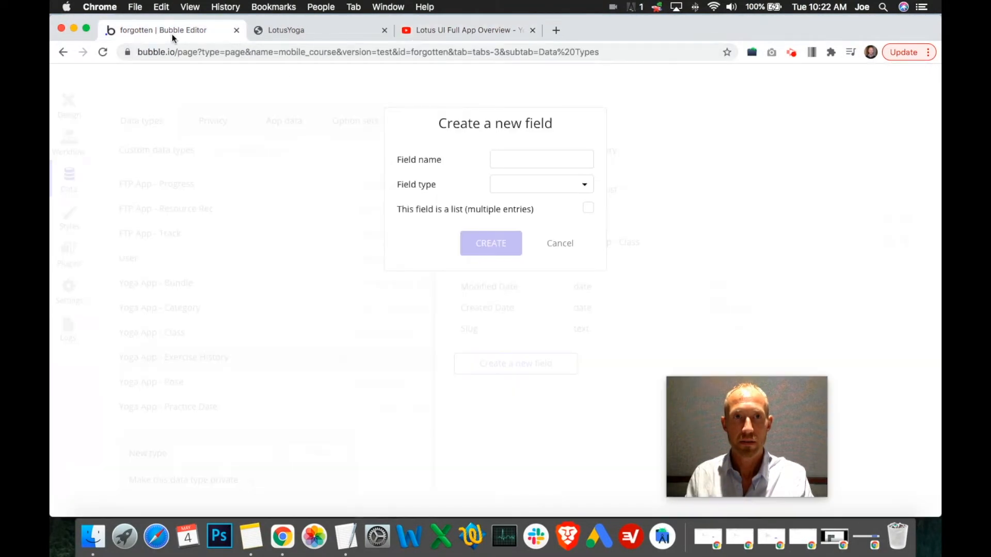
left_click(522, 155)
type("ClassDuration")
left_click(544, 182)
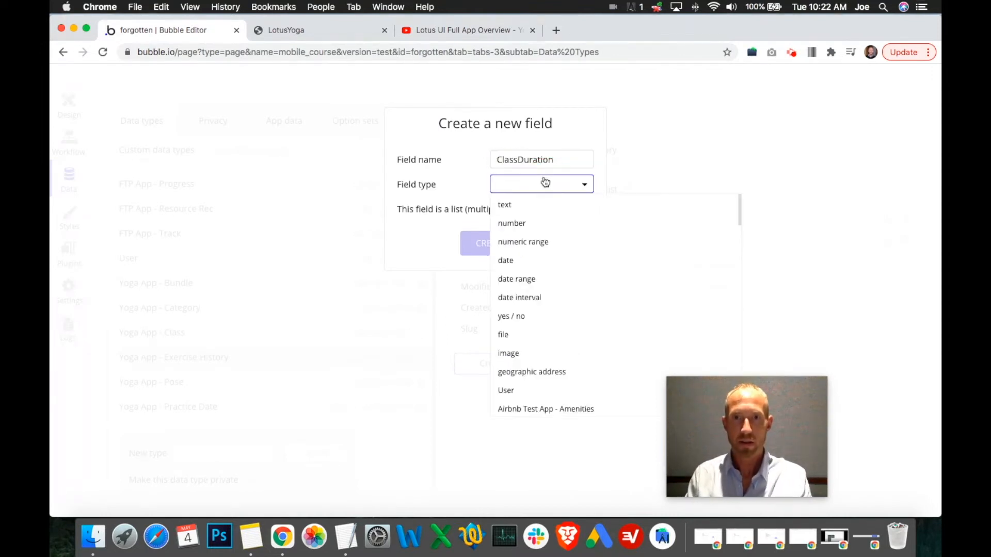
left_click(524, 227)
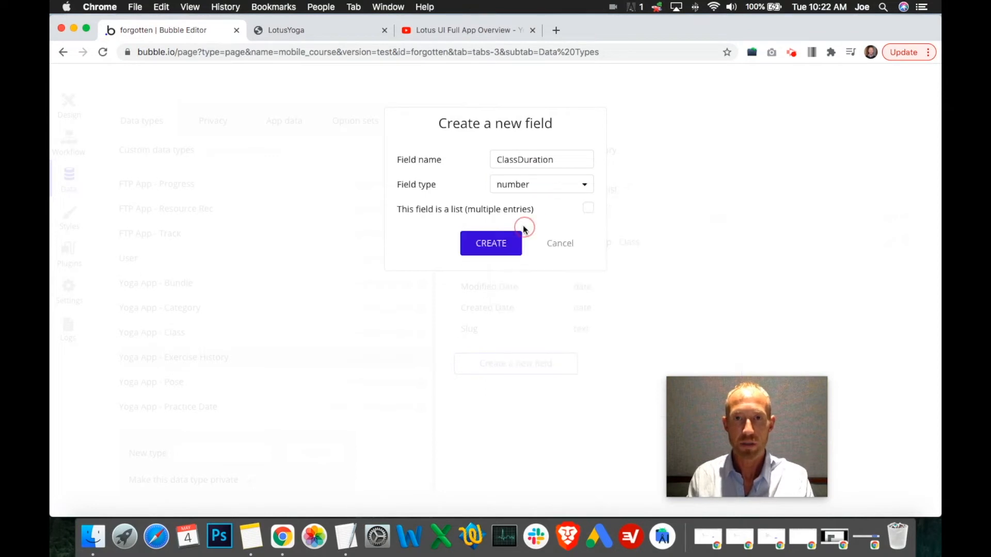
left_click(485, 250)
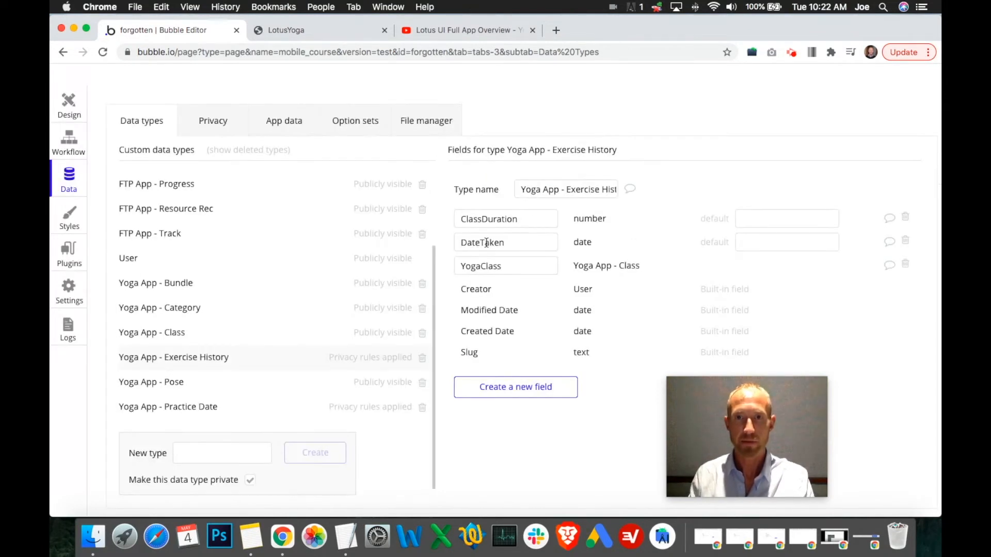
Return to the page design and set the Library repeating group's type of content to Yoga App - Exercise History.
left_click(283, 34)
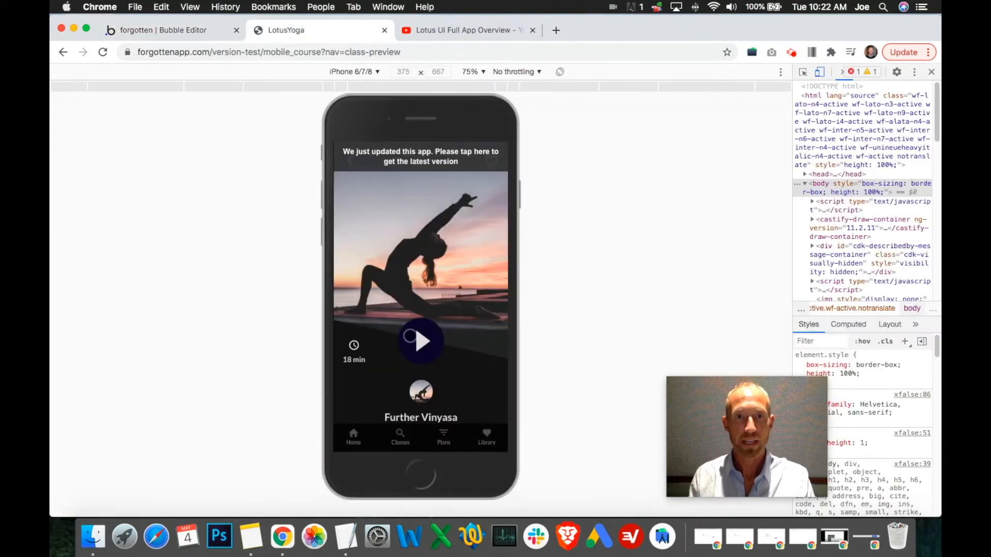
left_click(165, 30)
left_click(72, 103)
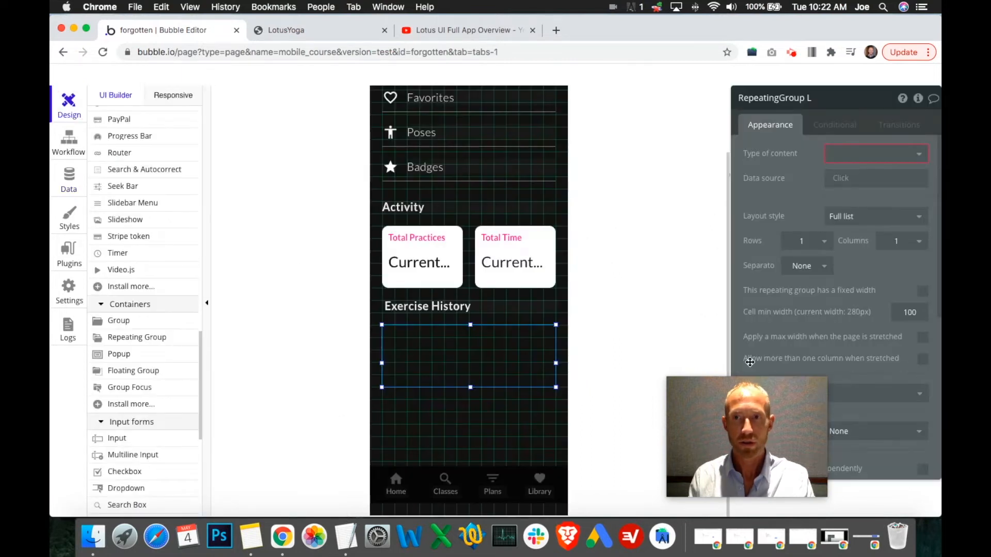
left_click(870, 154)
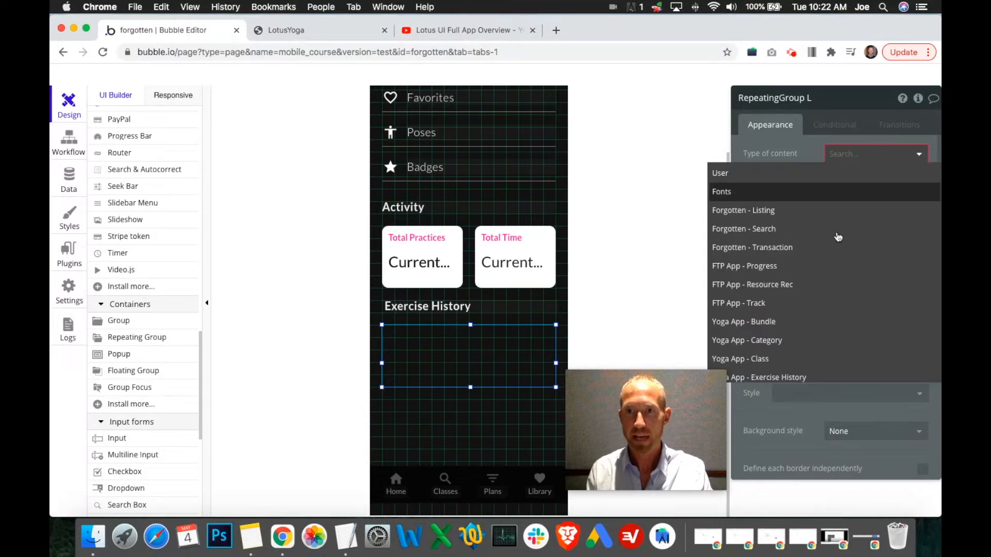
scroll(794, 374, "down", 3)
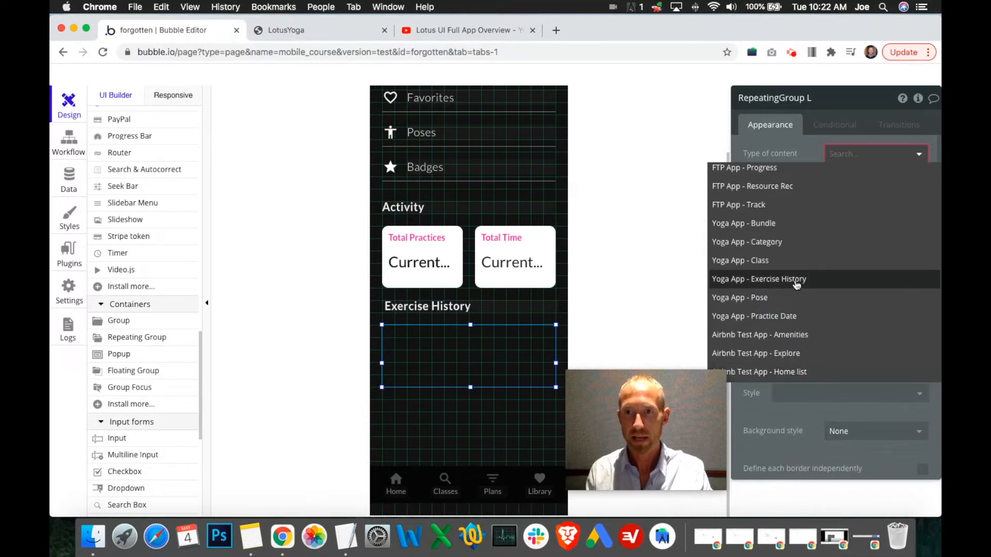
left_click(796, 282)
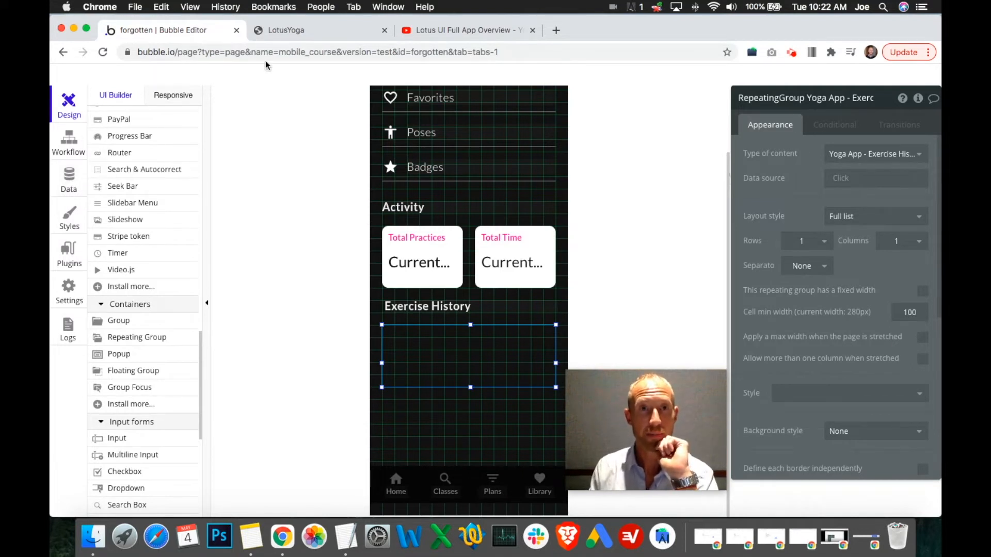
Check the play button in the LotusYoga preview, then search the Bubble workflows for "play button" and open the Play Button is clicked event.
left_click(280, 32)
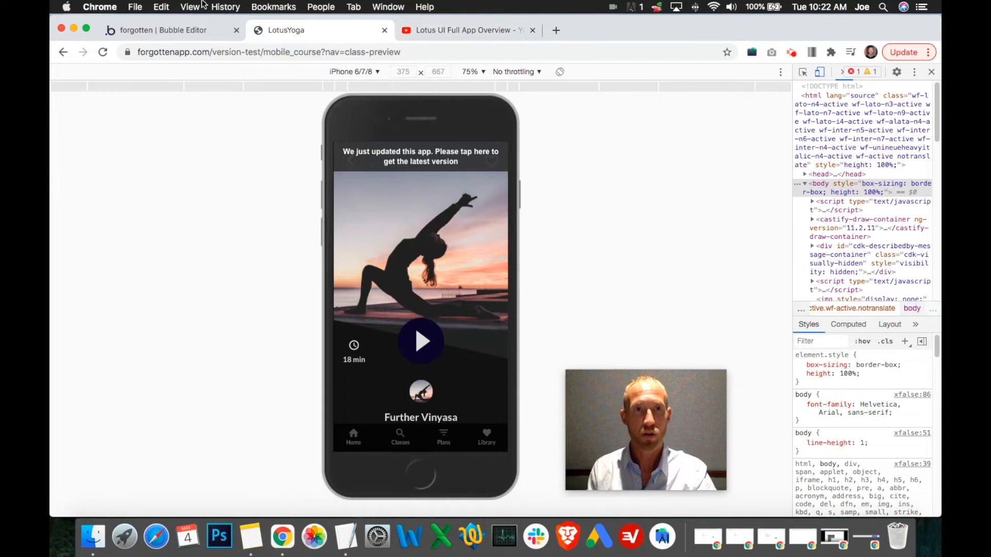
left_click(177, 32)
left_click(71, 152)
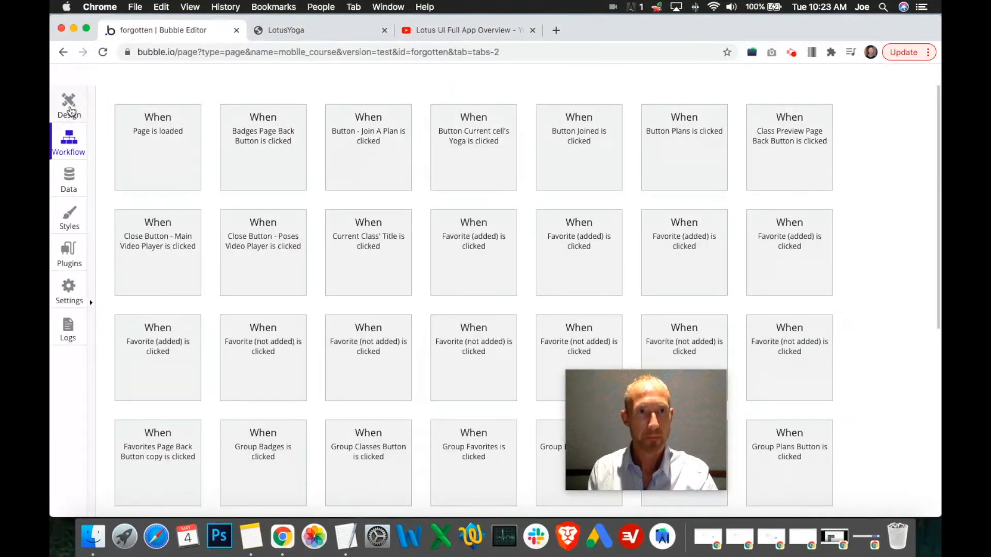
left_click(71, 112)
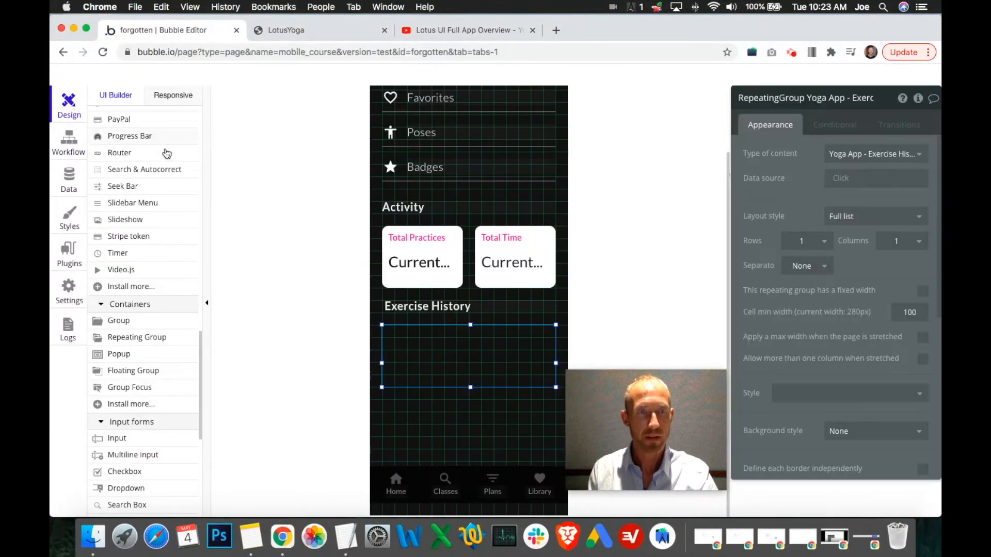
scroll(177, 155, "up", 5)
left_click(70, 142)
key("Escape")
key("super+f")
type("play")
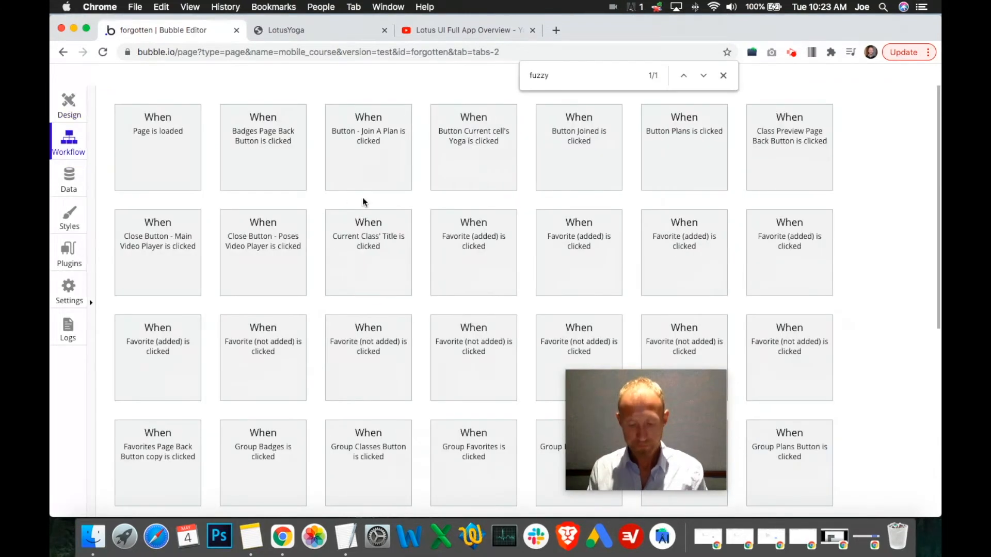
type(" button")
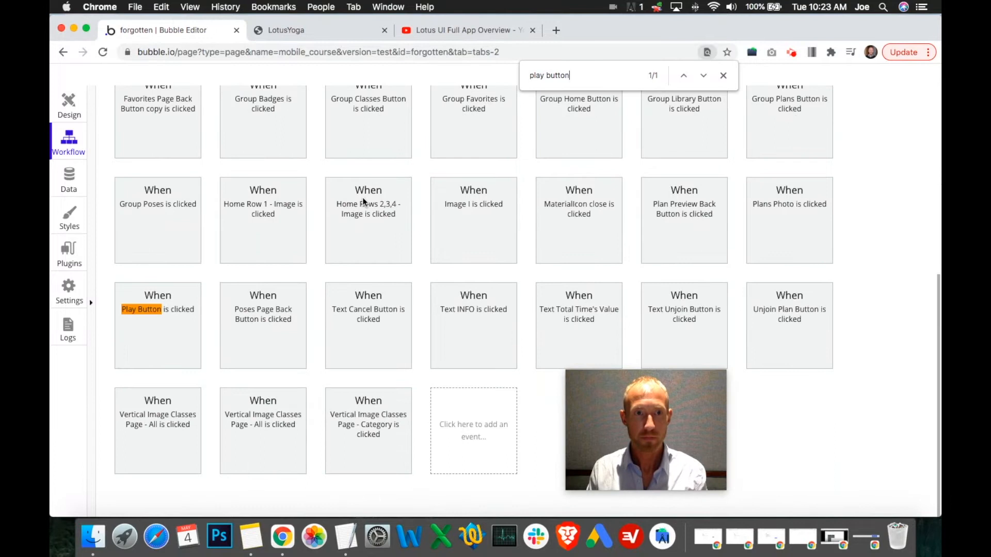
left_click(149, 349)
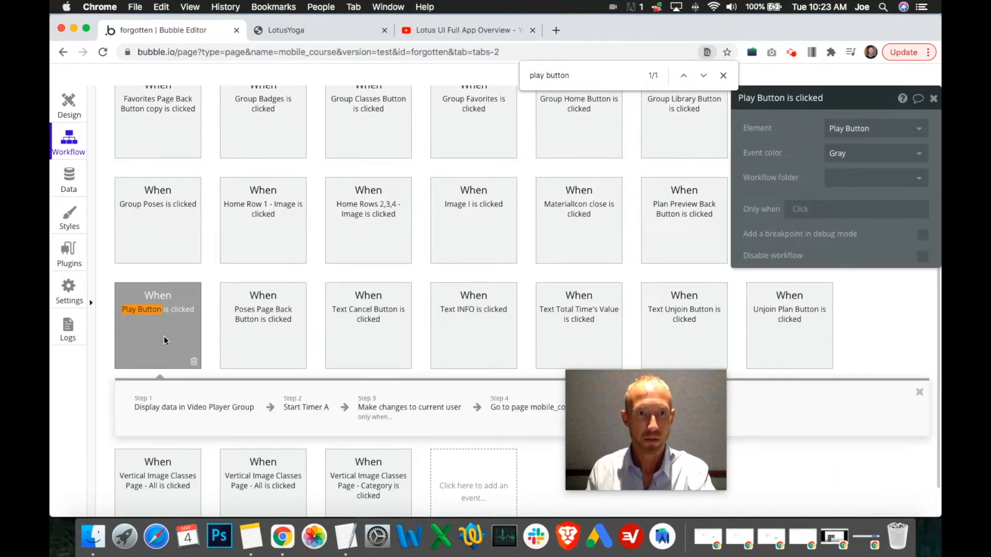
Insert a Create a new thing action of type Yoga App - Exercise History before the Go to page action in the Play Button workflow.
scroll(163, 338, "down", 2)
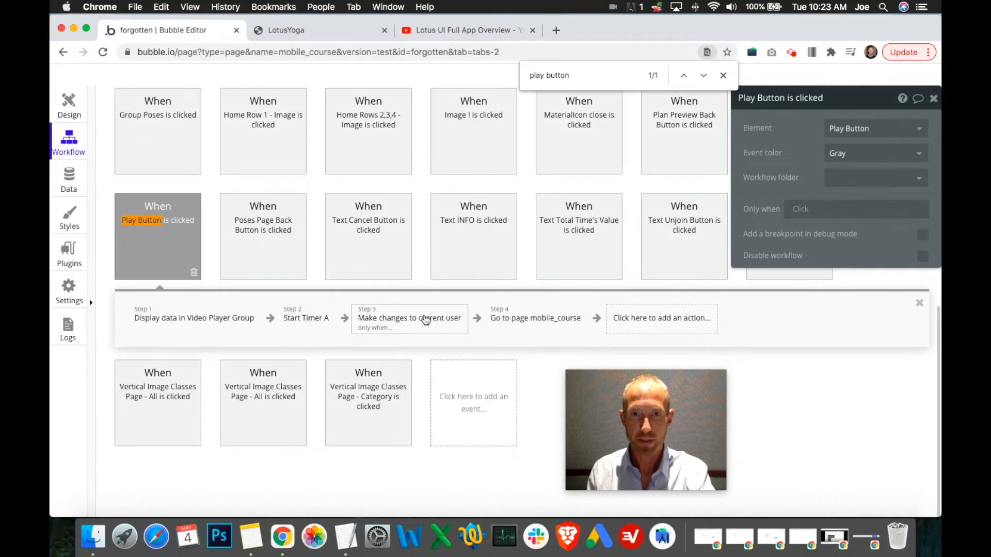
left_click(476, 318)
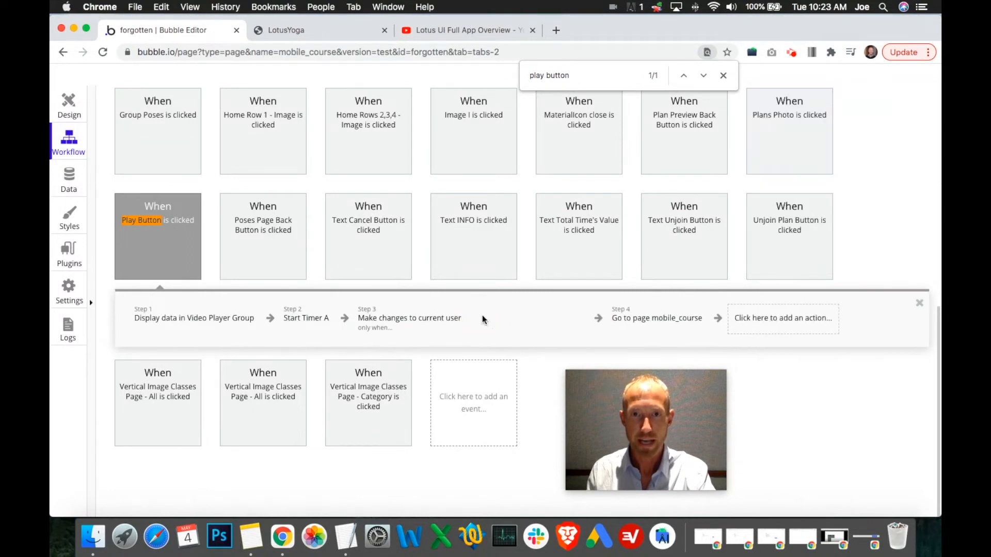
left_click(536, 320)
scroll(542, 323, "down", 3)
mouse_move(539, 308)
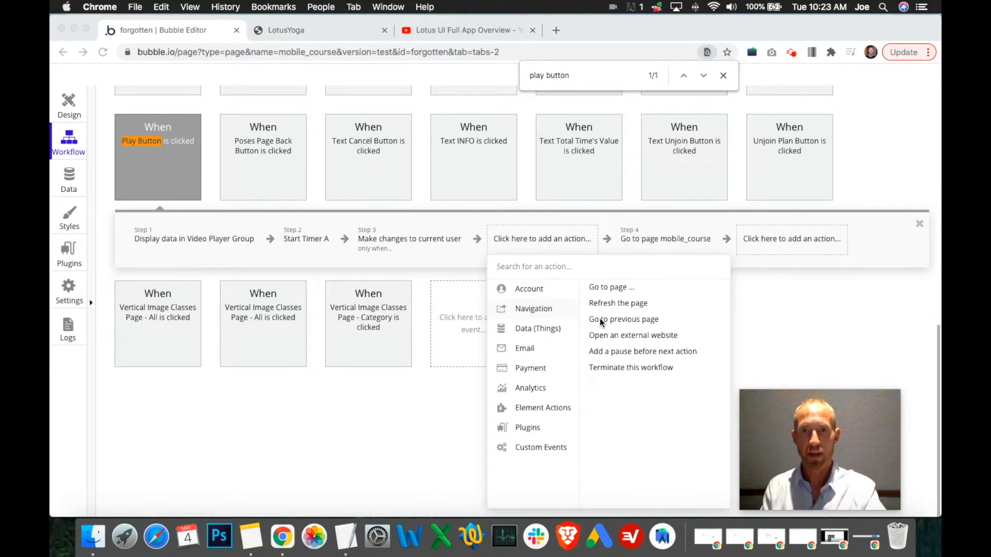
left_click(723, 75)
mouse_move(523, 330)
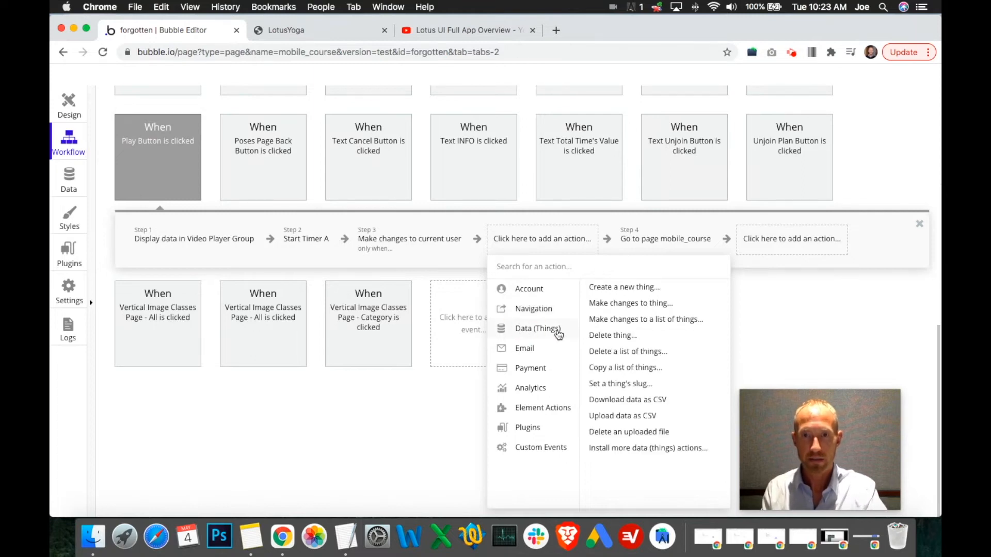
left_click(651, 291)
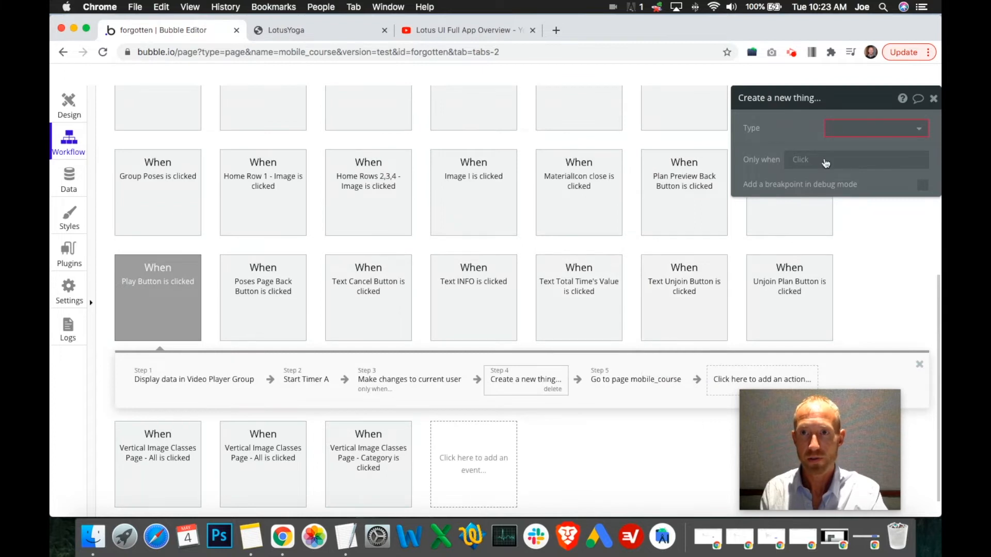
left_click(847, 134)
scroll(859, 277, "down", 2)
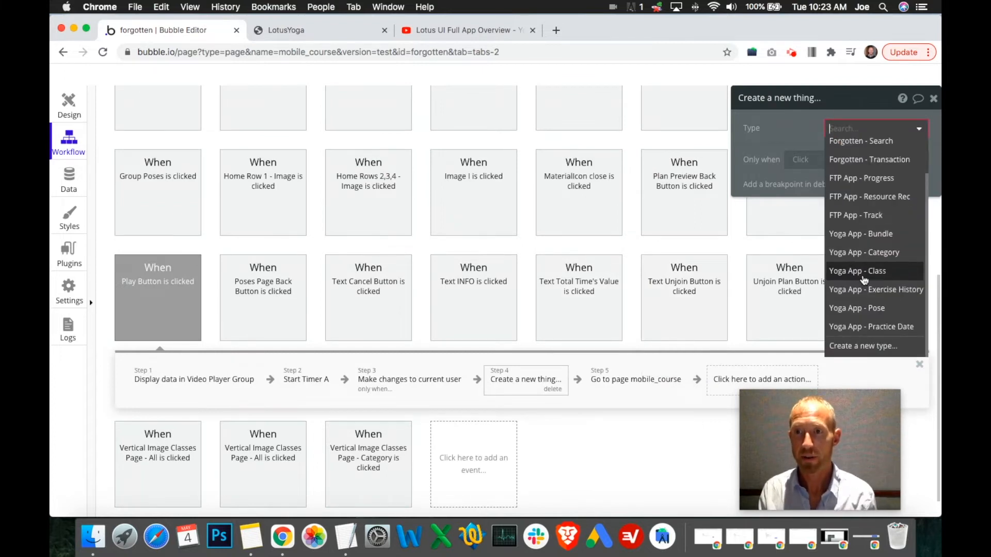
left_click(871, 290)
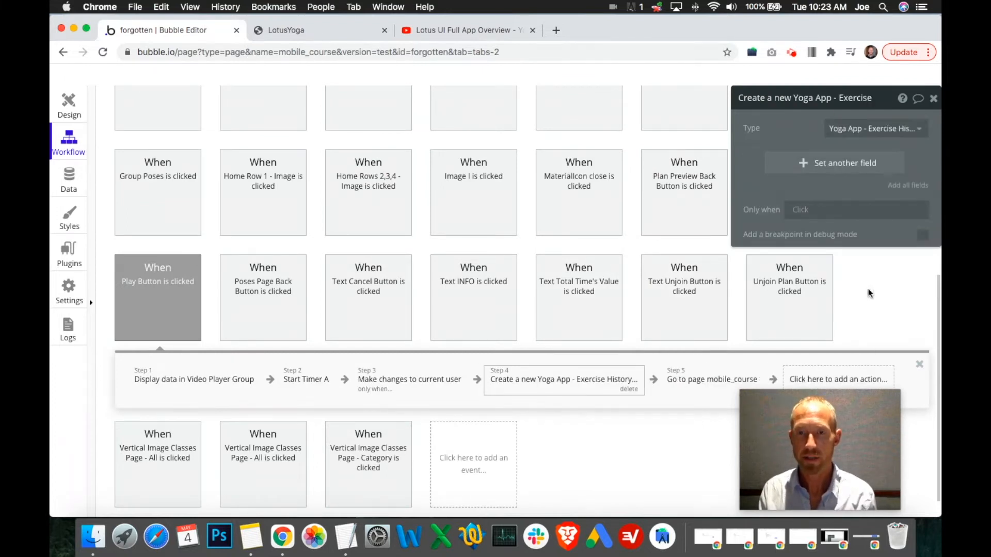
Set the new Exercise History entry's YogaClass field to Parent group's Yoga App - Class.
left_click(820, 159)
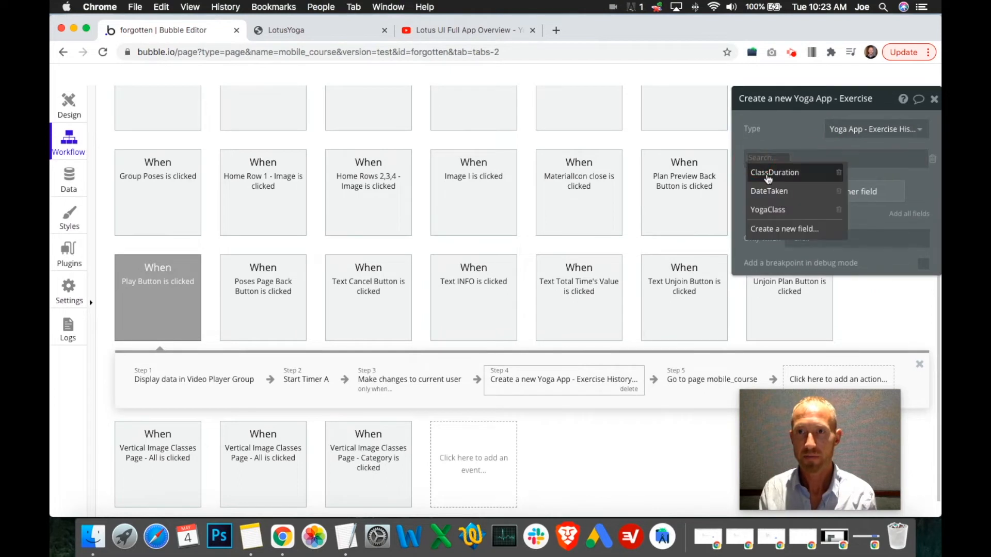
left_click(771, 210)
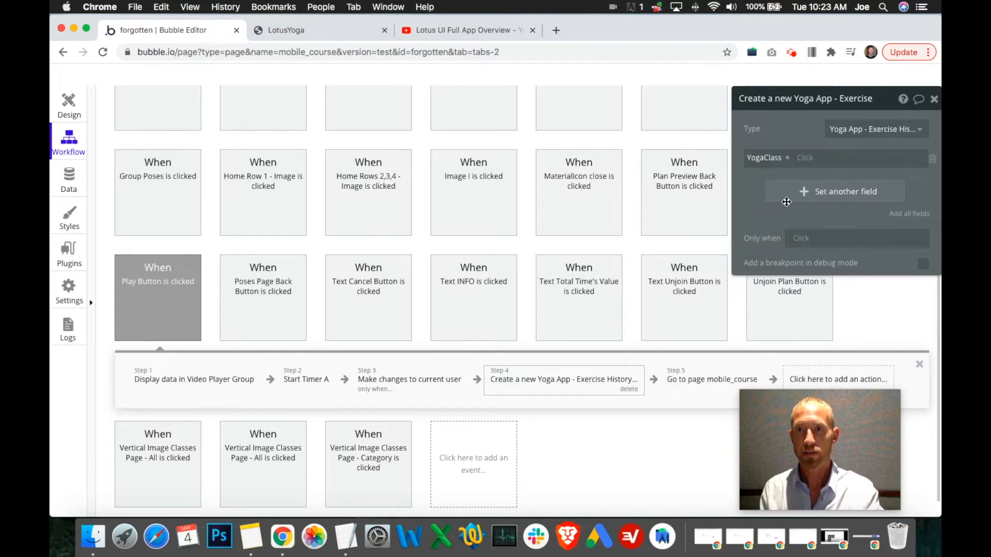
left_click(814, 159)
left_click(822, 192)
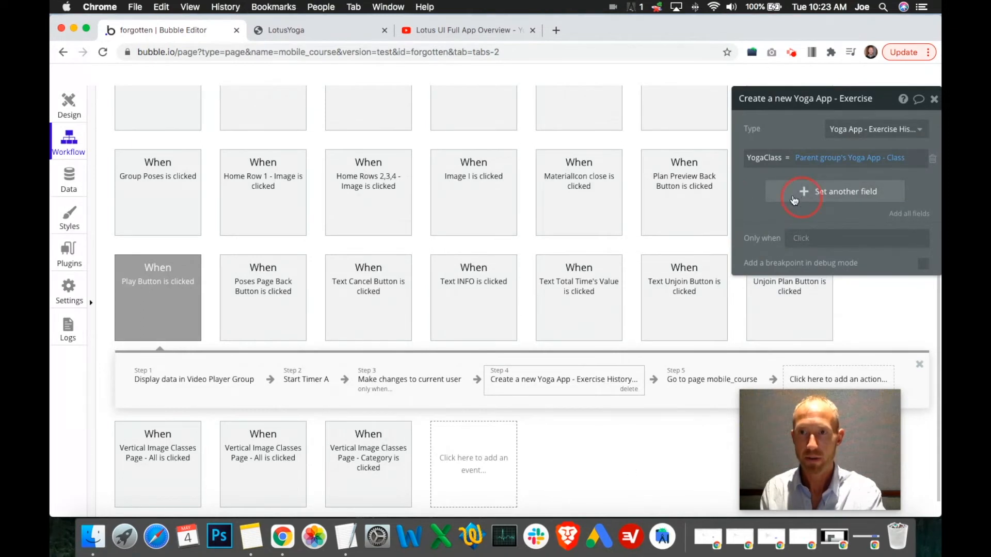
Set the new Exercise History entry's DateTaken field to Current date/time.
left_click(796, 192)
left_click(757, 185)
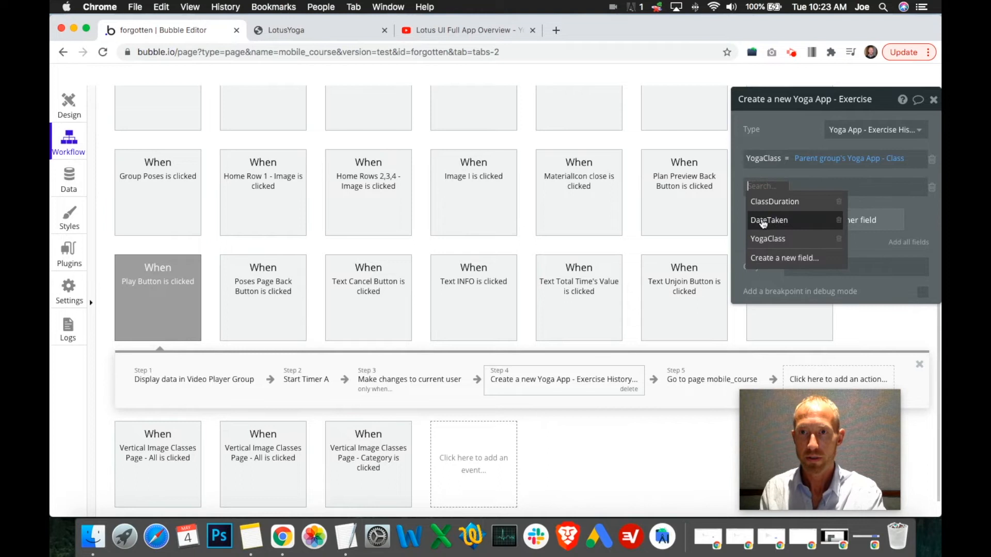
left_click(762, 221)
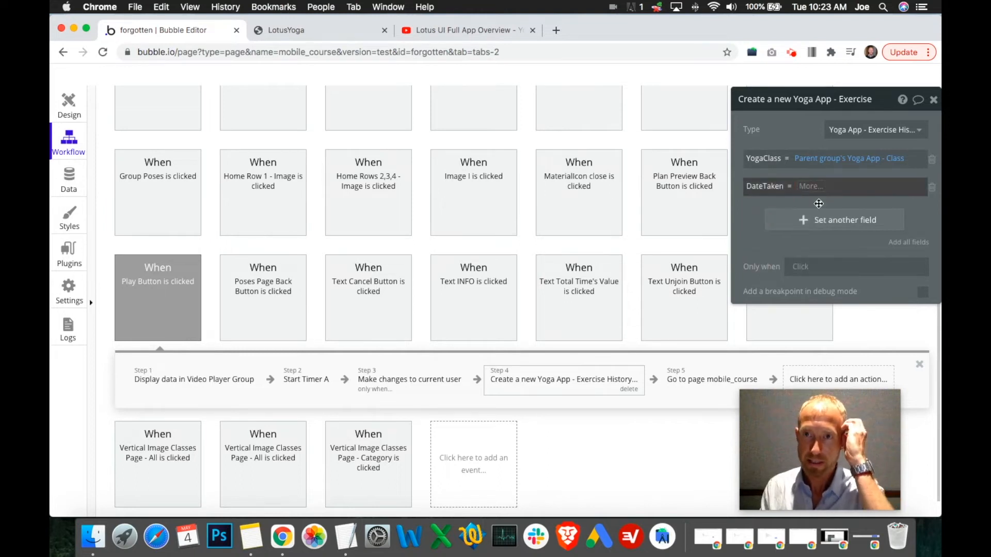
scroll(826, 227, "down", 1)
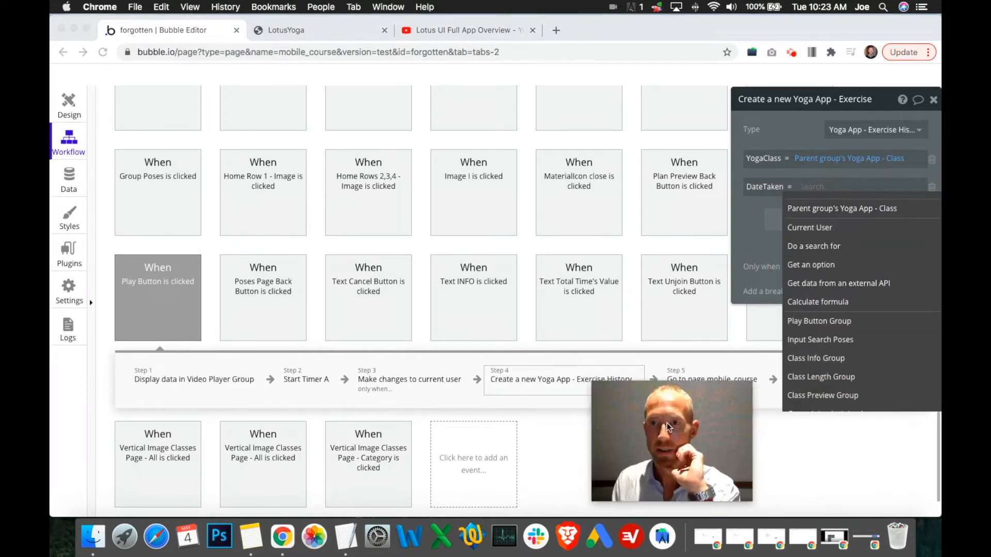
scroll(838, 227, "down", 10)
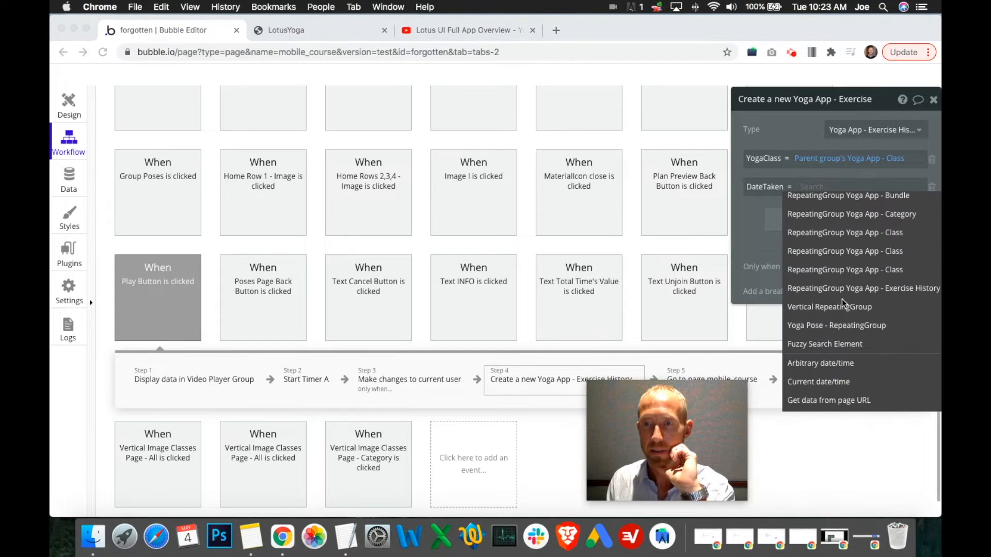
left_click(820, 385)
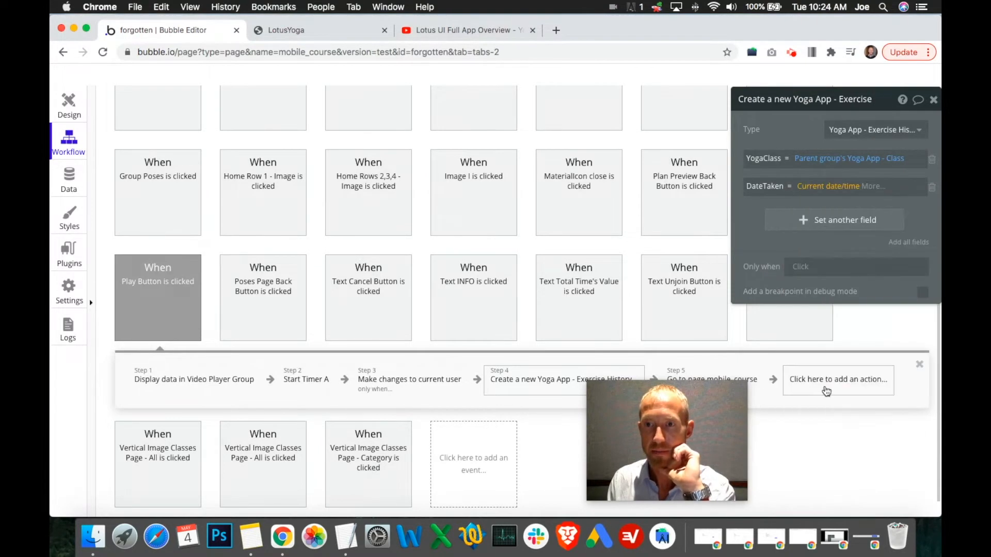
left_click(741, 214)
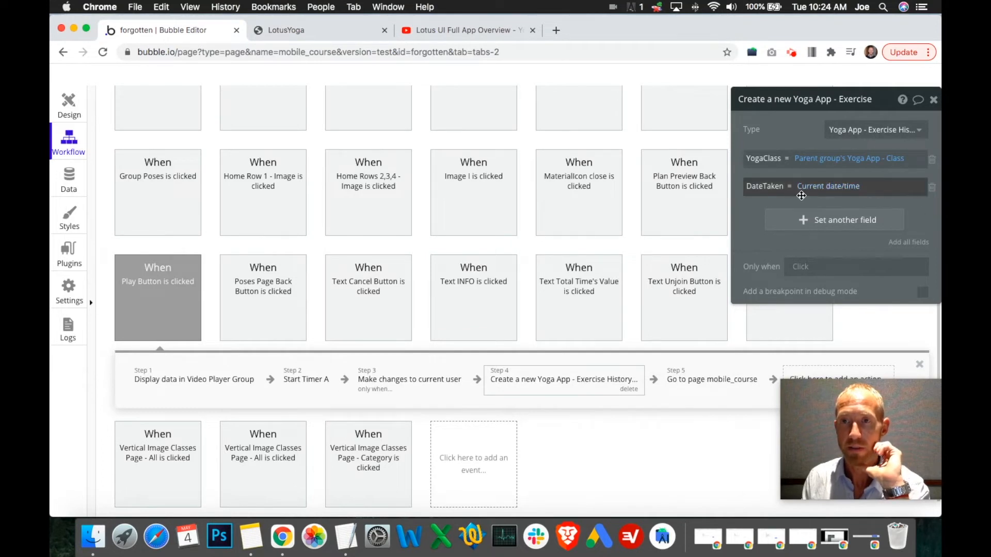
left_click(801, 220)
left_click(751, 215)
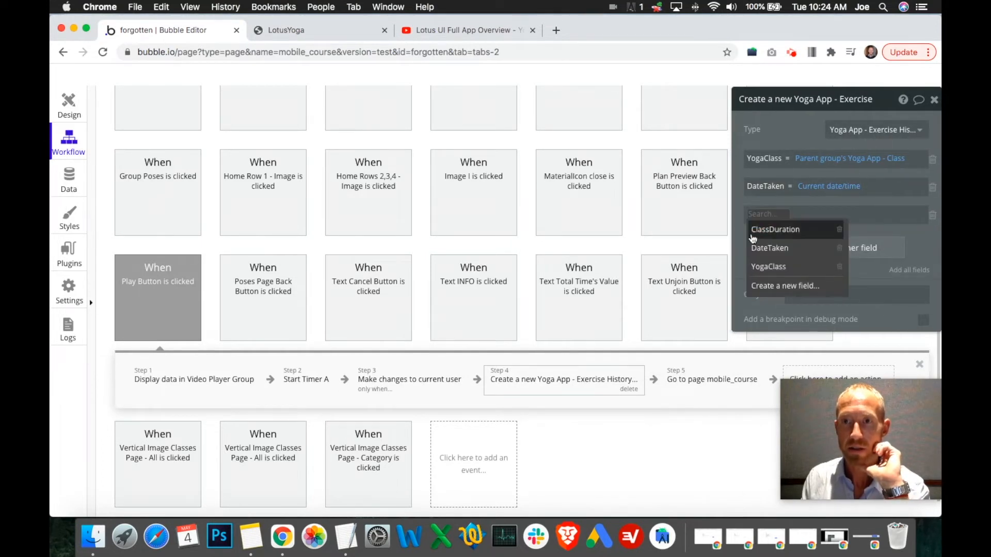
left_click(739, 236)
left_click(930, 217)
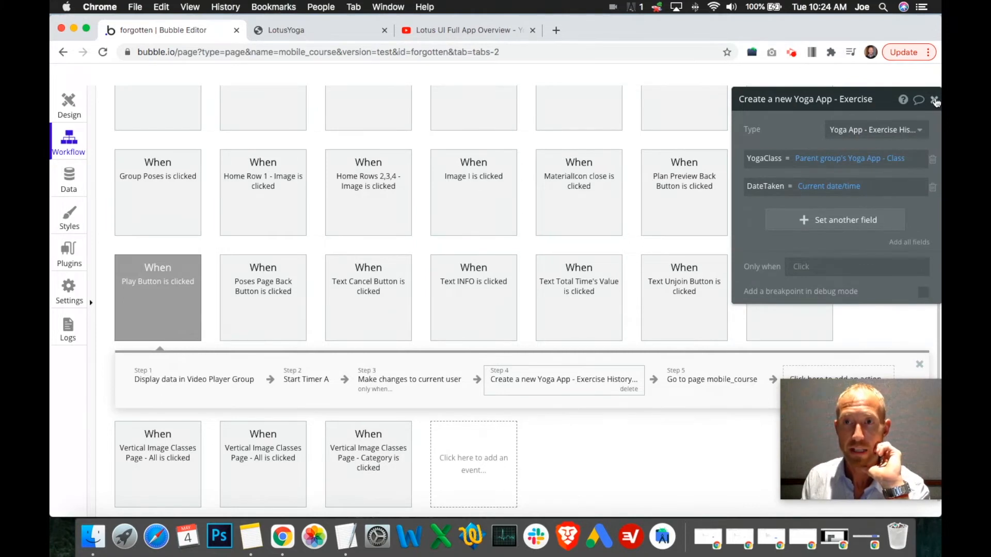
left_click(935, 101)
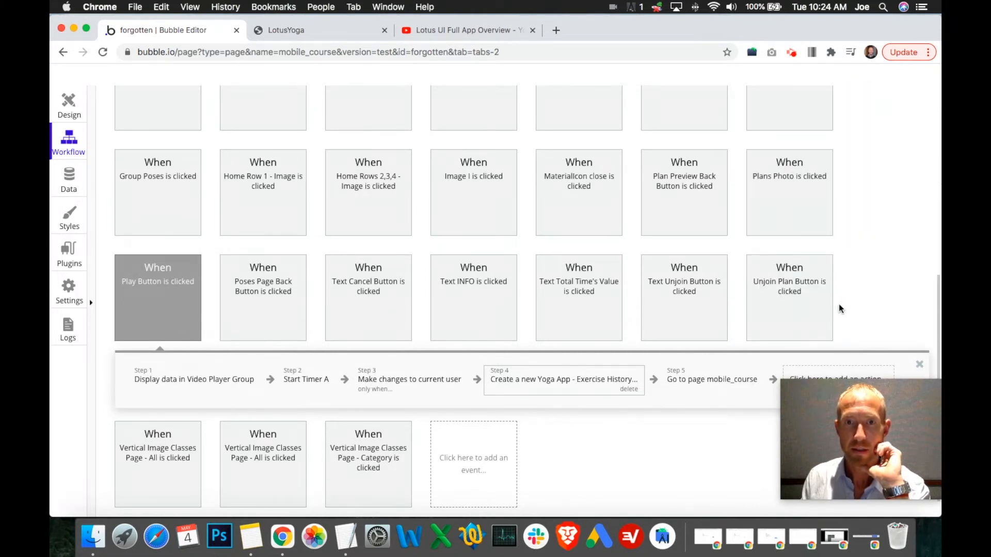
Show the Video Player Group in the page design and open the workflow of its Close Button - Main Video Player icon.
left_click(61, 106)
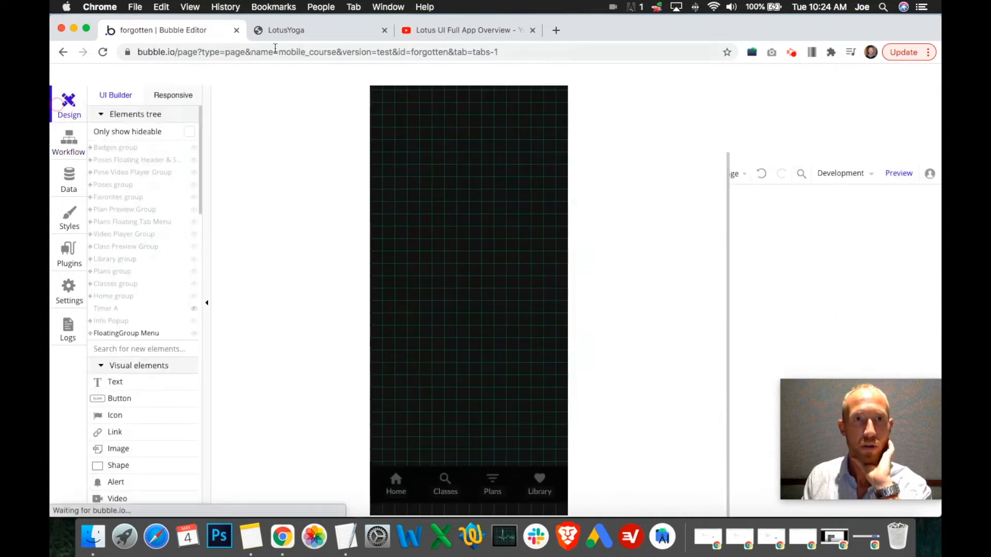
left_click(301, 31)
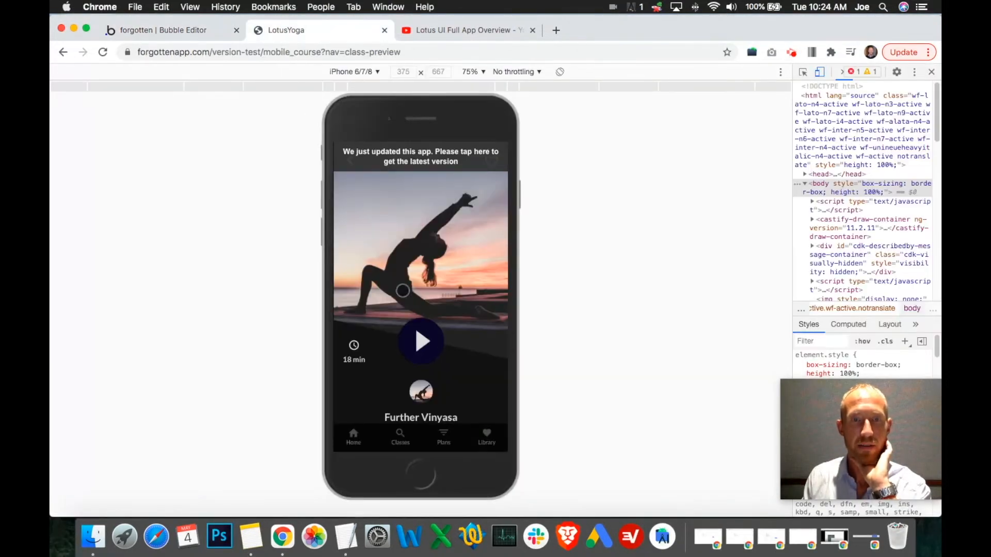
left_click(201, 31)
left_click(195, 236)
left_click(396, 114)
left_click(811, 230)
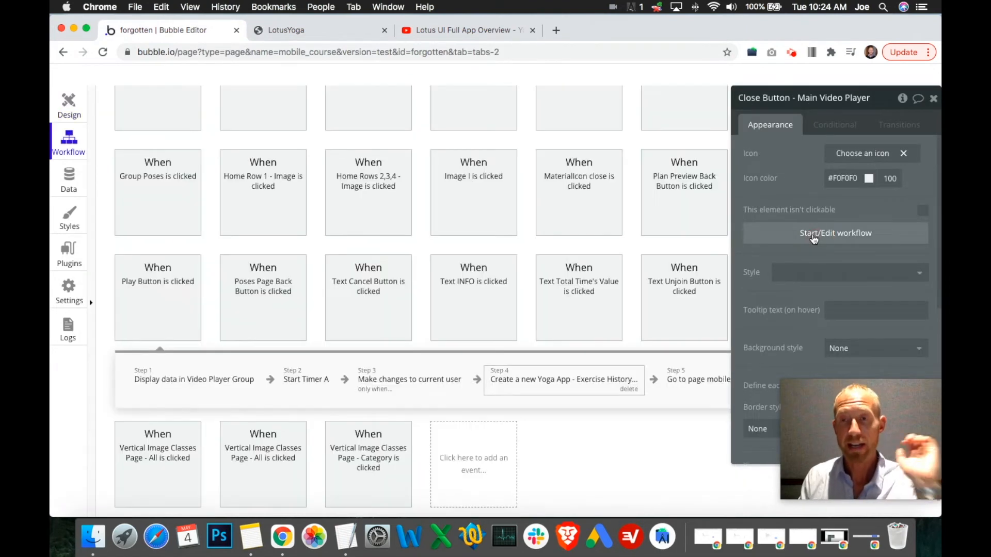
Try to insert a Make changes to thing action after step 4, targeting a search for Yoga App - Exercise History.
left_click(556, 335)
left_click(592, 341)
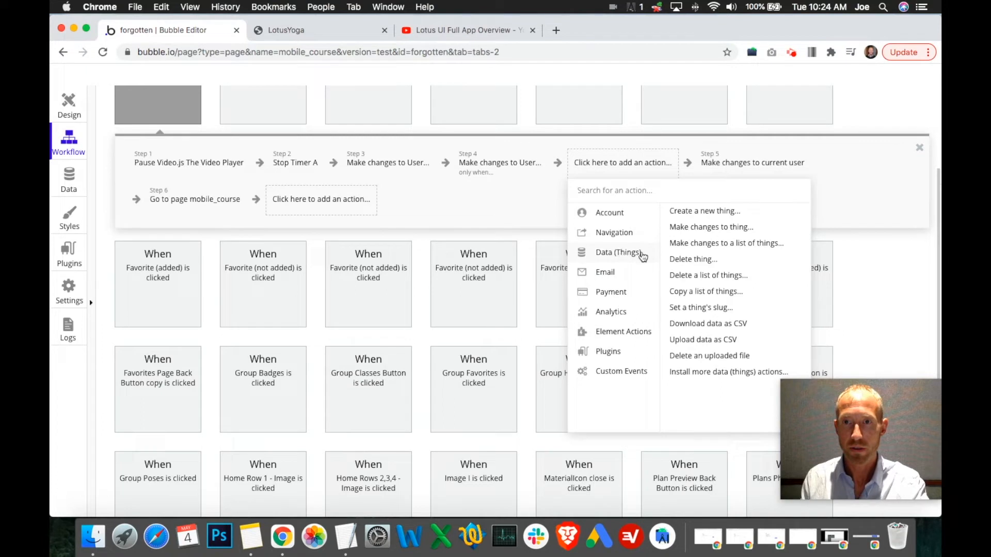
left_click(702, 228)
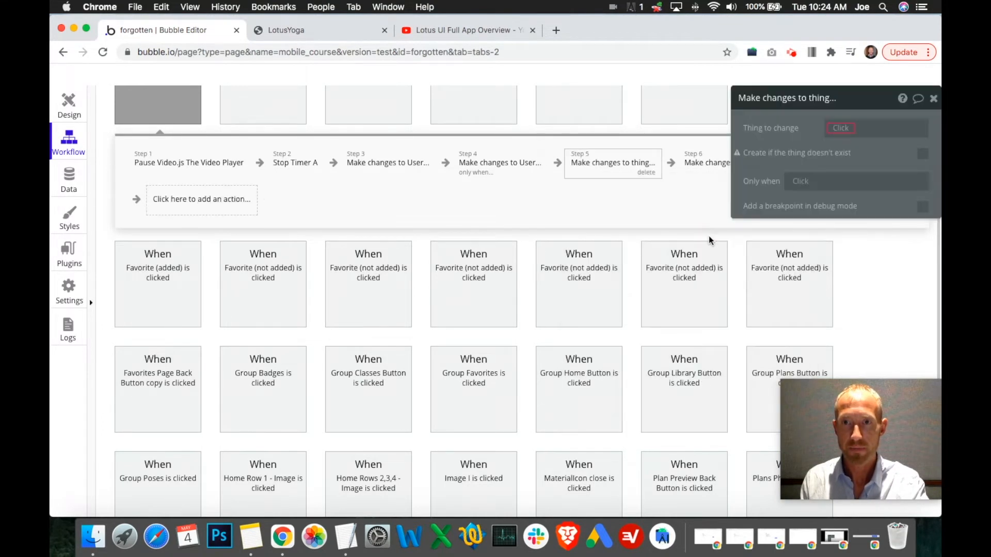
left_click(837, 129)
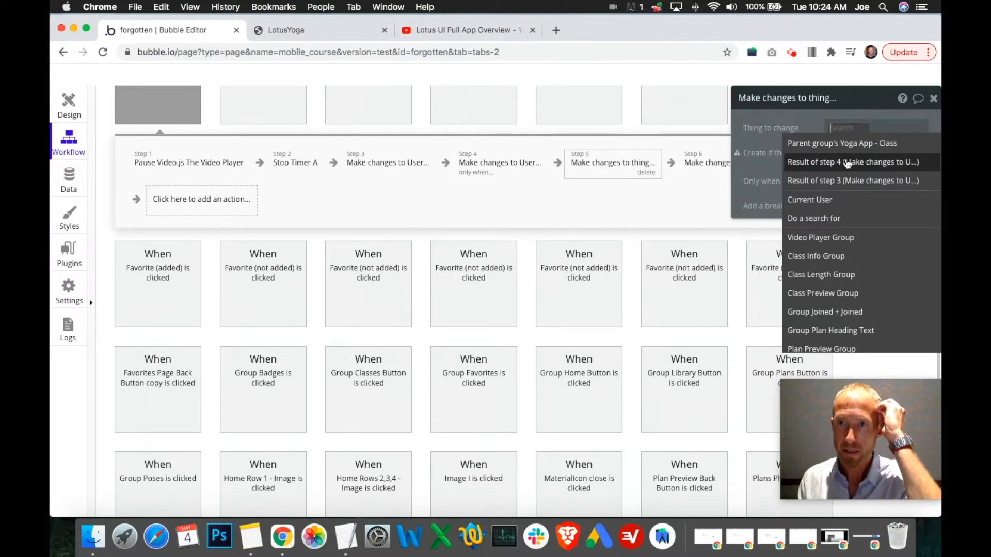
left_click(816, 220)
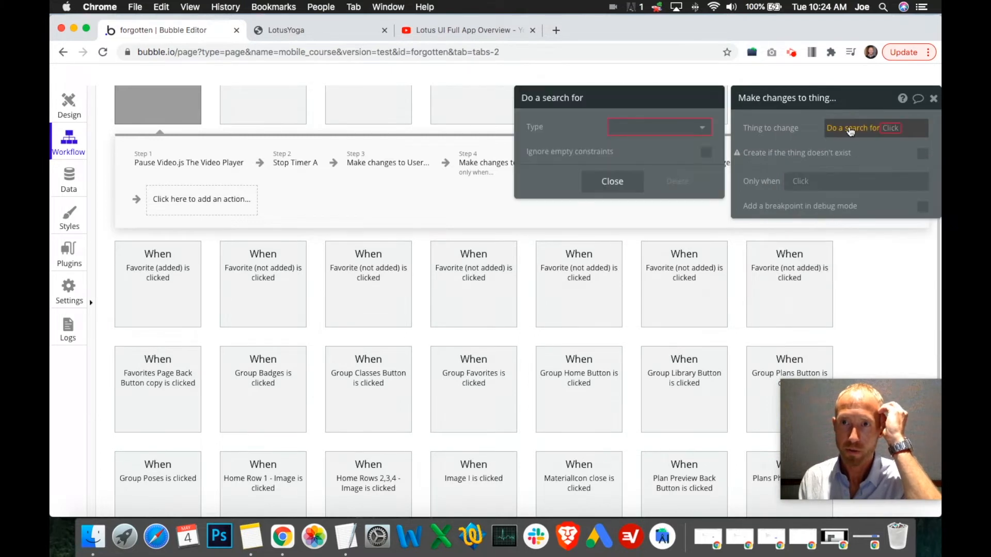
scroll(667, 308, "down", 2)
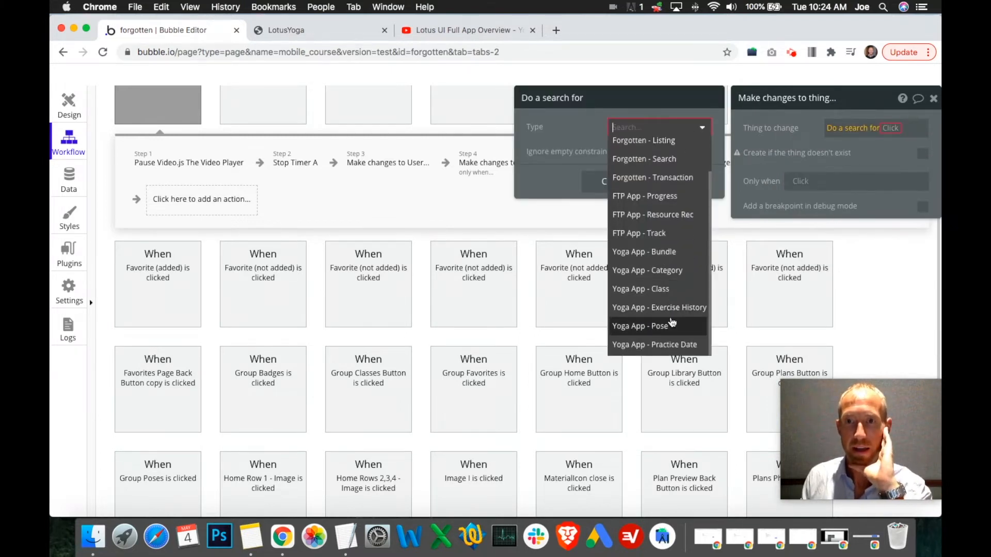
left_click(669, 309)
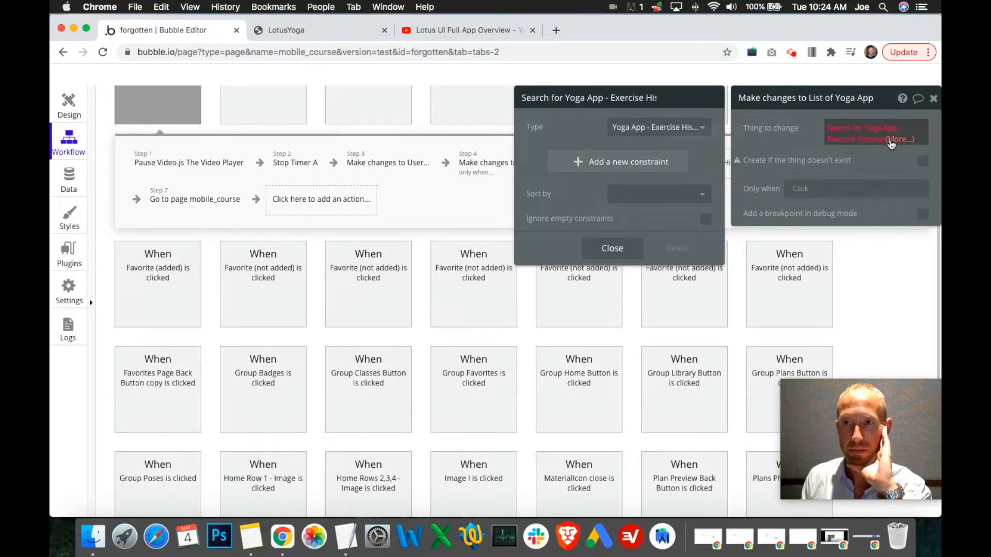
Try to constrain the Exercise History search by Created Date, and remove that constraint again.
left_click(646, 174)
left_click(534, 158)
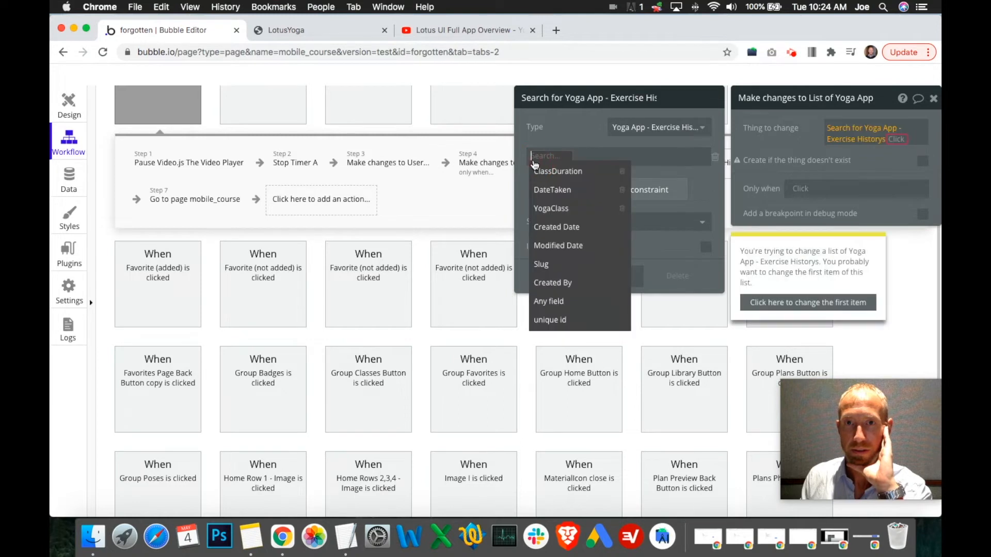
left_click(561, 231)
left_click(587, 155)
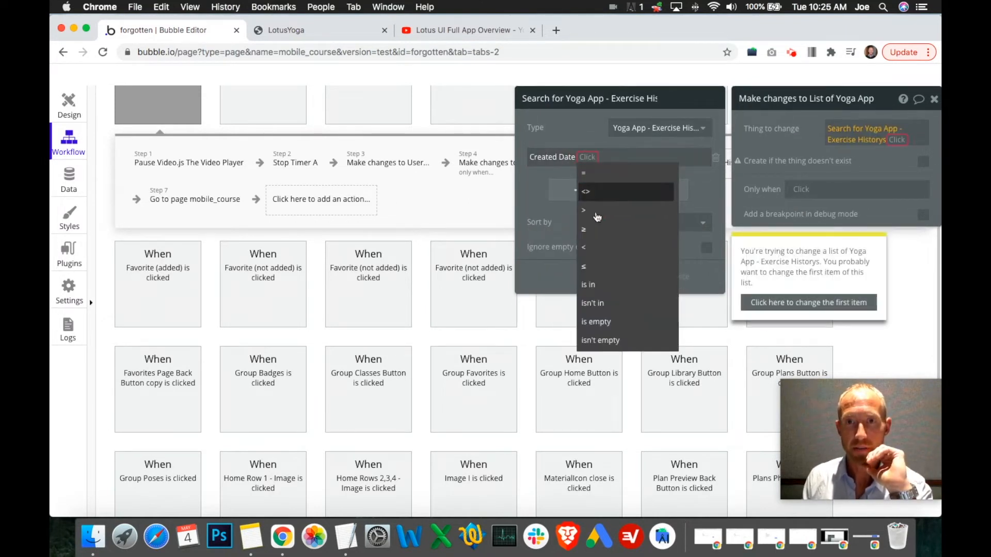
left_click(581, 160)
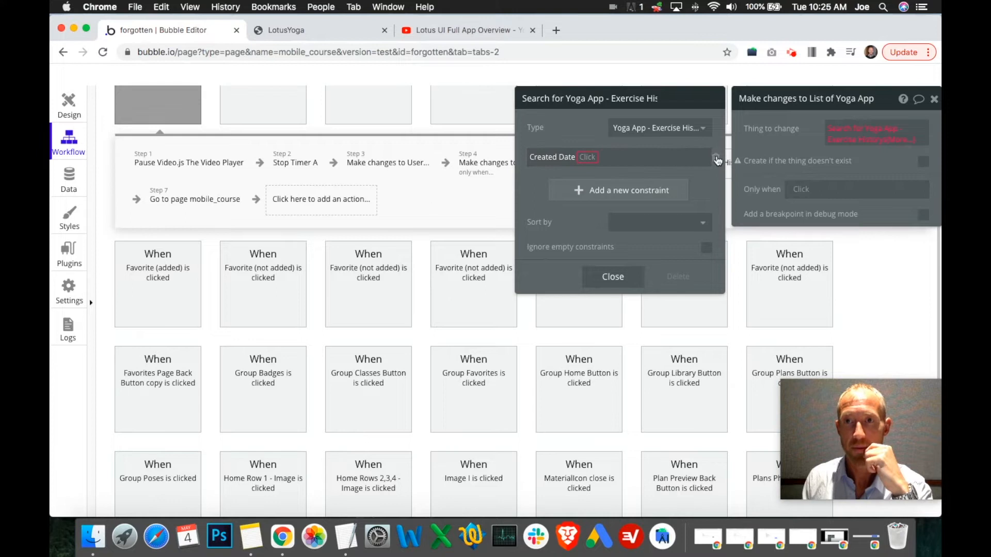
left_click(716, 158)
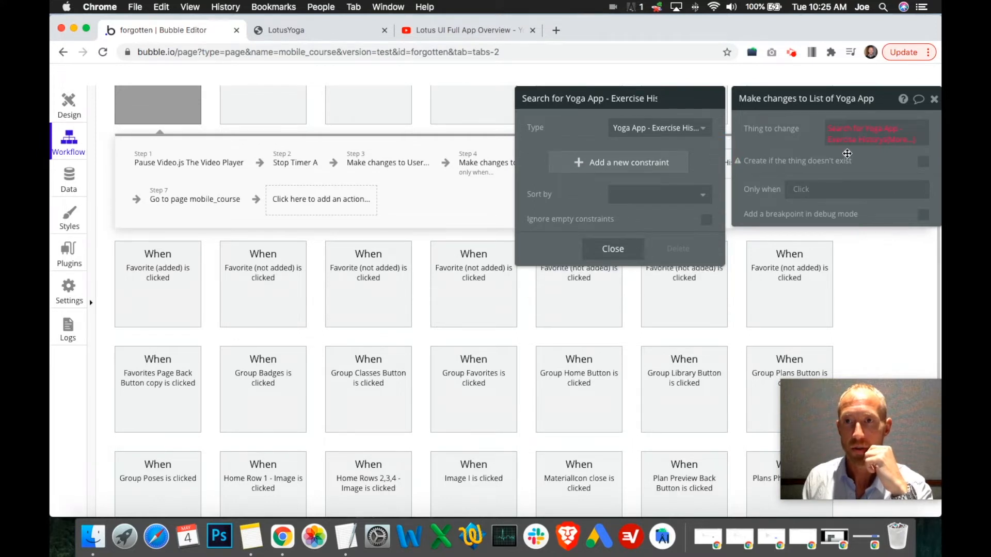
Discard the Exercise History search and delete the inserted Make changes action from the close button's workflow.
right_click(899, 143)
left_click(823, 149)
right_click(848, 143)
left_click(866, 144)
left_click(932, 98)
left_click(645, 173)
Open the workflow that runs when the Play Button is clicked.
left_click(68, 105)
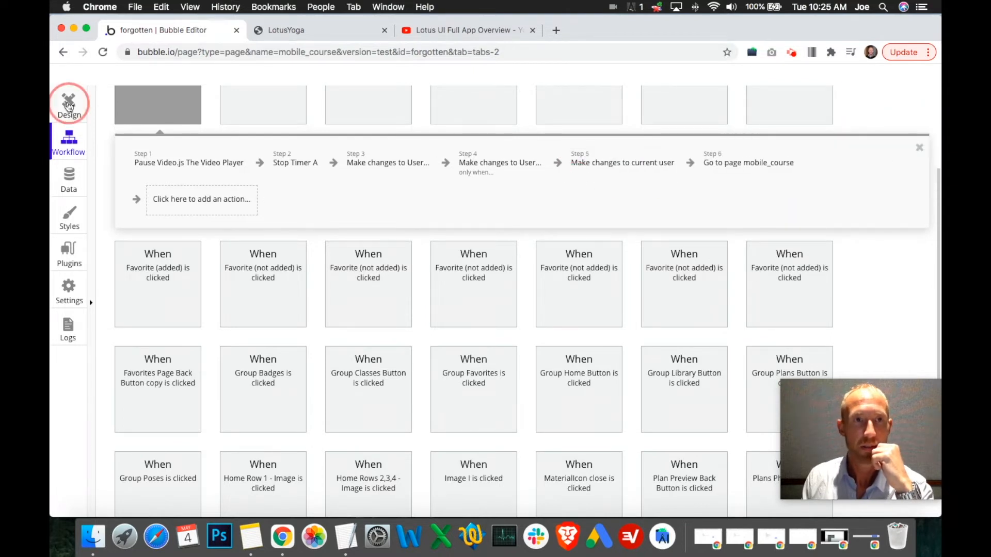
left_click(81, 138)
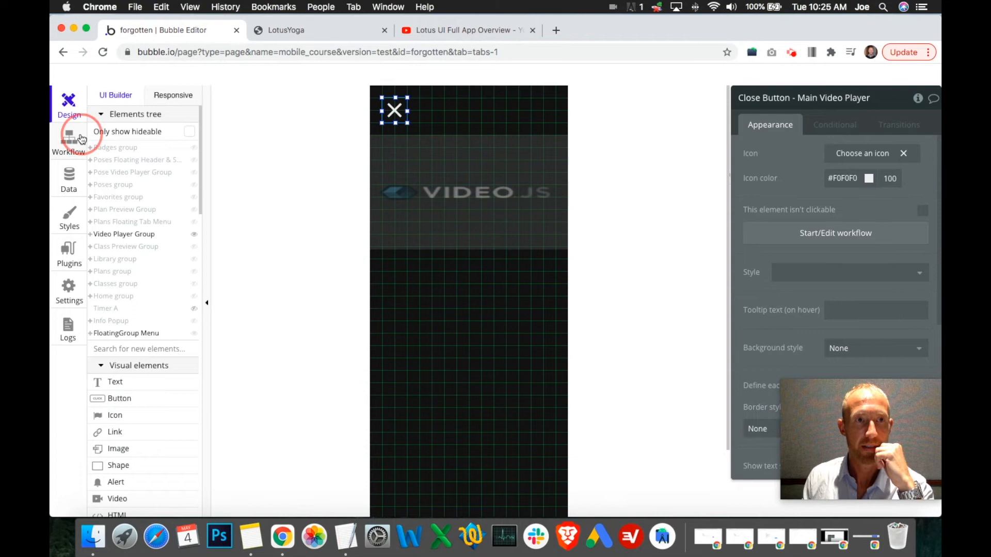
scroll(227, 322, "down", 3)
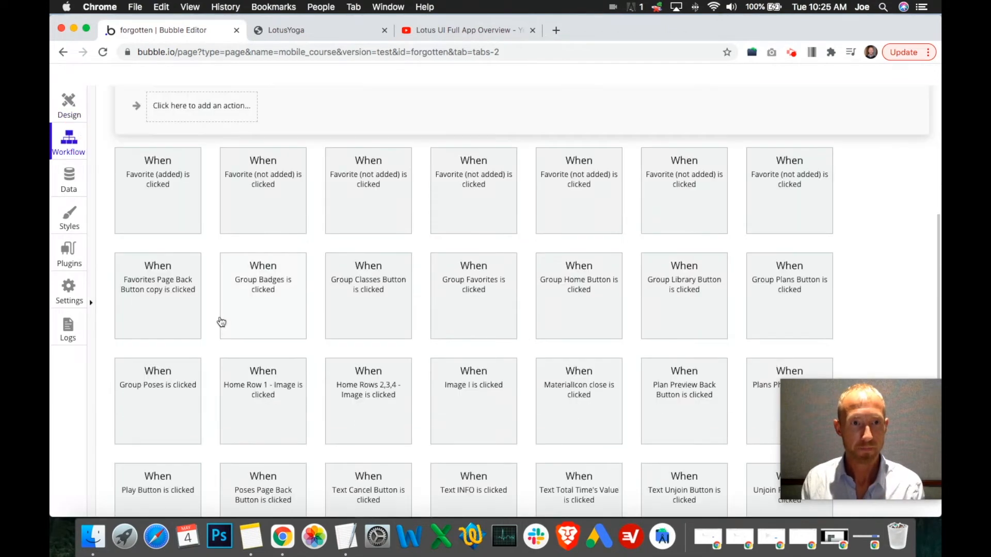
scroll(221, 322, "down", 5)
left_click(184, 302)
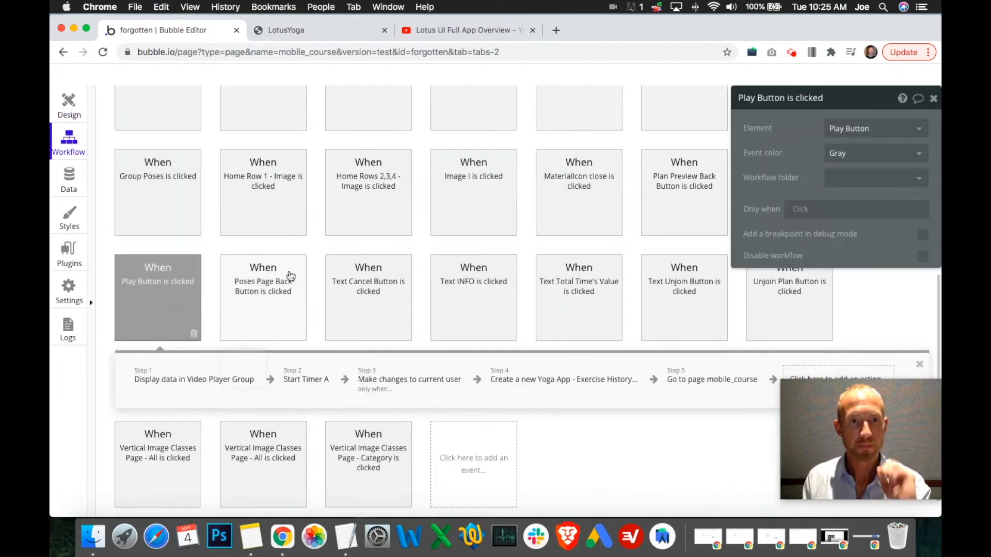
scroll(310, 281, "down", 2)
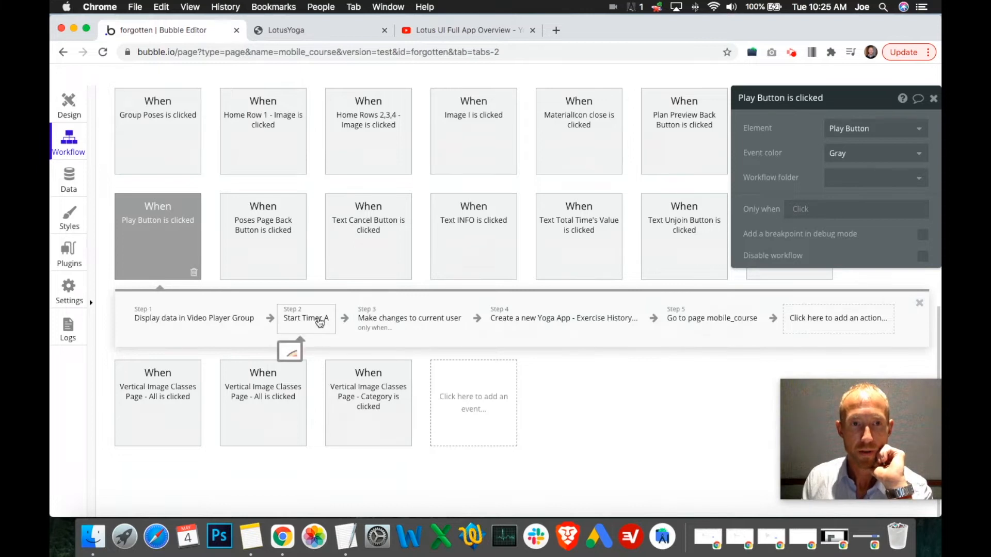
Try adding another field to step 4, Create a new Yoga App - Exercise History, and remove the empty field again.
left_click(531, 320)
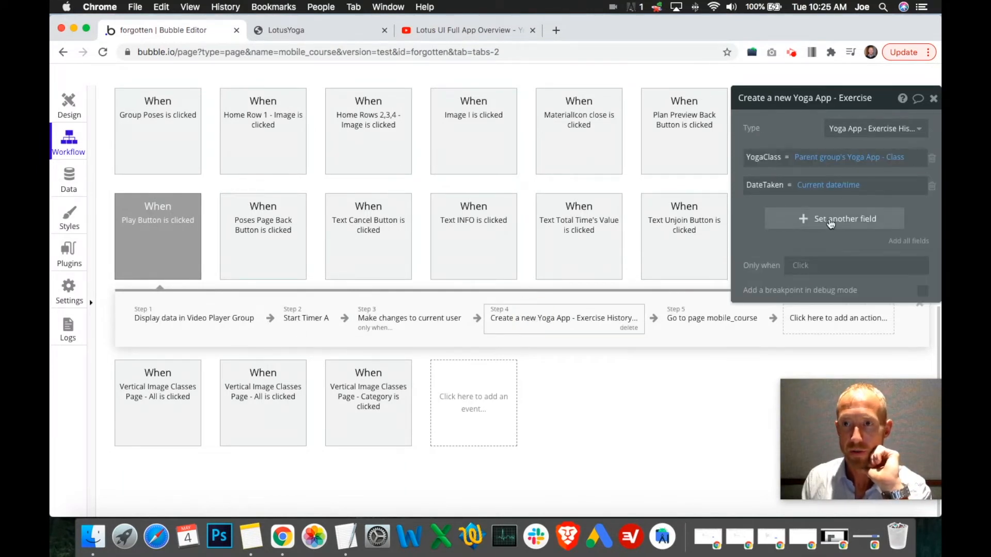
left_click(830, 221)
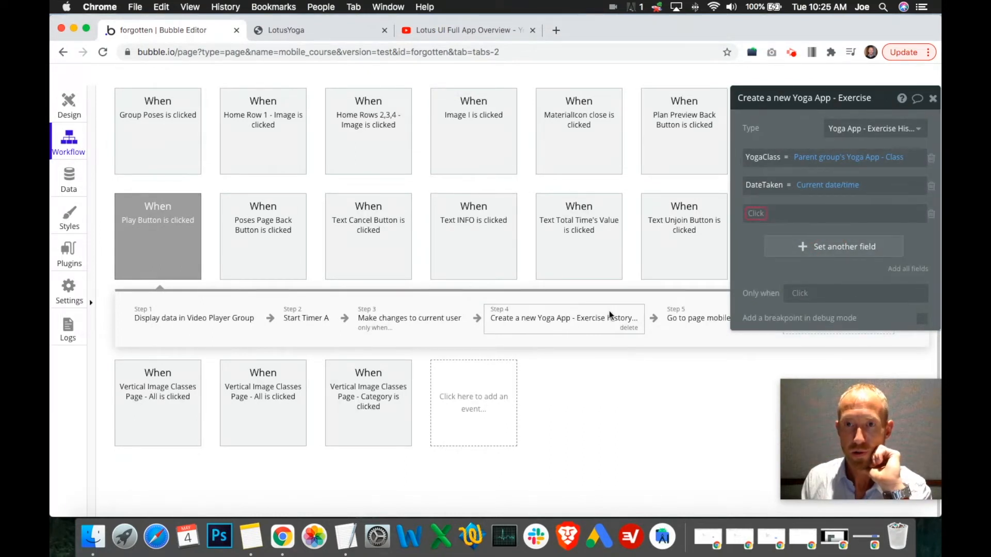
left_click(932, 214)
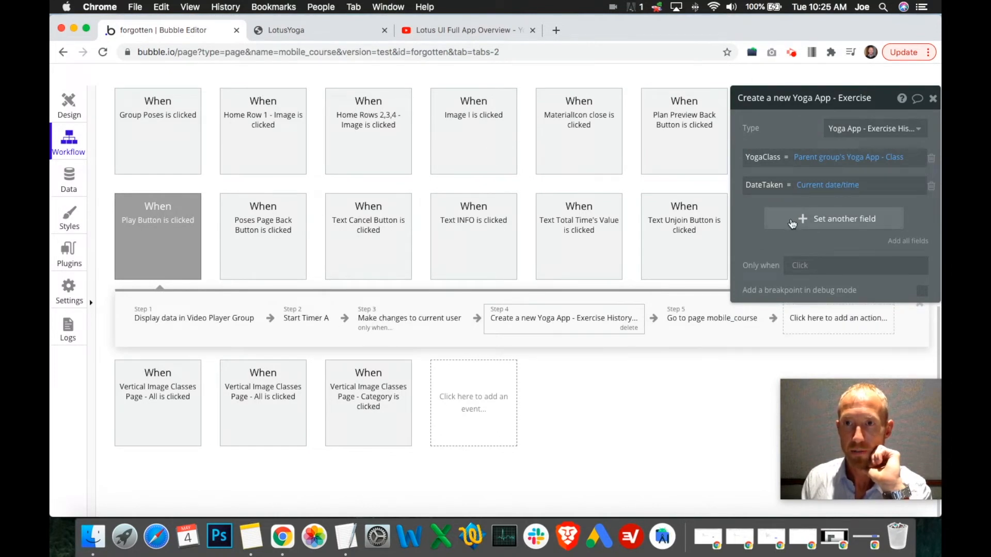
Start inserting an action between steps 4 and 5 of the Play Button workflow and look through the available element actions.
left_click(656, 319)
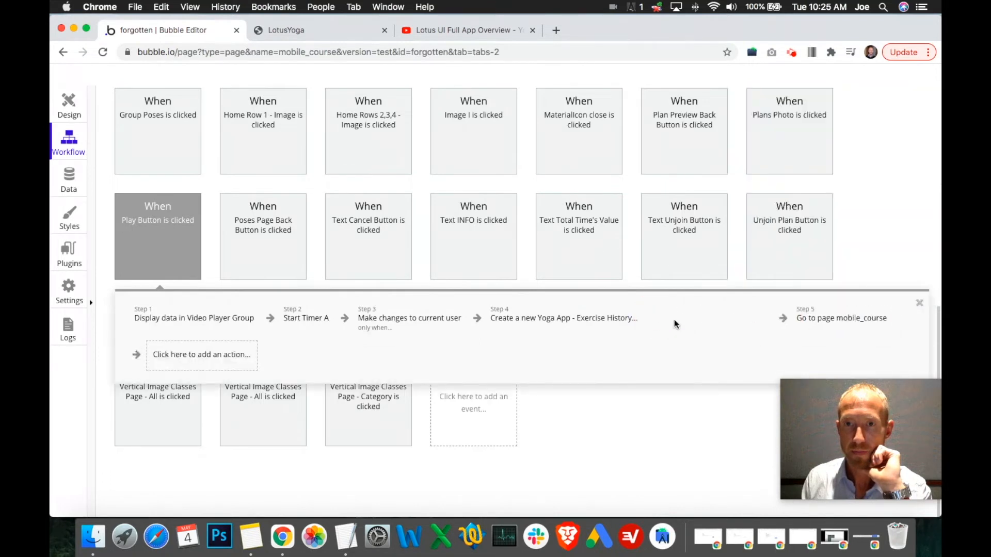
left_click(675, 323)
scroll(702, 325, "down", 2)
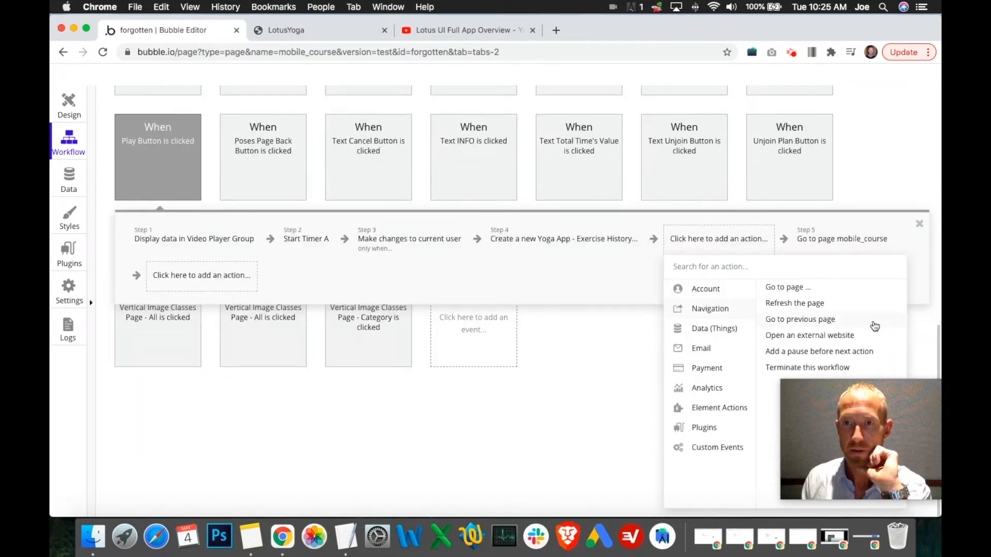
mouse_move(746, 413)
left_click_drag(833, 437, 521, 446)
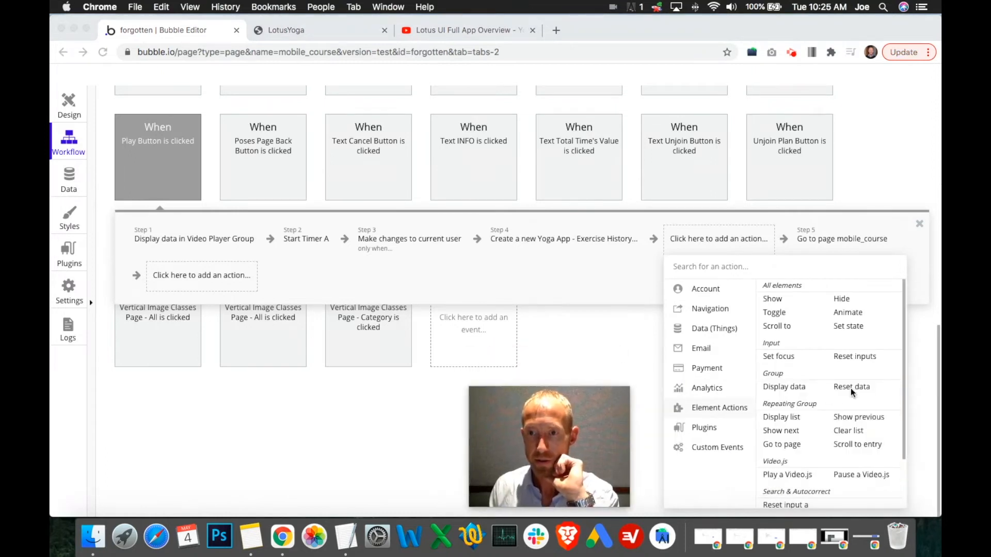
scroll(838, 444, "down", 2)
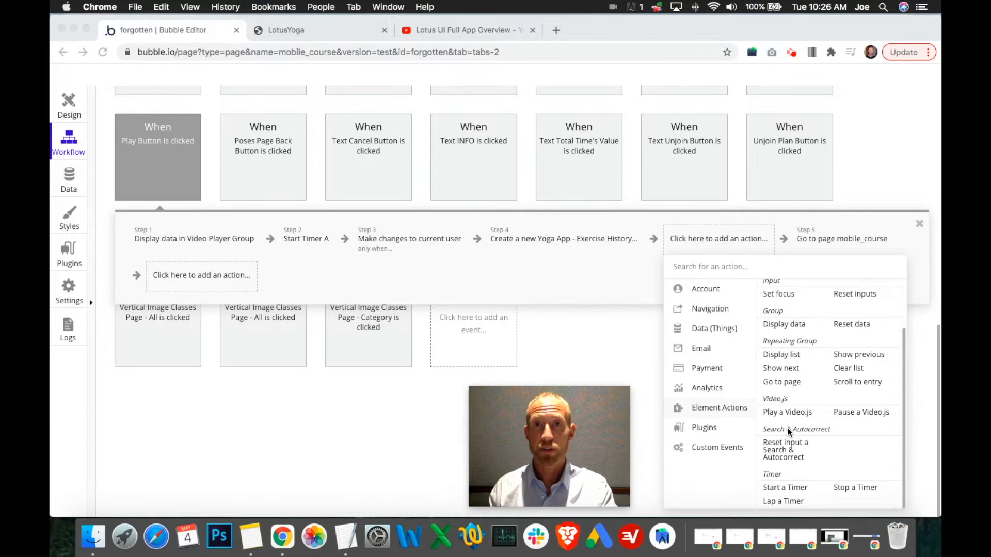
Switch to the LotusYoga preview, load the latest version of the app, and return to the Bubble editor.
left_click(334, 38)
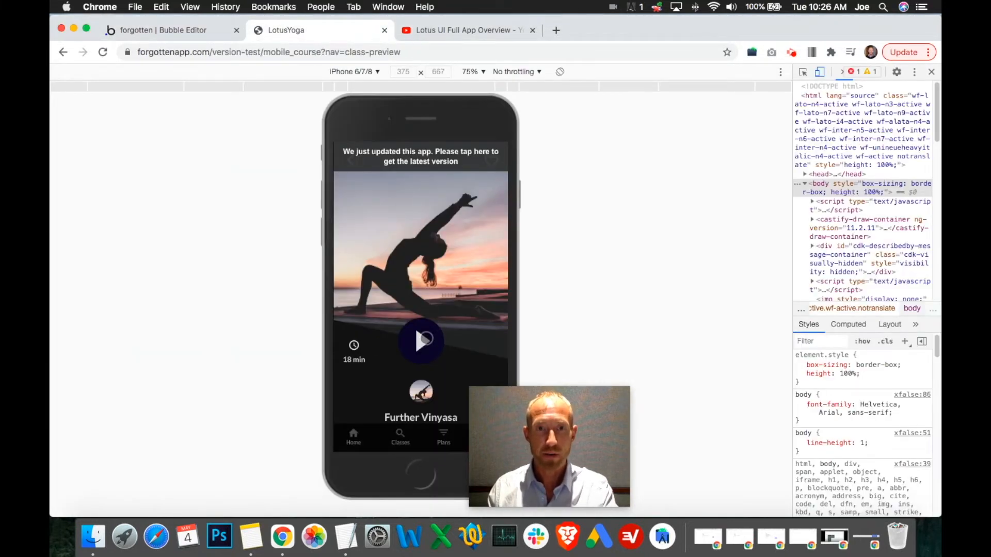
left_click(585, 147)
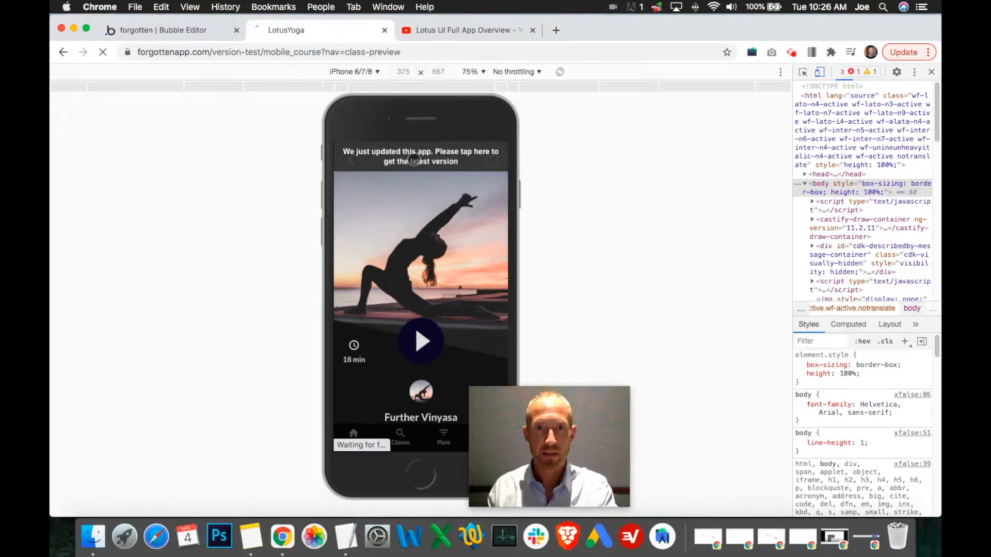
left_click(173, 31)
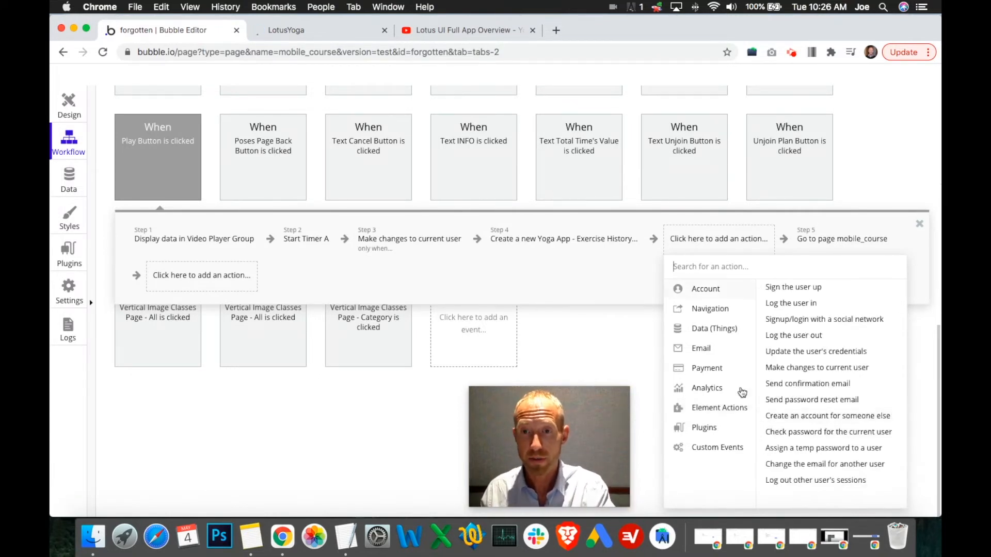
Insert a Set state action as step 5 of the Play Button workflow, targeting the Video Player Group.
mouse_move(729, 409)
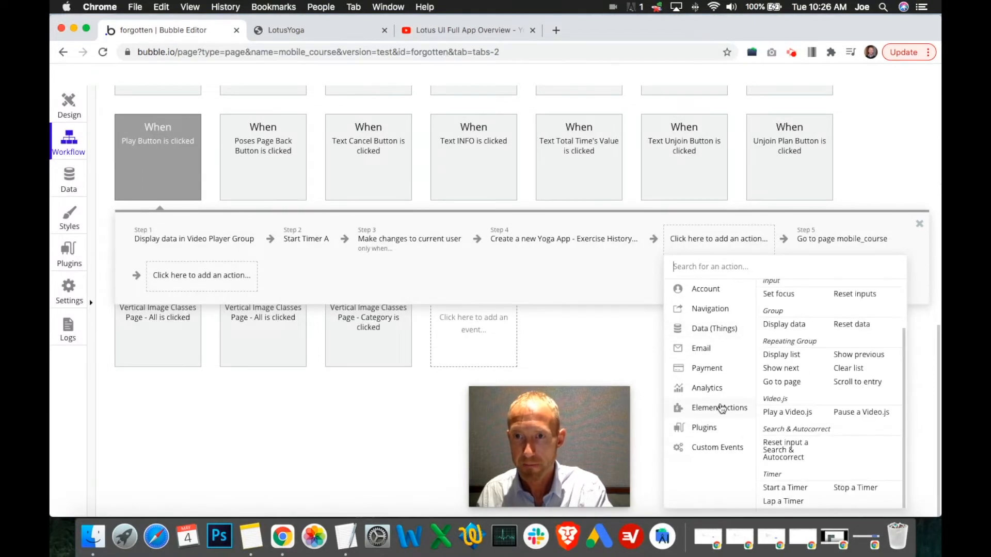
scroll(818, 376, "up", 3)
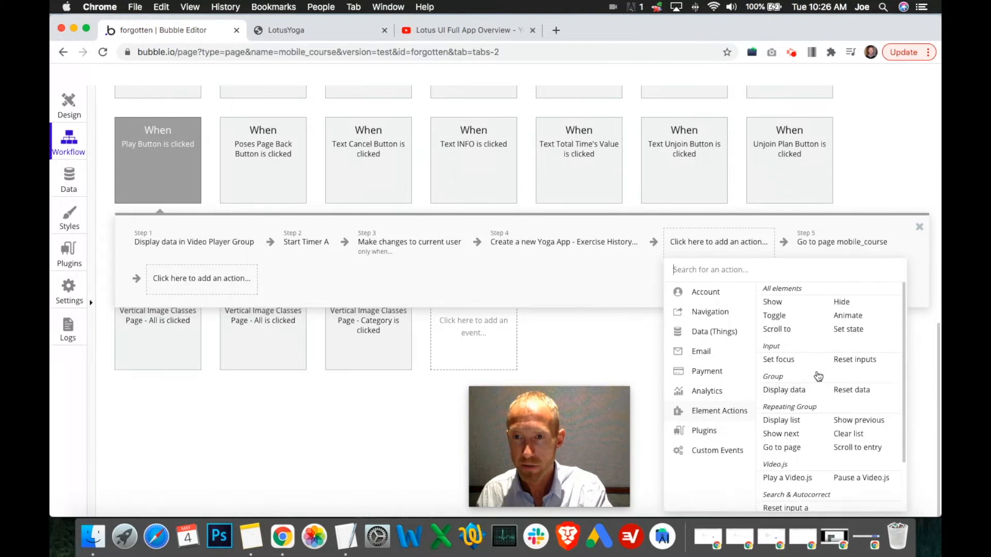
left_click(849, 329)
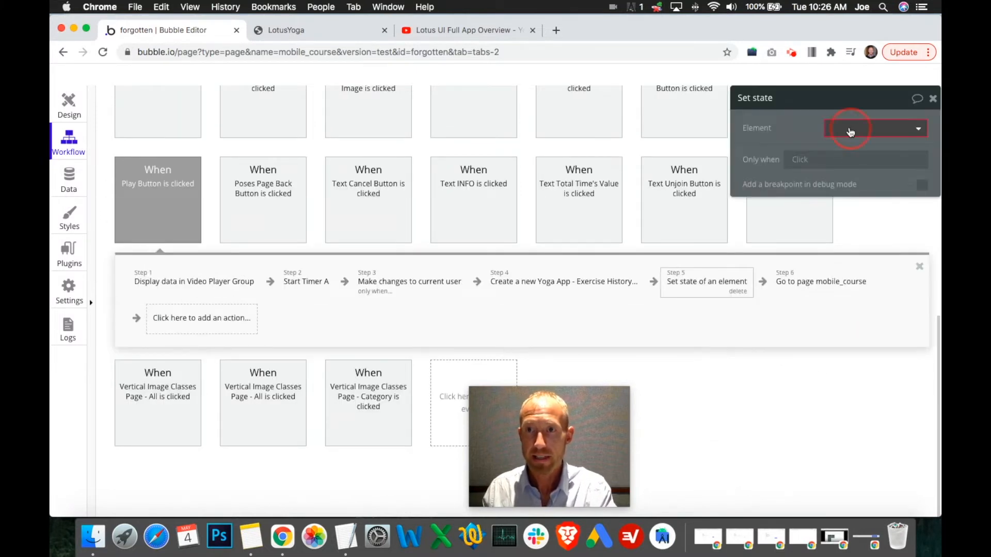
left_click(849, 128)
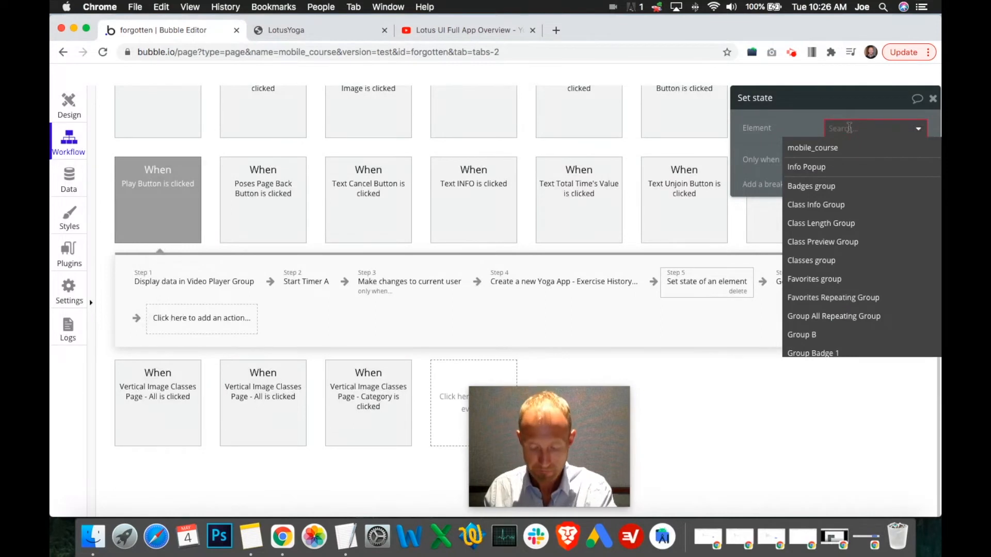
type("video")
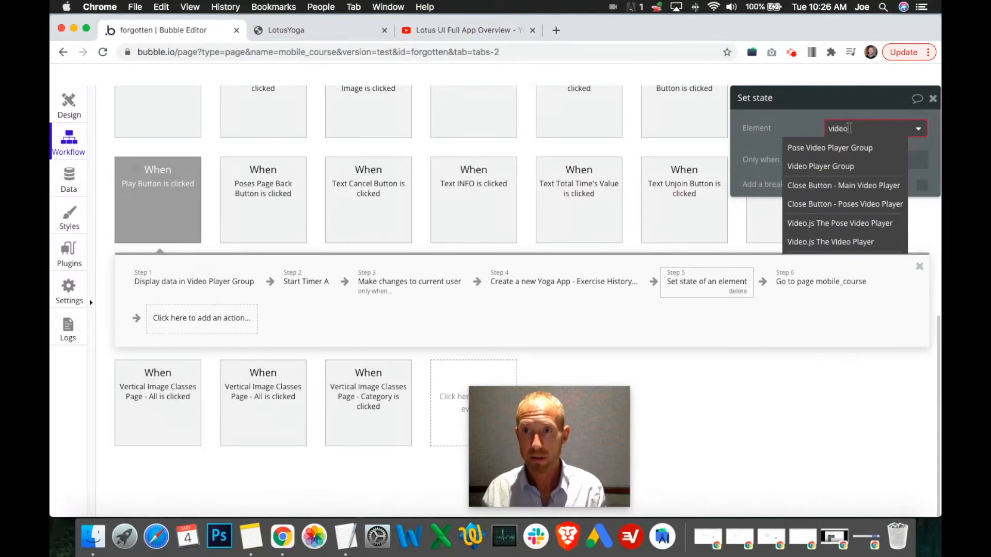
left_click(840, 166)
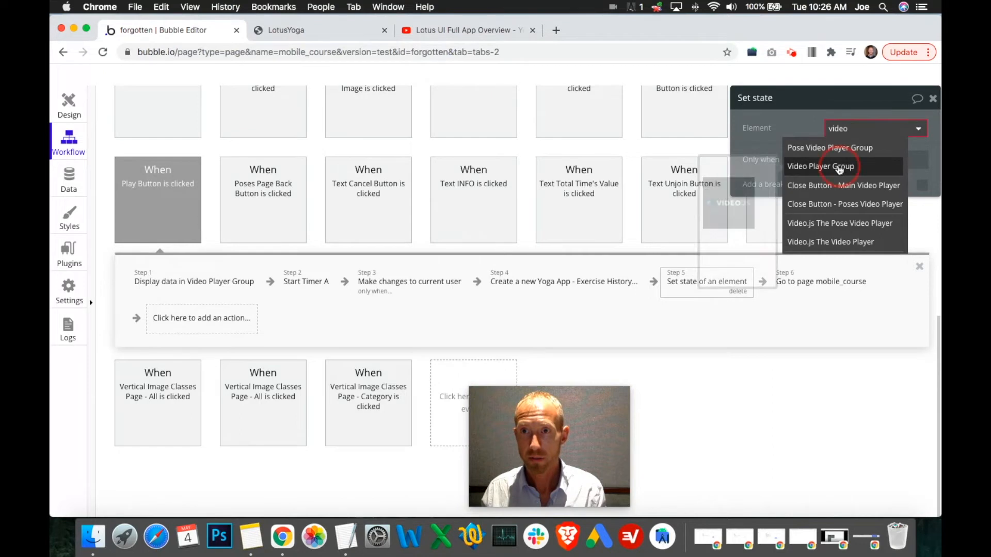
Create a text custom state named ExceciseHistoryCurrentClass on the Video Player Group for the Set state action.
left_click(852, 155)
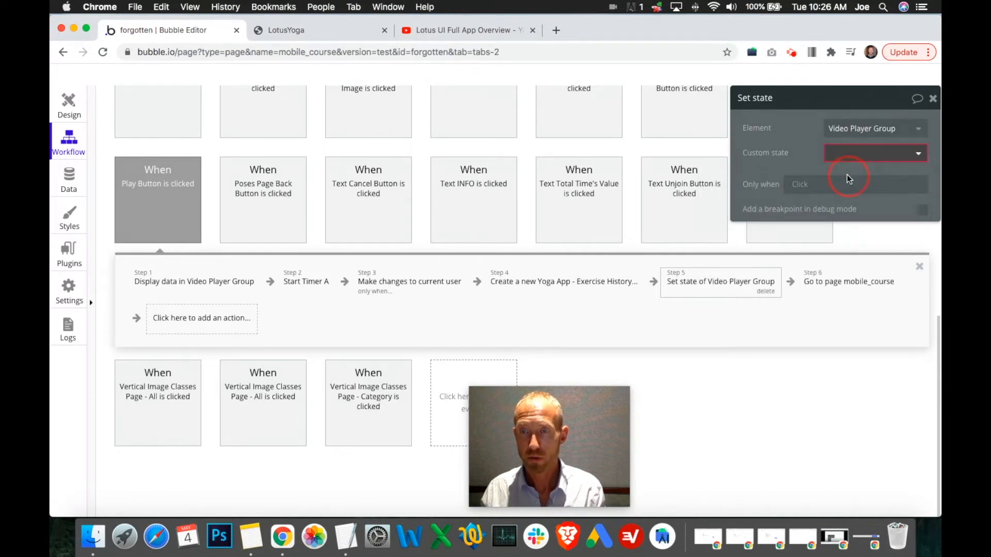
left_click(847, 174)
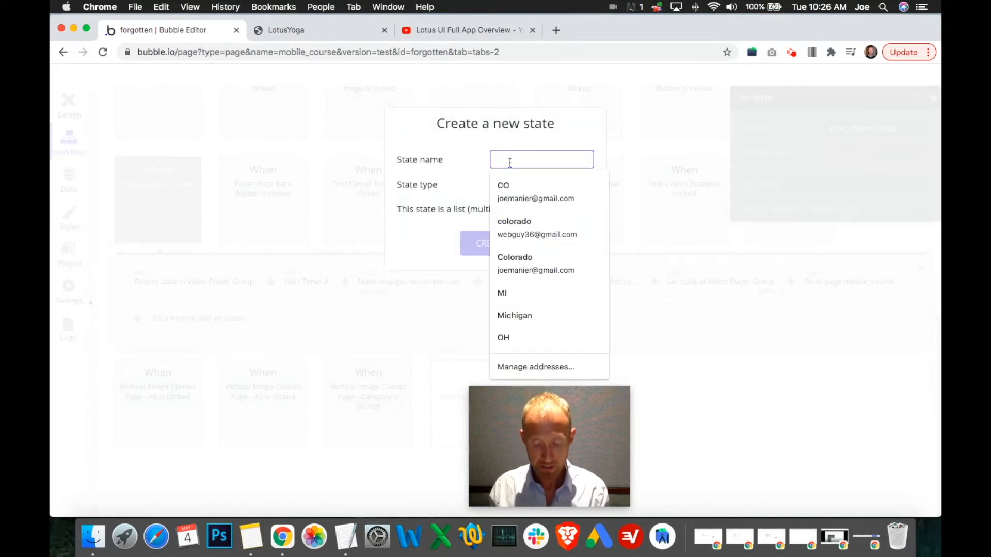
type("ExceciseHistory")
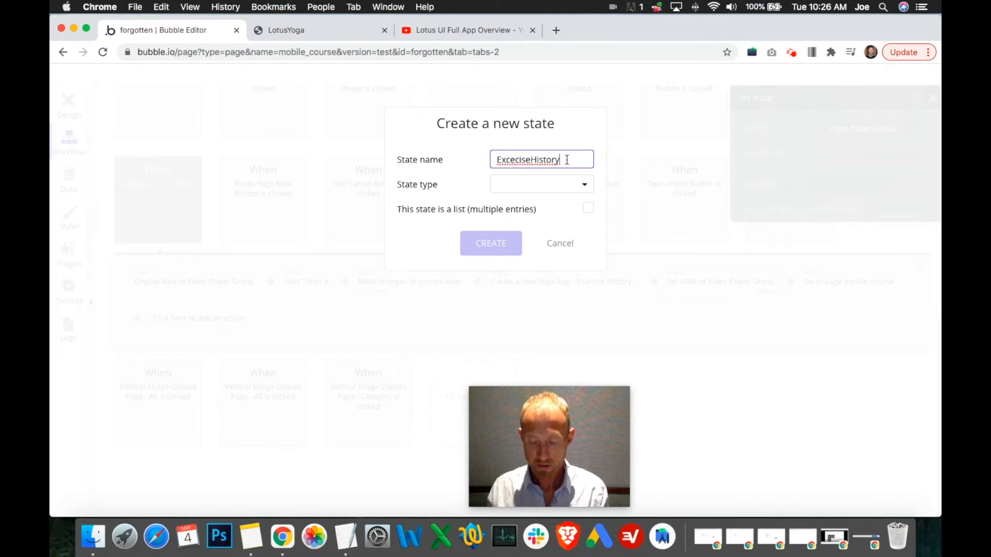
type("CurrentClass")
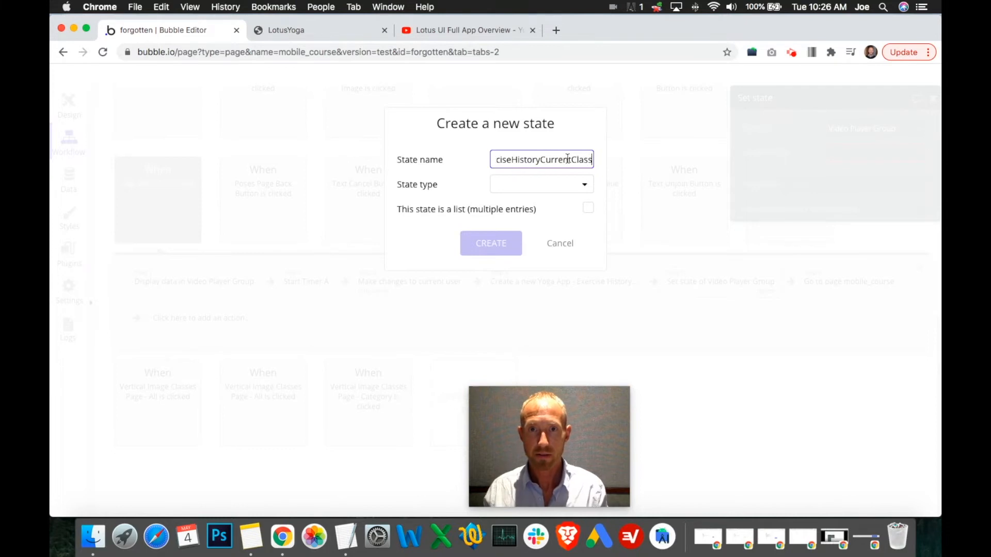
left_click(561, 189)
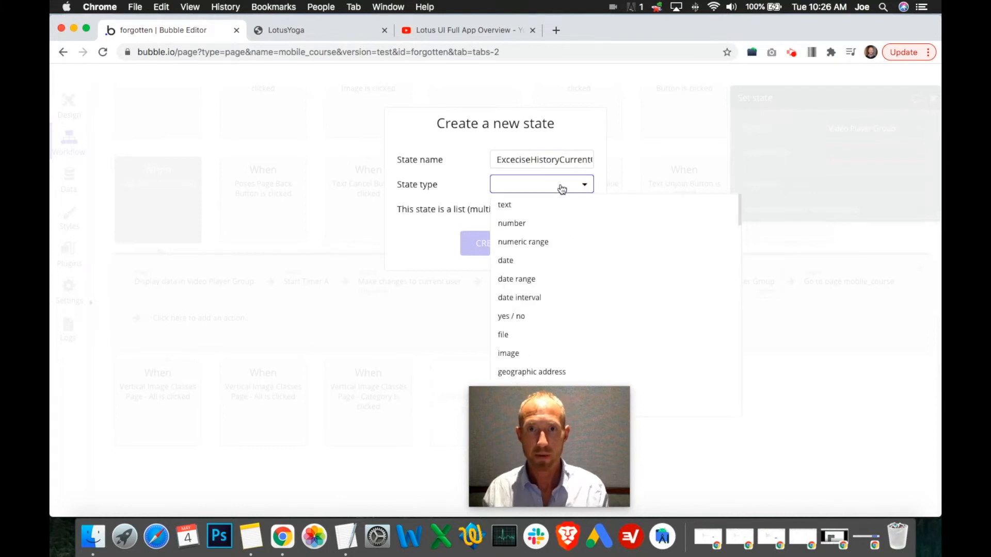
left_click(543, 206)
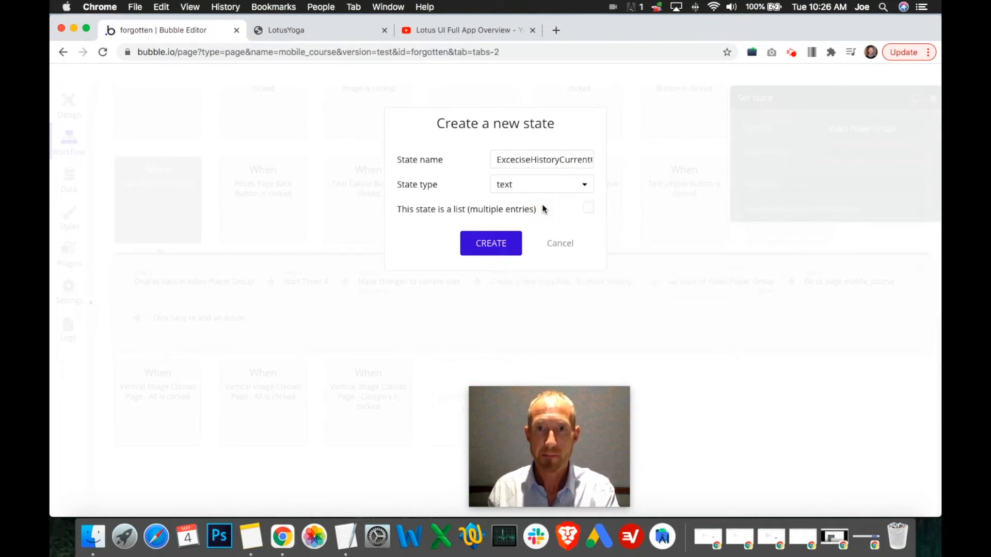
left_click(482, 246)
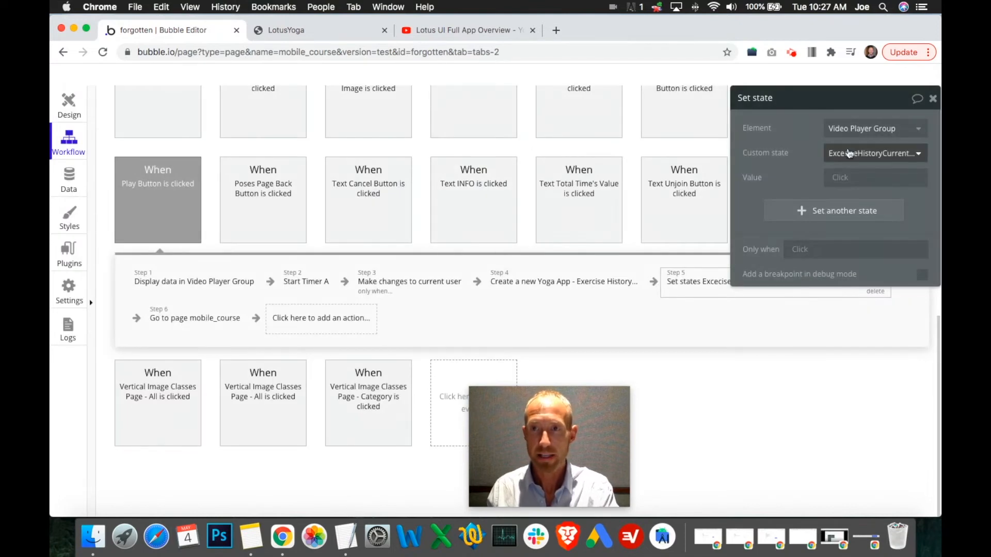
Set the custom state's value to Parent group's Yoga App - Class's Title.
left_click(840, 178)
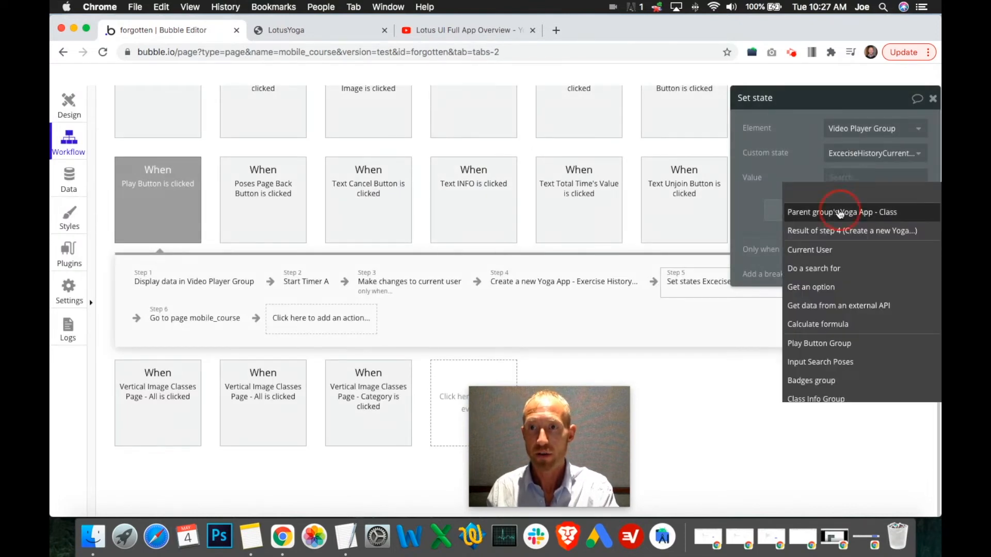
left_click(839, 210)
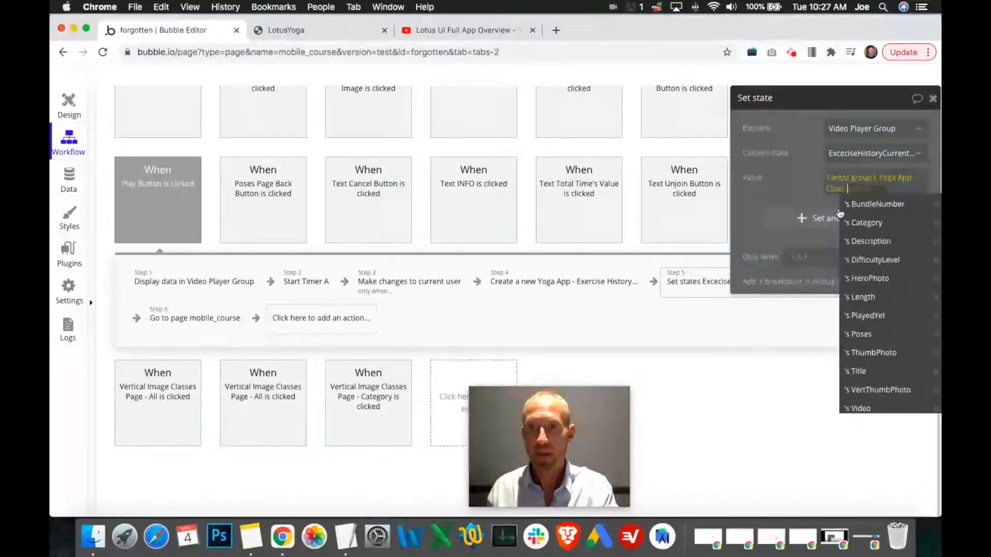
left_click(872, 372)
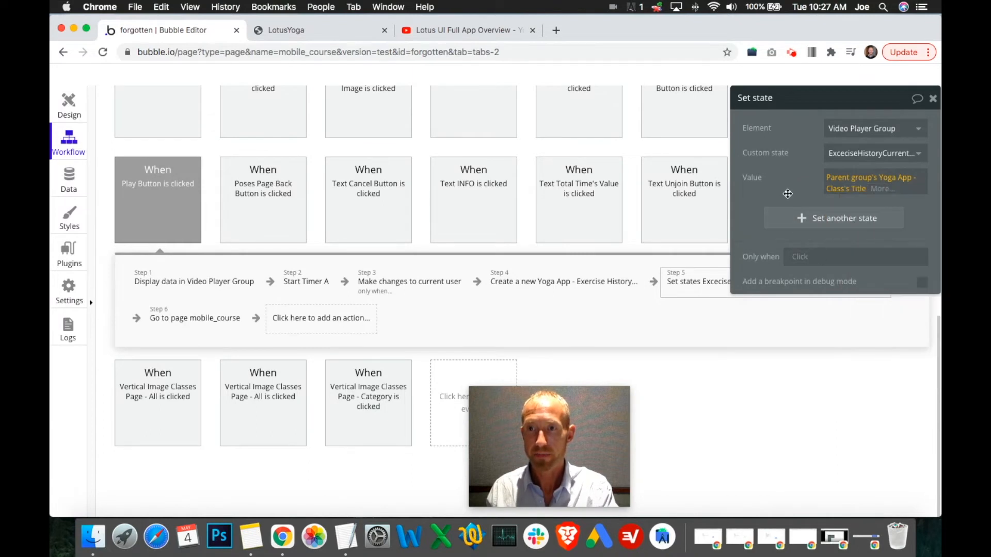
Check the other class properties offered for the state's value, keep Title, and close the Set state action's properties.
left_click(842, 192)
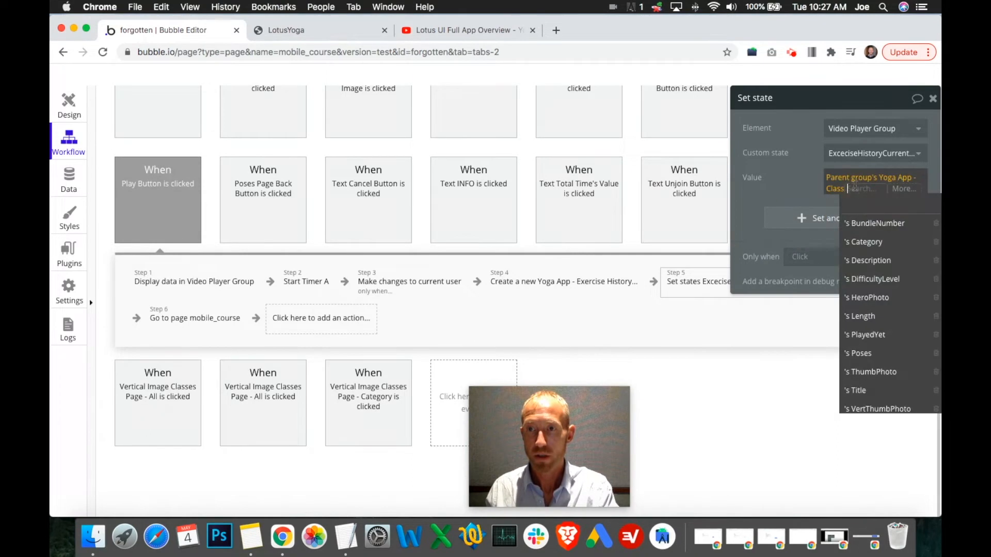
scroll(875, 359, "down", 2)
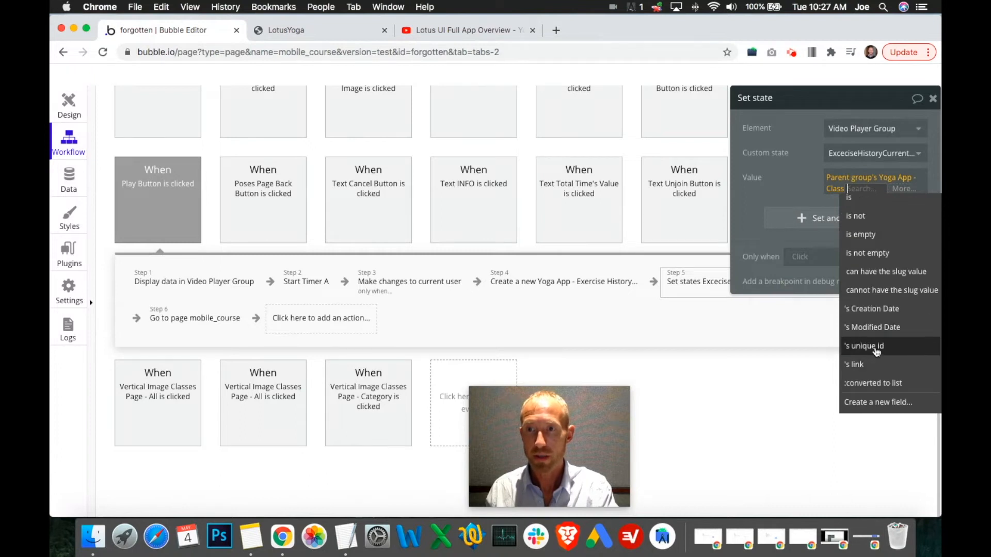
left_click(794, 170)
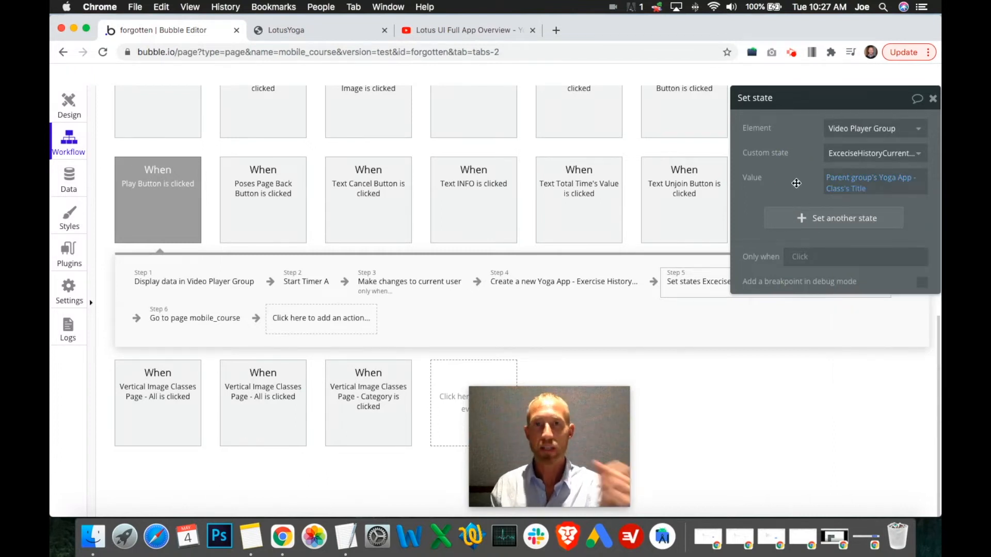
left_click(859, 189)
scroll(881, 373, "down", 5)
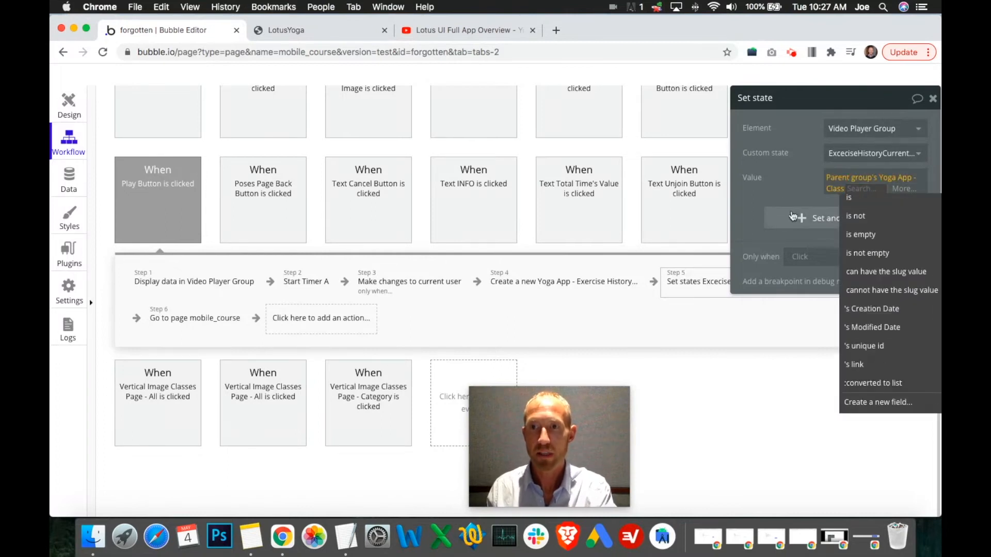
left_click(787, 182)
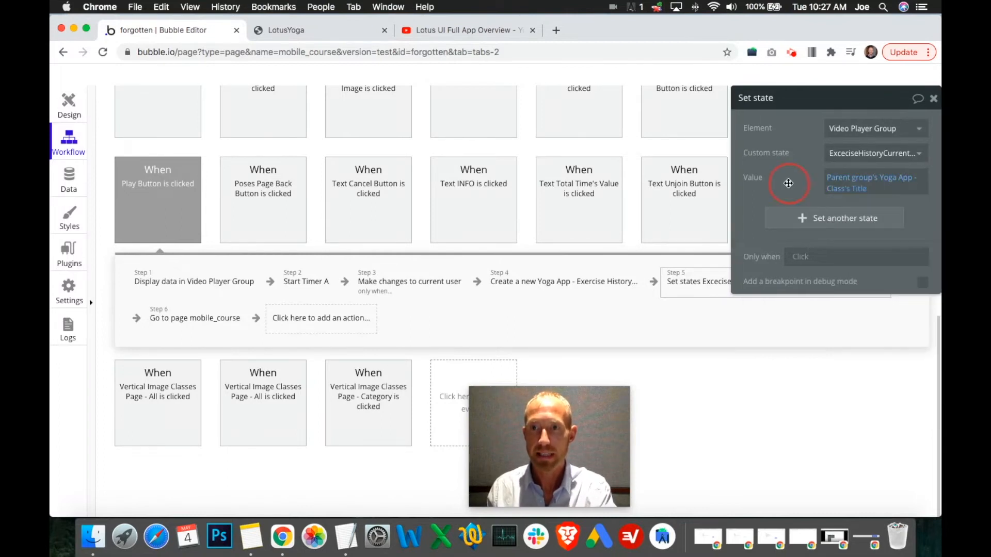
left_click(933, 99)
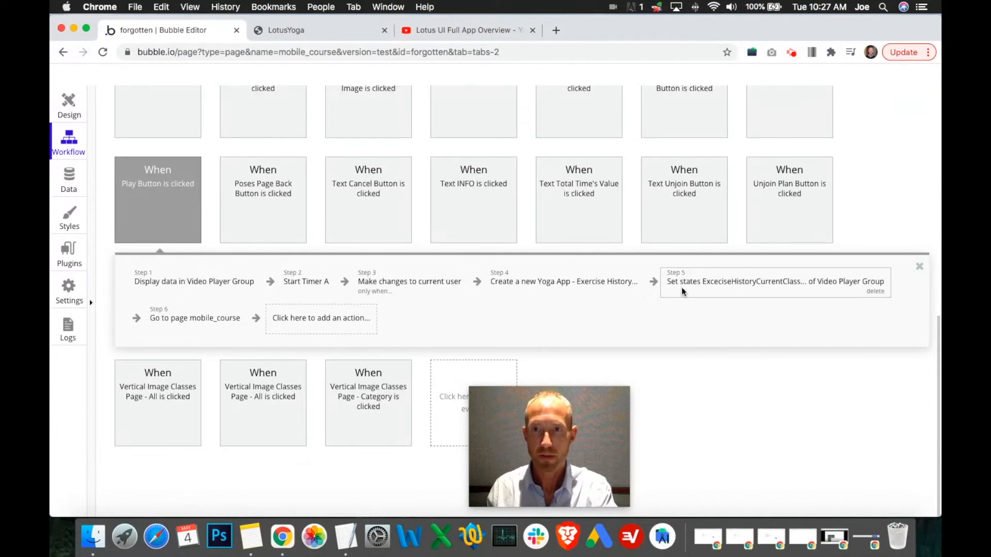
Open the main video player Close Button's workflow and inspect its Make changes to current user action.
left_click(68, 105)
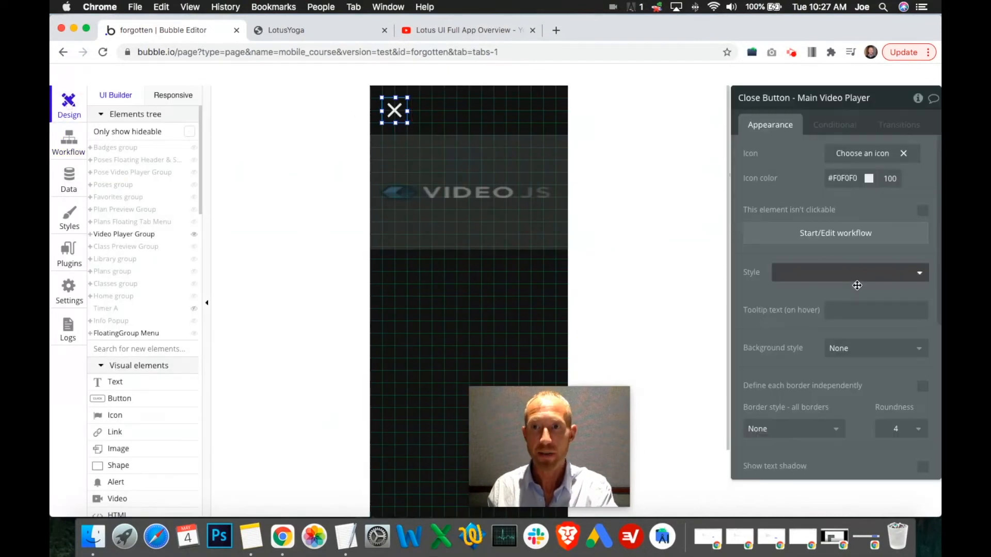
left_click(821, 237)
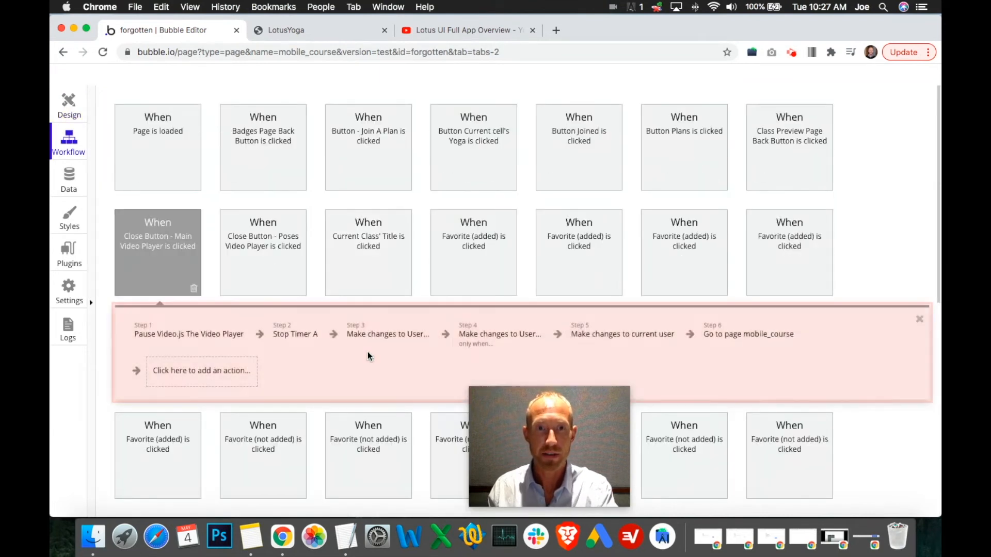
left_click(621, 334)
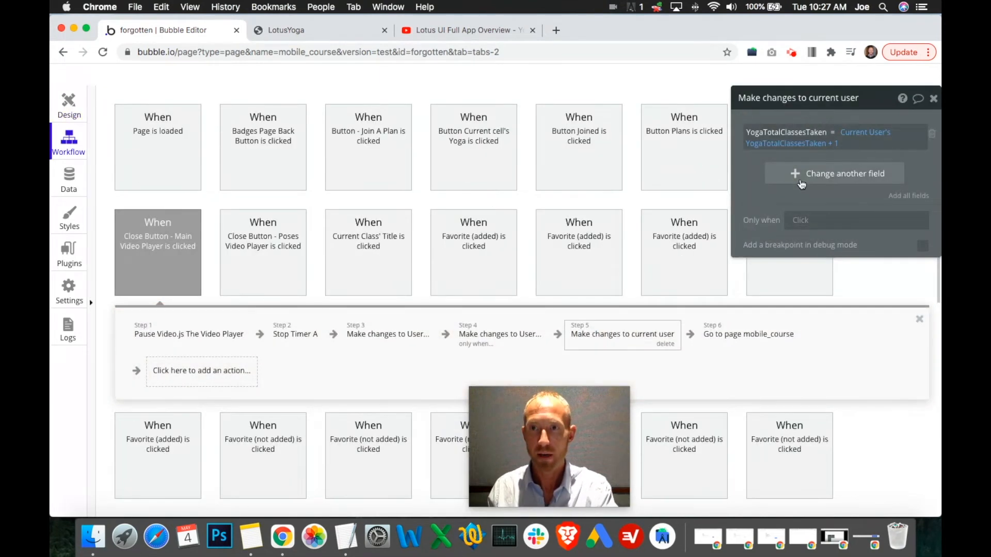
Insert a Make changes to thing action between the Make changes to current user and Go to page mobile_course steps.
left_click(691, 332)
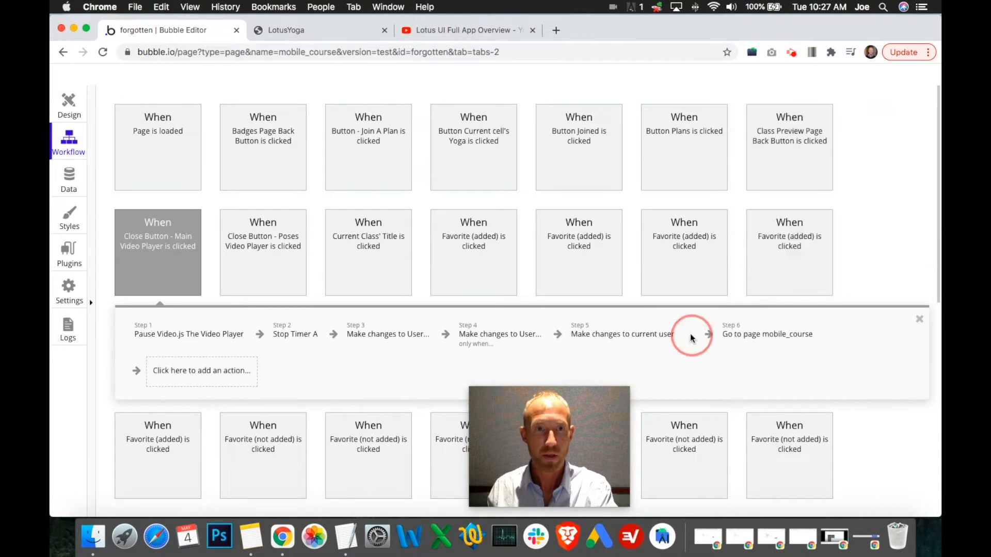
left_click(696, 330)
scroll(722, 361, "down", 4)
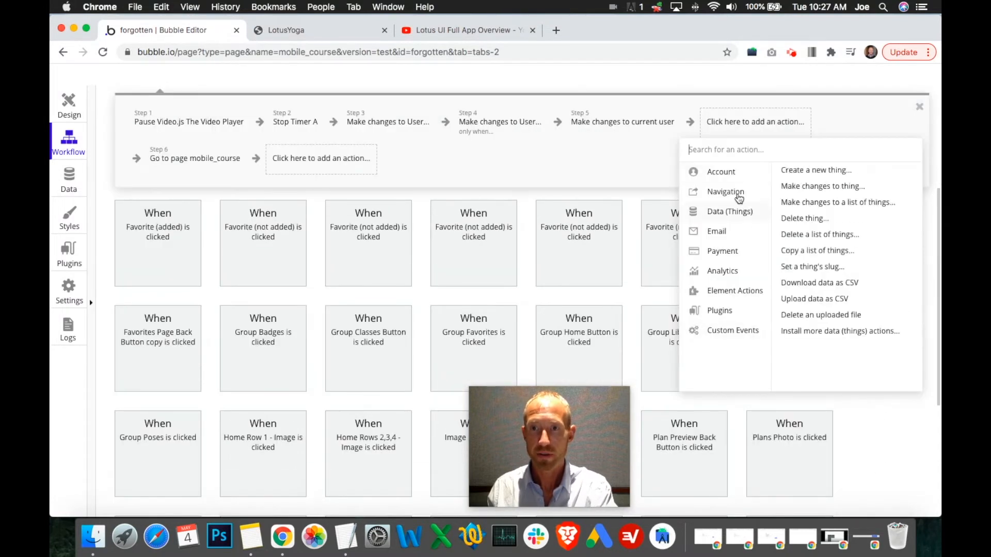
mouse_move(711, 213)
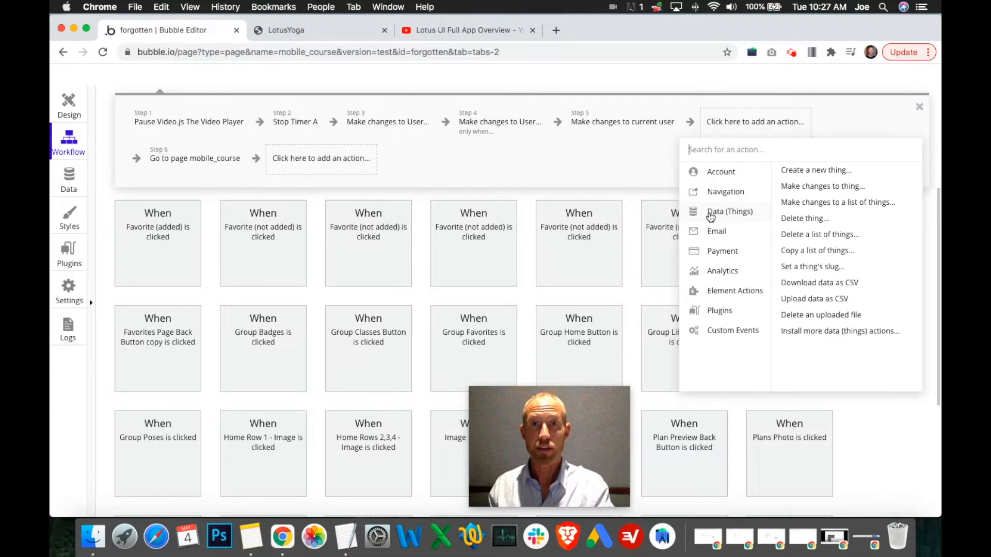
left_click(824, 190)
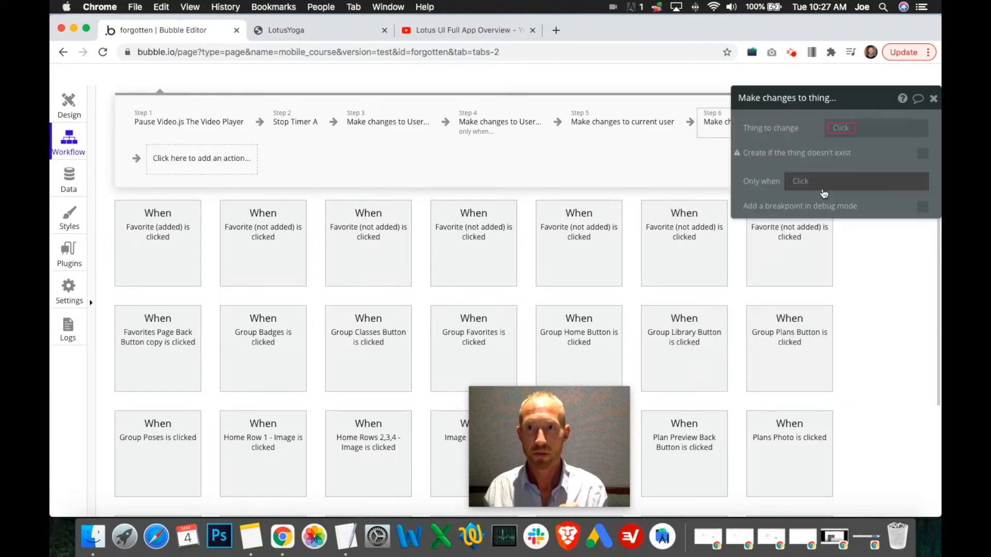
Set the thing to change to a search for Yoga App - Exercise History.
left_click(840, 129)
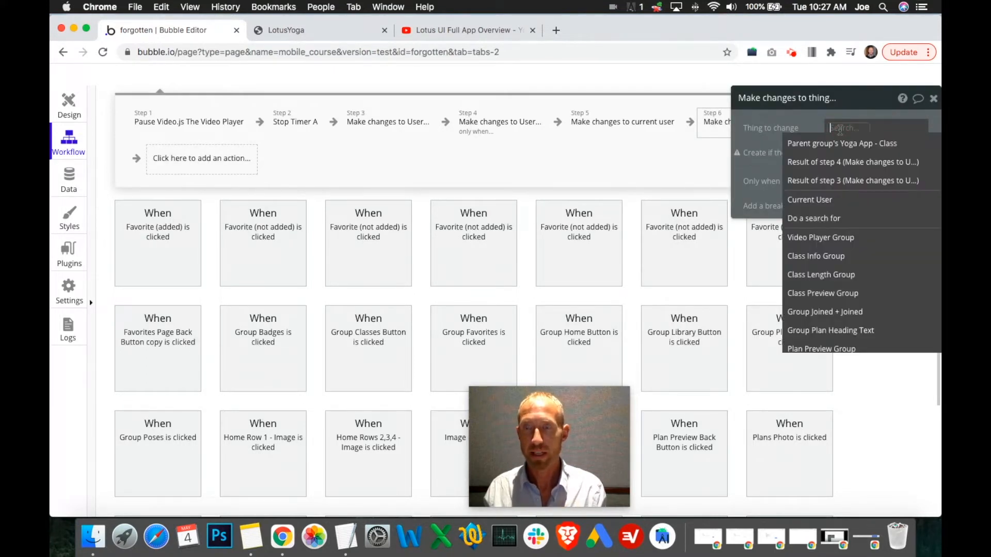
left_click(821, 218)
left_click(690, 128)
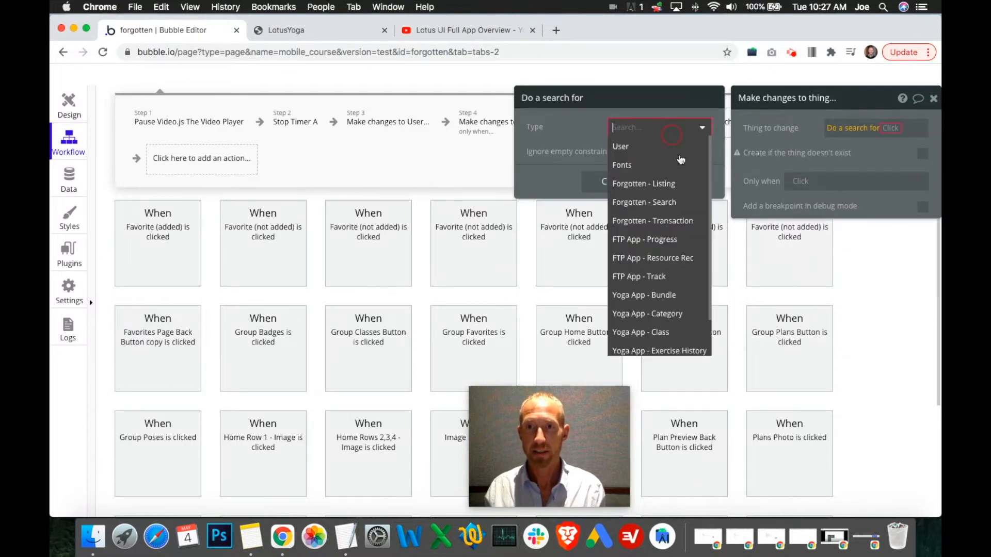
left_click(673, 351)
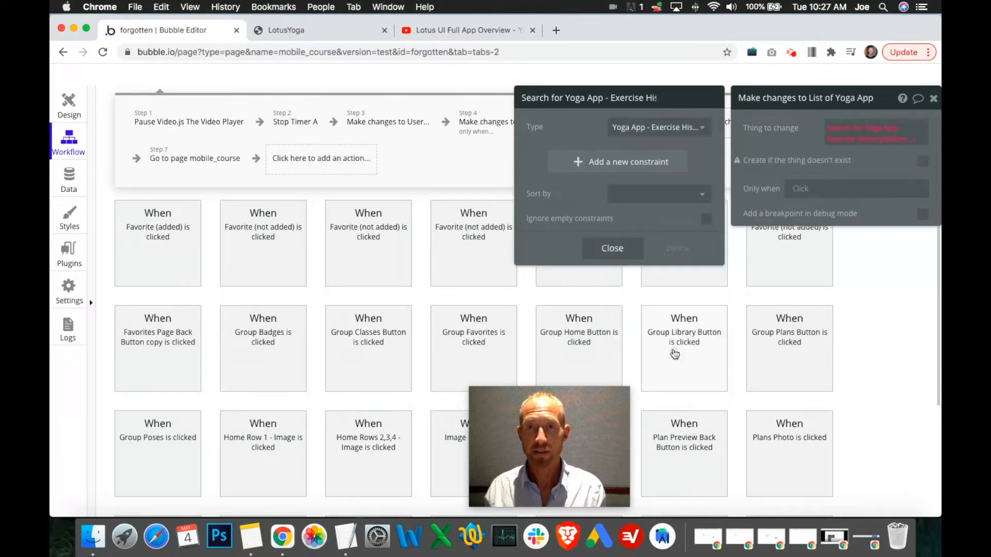
left_click(583, 163)
left_click(539, 157)
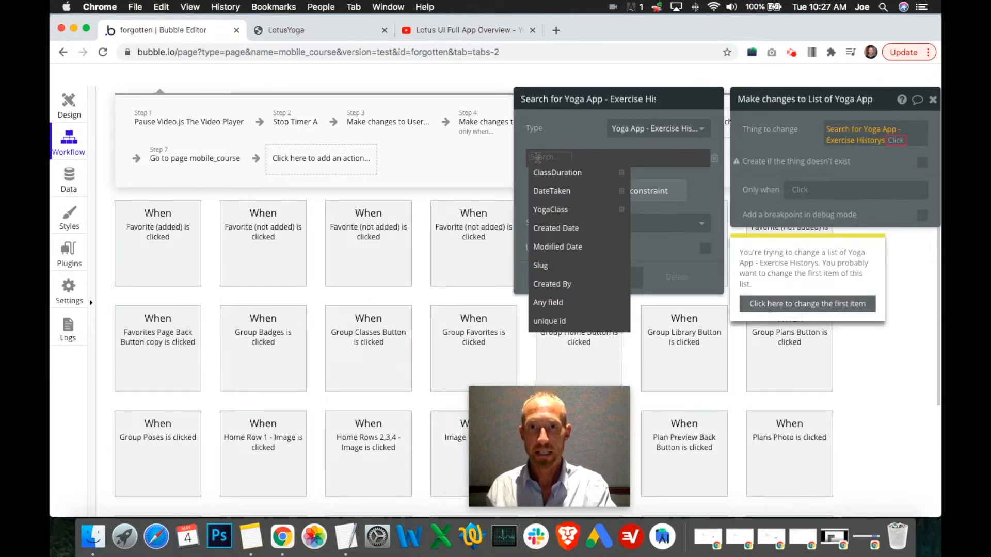
left_click(575, 213)
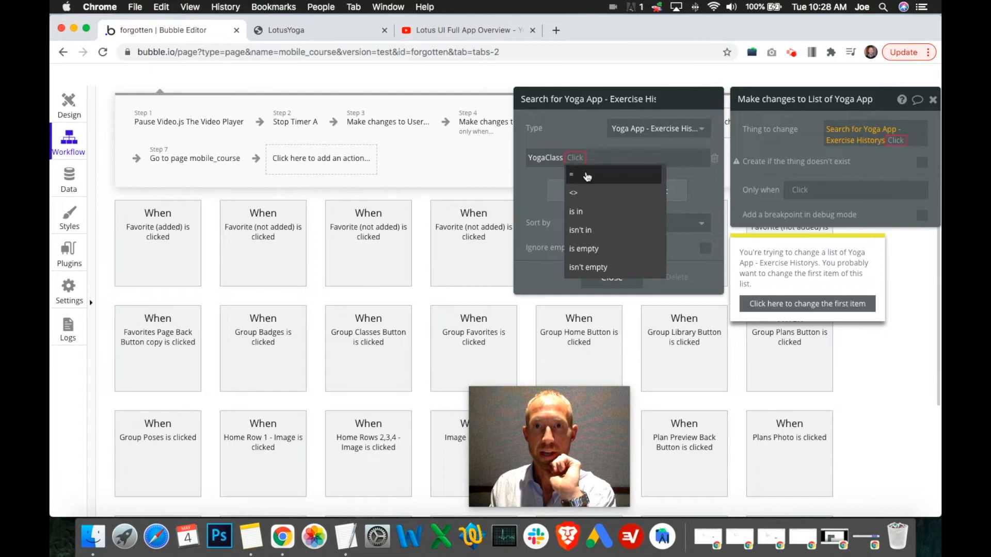
left_click(585, 173)
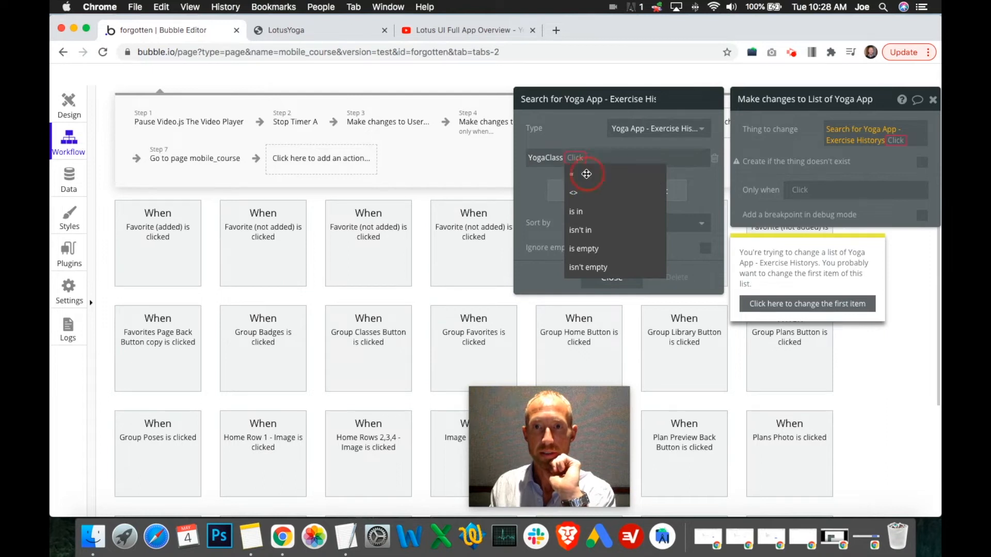
left_click(589, 160)
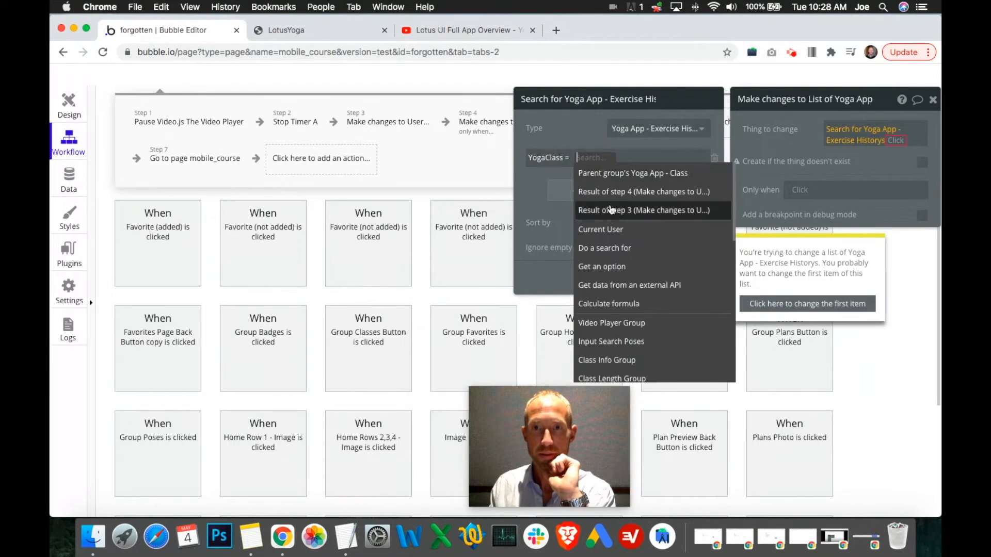
left_click(539, 195)
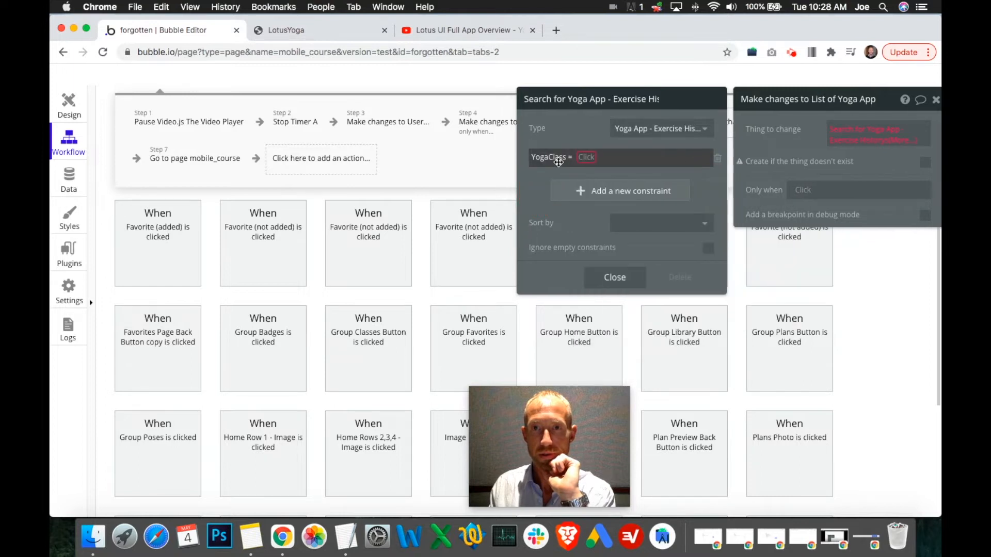
left_click(713, 156)
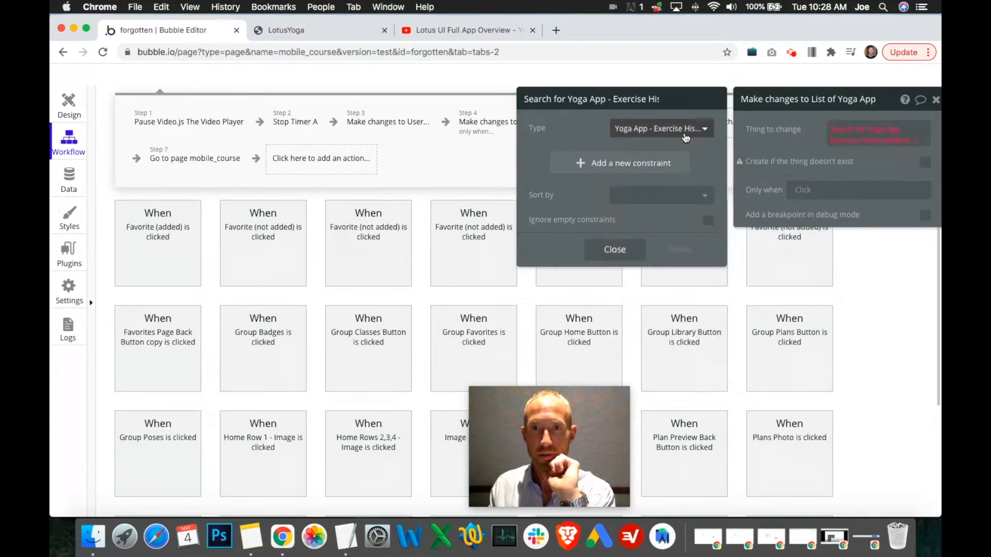
left_click(666, 128)
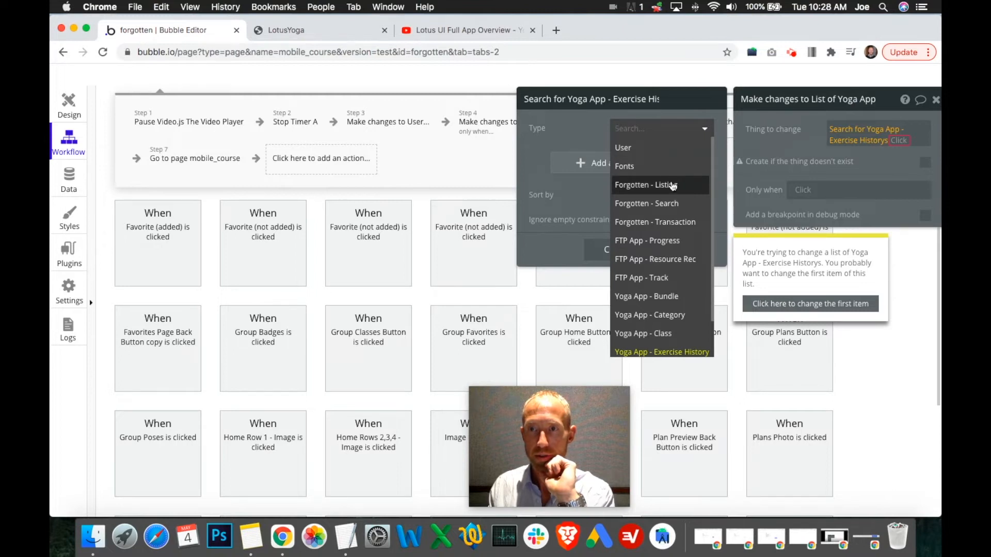
left_click(661, 352)
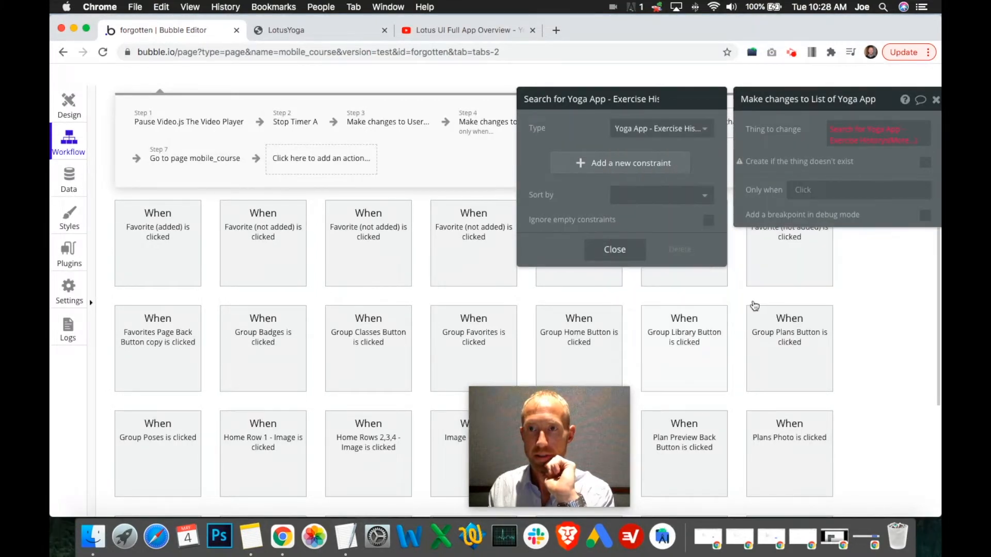
left_click(884, 144)
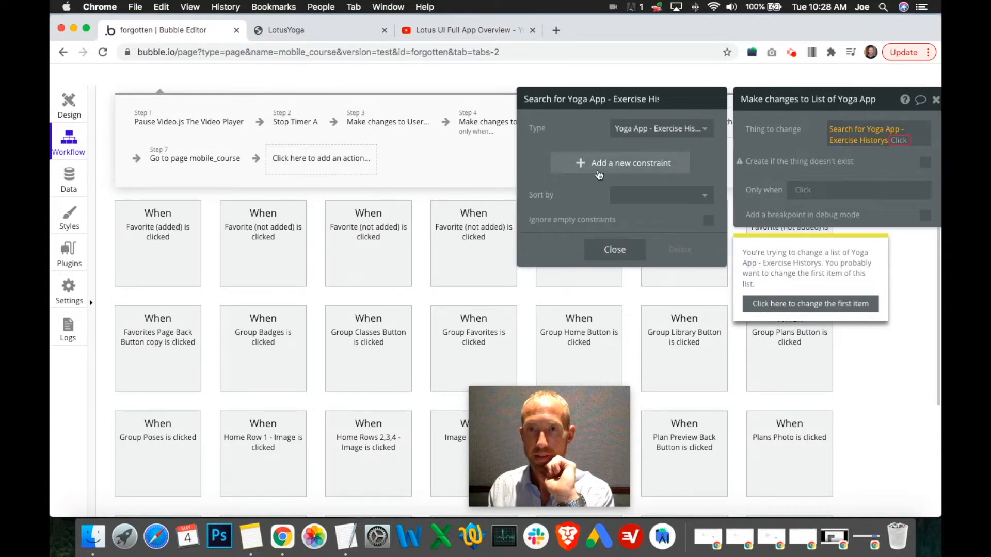
Add a YogaClass = constraint to the exercise history search and make its first item the thing to change.
left_click(609, 165)
left_click(552, 160)
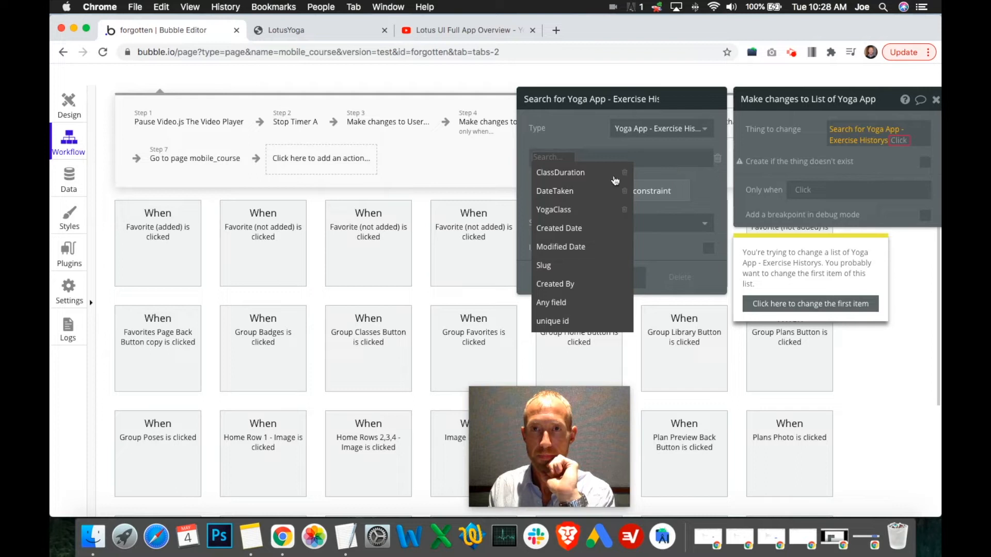
left_click(579, 209)
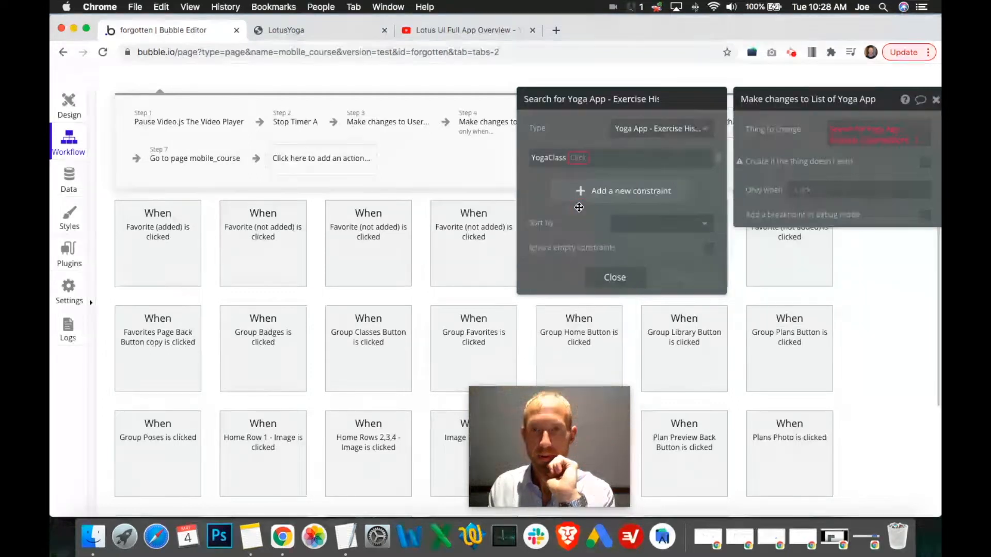
left_click(578, 157)
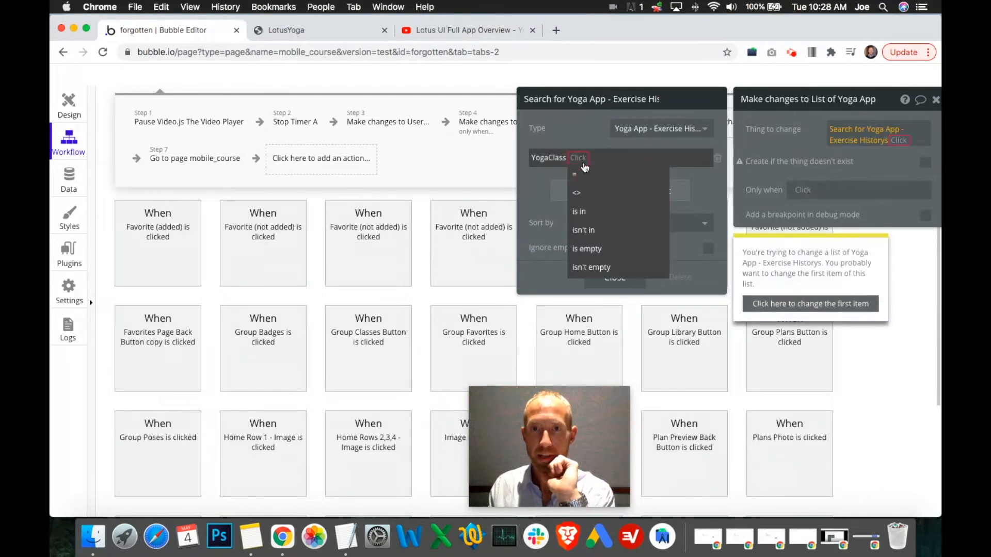
left_click(585, 180)
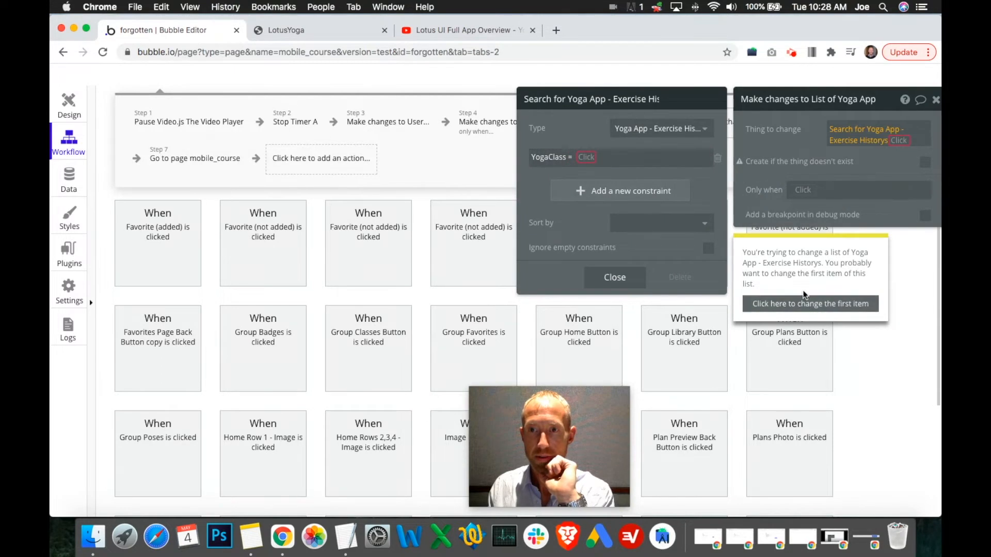
left_click(896, 141)
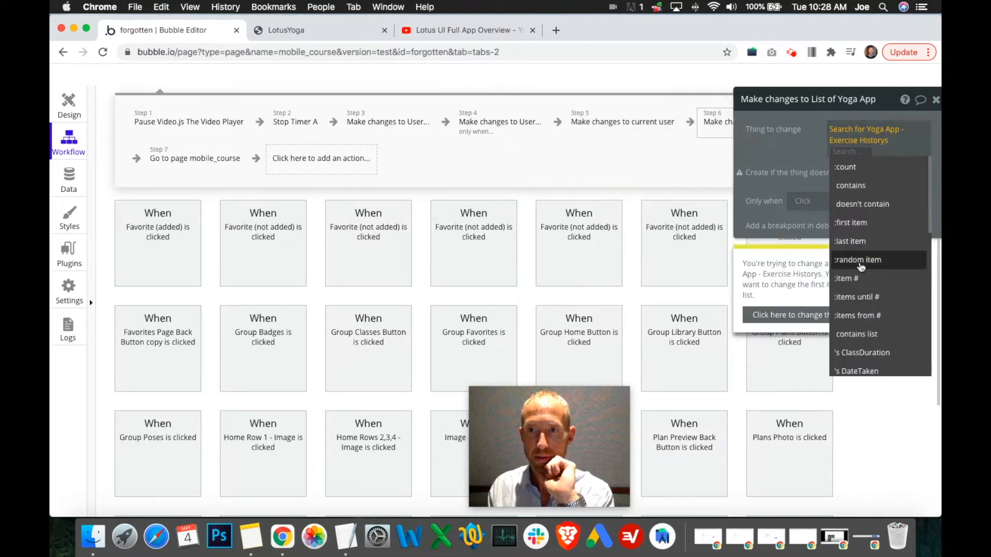
left_click(850, 222)
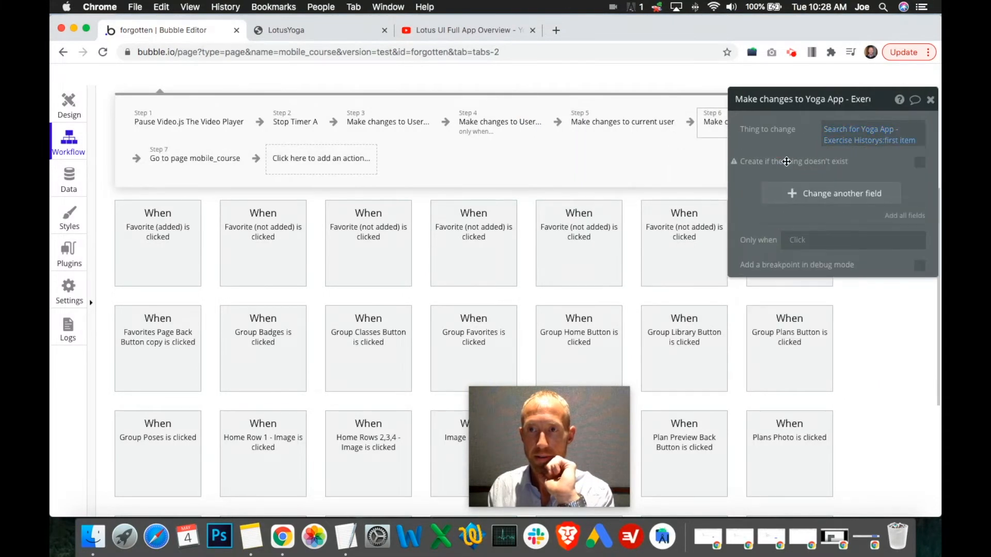
Set the search's YogaClass constraint to Video Player Group's Yoga App - Class.
left_click(873, 142)
left_click(580, 157)
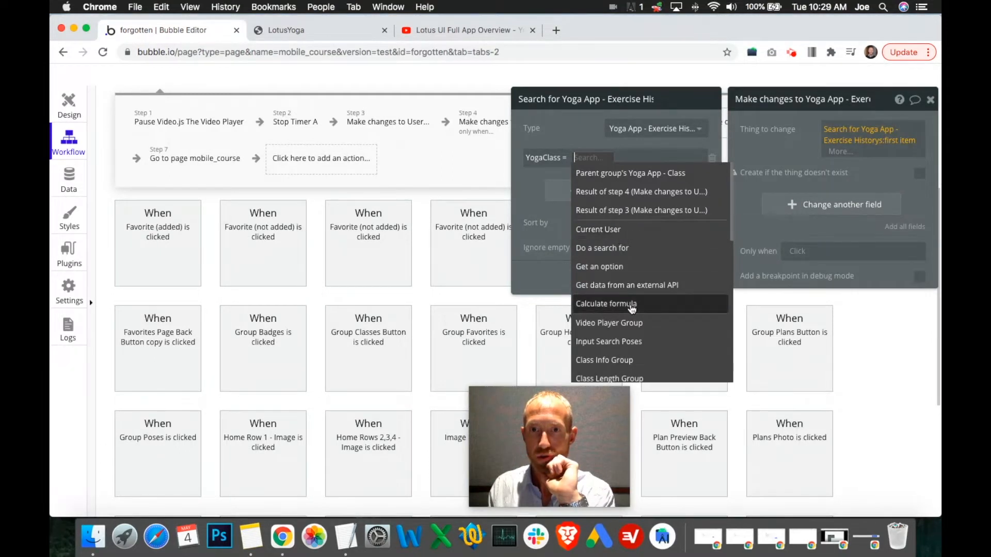
left_click(654, 323)
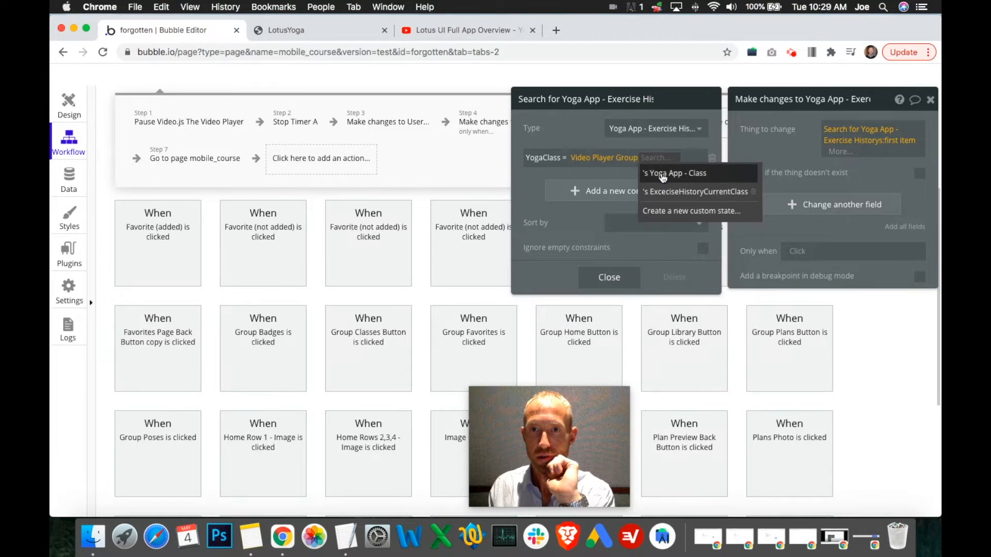
left_click(663, 176)
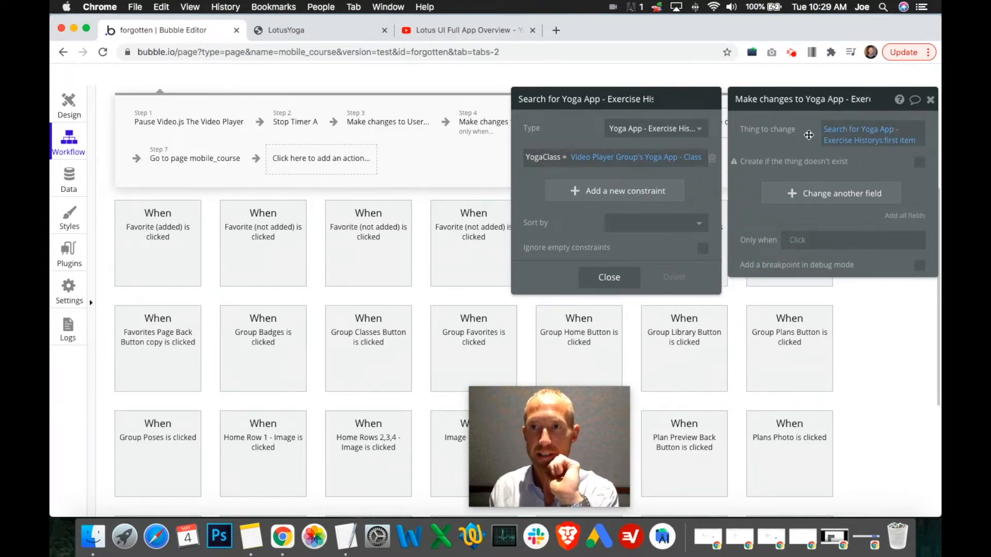
mouse_move(857, 141)
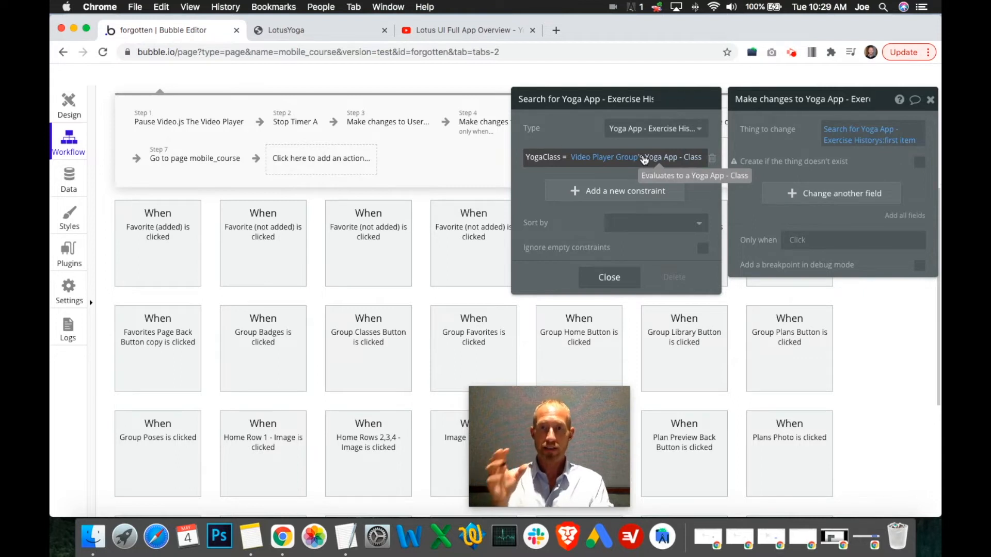
Add the ClassDuration field to the exercise history change and set it to Timer A's Duration.
left_click(785, 194)
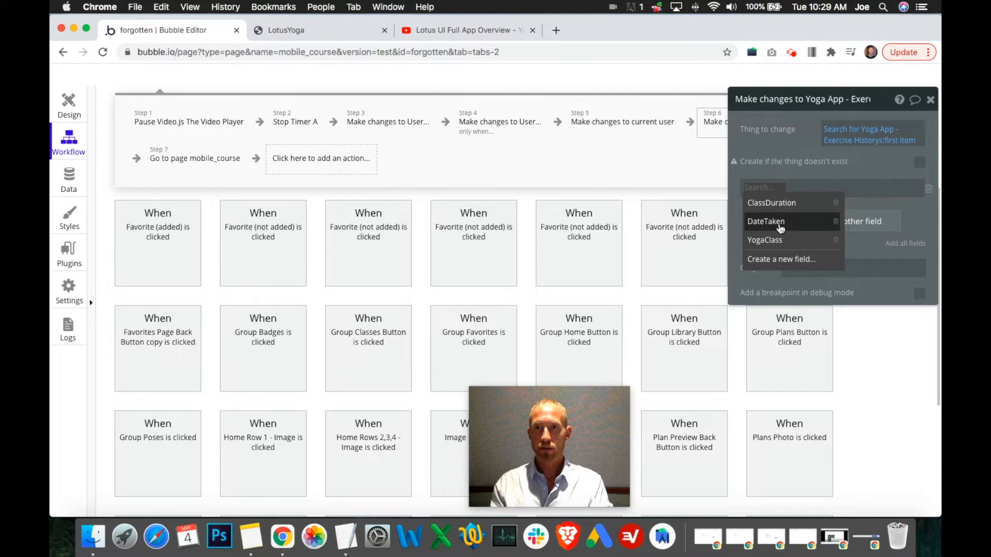
left_click(782, 205)
left_click(814, 189)
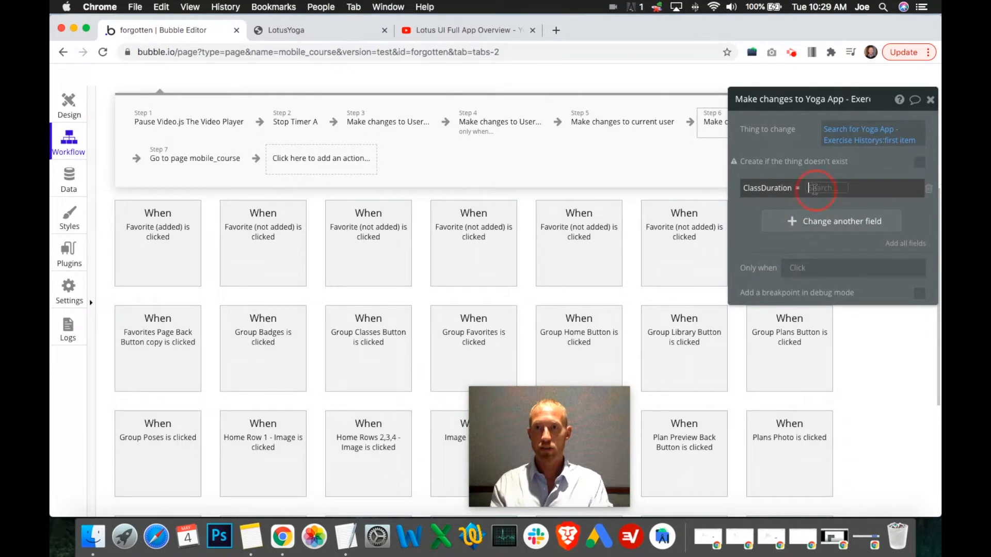
type("timer")
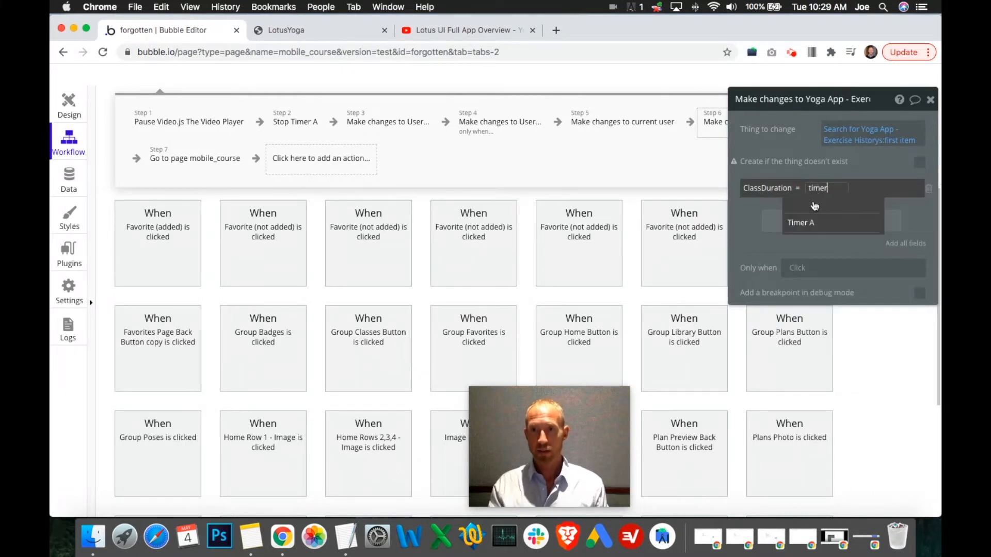
left_click(813, 220)
left_click(842, 187)
left_click(858, 225)
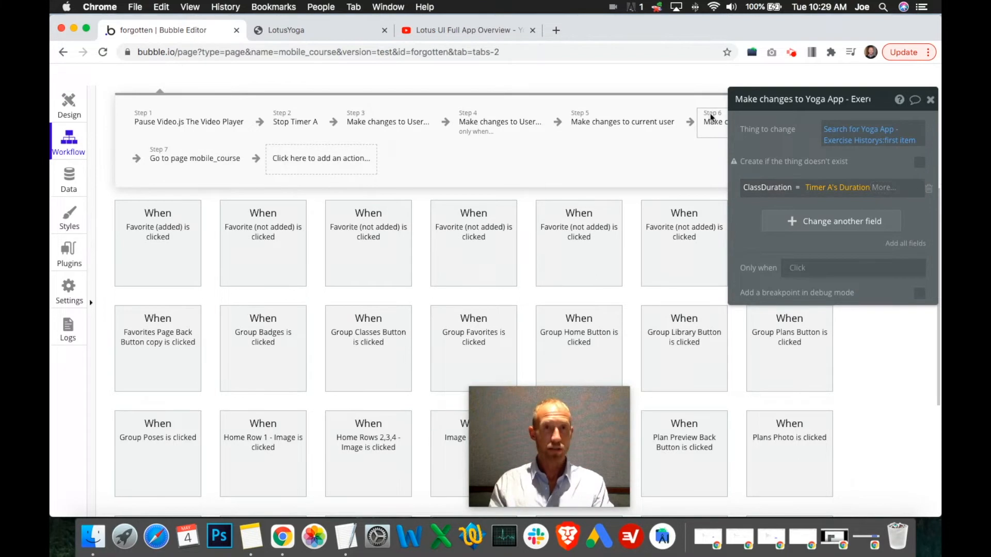
Divide Timer A's Duration by 60 in the ClassDuration value.
left_click(883, 187)
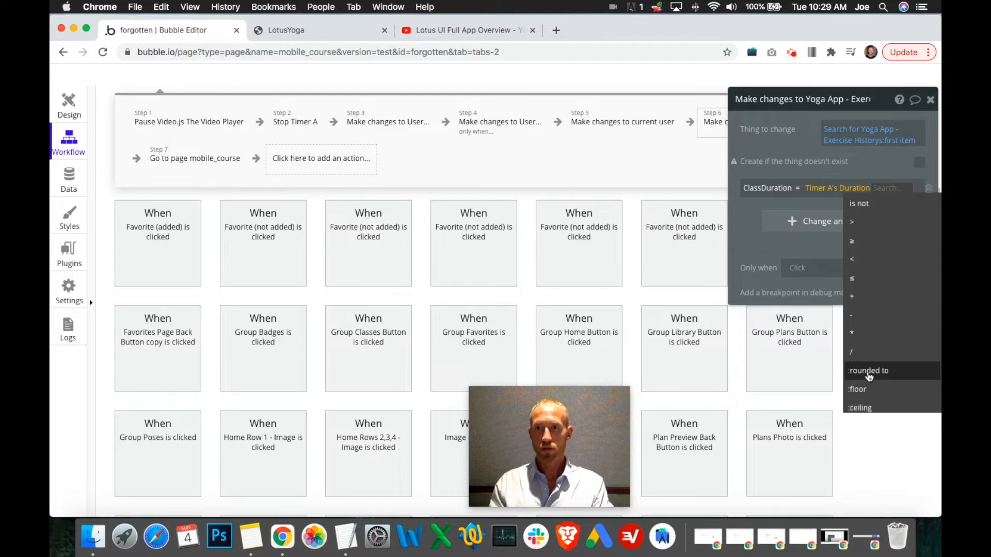
left_click(859, 358)
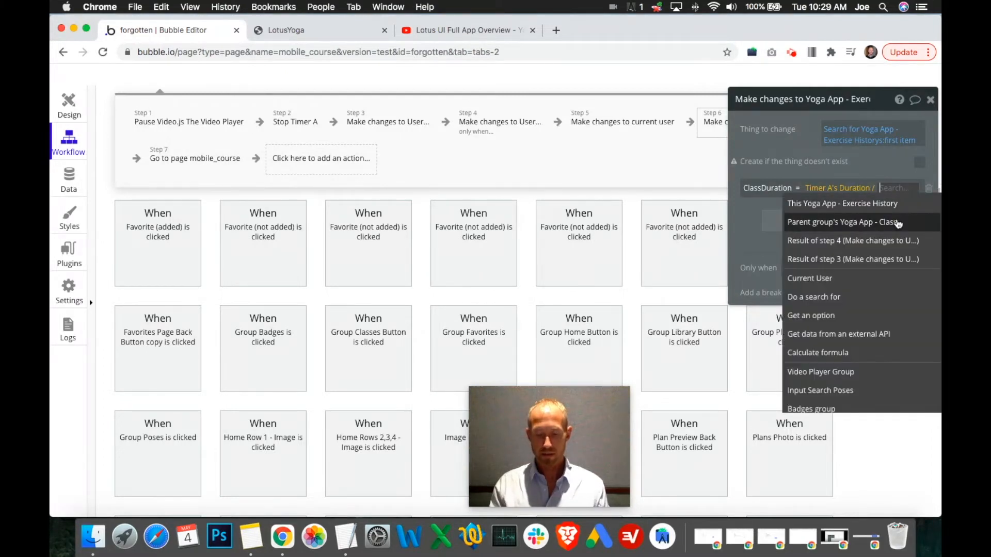
type("60")
left_click(911, 214)
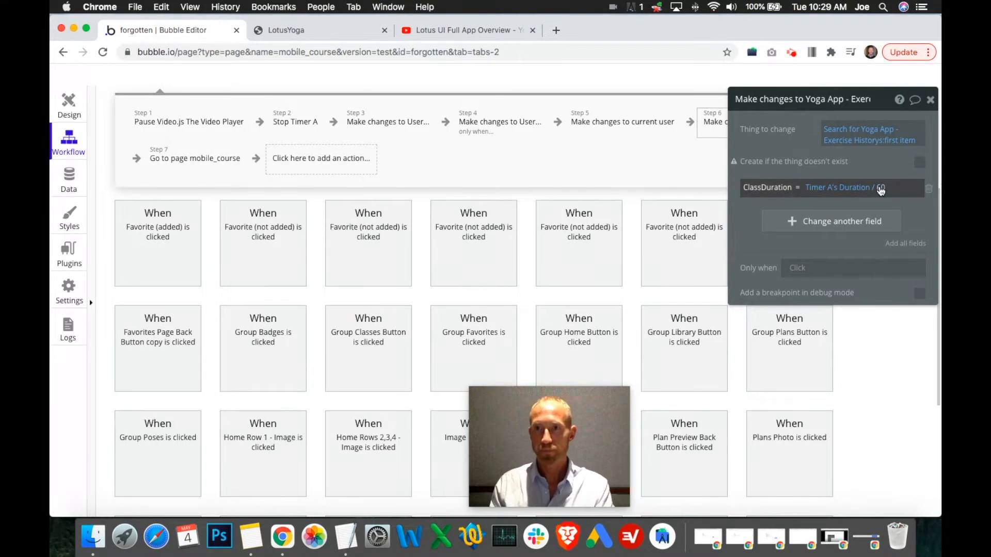
Compare the exercise durations in the overview video with the Library page of the LotusYoga preview.
left_click(430, 30)
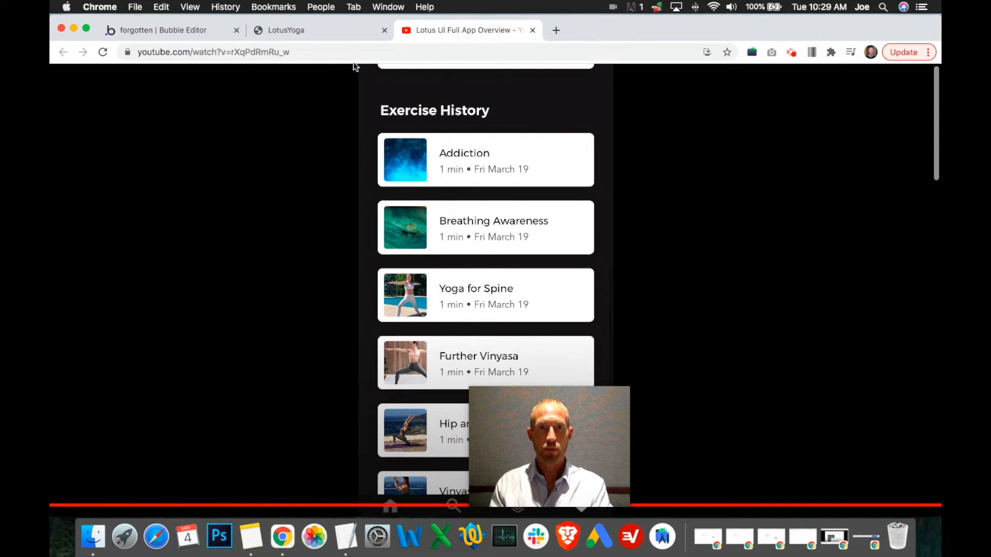
left_click(184, 32)
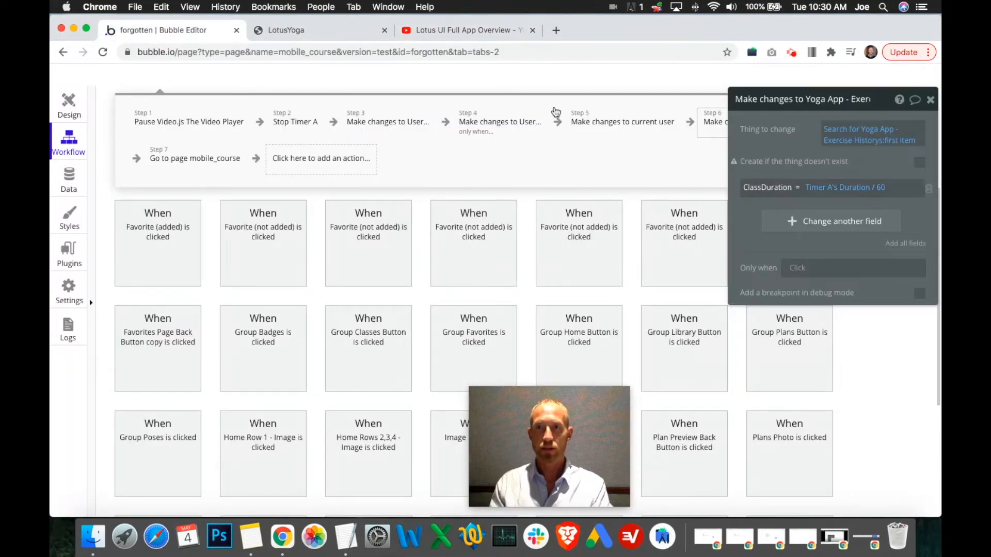
left_click(441, 29)
left_click(330, 32)
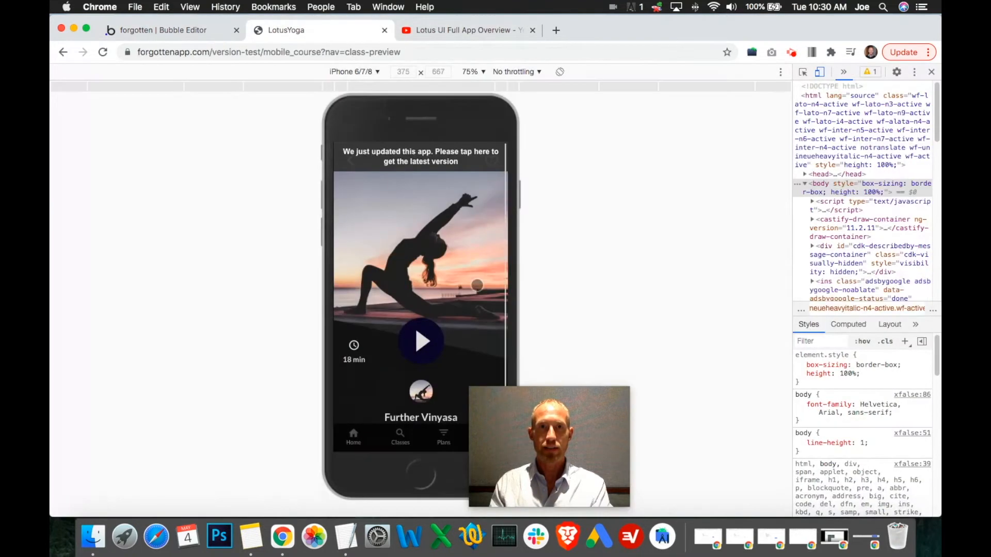
left_click(482, 434)
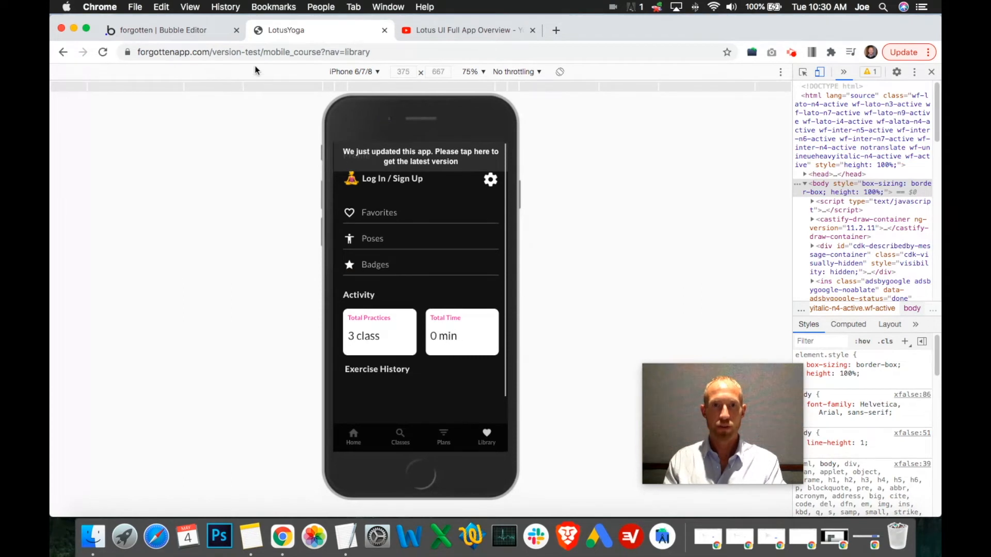
left_click(181, 30)
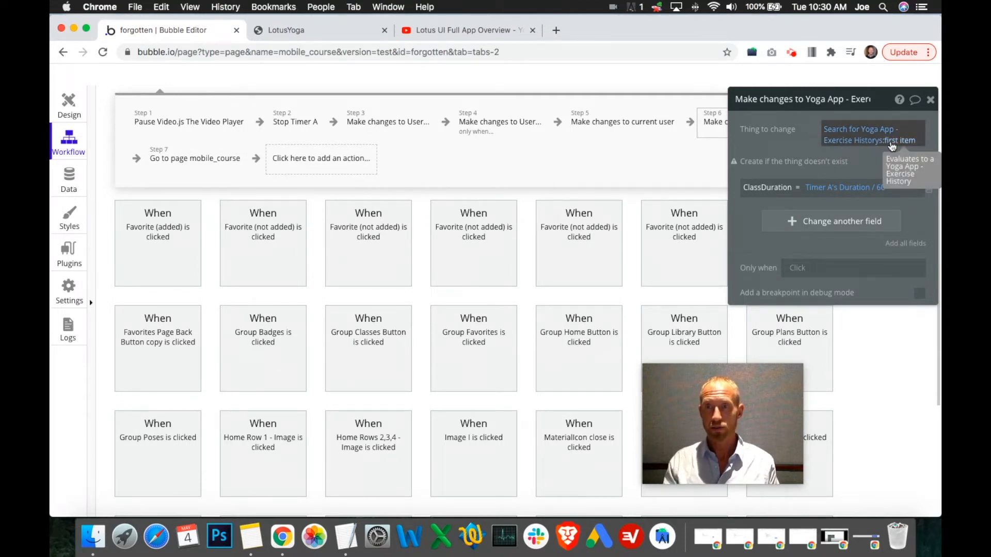
Remove the division by 60 from the ClassDuration value, leaving only Timer A's Duration.
left_click(883, 190)
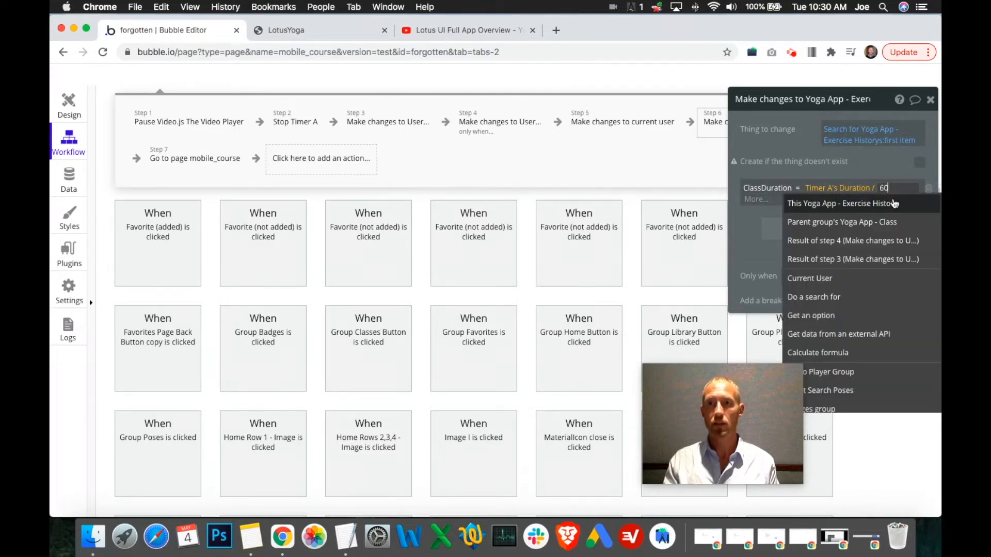
left_click(748, 232)
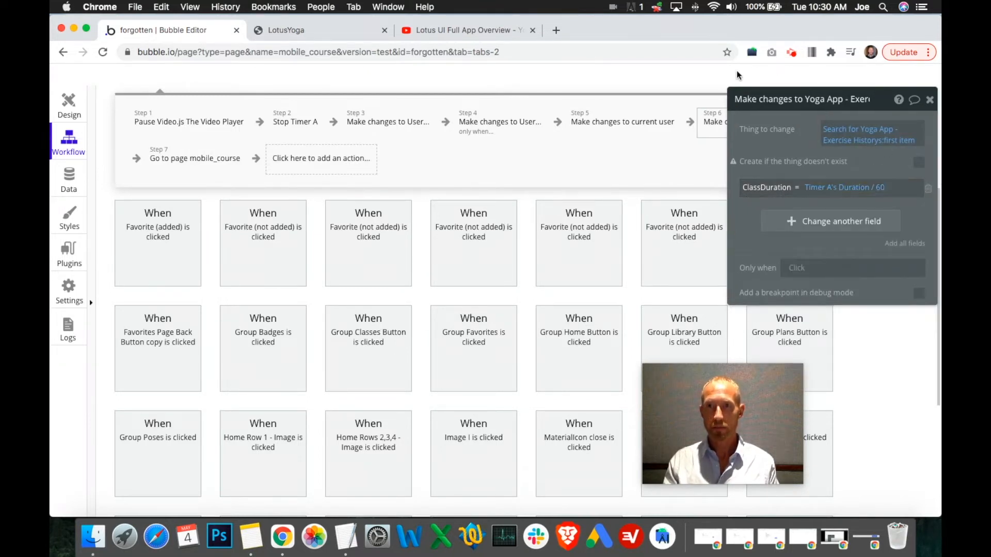
left_click(880, 190)
key("BackSpace")
key("BackSpace")
key("BackSpace")
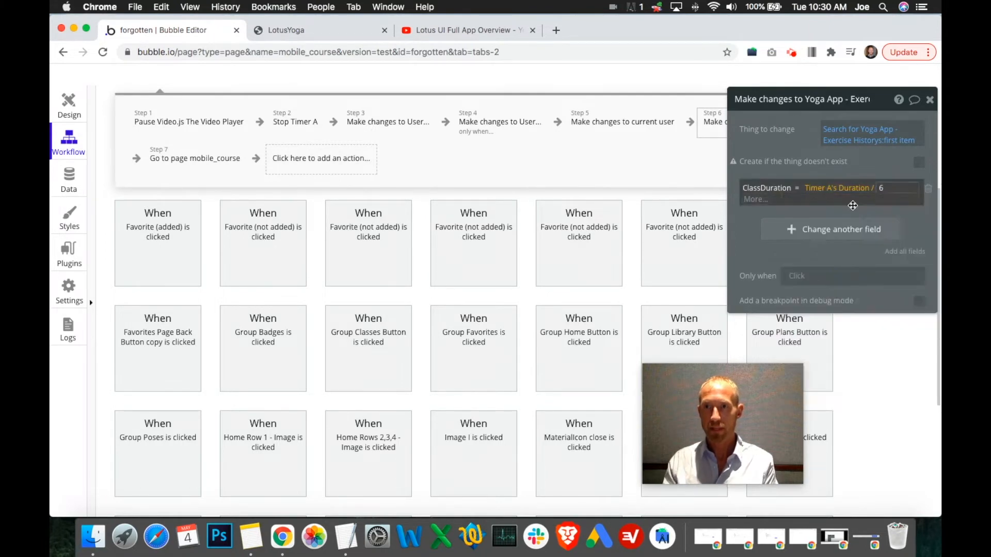
left_click(752, 222)
left_click(886, 190)
key("BackSpace")
key("BackSpace")
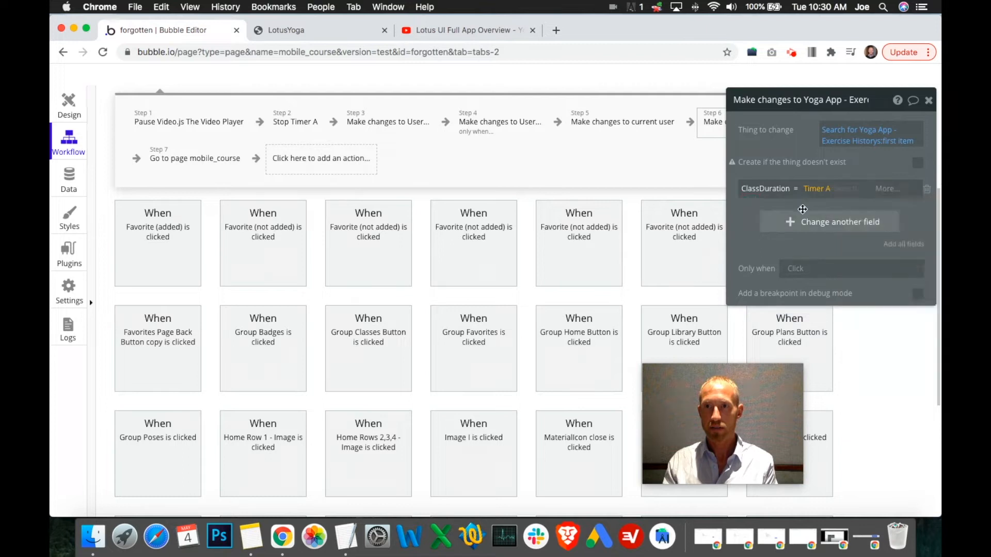
left_click(863, 241)
left_click(742, 223)
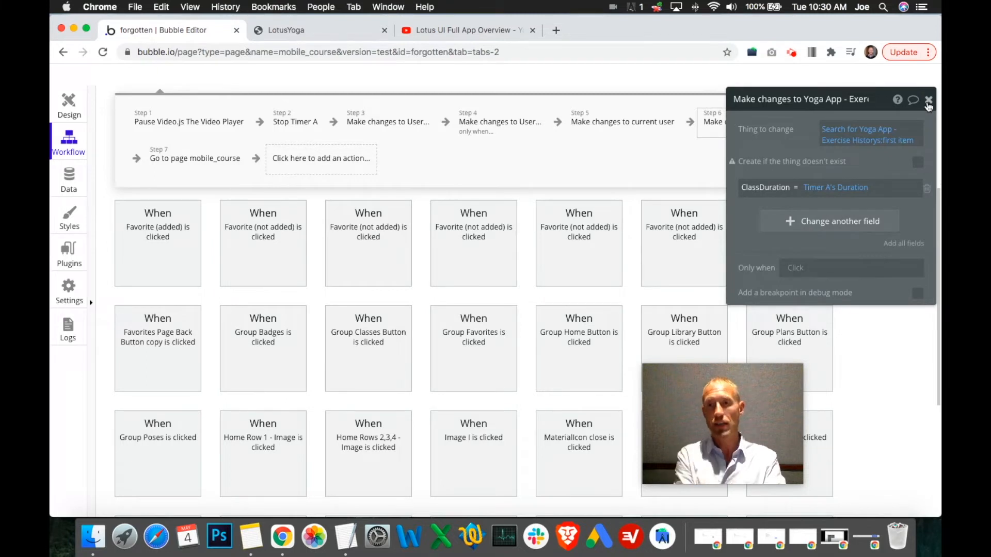
Check the Exercise History entries in the overview video and close the exercise history change action.
left_click(497, 31)
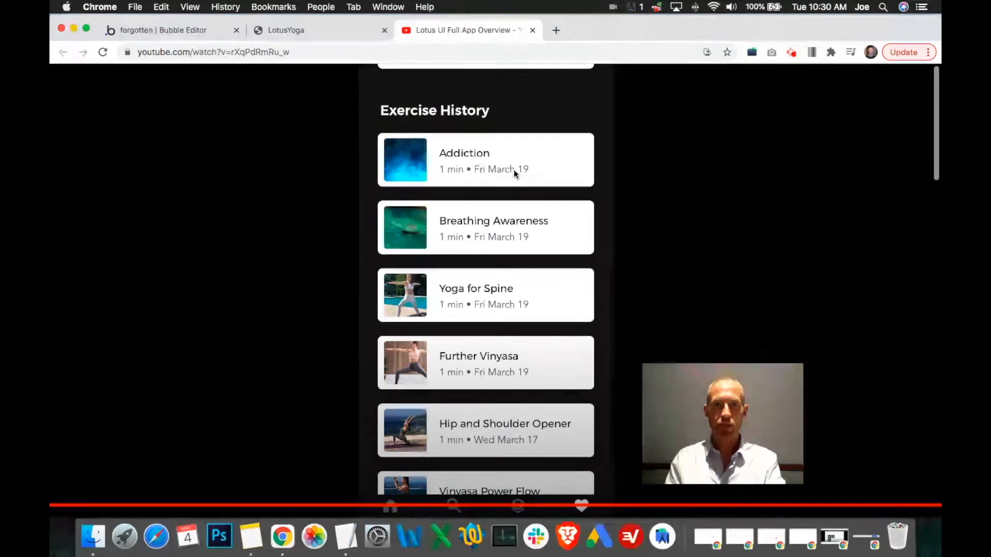
left_click(219, 31)
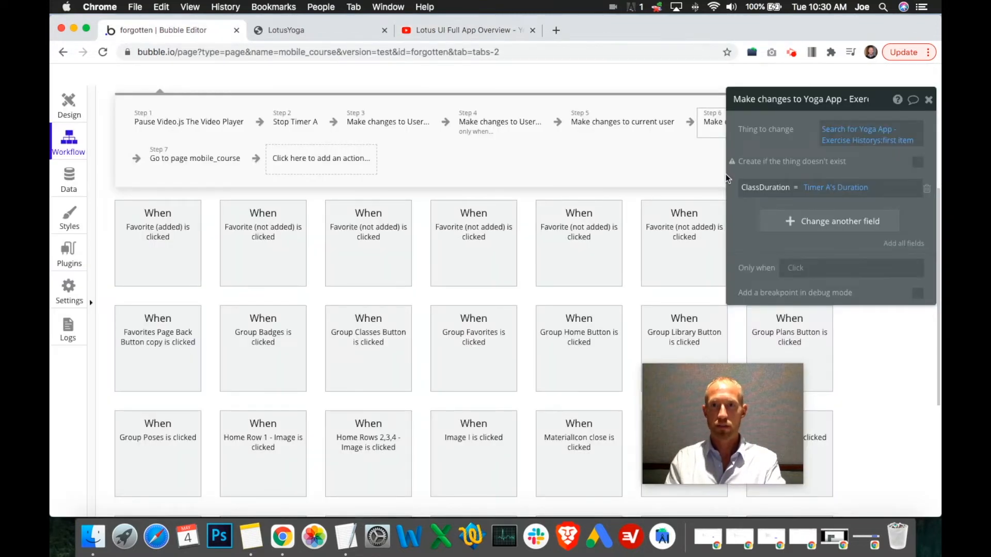
left_click(927, 98)
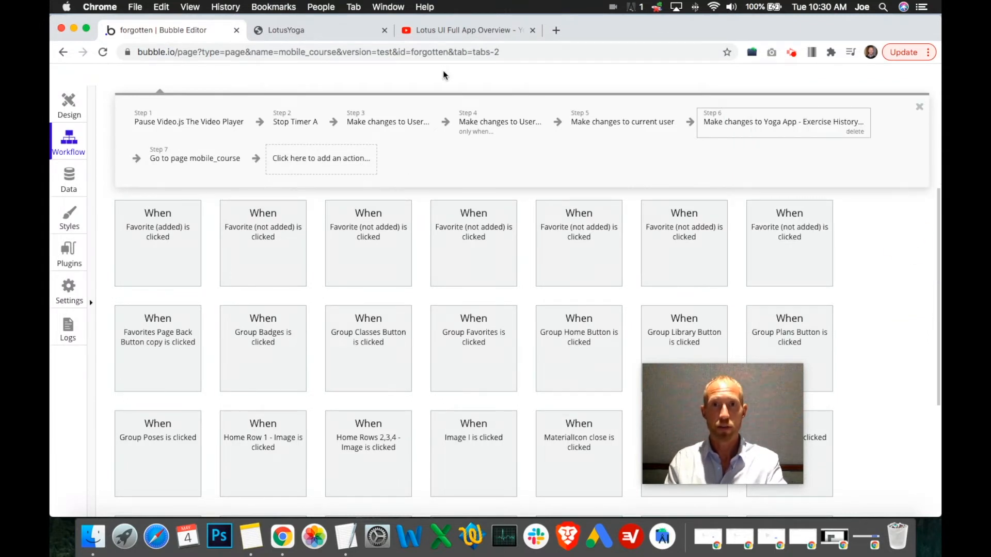
In the page design, show the Library group instead of the Video Player Group and select the repeating group under Exercise History.
left_click(69, 106)
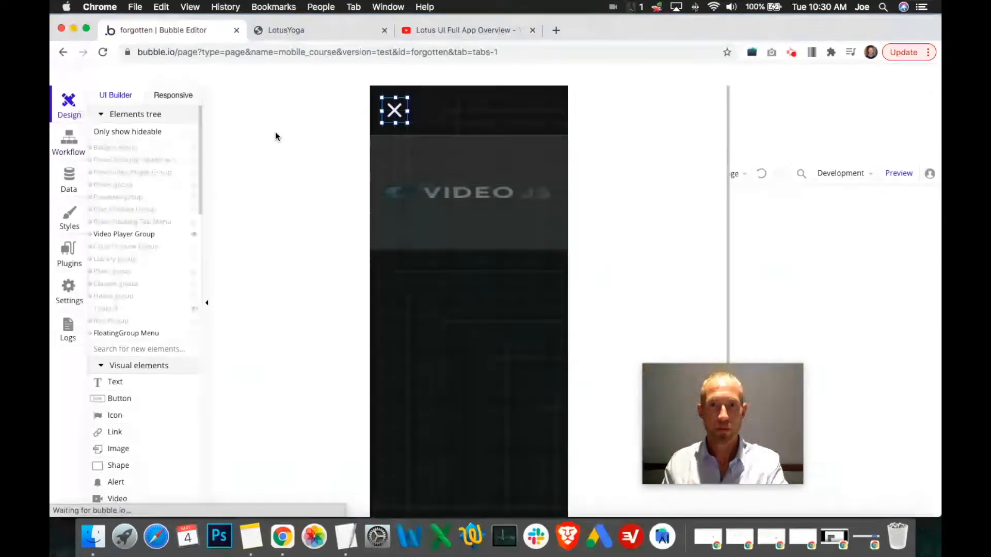
left_click(308, 33)
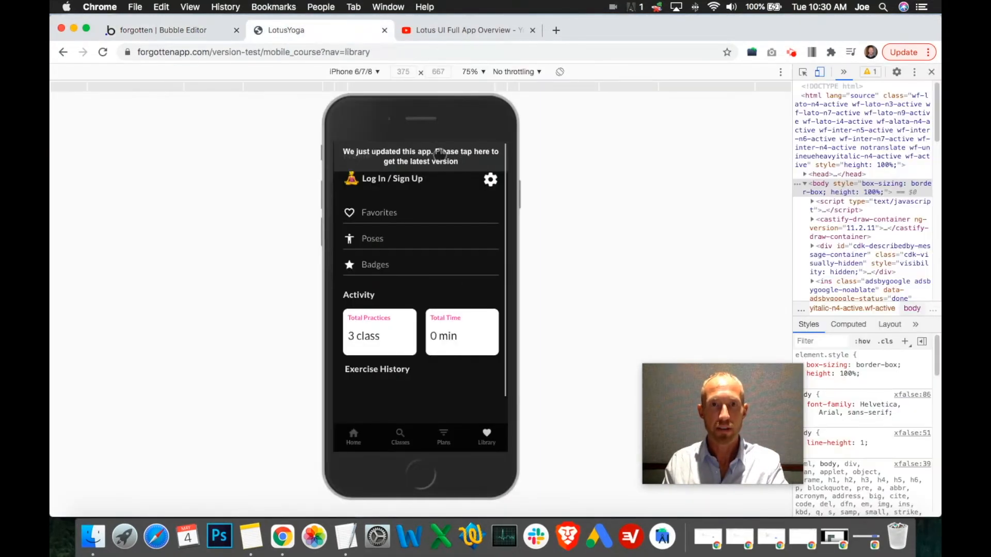
left_click(169, 35)
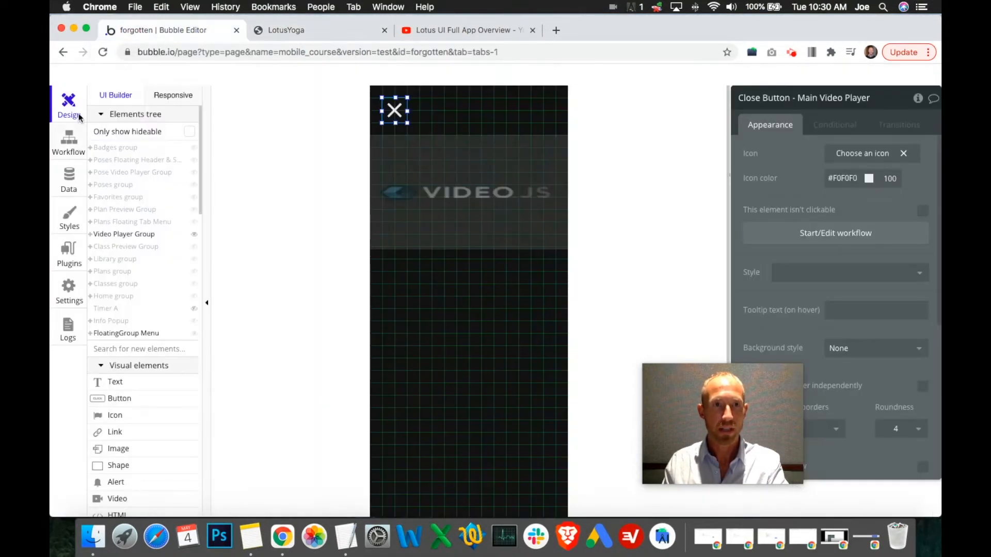
left_click(195, 236)
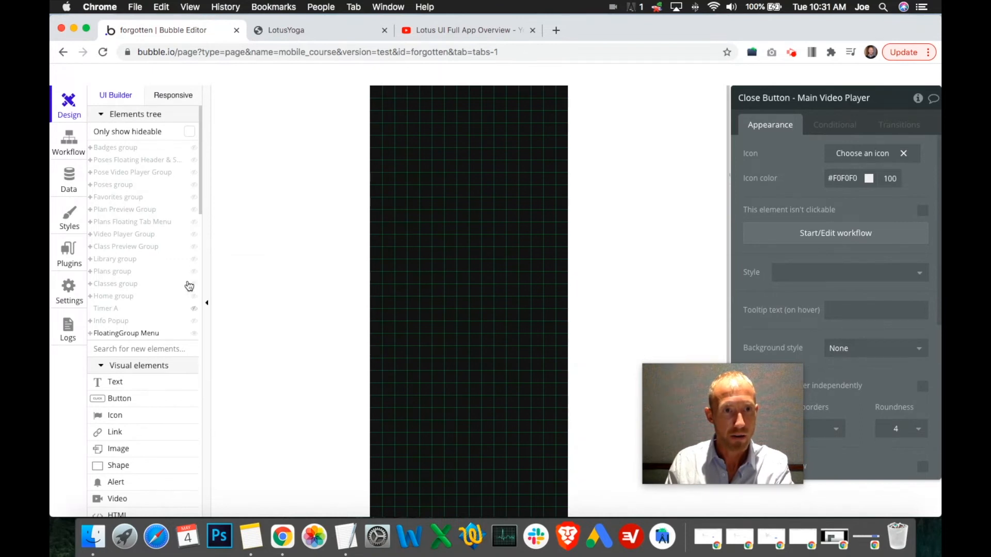
left_click(194, 260)
scroll(449, 335, "down", 3)
left_click(447, 353)
scroll(165, 407, "down", 6)
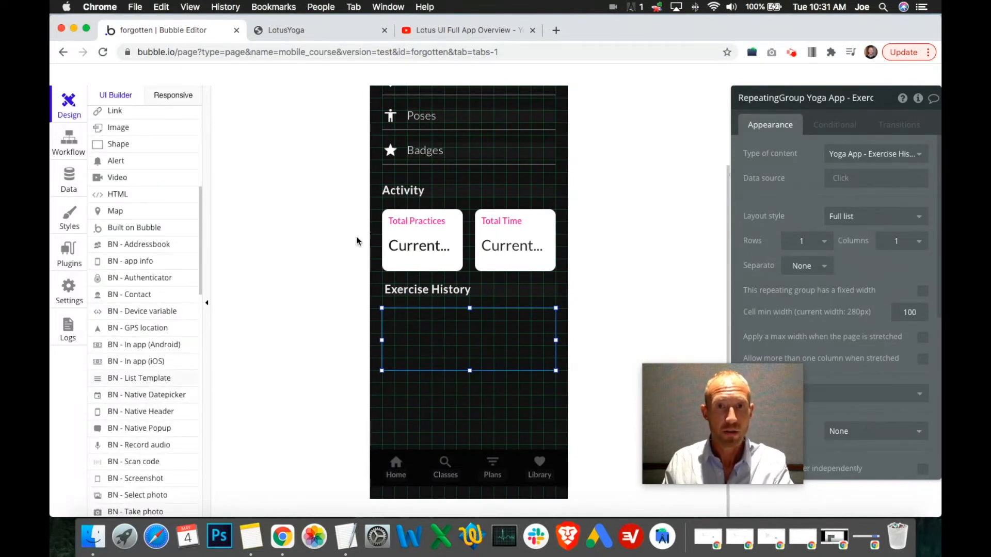
Check the history card layout in the overview video and draw a group inside the Exercise History repeating group.
left_click(482, 31)
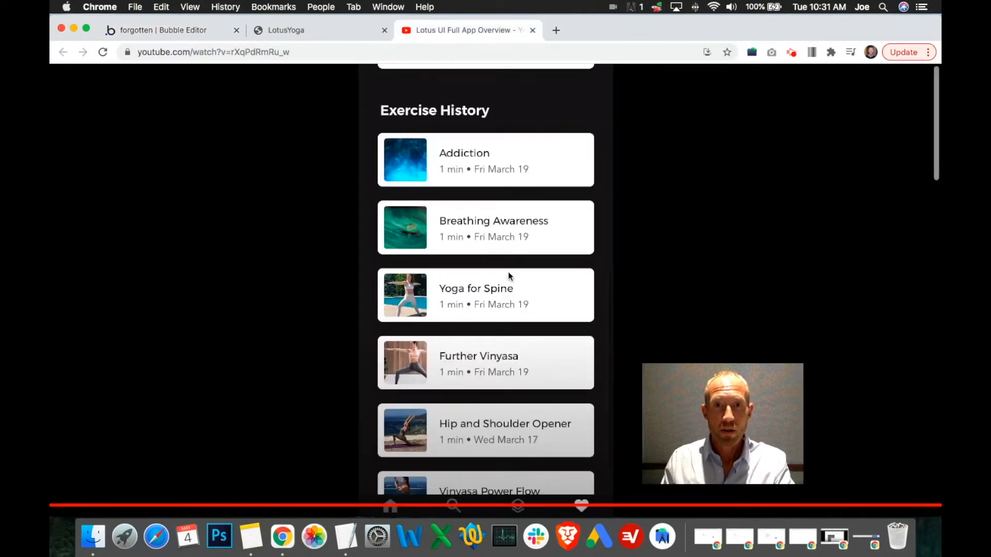
left_click(162, 31)
scroll(155, 289, "down", 5)
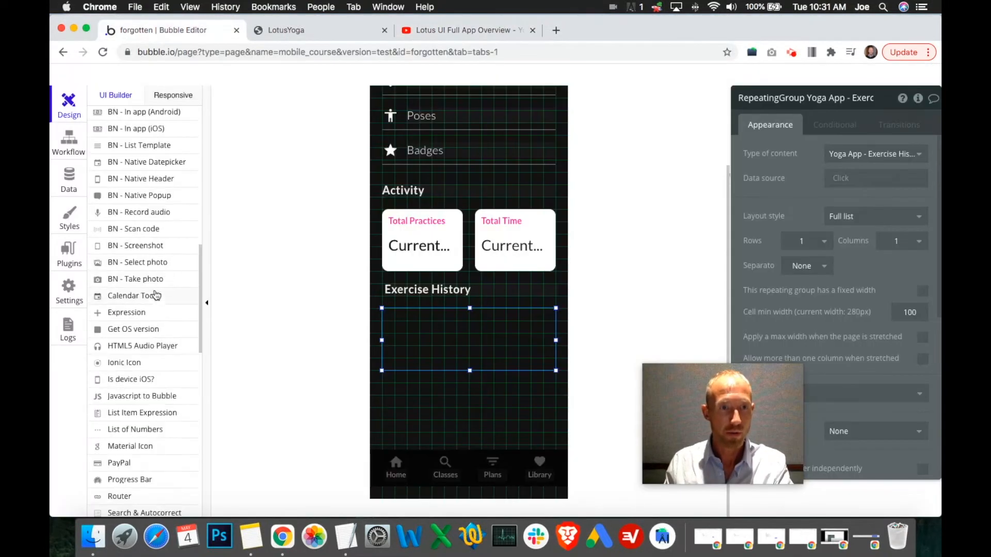
scroll(154, 298, "down", 6)
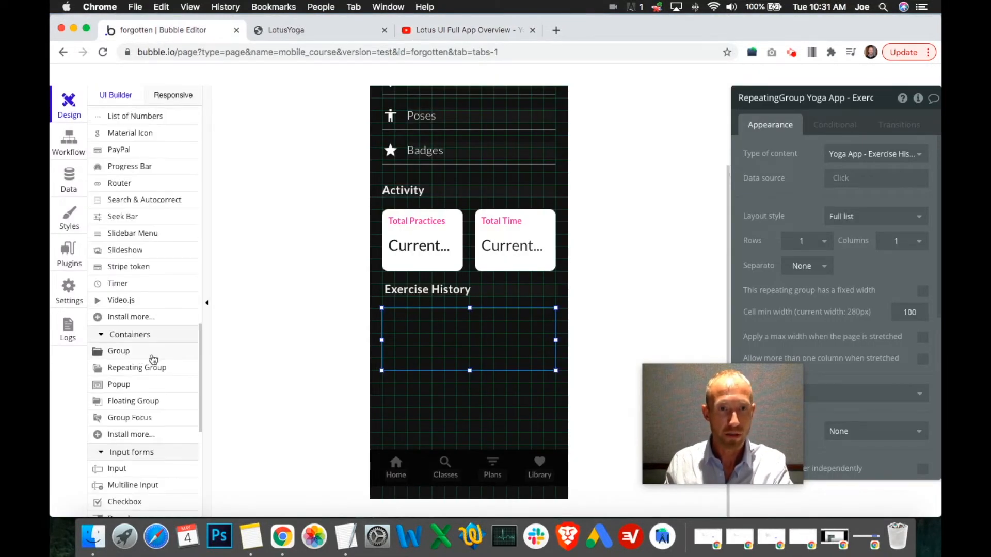
left_click(151, 353)
left_click_drag(393, 317, 534, 349)
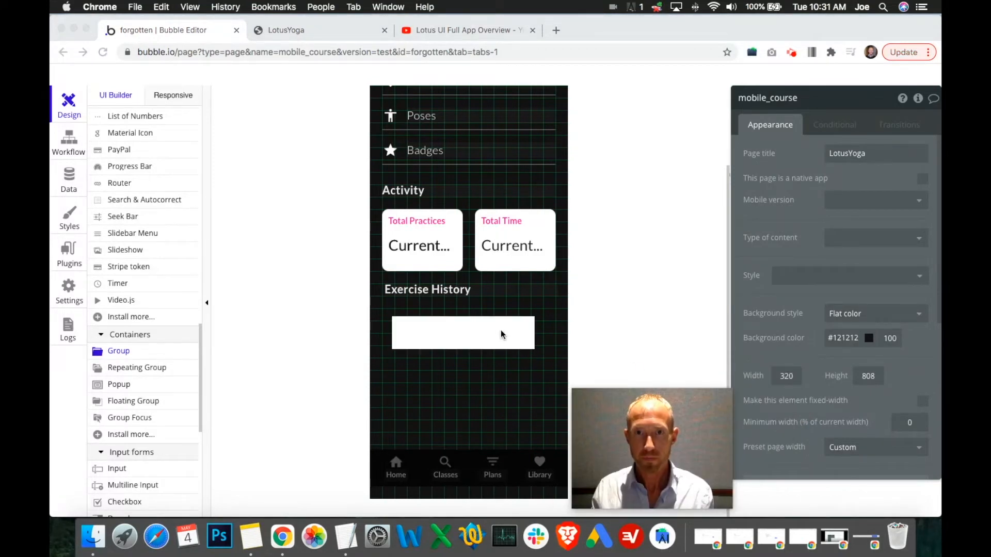
left_click(496, 333)
left_click(506, 364)
right_click(505, 366)
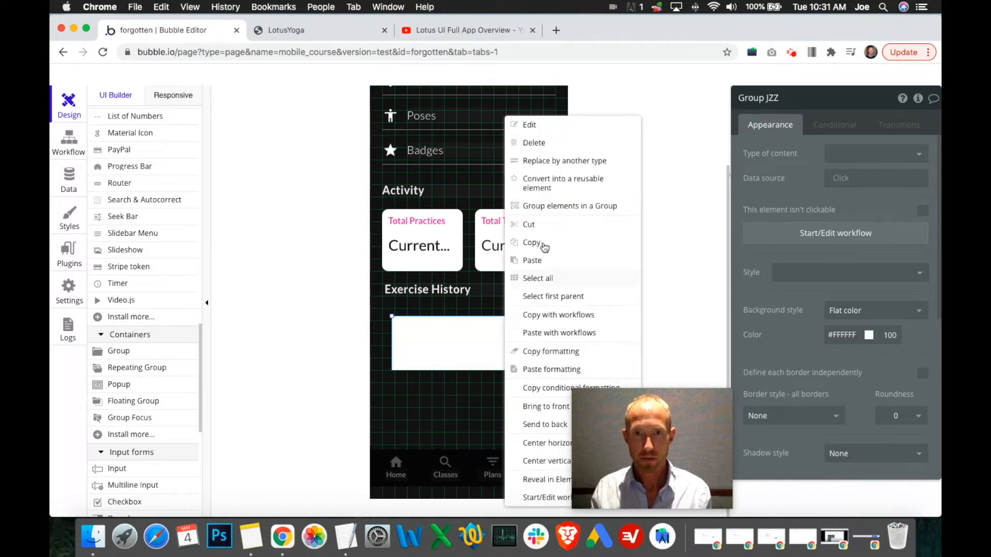
left_click(537, 146)
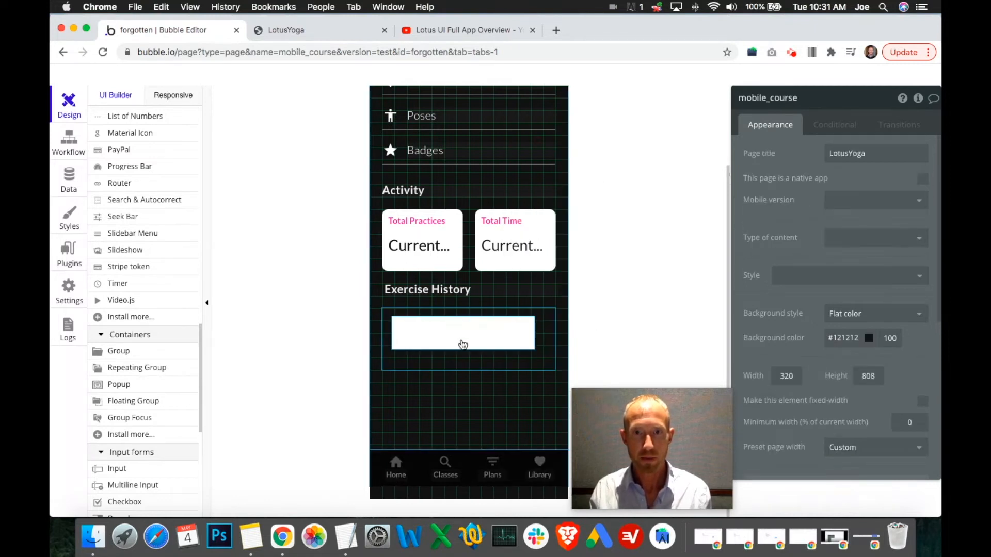
Rename the new white group inside the repeating group as Group Exercise History.
left_click(457, 339)
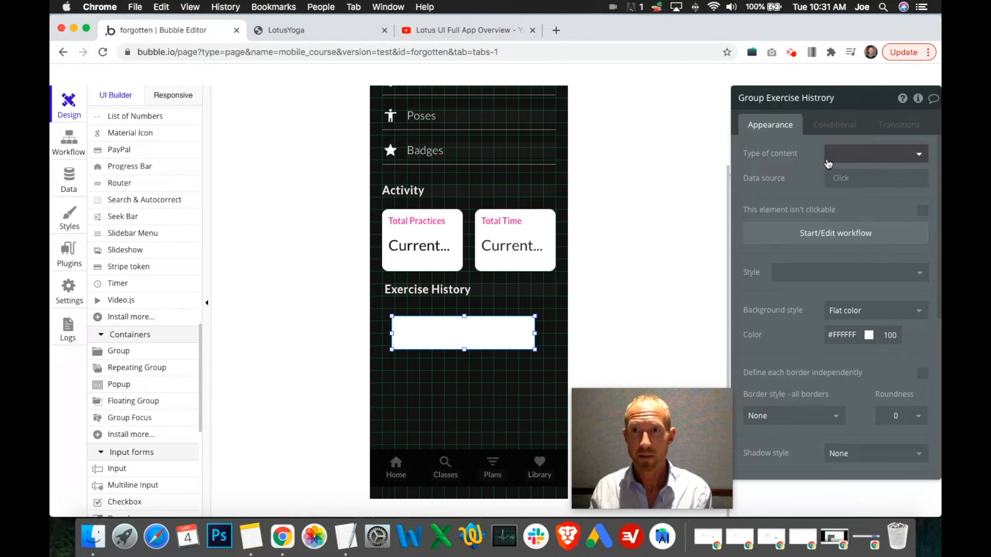
key("BackSpace")
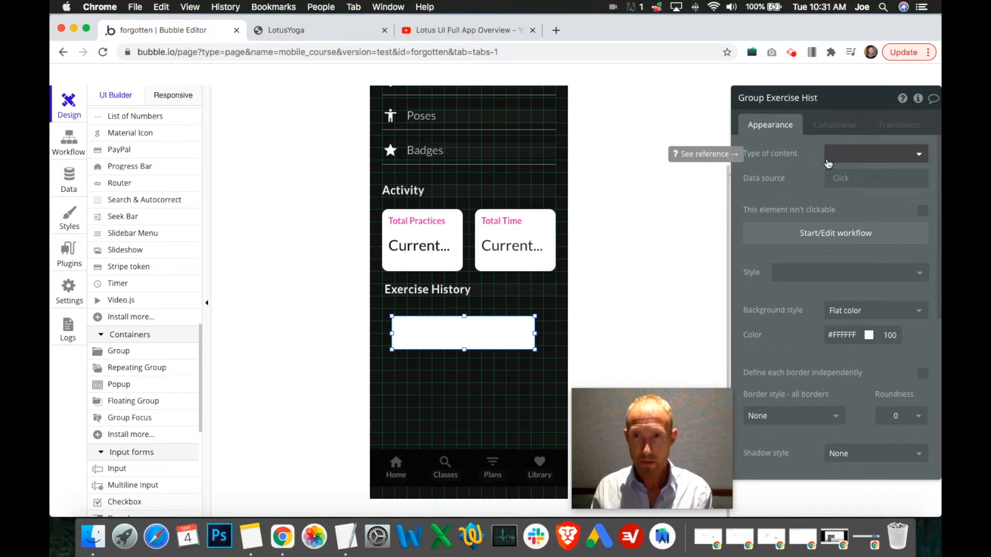
type("ory")
Remove the words Yoga App from the repeating group's name so it reads RepeatingGroup - Exercise History.
left_click(486, 361)
double_click(803, 100)
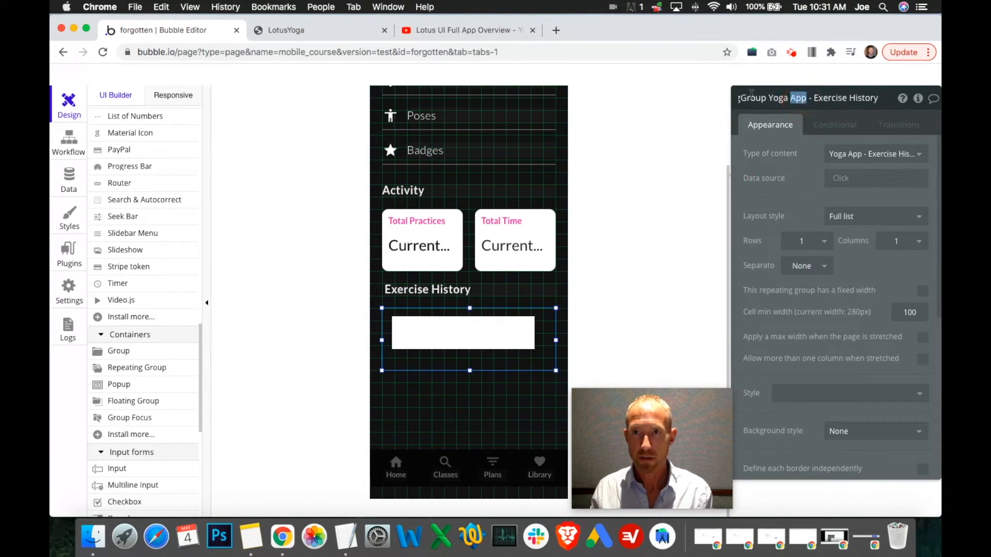
left_click_drag(811, 98, 690, 90)
left_click(827, 102)
double_click(827, 102)
key("BackSpace")
double_click(818, 100)
key("BackSpace")
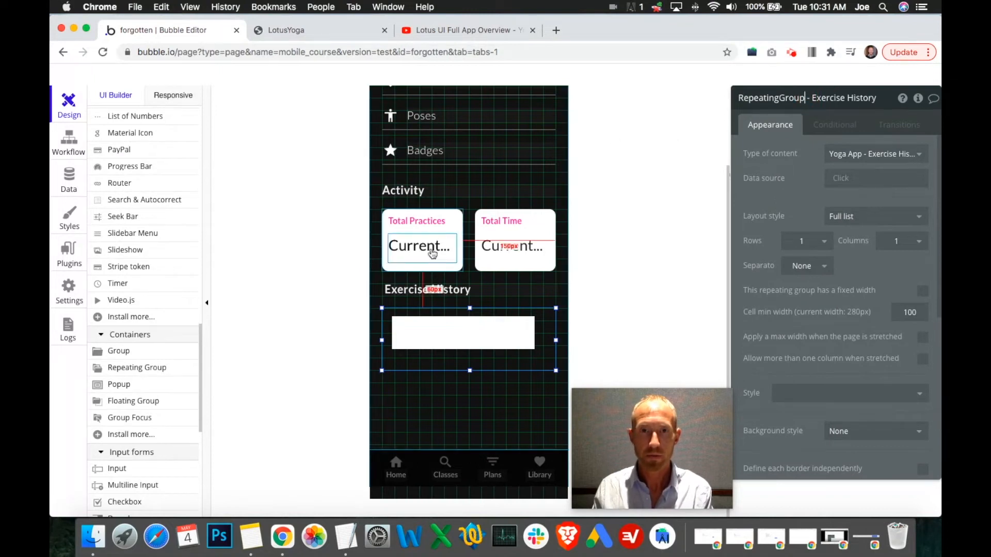
Rename the white card group around Total Practices as Group Total Practices.
left_click(440, 264)
left_click(784, 99)
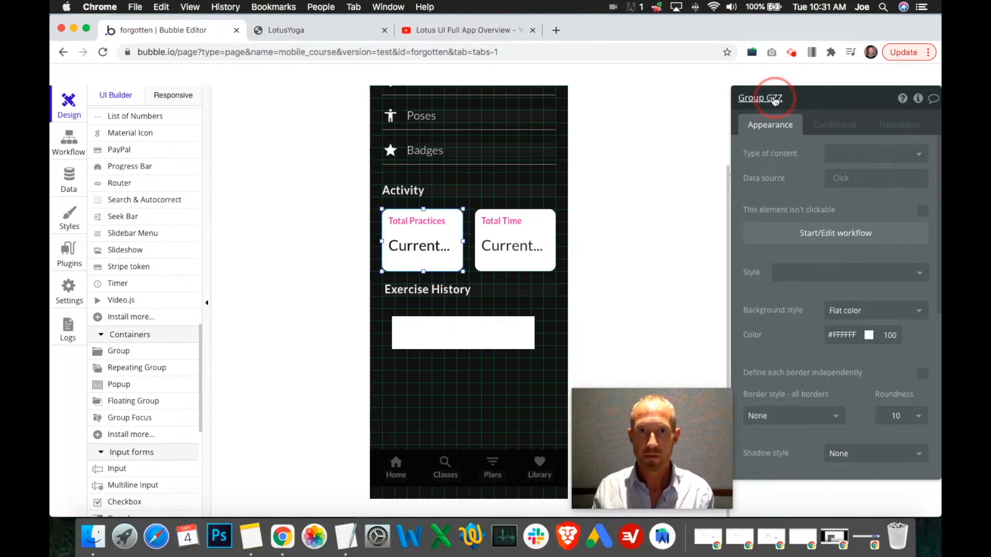
double_click(775, 97)
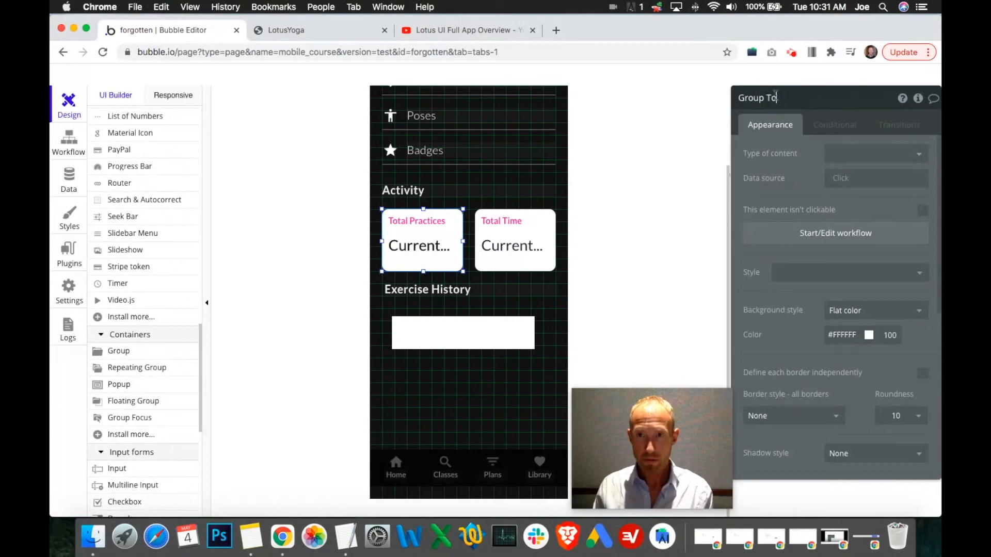
type("Total Pracriceas")
key("BackSpace")
key("BackSpace")
key("BackSpace")
key("BackSpace")
key("BackSpace")
key("BackSpace")
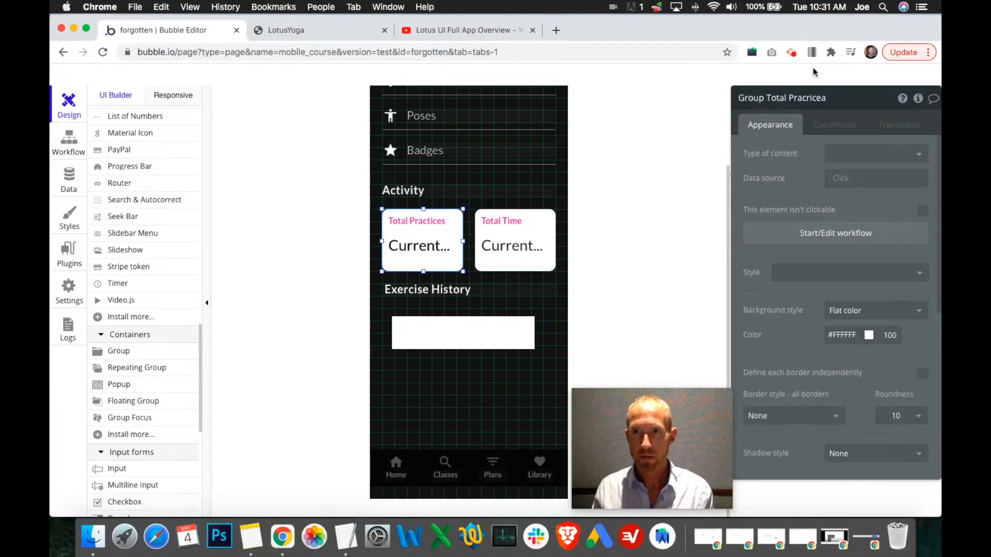
type("tices")
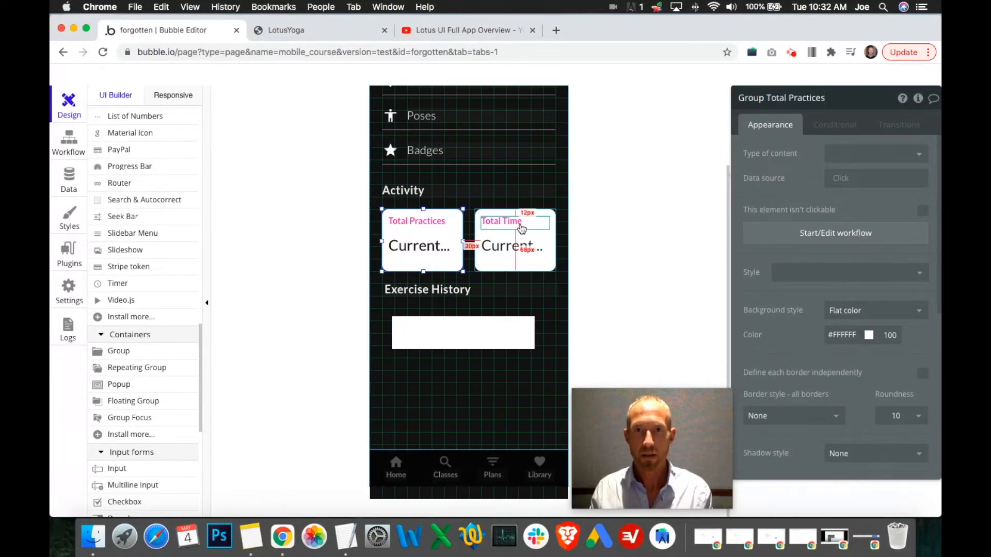
Rename the white card group around Total Time as Group Total Time.
left_click(550, 235)
double_click(775, 97)
type("Total Time")
Set the corner roundness of the white group under the Exercise History heading to 10.
left_click(473, 327)
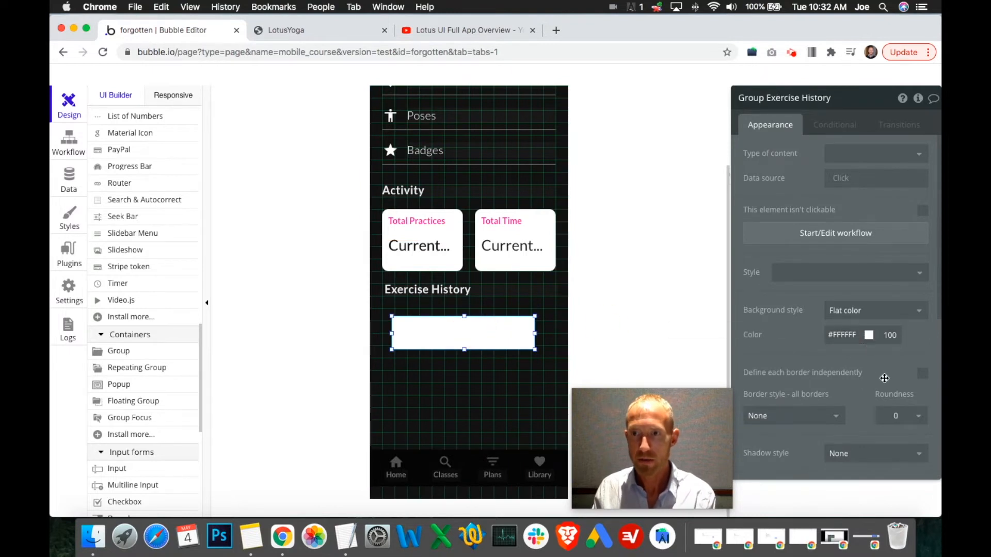
scroll(884, 379, "down", 1)
left_click(909, 396)
scroll(909, 396, "down", 1)
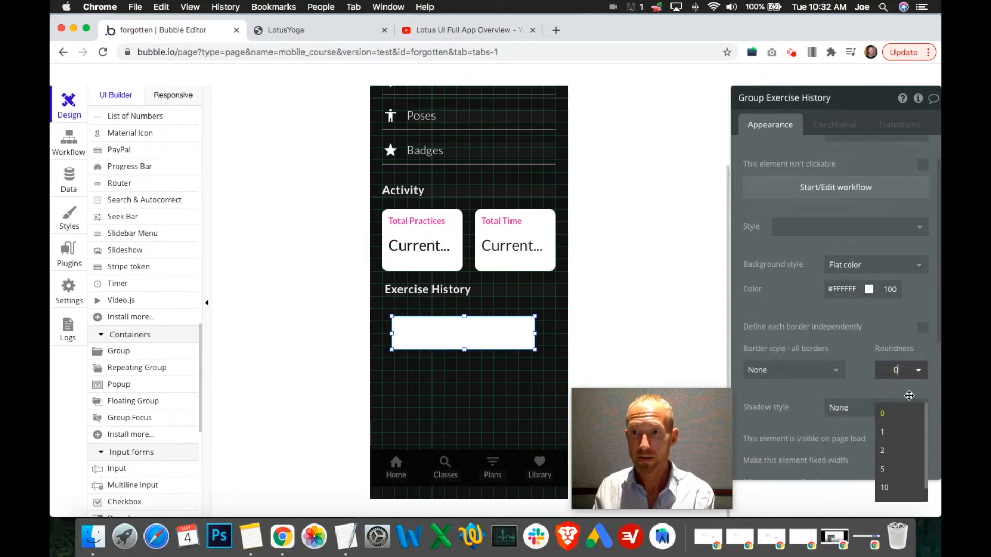
left_click(884, 488)
Place Group Exercise History at X 0, Y 0 within its repeating group and set its width to 280.
scroll(840, 336, "down", 4)
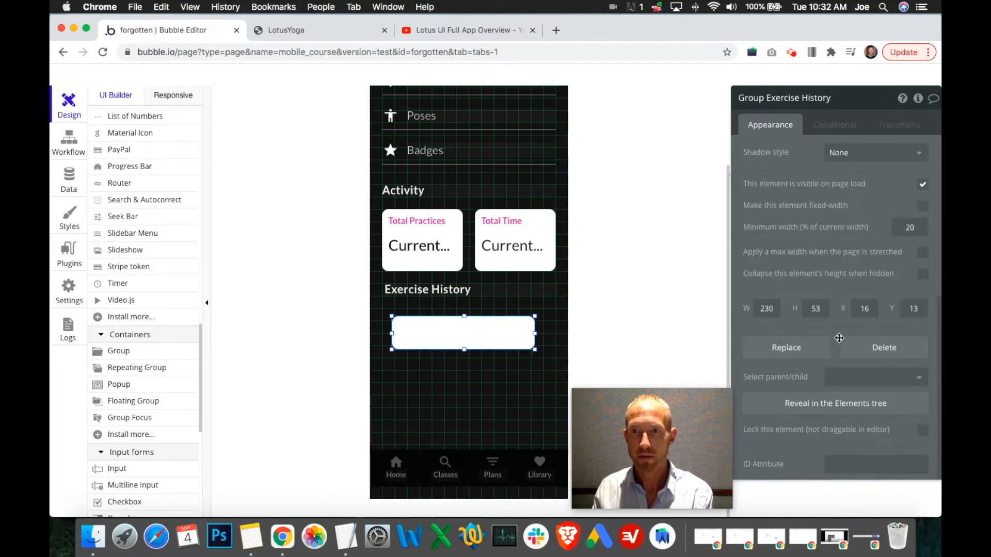
type("0")
left_click(913, 308)
type("0")
left_click(768, 308)
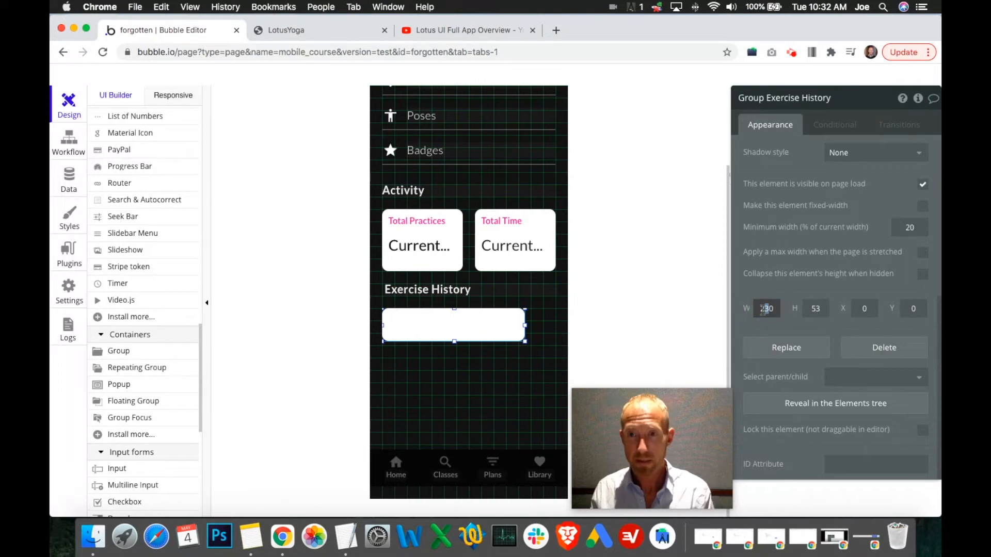
type("8")
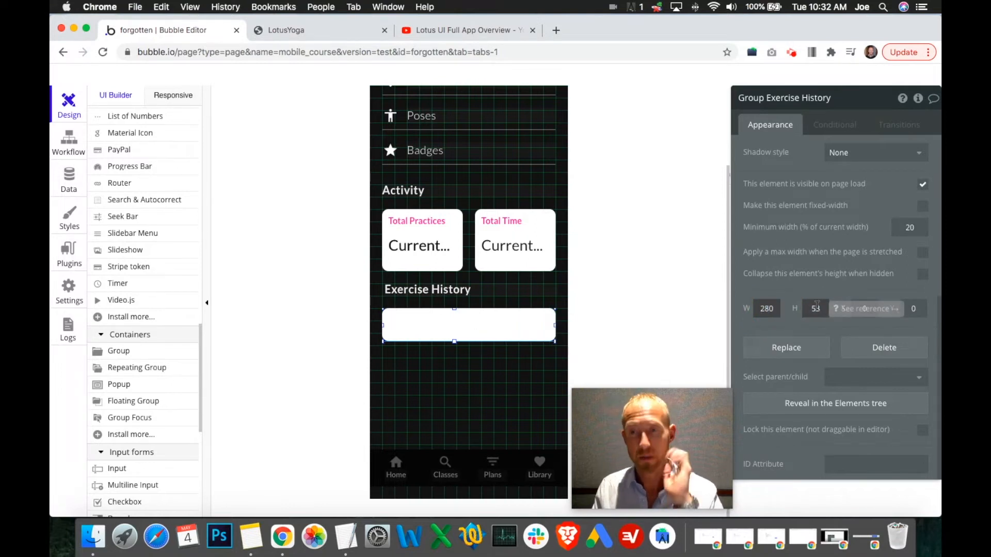
Set the height of Group Exercise History to 80.
right_click(525, 334)
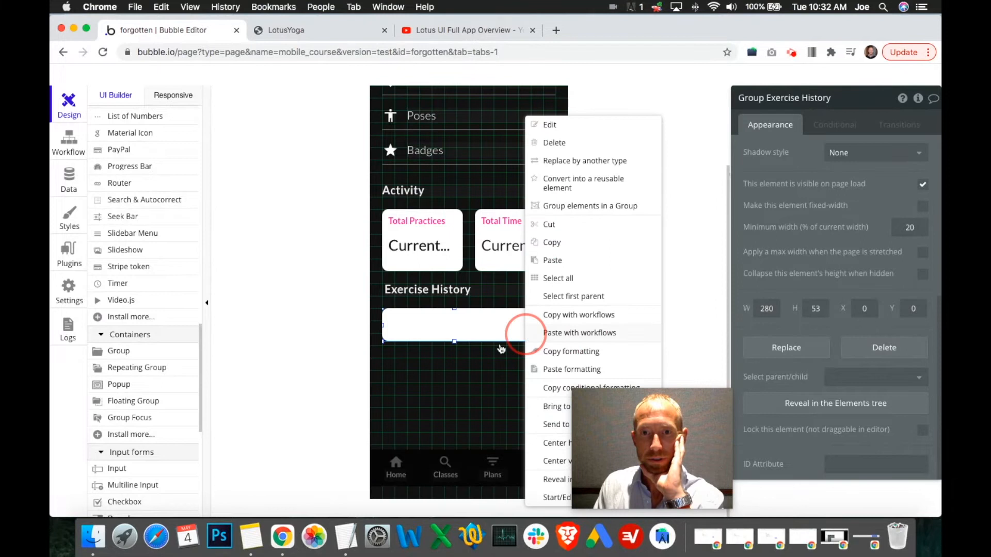
left_click(553, 444)
mouse_move(724, 401)
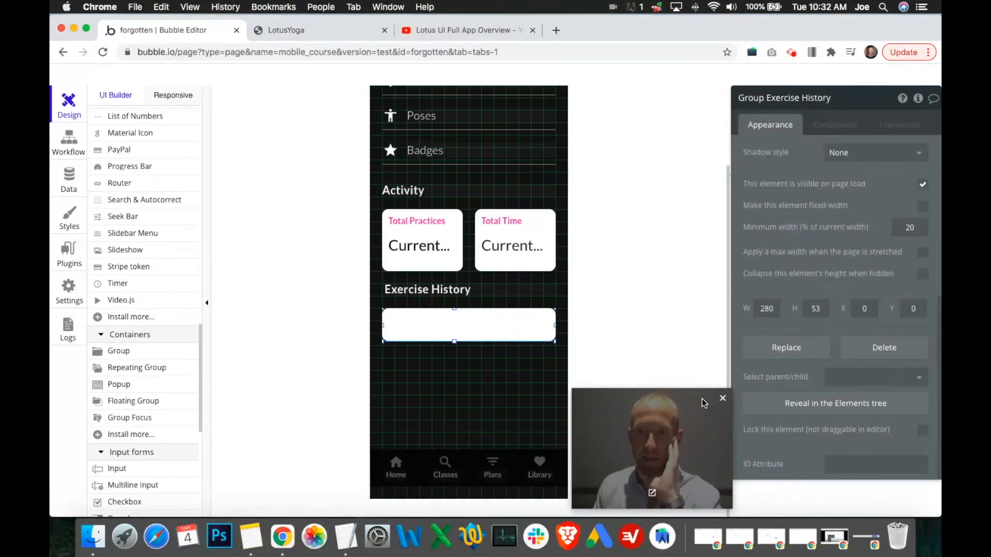
left_click_drag(813, 312, 820, 313)
type("8")
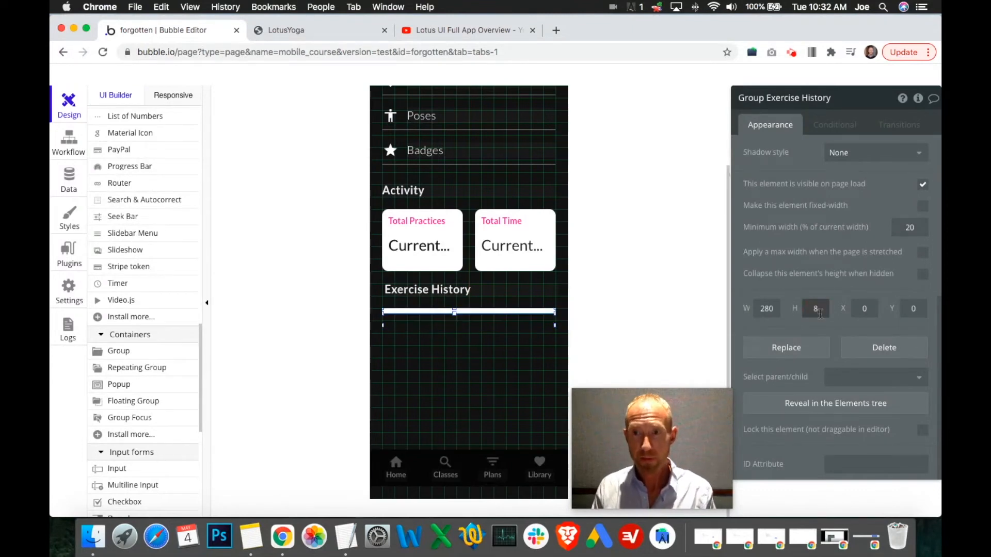
type("0")
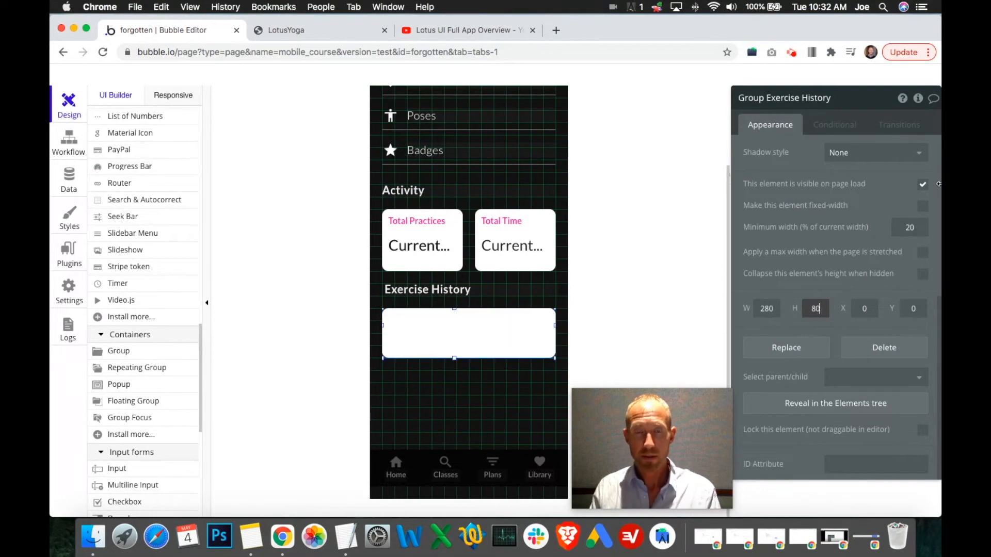
left_click(526, 372)
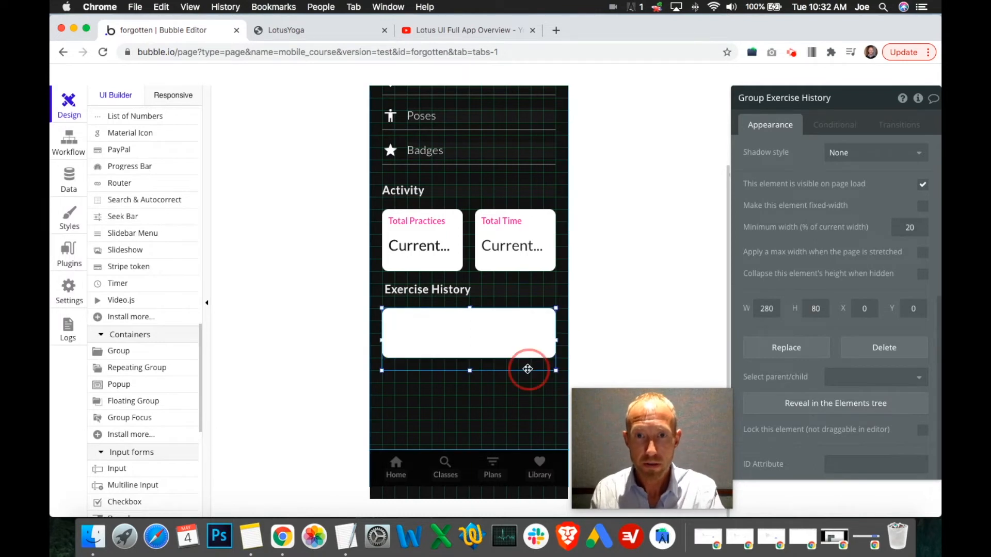
left_click(511, 342)
Compare the Exercise History repeating group with the cards in the overview video and examine its available data sources.
left_click(503, 371)
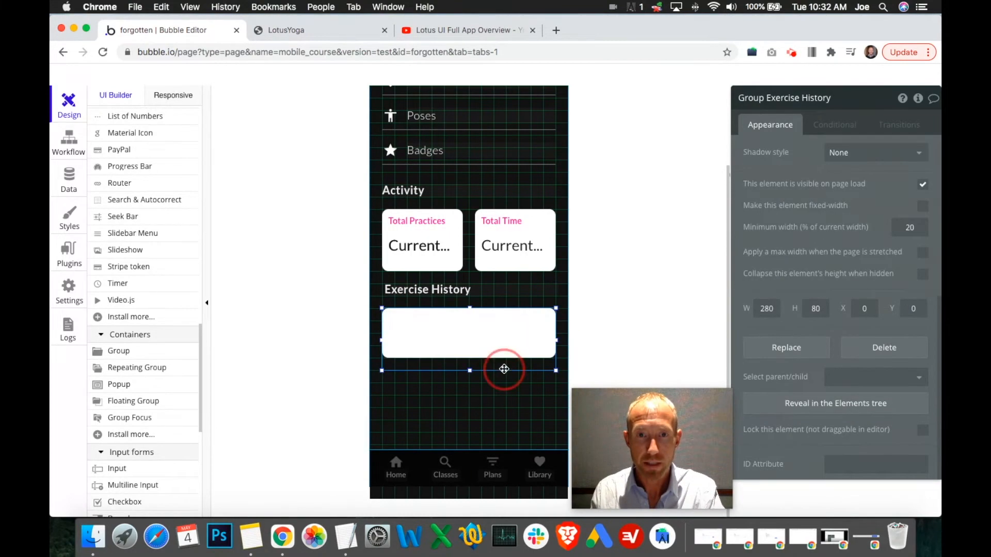
key("super+3")
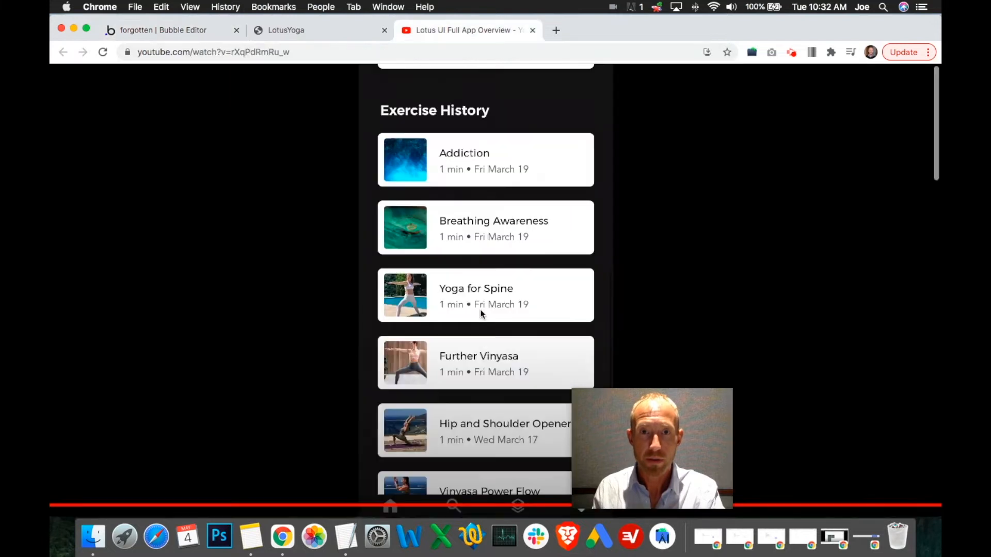
left_click(151, 33)
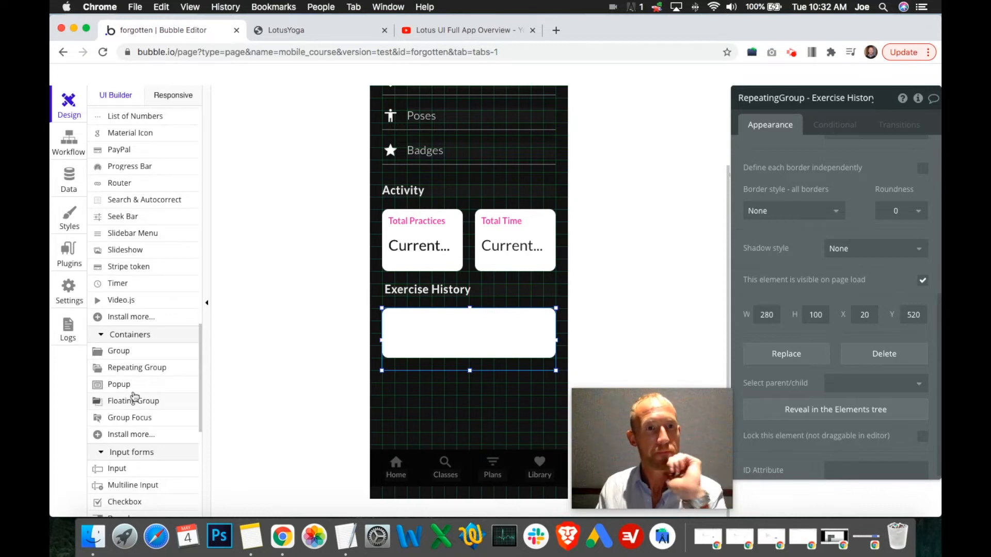
scroll(146, 349, "down", 5)
scroll(151, 352, "up", 2)
scroll(151, 352, "up", 5)
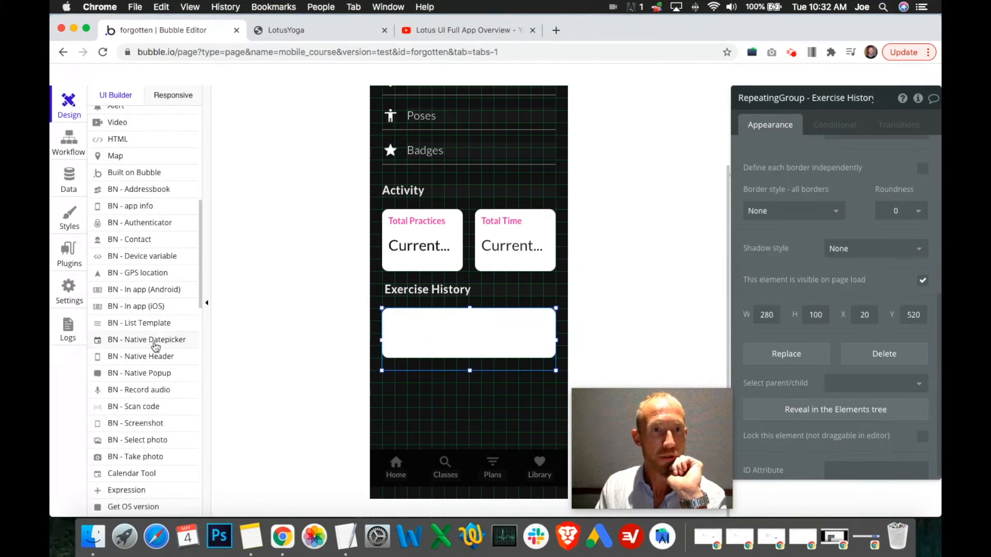
scroll(872, 179, "up", 5)
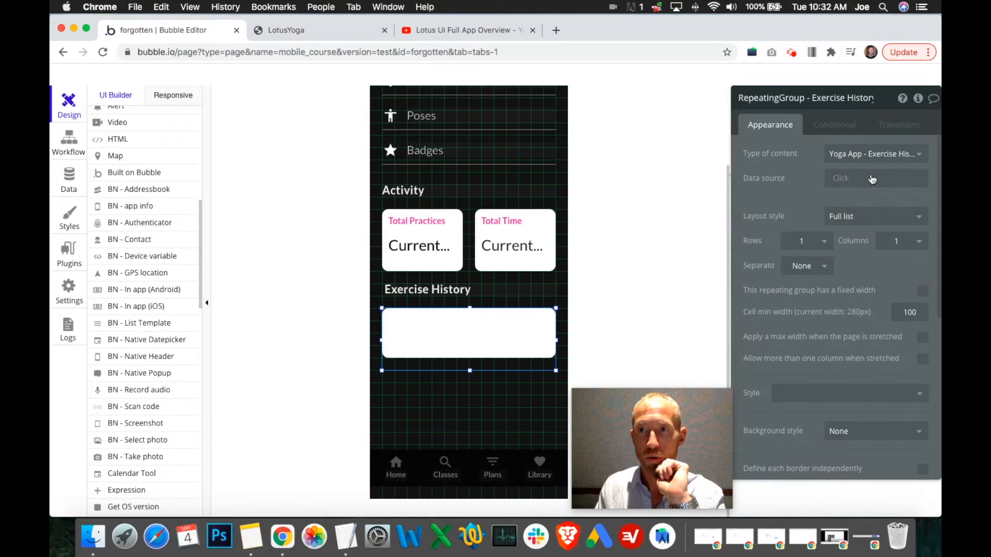
left_click(844, 178)
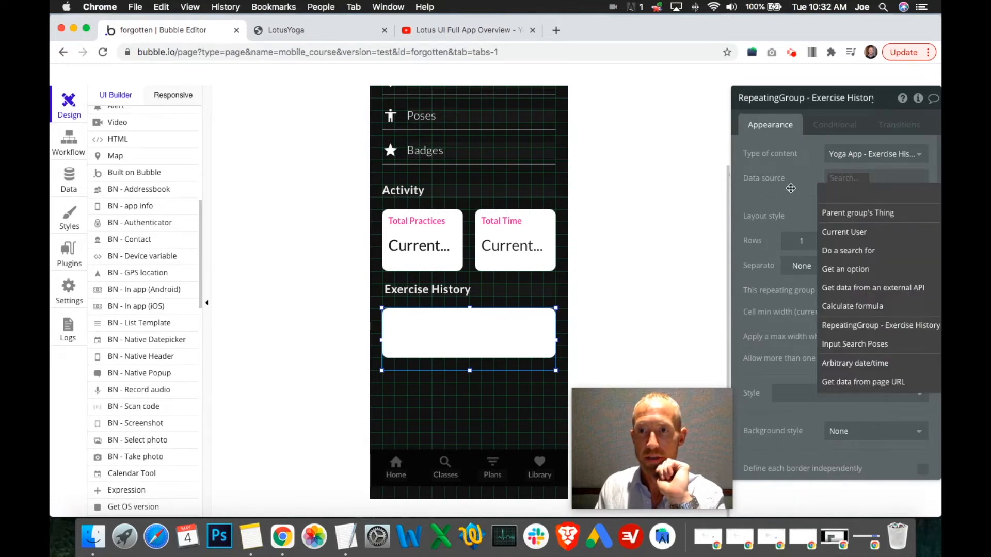
Start a new field on the User data type and name it ExerciseHistory.
left_click(67, 175)
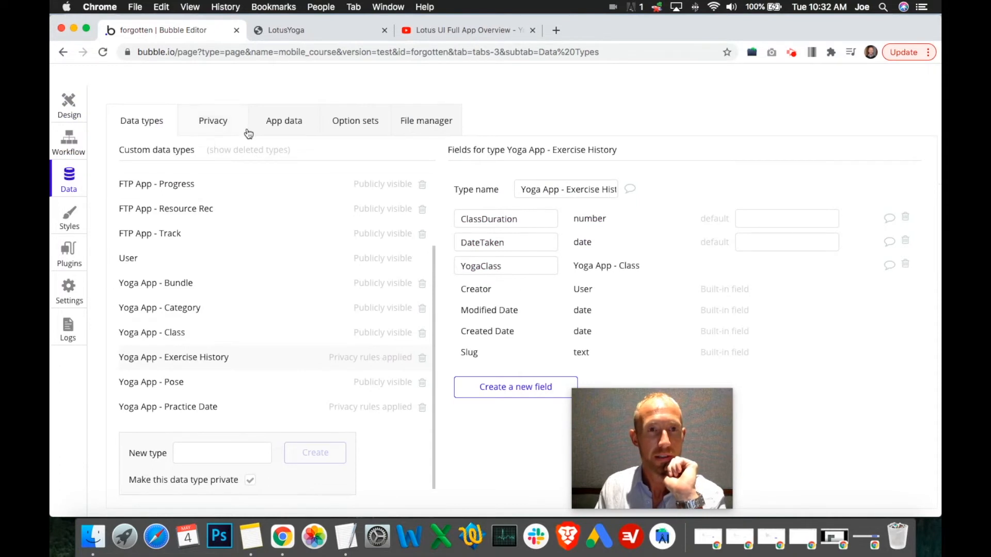
left_click(164, 256)
scroll(627, 366, "down", 15)
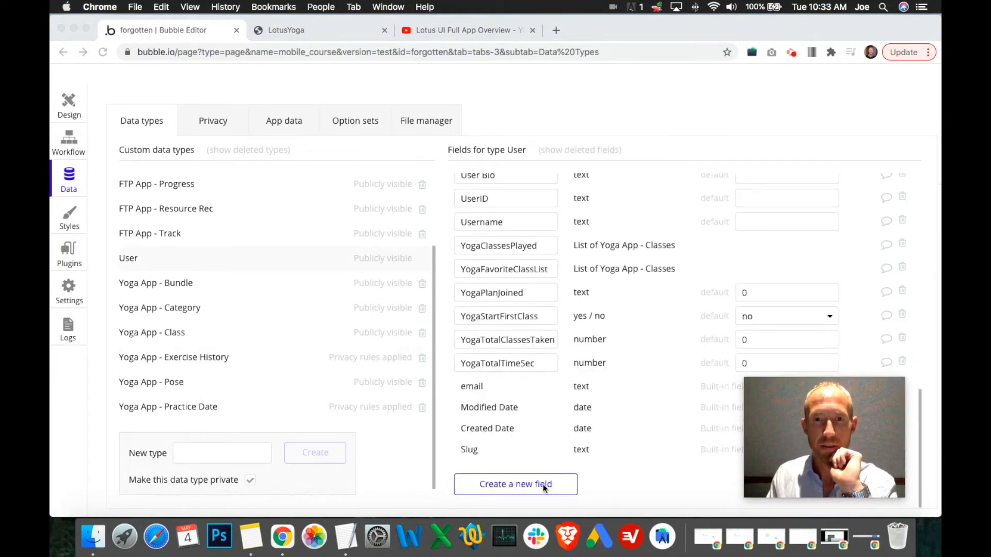
left_click(542, 485)
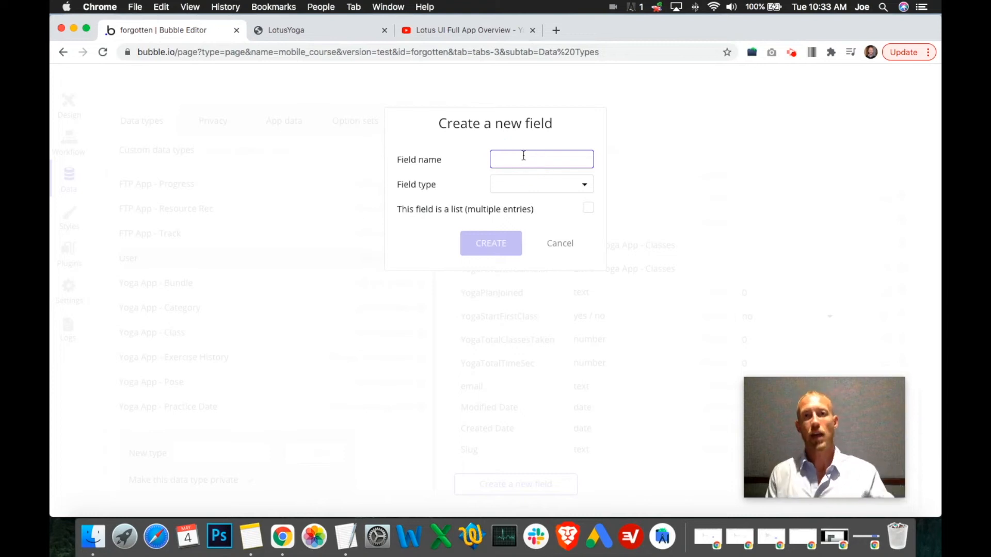
type("Exercise")
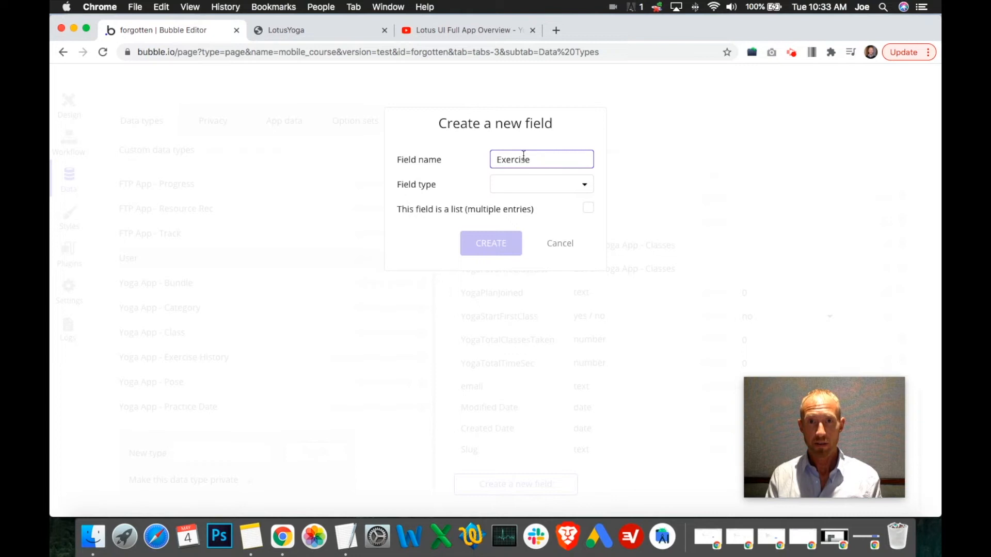
type("Histroy")
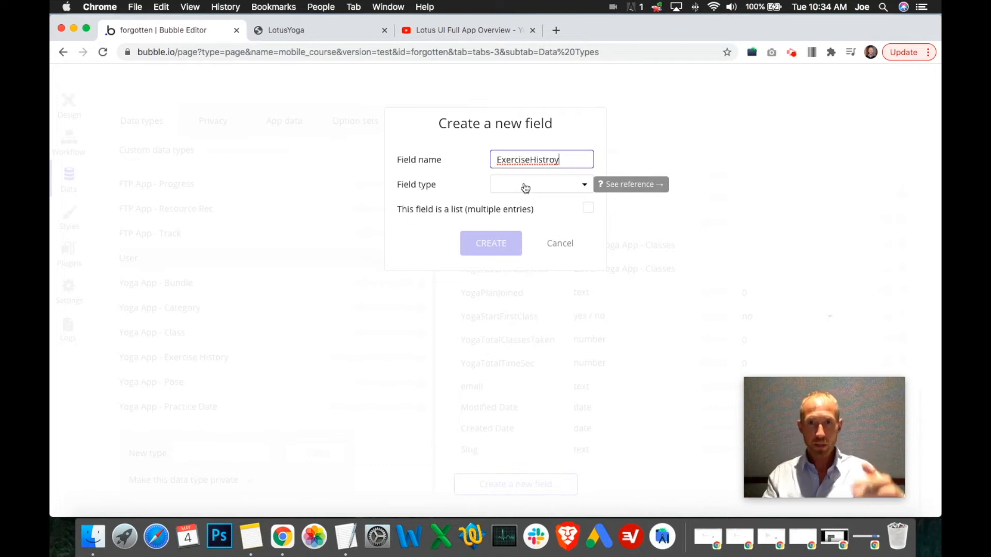
left_click(523, 161)
left_click(545, 163)
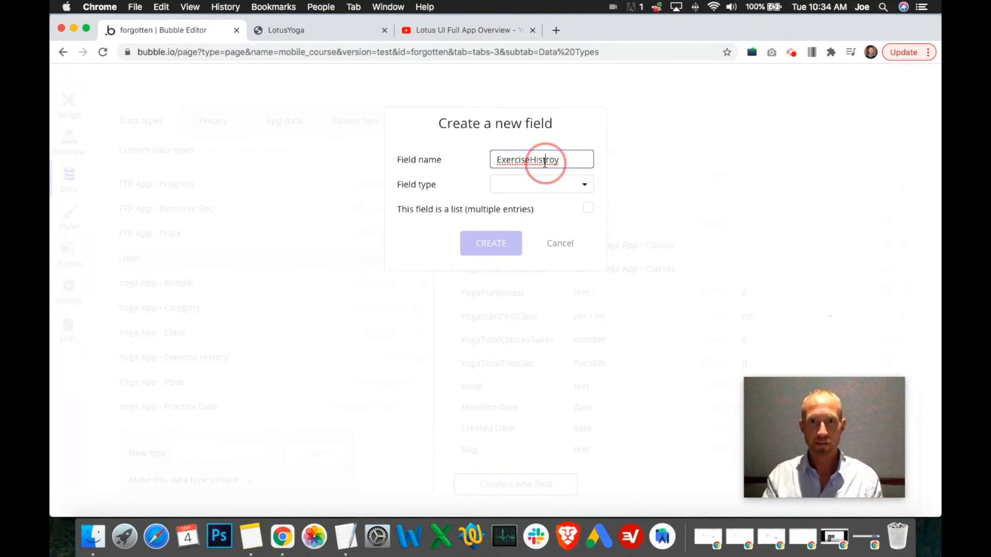
left_click(551, 162)
left_click(531, 160)
left_click_drag(542, 161, 553, 160)
key("BackSpace")
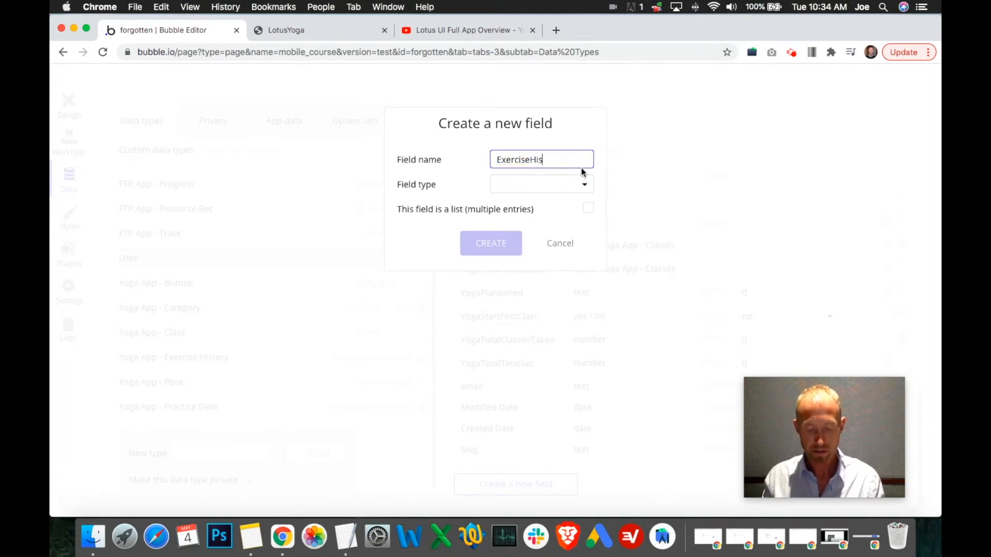
Set the new field's type to a list of Yoga App - Exercise History and create the field.
left_click(574, 192)
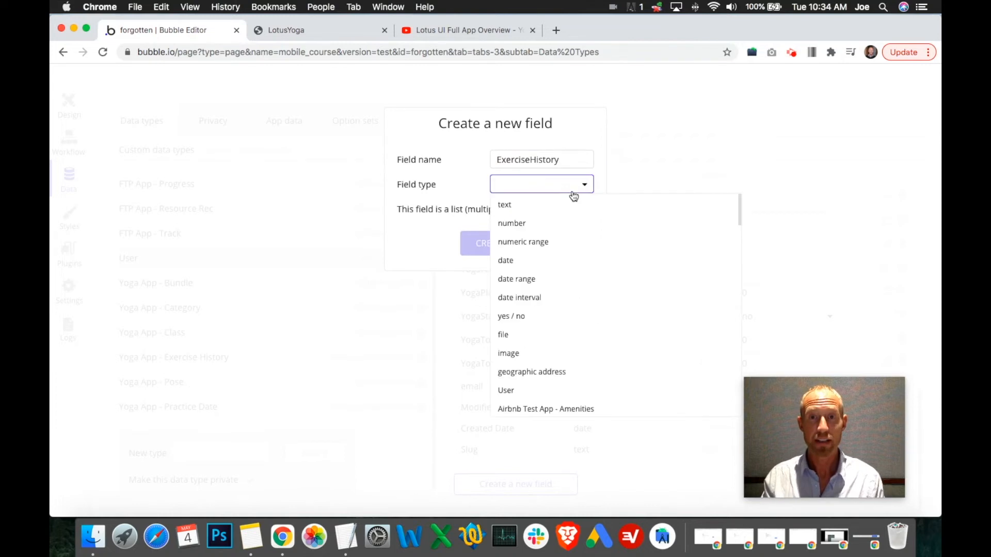
scroll(584, 343, "down", 10)
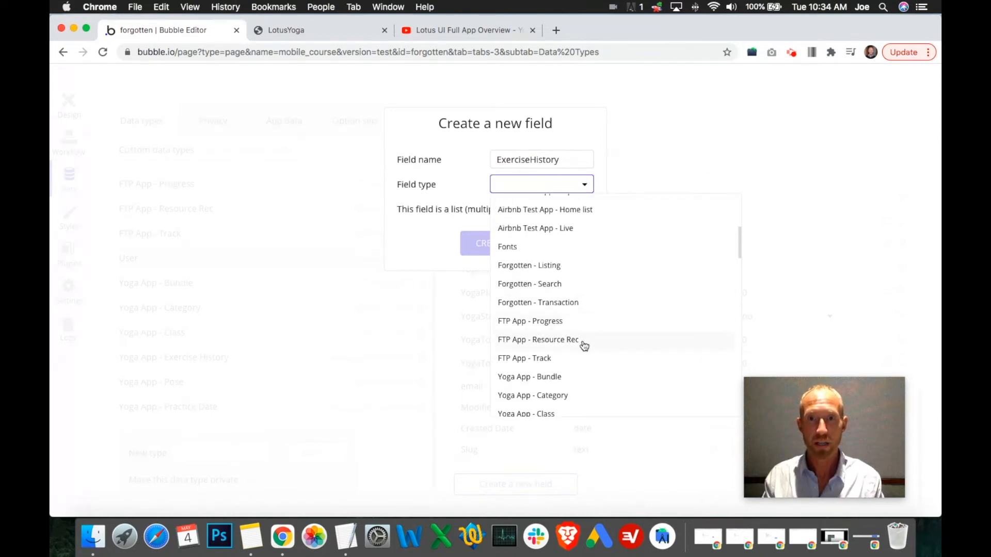
left_click(580, 362)
left_click(588, 208)
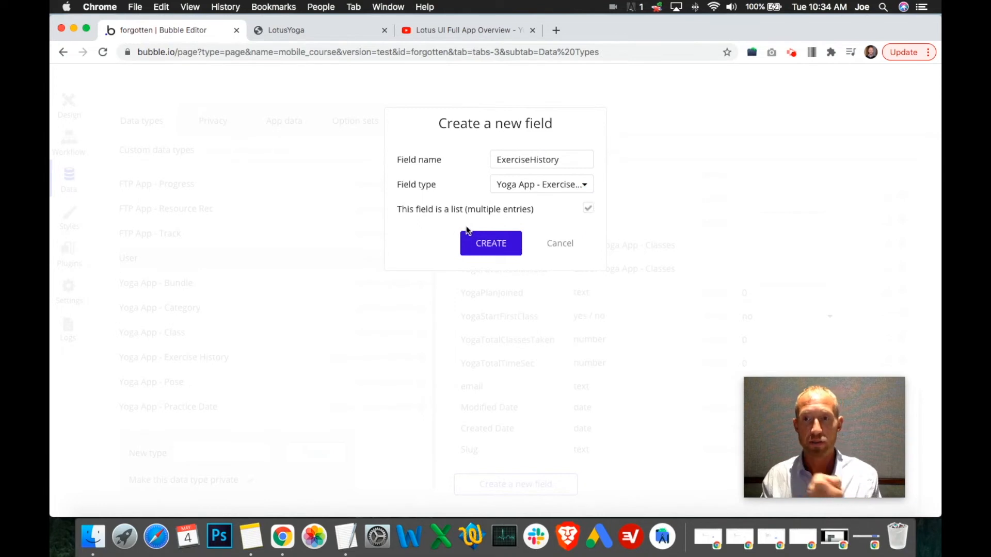
left_click(472, 31)
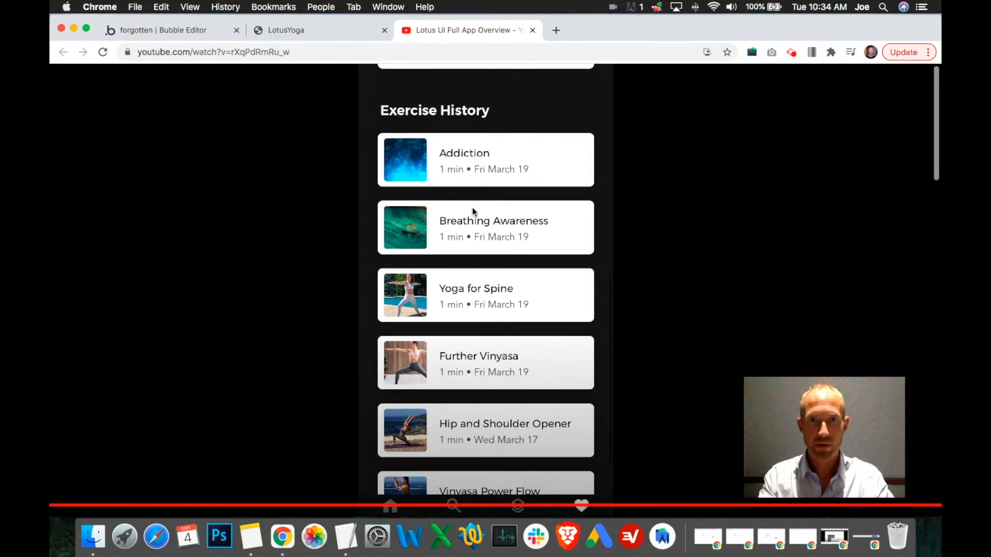
left_click(166, 30)
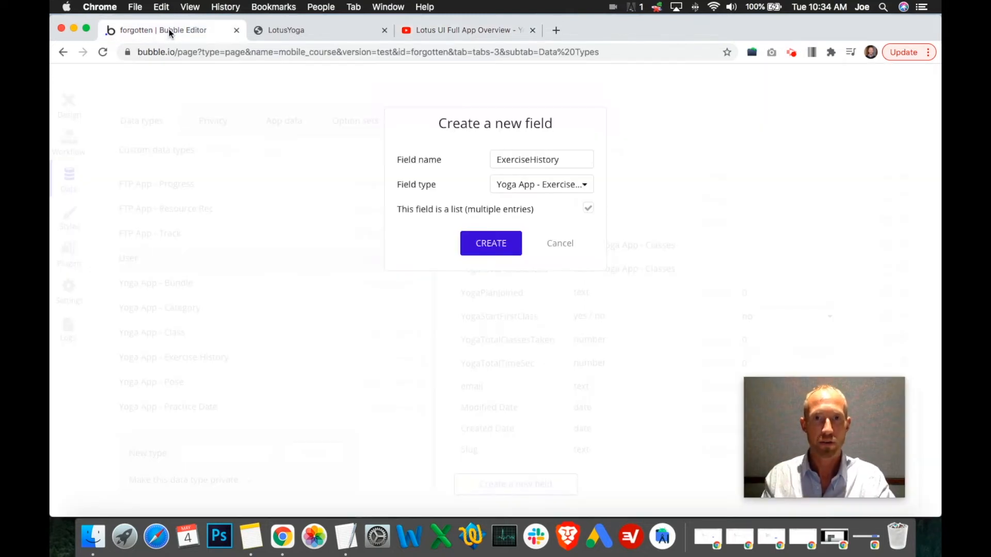
left_click(491, 245)
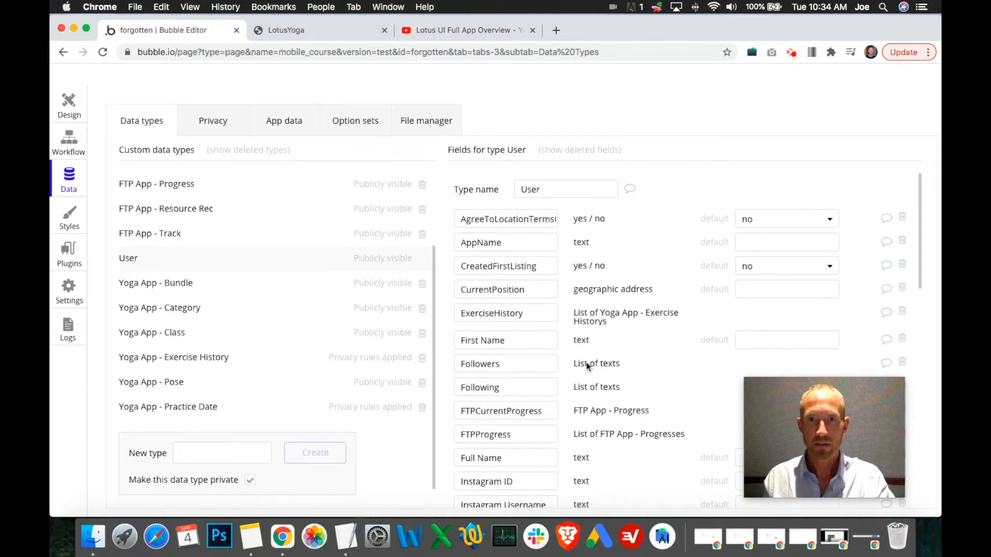
Rename the User type's ExerciseHistory field as YogaExerciseHistory to match the other yoga fields.
scroll(586, 362, "down", 7)
scroll(585, 362, "down", 6)
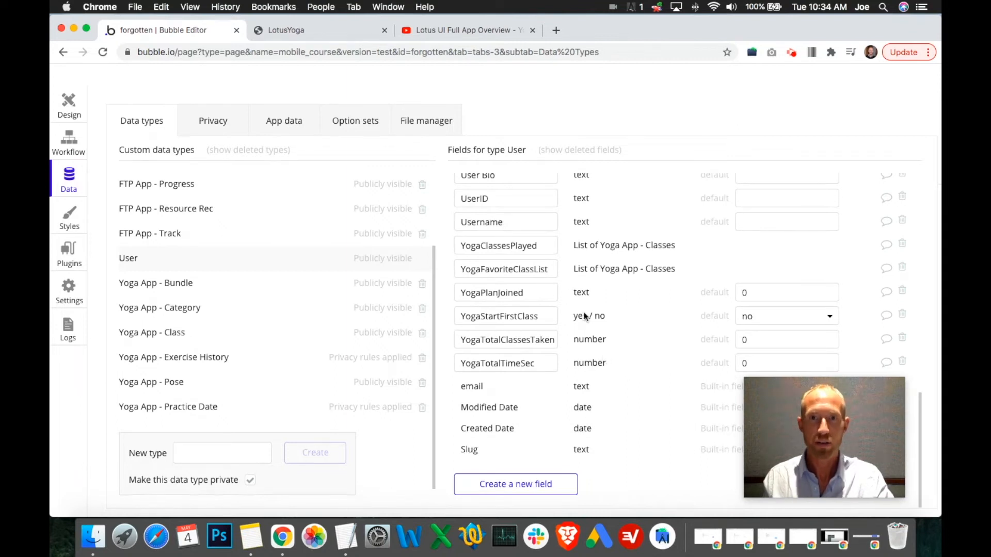
mouse_move(791, 419)
left_click_drag(790, 419, 814, 415)
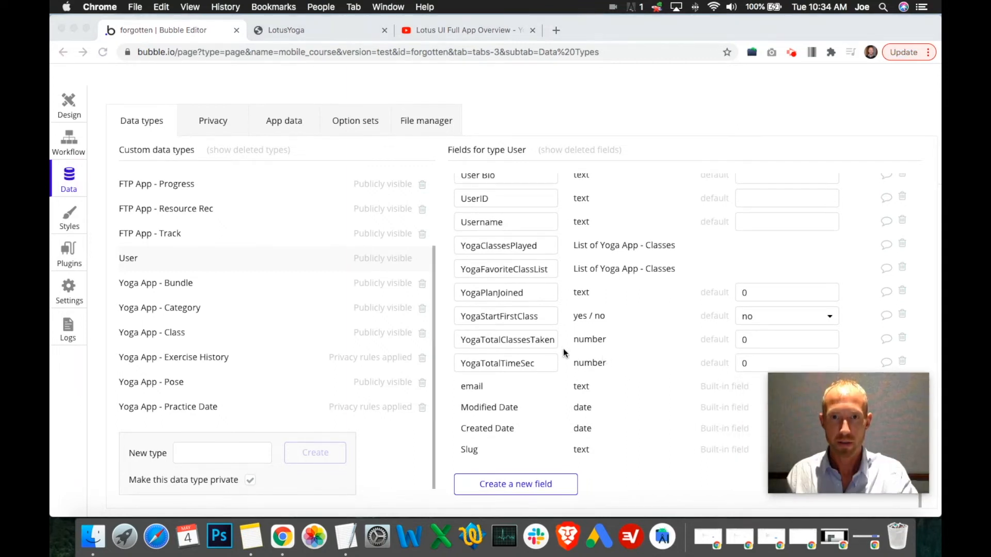
scroll(560, 363, "up", 10)
left_click(467, 313)
key("Left")
key("Left")
type("Yoga")
key("Return")
scroll(485, 320, "down", 10)
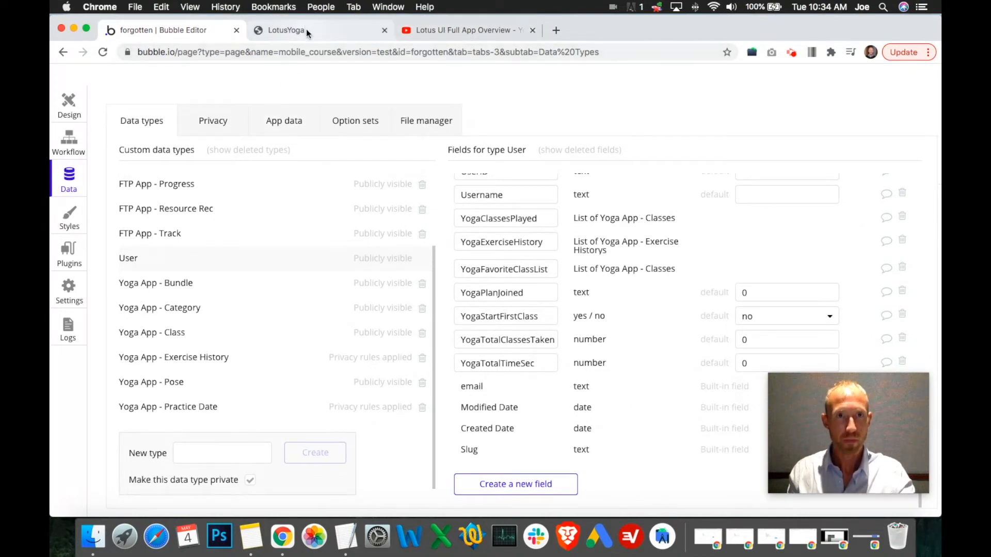
Try to add a YogaExerciseHistory list entry to the conditional YogaClassesPlayed change in the main video player's close button workflow.
left_click(68, 139)
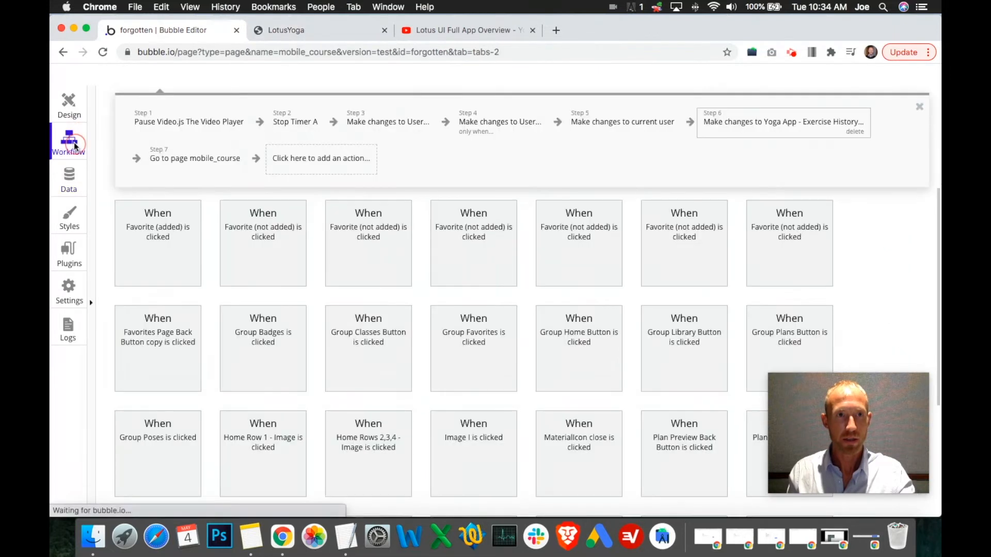
scroll(210, 305, "down", 3)
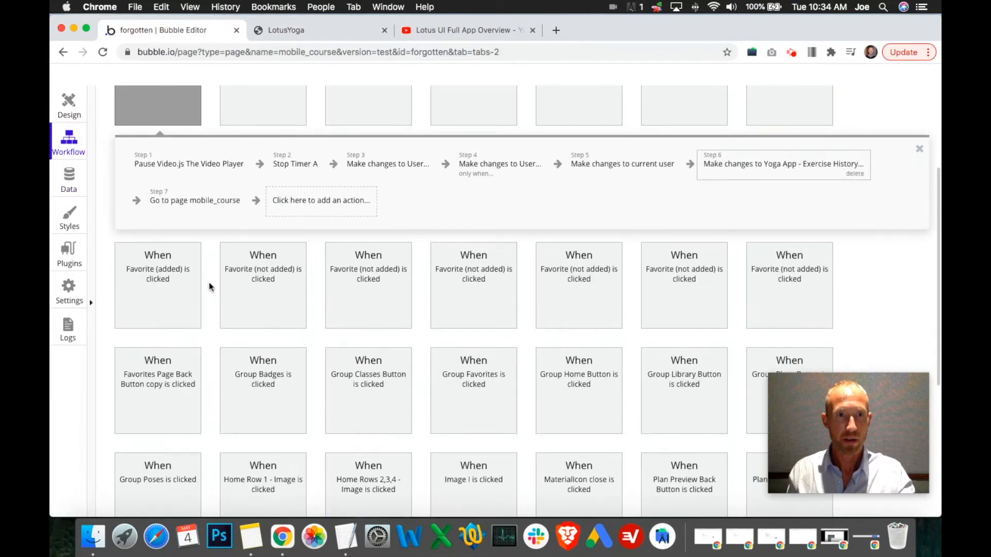
left_click(499, 166)
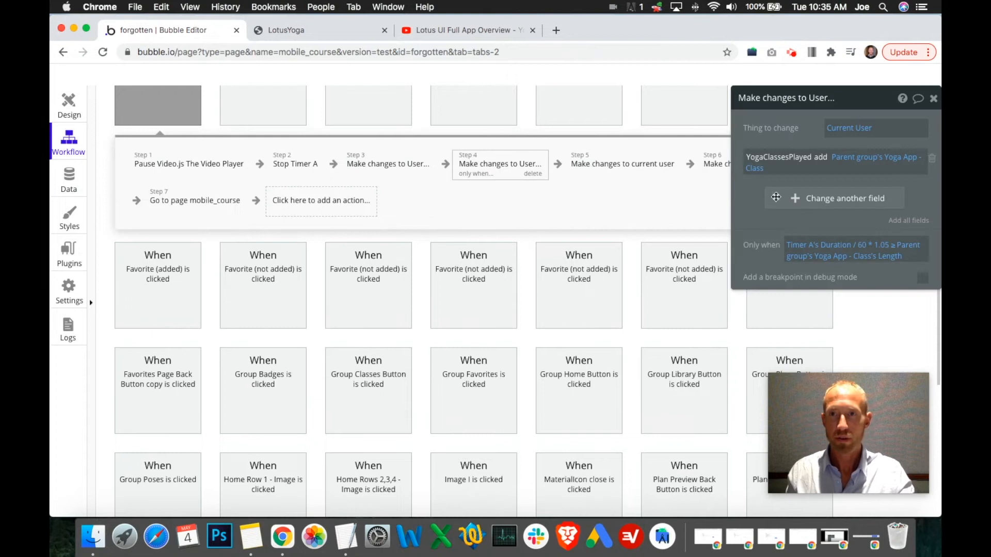
left_click(815, 205)
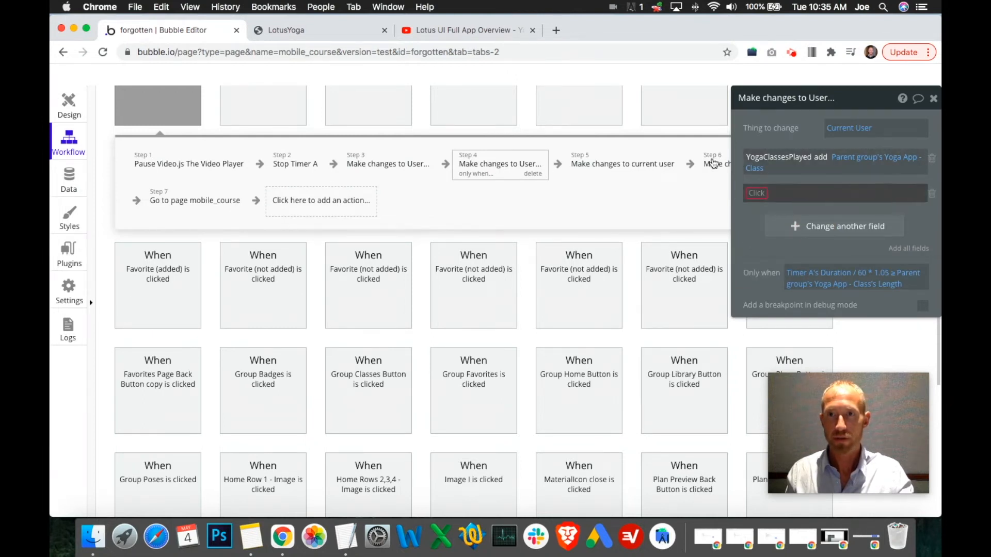
left_click(760, 199)
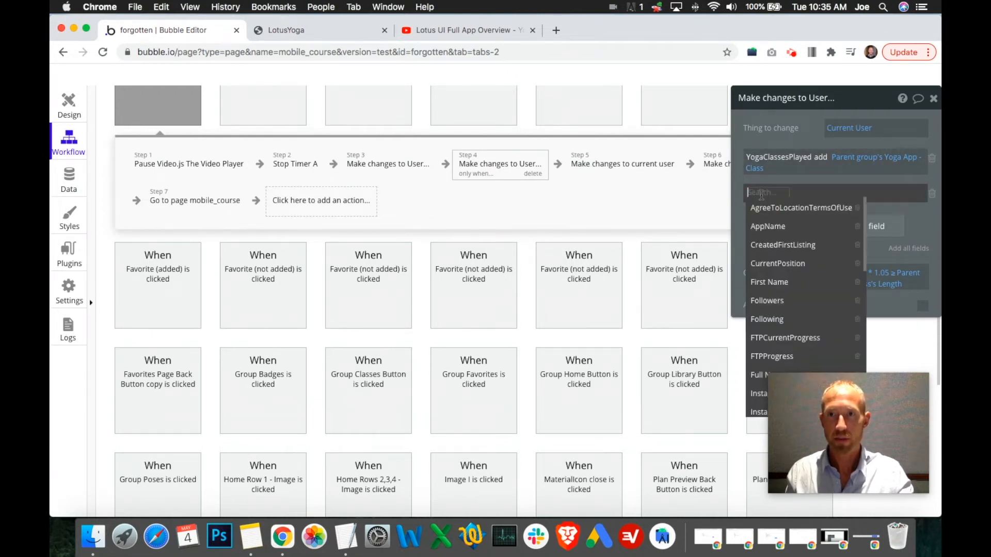
type("yog")
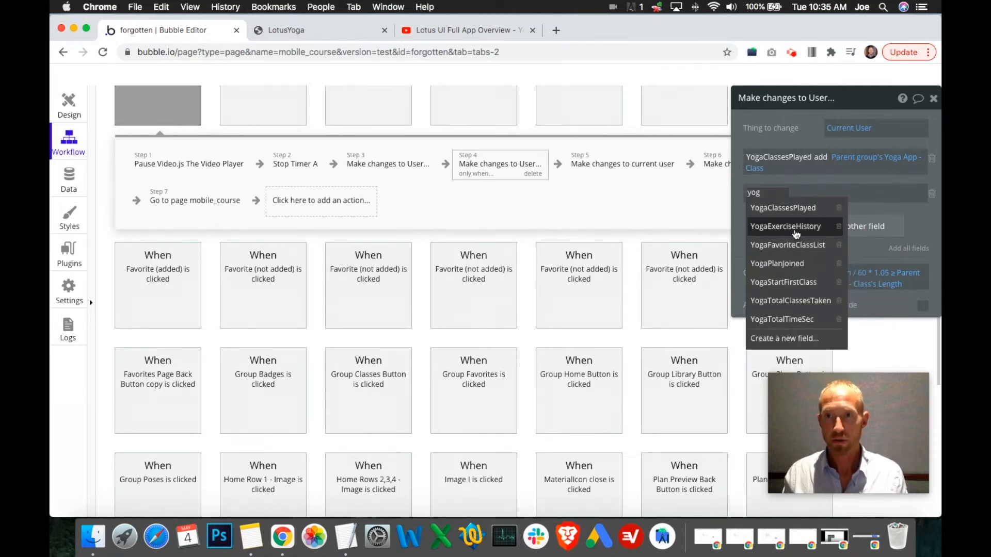
left_click(792, 226)
left_click(831, 194)
left_click(834, 215)
left_click(846, 198)
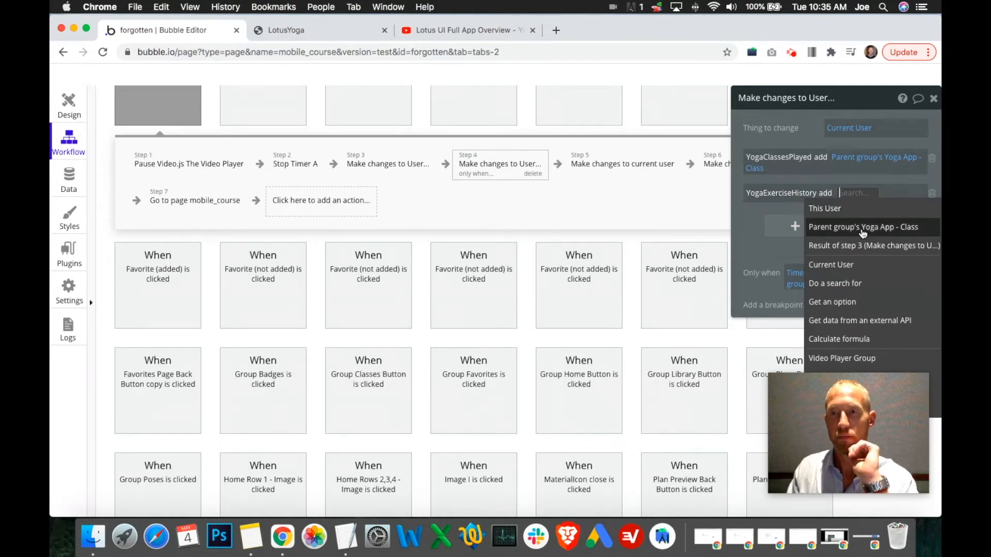
Undo the deletion of the conditional user change and remove its incomplete YogaExerciseHistory entry.
left_click(535, 183)
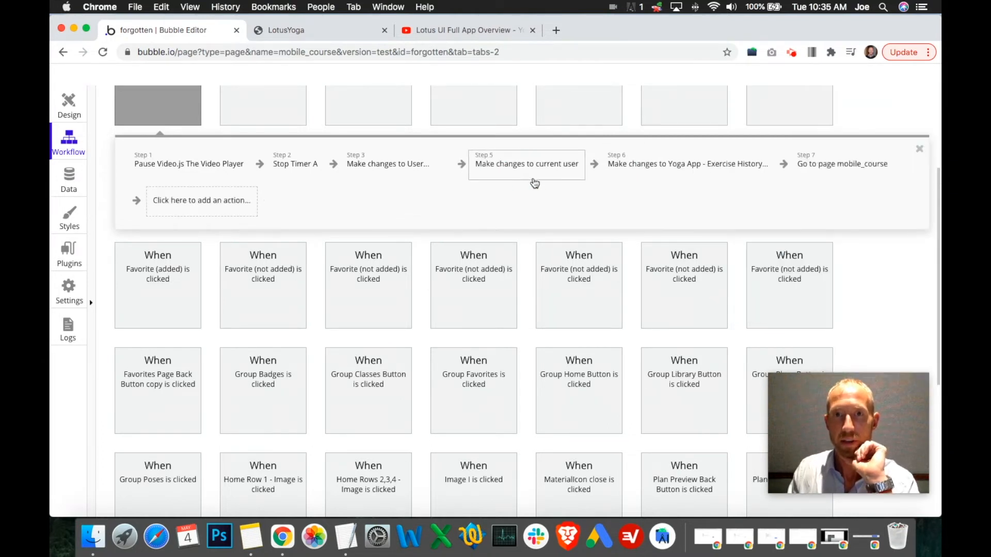
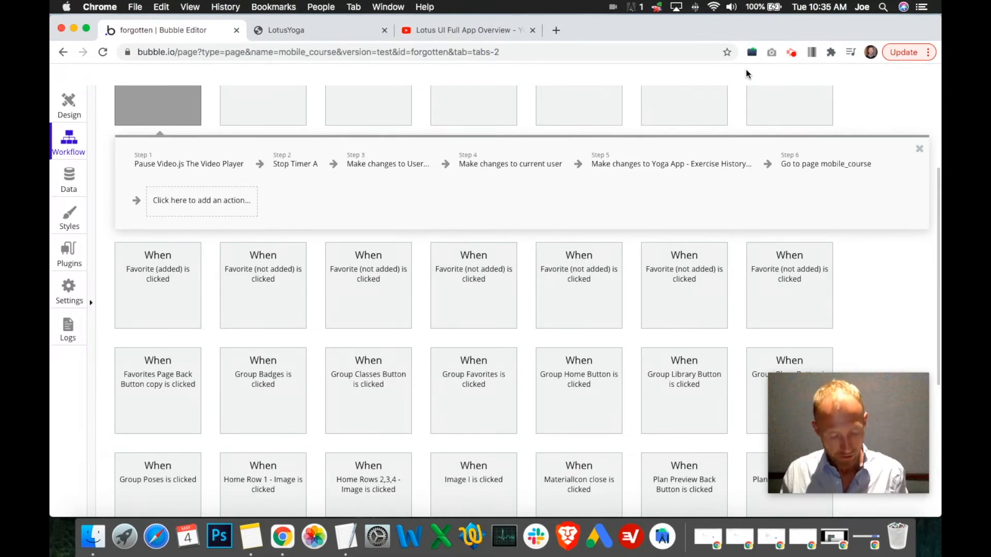
key("super+z")
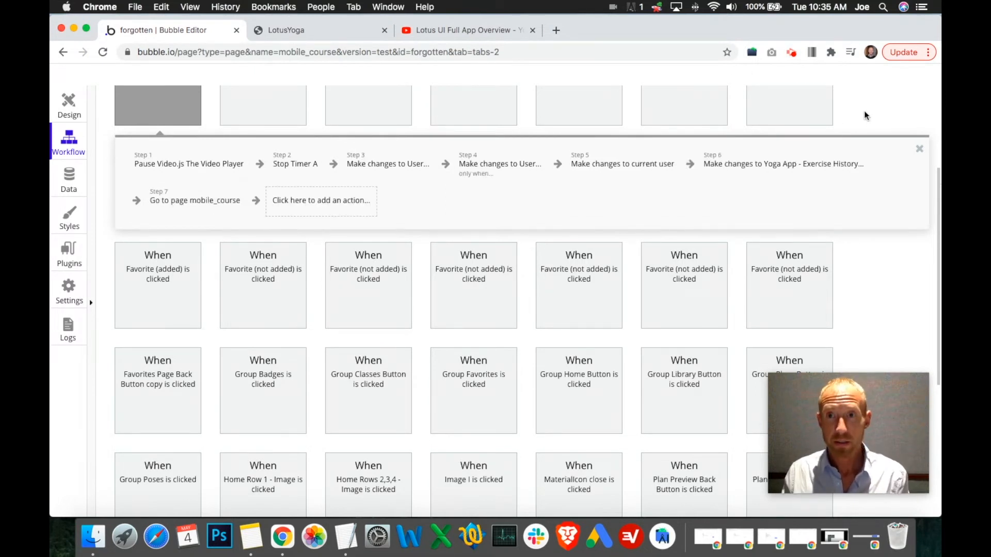
left_click(479, 178)
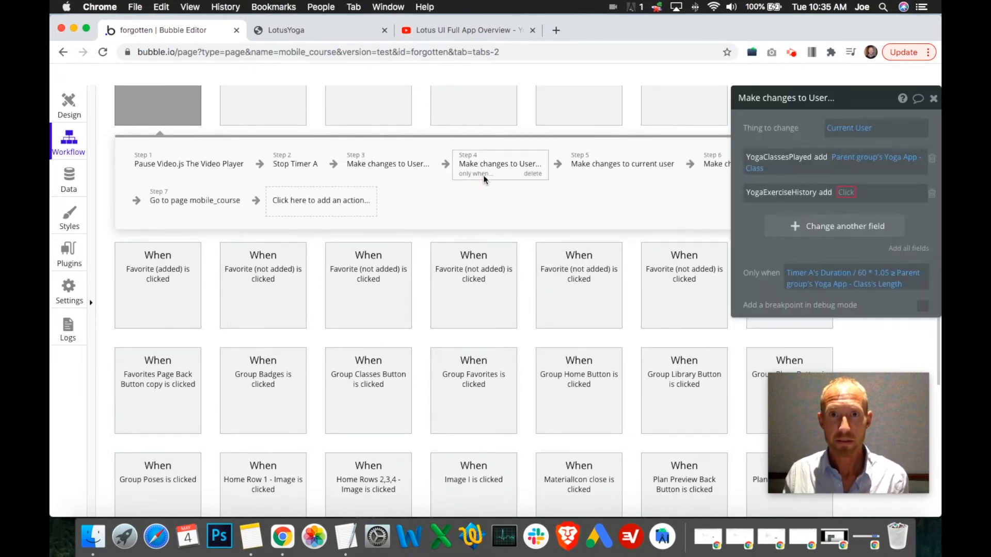
left_click(932, 195)
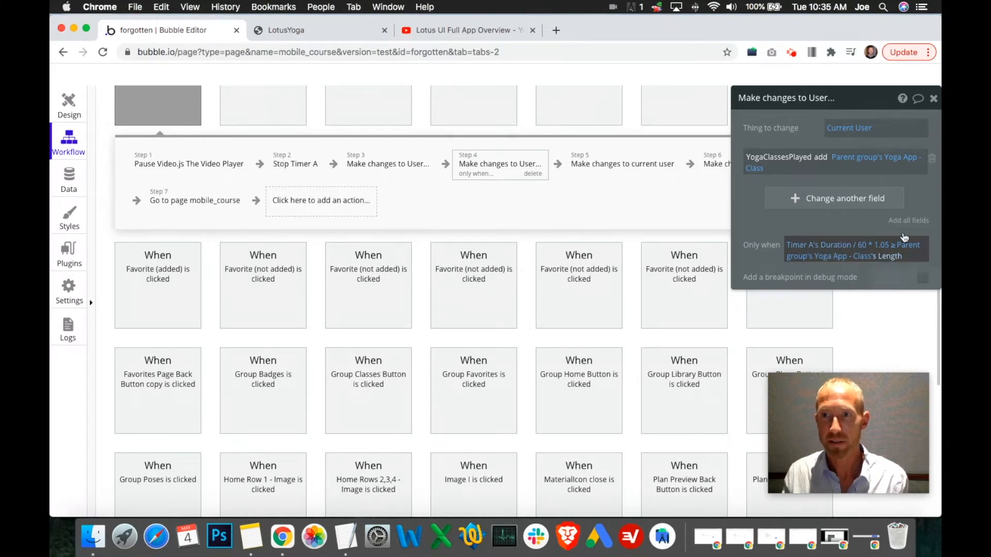
left_click(933, 99)
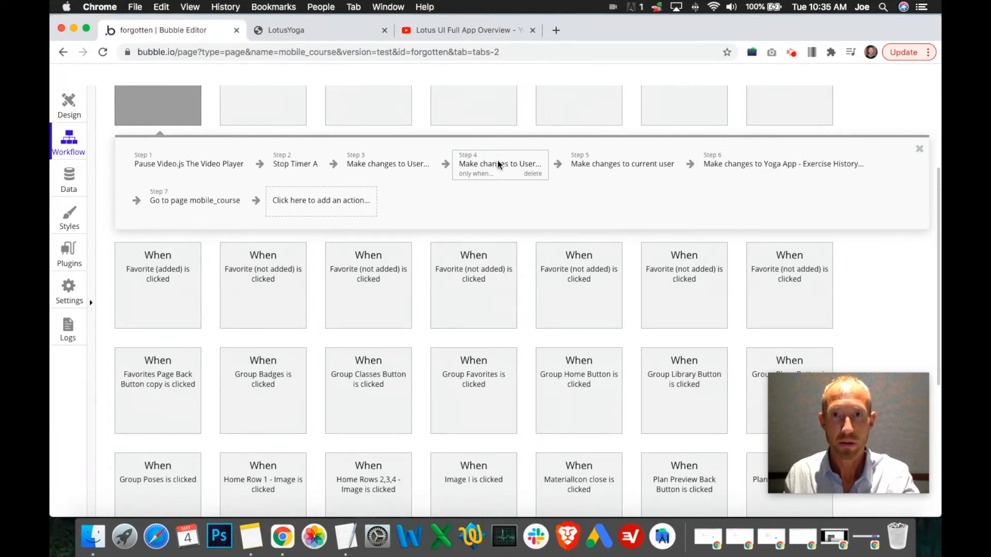
Review the user and exercise history change actions in the main video player's close button workflow.
left_click(646, 169)
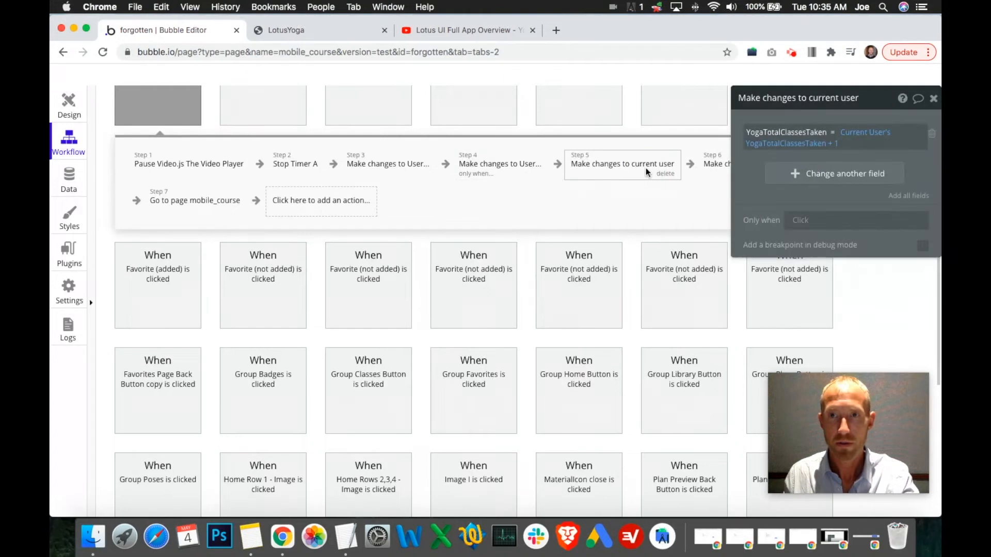
left_click(720, 157)
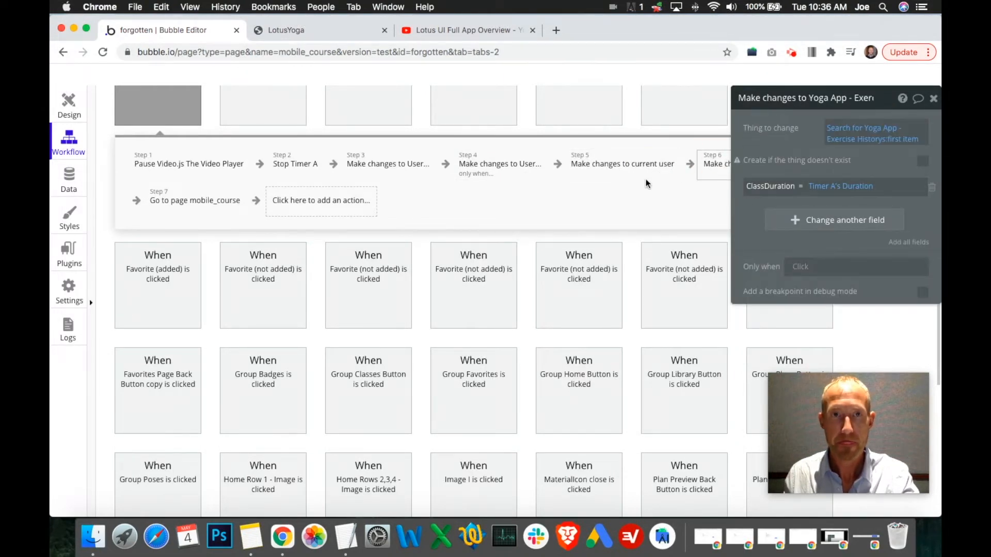
left_click(394, 174)
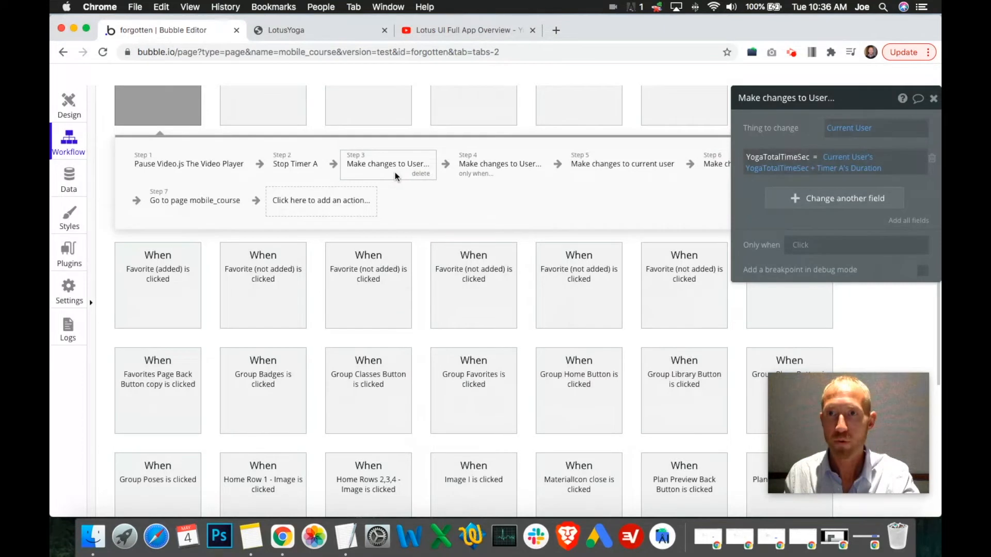
left_click(503, 167)
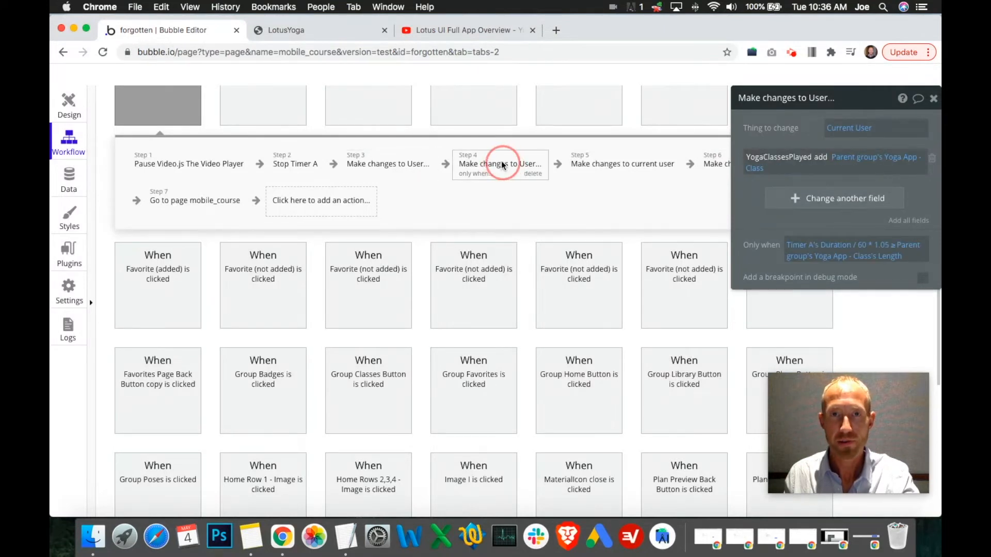
left_click(620, 175)
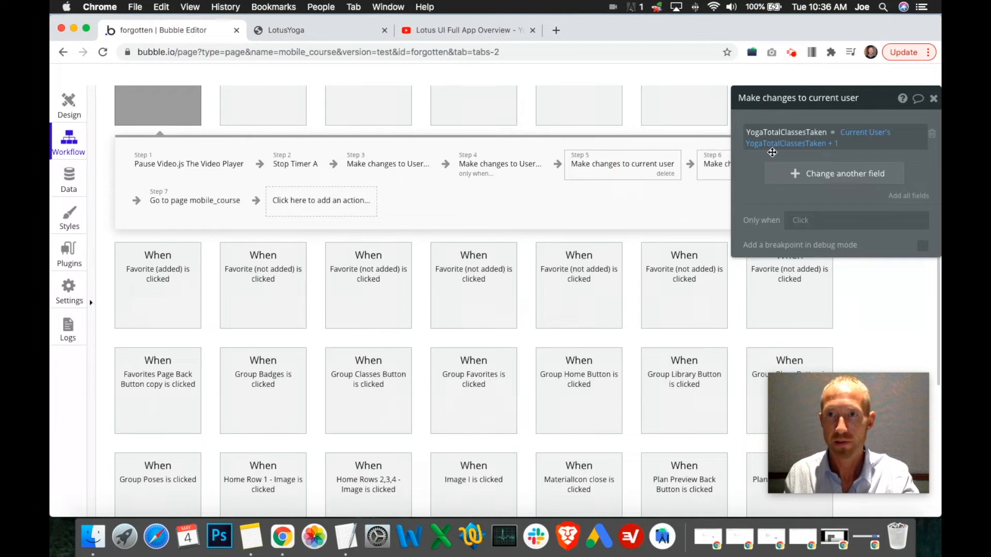
left_click(712, 157)
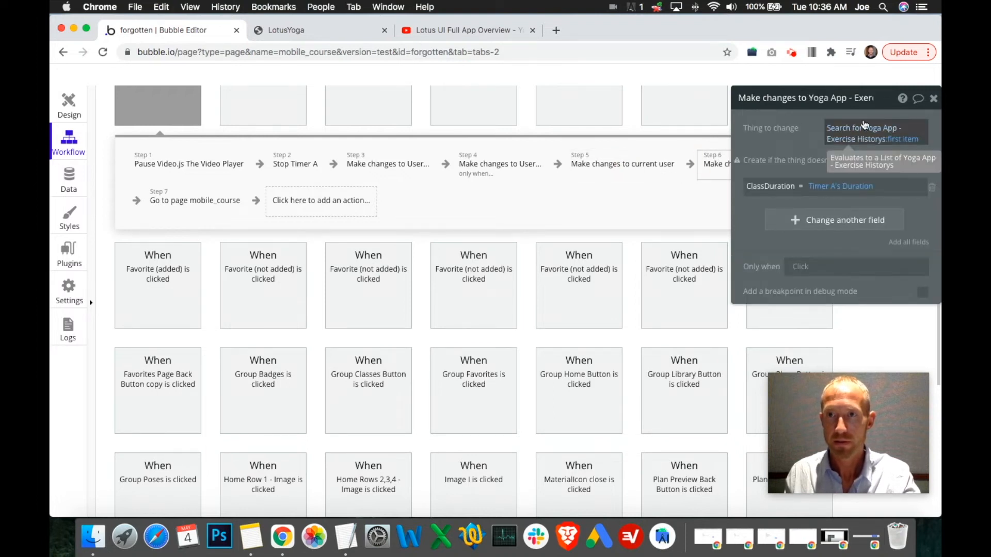
left_click_drag(805, 97, 607, 208)
scroll(433, 196, "up", 3)
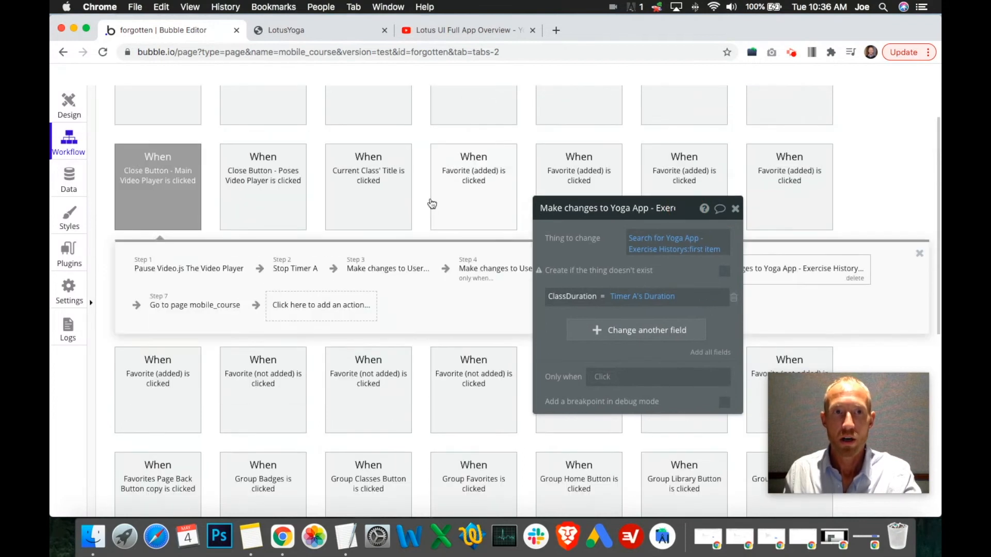
left_click(736, 208)
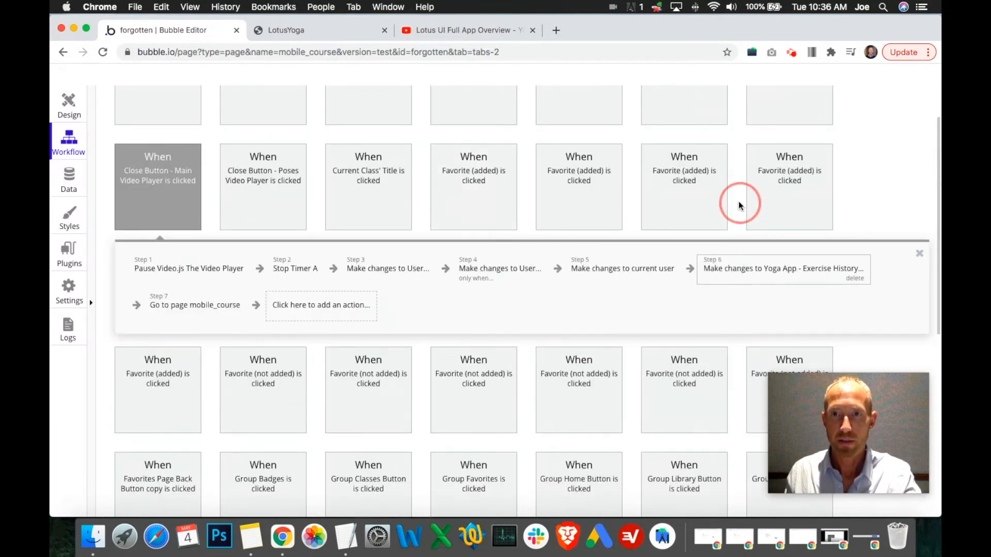
In the Play Button workflow, delete the Set state action that stores the class title in the Video Player Group.
scroll(738, 203, "down", 10)
left_click(154, 287)
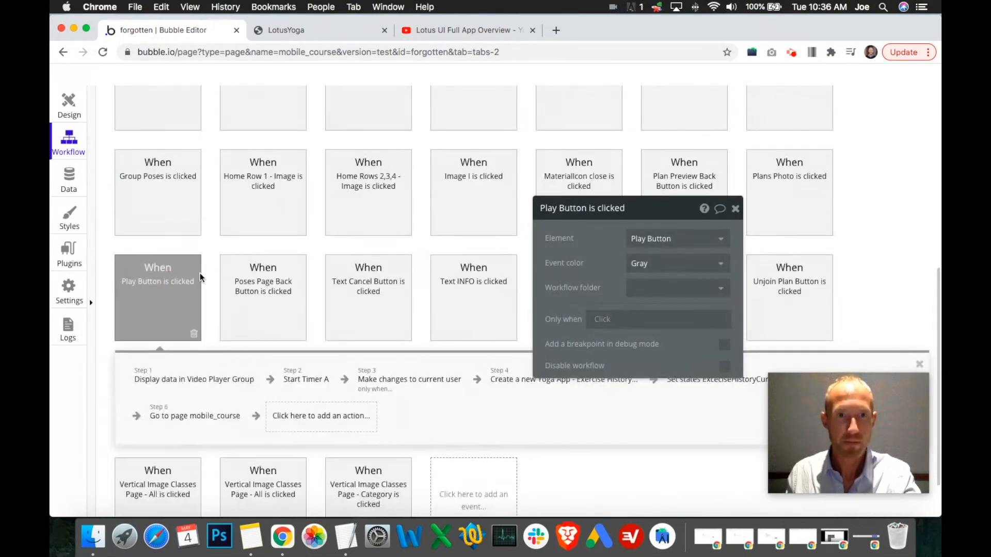
scroll(251, 274, "down", 2)
left_click(736, 209)
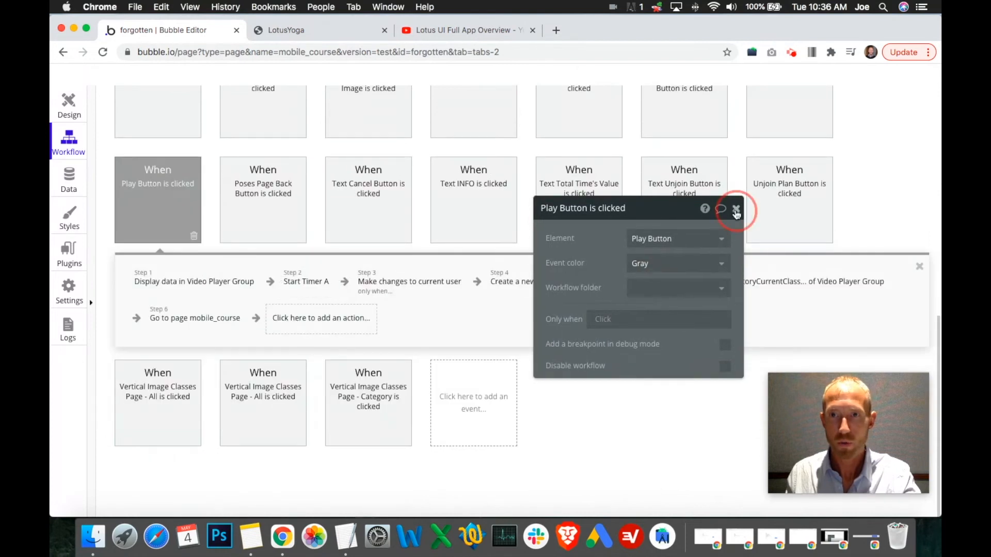
left_click(564, 281)
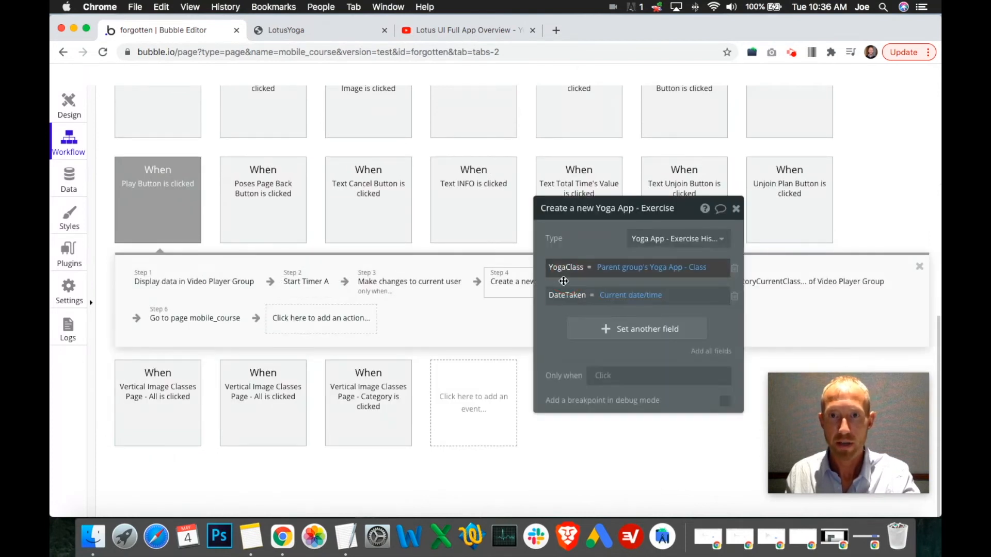
left_click(736, 212)
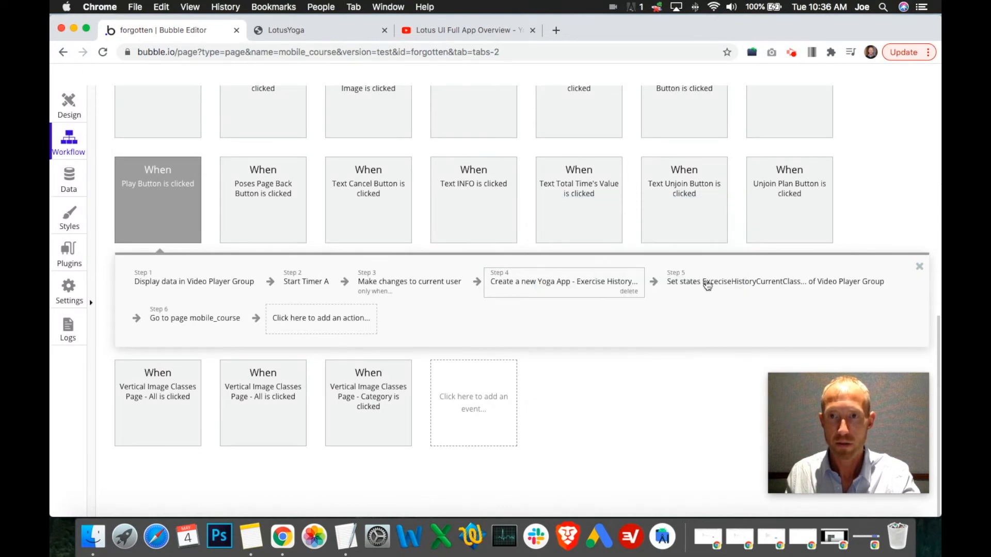
left_click(697, 289)
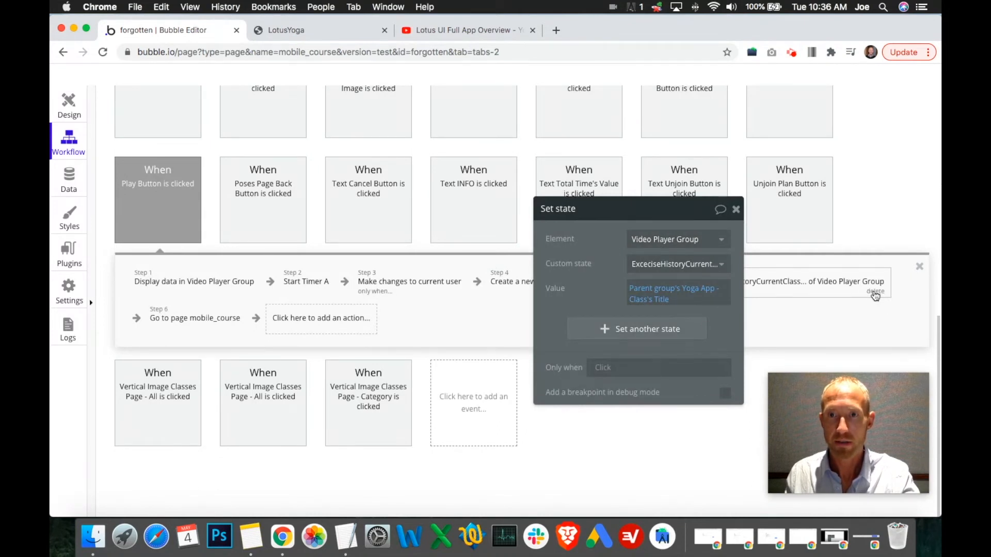
left_click(875, 292)
Insert a Make changes to current user action right after the one that creates the Exercise History record.
scroll(671, 289, "up", 1)
left_click(652, 318)
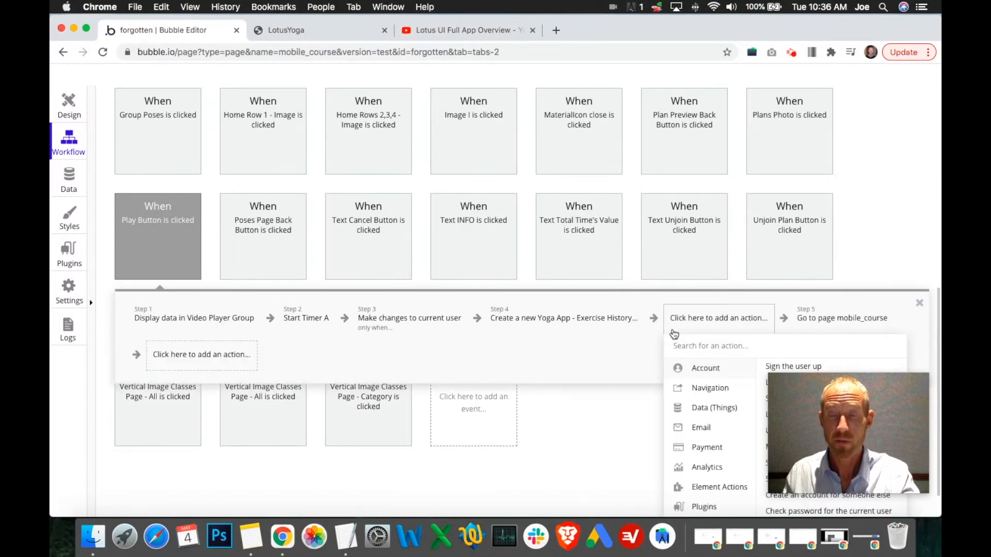
scroll(681, 335, "down", 2)
left_click(697, 348)
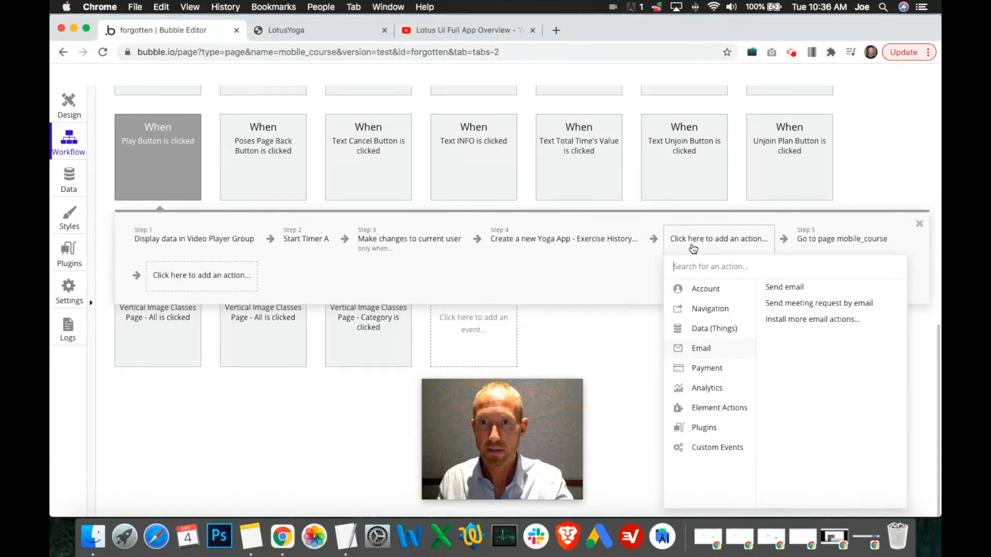
left_click(712, 328)
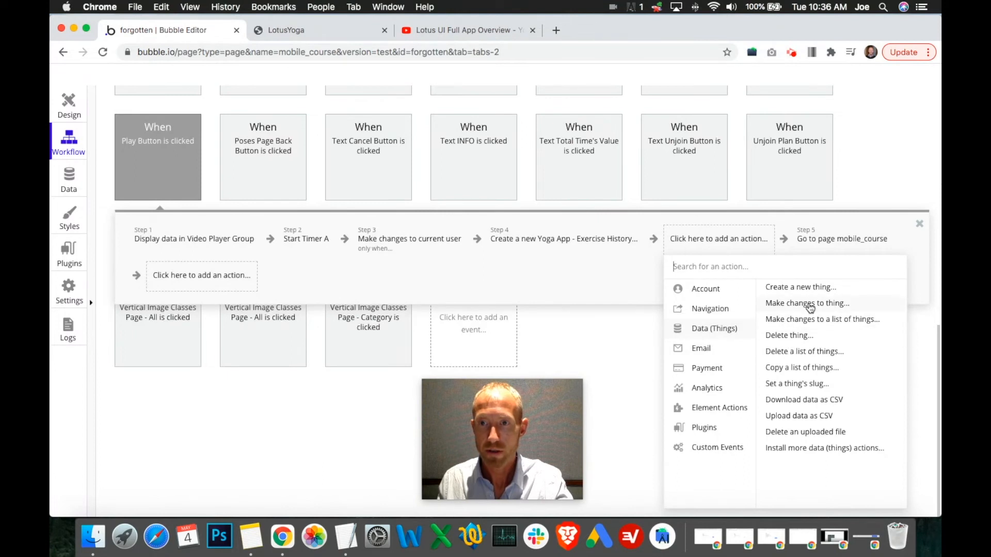
mouse_move(743, 294)
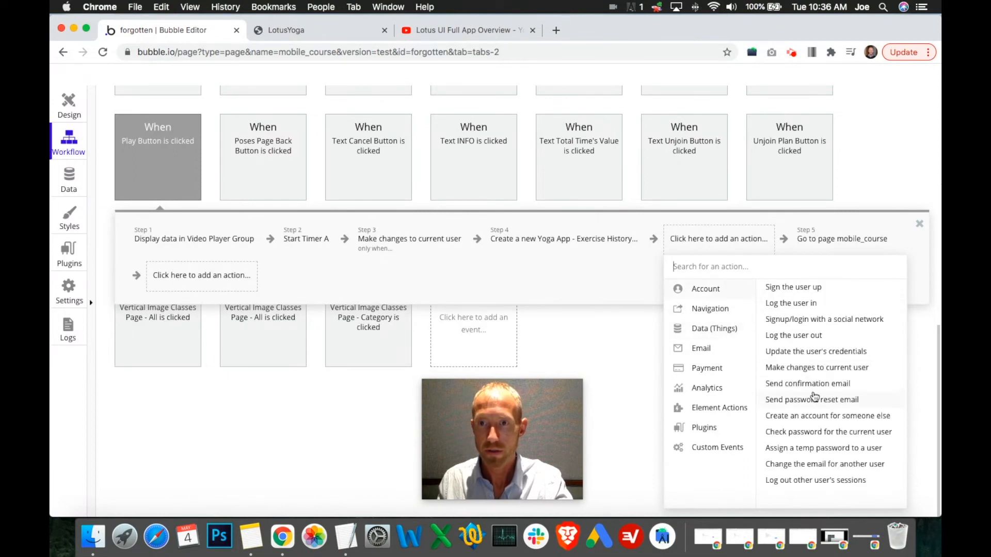
left_click(811, 369)
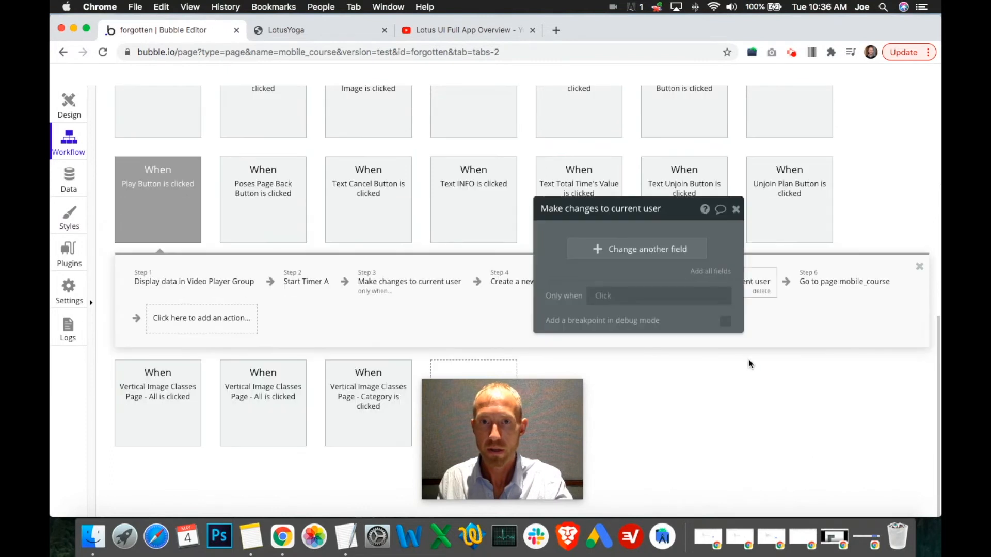
Set the new user change action to add the result of step 4, the created Exercise History record, to YogaExerciseHistory.
left_click(626, 251)
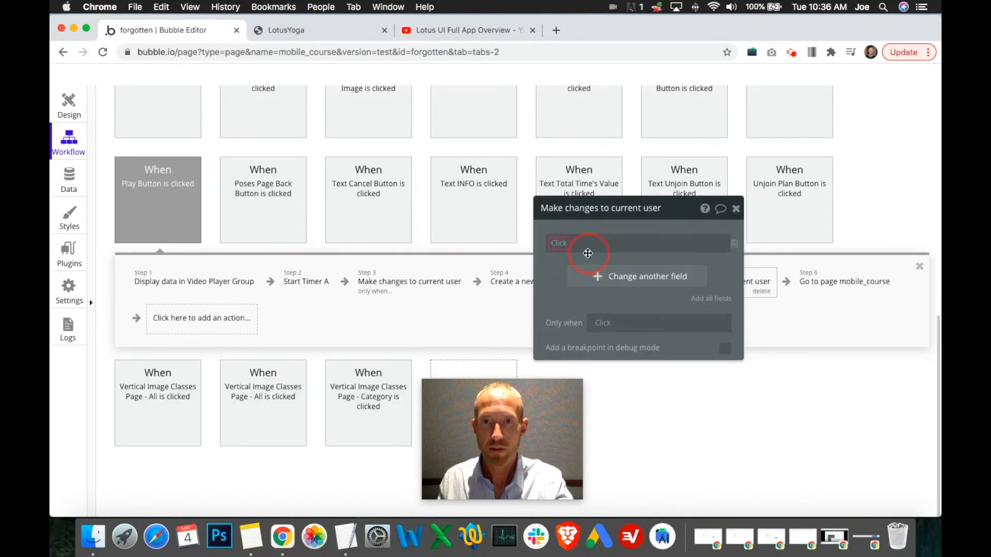
left_click(565, 251)
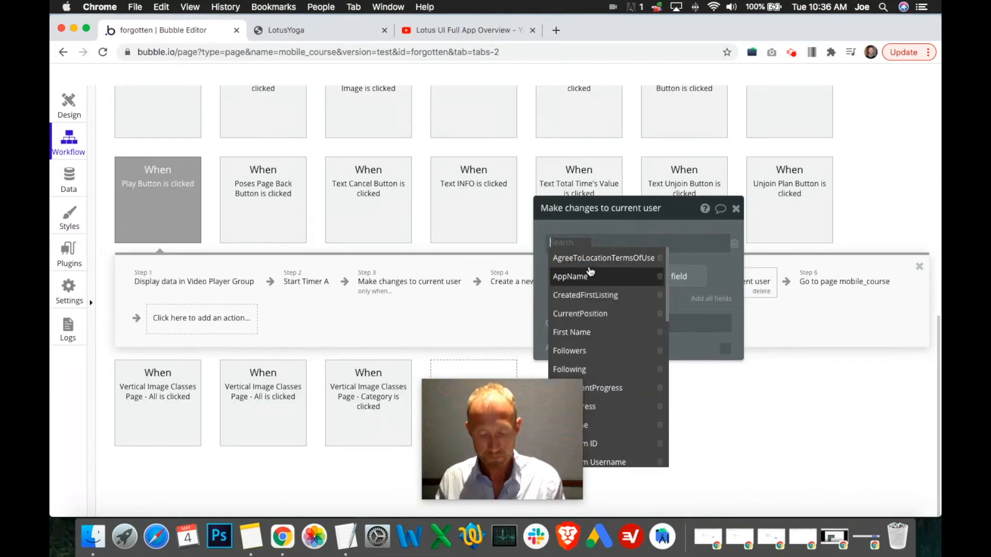
type("yog")
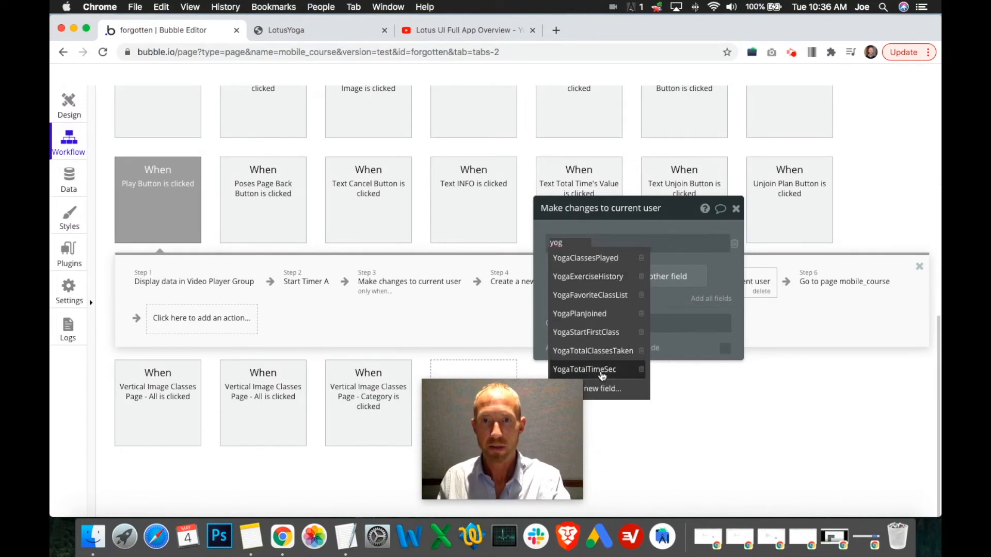
left_click(606, 277)
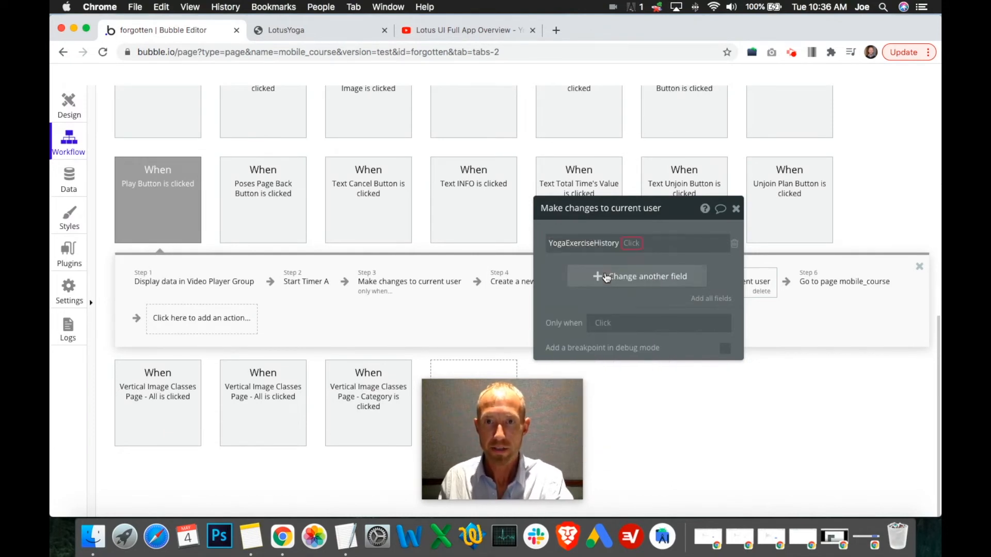
left_click(636, 244)
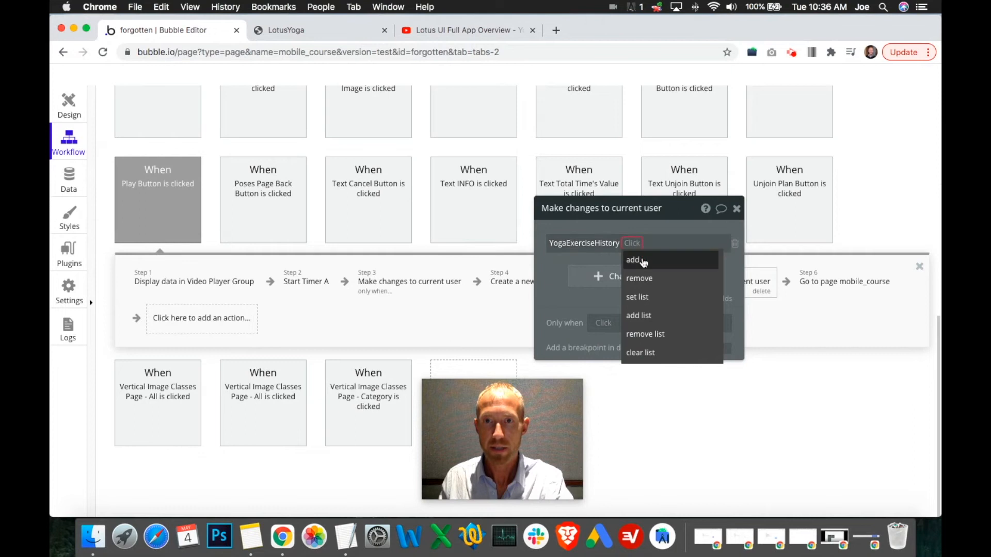
left_click(642, 261)
left_click_drag(686, 208, 872, 340)
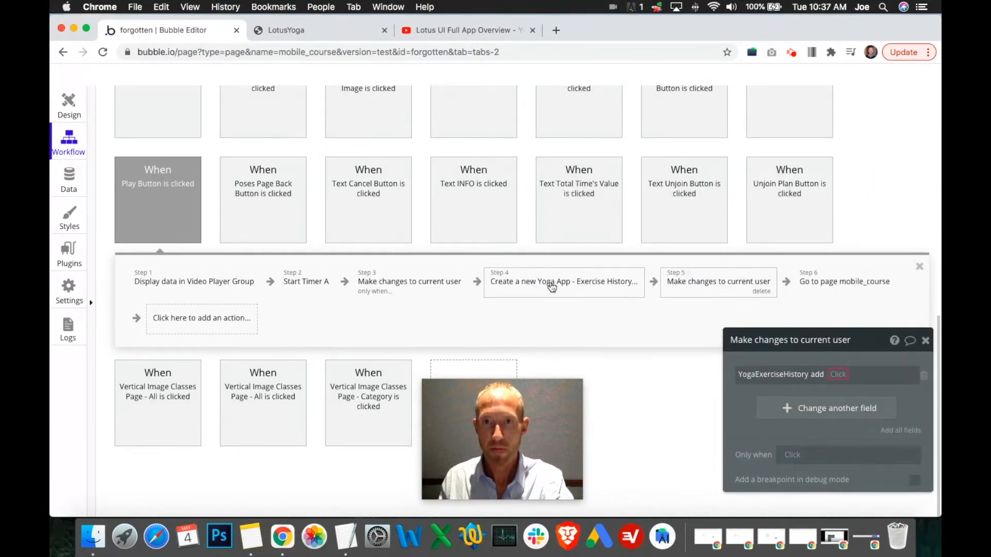
left_click(838, 374)
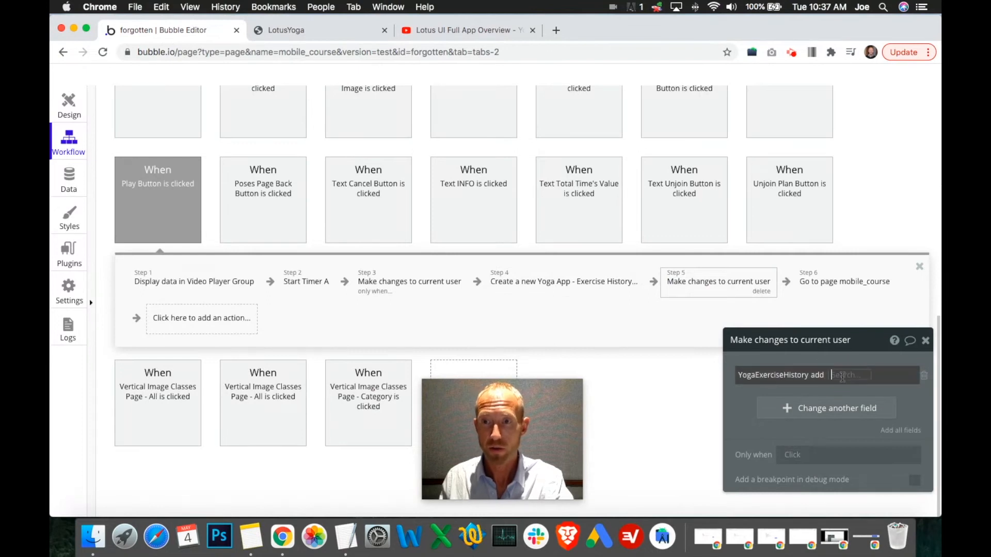
left_click(830, 409)
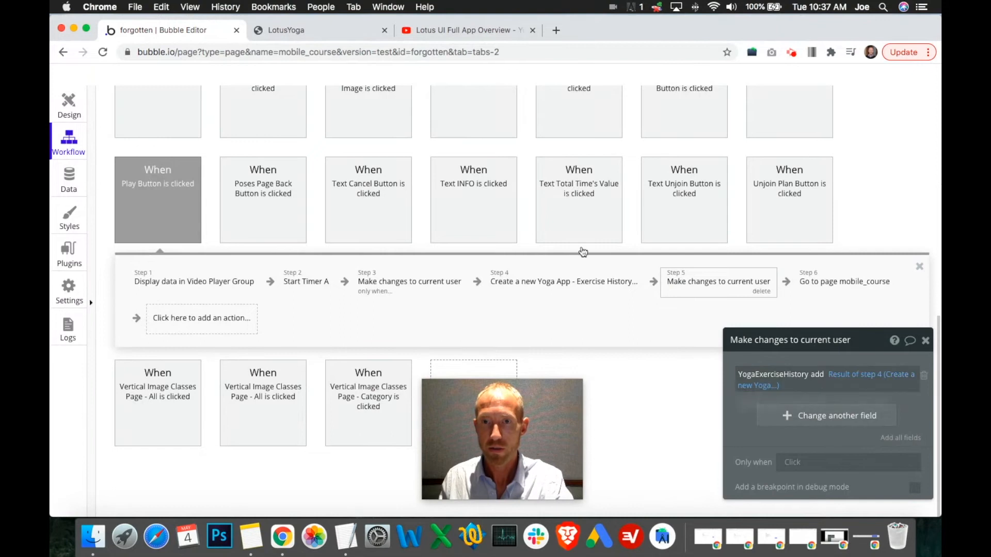
Review the fields of the Exercise History creation action and the YogaExerciseHistory entry in the user change action.
left_click(598, 281)
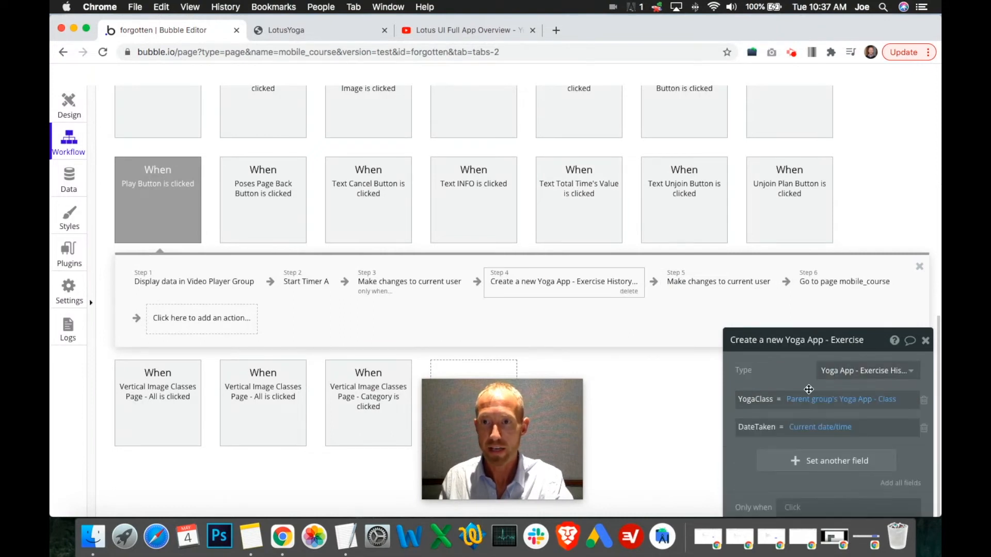
left_click(845, 346)
left_click(925, 341)
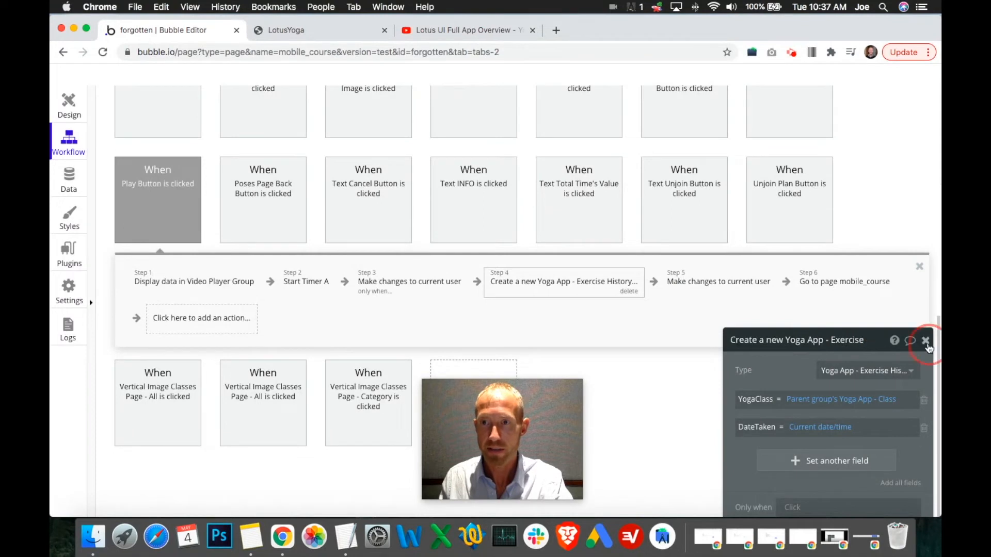
left_click(723, 288)
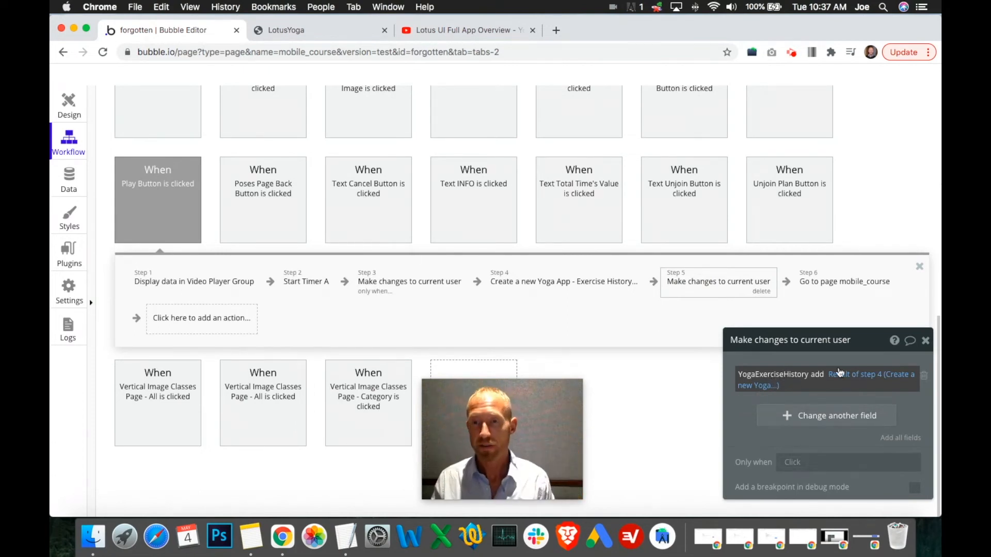
left_click(924, 339)
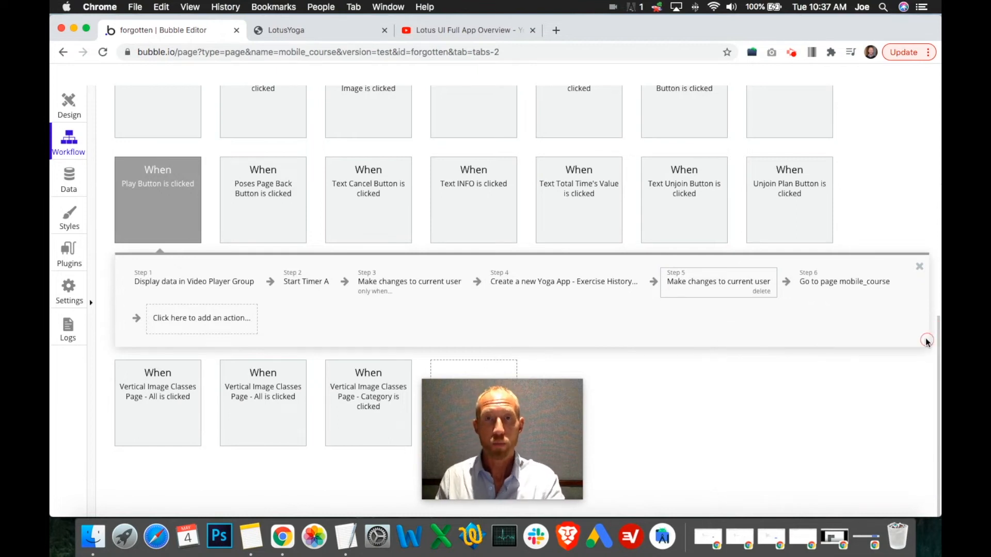
Close the Play Button workflow and set the Exercise History repeating group's data source to Current User's YogaExerciseHistory.
left_click(919, 267)
scroll(804, 242, "up", 2)
left_click(78, 113)
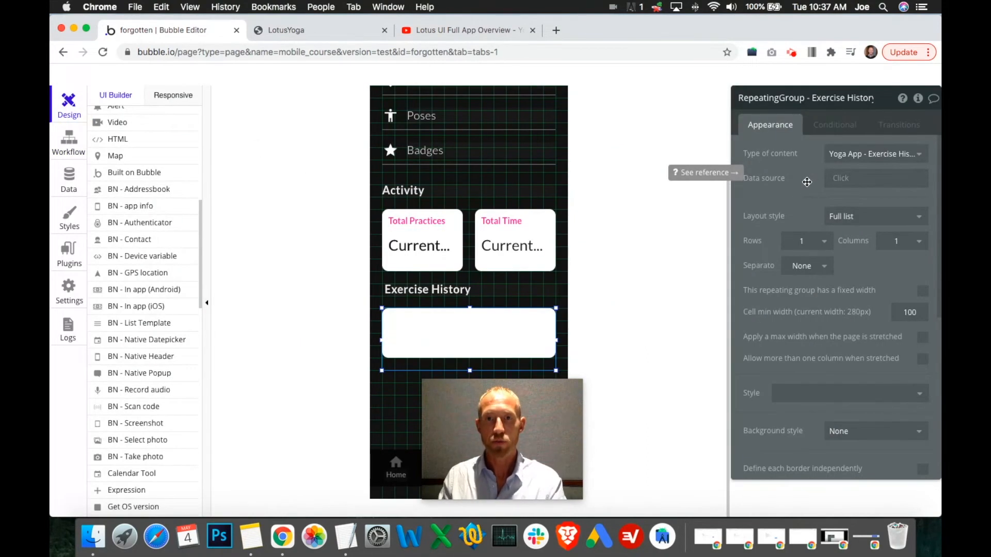
left_click(846, 184)
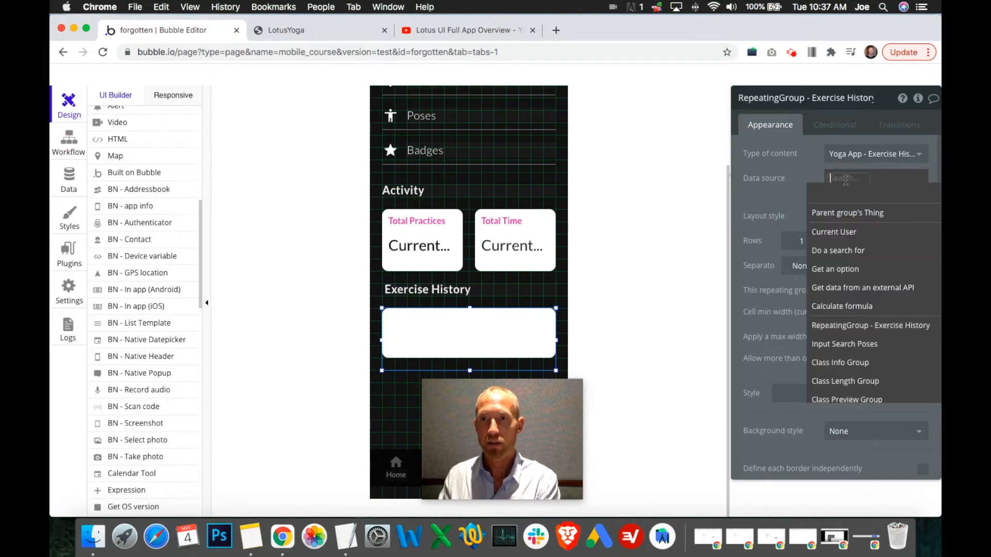
left_click(848, 235)
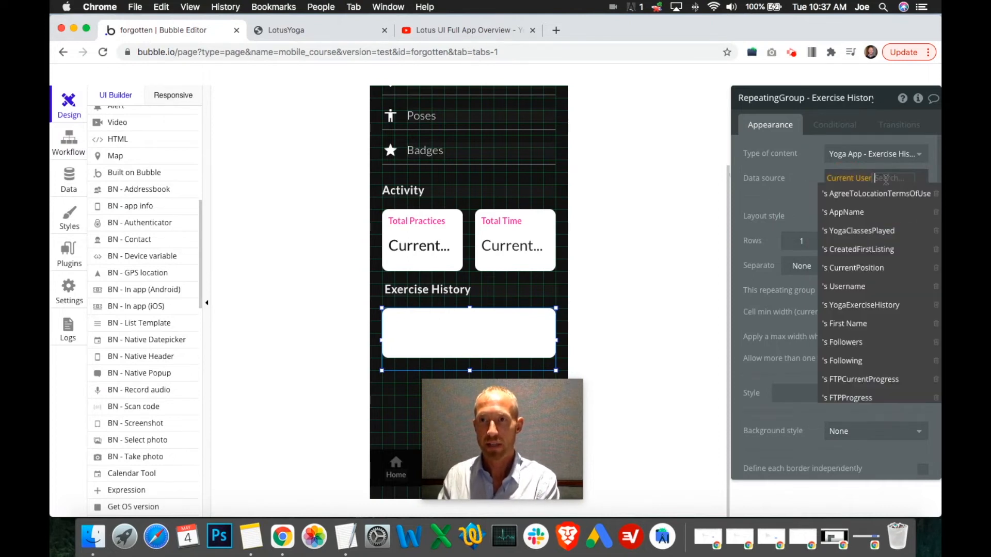
type("yog")
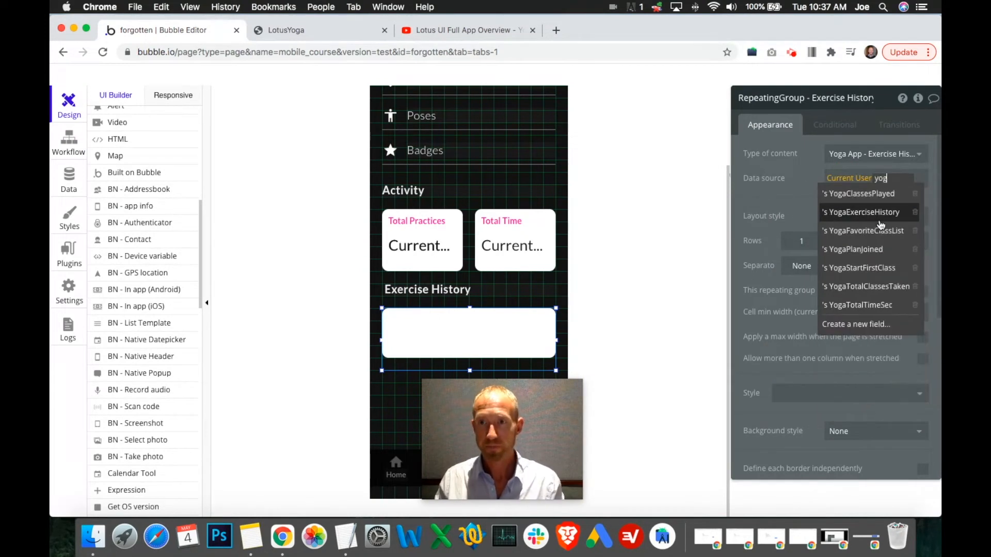
left_click(870, 214)
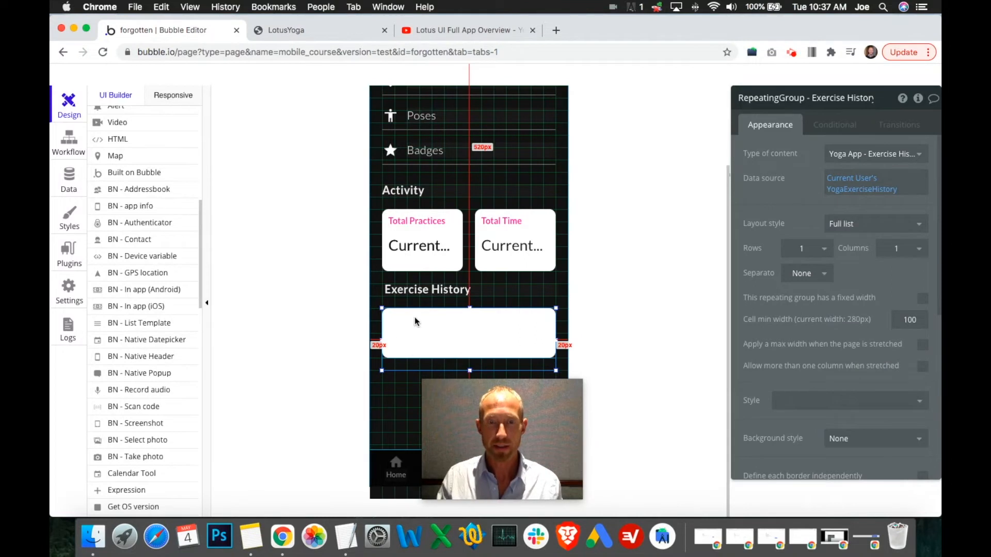
Deselect the Exercise History repeating group and reload the editor page.
left_click(621, 272)
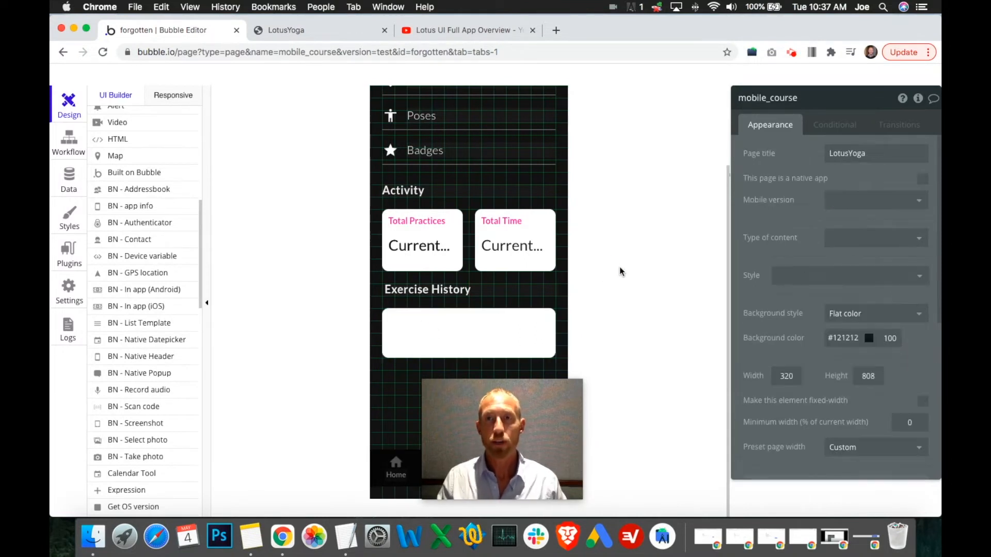
left_click(643, 259)
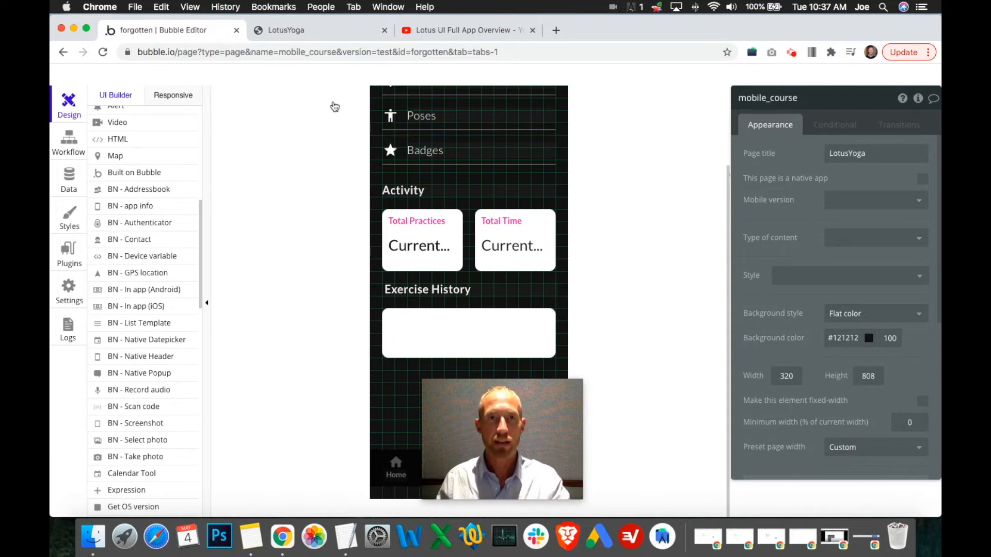
left_click(98, 54)
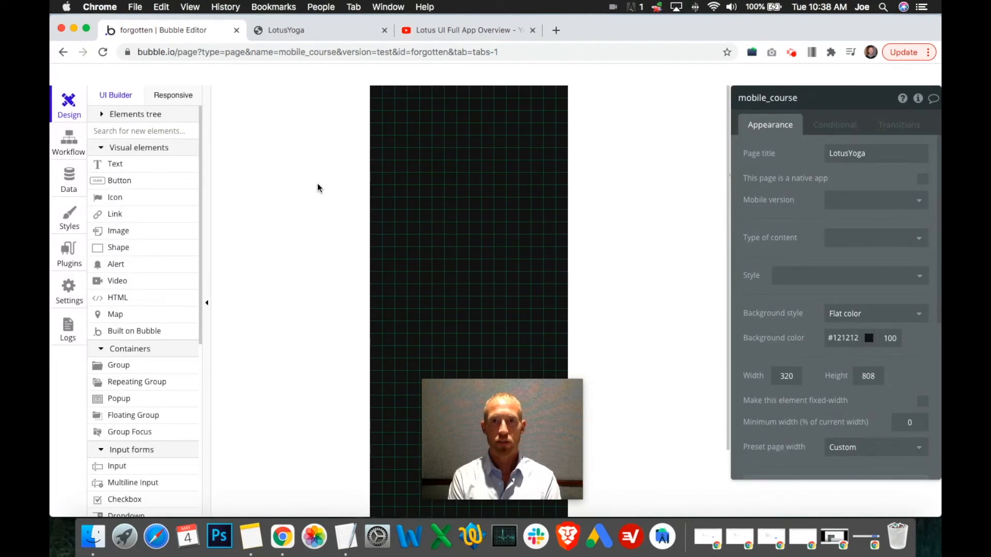
left_click_drag(546, 414, 711, 424)
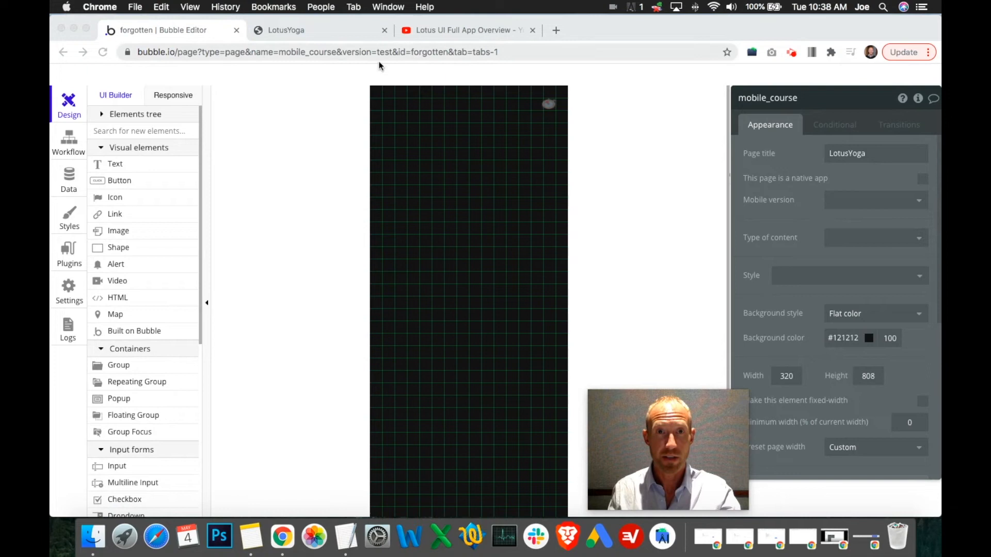
Copy the editor page's address, open a new browser tab and close the old editor tab.
left_click(464, 54)
key("super+c")
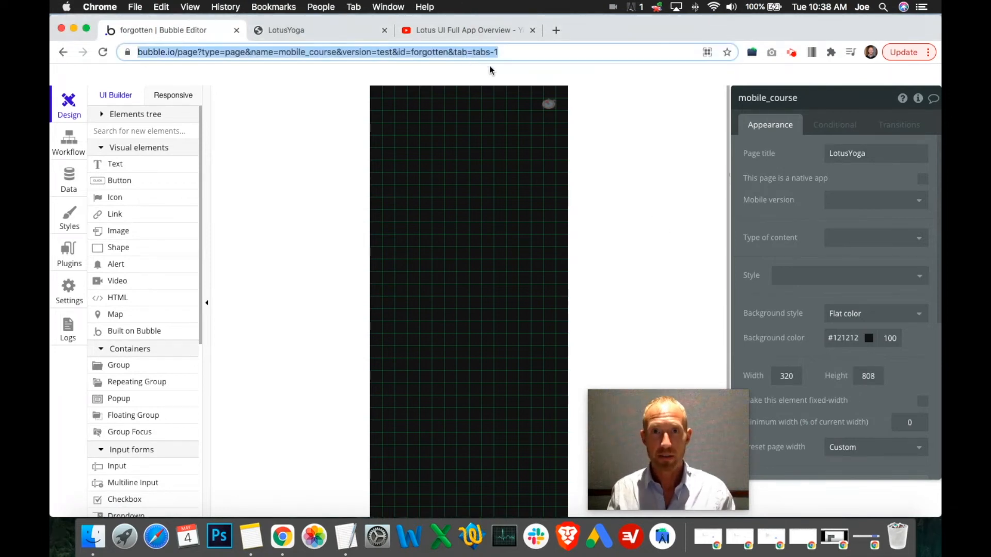
key("super+t")
key("super+v")
key("Return")
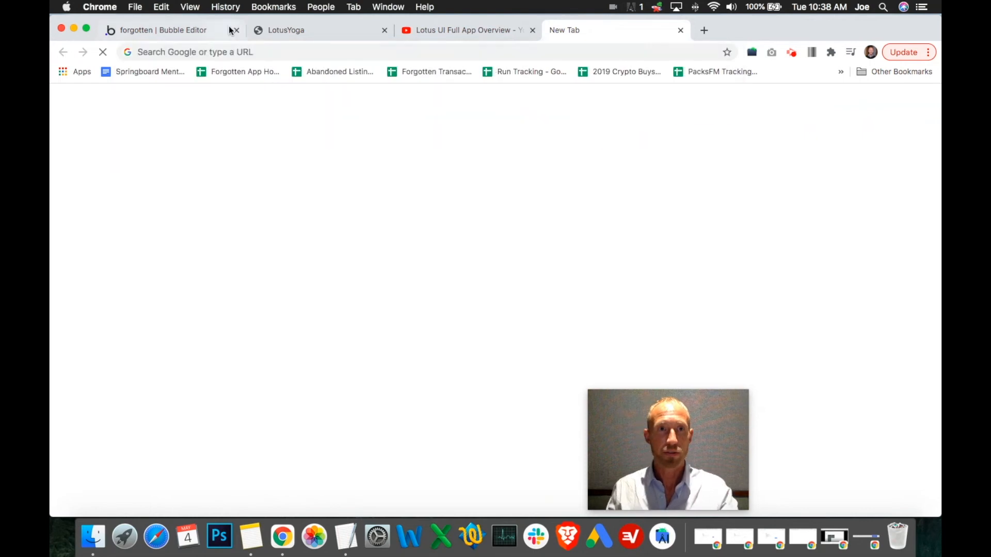
left_click(231, 30)
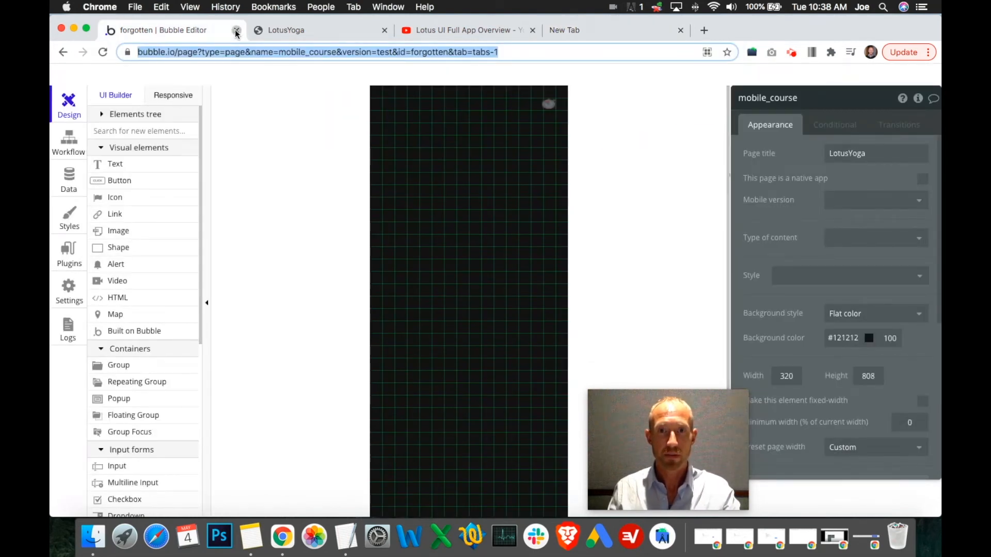
key("super+w")
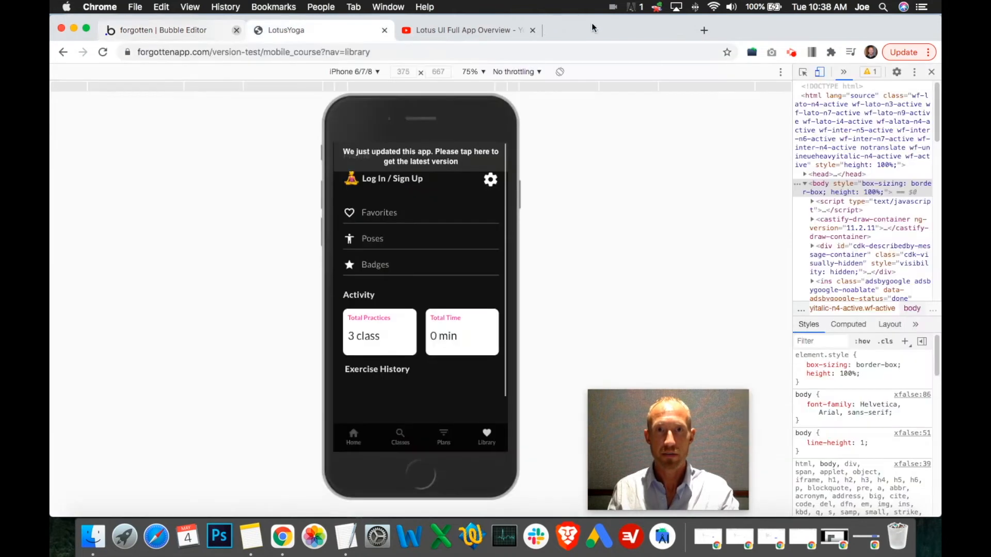
Load the mobile_course editor address in the new tab and move that tab to the first position.
left_click(422, 31)
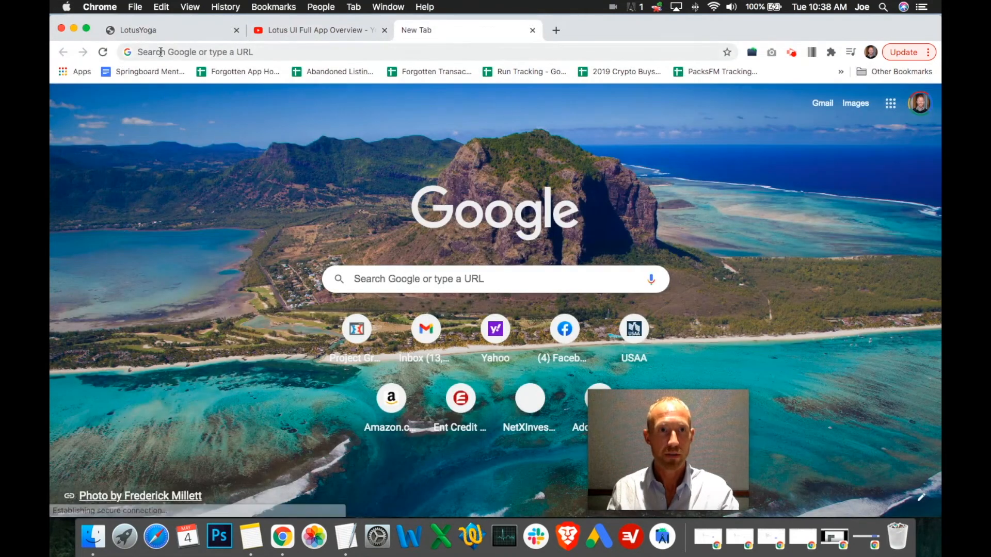
left_click(160, 52)
type("bubble.io/page?type=page&name=mobile_course&version=test&id=forgotten&tab=tabs-1")
key("Return")
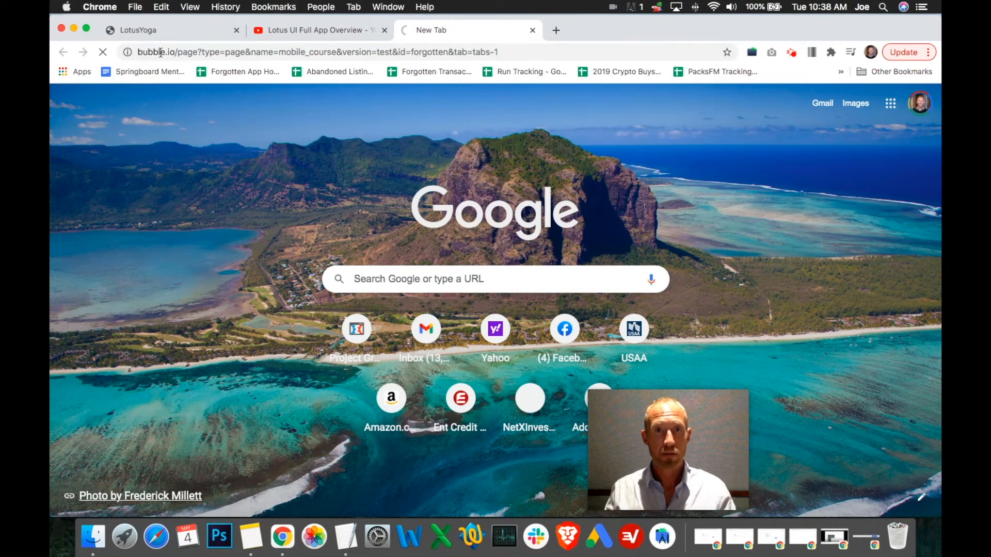
left_click(313, 32)
left_click_drag(452, 32, 191, 41)
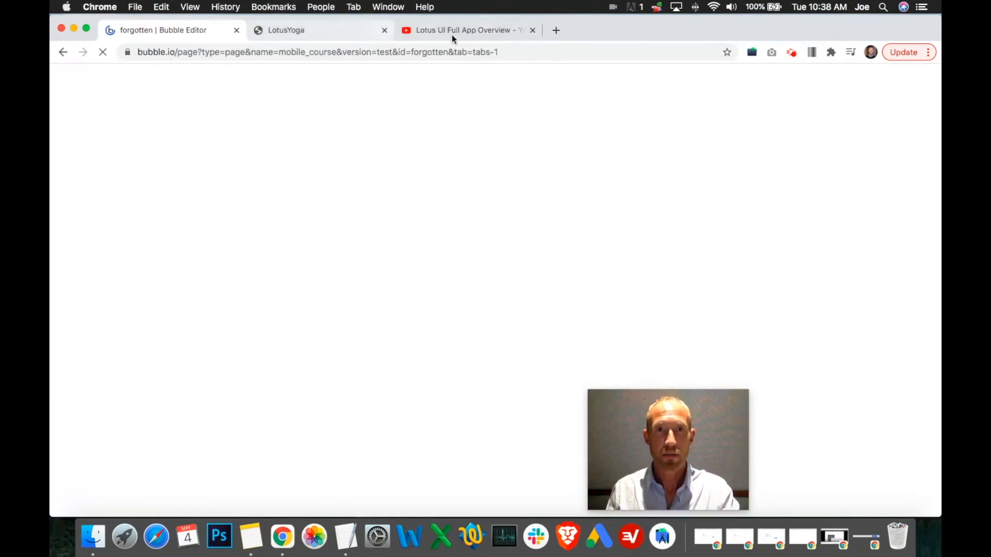
Switch to the LotusYoga preview and refresh its Library page to the latest app version.
left_click(452, 35)
left_click(327, 34)
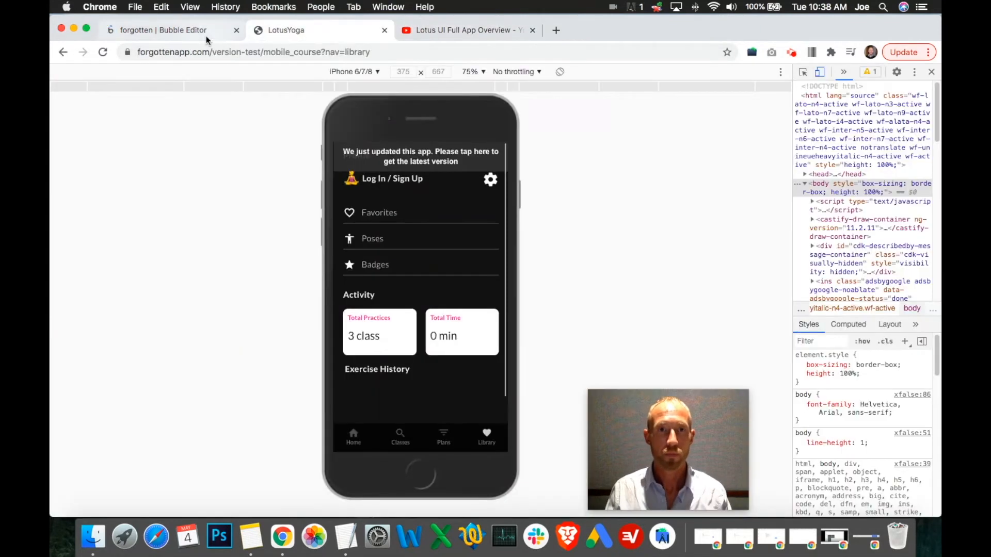
left_click(209, 37)
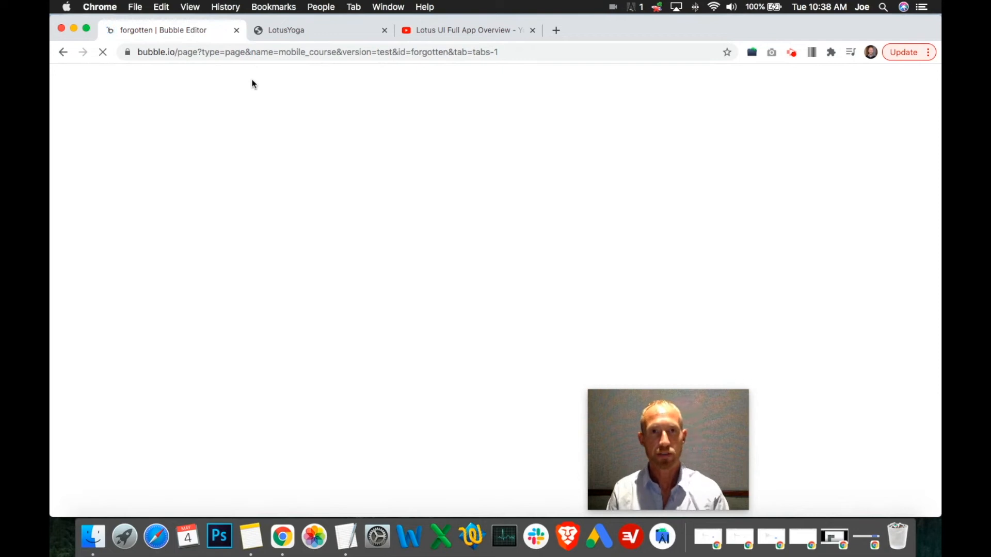
left_click(393, 36)
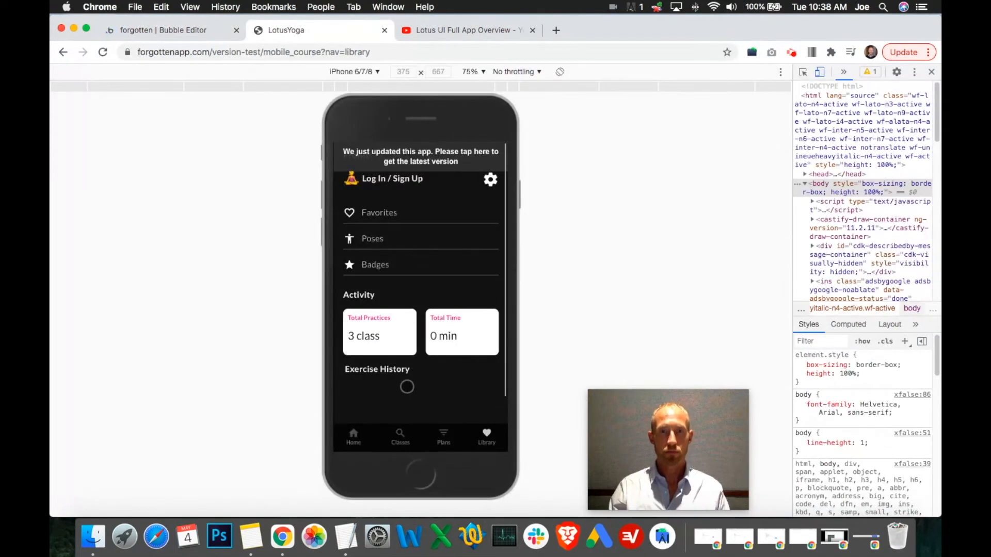
scroll(423, 335, "down", 3)
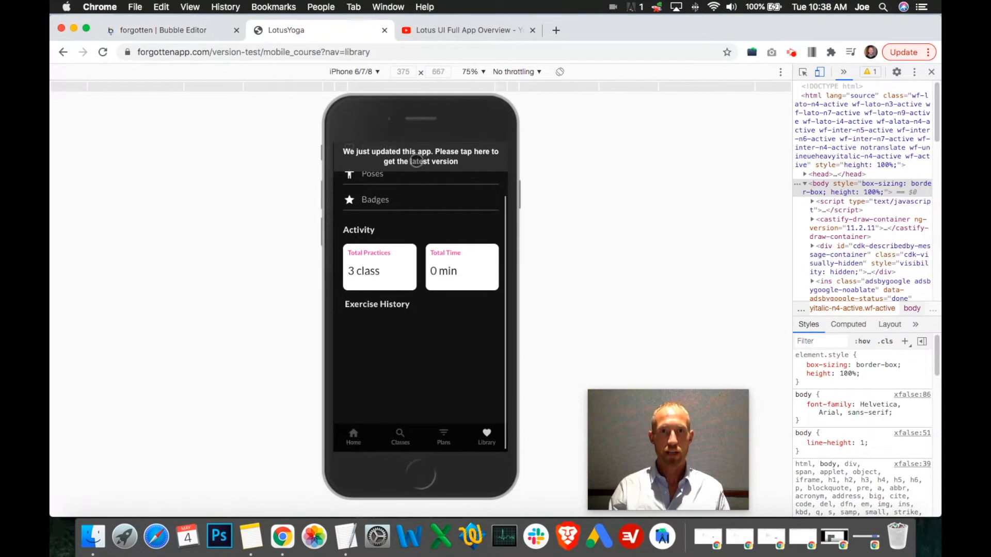
left_click(416, 158)
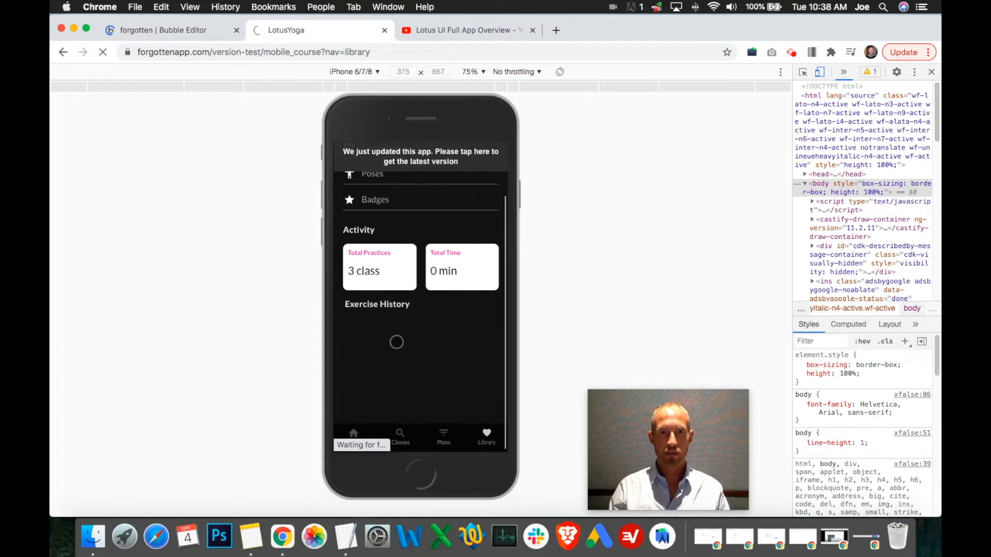
Return to the Bubble editor's design view of the mobile_course page.
left_click(158, 28)
left_click_drag(631, 401, 779, 400)
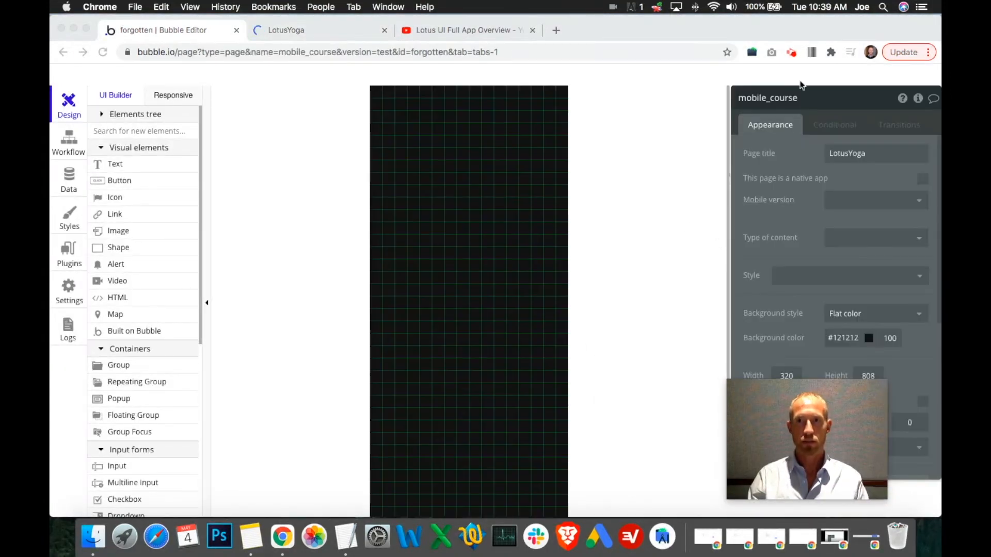
left_click(666, 192)
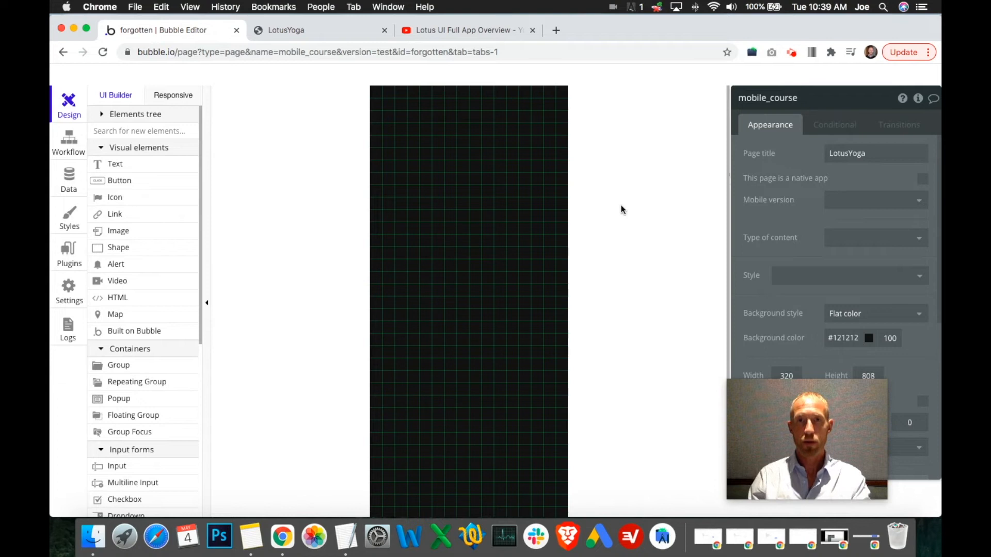
Open the elements tree, show the Library group on the canvas with its child elements, and select the Exercise History card.
left_click(103, 115)
left_click(103, 116)
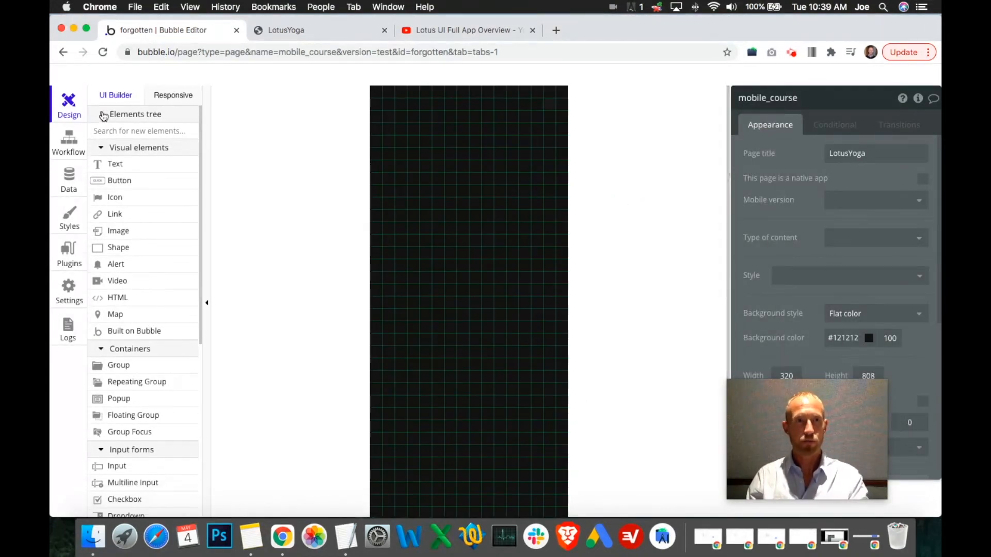
left_click(102, 115)
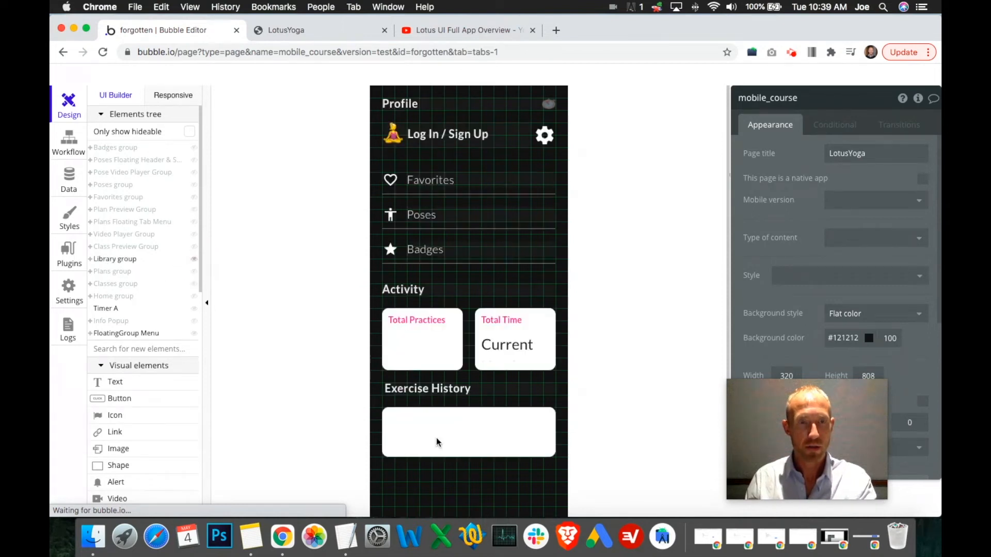
left_click(195, 259)
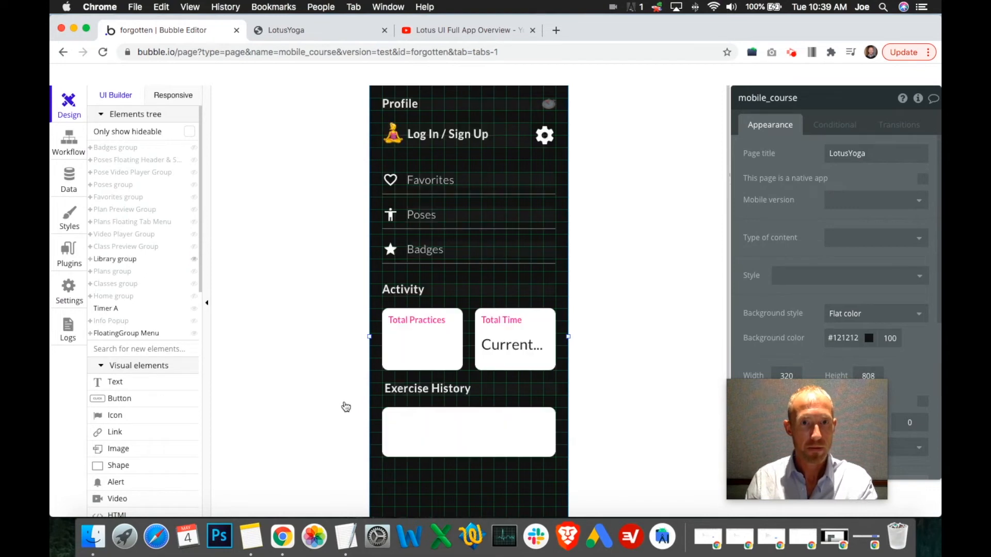
left_click(408, 422)
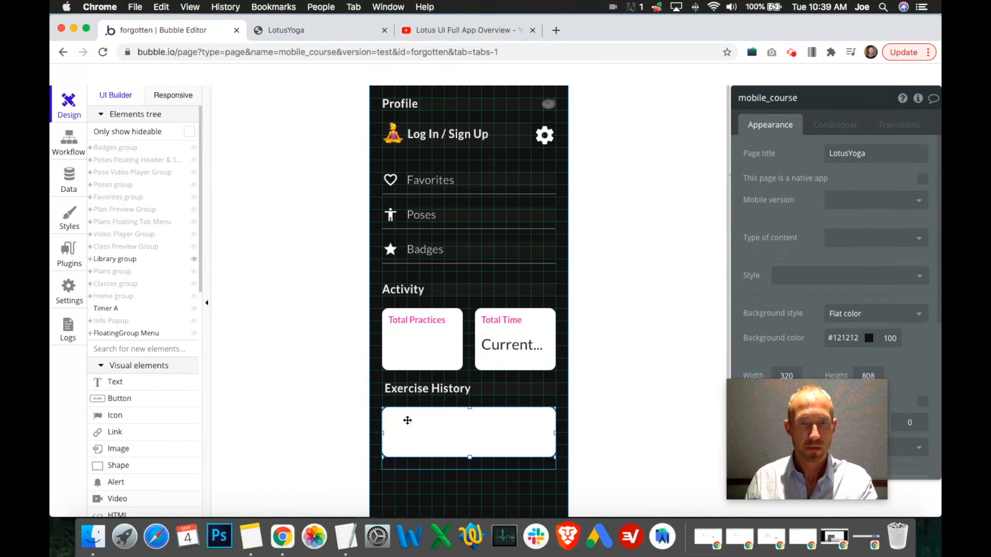
left_click(92, 261)
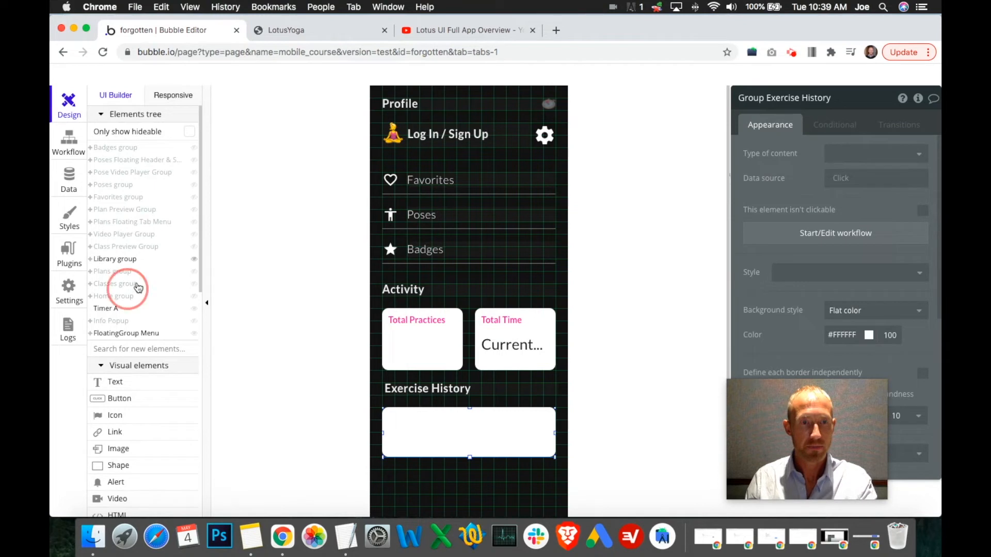
Draw an image element about 52 by 46 px inside the white Exercise History card.
scroll(151, 311, "down", 6)
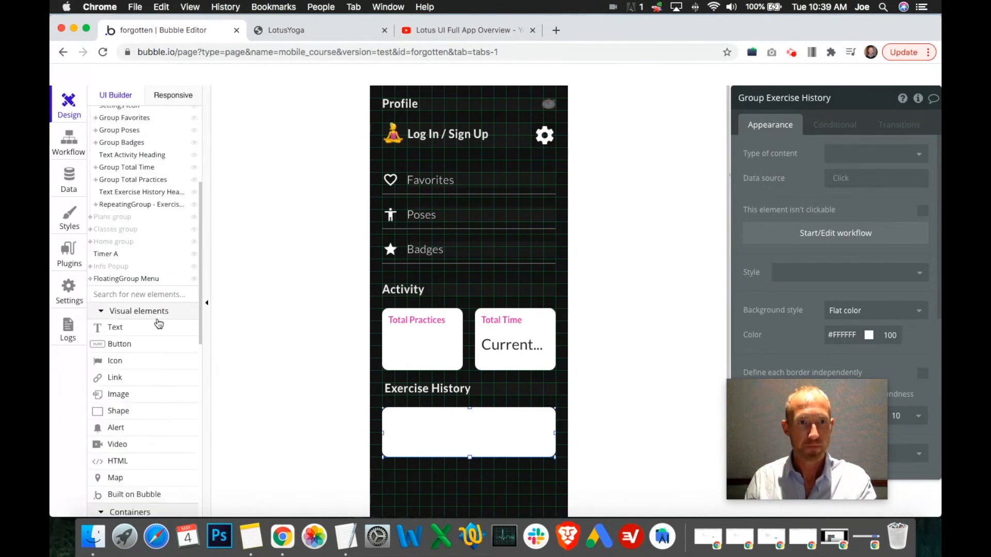
left_click(122, 299)
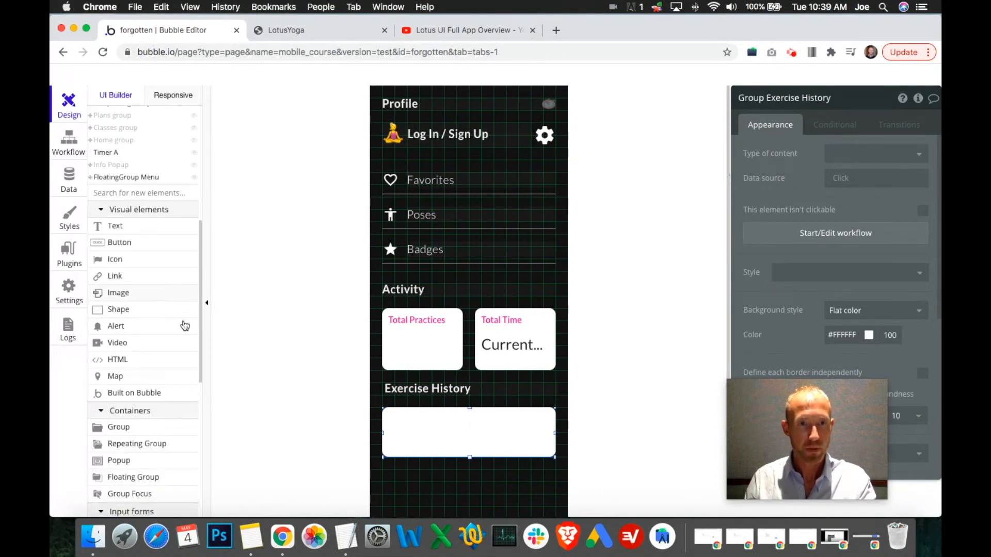
left_click_drag(392, 416, 427, 445)
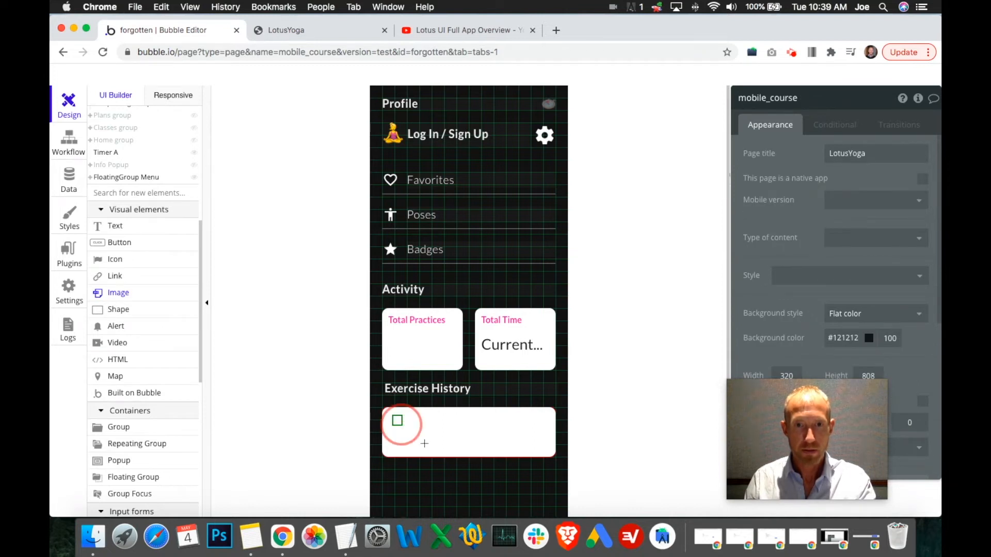
left_click(425, 444)
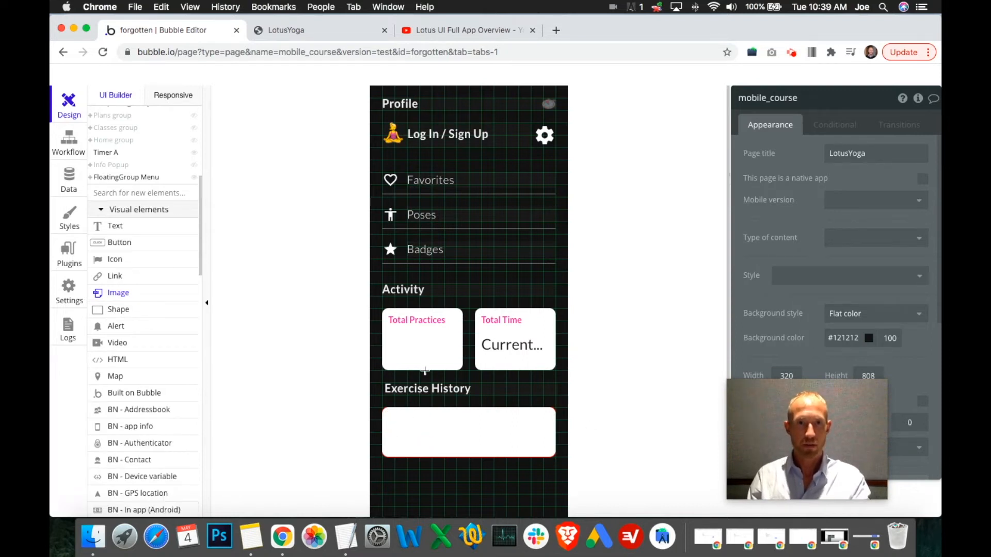
left_click_drag(778, 412, 624, 410)
Select the new image nested under Group Exercise History in the elements tree and rename it Image Exercise History.
scroll(147, 281, "up", 10)
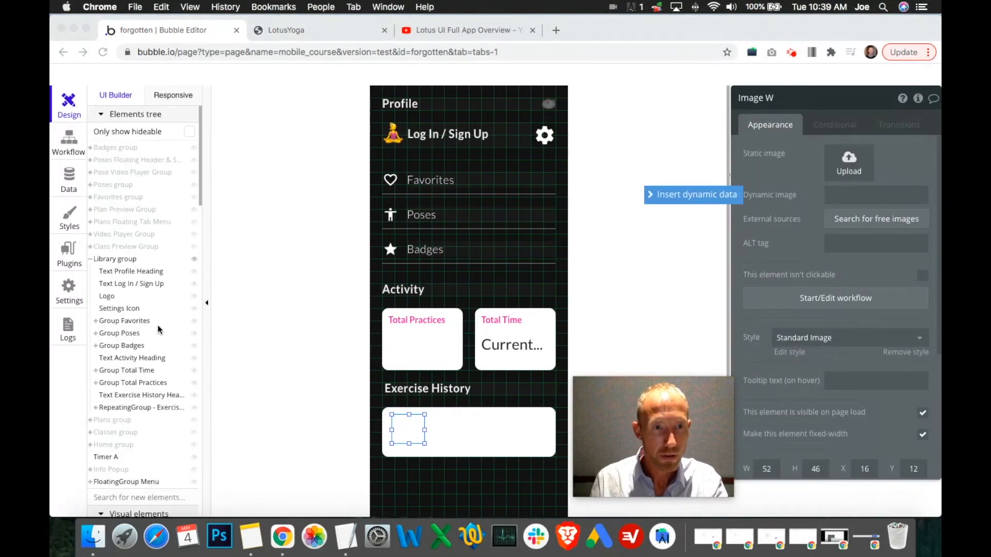
scroll(157, 338, "down", 3)
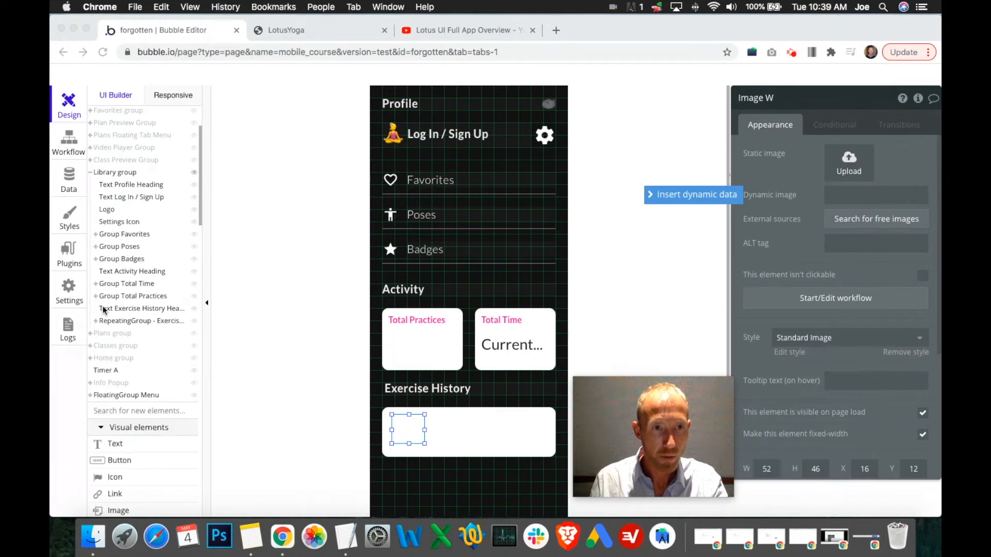
left_click(97, 323)
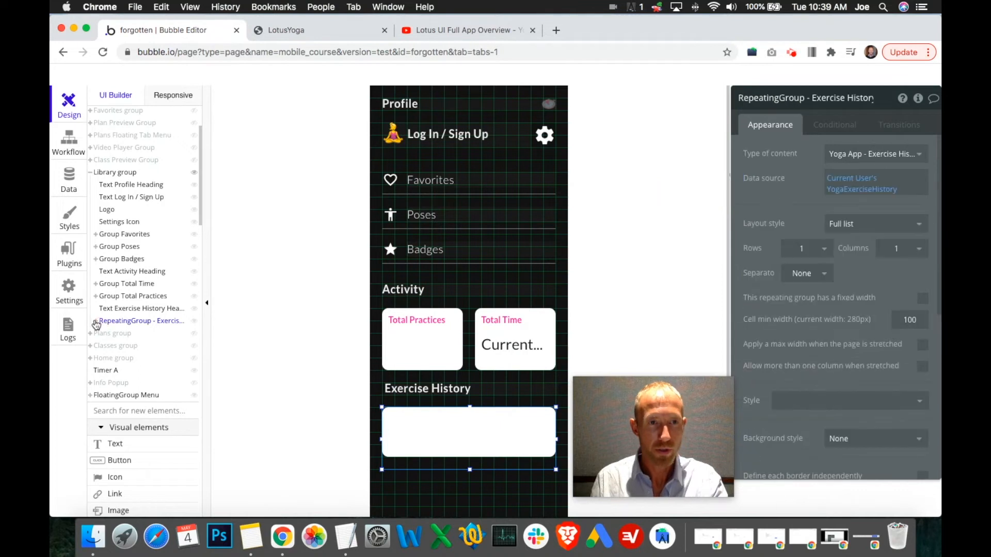
left_click(96, 322)
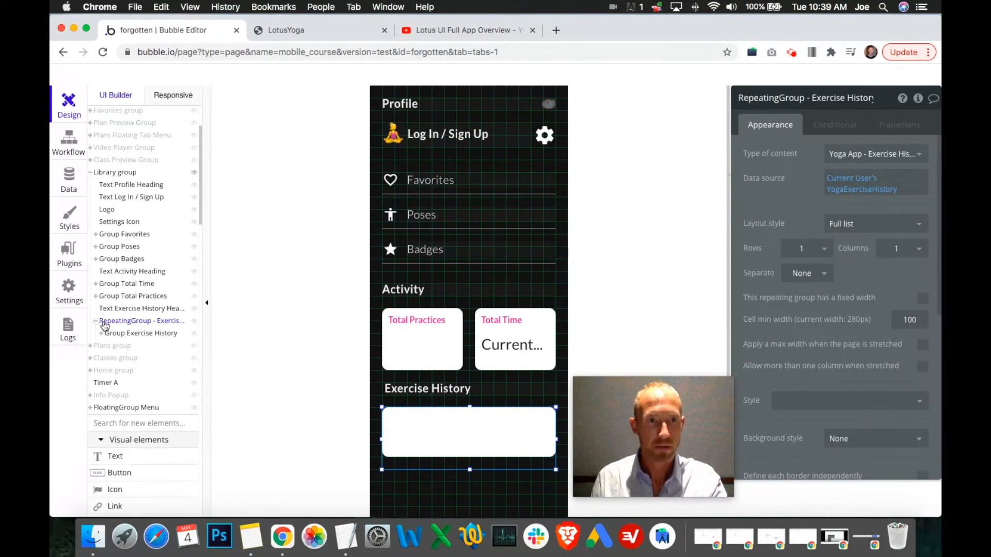
left_click(101, 334)
left_click(123, 344)
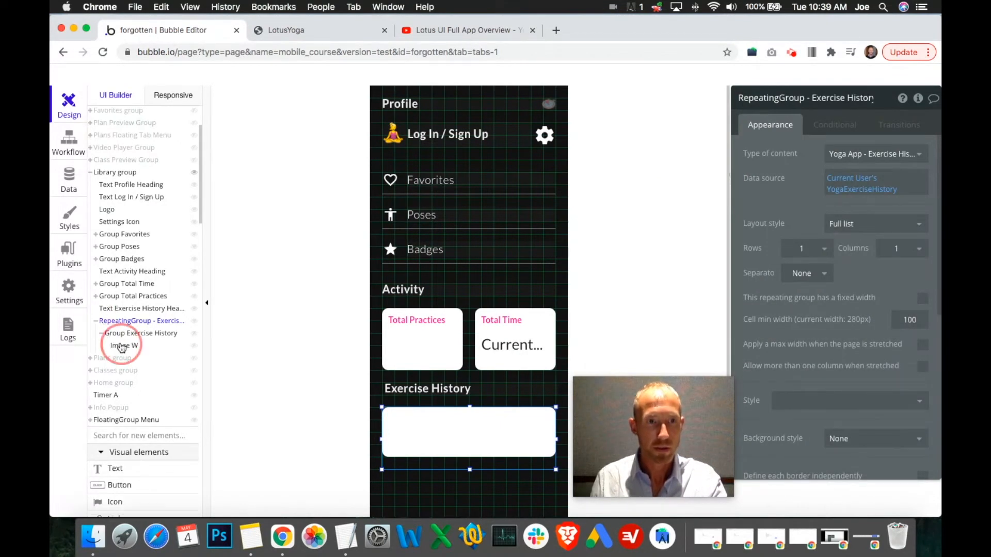
double_click(771, 97)
type("Exercise Histro")
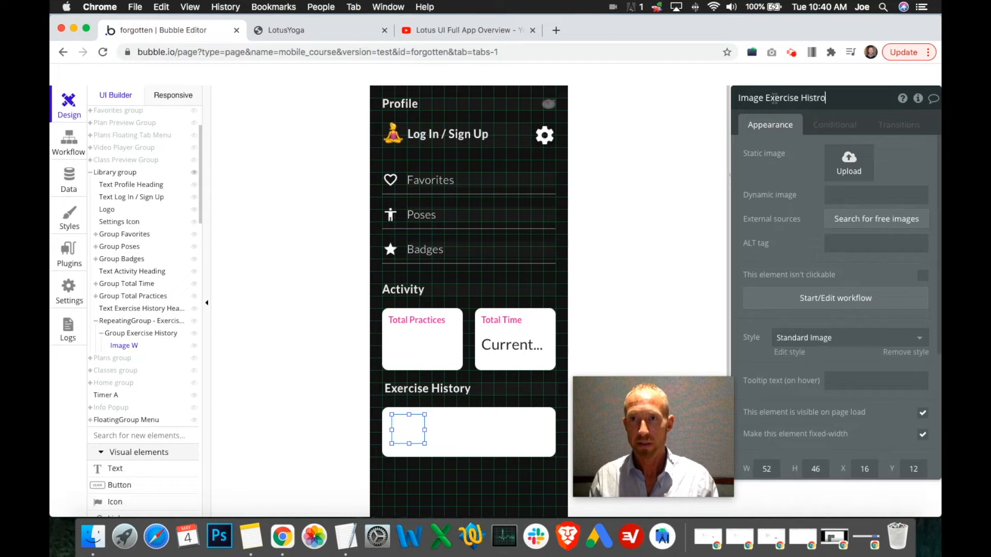
key("BackSpace")
key("BackSpace")
type("ory")
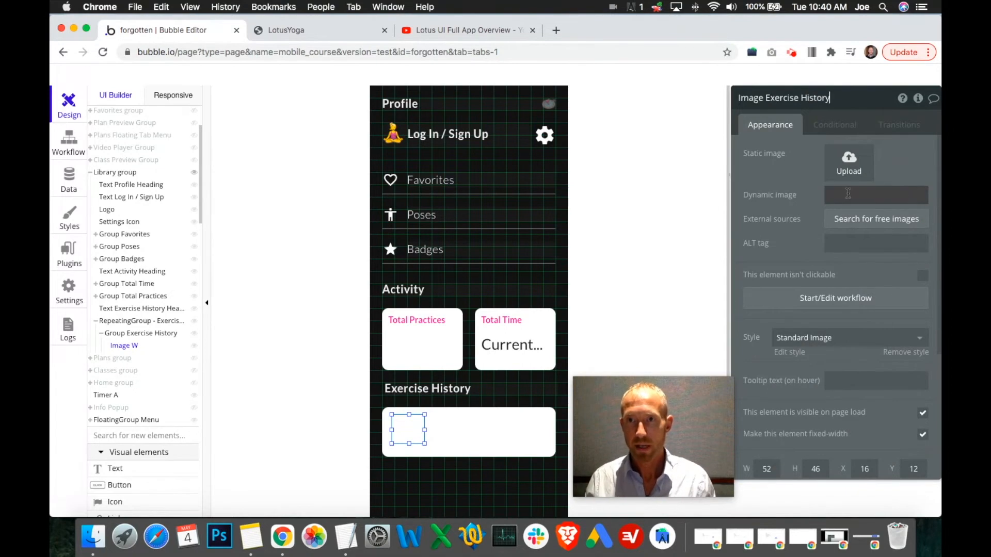
Set the Exercise History image's width and height to 60 px each.
left_click_drag(658, 394, 641, 336)
scroll(789, 377, "down", 3)
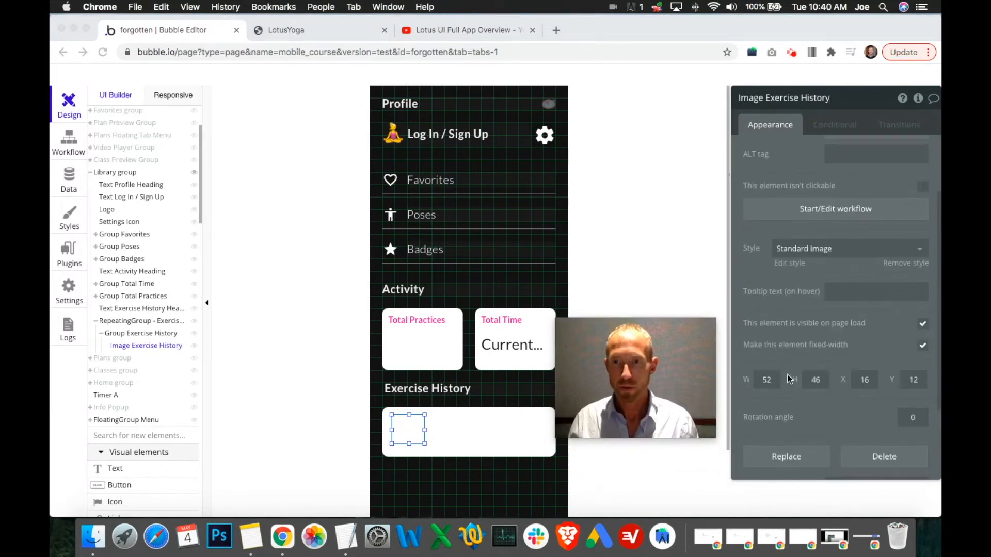
scroll(787, 374, "down", 2)
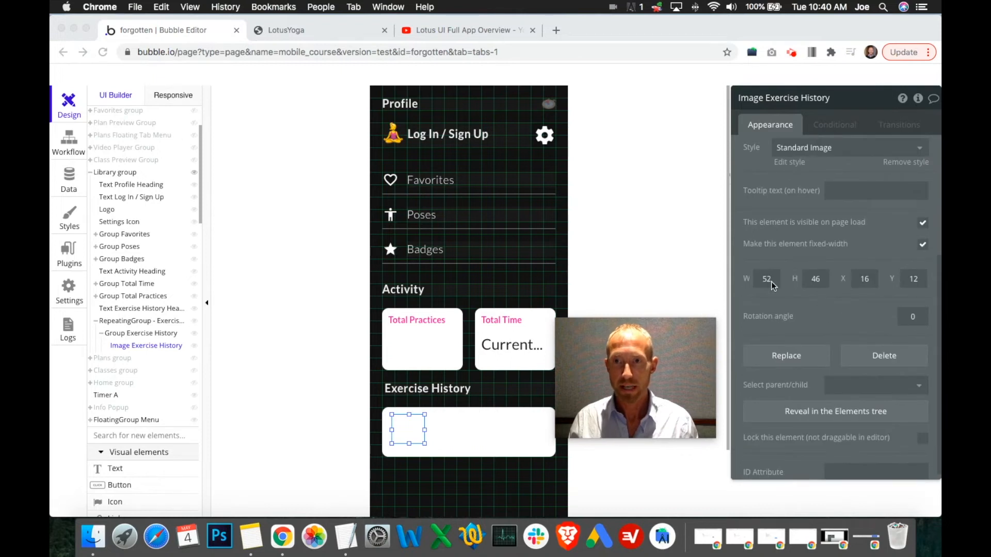
left_click(770, 281)
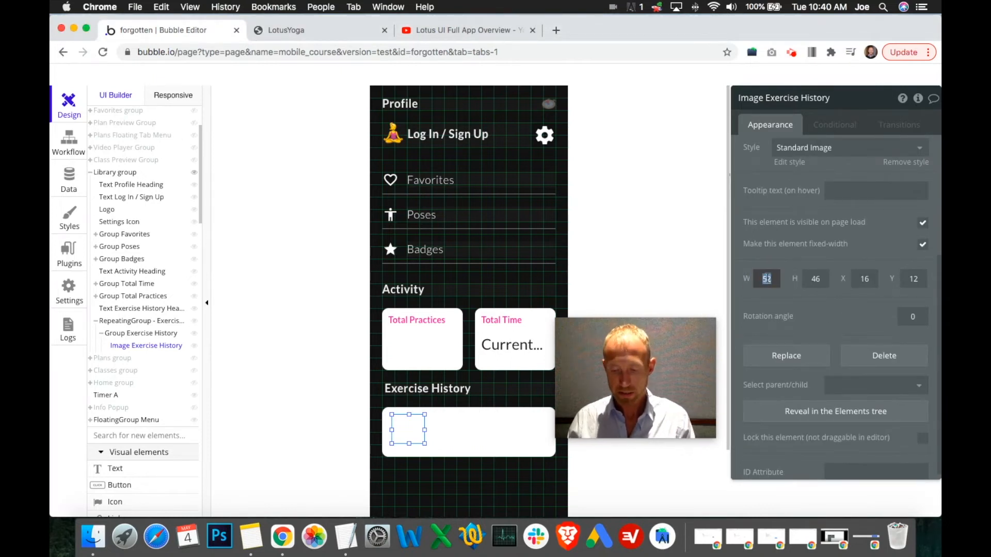
type("60")
left_click(822, 278)
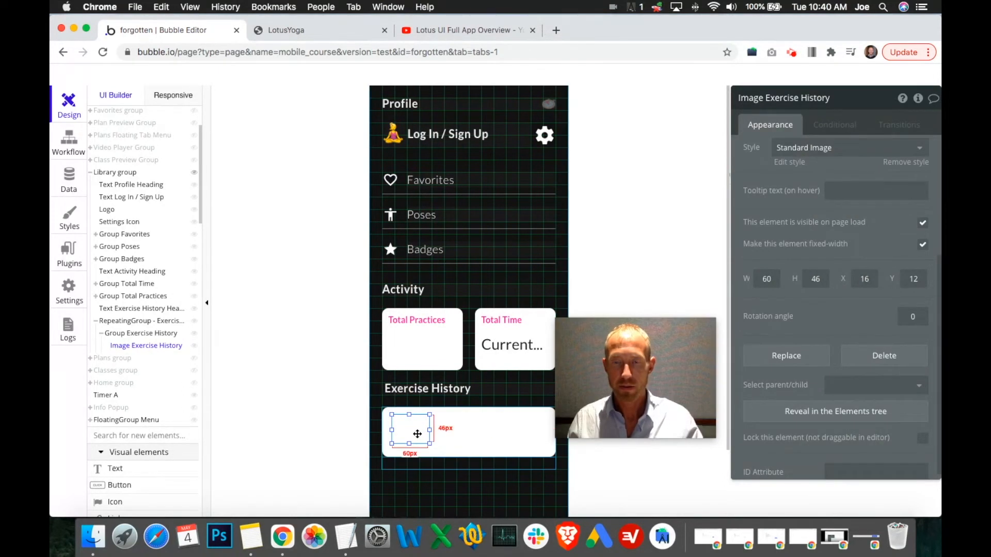
type("60")
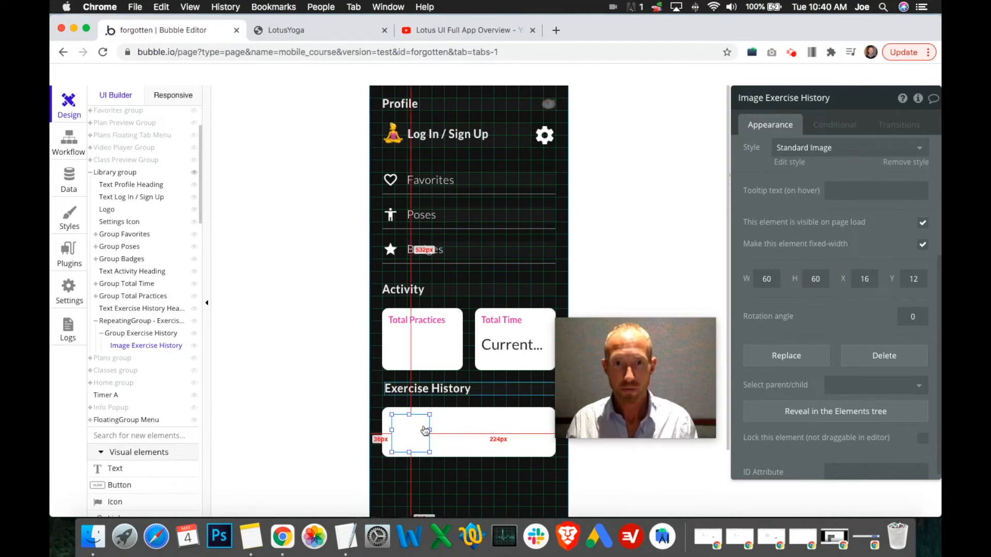
Center the image vertically within the Exercise History card and set its X position to 10.
right_click(409, 434)
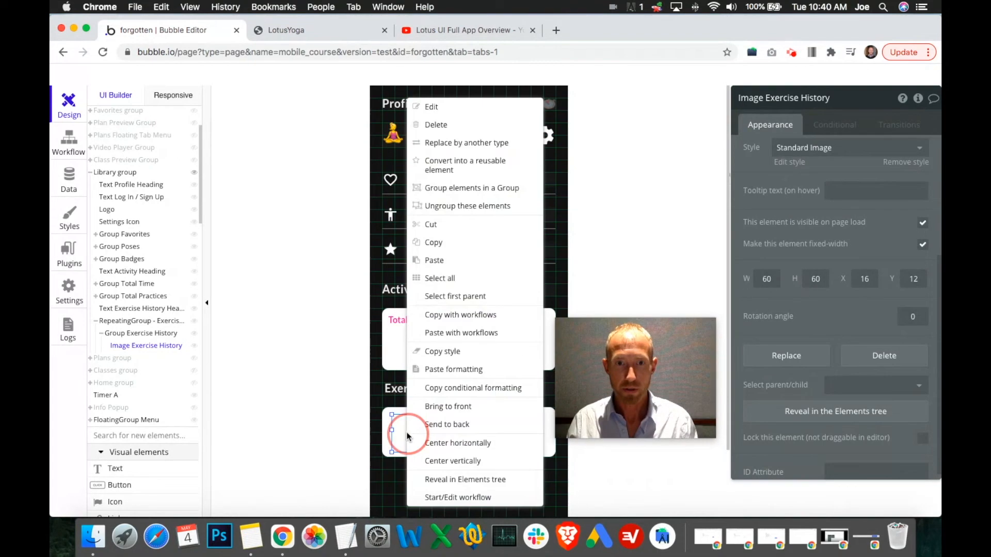
left_click(456, 462)
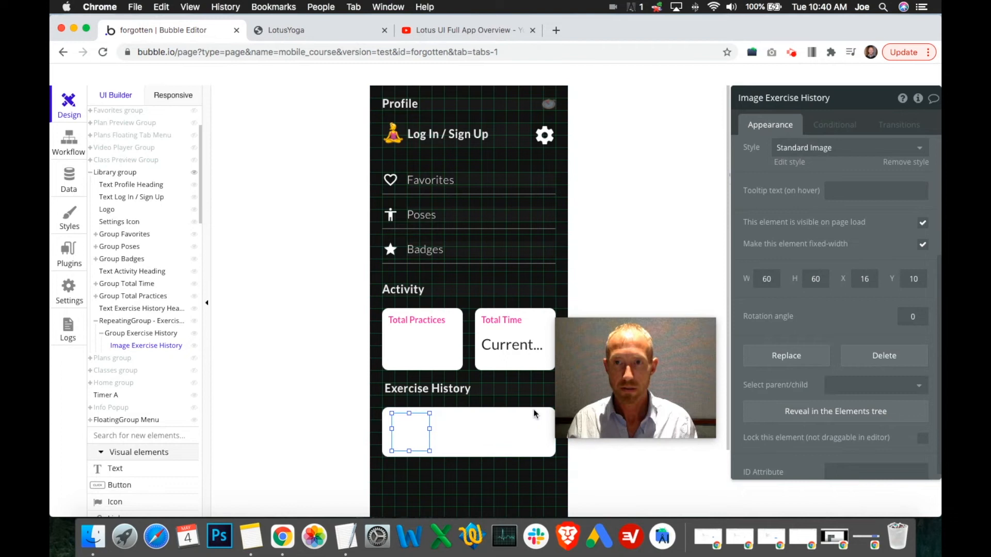
double_click(864, 278)
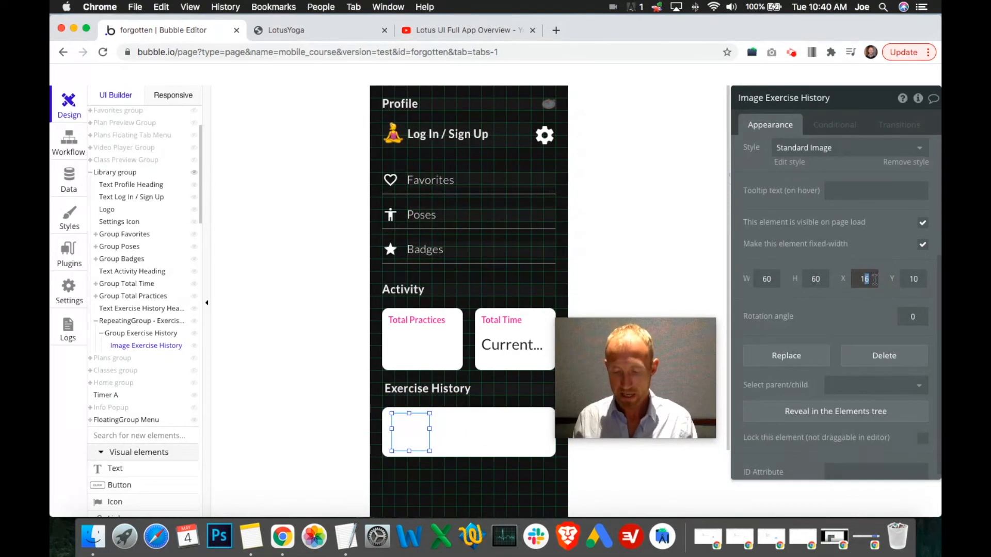
type("10")
left_click(844, 304)
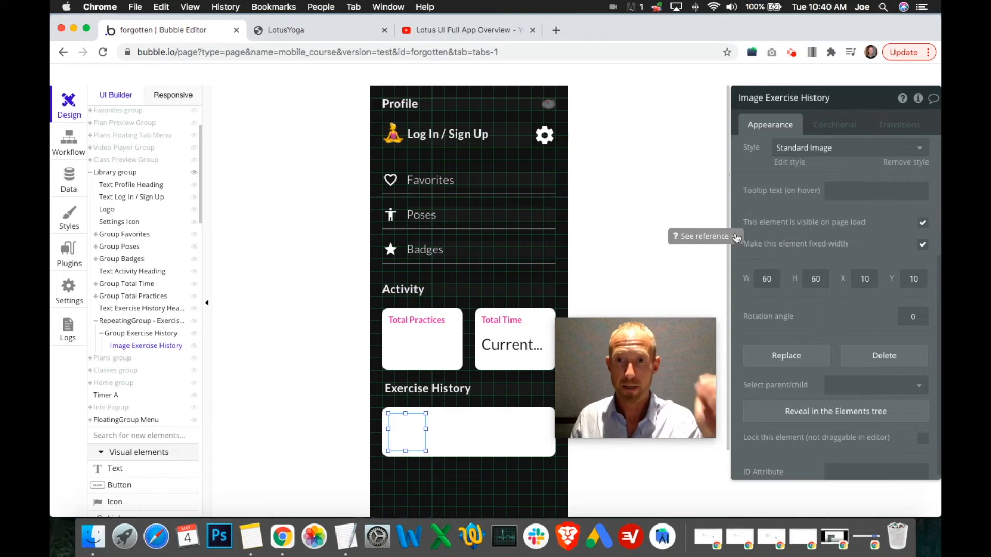
left_click_drag(628, 392, 655, 460)
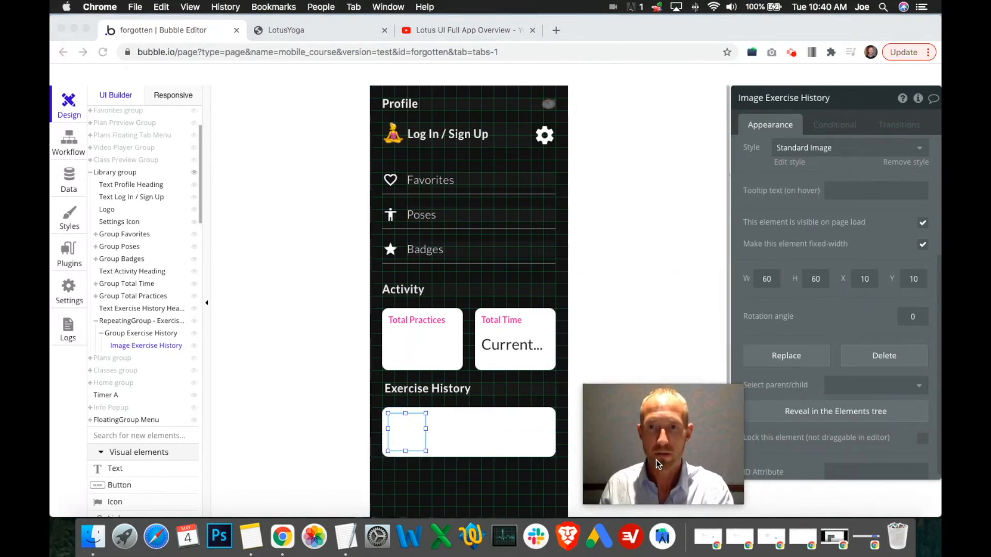
Check the Exercise History thumbnails in the YouTube reference video, return to the Bubble editor, and give the image no style and a roundness of 10.
left_click(430, 32)
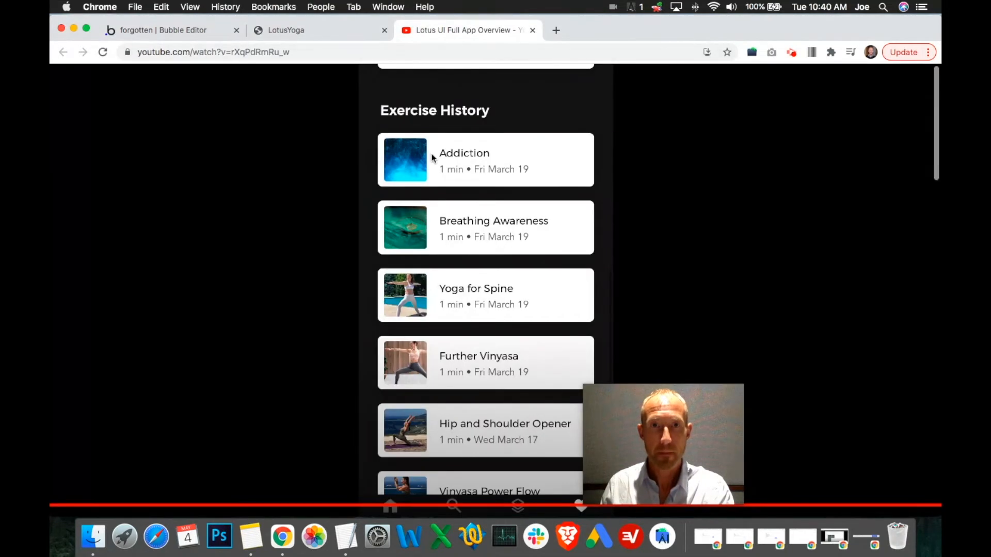
left_click(190, 31)
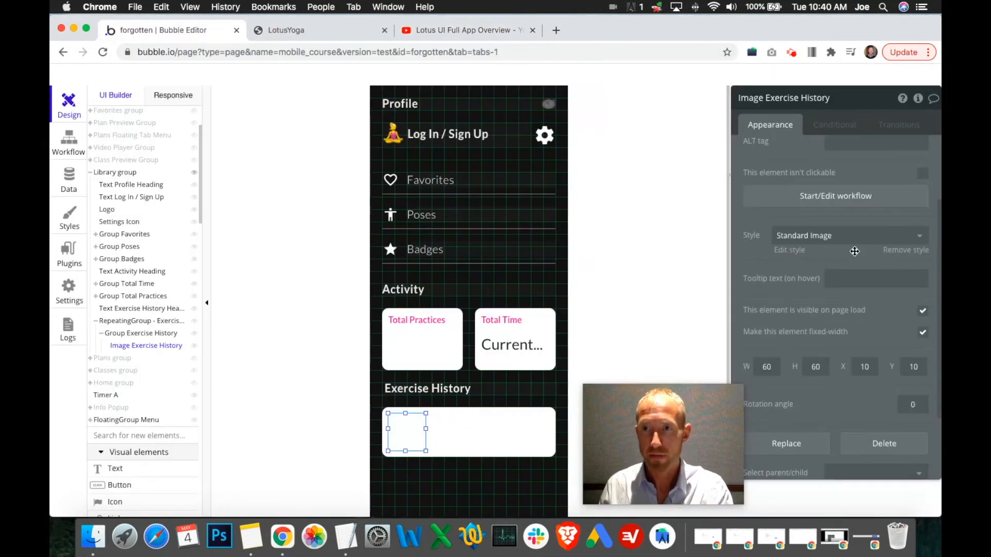
left_click(833, 249)
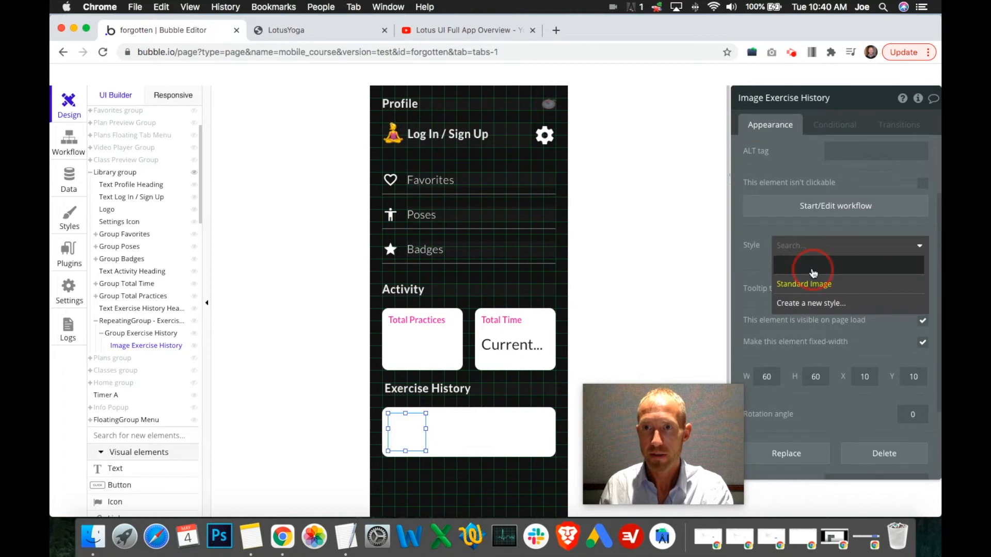
left_click(812, 274)
left_click(895, 364)
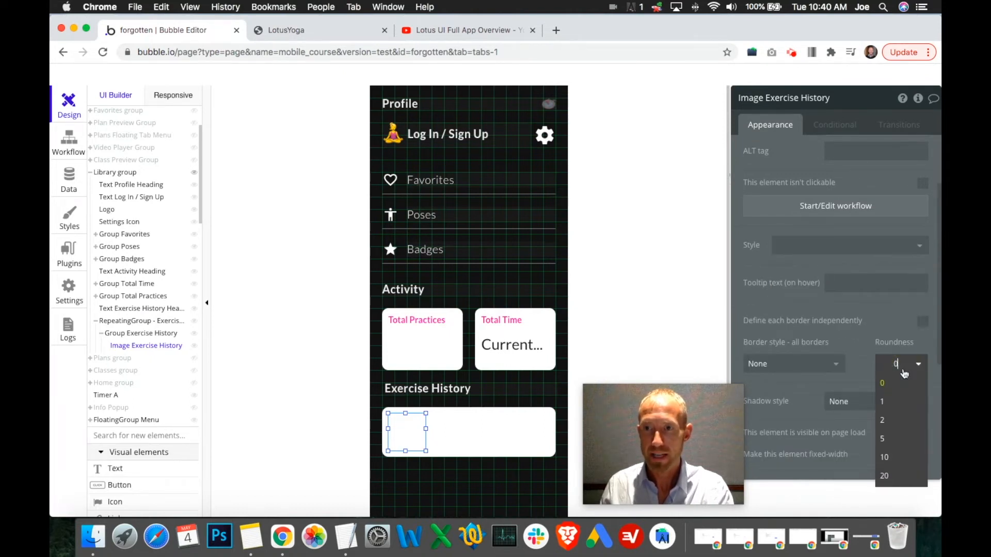
left_click(890, 457)
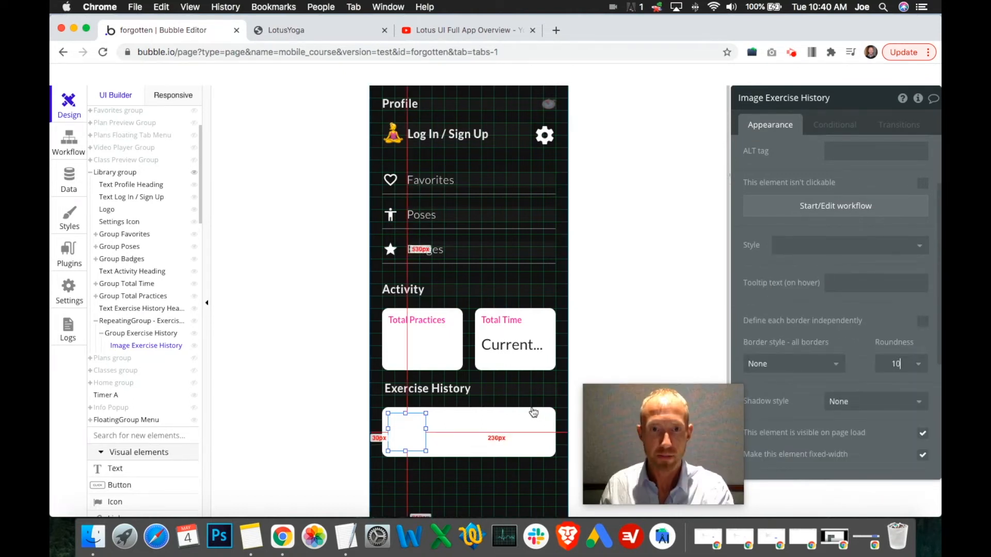
Try to set the Exercise History image's dynamic image to Parent group's Thing.
scroll(798, 270, "up", 3)
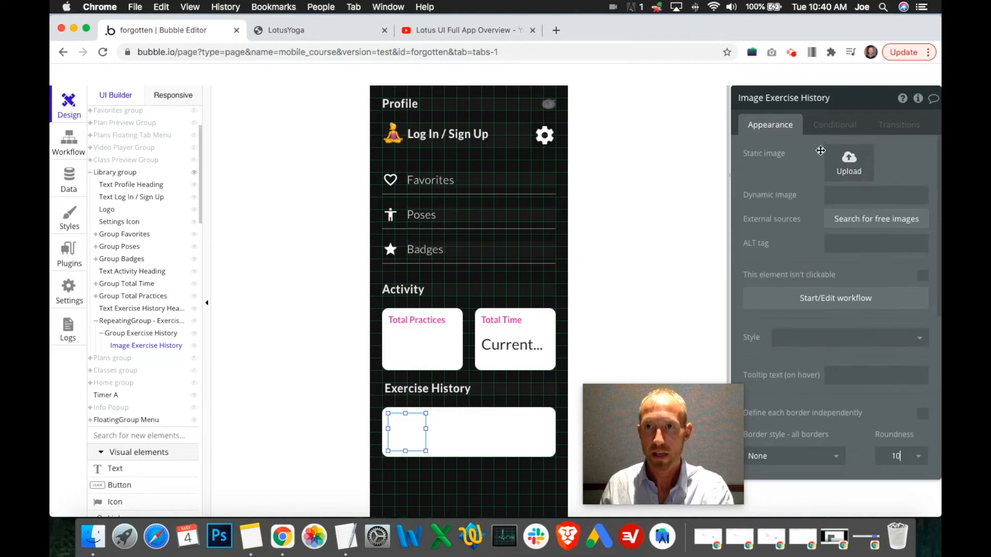
left_click(846, 195)
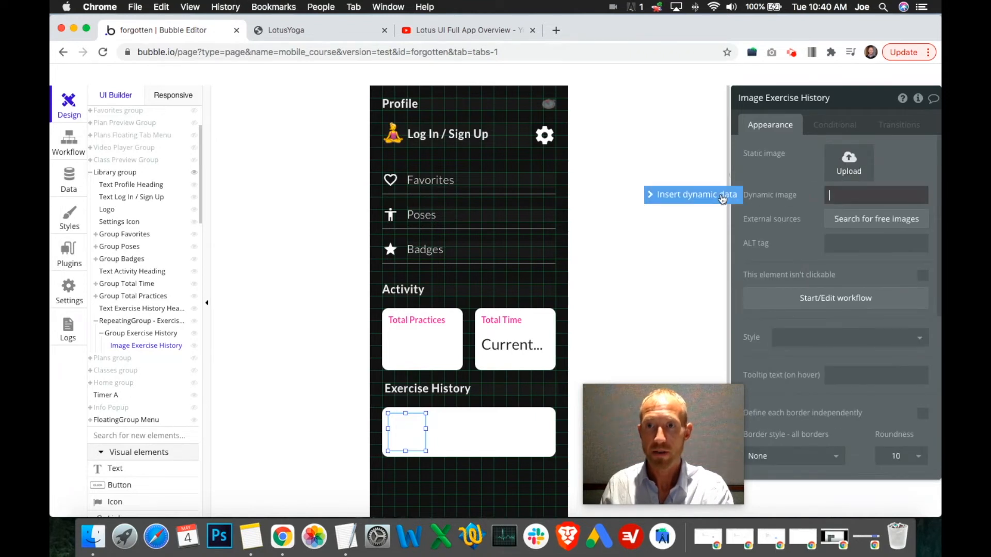
left_click(681, 195)
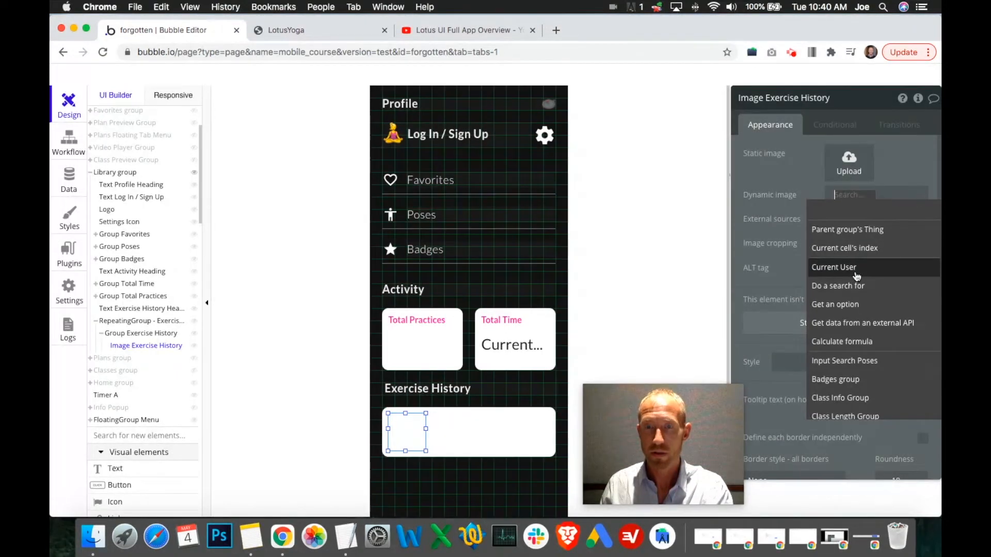
left_click(850, 235)
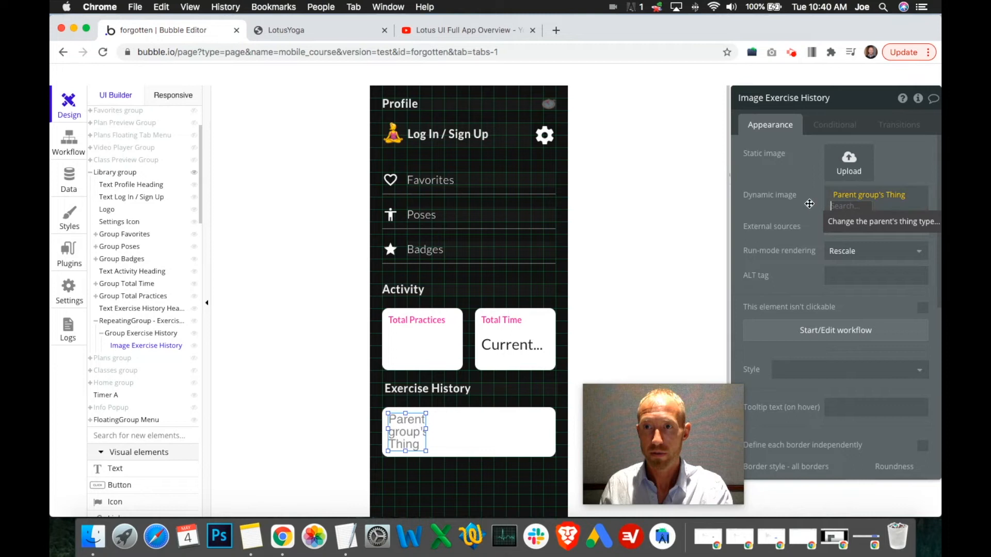
Set Group Exercise History's content type to Yoga App - Exercise History and its data source to Current cell's Yoga App - Exercise History.
left_click(474, 435)
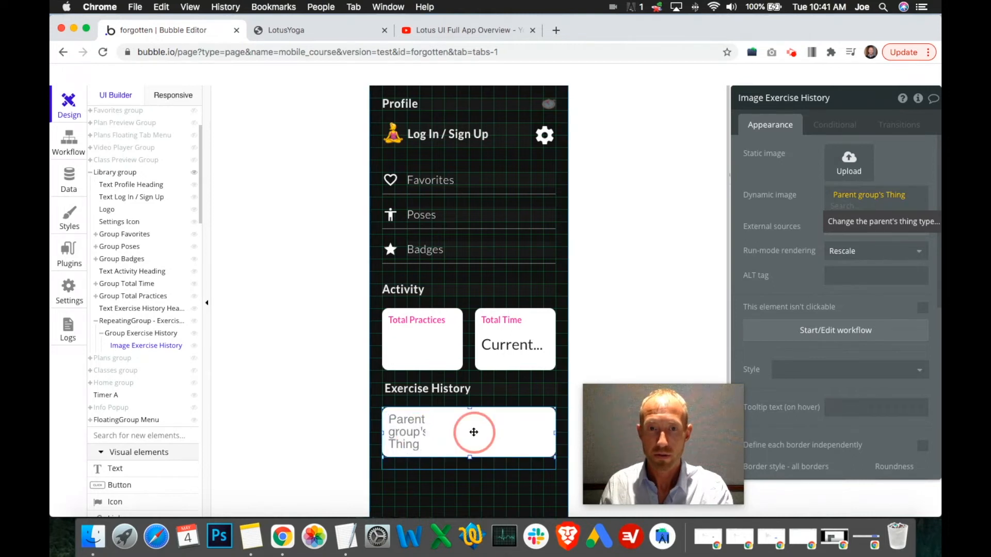
left_click(507, 457)
left_click(504, 444)
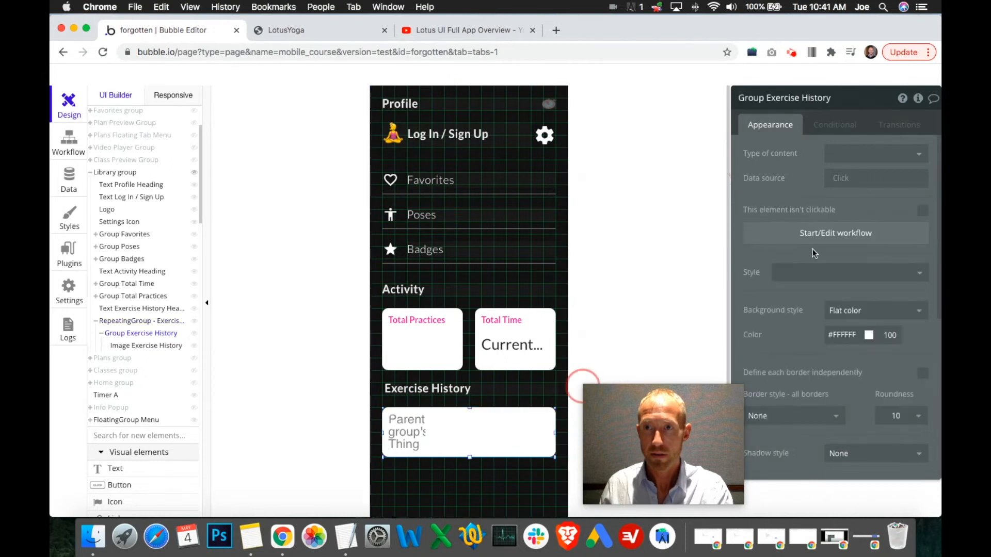
left_click(869, 152)
scroll(817, 325, "down", 2)
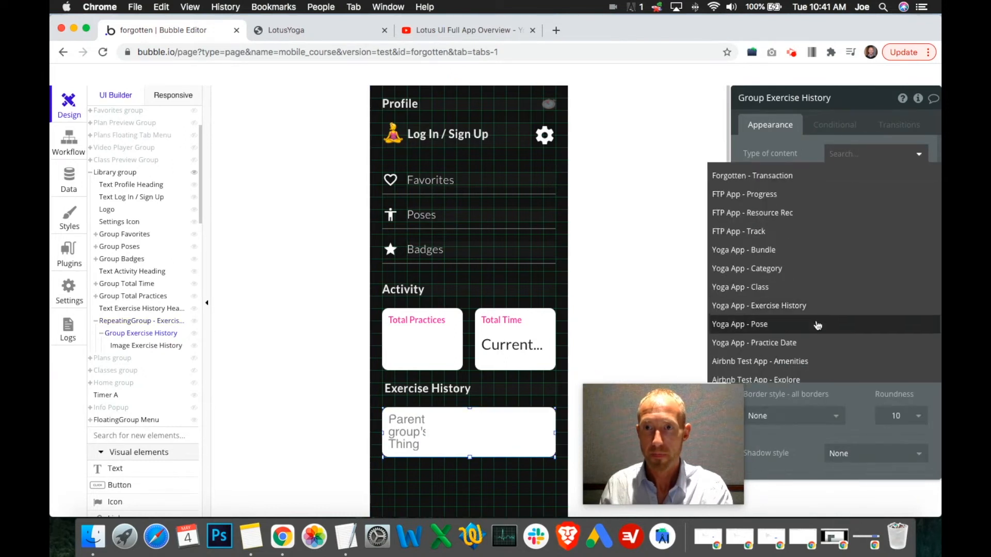
left_click(806, 307)
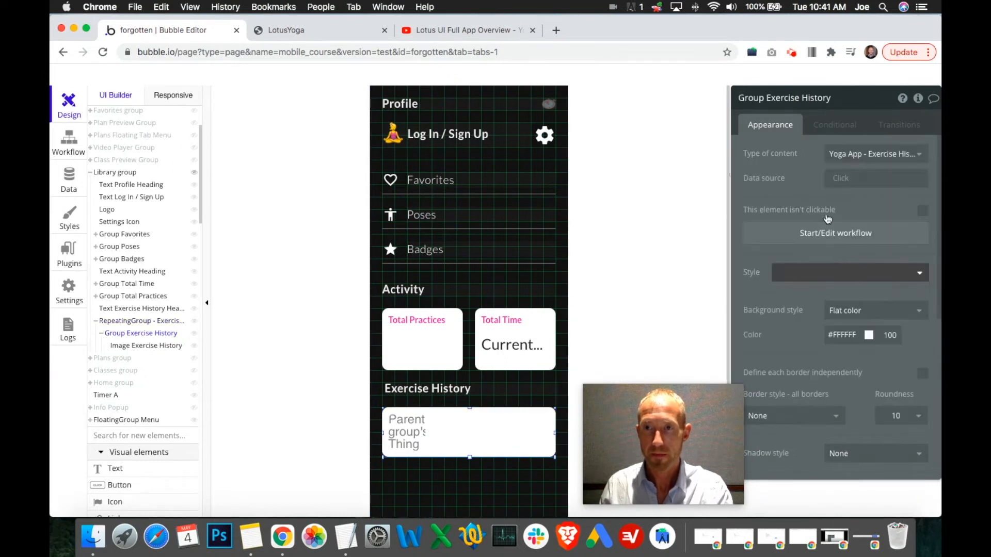
left_click(840, 178)
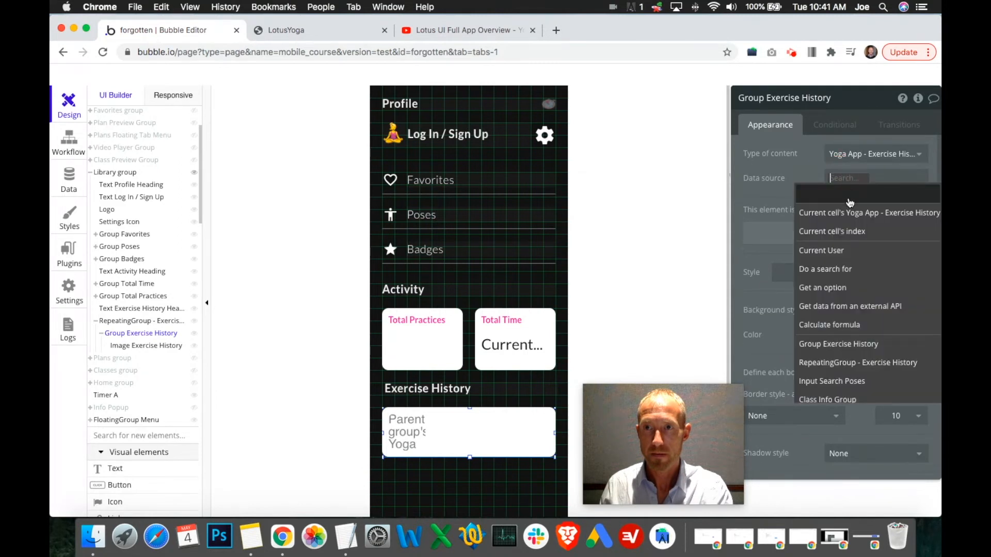
left_click(843, 216)
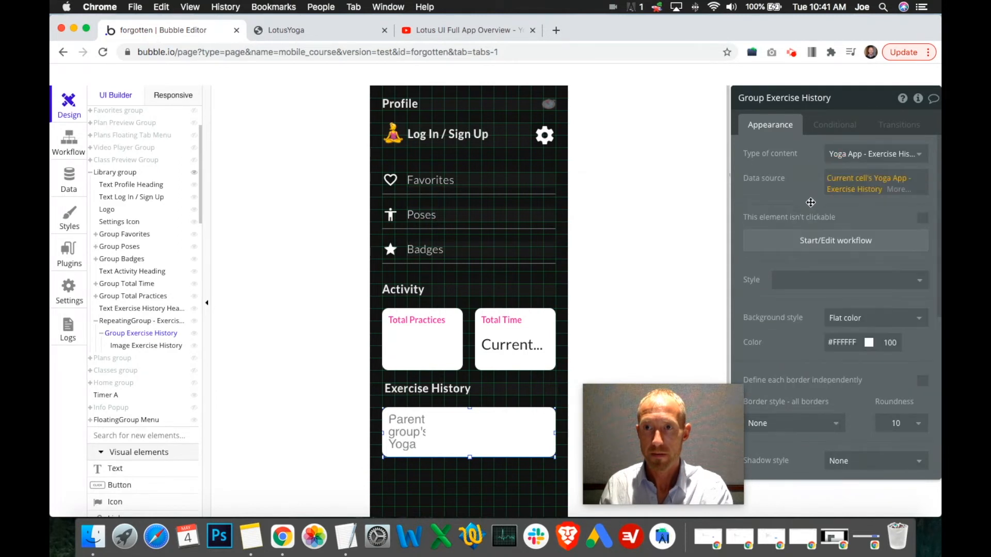
Clear Image Exercise History's dynamic image and set it to Parent group's Yoga App - Exercise History's YogaClass's ThumbPhoto.
left_click(405, 433)
right_click(883, 209)
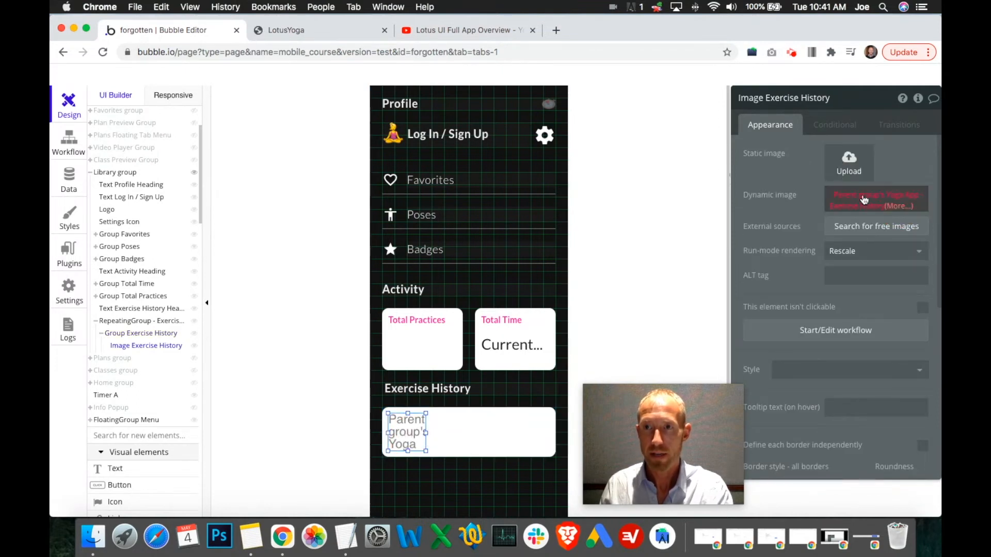
left_click(849, 200)
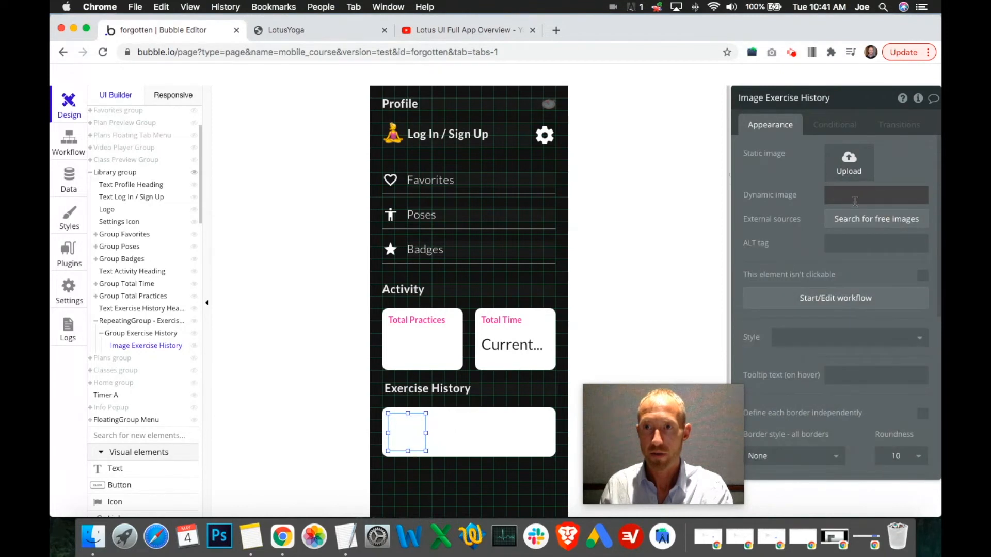
left_click(851, 196)
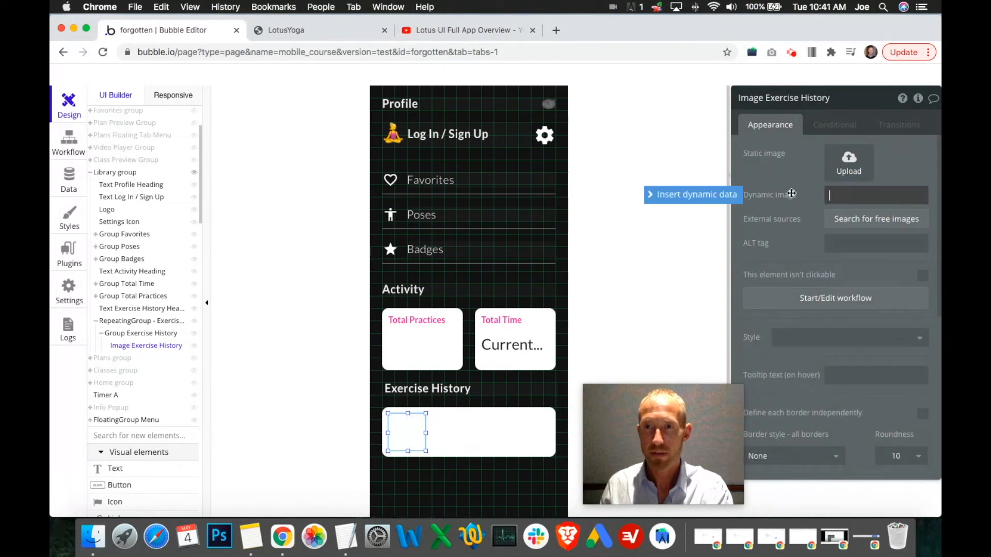
left_click(692, 197)
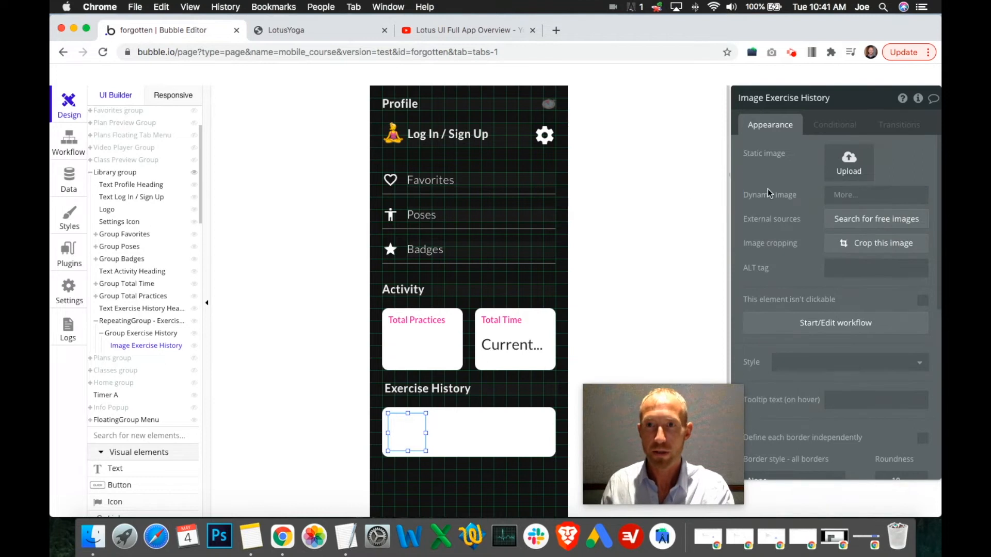
left_click(829, 195)
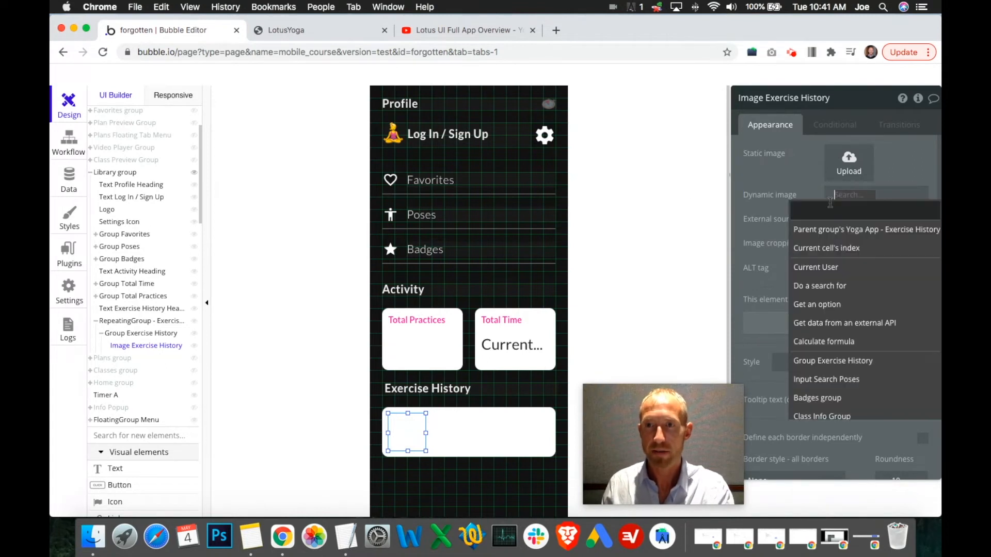
left_click(835, 232)
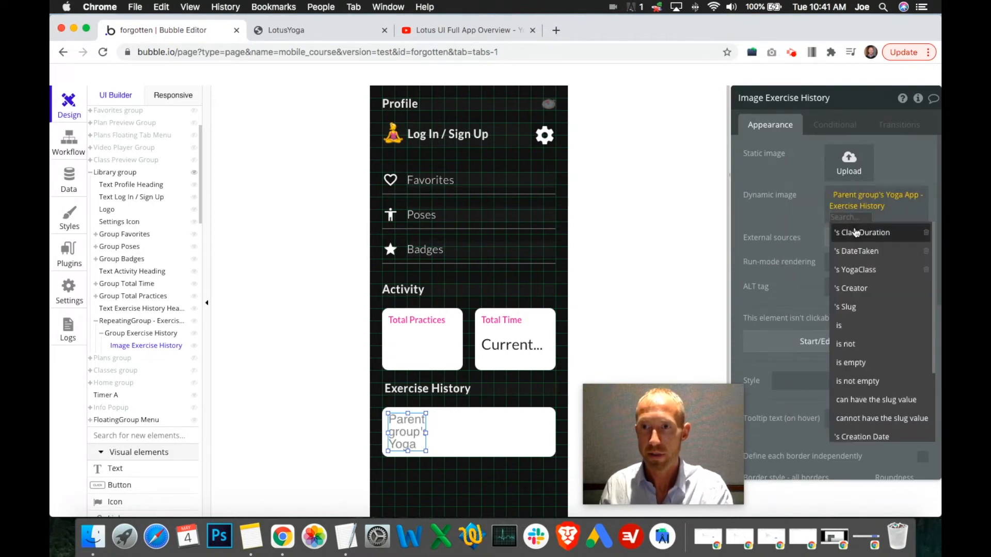
left_click(861, 270)
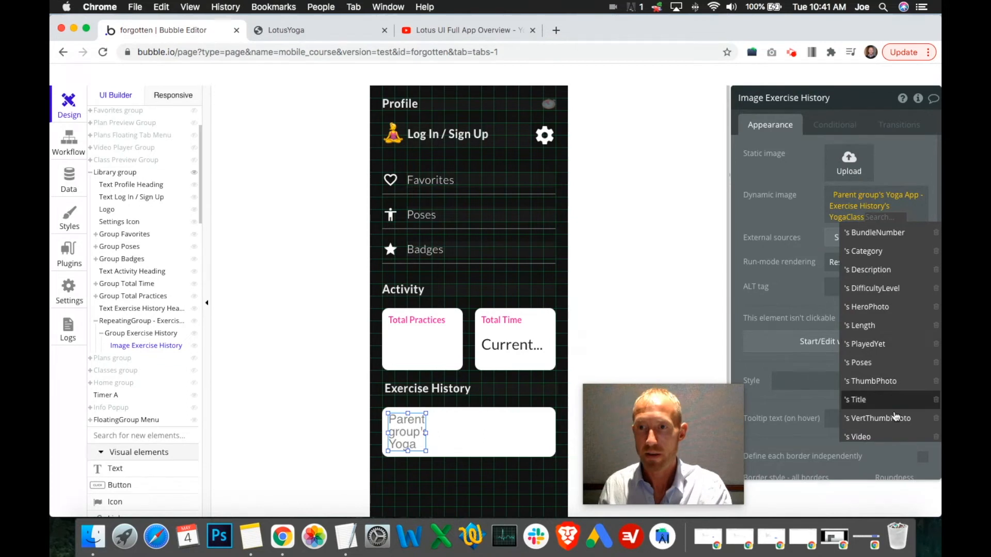
scroll(892, 408, "down", 2)
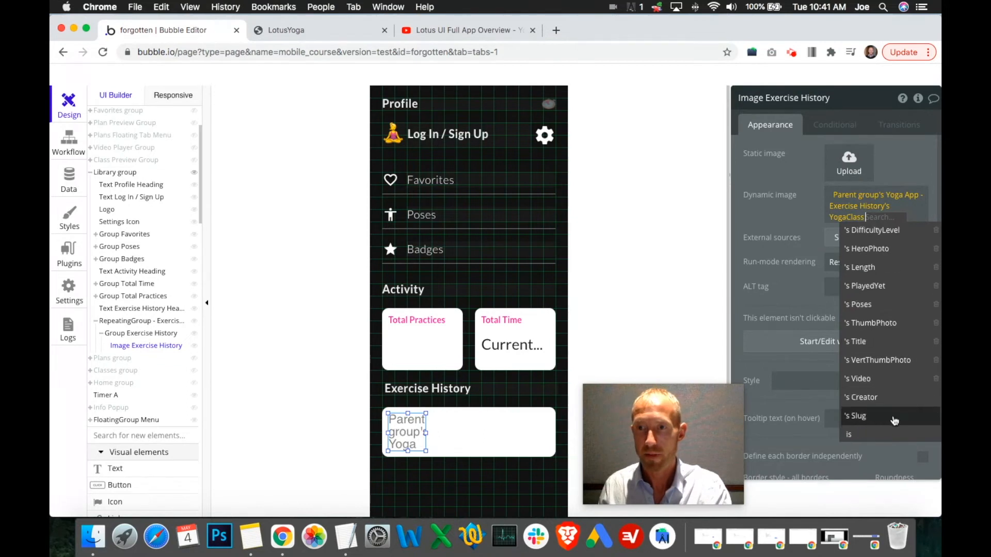
left_click(884, 323)
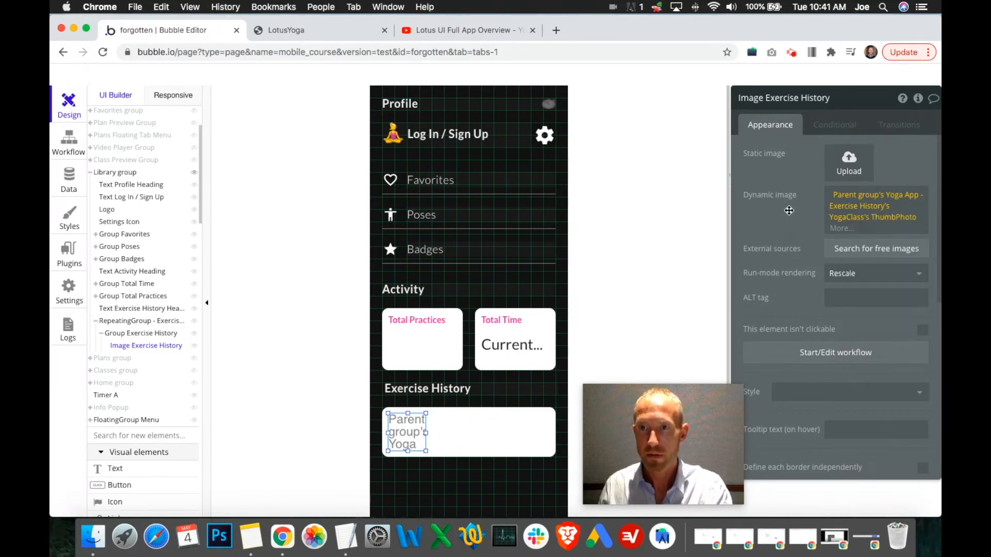
left_click(860, 263)
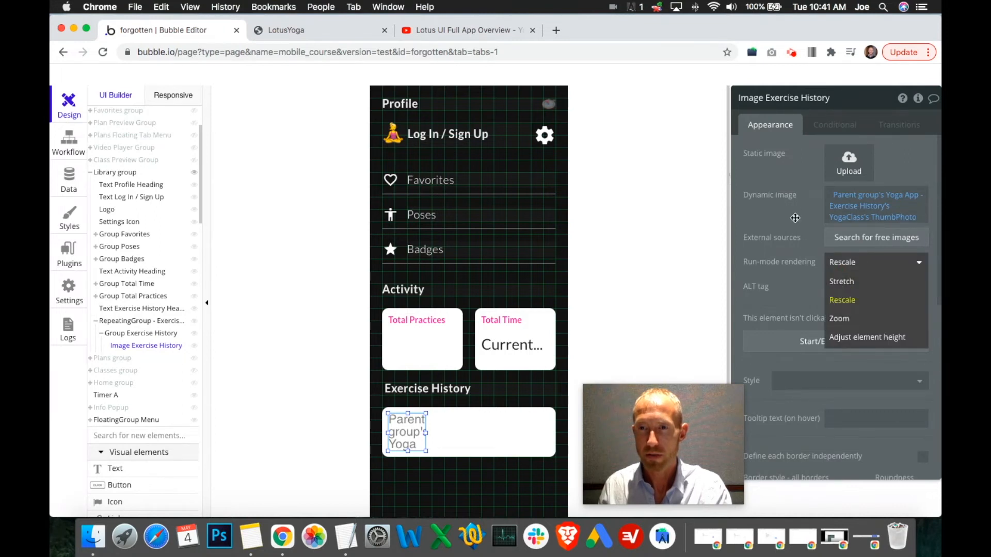
left_click(792, 204)
mouse_move(634, 422)
left_click_drag(634, 422, 628, 427)
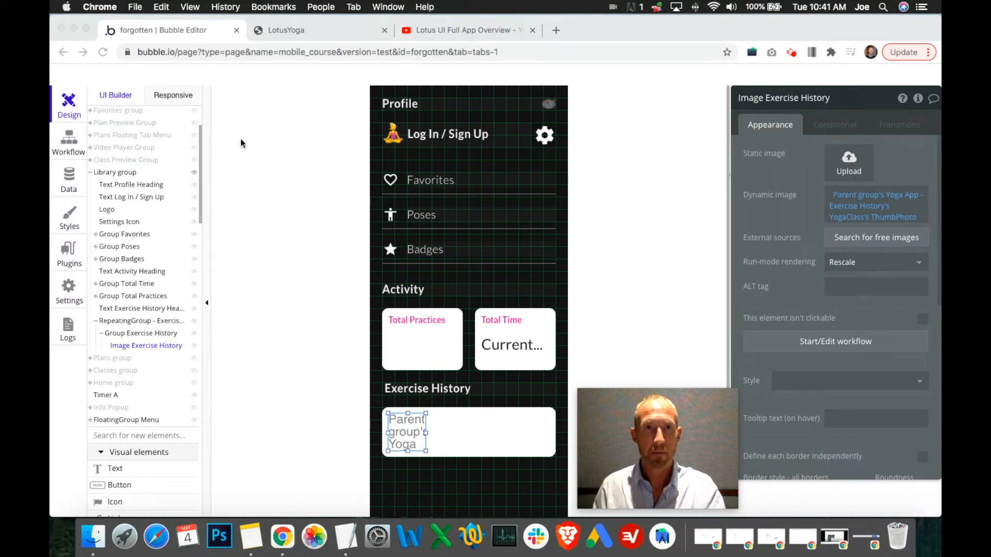
Check the LotusYoga preview's Library and Home pages and the YouTube reference's Exercise History cards, and return to the Bubble editor.
left_click(305, 33)
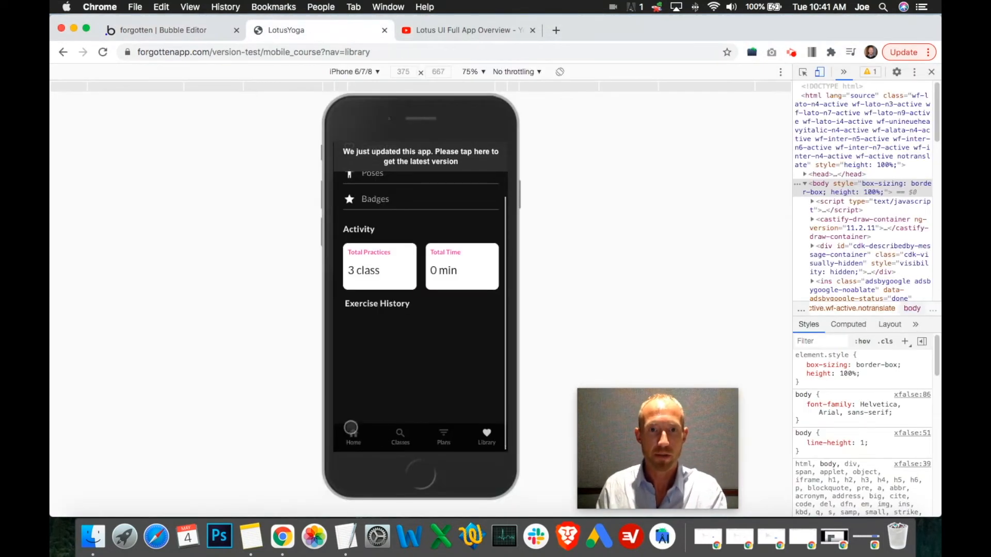
left_click(350, 427)
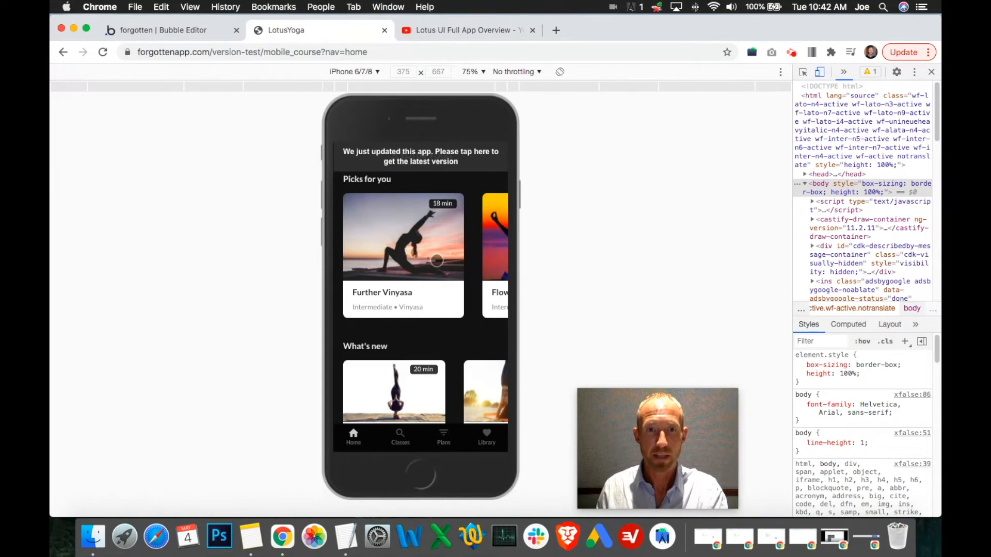
scroll(436, 261, "down", 3)
left_click(459, 31)
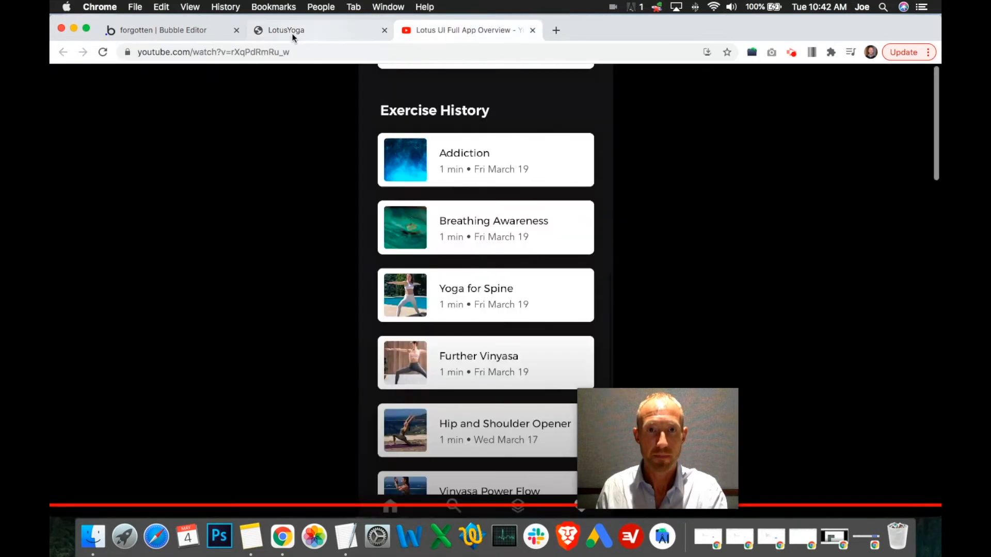
left_click(218, 35)
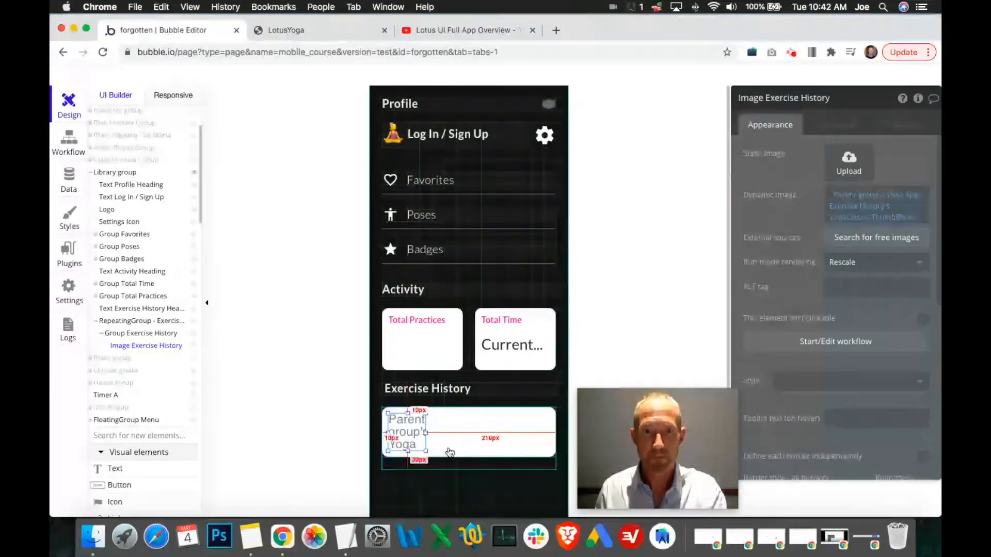
Draw a text element beside the image in the Exercise History card and delete the surplus Text QZZ.
scroll(133, 392, "down", 3)
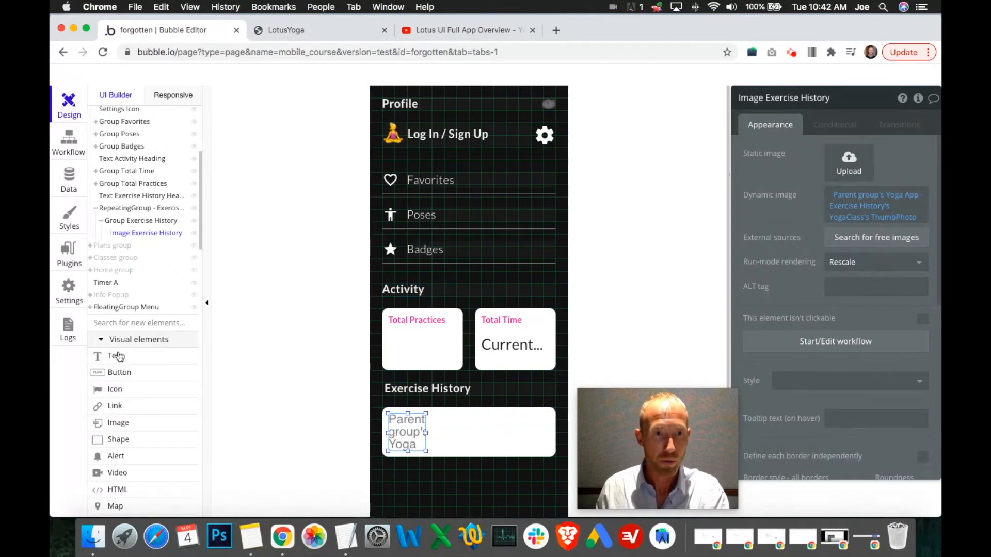
left_click_drag(503, 428, 522, 427)
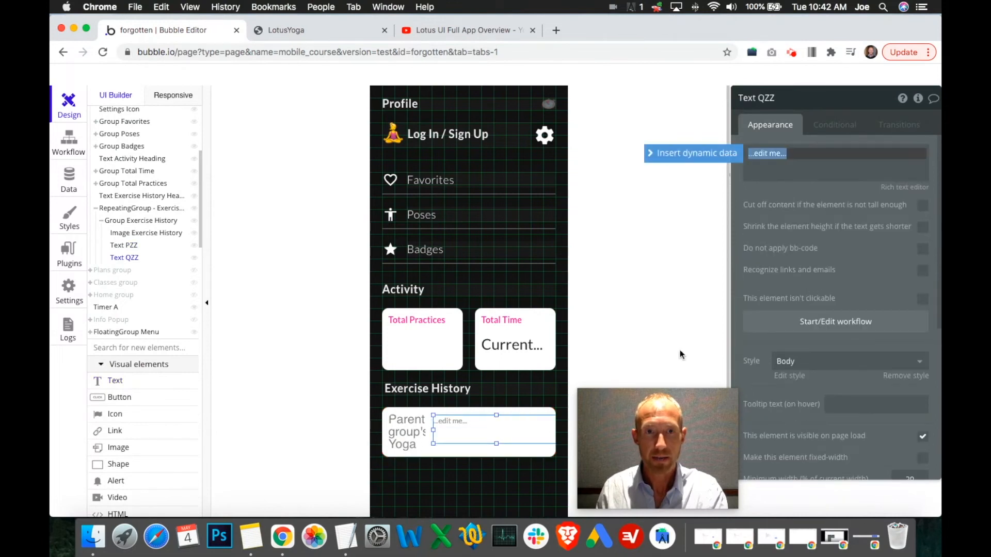
right_click(494, 436)
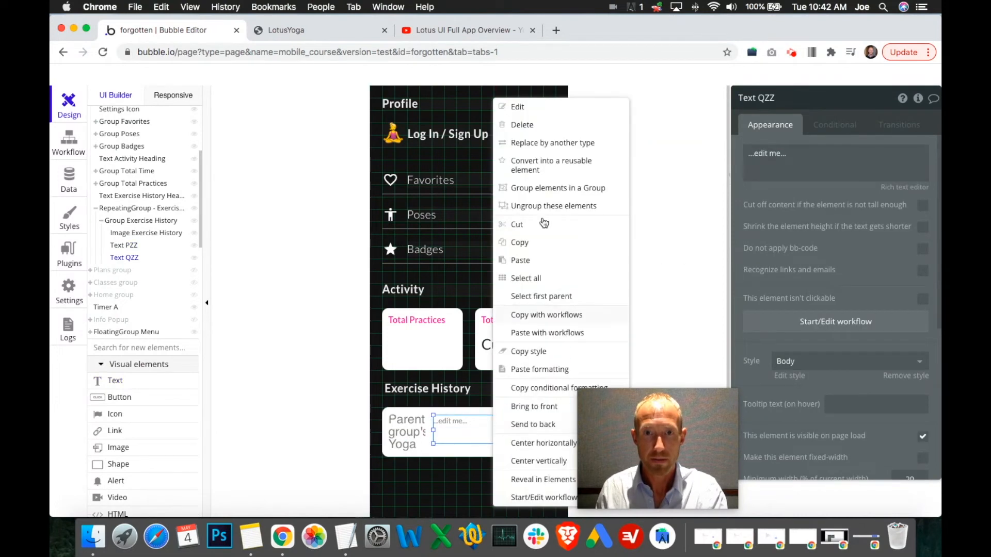
left_click(522, 127)
Rename the remaining text Text Class Title For Exercise History and set its content to Parent group's Yoga App - Exercise History's YogaClass's Title.
left_click(115, 246)
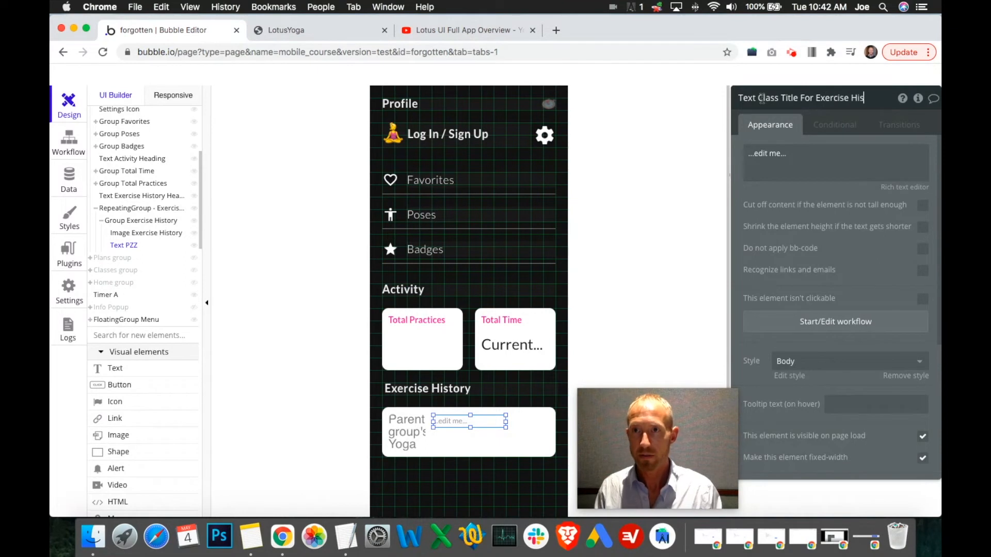
type("y")
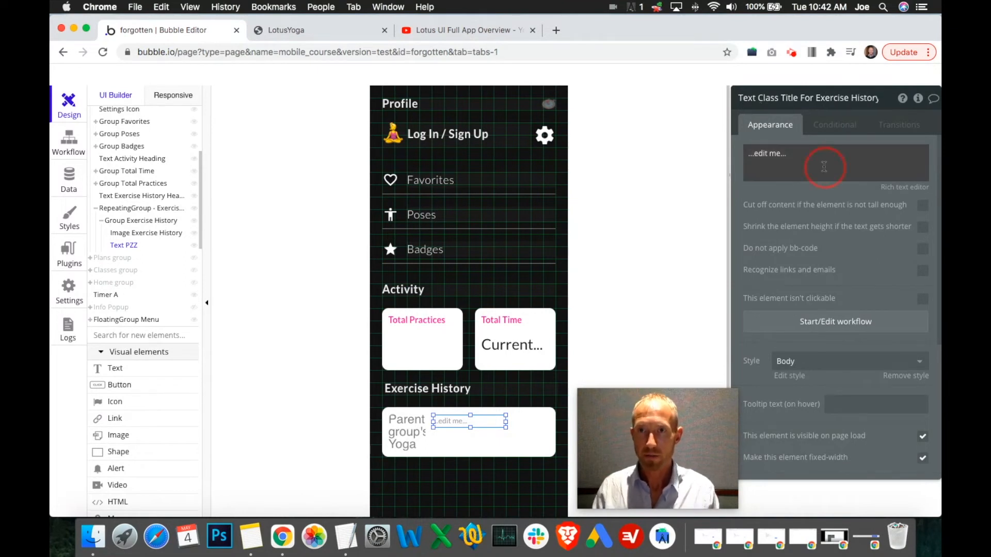
left_click(824, 166)
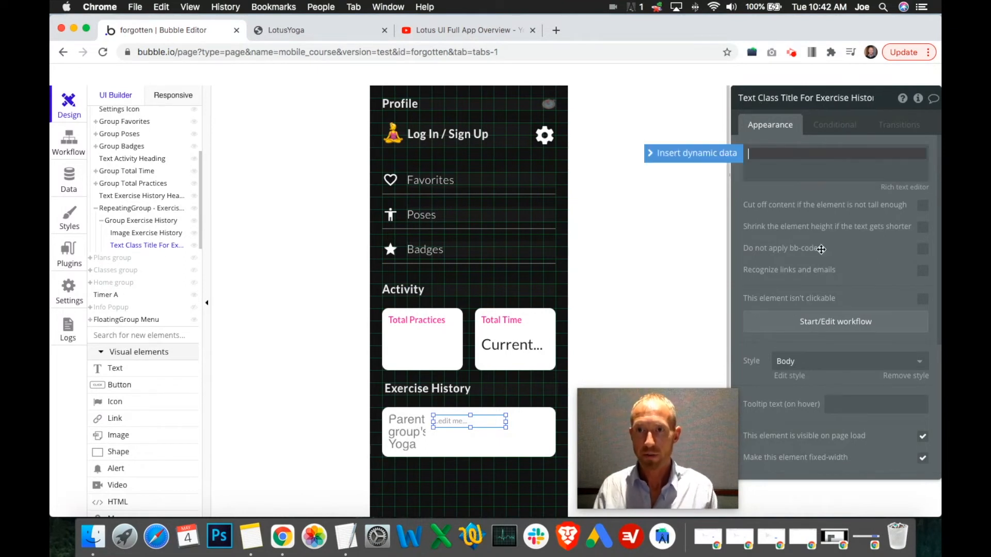
left_click(723, 160)
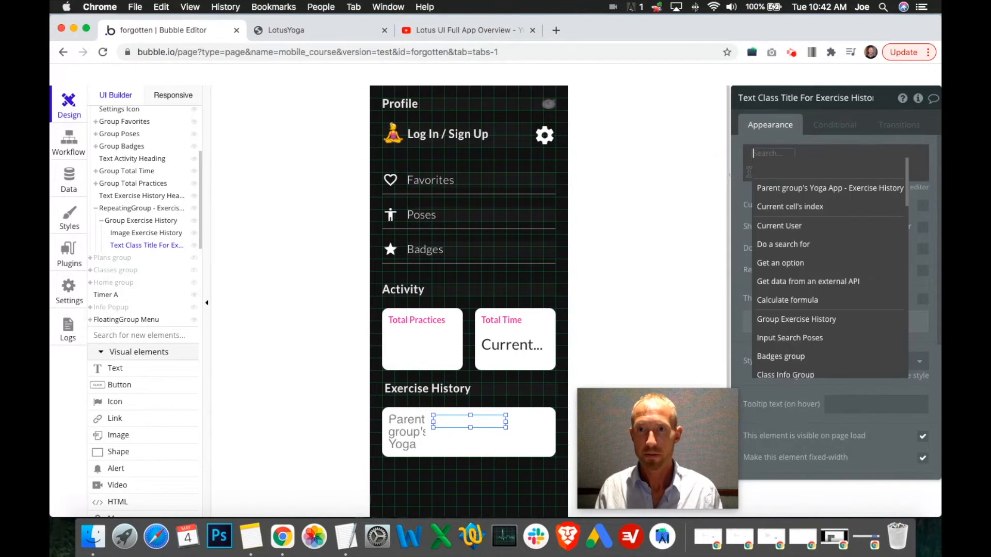
left_click(779, 189)
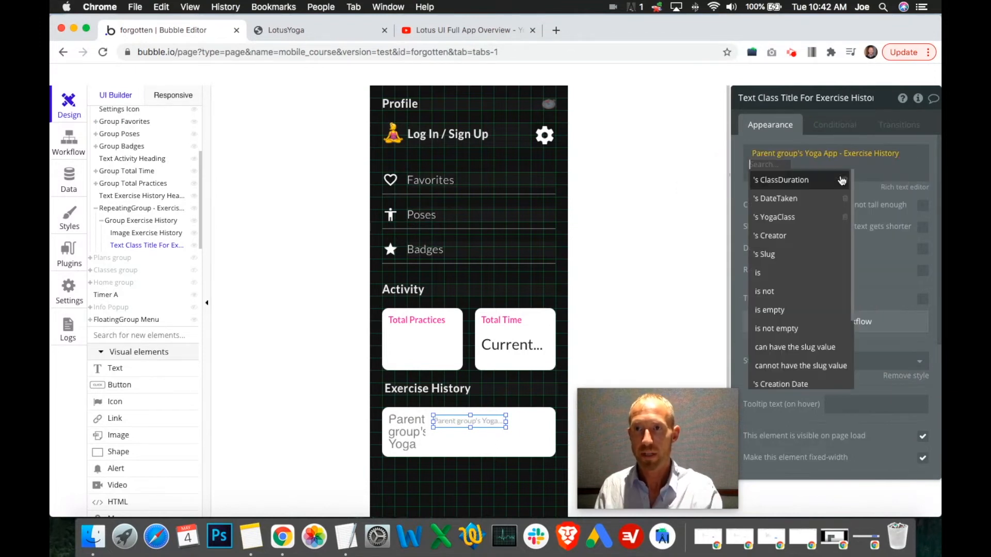
left_click(799, 216)
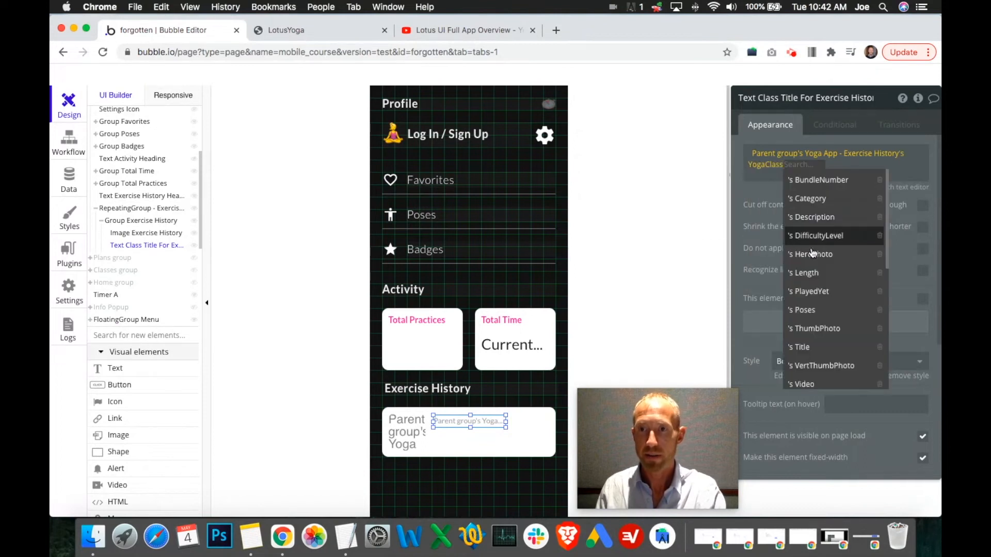
left_click(818, 346)
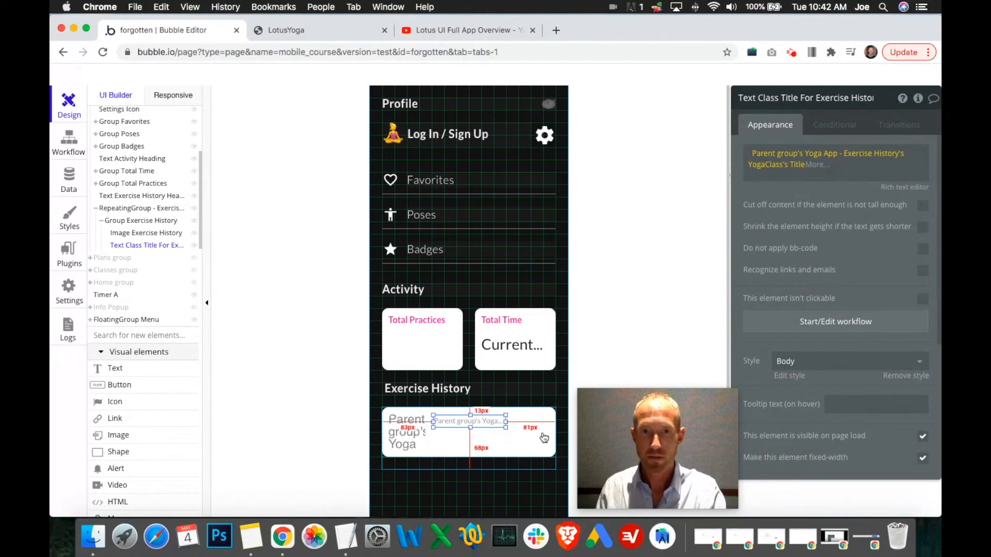
Turn off fixed width for the class title text in the Exercise History card and widen it to about 177 px.
left_click(922, 458)
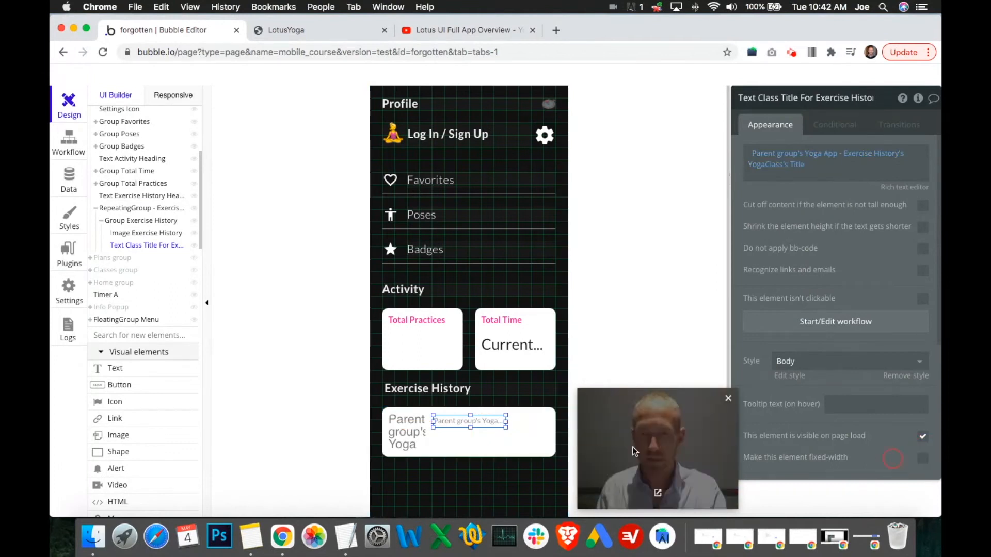
left_click_drag(506, 421, 544, 422)
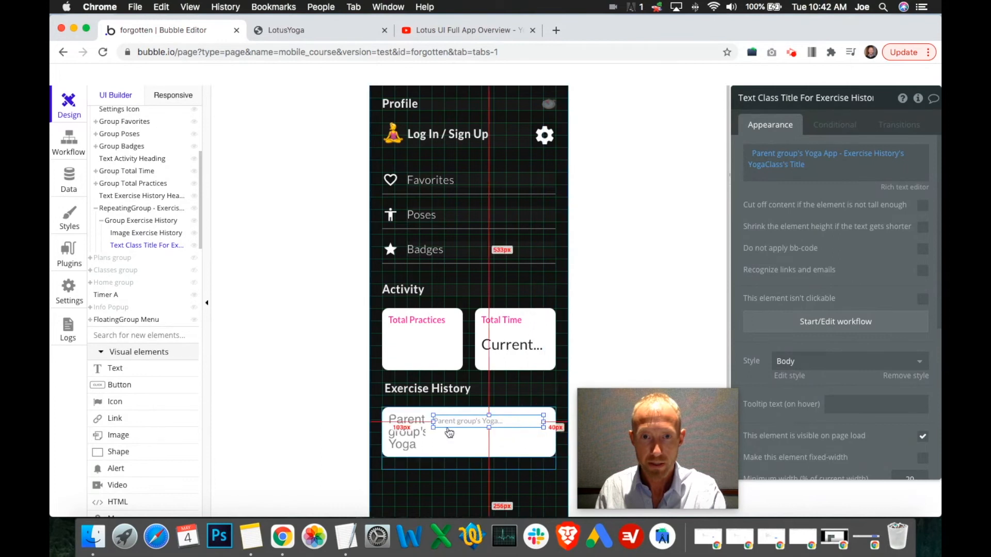
scroll(832, 400, "down", 5)
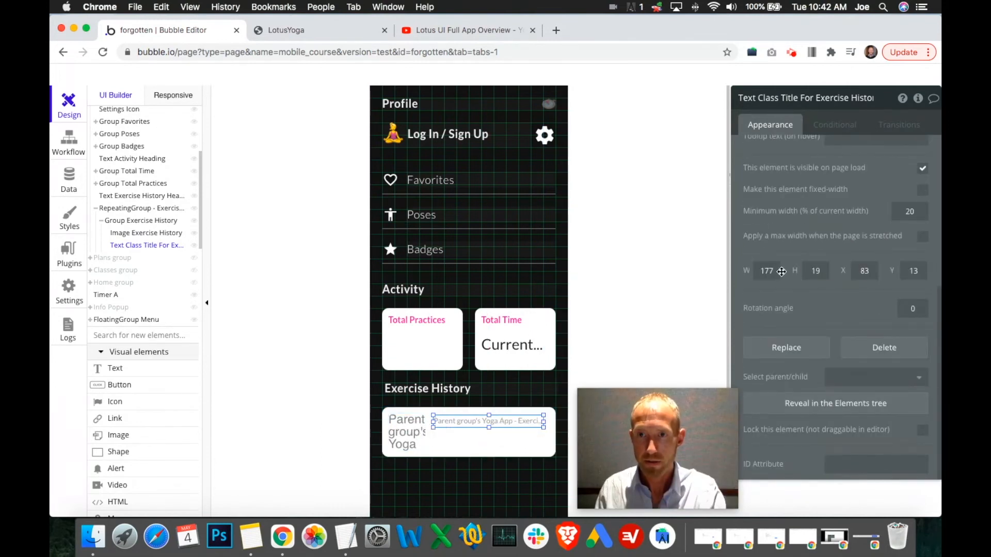
Set the class title text's X position to 80 and its width to 180.
left_click(411, 433)
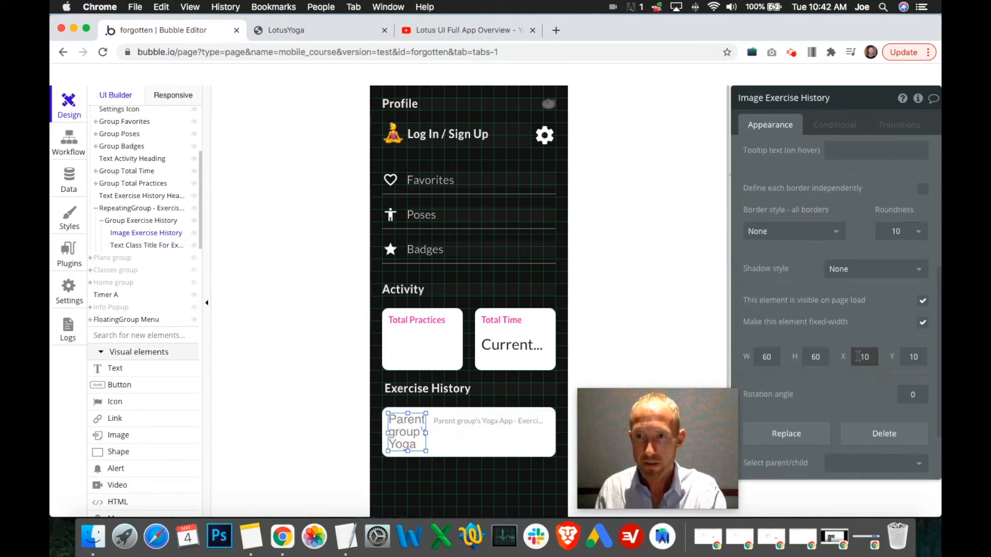
left_click(455, 421)
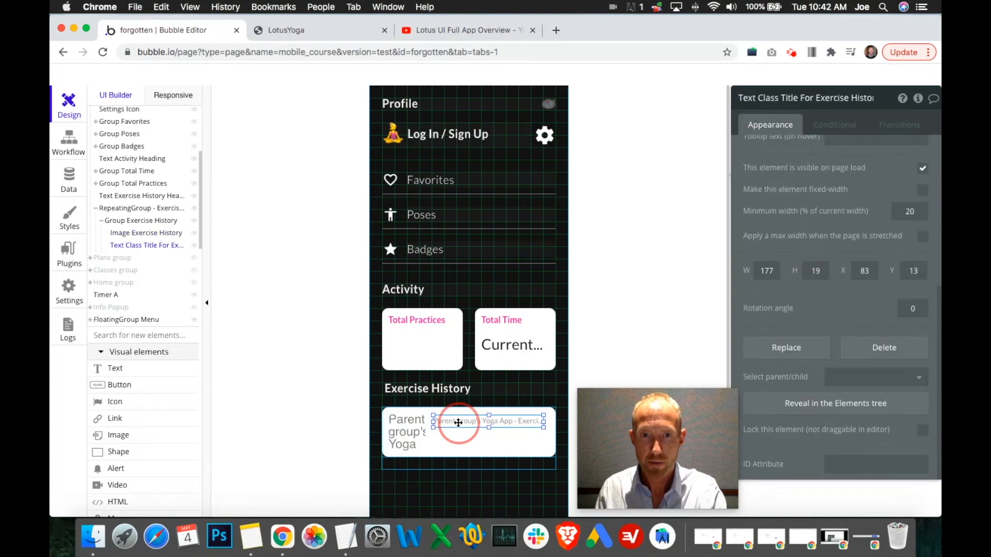
left_click_drag(864, 270, 880, 271)
type("0")
key("Return")
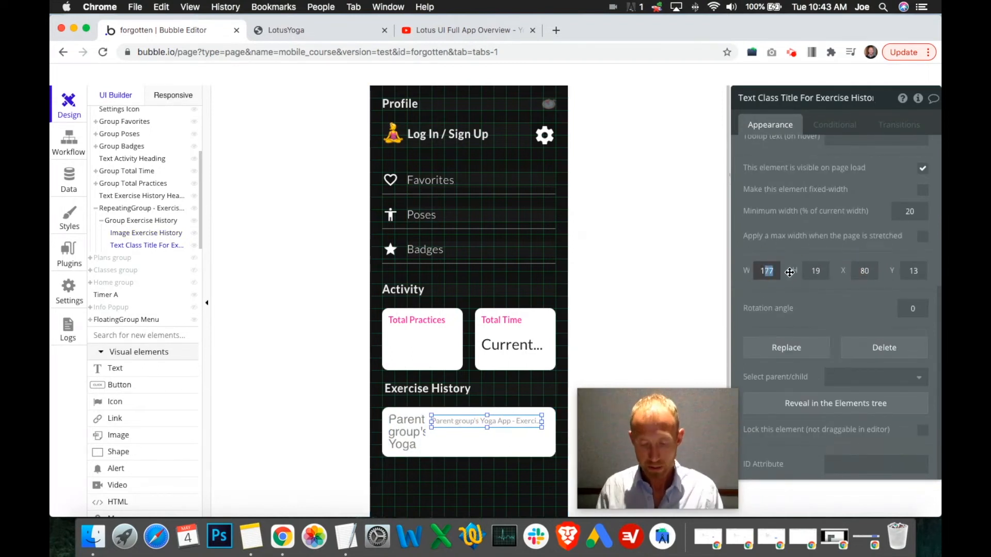
type("180")
key("Return")
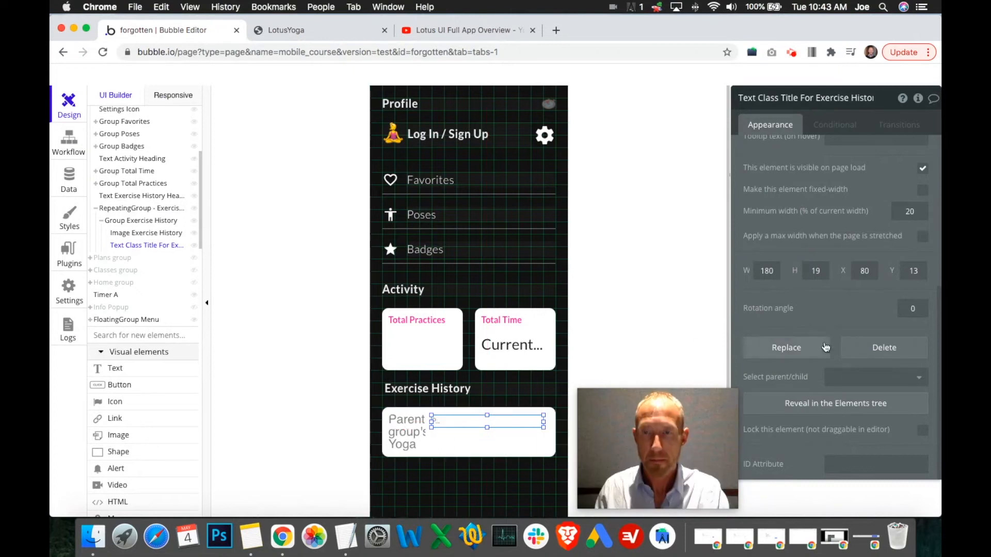
Remove the Body style from the class title text and check the title look in the YouTube reference's Exercise History cards.
scroll(849, 345, "up", 5)
scroll(848, 345, "down", 4)
scroll(851, 262, "up", 3)
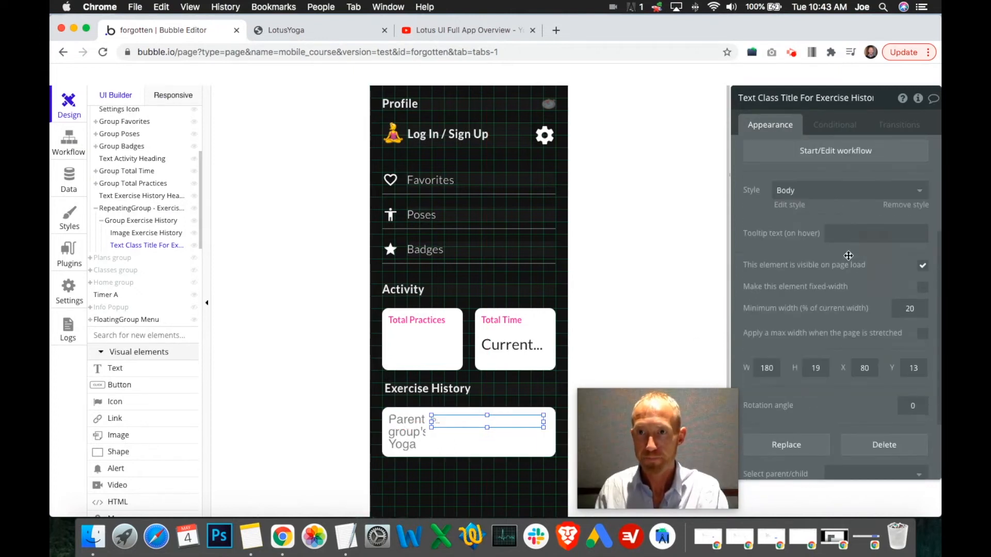
left_click(836, 190)
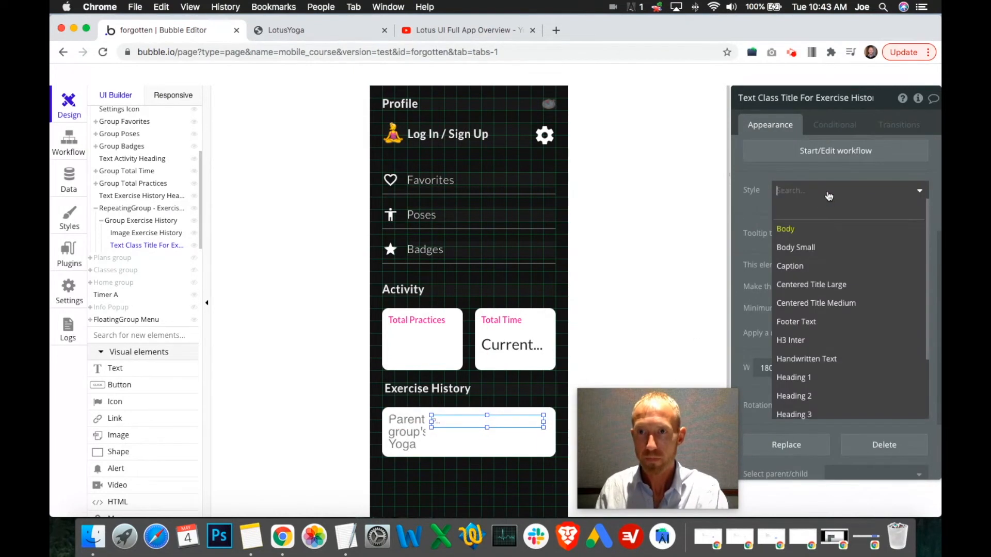
left_click(802, 213)
left_click(452, 30)
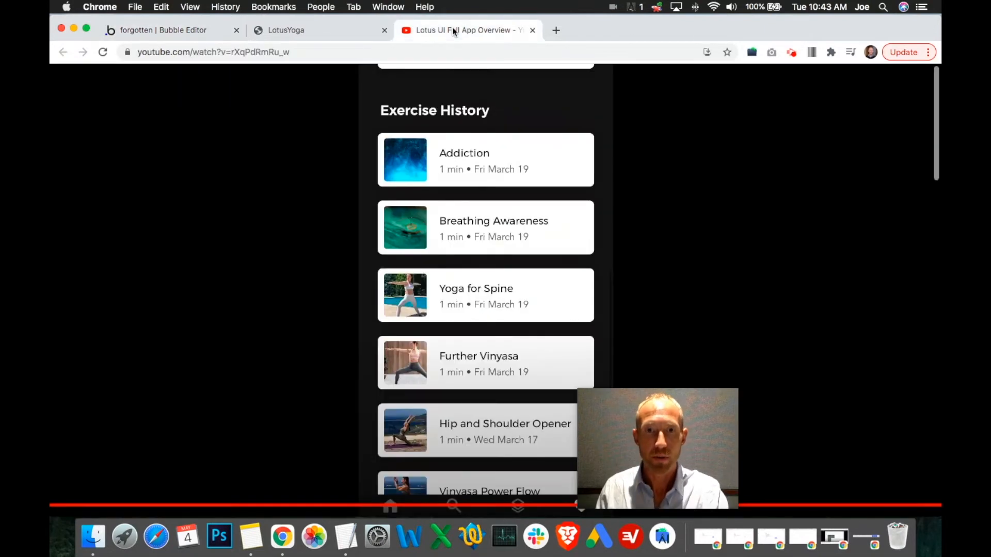
left_click(192, 32)
Set the class title text's font color to #1F1F1F and its font size to 18.
left_click(897, 277)
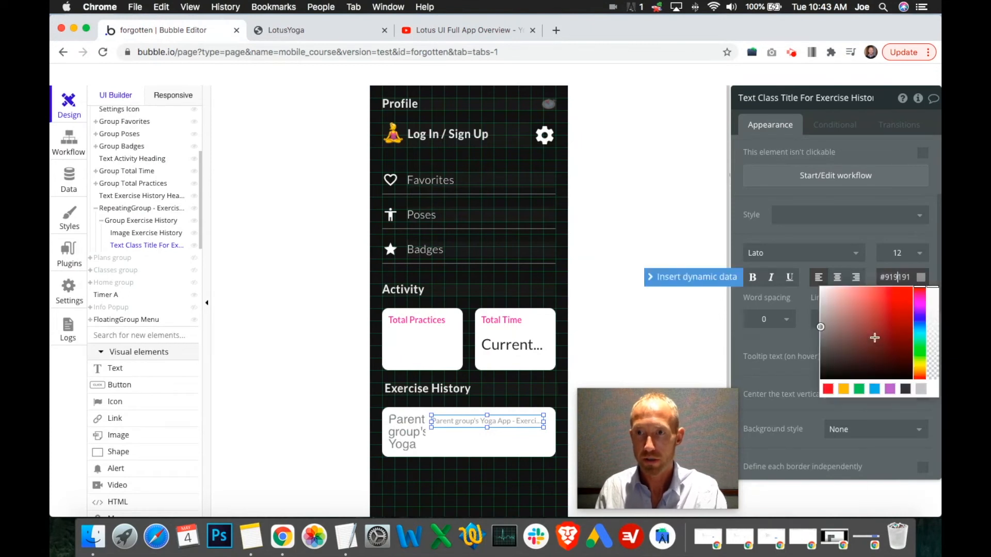
left_click(820, 365)
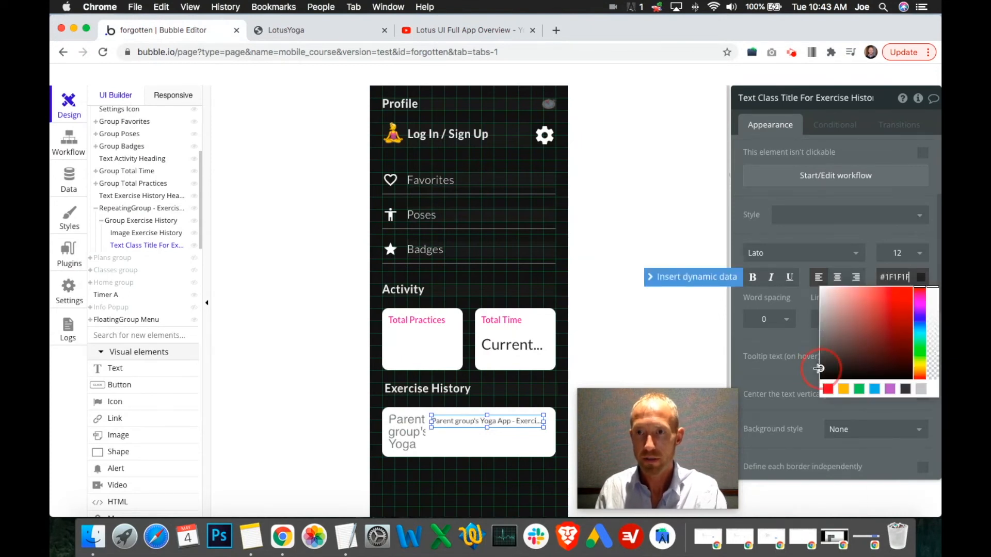
left_click(781, 340)
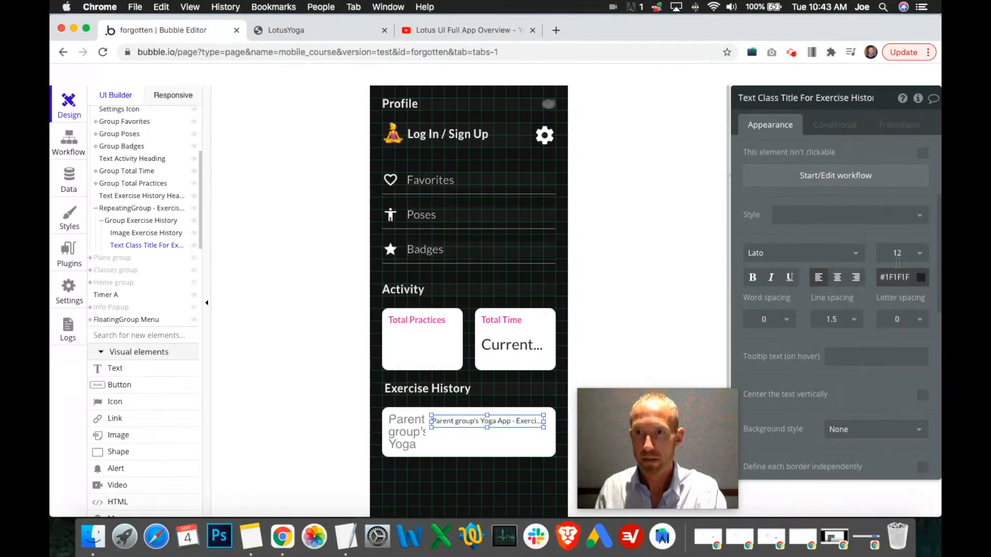
left_click(897, 258)
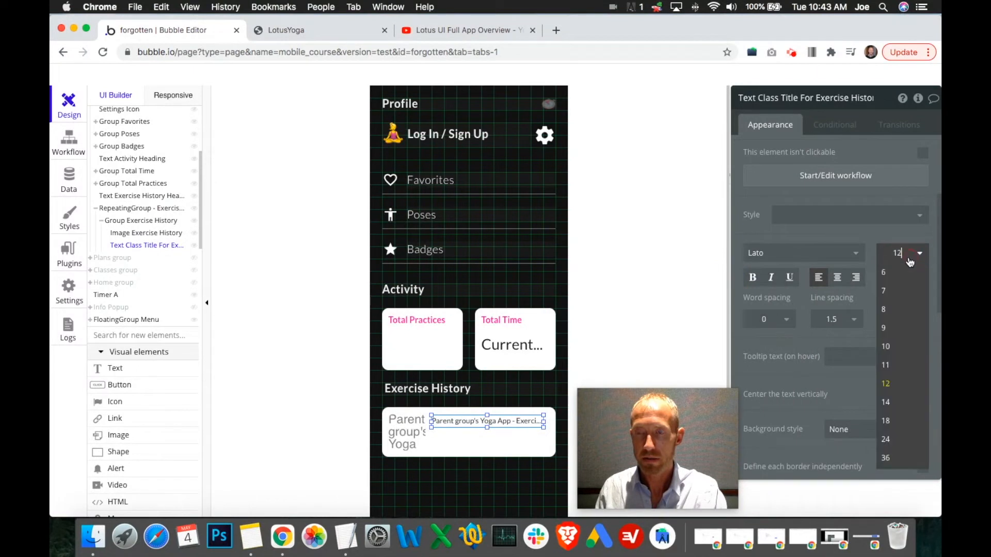
left_click(895, 421)
Set the class title text's line spacing to 1 and its height to 20.
scroll(824, 344, "down", 2)
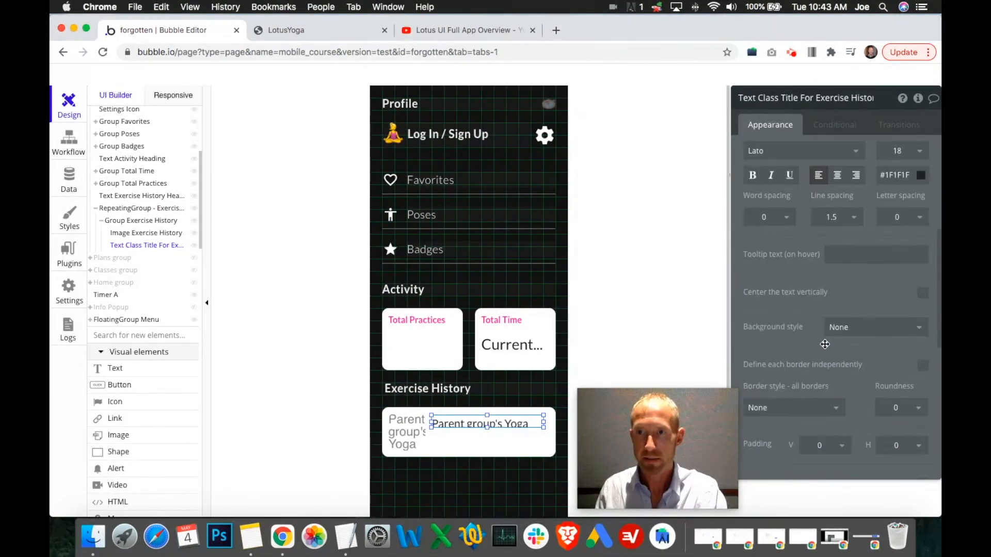
scroll(825, 344, "down", 3)
scroll(835, 310, "up", 6)
scroll(858, 374, "down", 3)
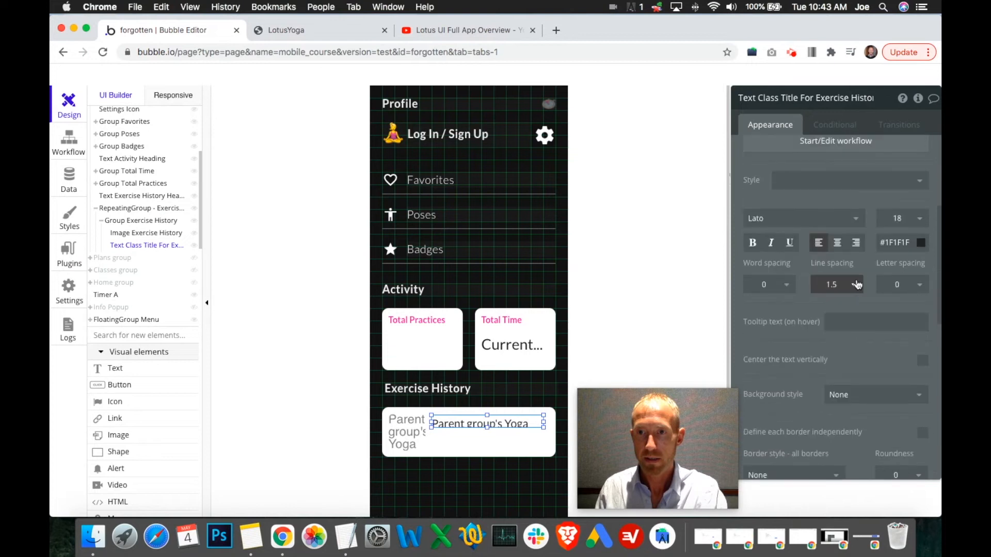
left_click(854, 284)
left_click(831, 323)
scroll(794, 356, "down", 10)
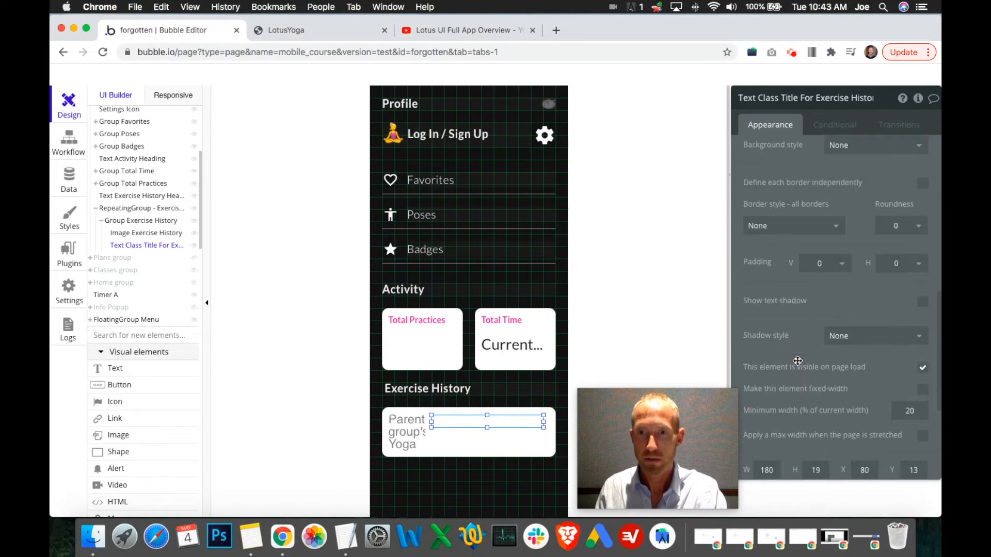
double_click(812, 364)
type("20")
key("Return")
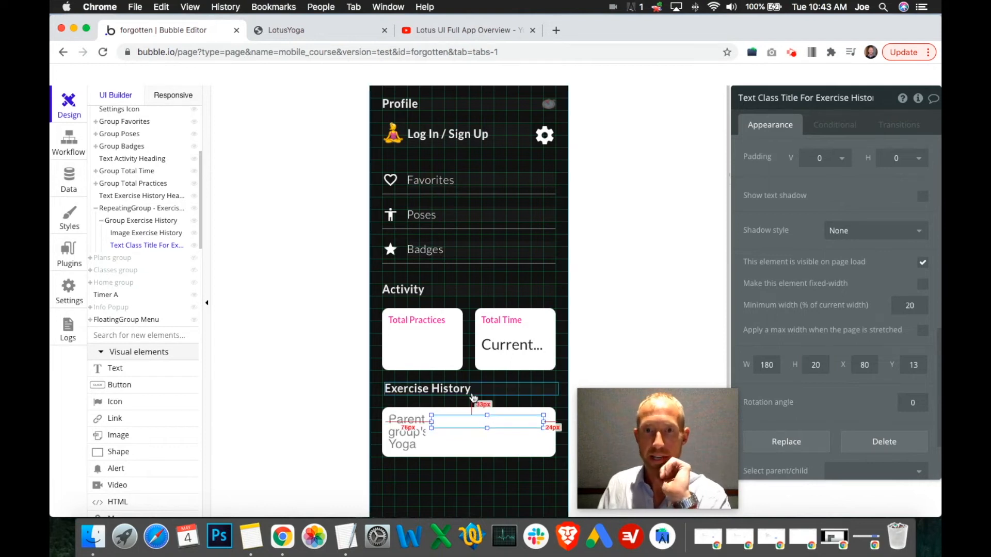
Make the class title text bold.
scroll(790, 322, "up", 8)
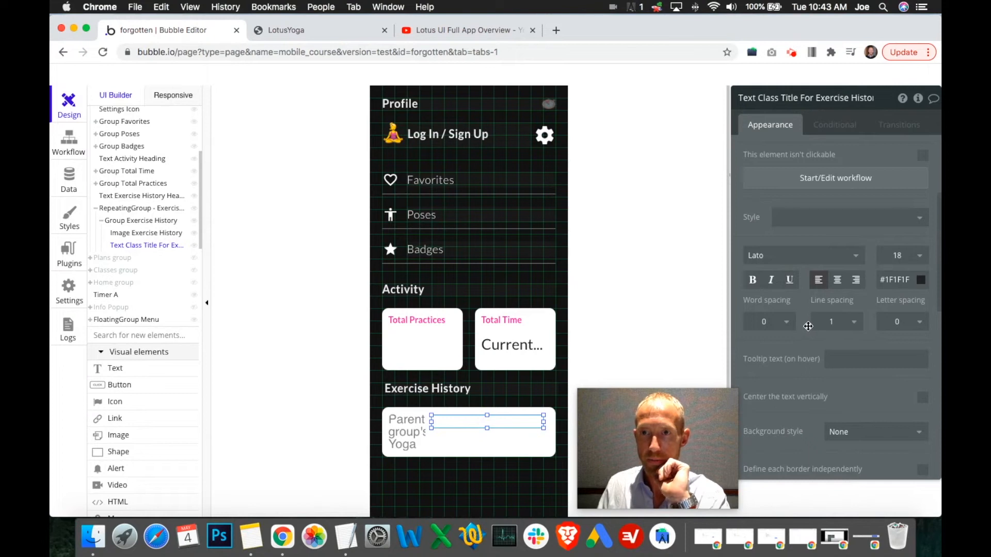
scroll(806, 324, "up", 5)
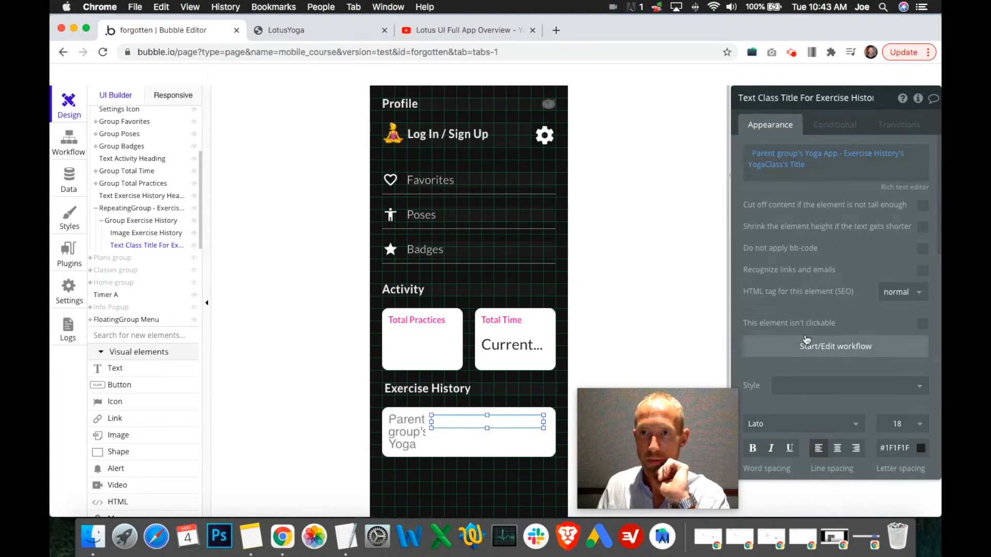
scroll(844, 356, "down", 3)
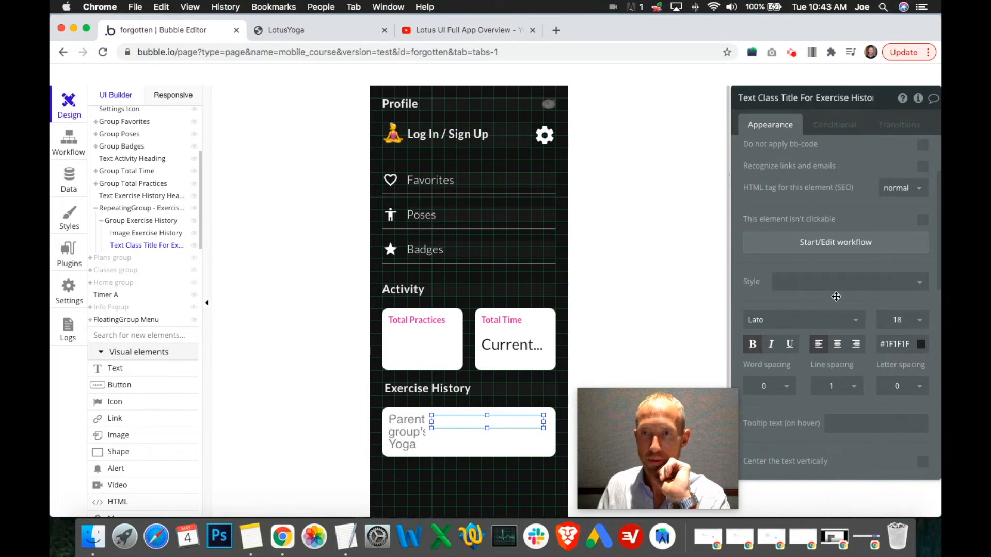
Reload the LotusYoga preview, look at the YouTube reference's cards meanwhile, and check the Exercise History section on the preview's Library page.
left_click(289, 30)
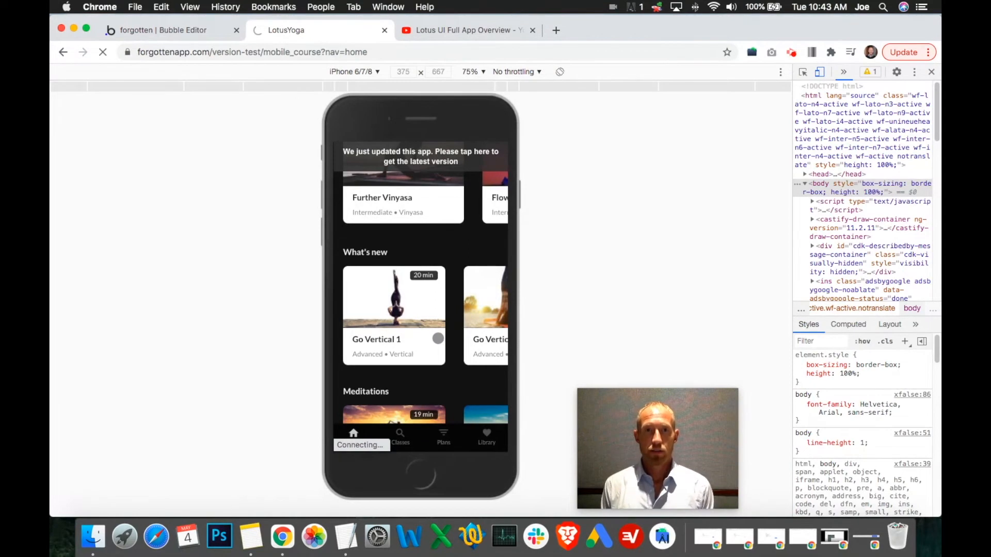
left_click(175, 31)
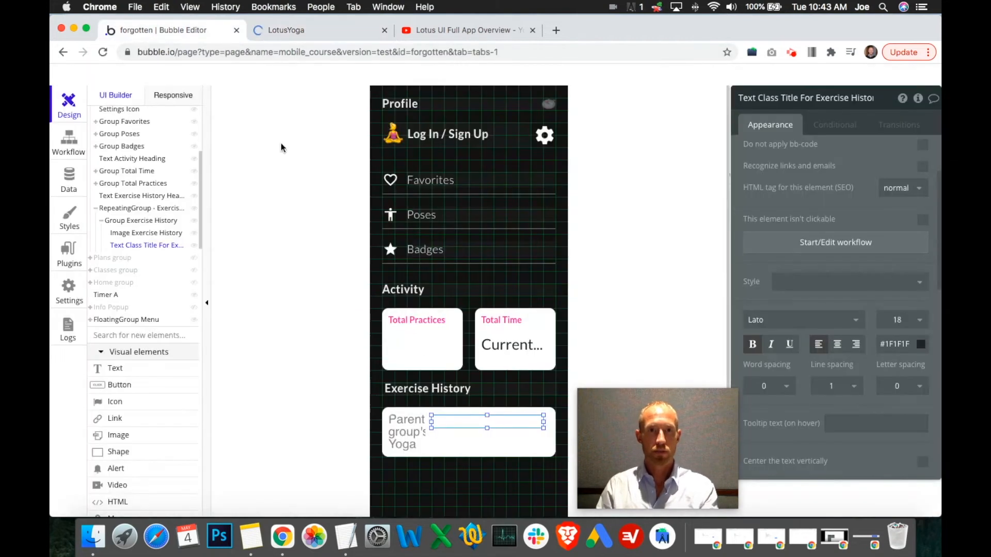
left_click(423, 29)
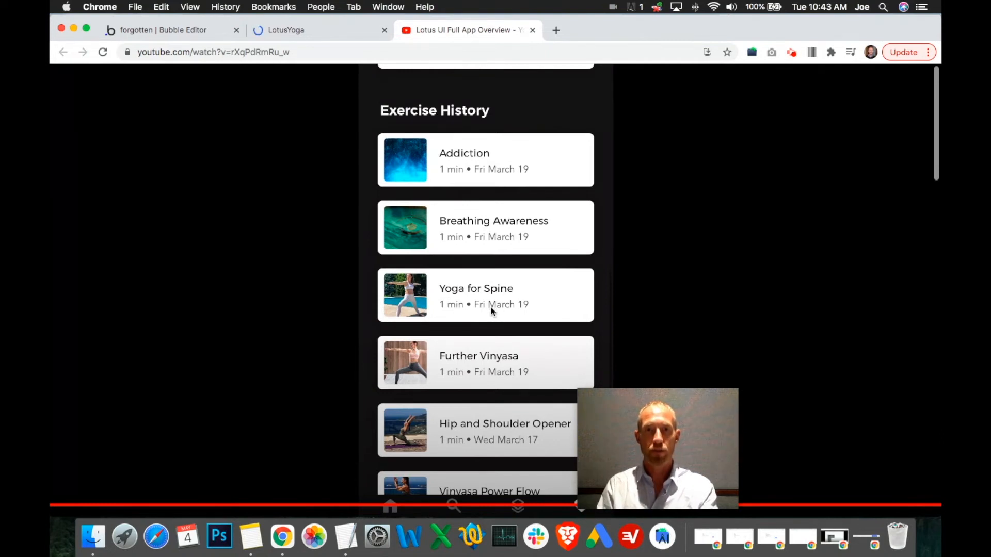
left_click(317, 31)
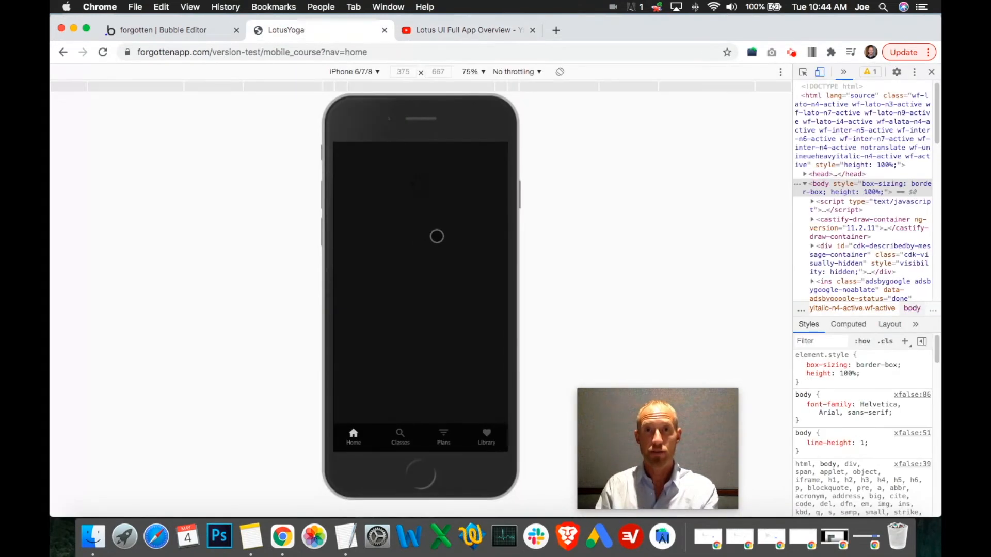
left_click(487, 438)
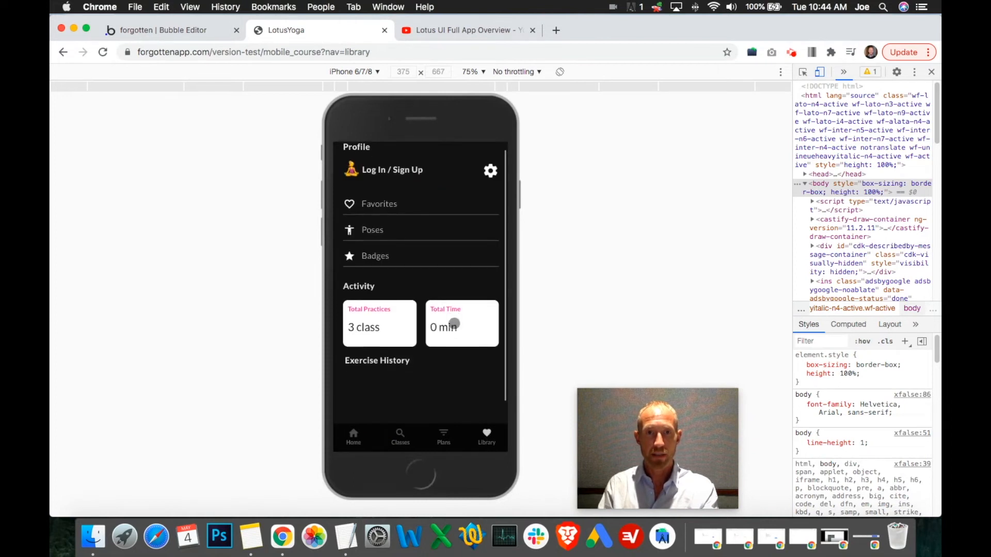
scroll(454, 324, "down", 1)
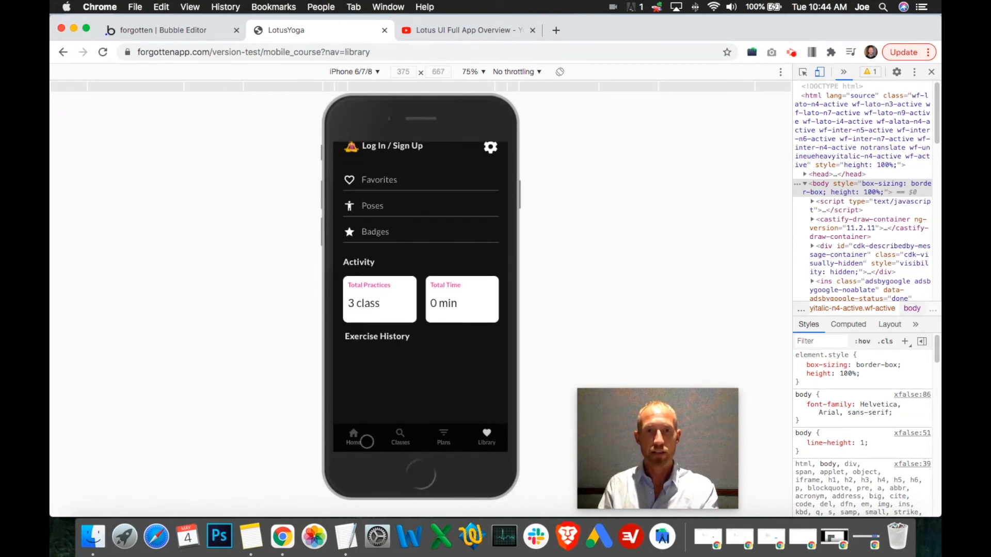
Play and close the Further Vinyasa class from the preview's Home page, and check its Exercise History card on the Library page.
left_click(360, 437)
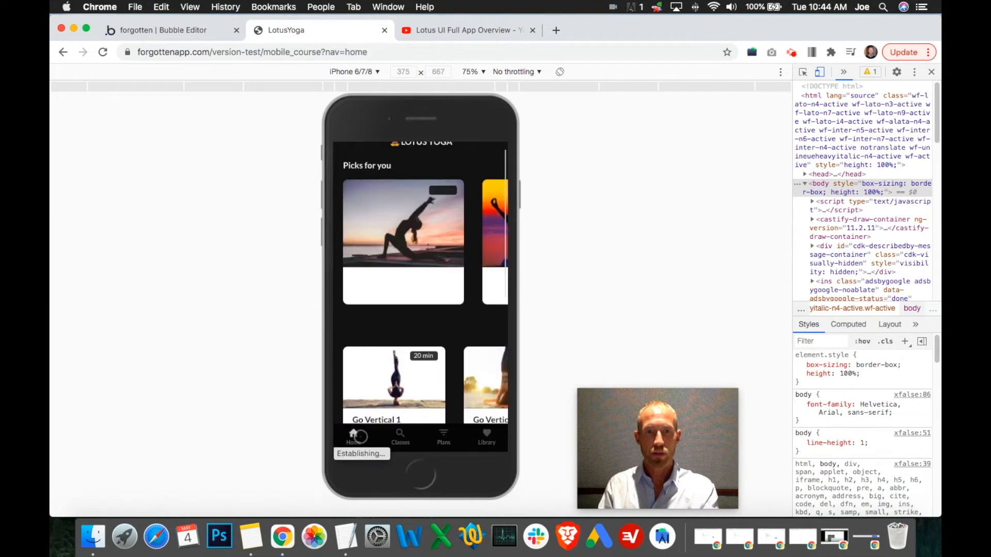
left_click(407, 309)
left_click(413, 337)
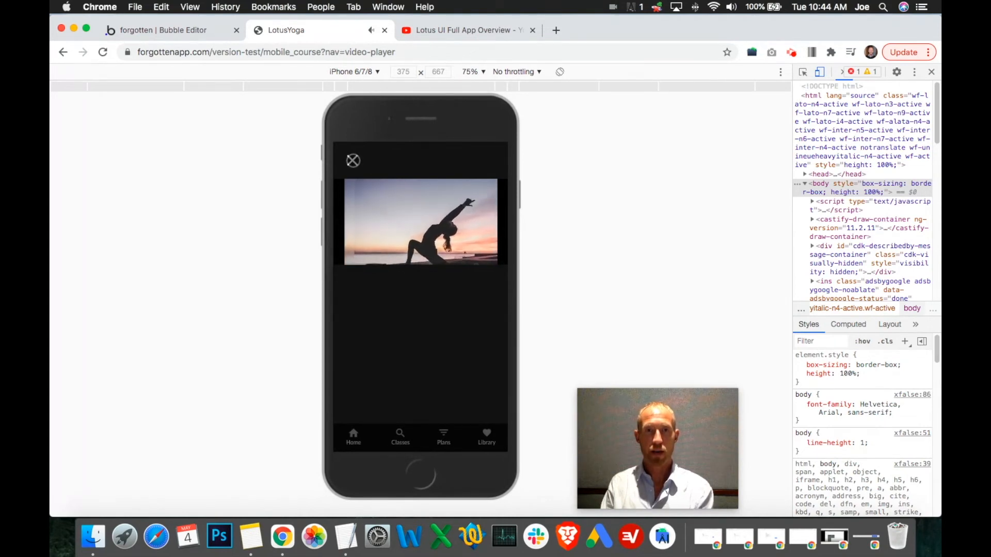
left_click(353, 160)
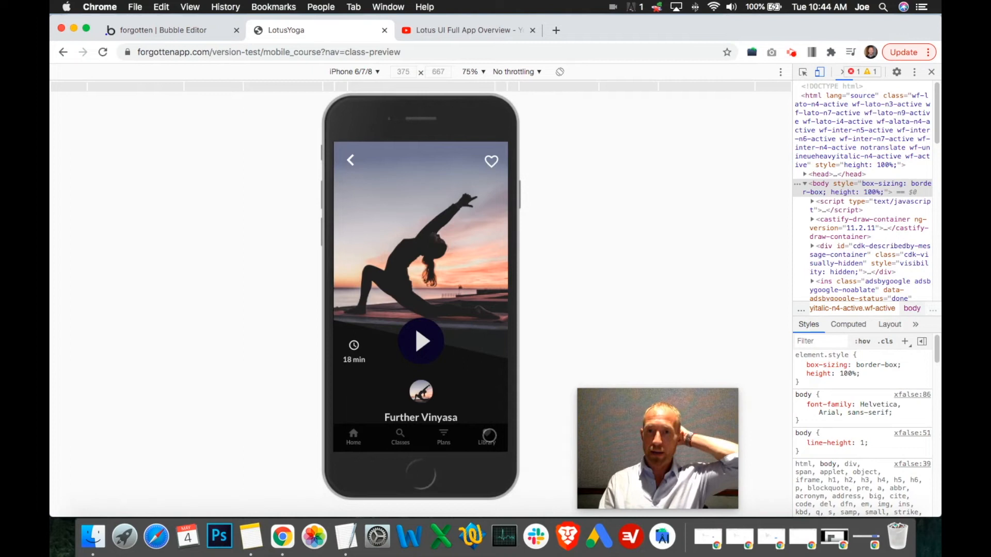
left_click(488, 436)
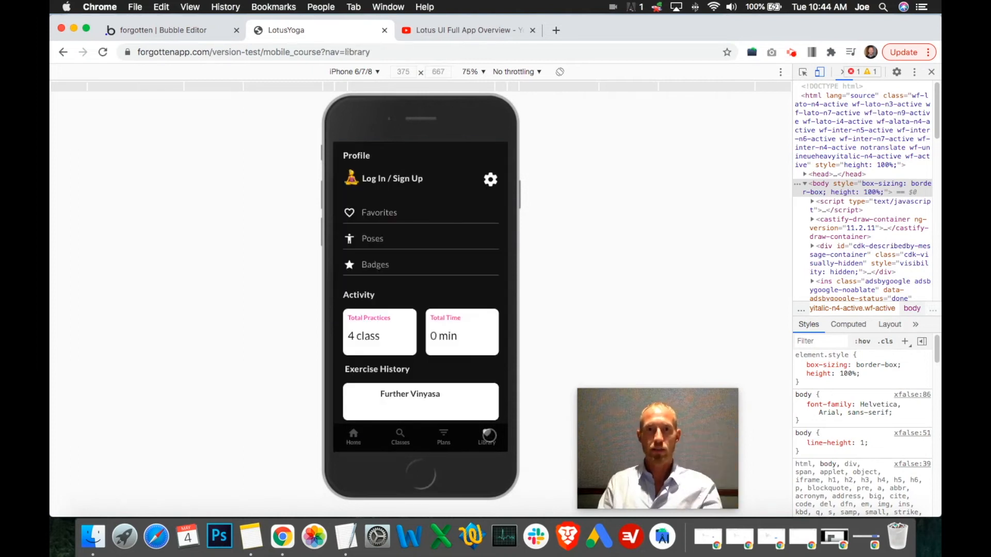
scroll(462, 375, "down", 2)
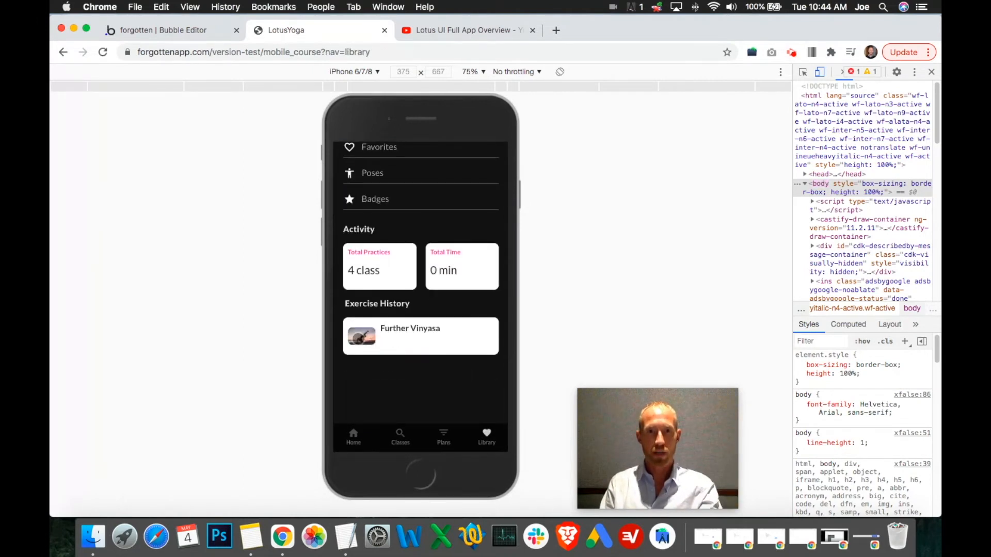
Back in the Bubble editor, set the Exercise History class title text's width to 170 and its X position to 90.
left_click(172, 30)
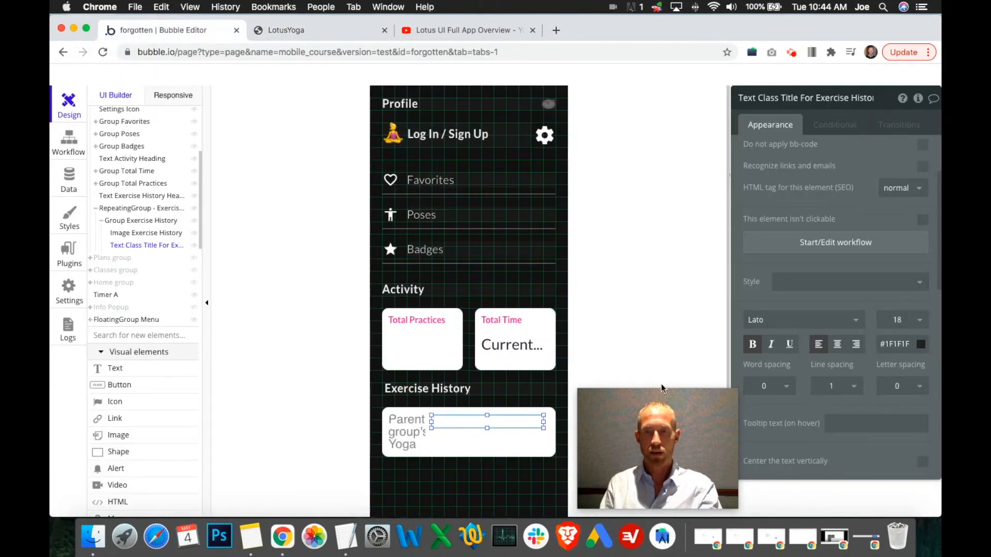
scroll(494, 413, "down", 3)
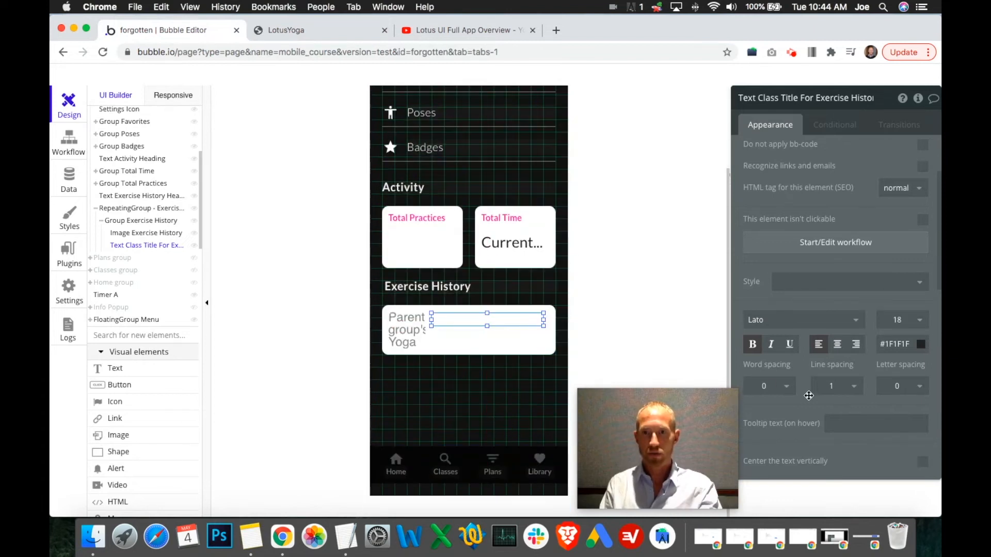
scroll(809, 396, "down", 10)
left_click(768, 271)
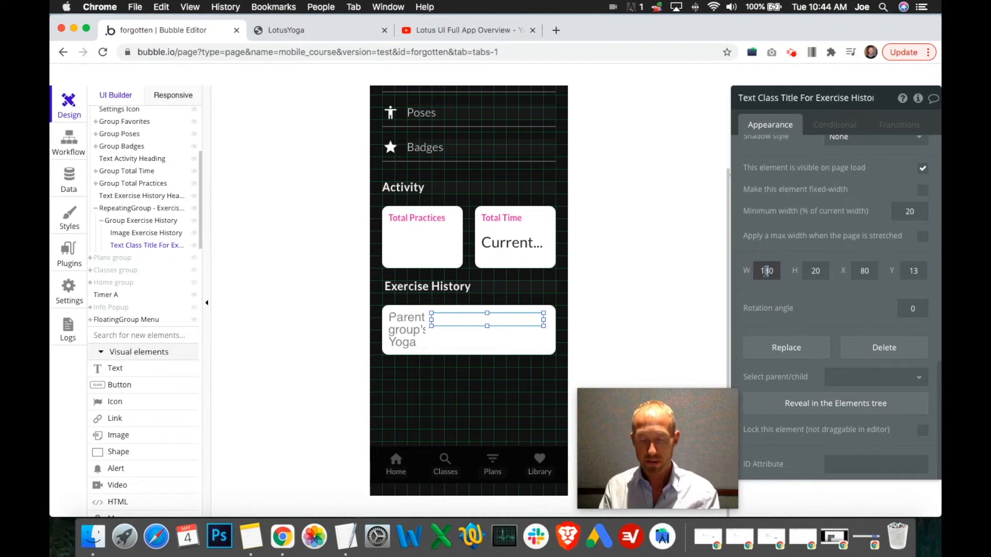
left_click(857, 272)
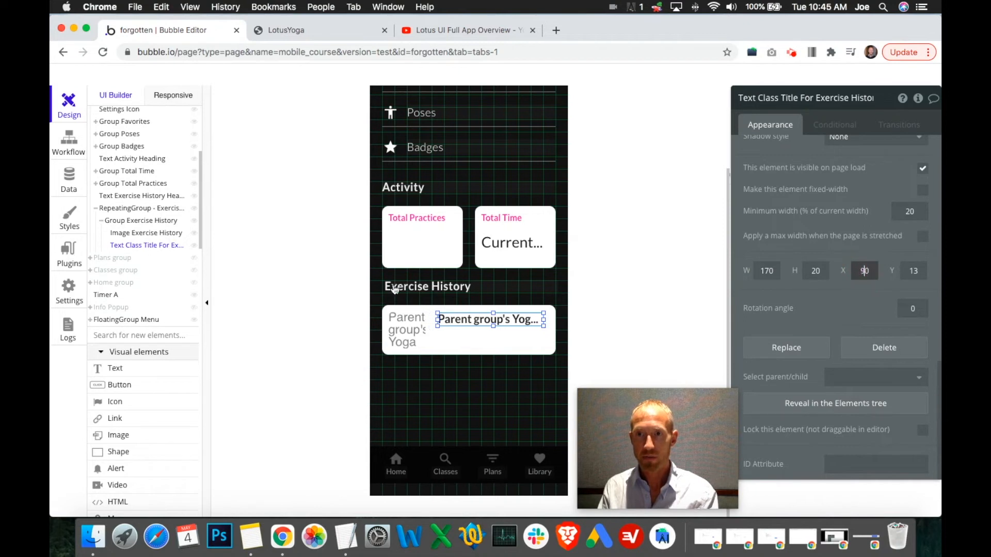
Set the Exercise History image's run-mode rendering to Stretch.
left_click(401, 324)
scroll(872, 252, "up", 10)
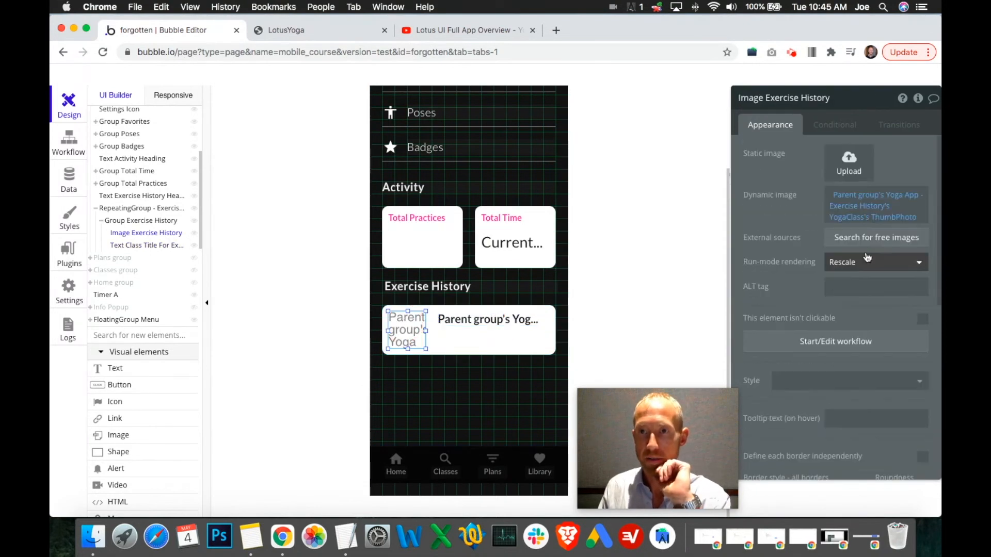
left_click(857, 263)
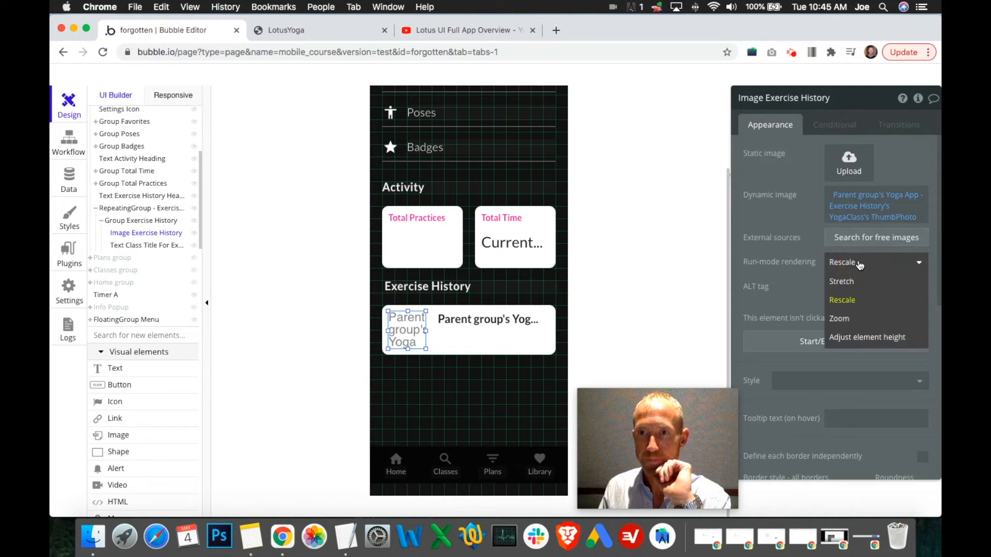
left_click(854, 284)
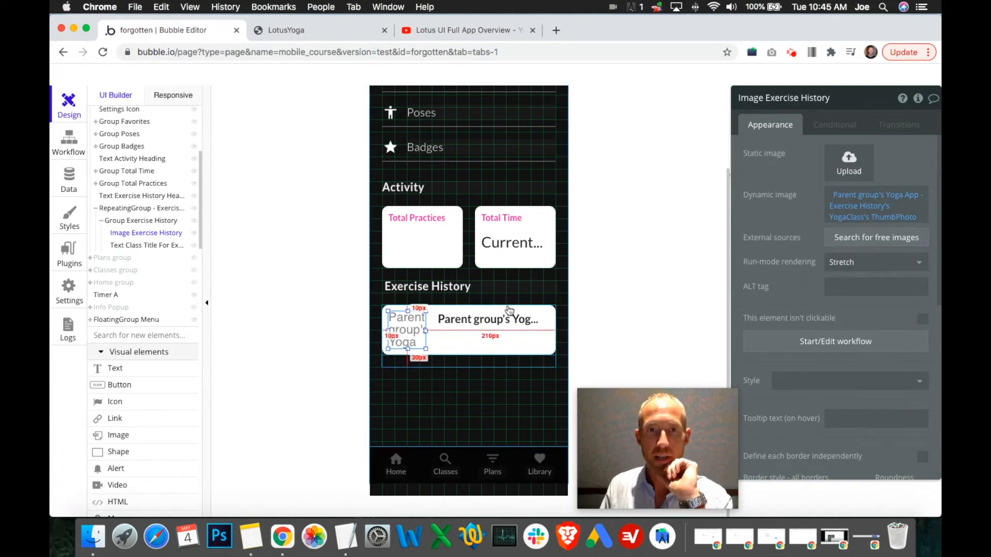
Add a text element below the class title in the Exercise History card and name it Text Stats Exercise History.
left_click(134, 368)
left_click_drag(438, 331, 464, 341)
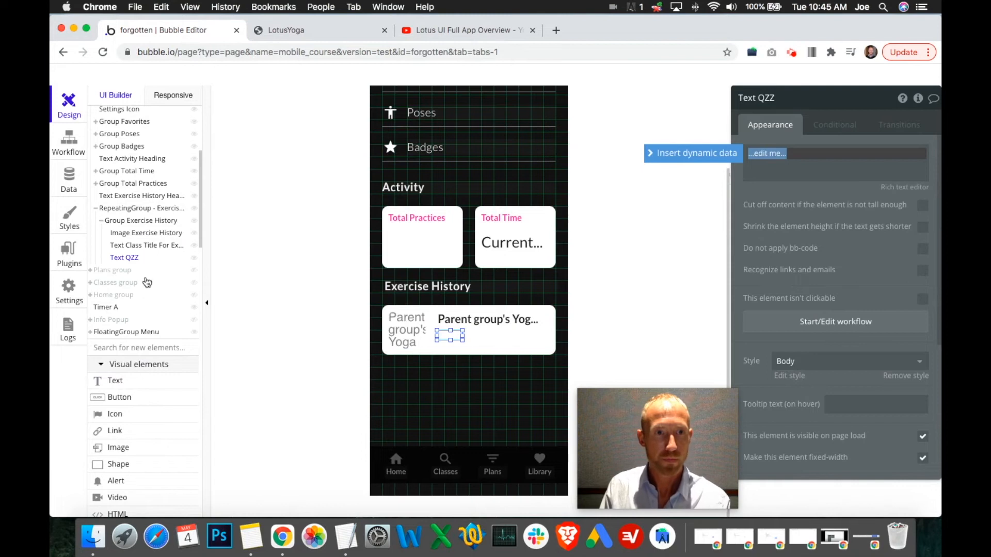
double_click(766, 97)
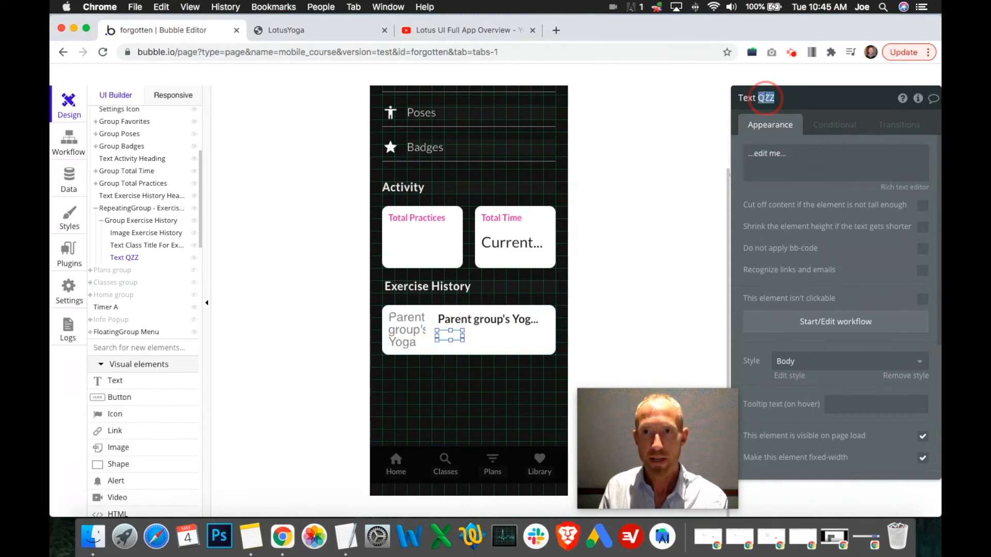
type("s Exercise His")
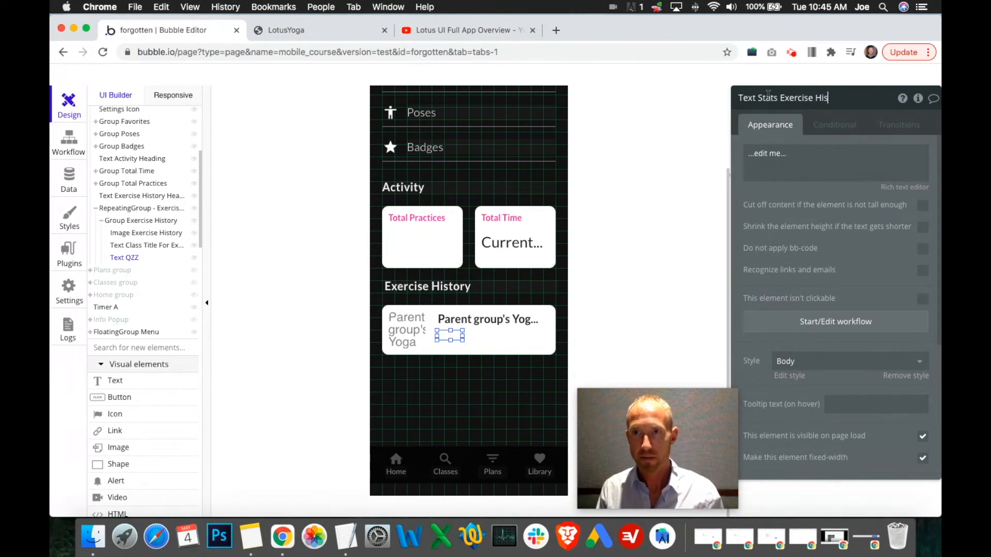
Clear the stats text's placeholder content and remove its Body style.
left_click(781, 166)
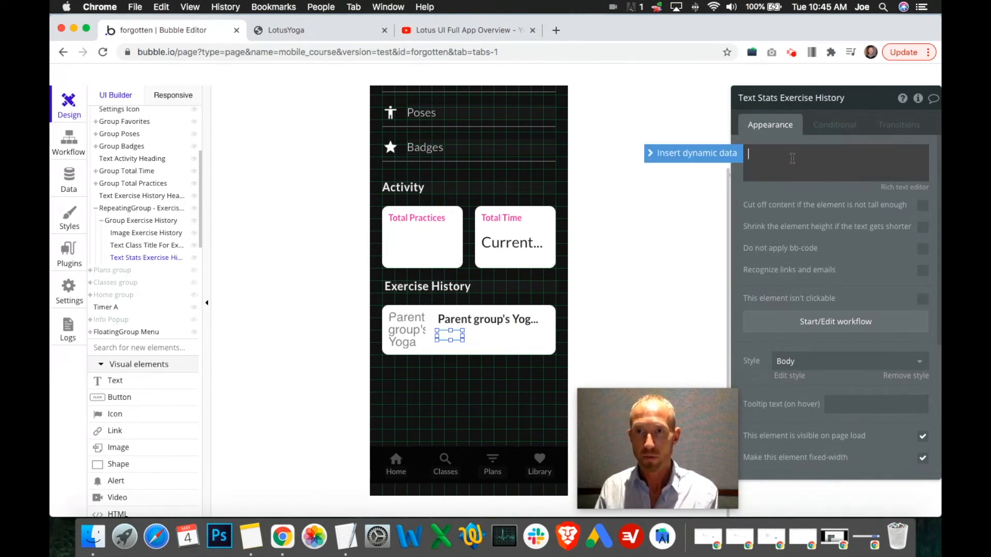
left_click(812, 365)
left_click(756, 377)
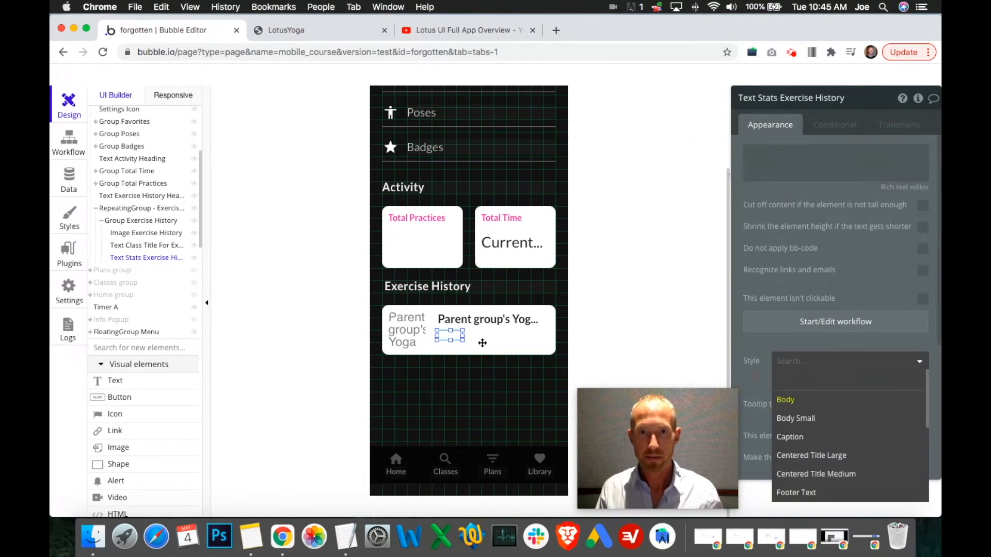
Set the Exercise History class title text's Y position to 10.
left_click(457, 321)
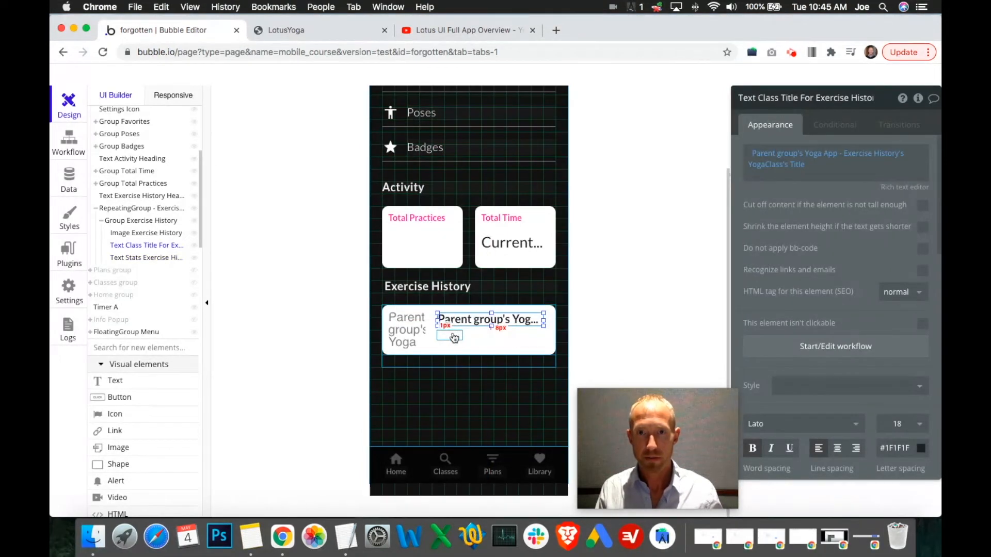
scroll(859, 336, "down", 10)
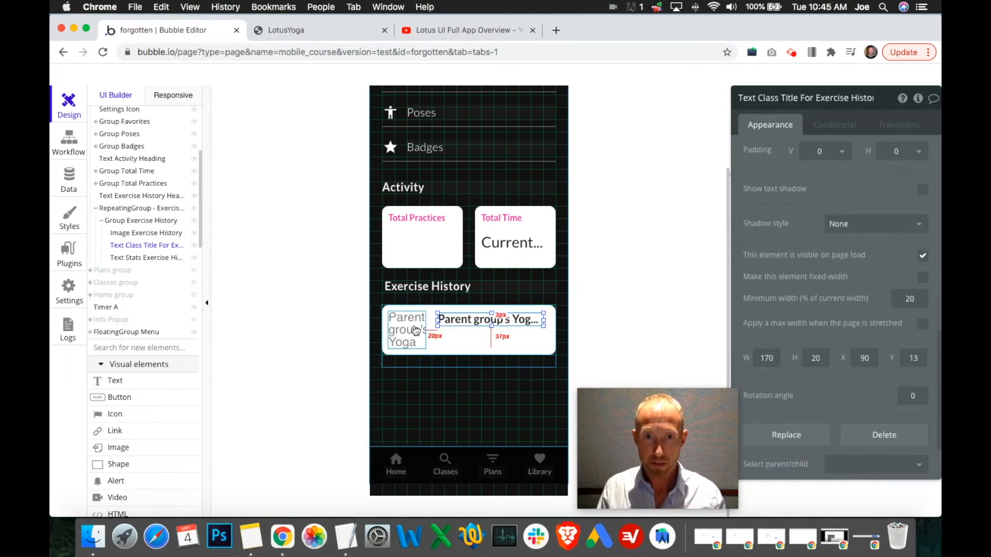
left_click(913, 356)
type("0")
key("Return")
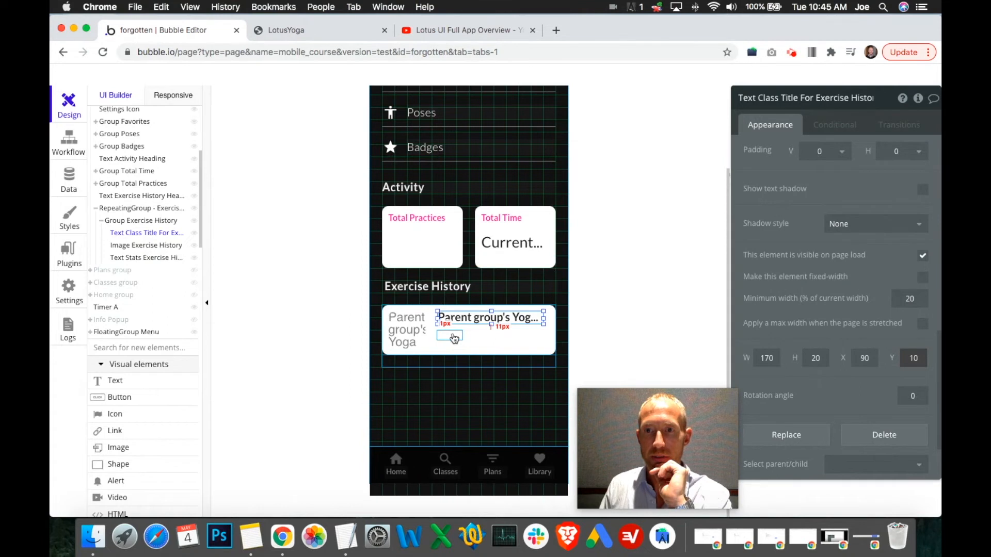
Set the stats text's Y position to 40 and its height to 20.
left_click(454, 337)
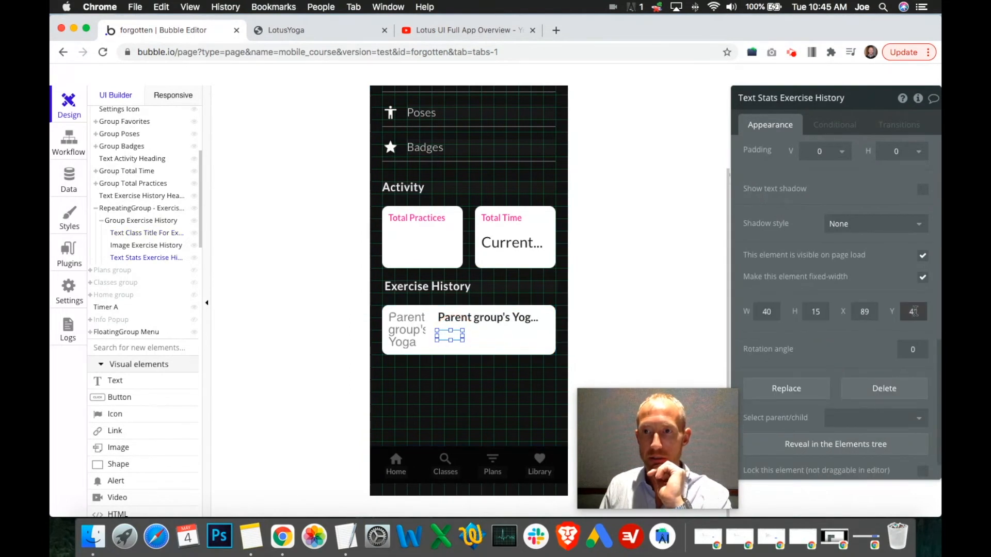
key("BackSpace")
type("0")
left_click(813, 312)
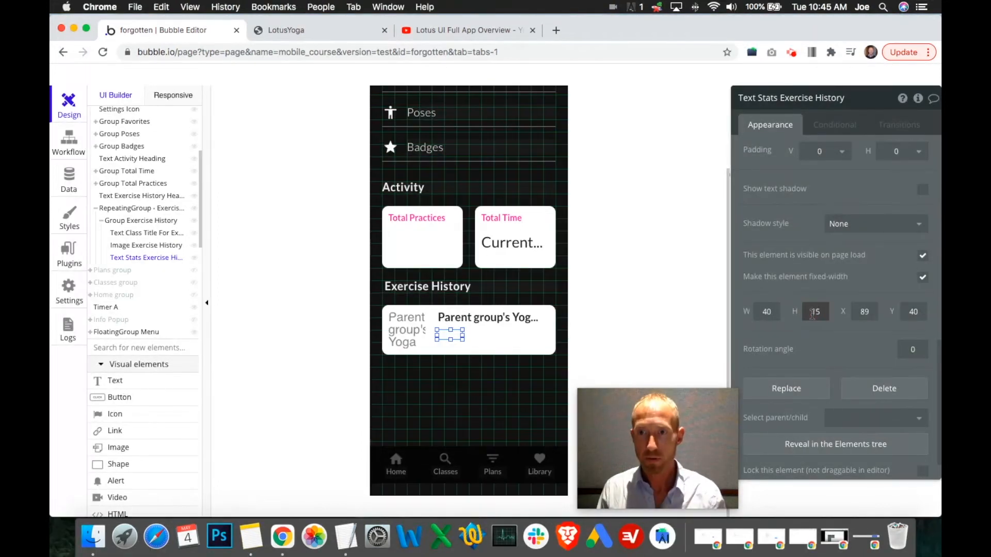
left_click(814, 311)
type("20")
Turn off fixed width for the stats text, then set its width to 170 and its X position to 90.
left_click(922, 277)
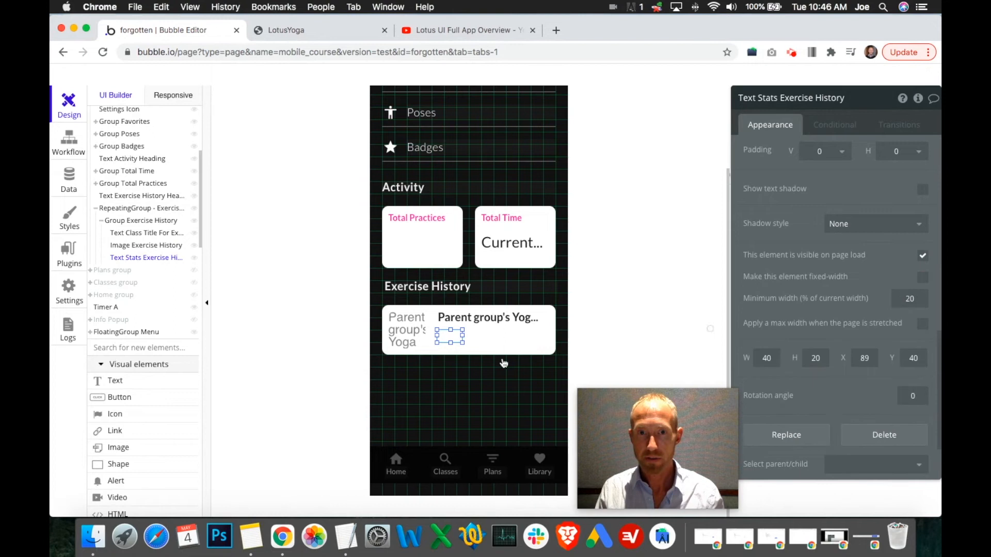
double_click(767, 358)
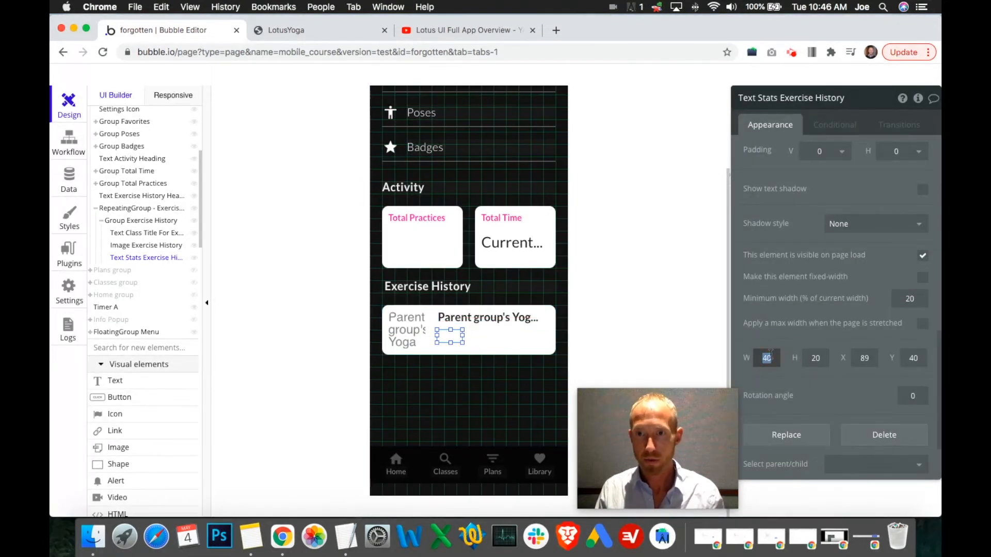
type("170")
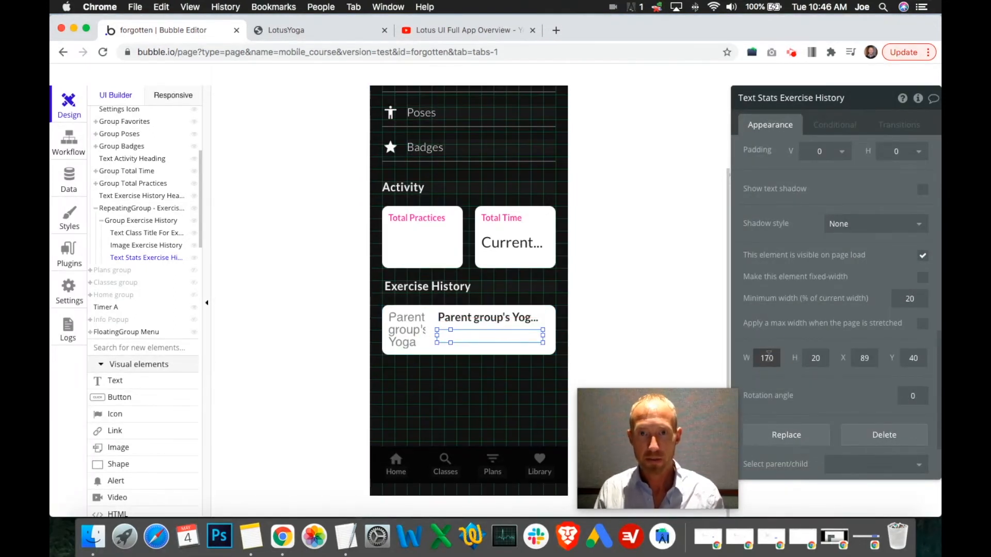
left_click(868, 357)
left_click(868, 358)
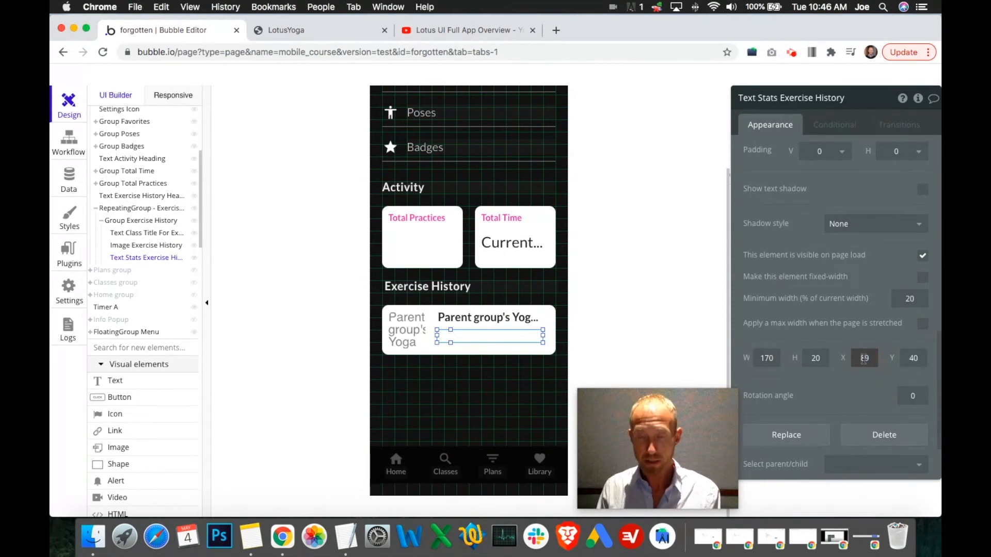
left_click(869, 358)
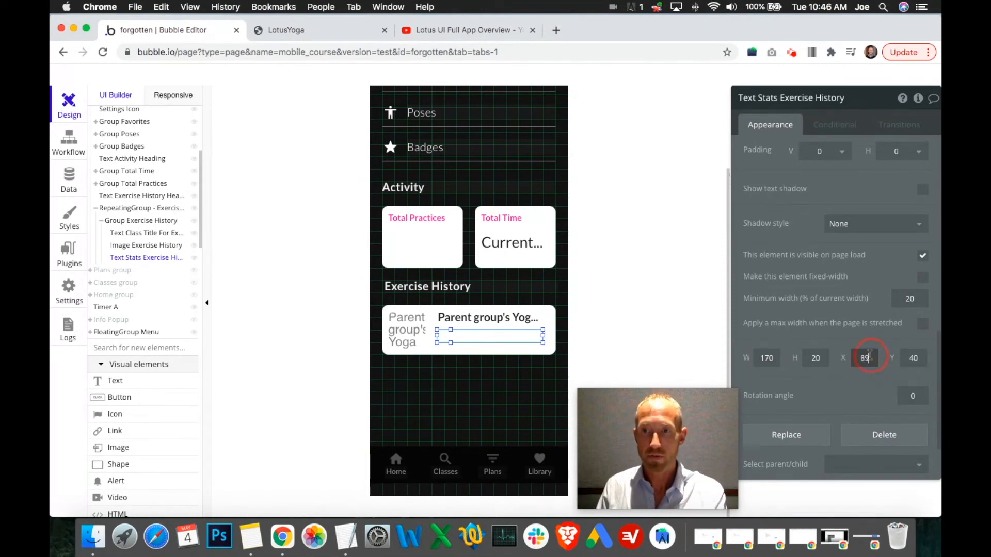
type("90")
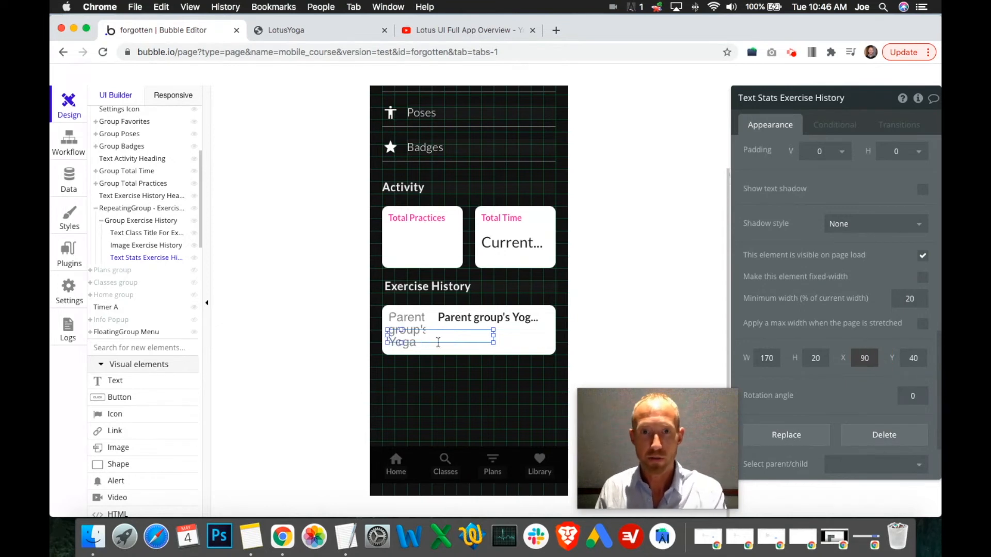
left_click(808, 360)
key("alt")
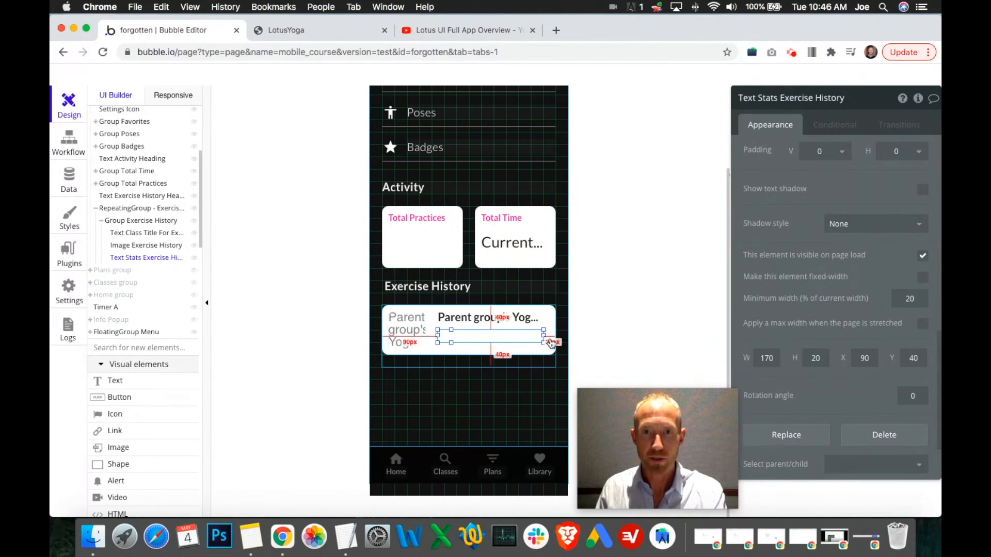
Set the stats text's font size to 14 and its line spacing to 1.
scroll(838, 334, "up", 4)
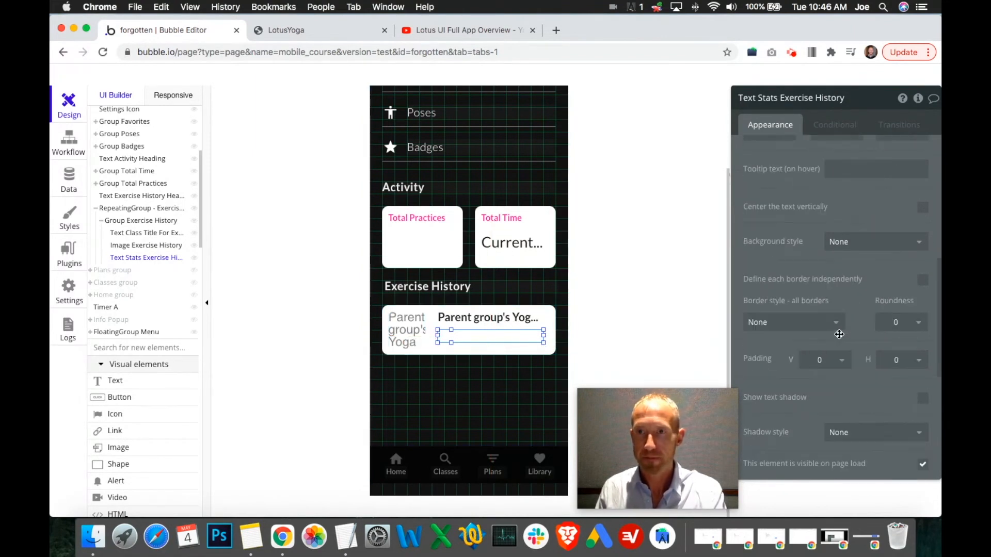
scroll(846, 338, "up", 5)
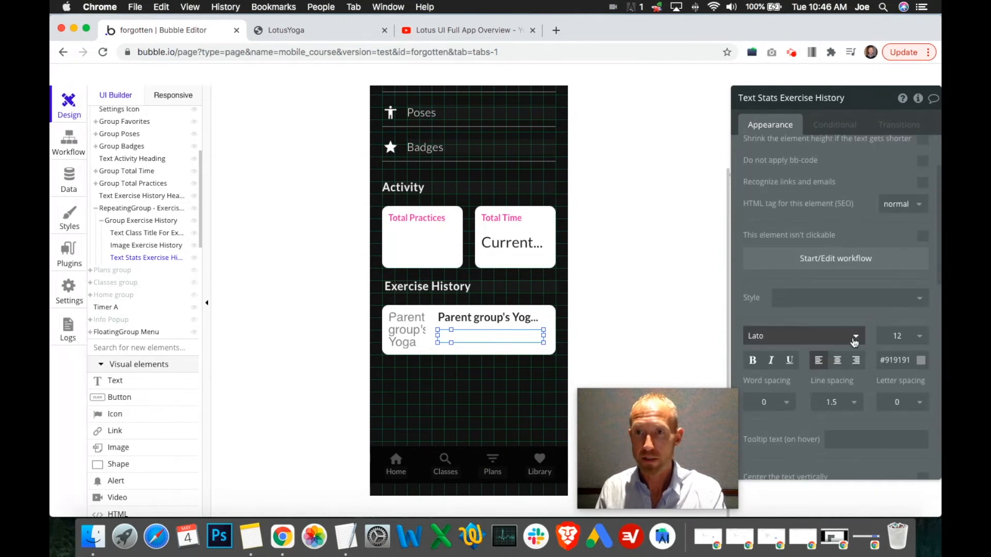
scroll(900, 299, "down", 2)
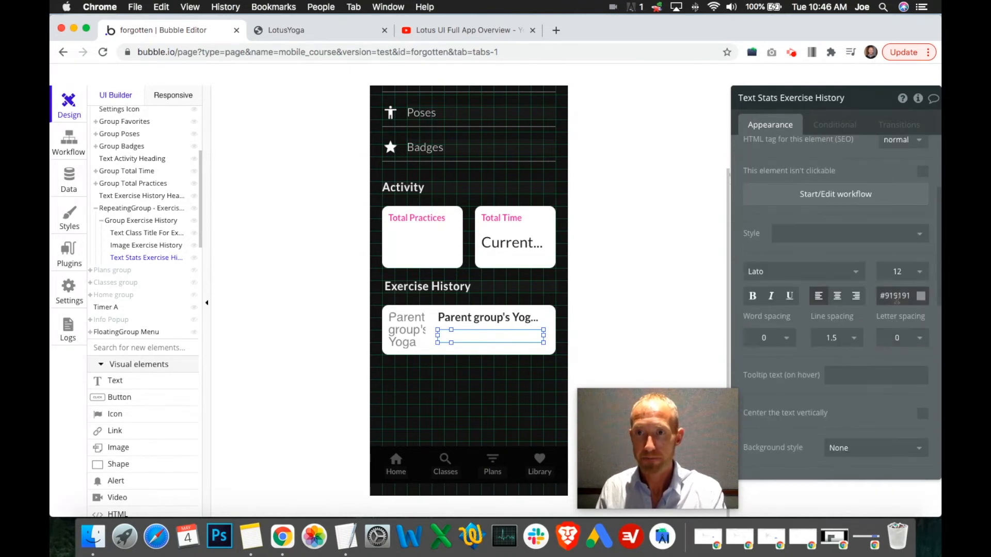
left_click(903, 272)
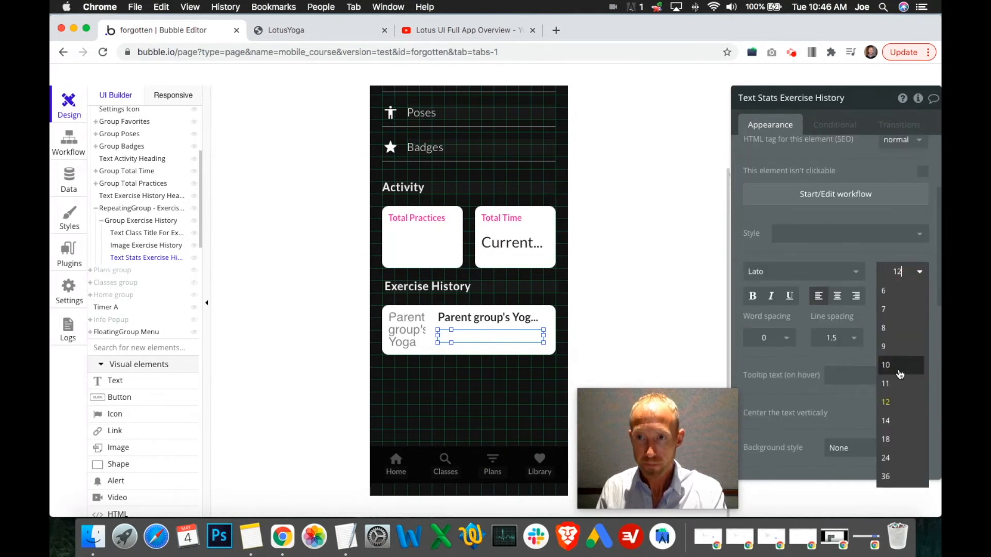
left_click(896, 423)
scroll(836, 341, "down", 6)
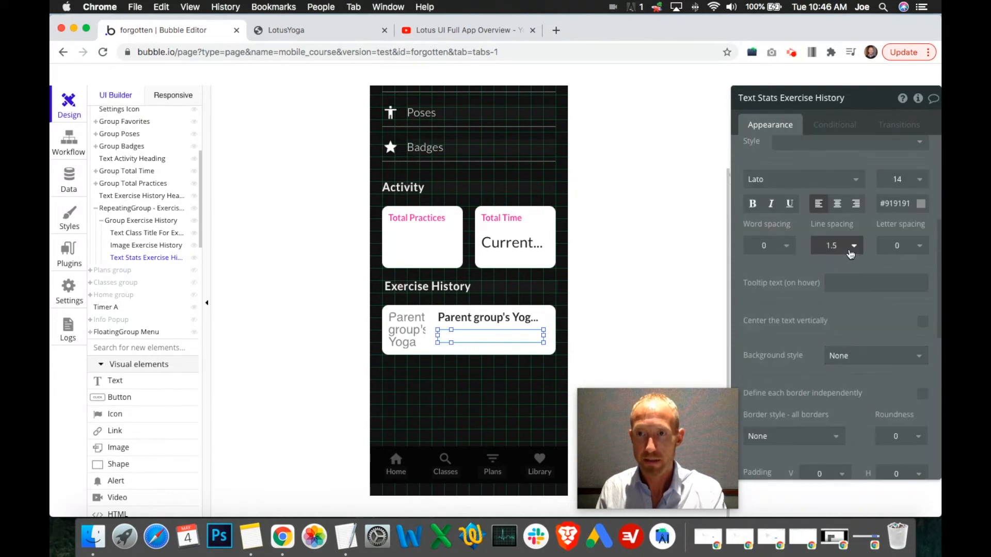
scroll(871, 298, "up", 5)
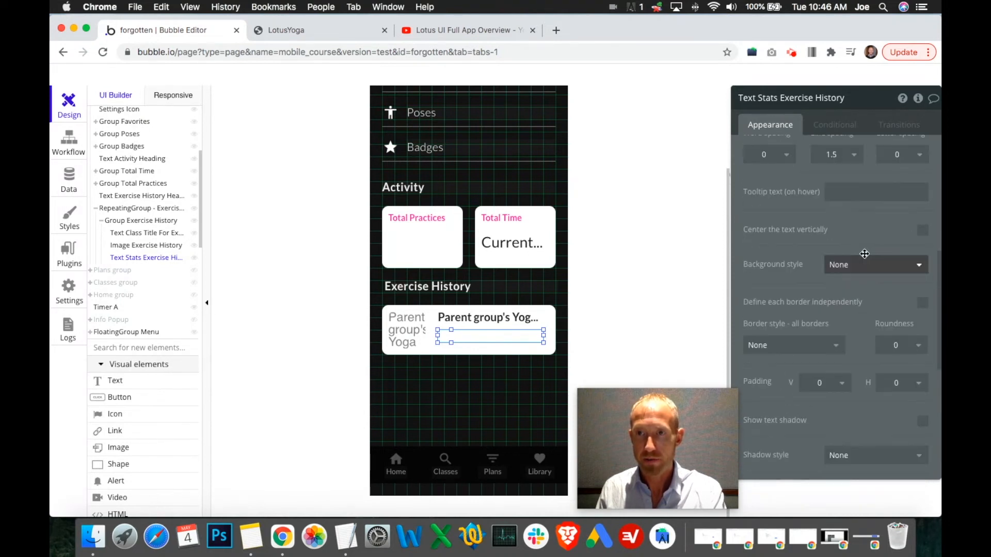
left_click(854, 174)
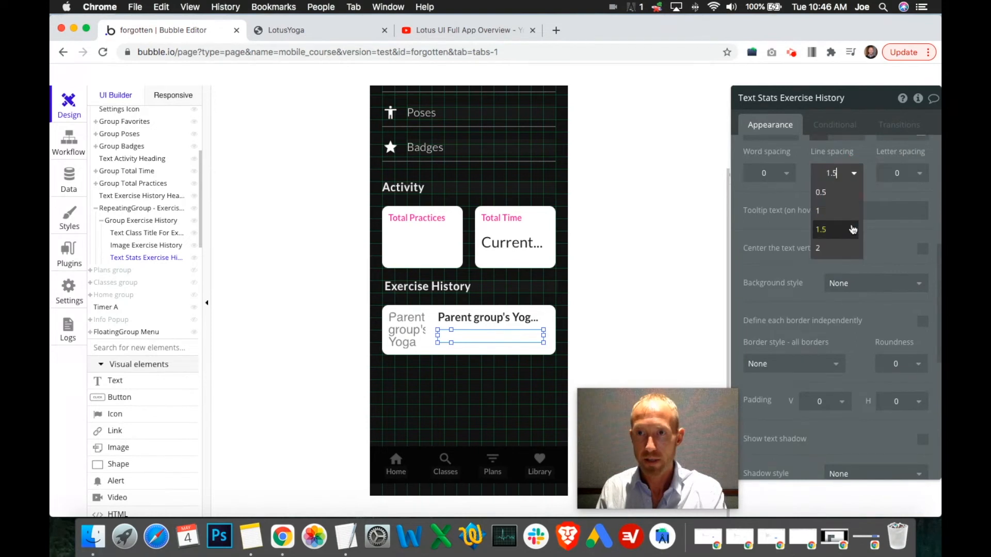
left_click(825, 212)
Insert the parent group's Yoga App - Exercise History's ClassDuration as dynamic data in the stats text.
scroll(819, 316, "up", 8)
left_click(785, 164)
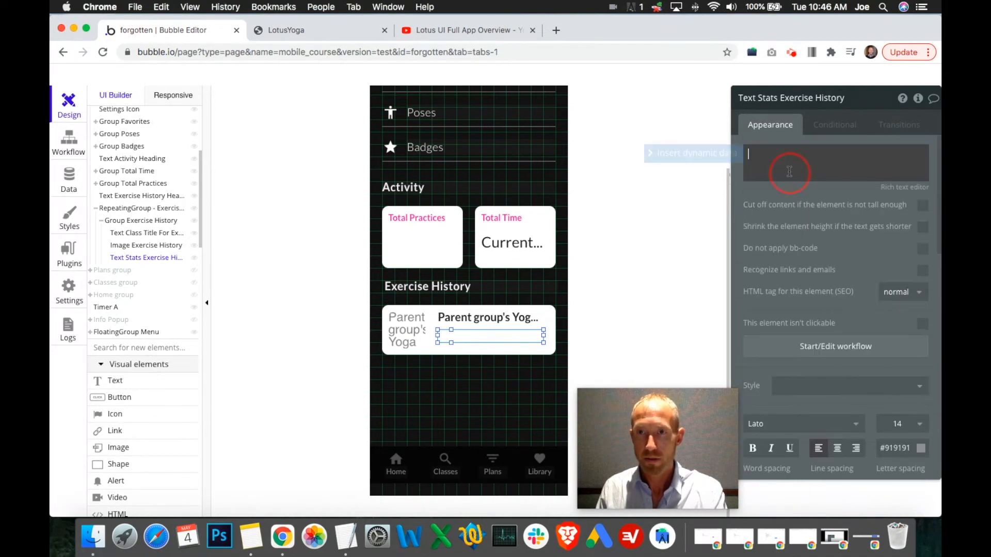
left_click(727, 154)
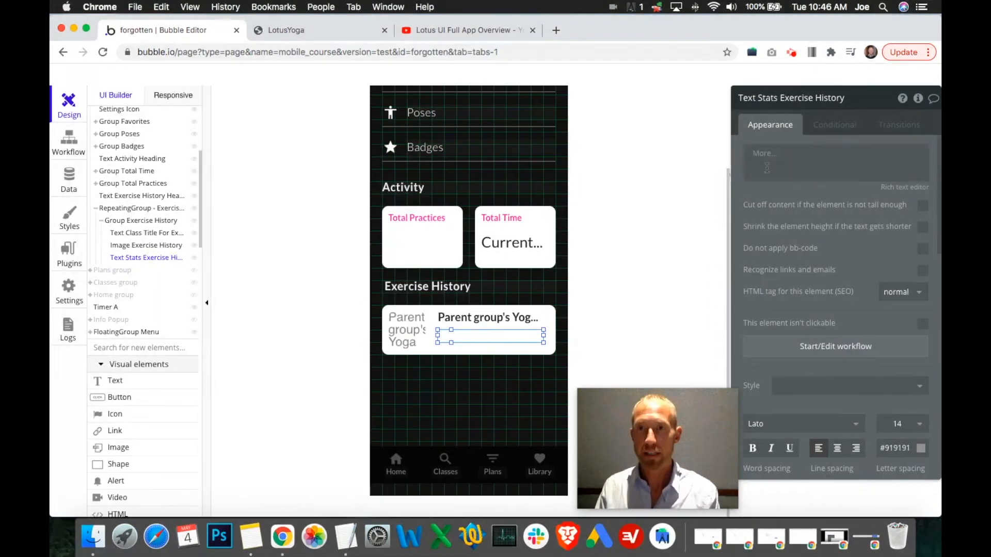
left_click(783, 191)
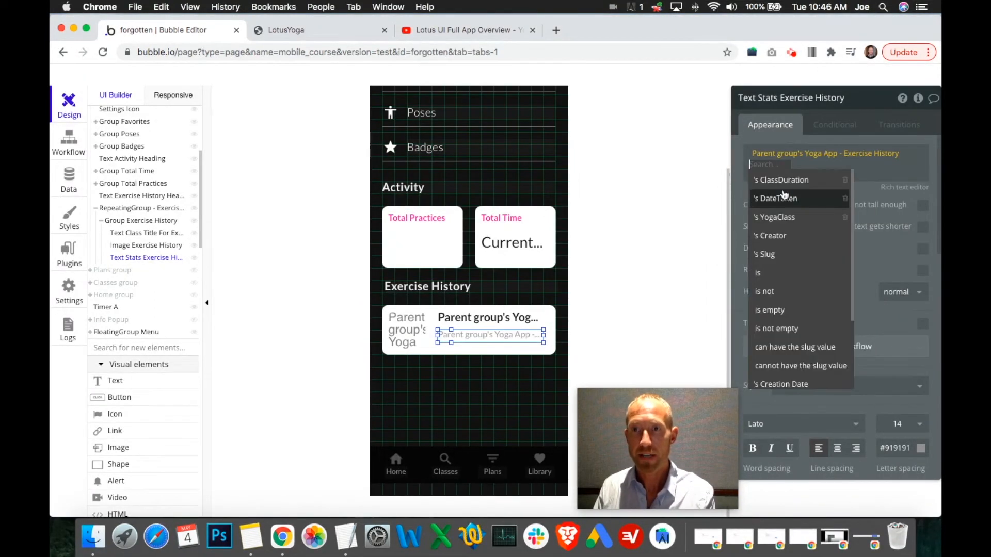
left_click(787, 181)
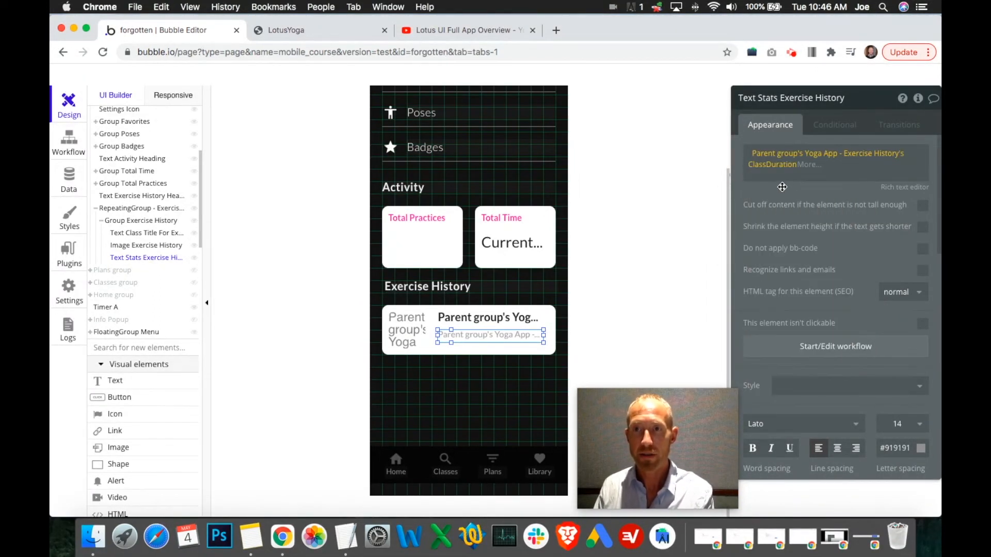
left_click(808, 165)
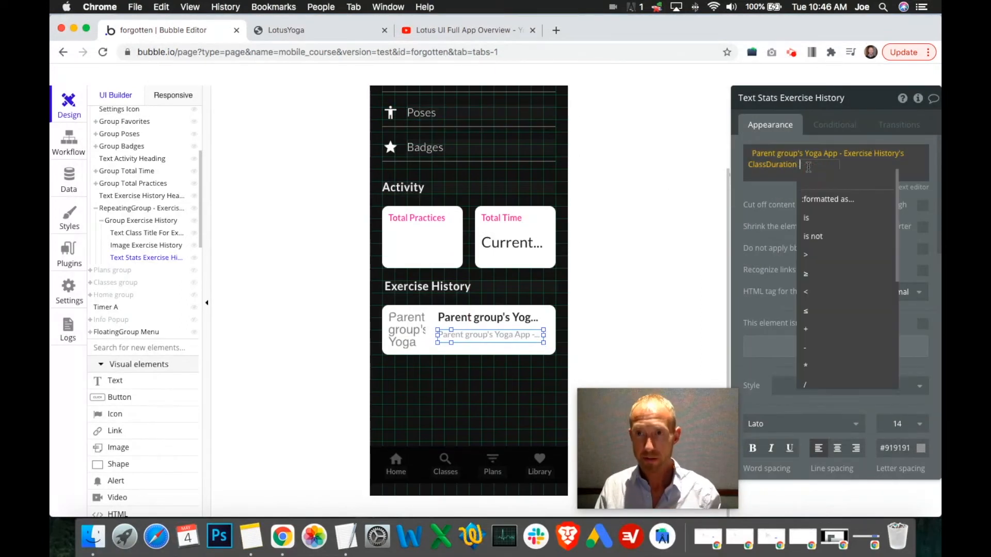
type("min")
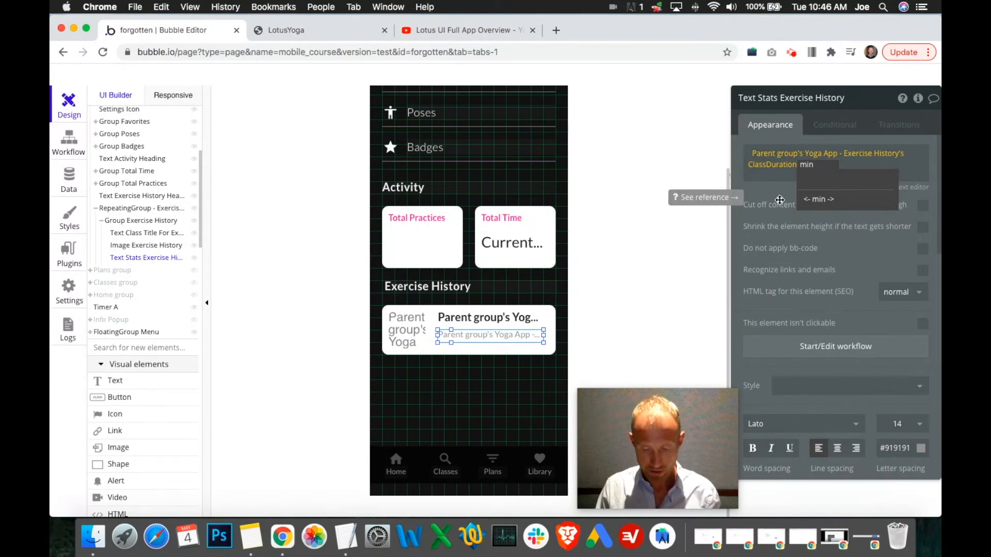
type("*")
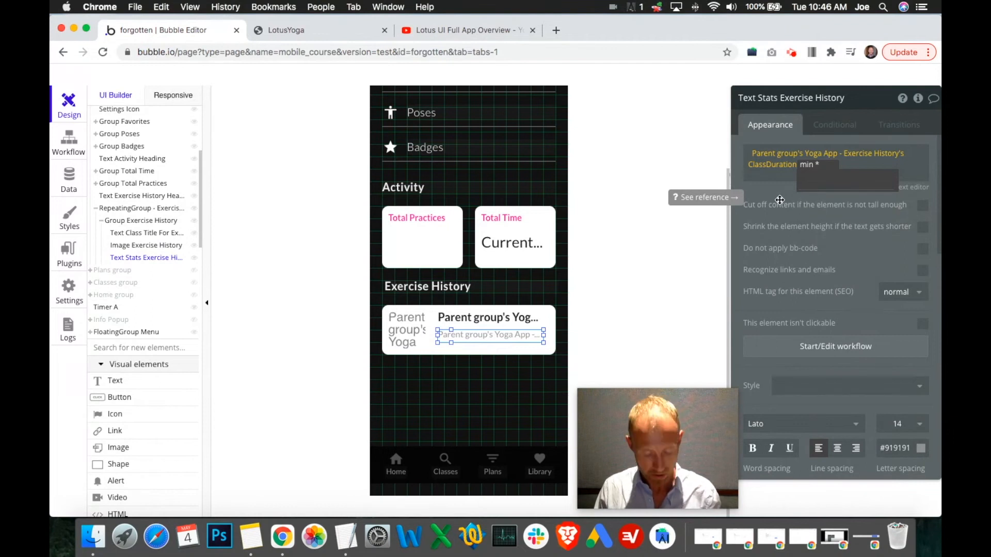
key("BackSpace")
key("BackSpace")
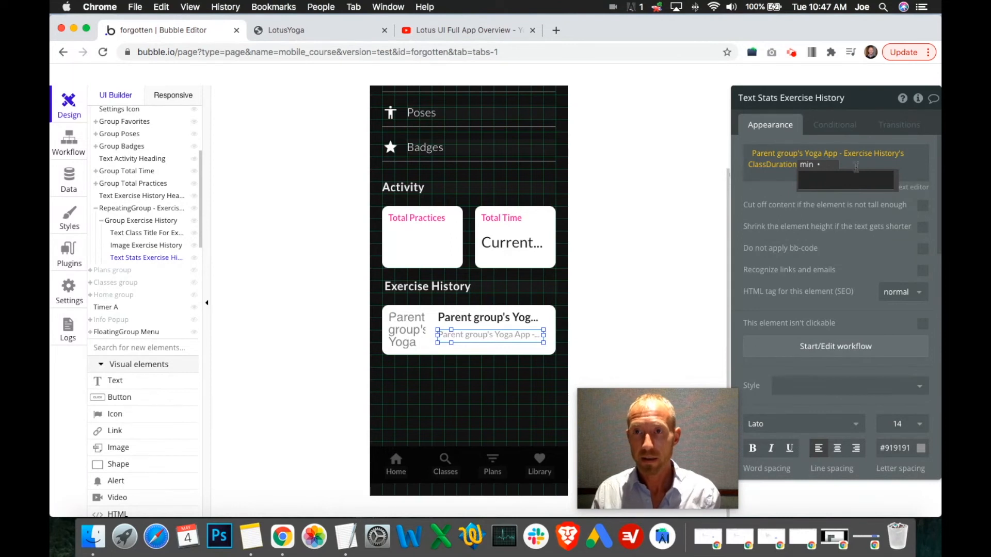
left_click(855, 207)
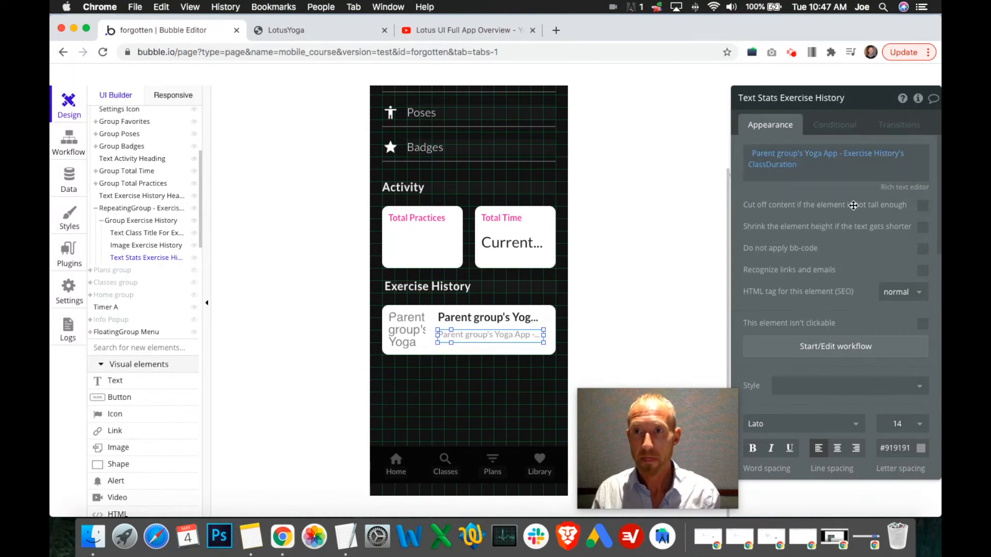
Add the literal text "min •" after the ClassDuration expression in the exercise history stats text.
left_click(832, 168)
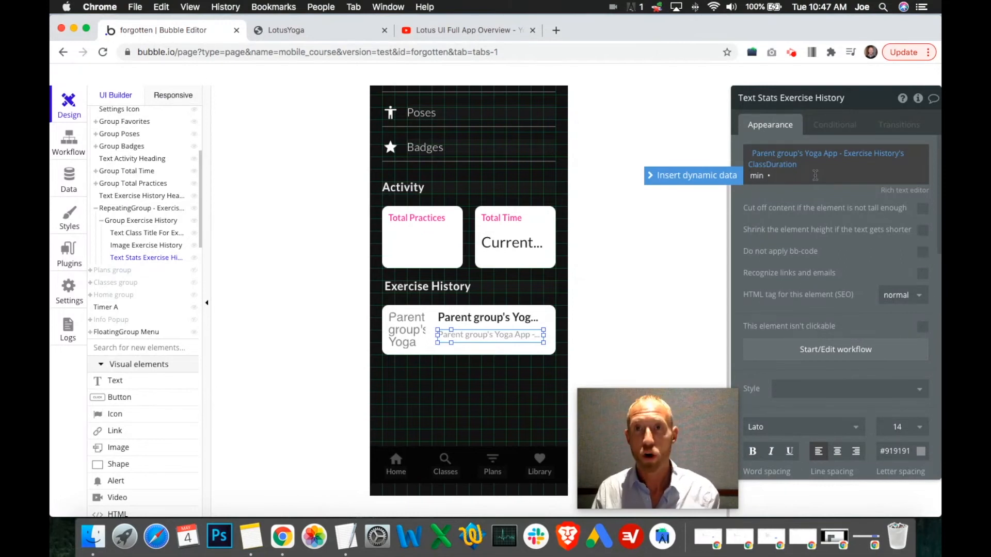
Append the parent group's Yoga App - Exercise History's DateTaken after "min •" in the exercise history stats text.
left_click(824, 181)
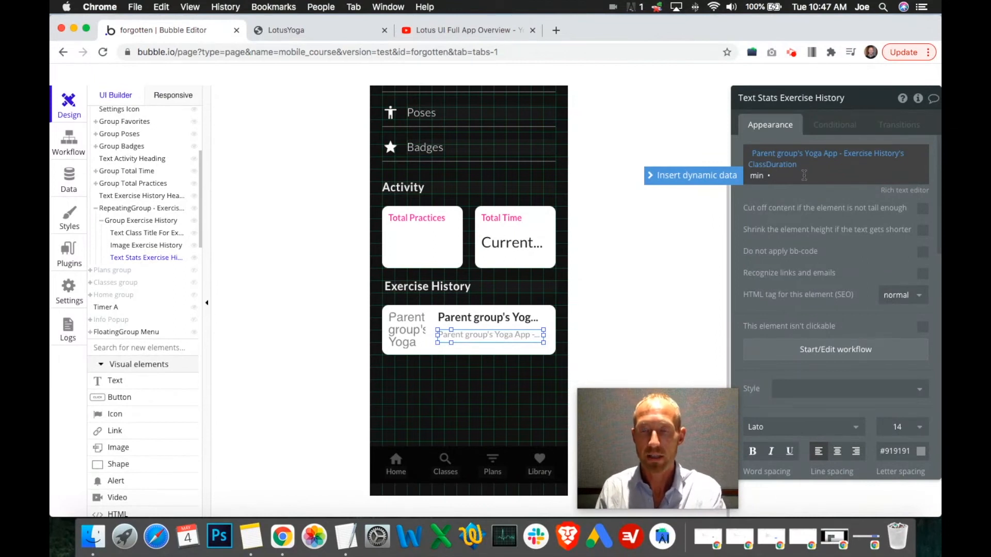
left_click(698, 174)
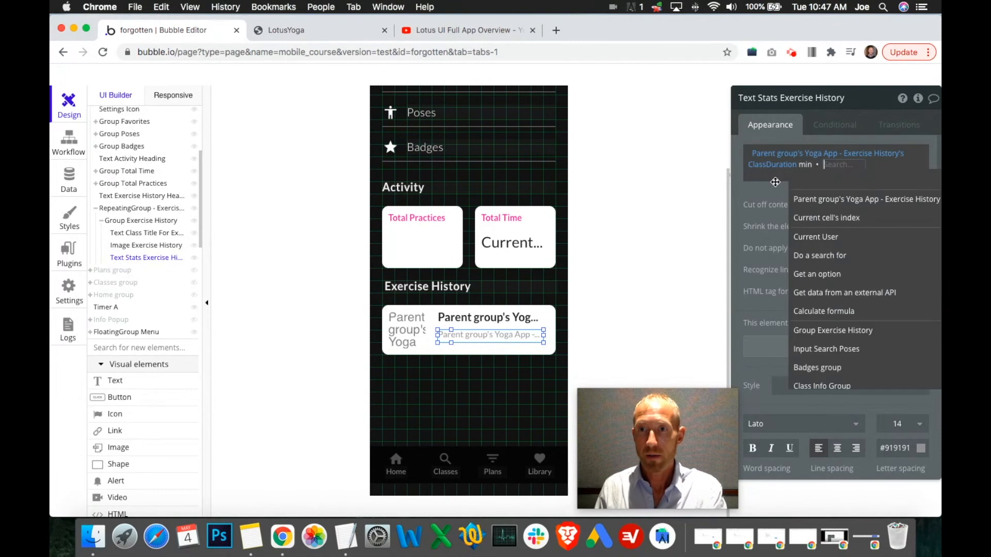
left_click(822, 199)
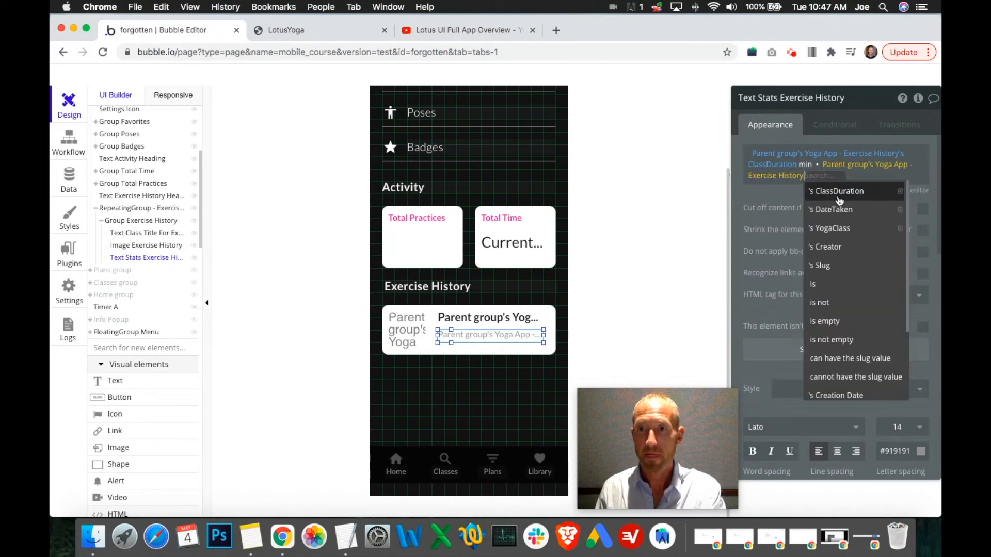
left_click(837, 209)
left_click(859, 177)
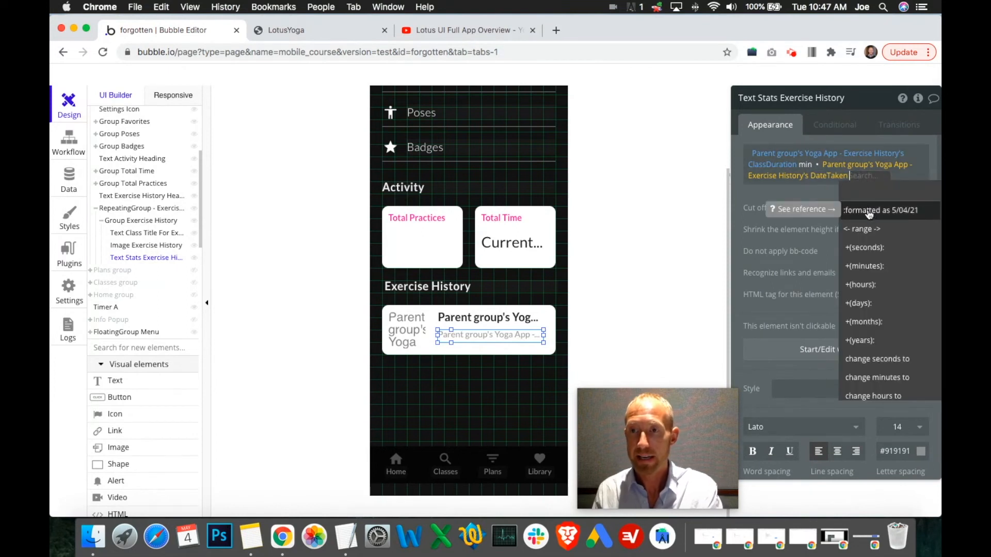
Apply the date "formatted as" operator to the DateTaken expression in the stats text.
scroll(871, 217, "down", 5)
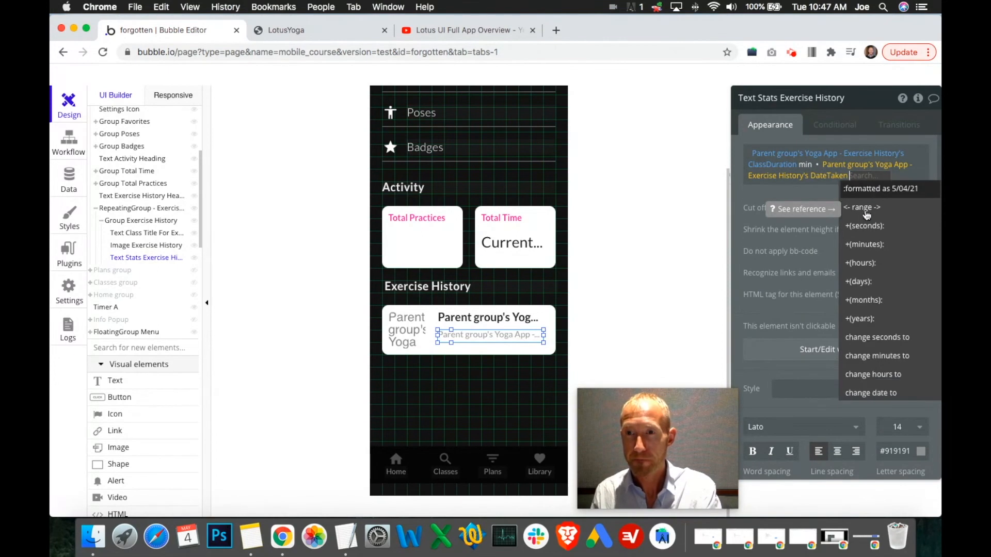
scroll(882, 240, "up", 3)
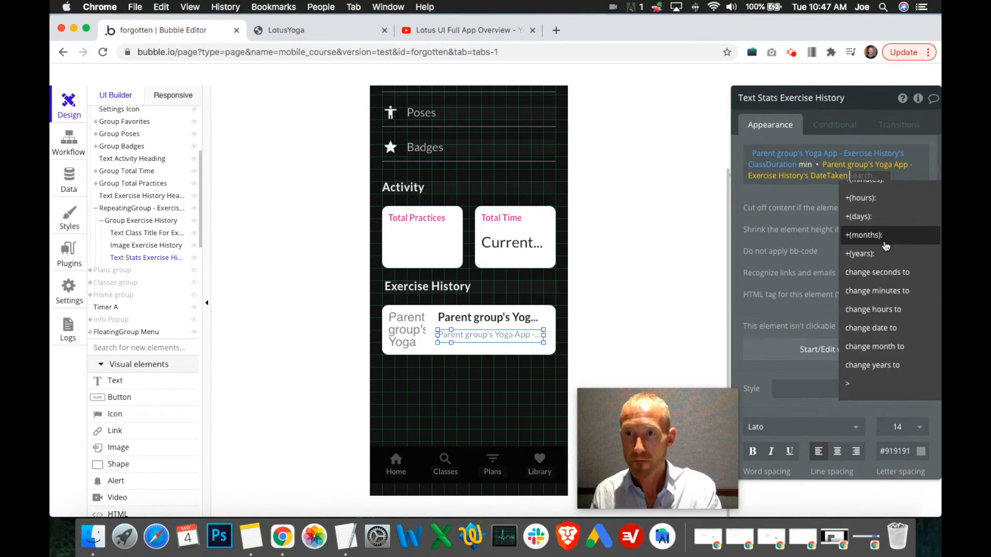
scroll(891, 271, "down", 5)
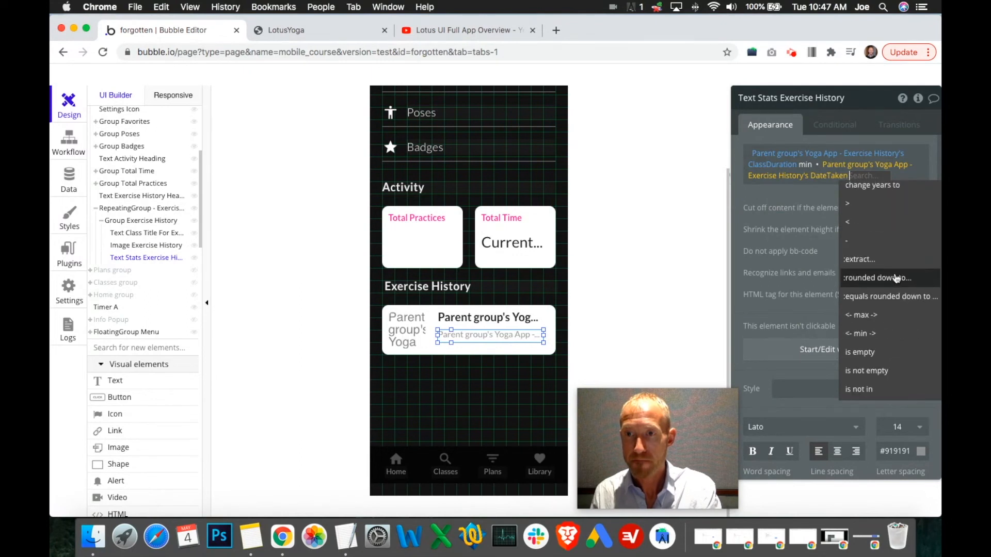
scroll(887, 258, "up", 5)
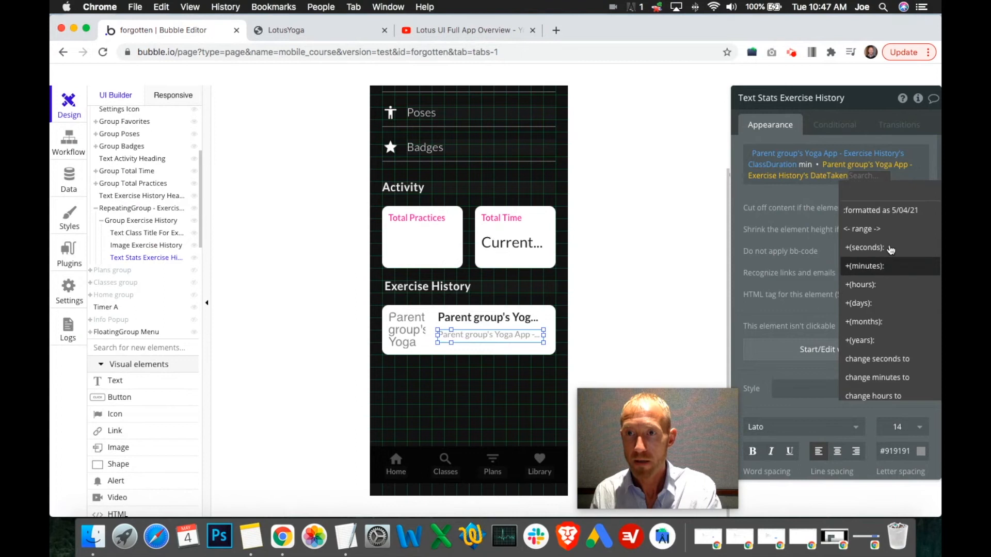
left_click(880, 211)
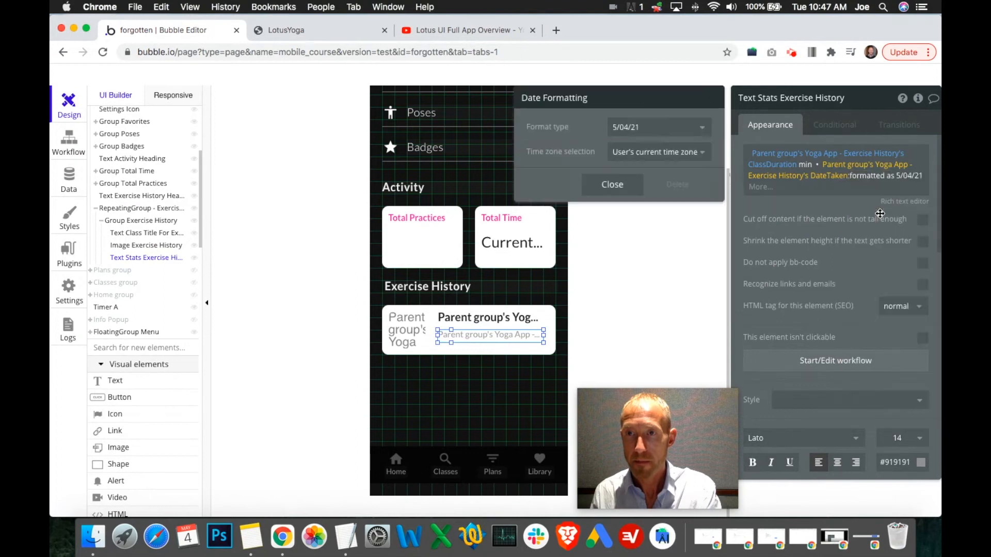
Check the date style in the Lotus UI overview video and set the date format to Tuesday, May 4, 2021.
left_click(687, 131)
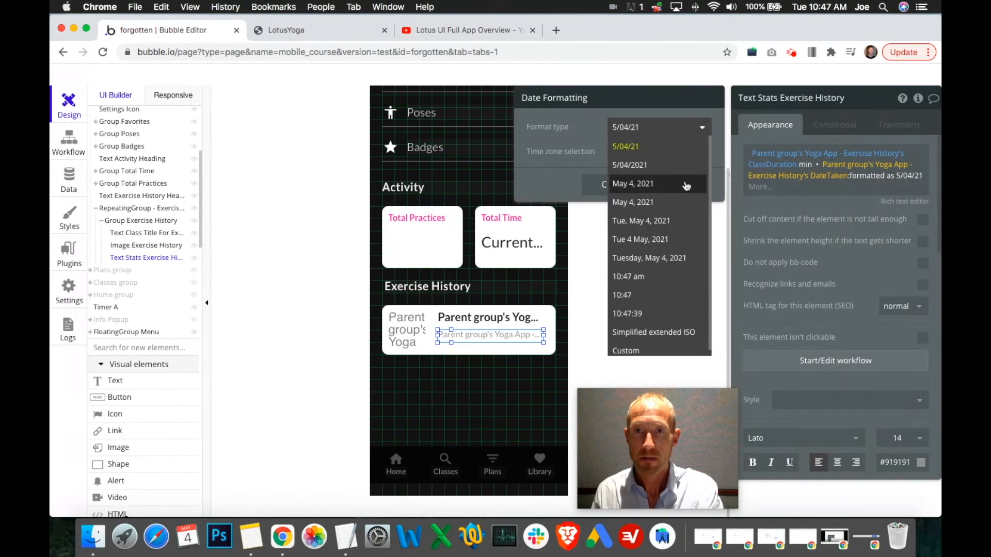
left_click(426, 32)
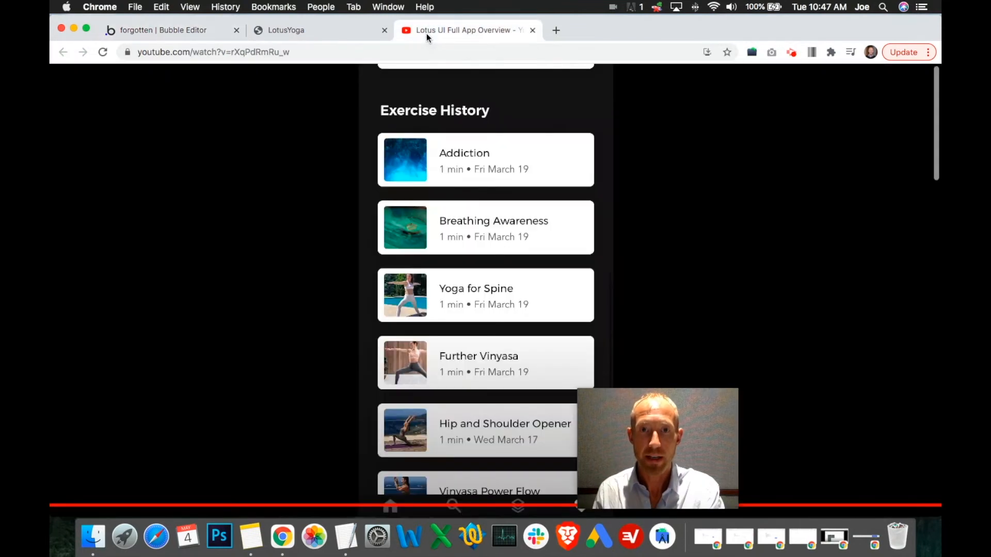
left_click(183, 28)
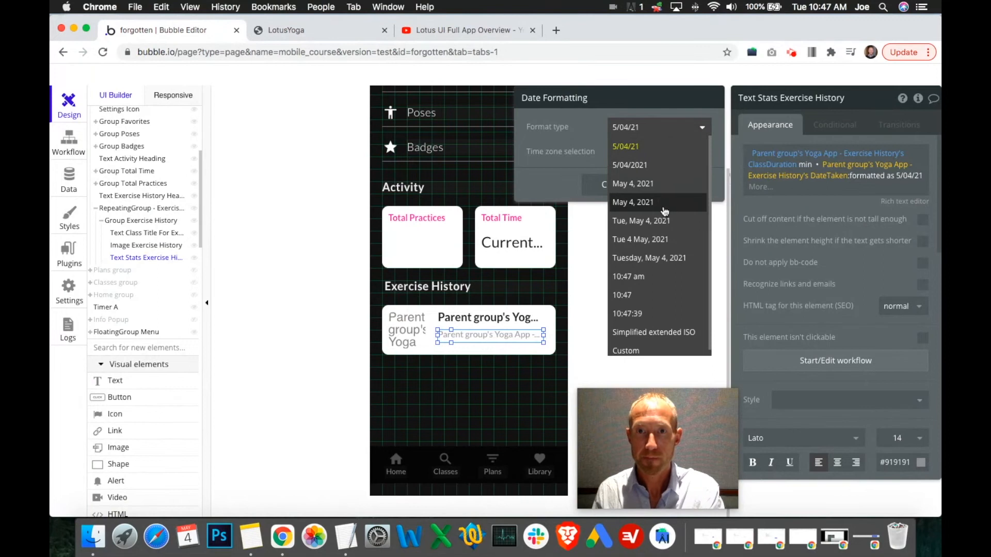
left_click(667, 260)
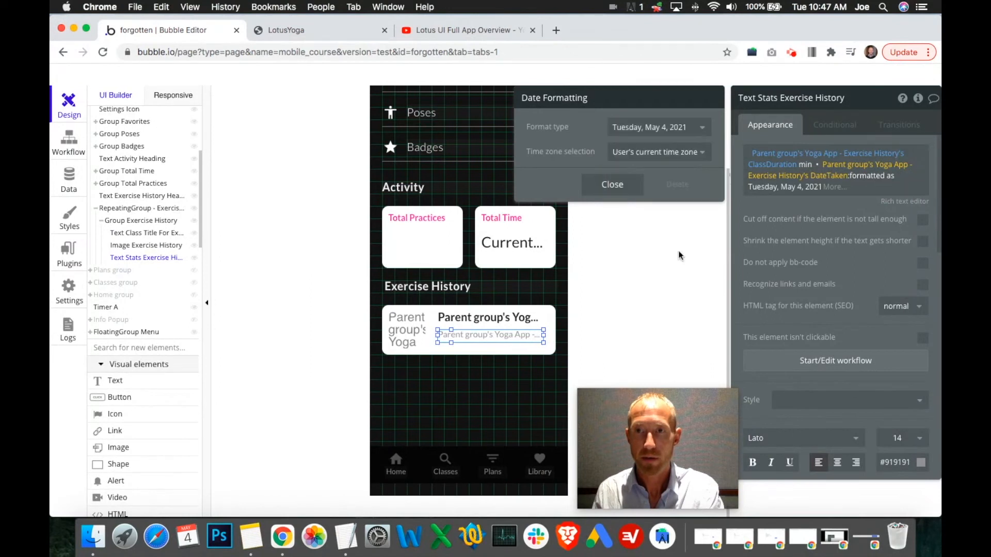
Set DateTaken's format to Tue 4 May, 2021, keeping the user's current time zone, and close the date formatting settings.
left_click(653, 160)
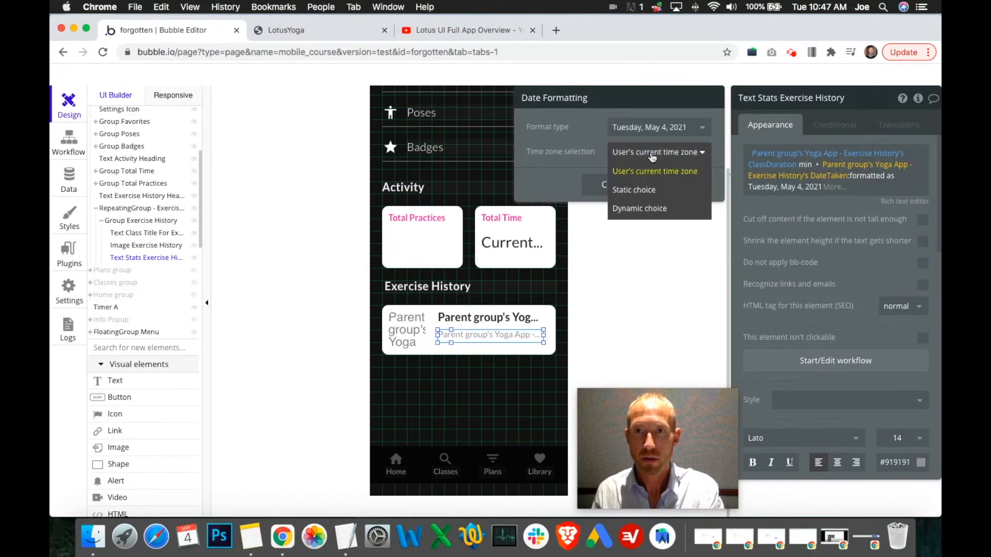
left_click(652, 155)
left_click(647, 157)
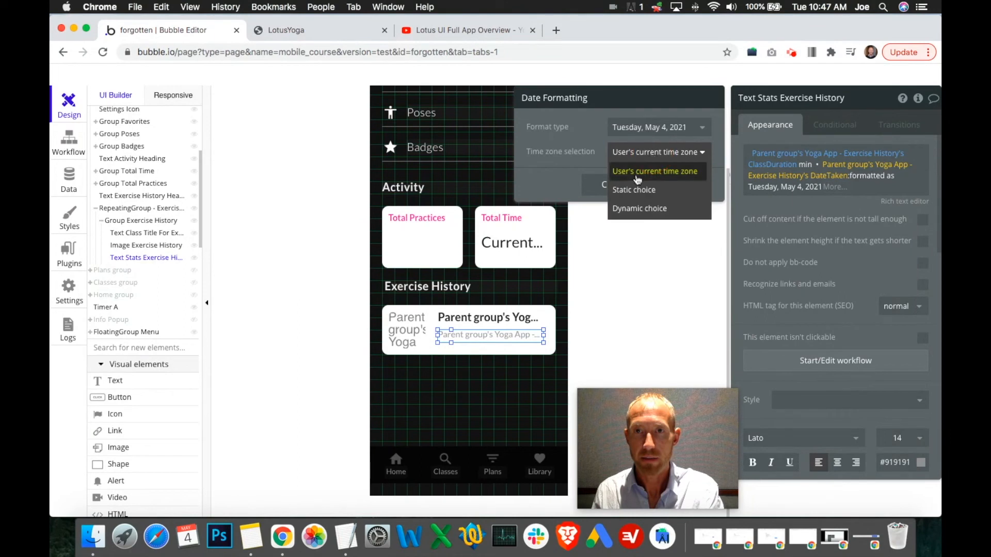
left_click(642, 163)
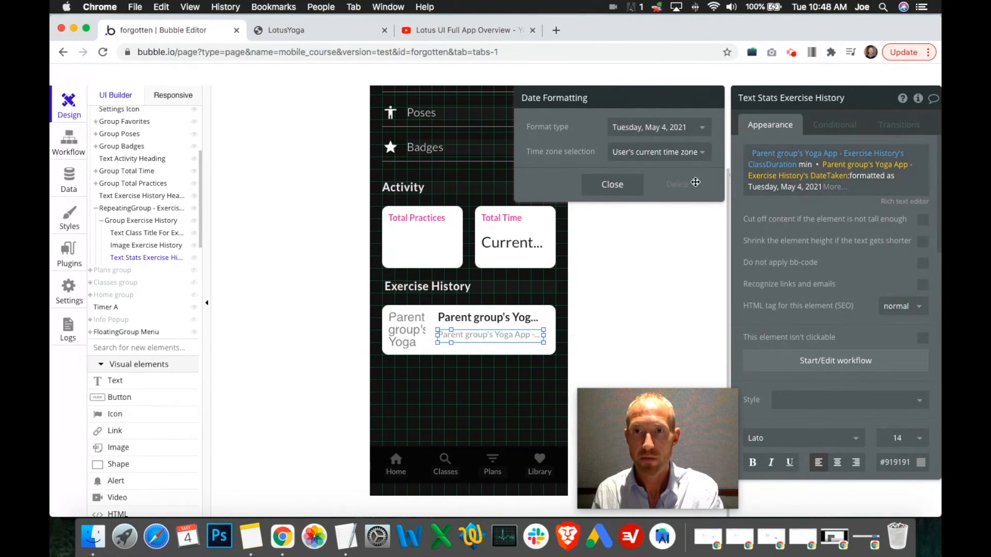
left_click(673, 130)
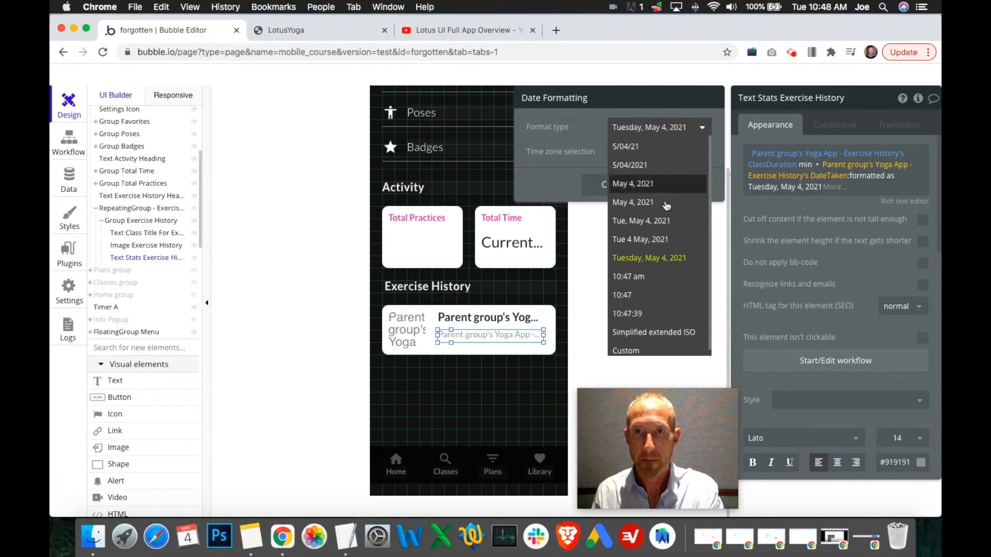
left_click(668, 240)
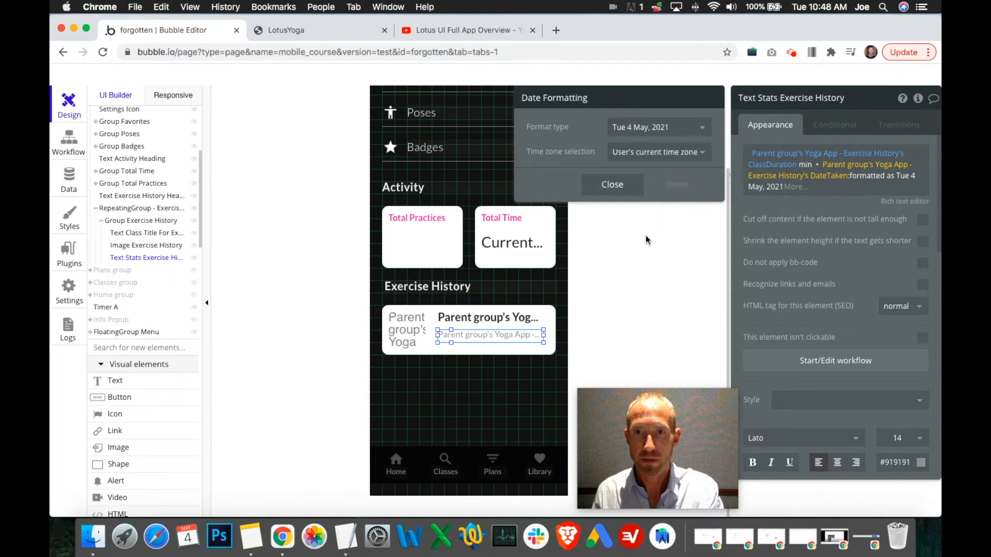
left_click(611, 185)
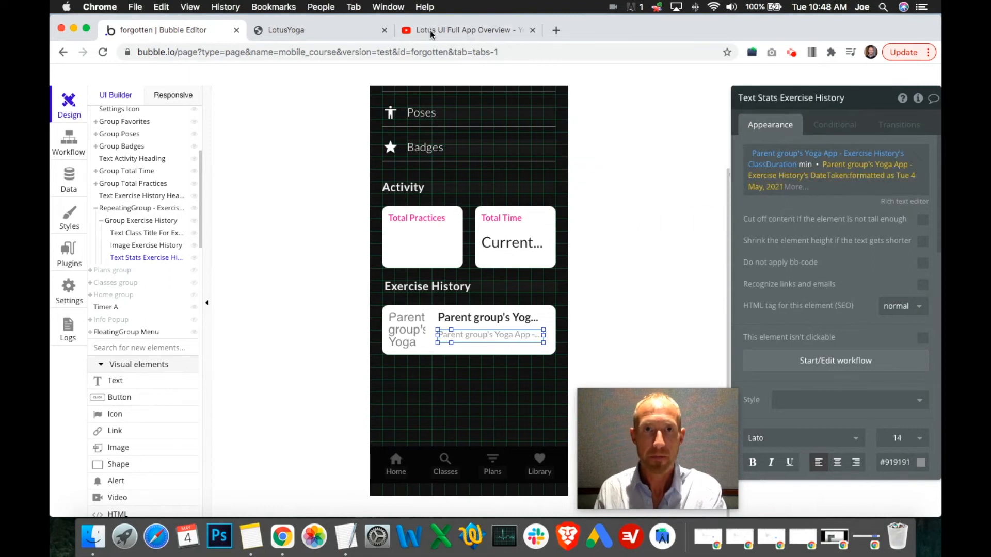
Reload the LotusYoga preview and check the exercise history card on the library page.
left_click(432, 31)
left_click(296, 32)
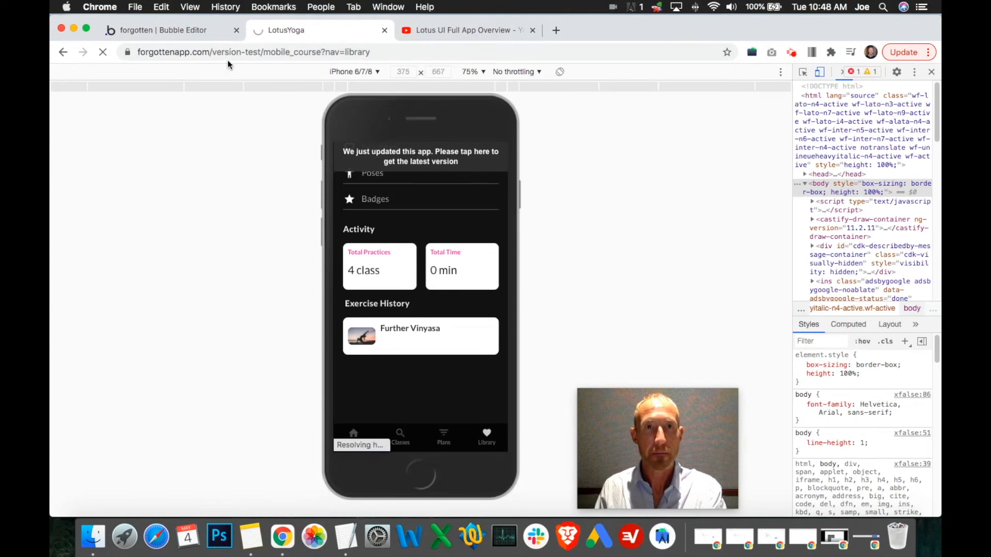
scroll(461, 276, "up", 3)
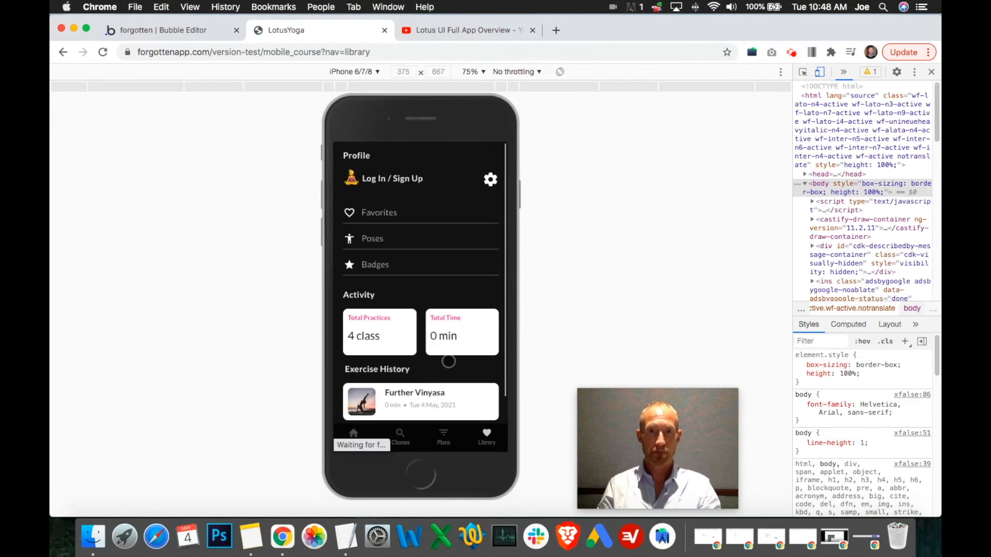
scroll(447, 362, "down", 3)
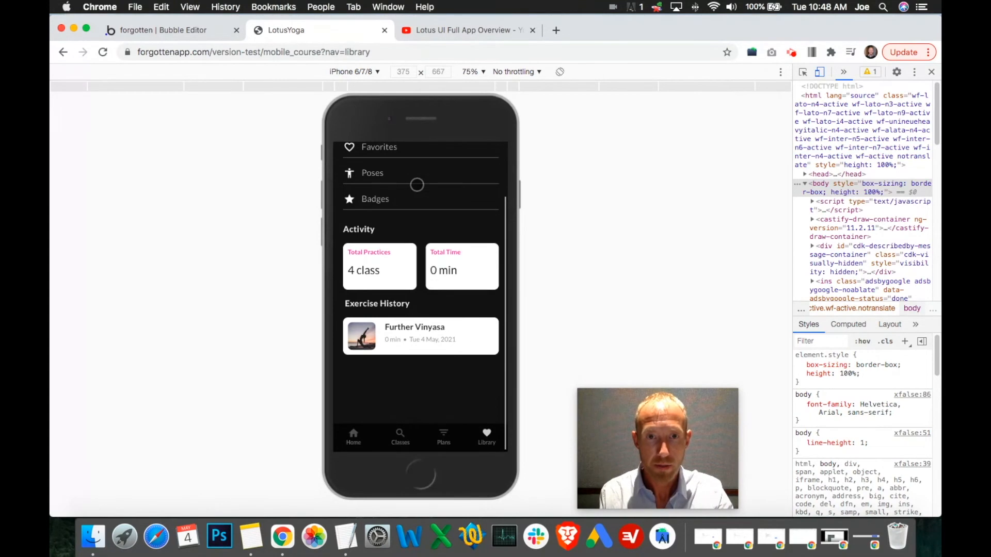
Back in the Bubble editor, set the class title's height to 25 and the stats text's Y position to 50.
left_click(170, 30)
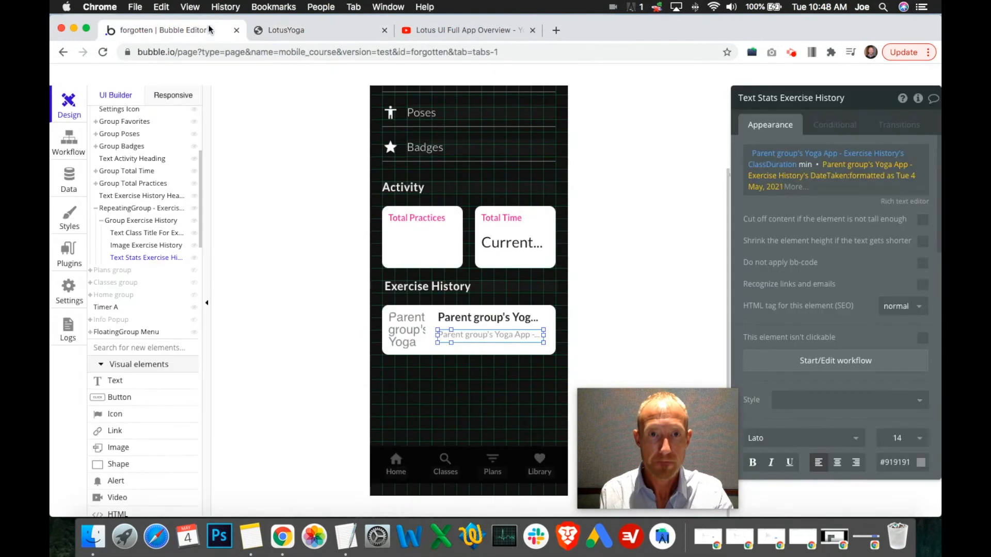
left_click(491, 314)
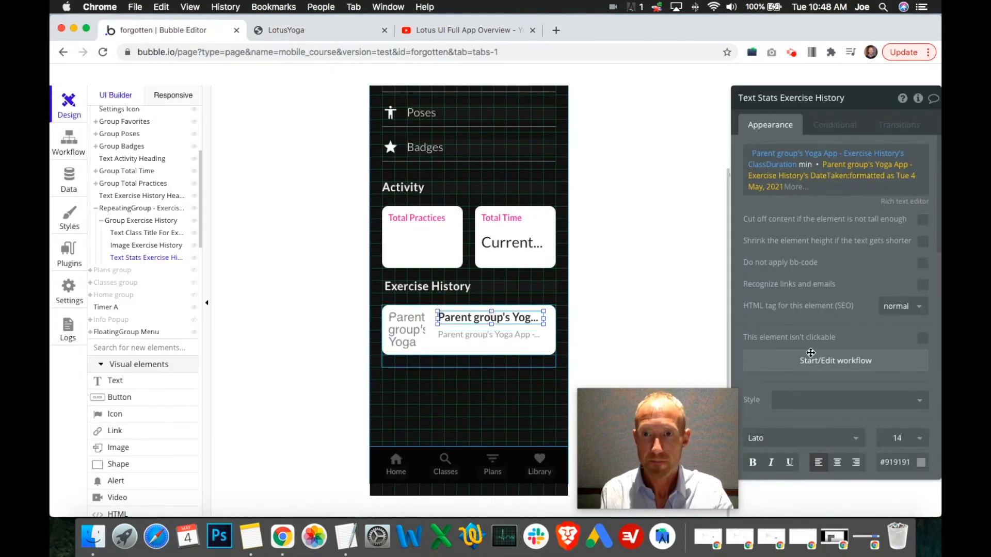
scroll(824, 356, "down", 5)
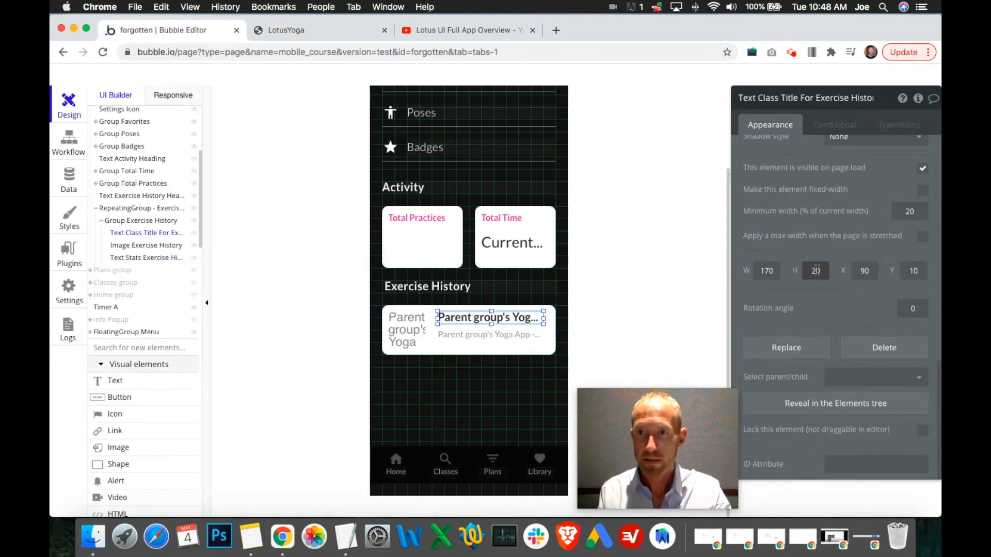
type("25")
left_click(497, 338)
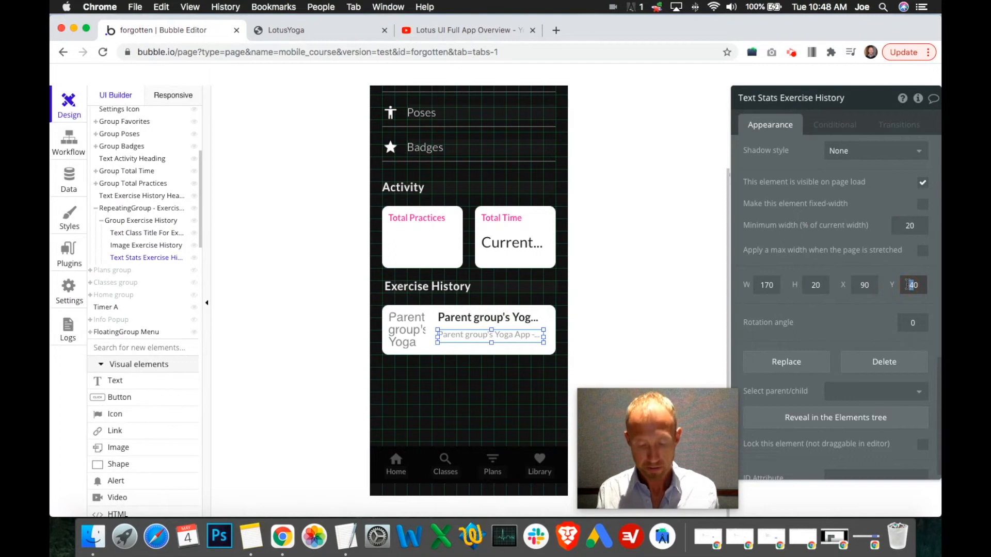
type("50")
Set the exercise history class title's font size to 24.
left_click(491, 317)
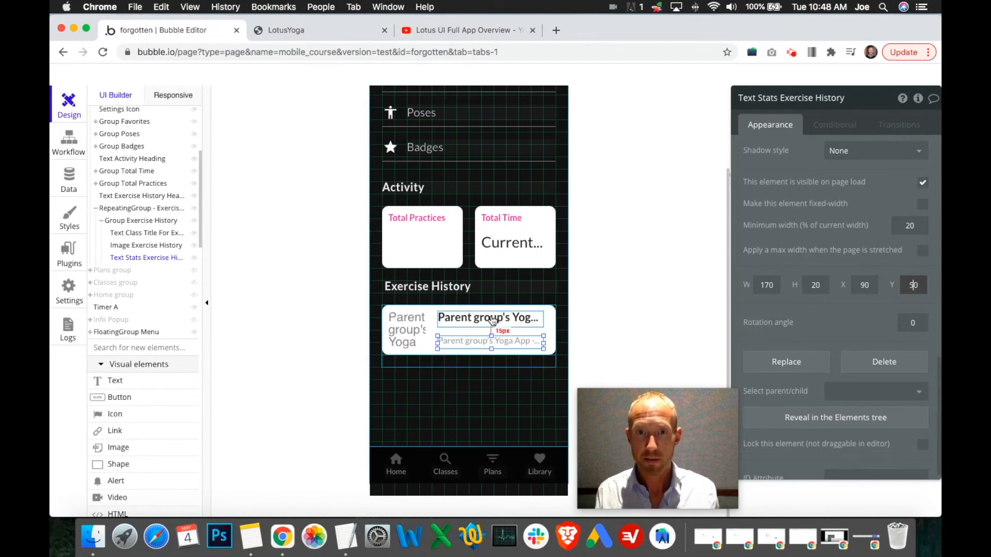
scroll(911, 335, "down", 3)
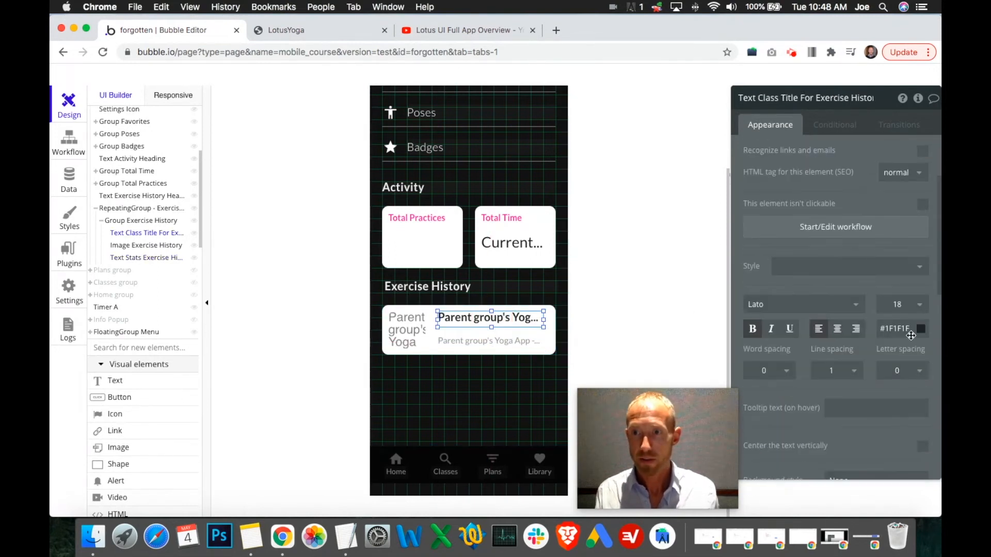
left_click(917, 308)
left_click(902, 472)
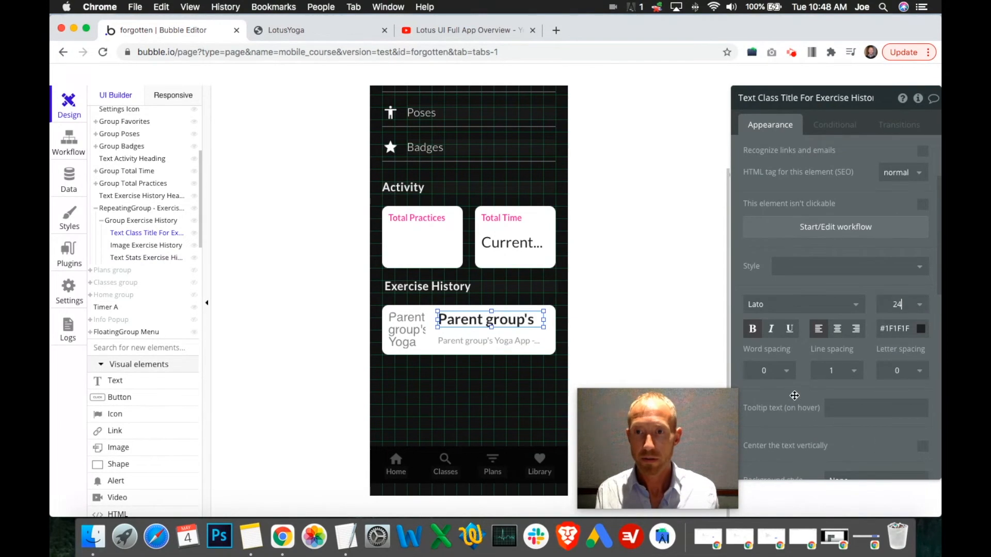
Set the exercise history class title's width to 180 and widen the stats text below it to match.
scroll(814, 169, "up", 3)
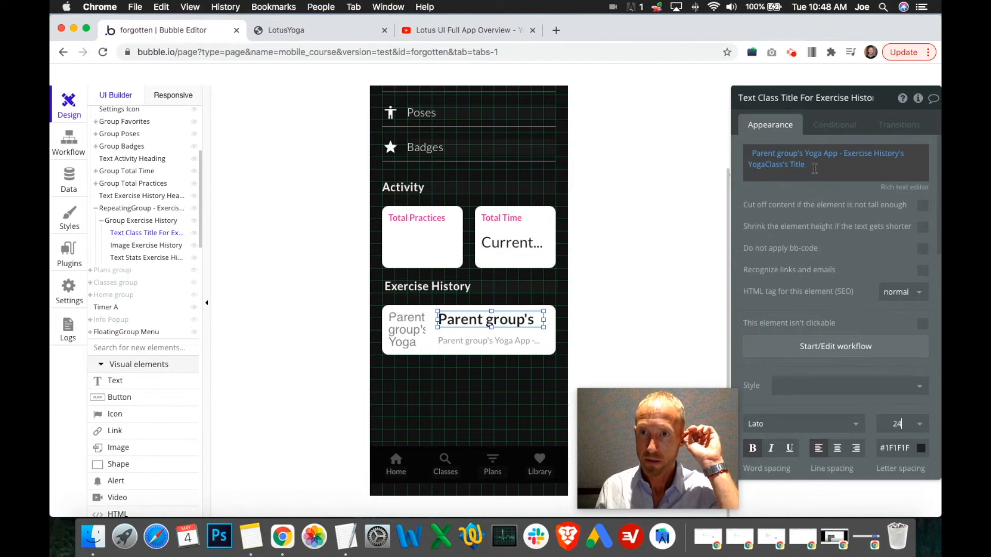
left_click(805, 165)
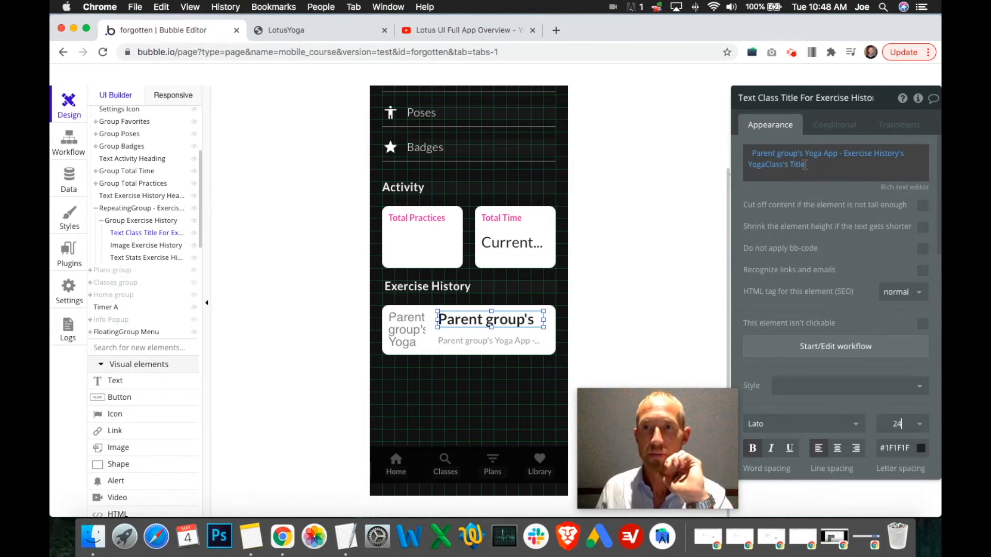
scroll(787, 228, "down", 10)
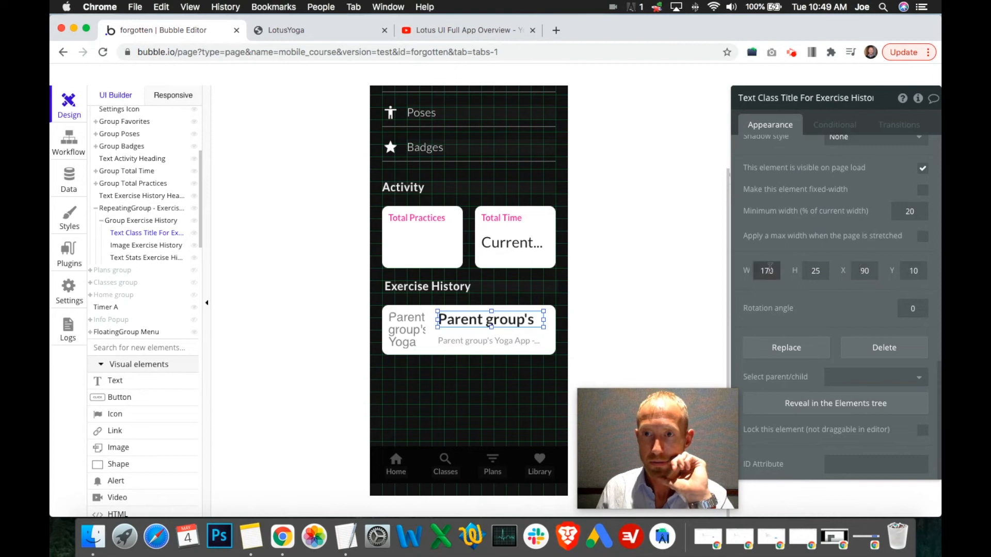
type("8")
left_click(521, 342)
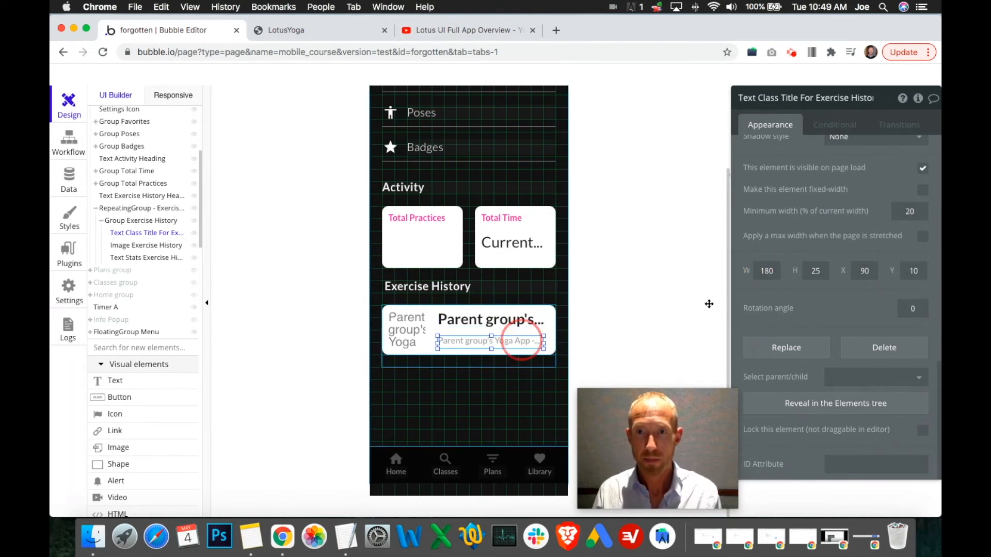
Try applying the trimmed operator to the exercise history class title's dynamic text.
left_click(539, 320)
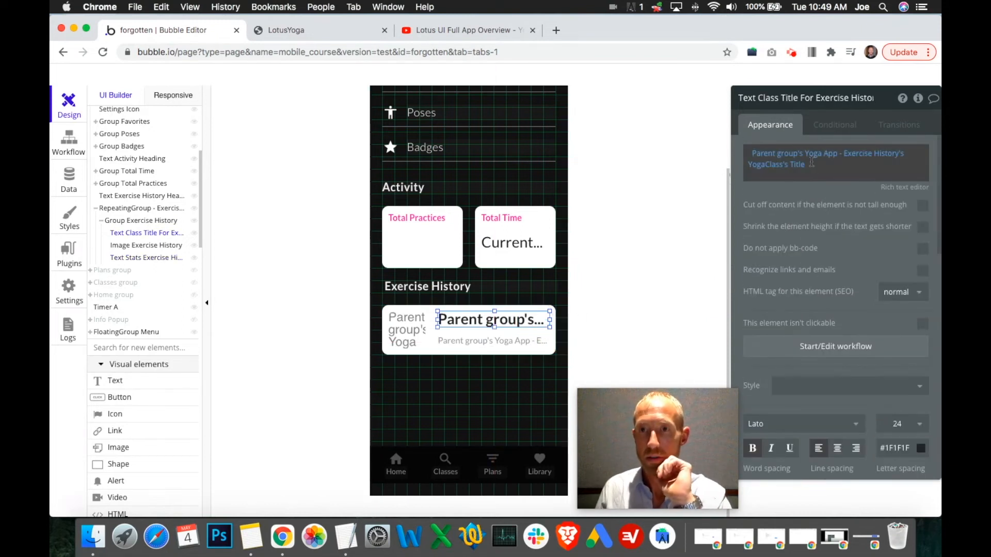
left_click(808, 162)
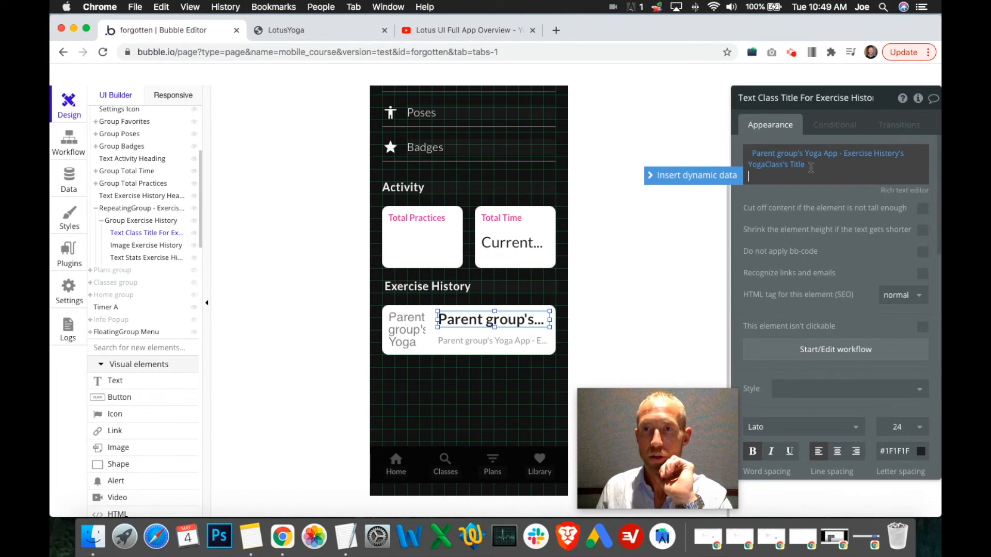
left_click(811, 165)
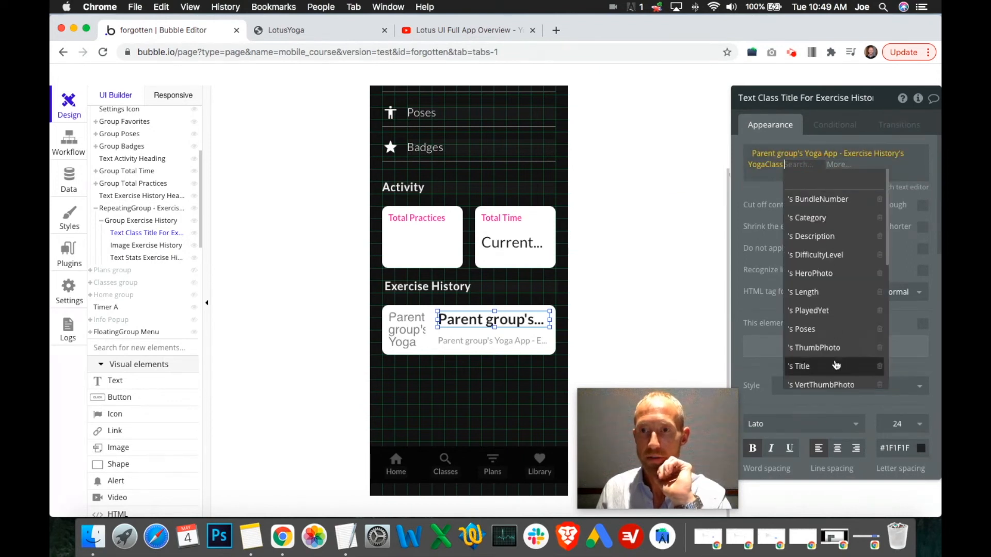
left_click(836, 366)
left_click(832, 166)
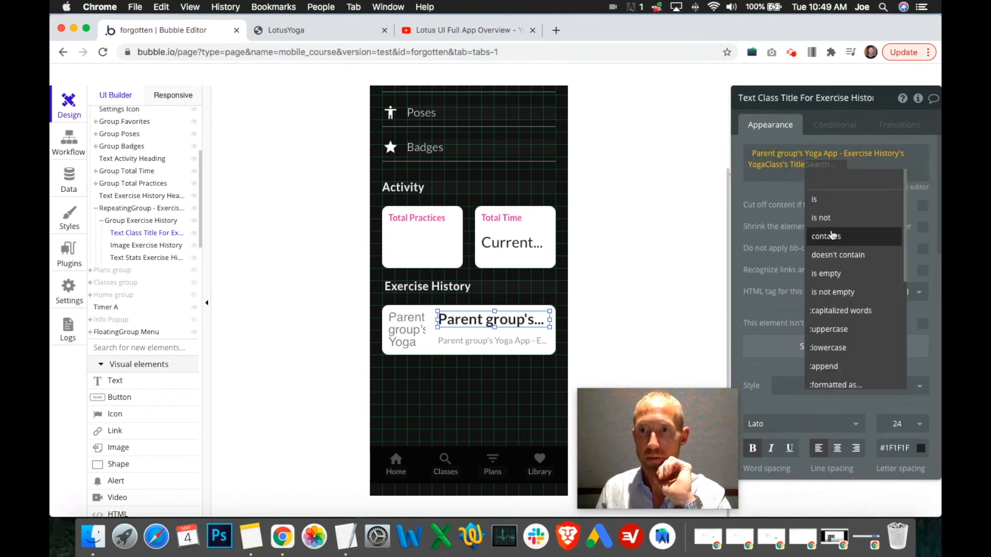
scroll(857, 278, "down", 3)
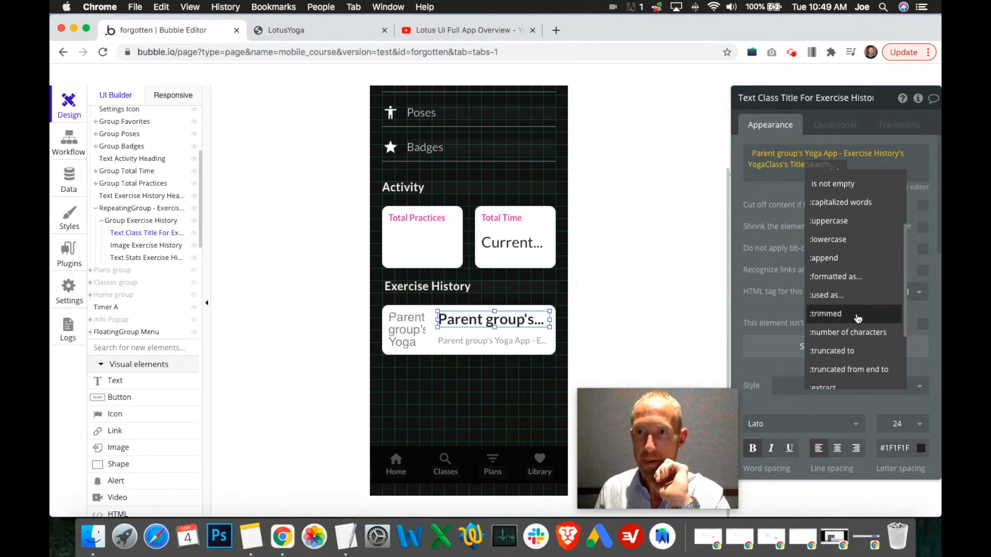
scroll(853, 315, "down", 1)
left_click(852, 302)
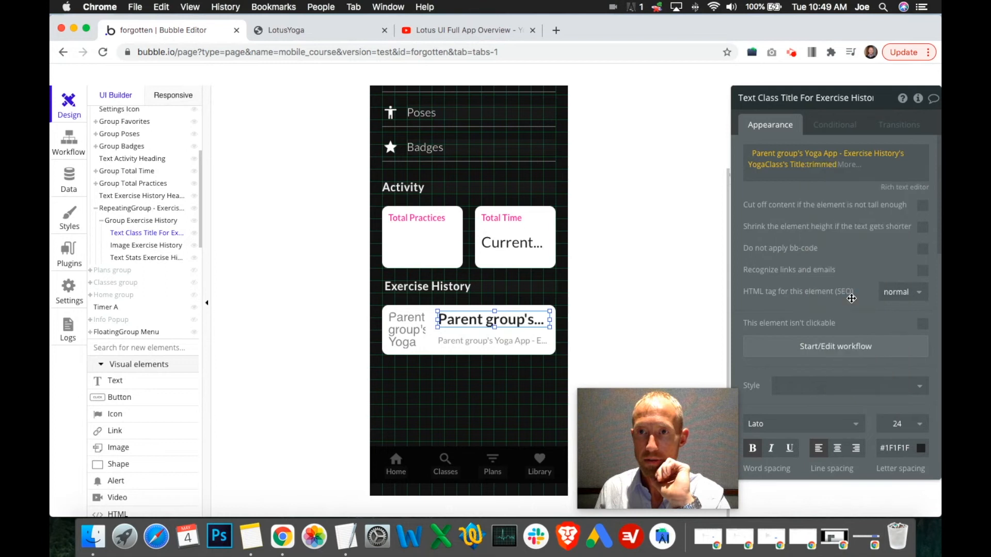
left_click(849, 165)
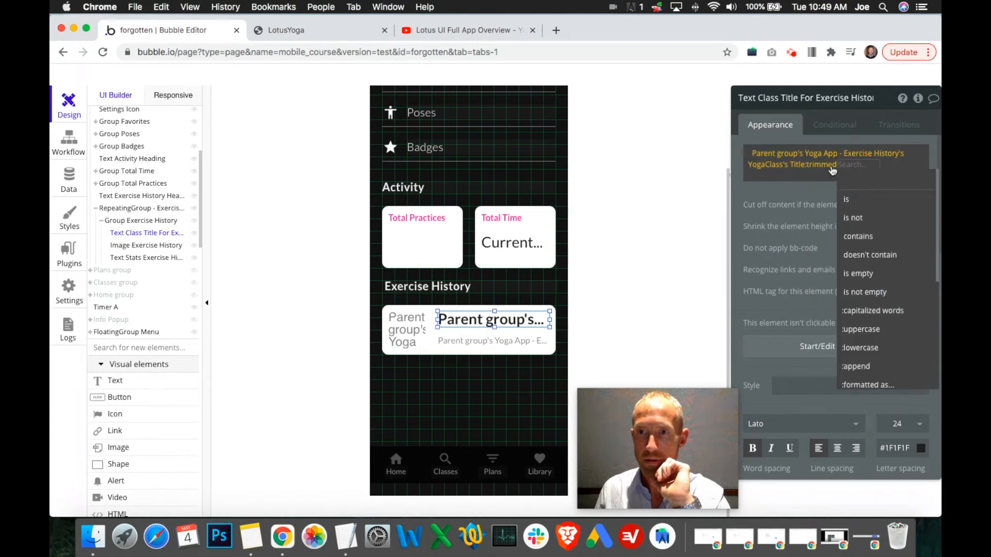
key("BackSpace")
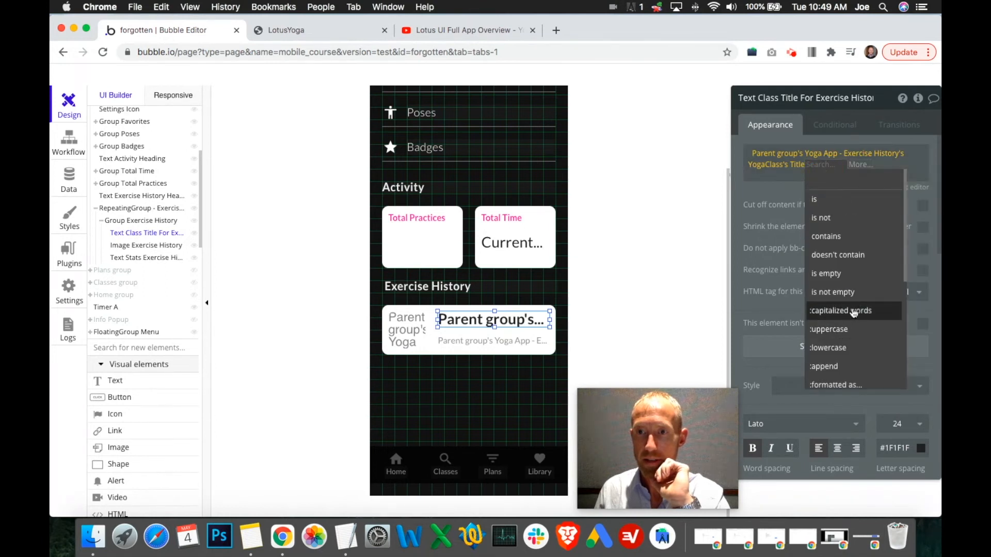
Try the number of characters operator on the class title expression.
scroll(856, 320, "down", 4)
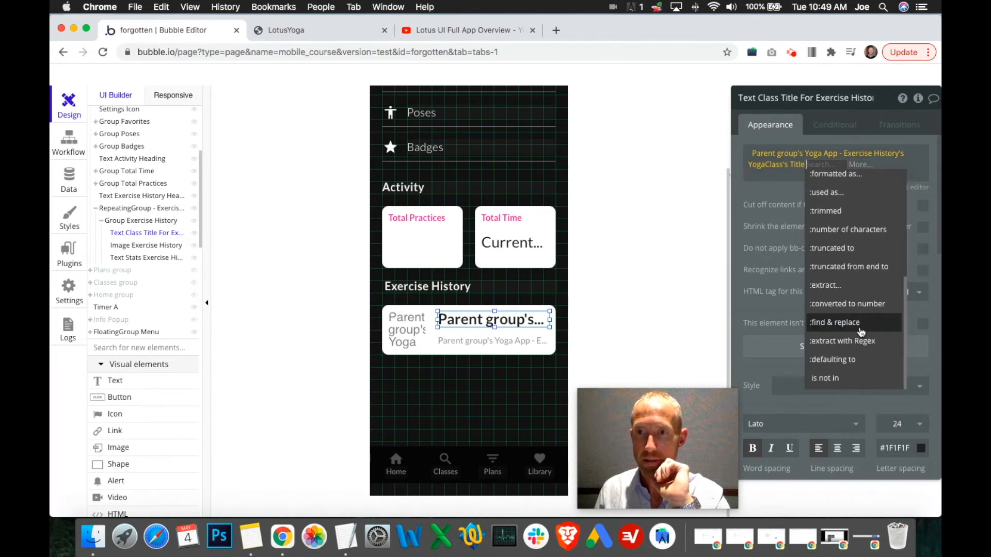
left_click(851, 229)
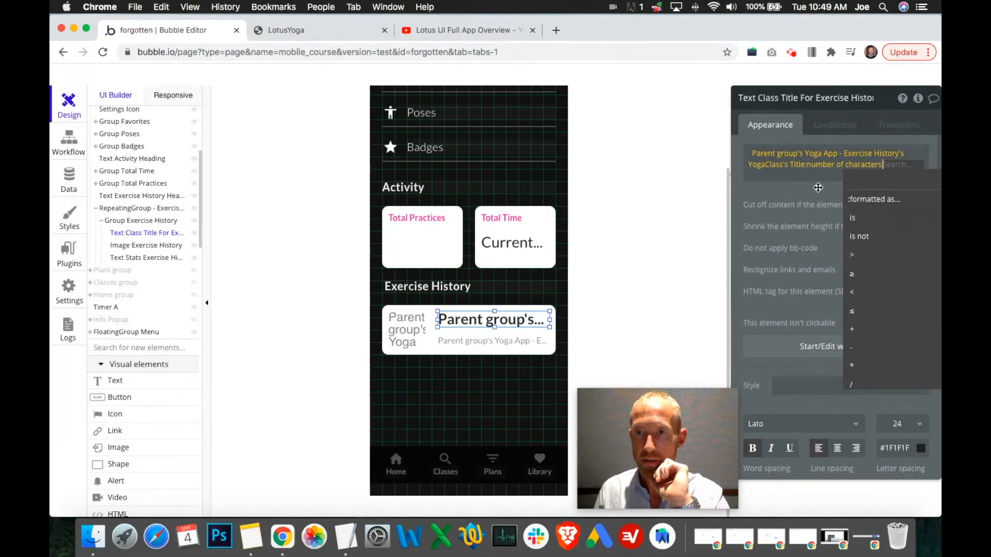
key("BackSpace")
Apply the truncated to operator with a value of 45 to the exercise history class title expression.
scroll(846, 232, "down", 5)
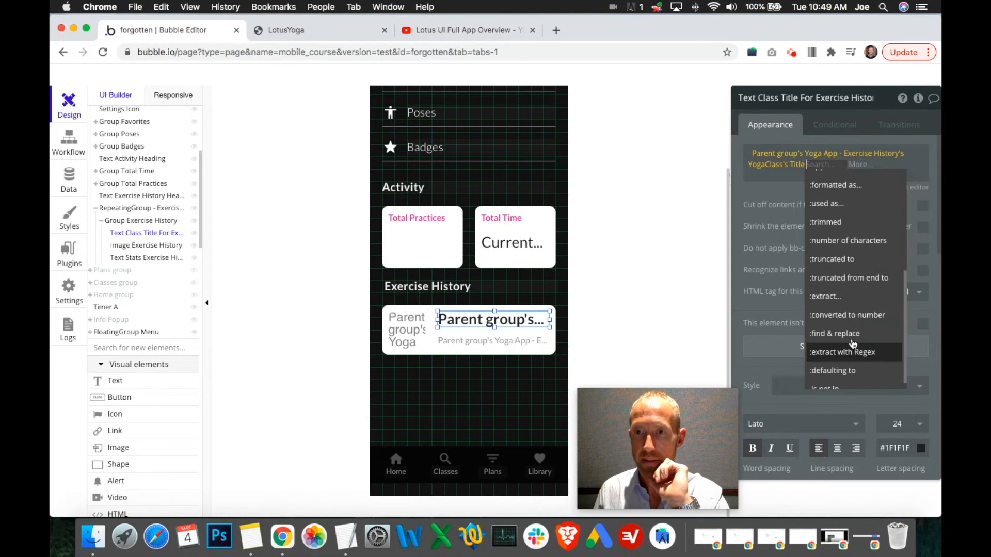
scroll(851, 252, "up", 1)
scroll(852, 252, "up", 3)
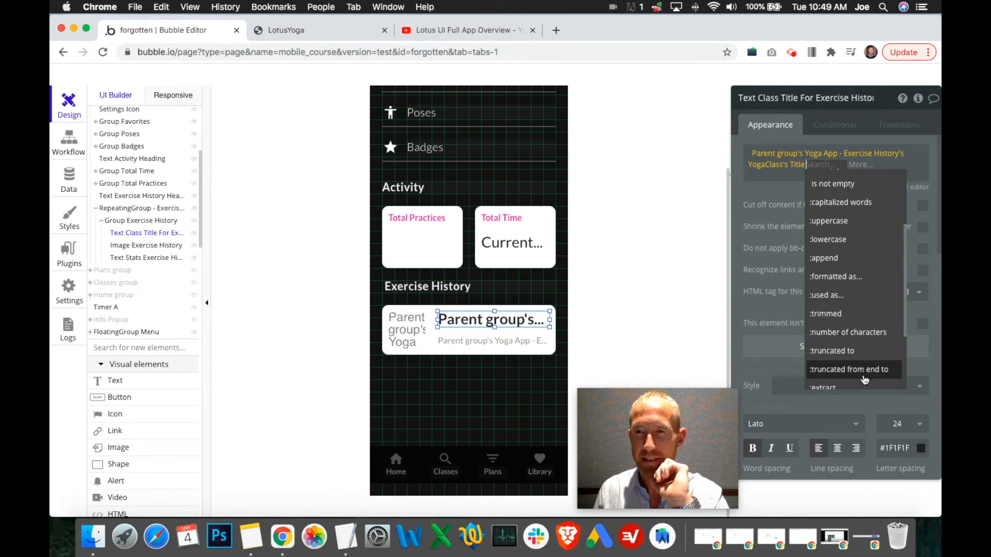
mouse_move(864, 378)
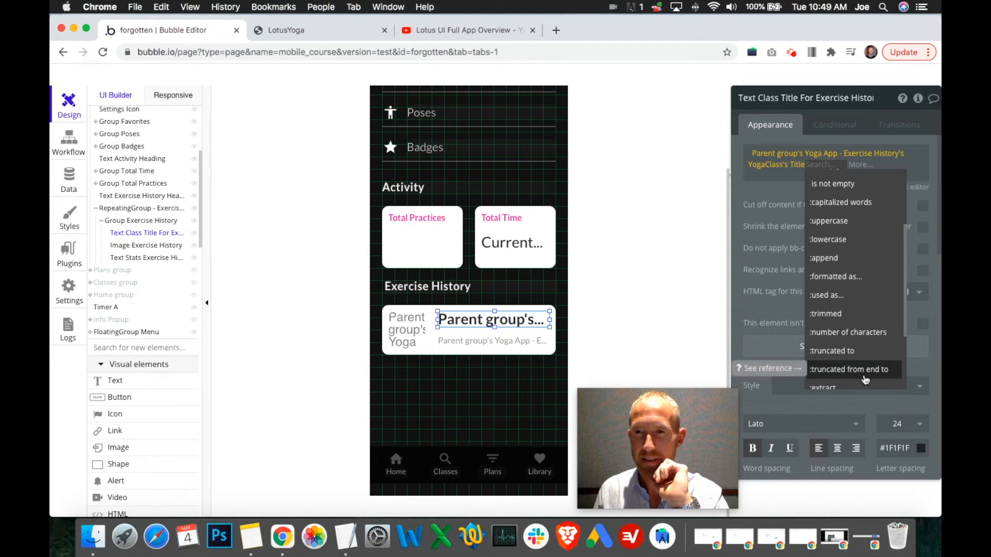
left_click(852, 352)
left_click(863, 165)
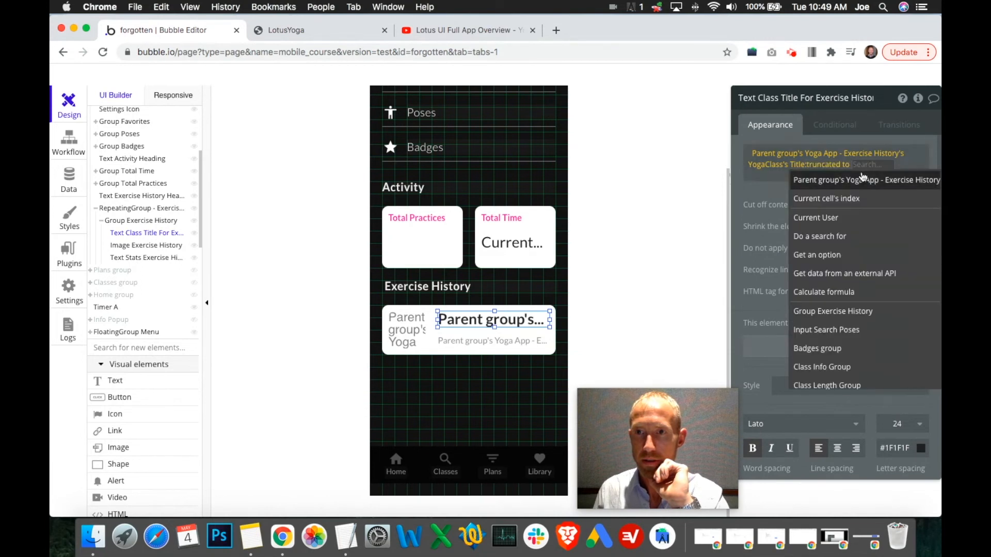
left_click(864, 166)
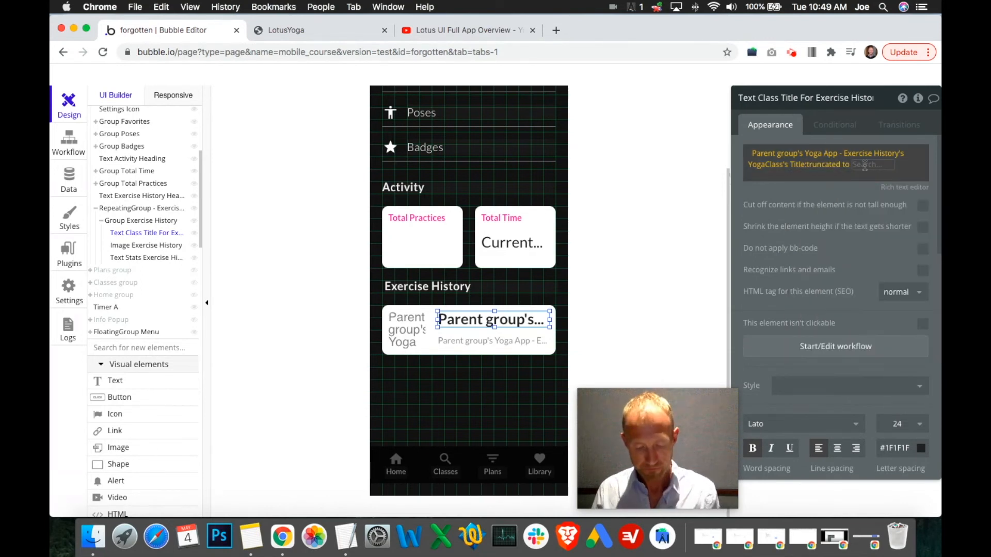
left_click(854, 186)
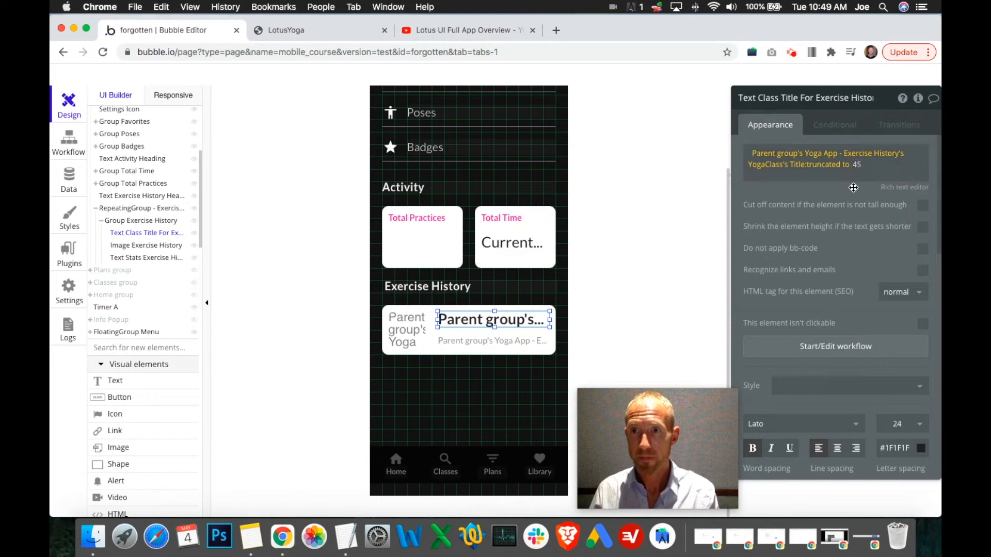
left_click(801, 190)
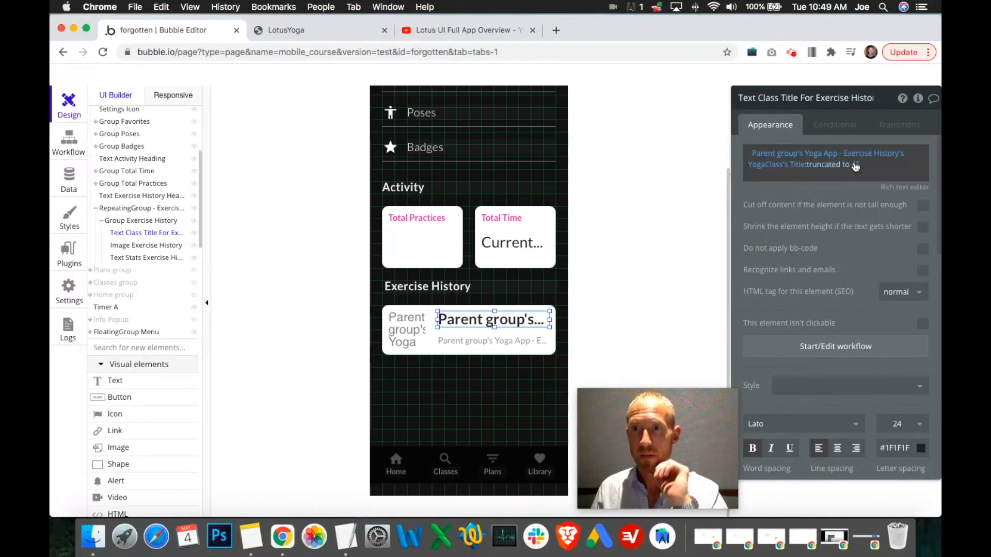
Update the LotusYoga preview to the latest version and compare its exercise history card with the one in the YouTube overview video.
left_click(432, 34)
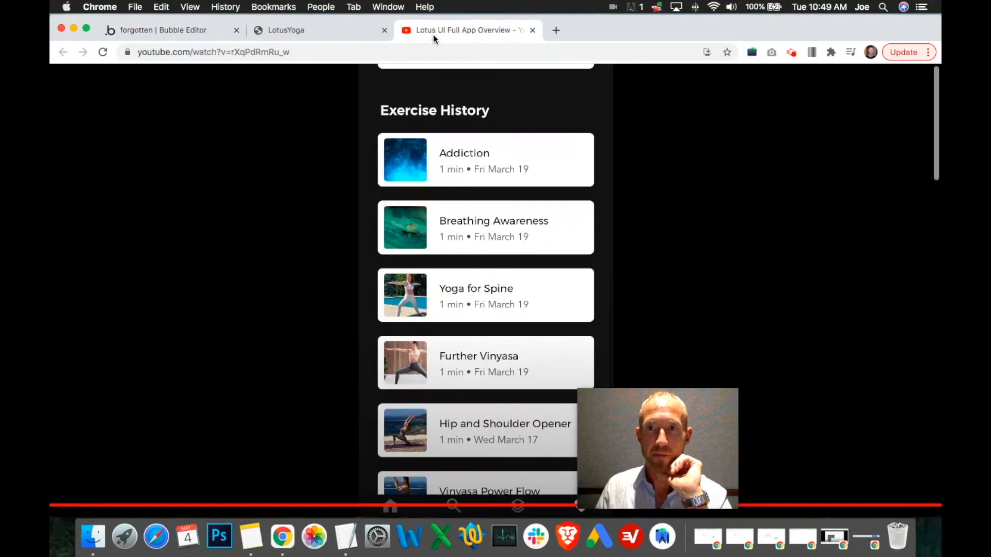
left_click(334, 30)
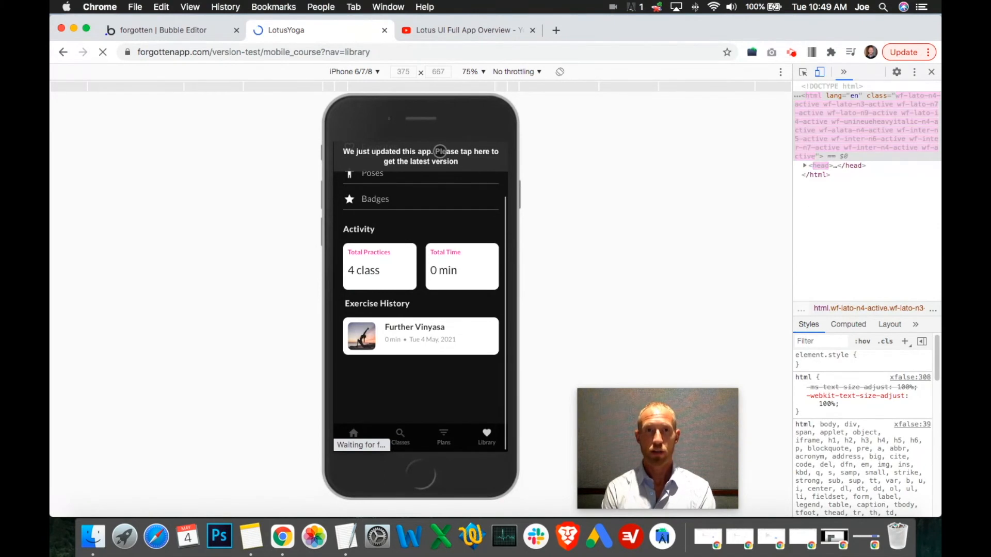
left_click(440, 151)
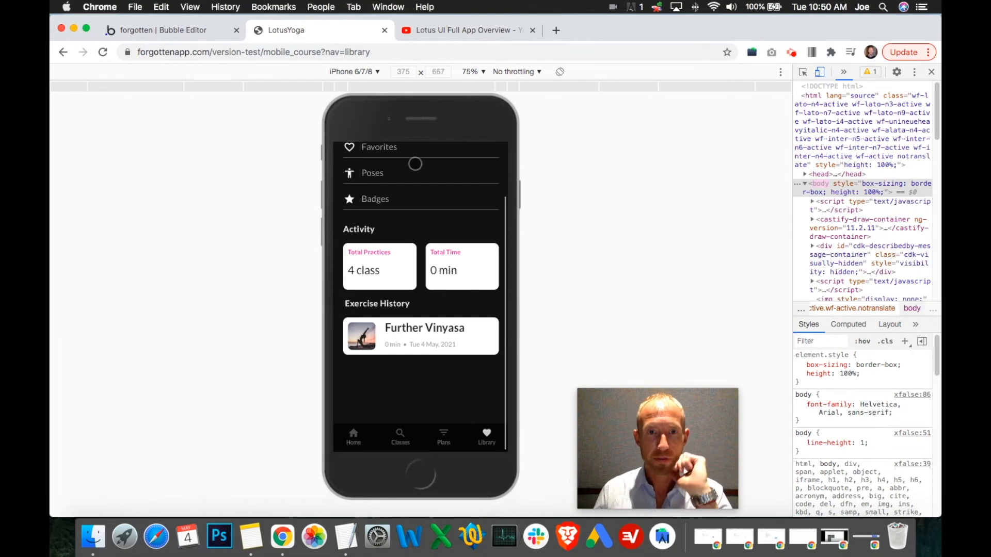
left_click(428, 32)
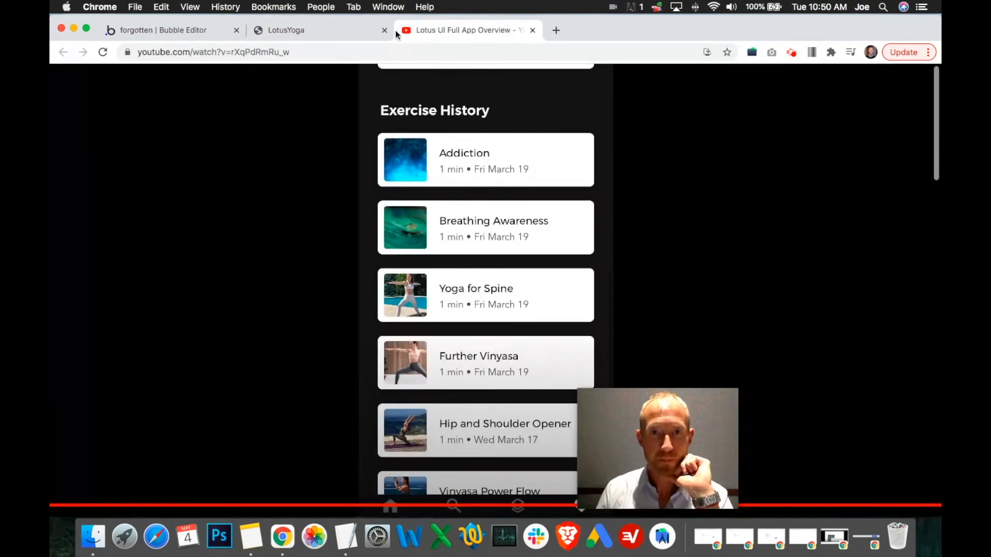
left_click(339, 29)
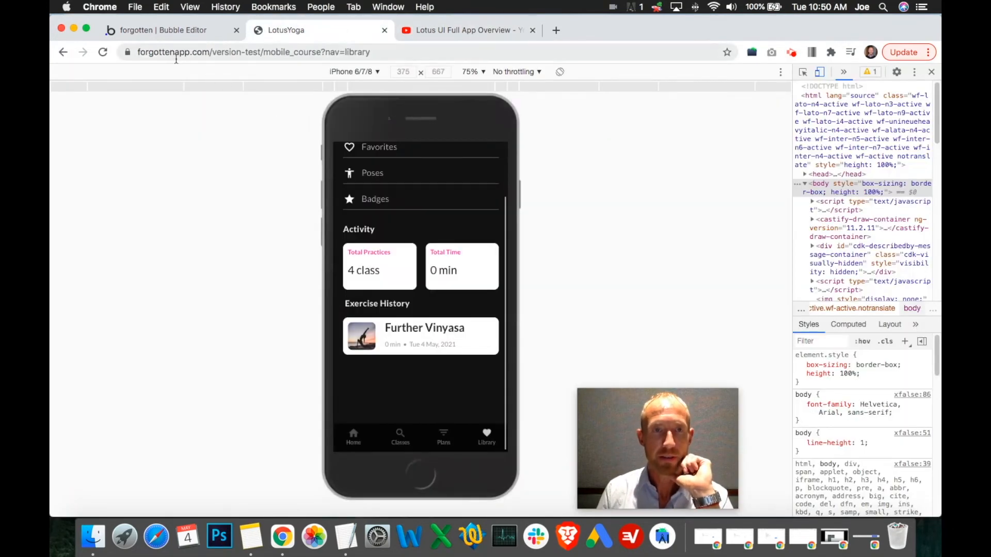
Back in the Bubble editor, remove the truncation from the exercise history class title's dynamic text.
left_click(191, 37)
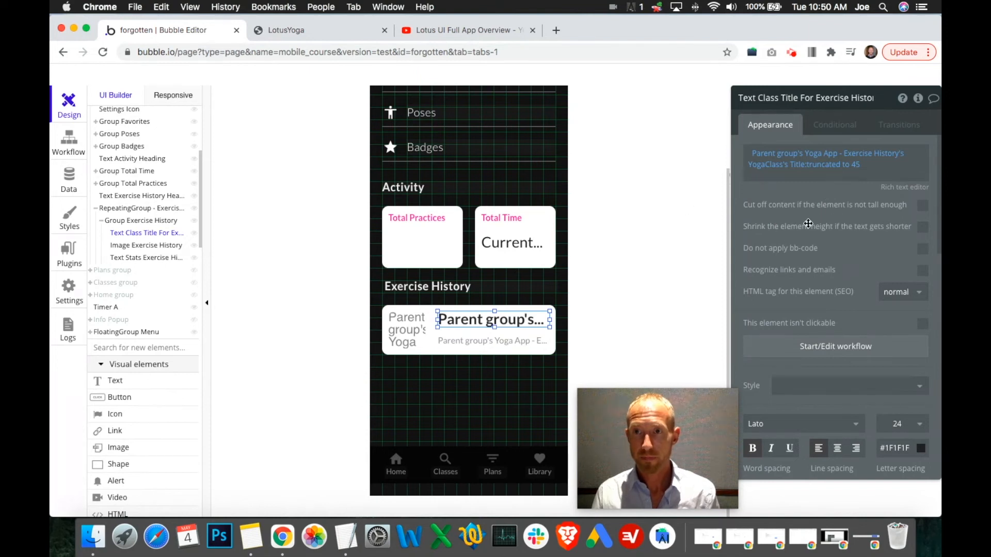
left_click(858, 168)
key("BackSpace")
key("BackSpace")
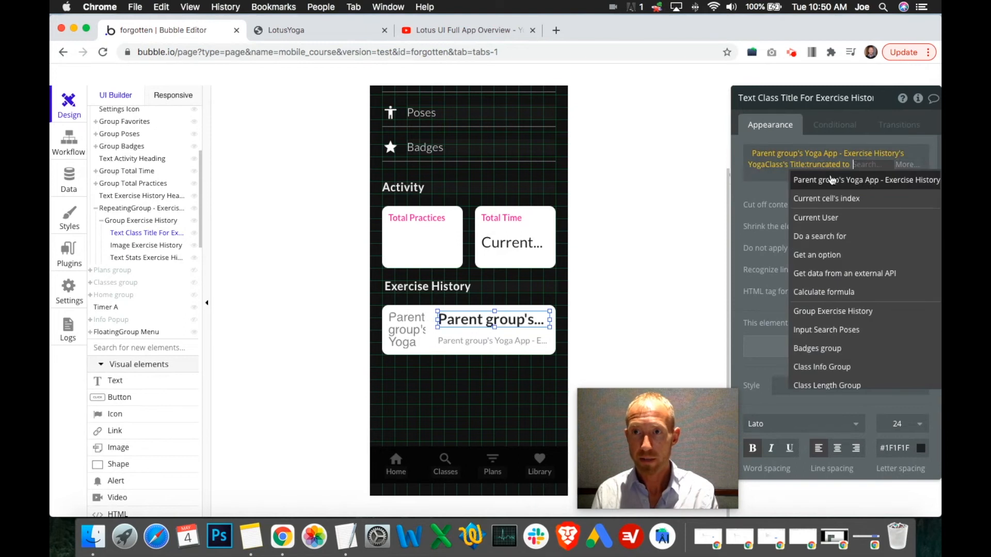
left_click(832, 169)
left_click(841, 168)
left_click(783, 174)
left_click(776, 174)
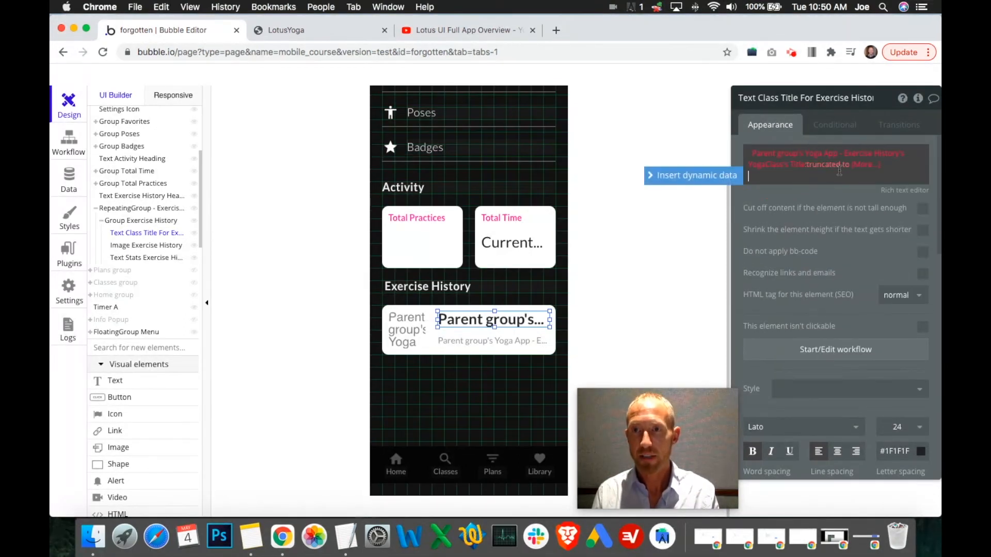
left_click(852, 169)
key("BackSpace")
key("BackSpace")
left_click(777, 178)
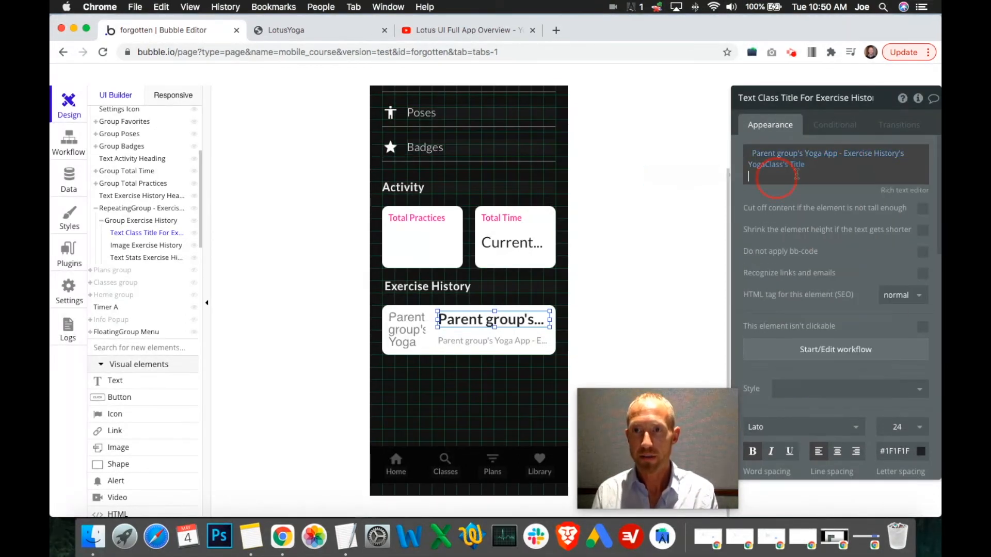
Set the exercise history class title's font size to 21.
scroll(825, 268, "down", 5)
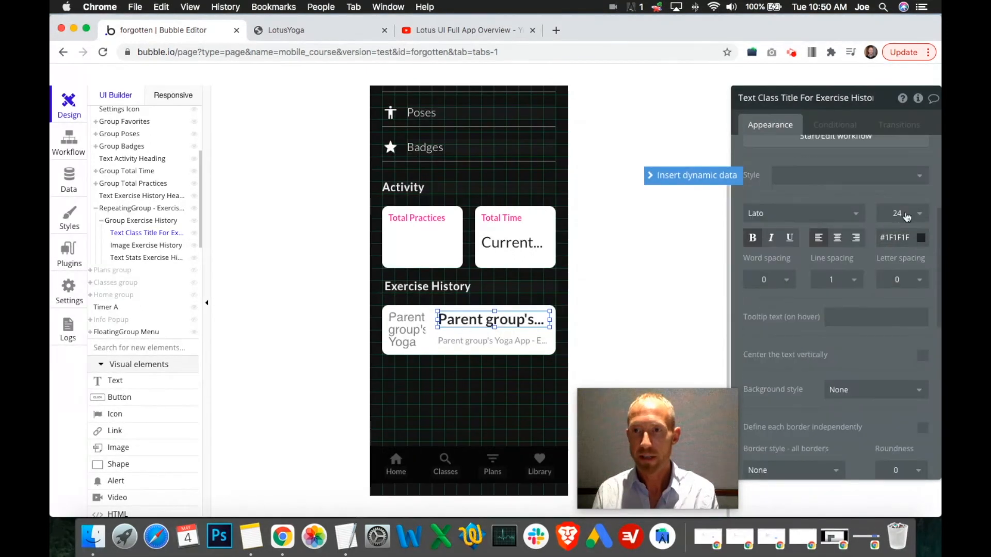
left_click(899, 214)
left_click(898, 215)
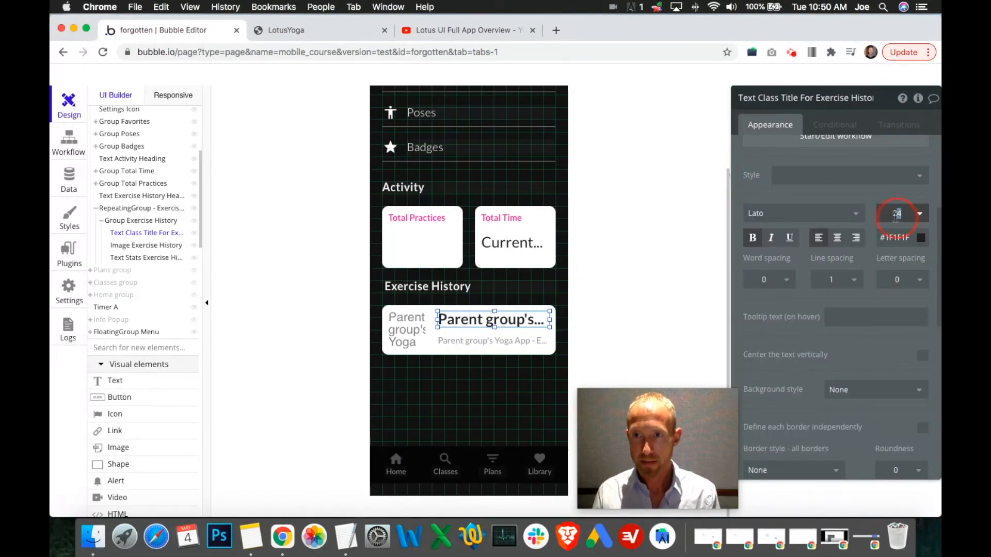
left_click(895, 216)
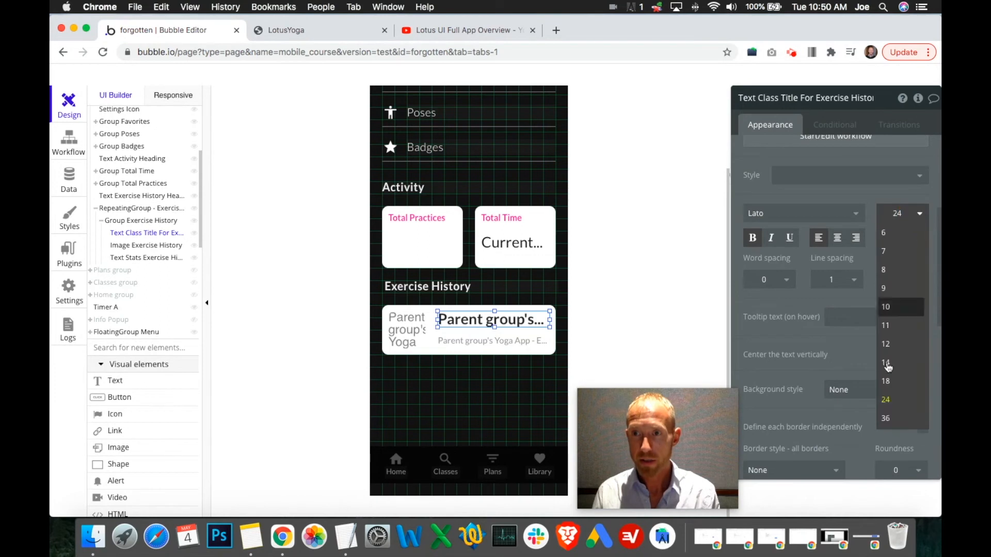
left_click(898, 213)
left_click(897, 213)
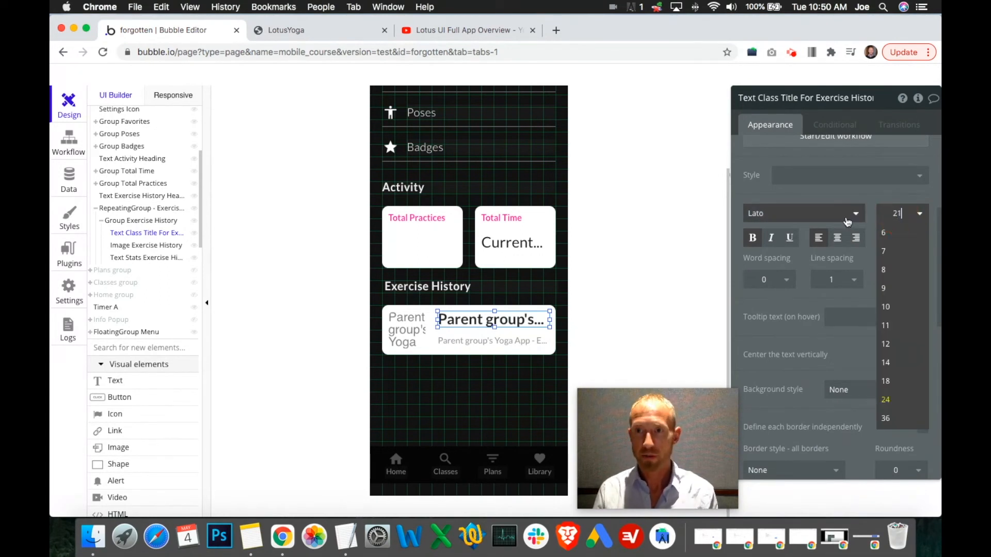
Move the exercise history stats text slightly up toward the class title and set its font size to 16.
scroll(839, 261, "down", 10)
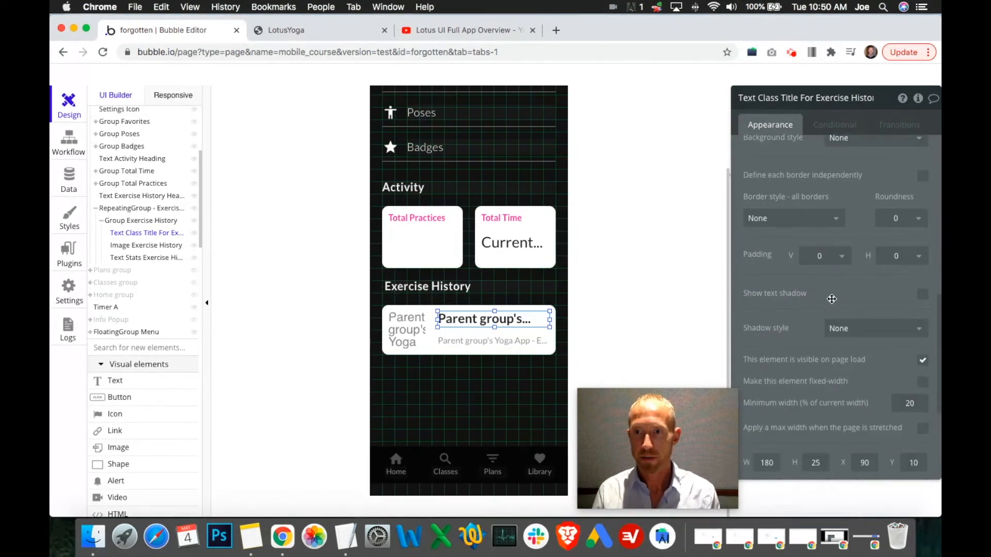
left_click(493, 341)
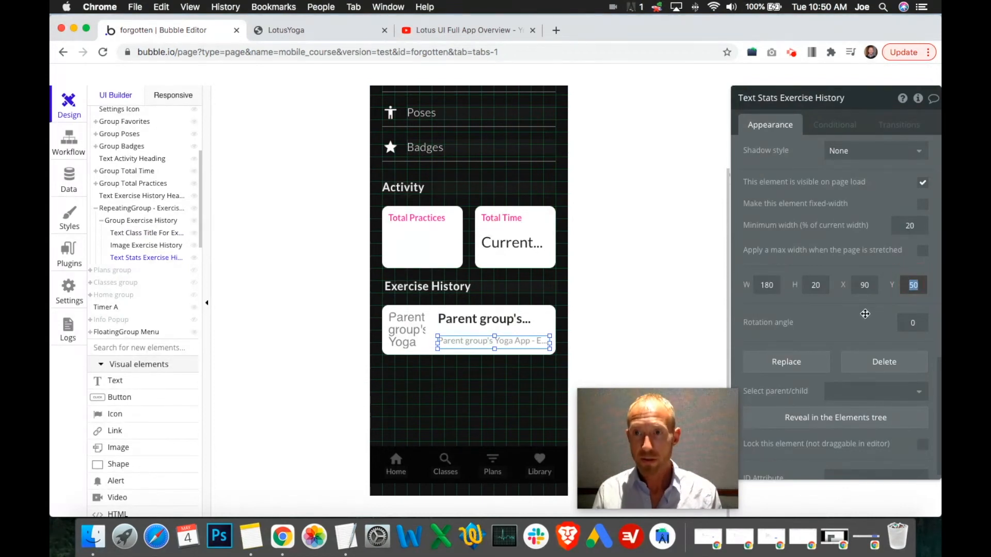
scroll(862, 316, "up", 5)
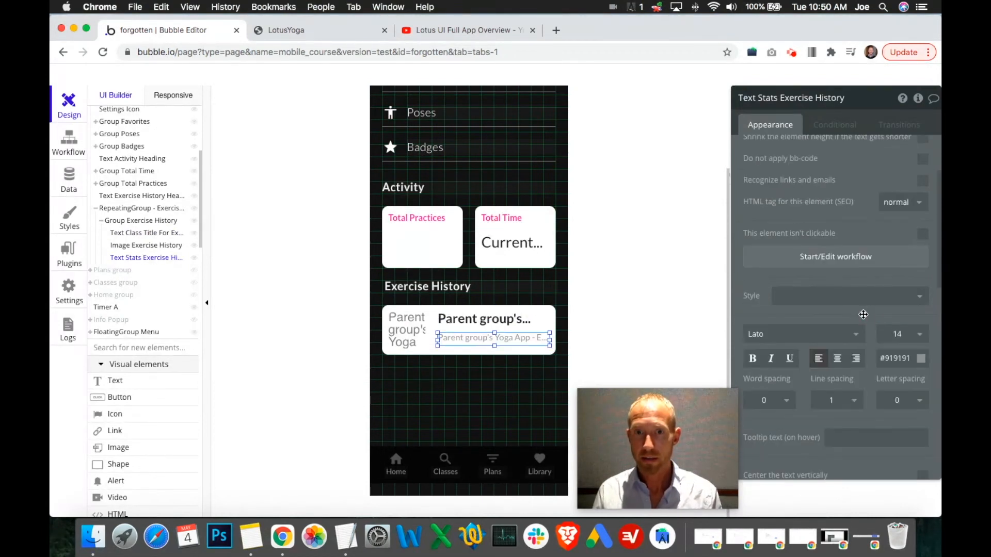
scroll(858, 316, "up", 3)
scroll(859, 316, "down", 7)
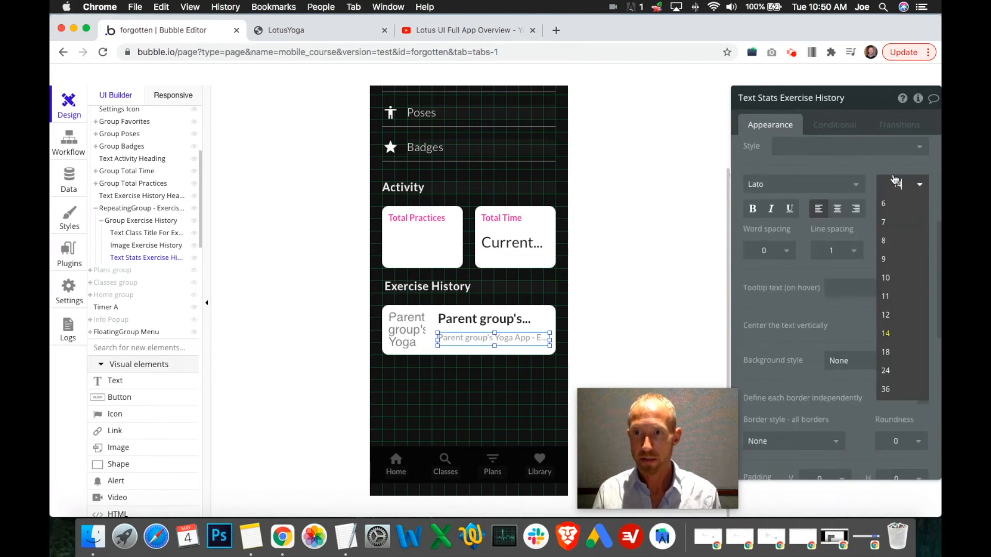
left_click(899, 184)
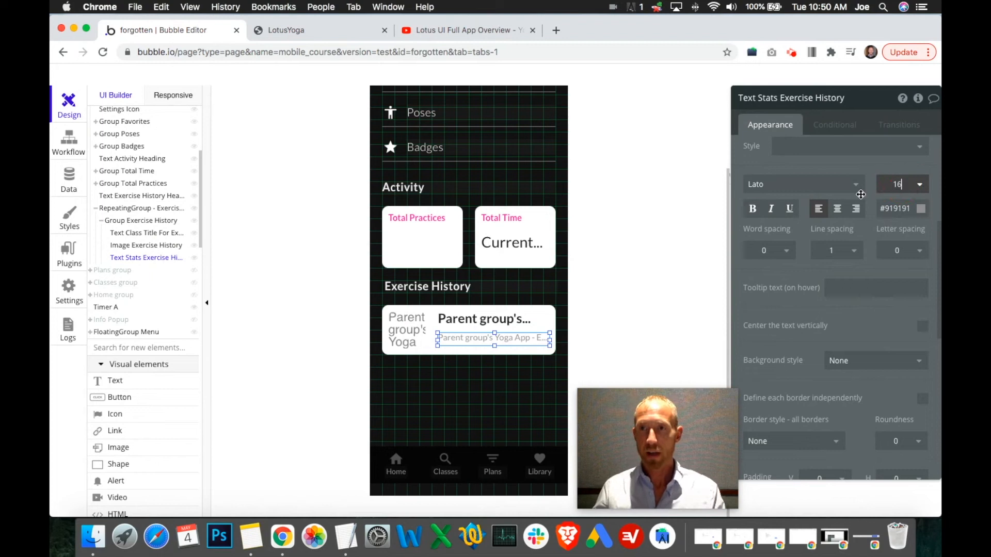
Update the LotusYoga preview to the latest version and compare its exercise history text sizes with the YouTube overview video.
key("Return")
left_click(314, 30)
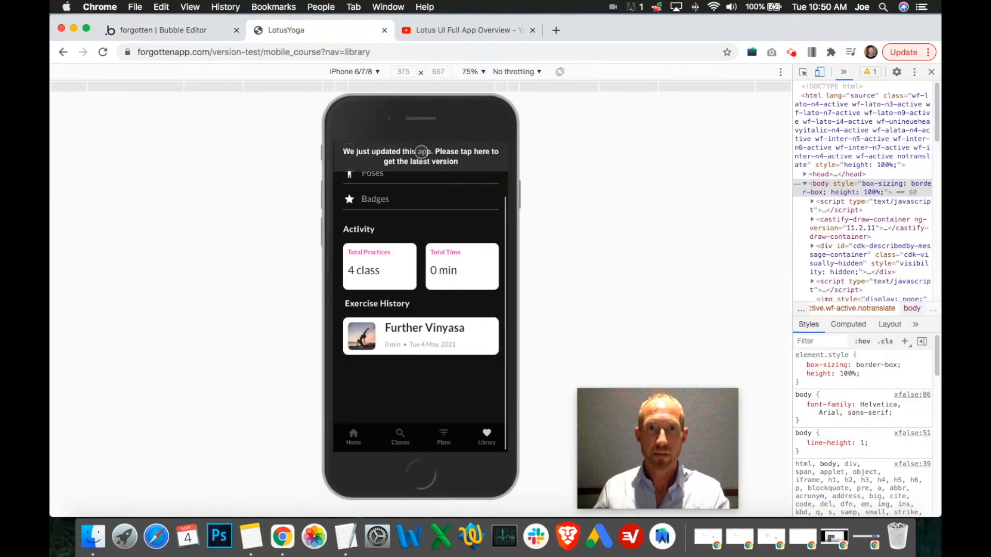
left_click(421, 152)
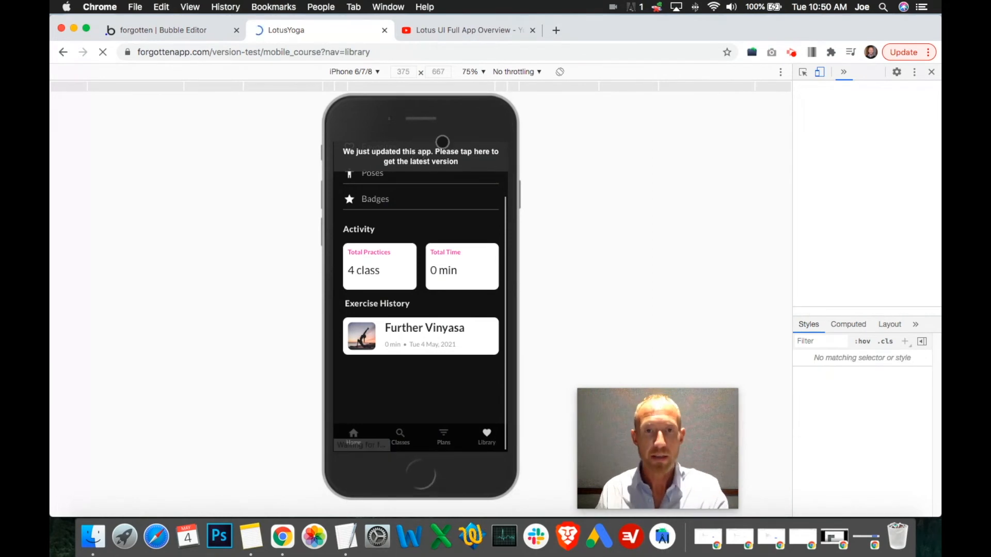
left_click(439, 33)
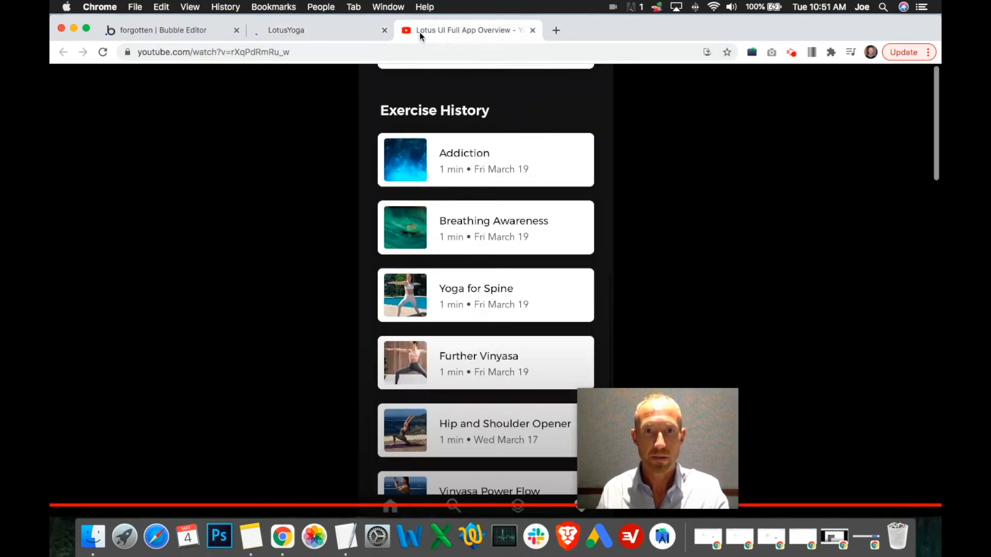
left_click(307, 35)
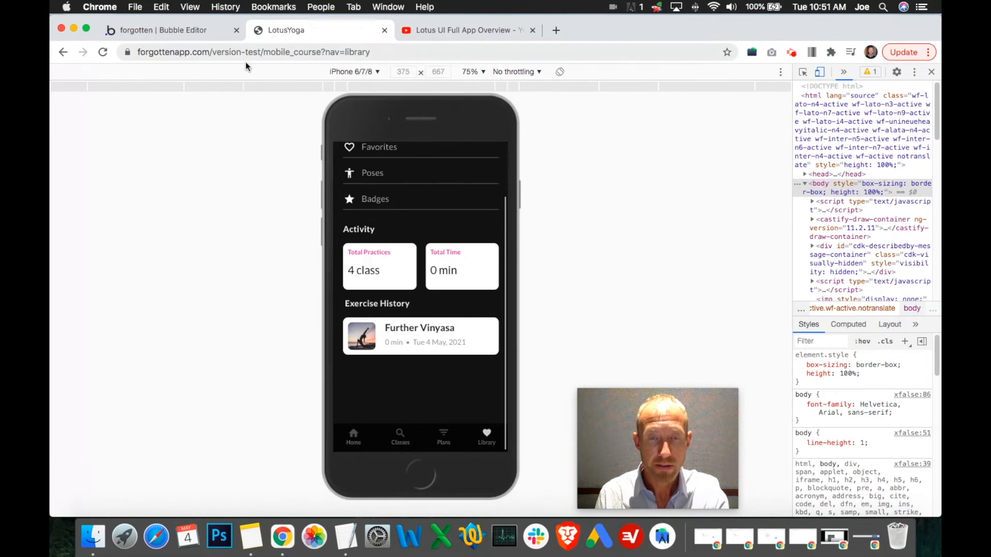
left_click(461, 31)
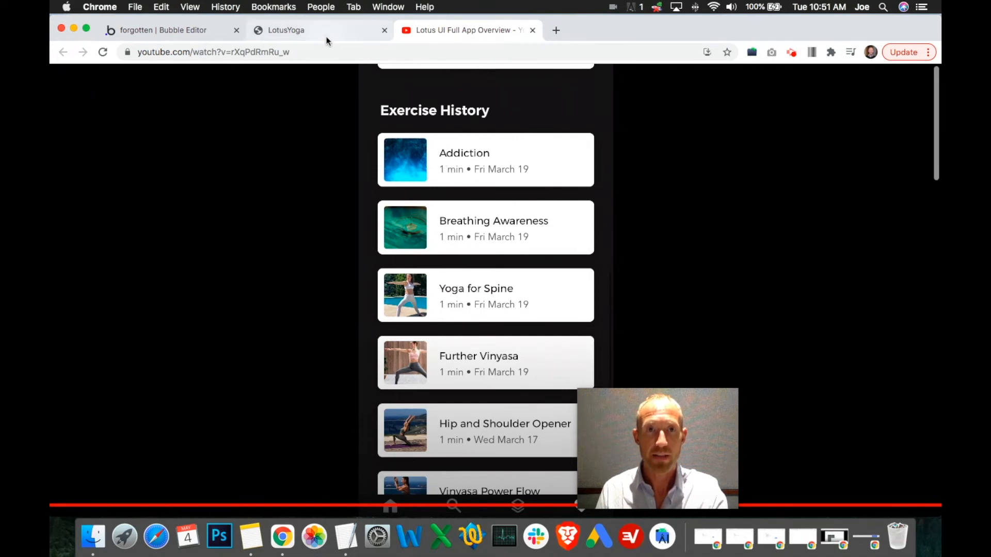
left_click(310, 30)
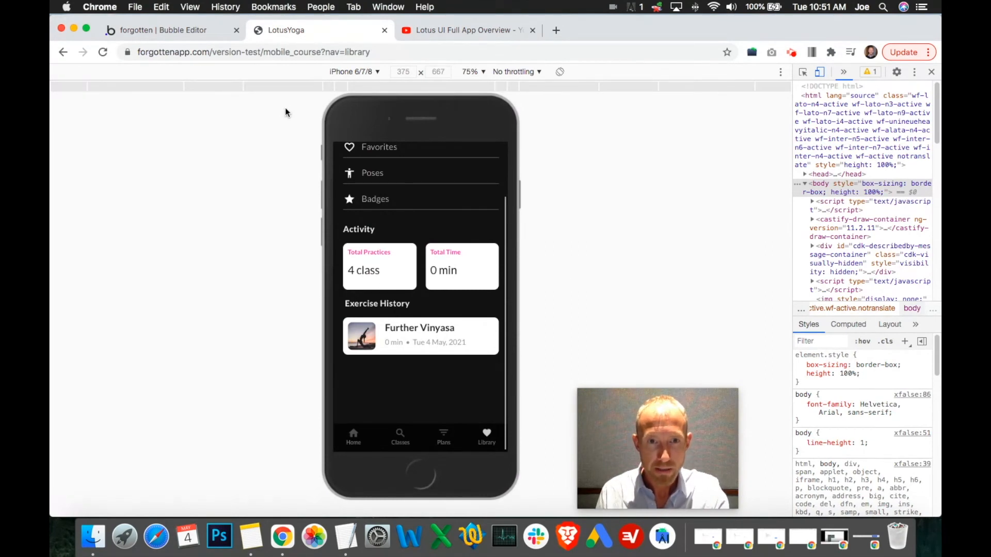
In the Bubble editor, change the exercise history stats text's font color to dark gray #474747 and compare it with the YouTube reference.
left_click(217, 33)
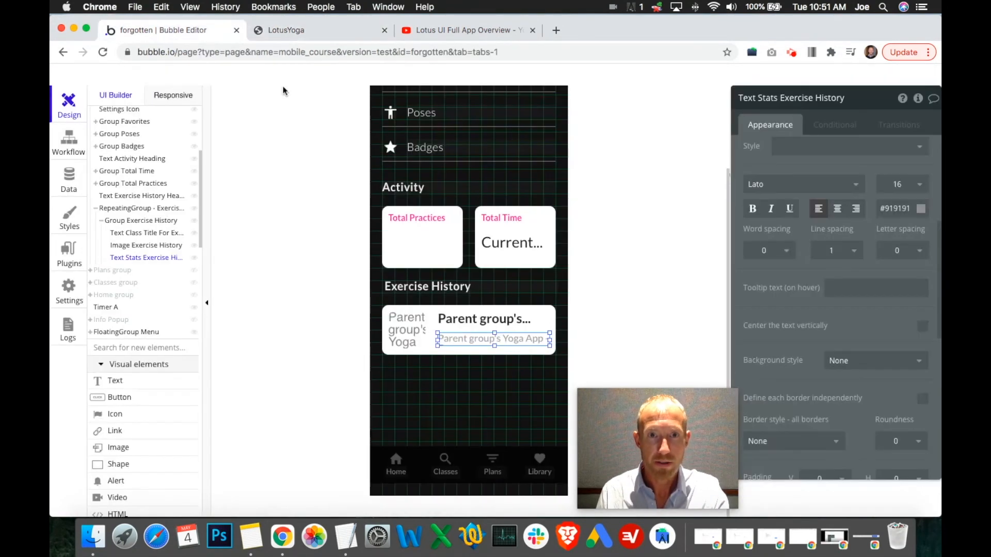
left_click(892, 209)
left_click_drag(816, 276, 814, 284)
left_click(795, 276)
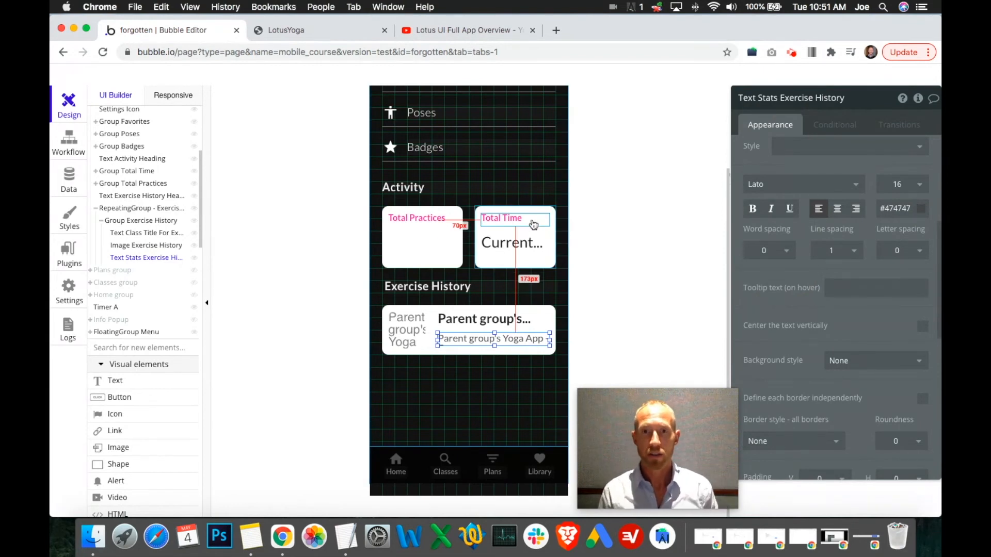
left_click(453, 33)
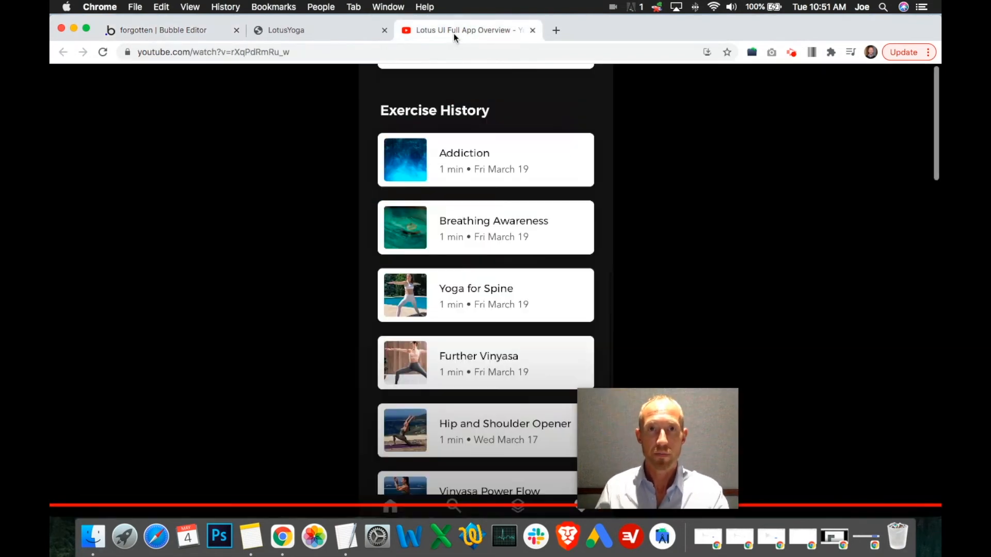
left_click(344, 32)
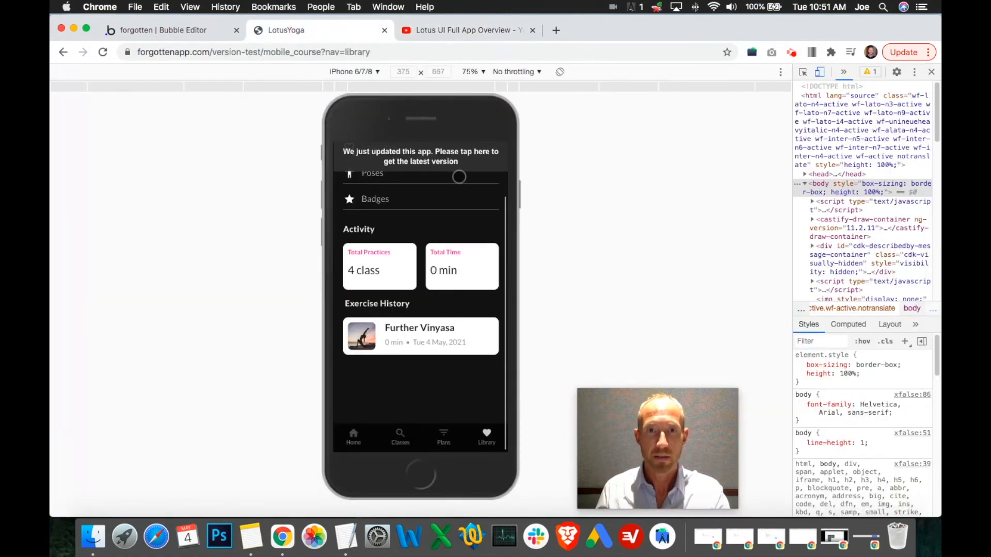
Back in the Bubble editor, set the exercise history class title's font size to 18.
left_click(178, 34)
left_click(485, 319)
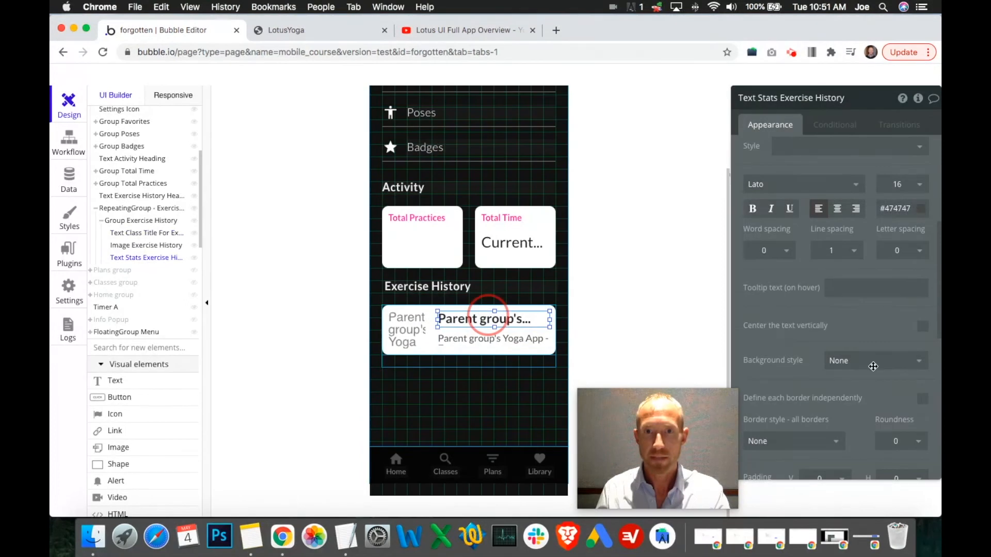
left_click(898, 299)
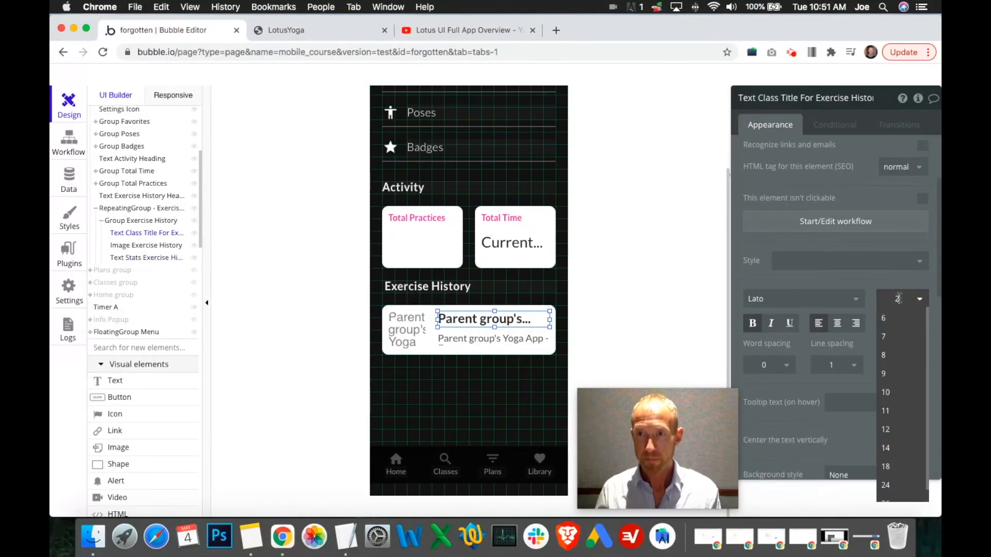
type("18")
key("Return")
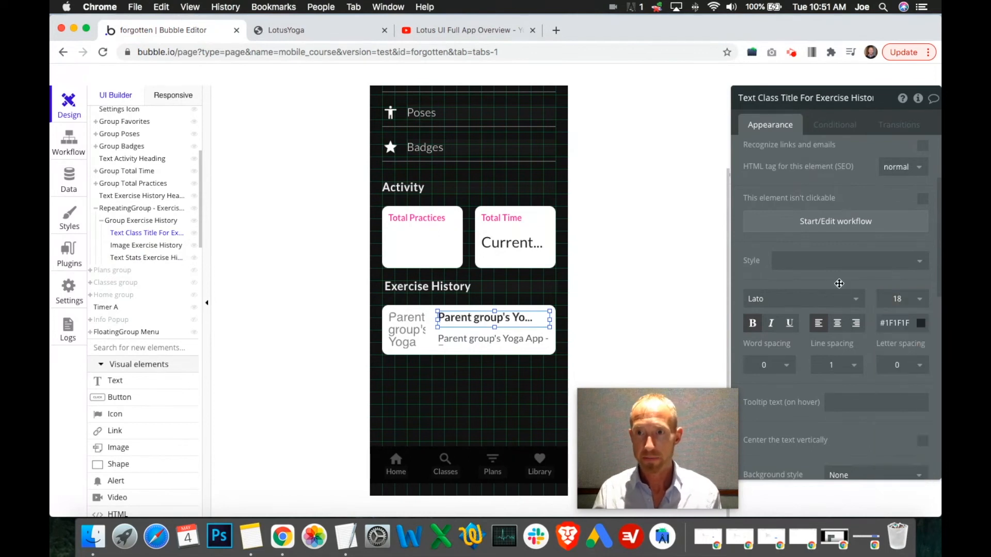
Move the exercise history class title slightly down by changing its Y position, and update the LotusYoga preview to the latest version.
scroll(894, 361, "down", 10)
scroll(893, 391, "down", 5)
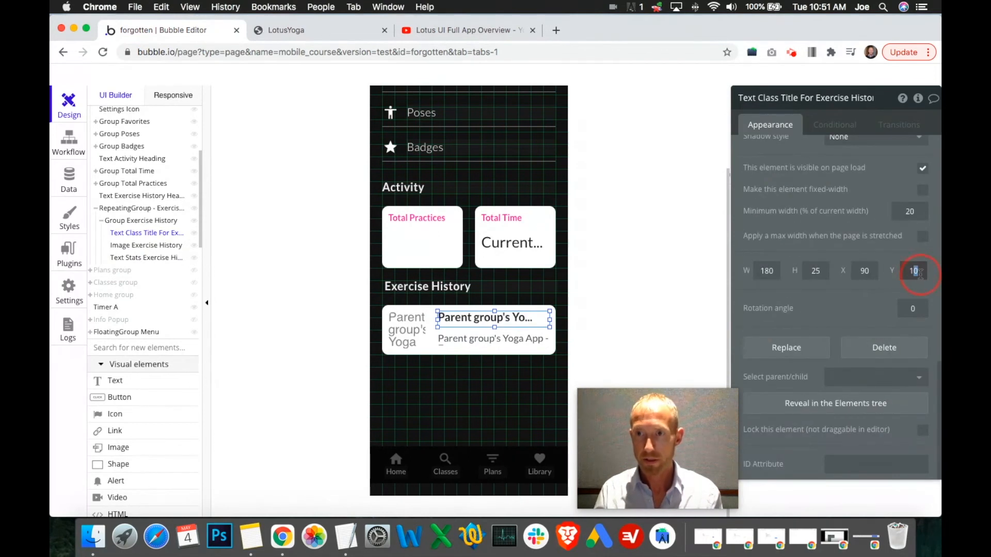
left_click(454, 30)
left_click(336, 32)
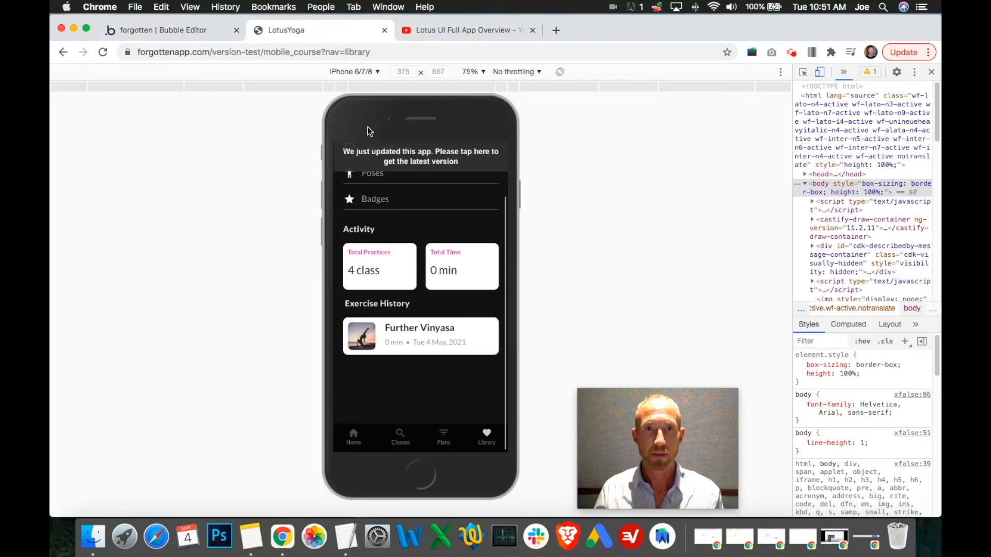
left_click(399, 154)
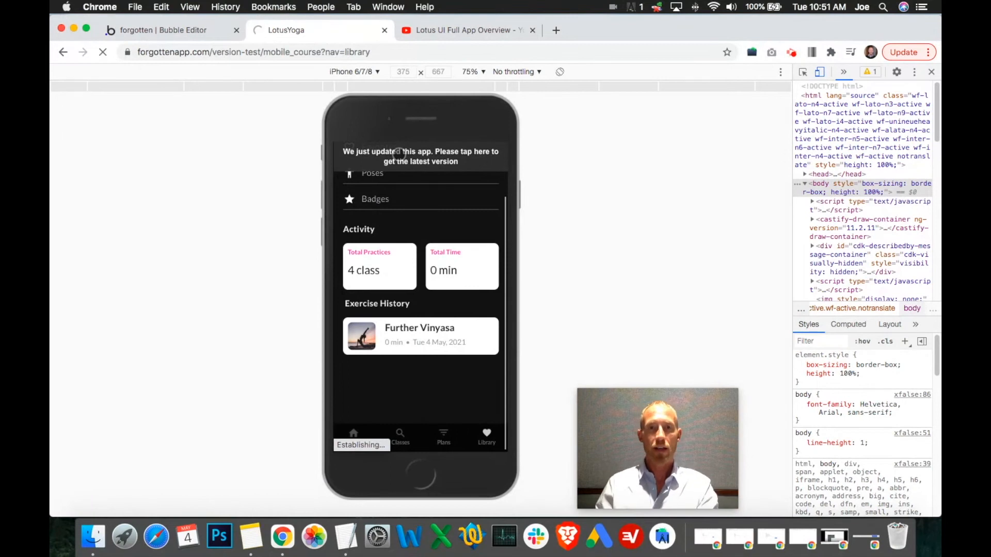
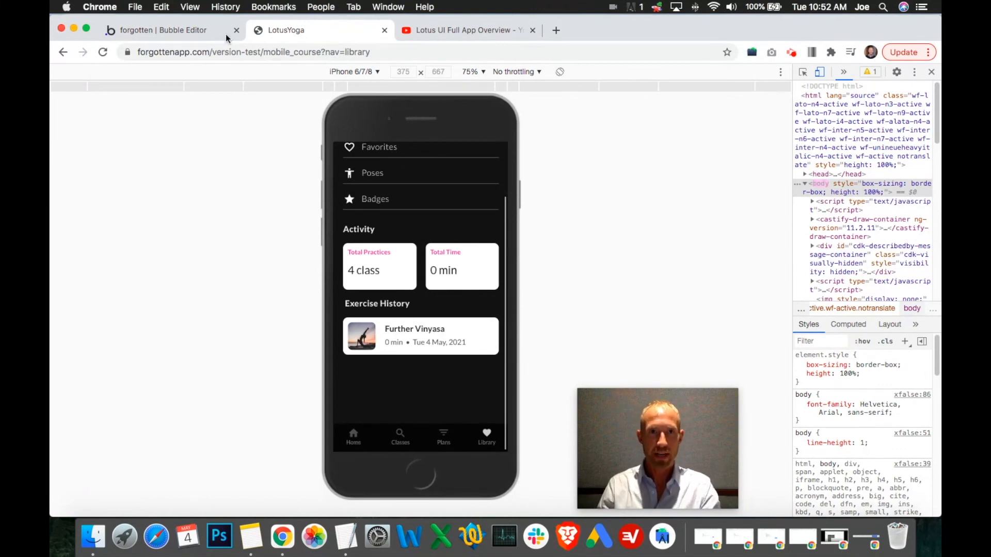
Inspect the exercise history stats text's size and position settings in the Bubble editor.
left_click(206, 30)
left_click(505, 338)
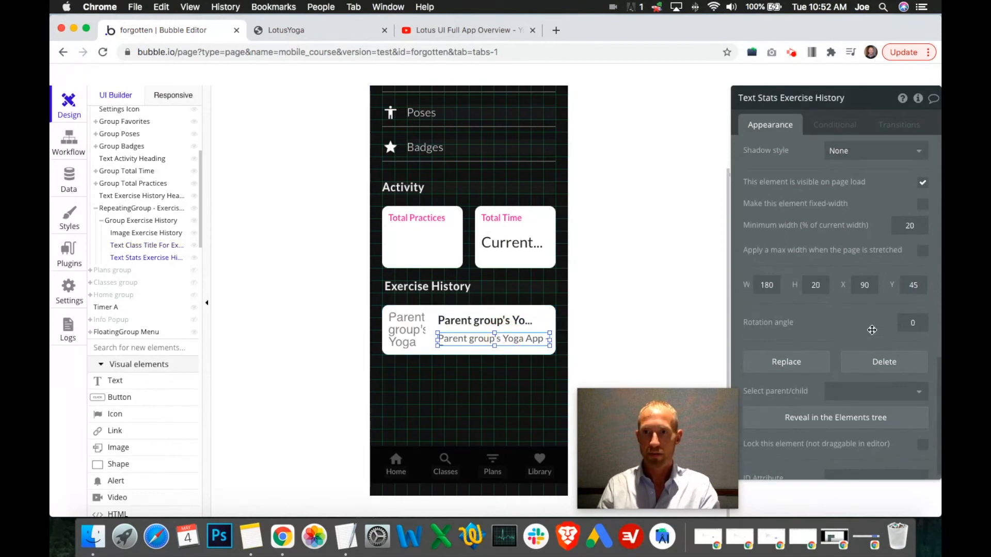
In the LotusYoga preview, play the Beach Yoga 1 class from the home page's Meditations section, and close the video player.
left_click(316, 28)
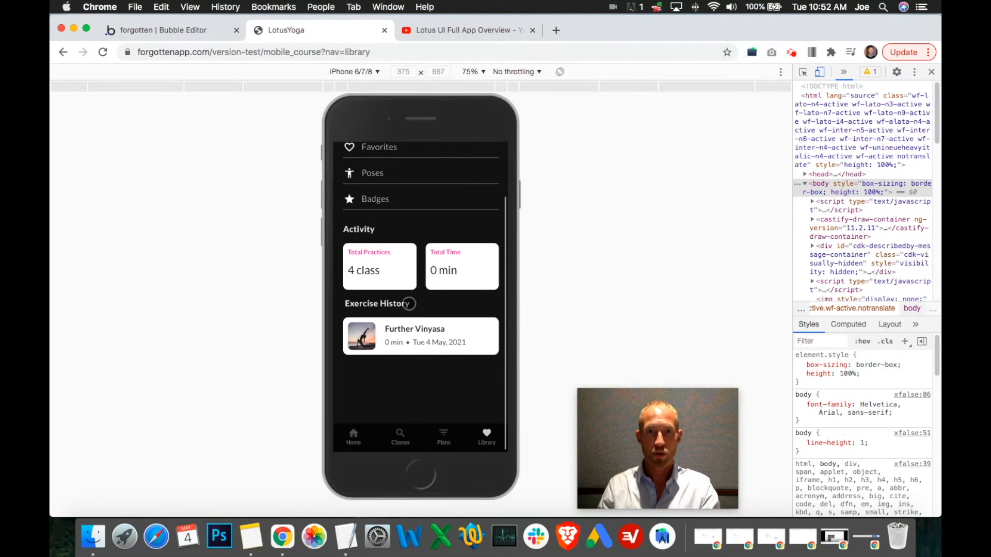
left_click(357, 436)
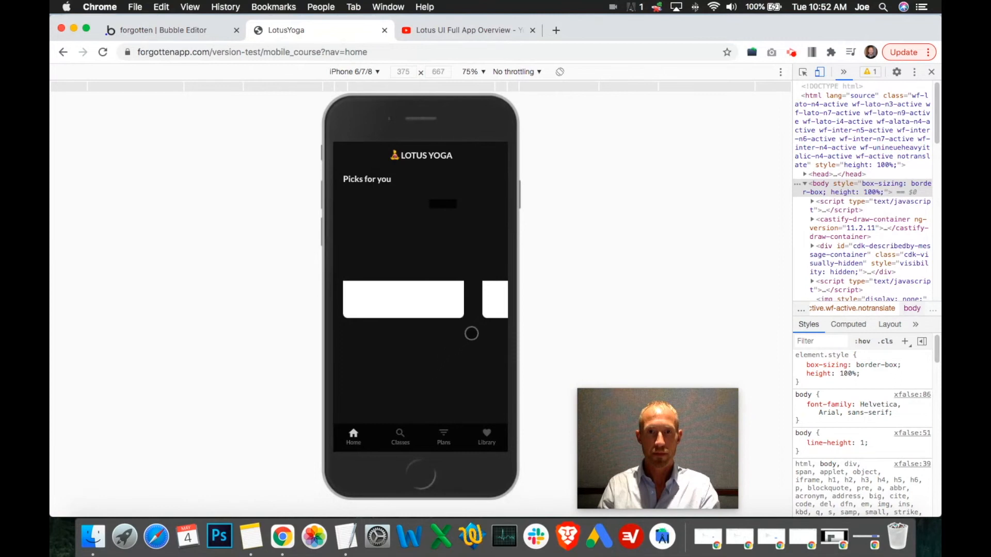
scroll(467, 348, "down", 3)
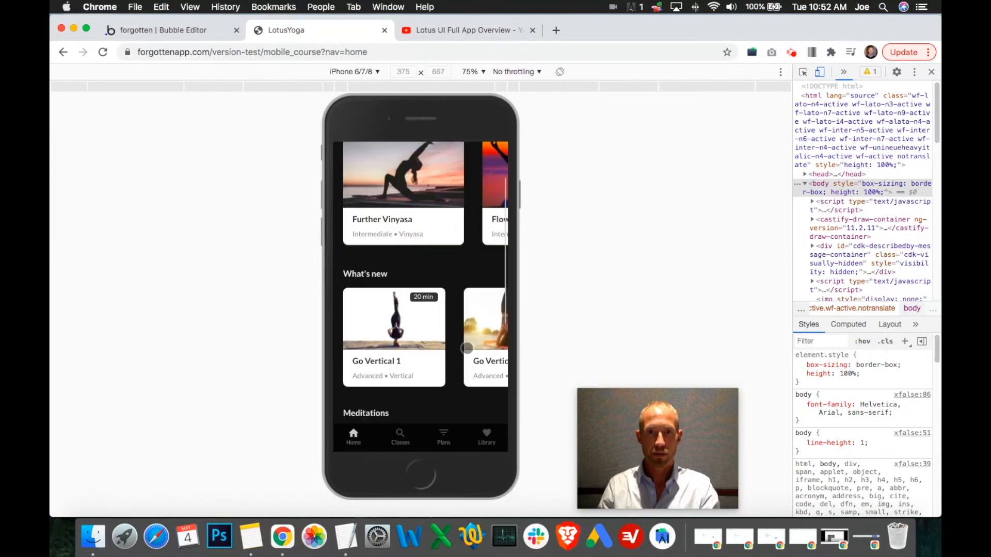
scroll(467, 348, "down", 3)
scroll(431, 336, "down", 3)
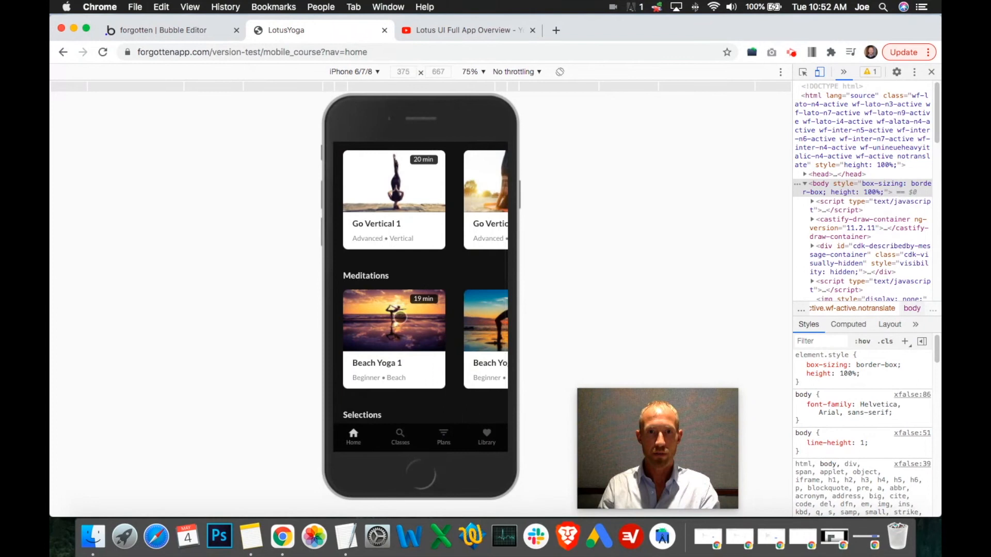
left_click(400, 317)
left_click(412, 340)
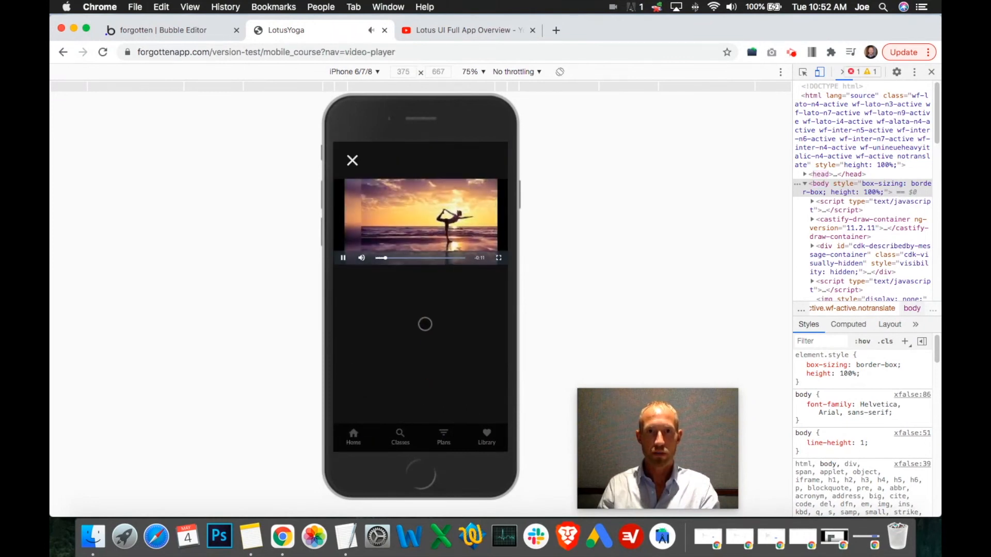
left_click(353, 160)
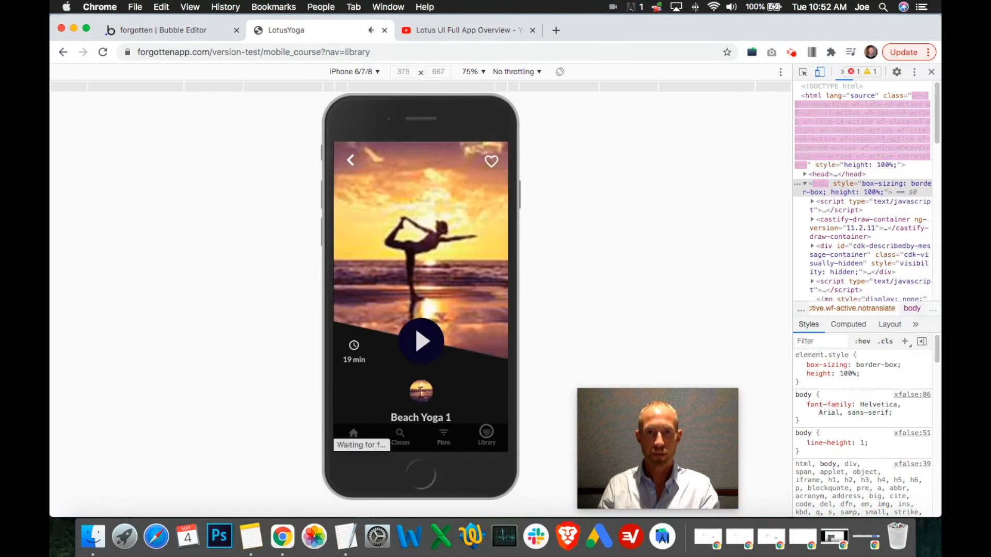
Check the exercise history list in the preview's Library for the newly played class.
left_click(486, 431)
scroll(461, 345, "down", 3)
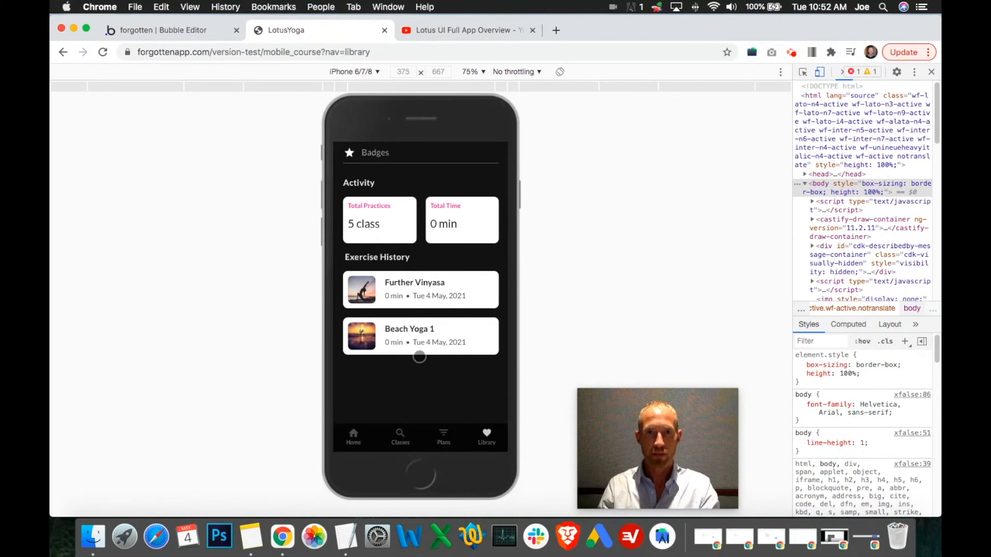
left_click(183, 32)
left_click(330, 30)
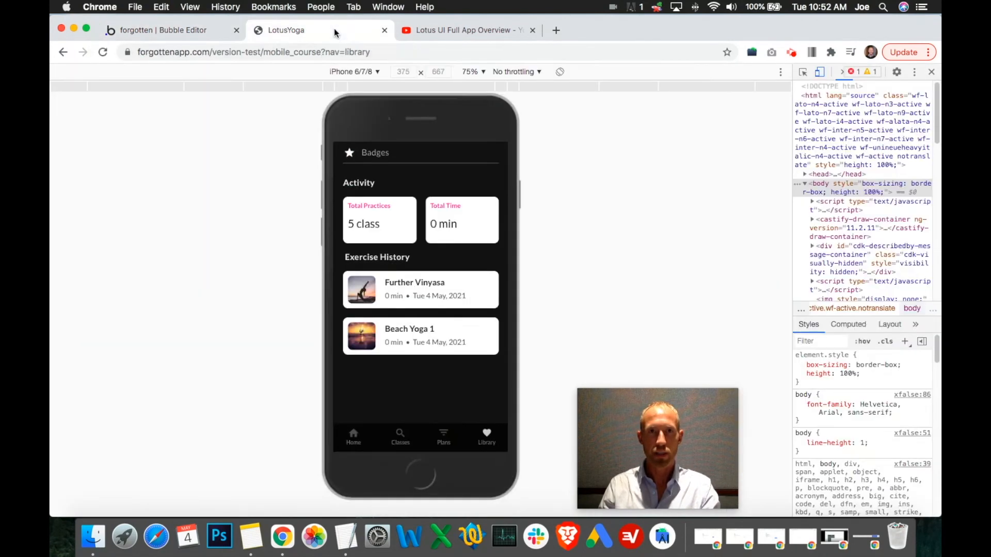
Open the preview's library page URL in a new browser tab with the parameter debug=true appended.
left_click(330, 54)
key("super+c")
key("super+t")
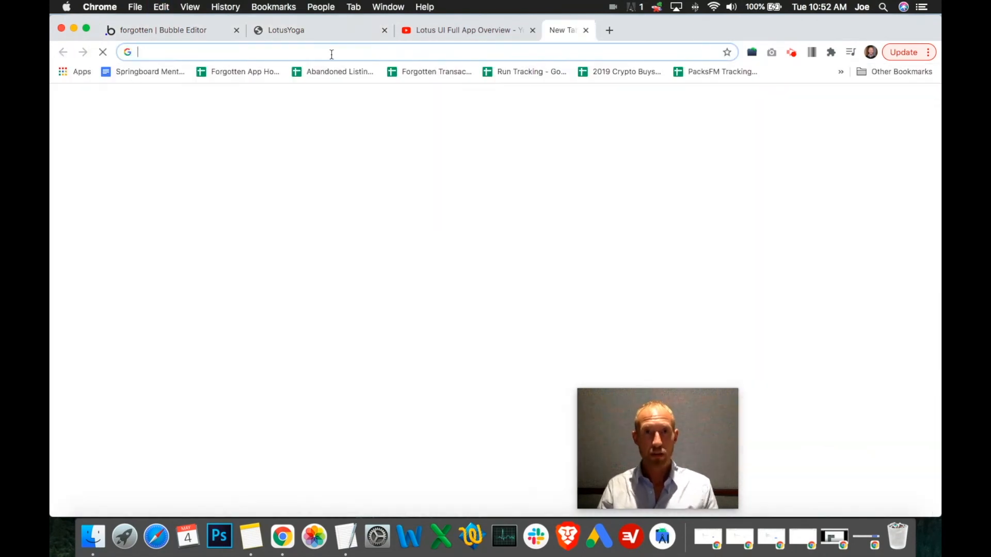
key("super+v")
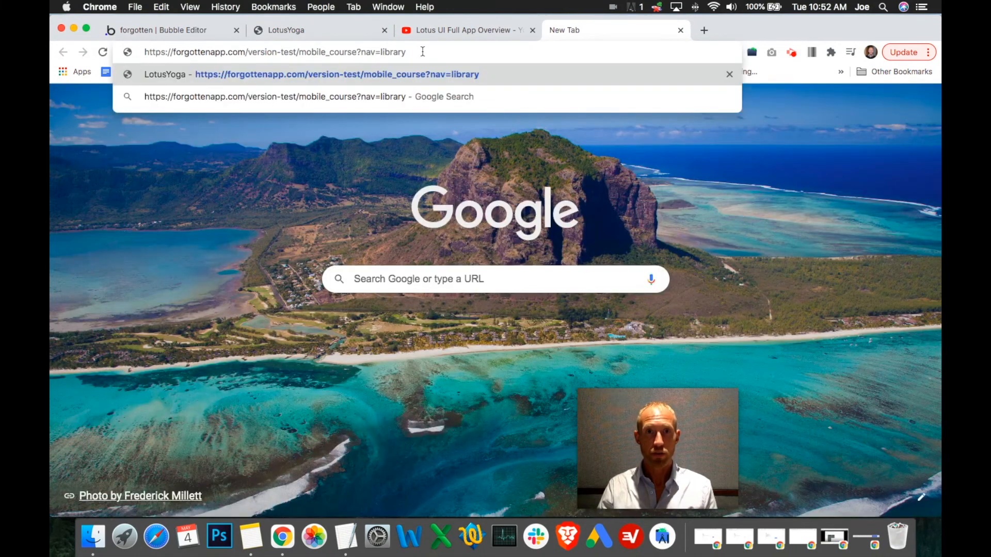
type("&debug")
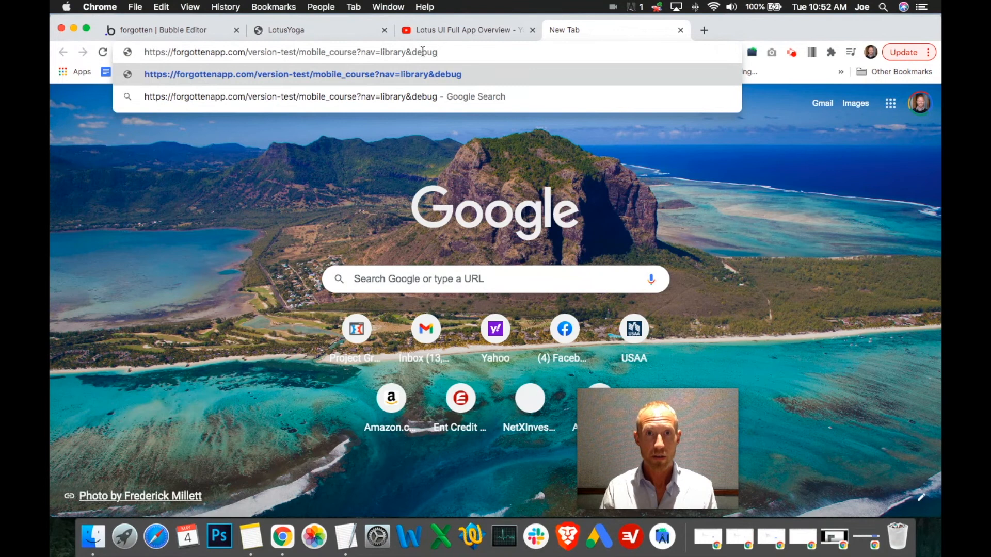
type("=true")
key("Return")
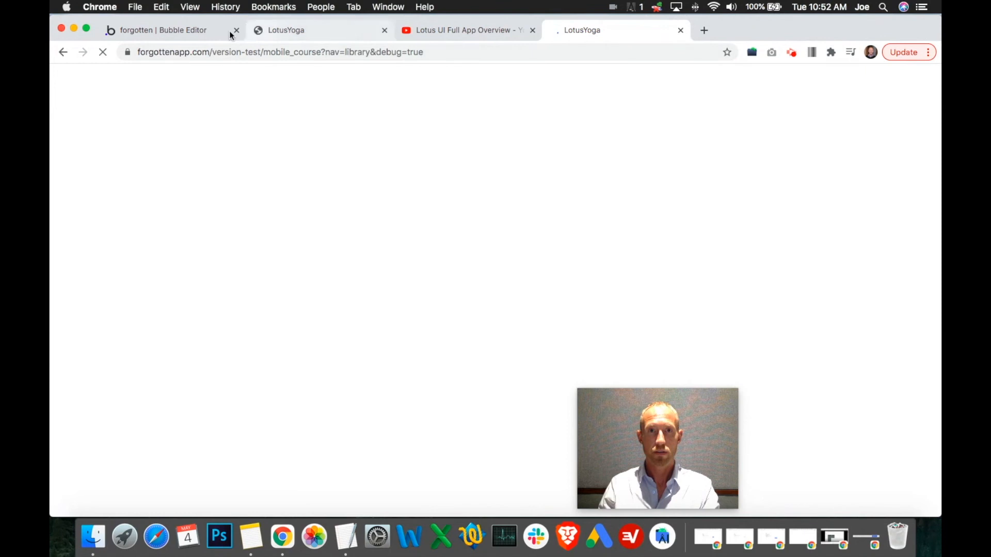
left_click(203, 31)
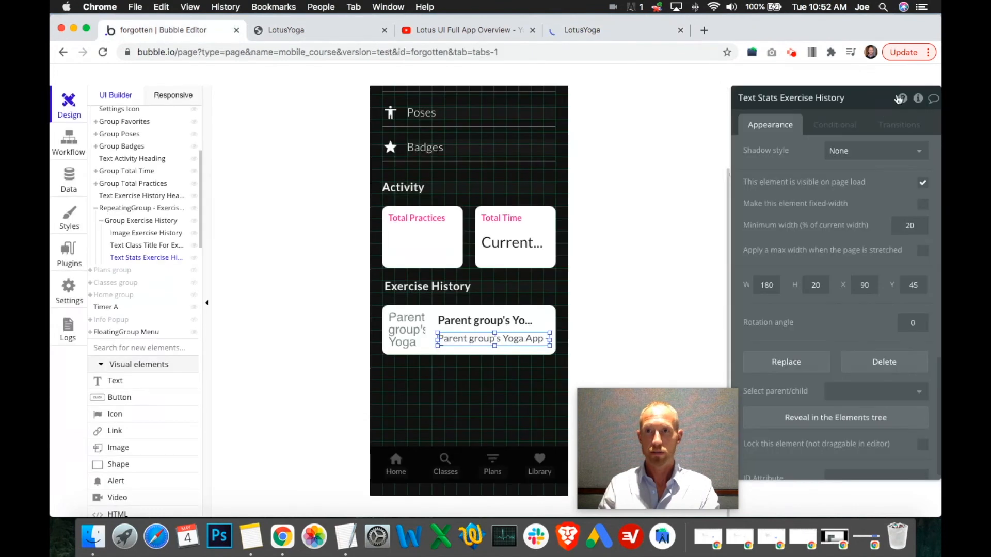
left_click(633, 28)
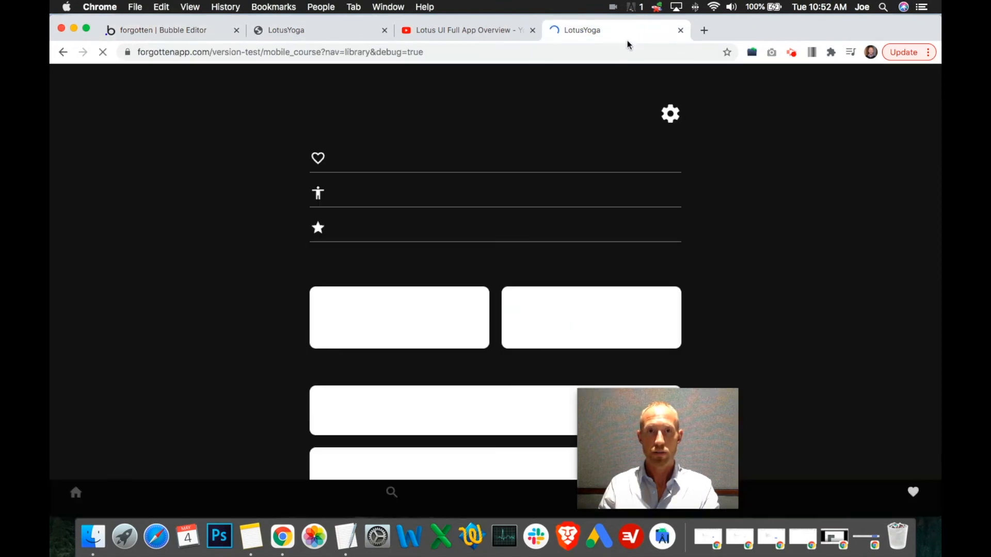
left_click_drag(671, 416, 782, 298)
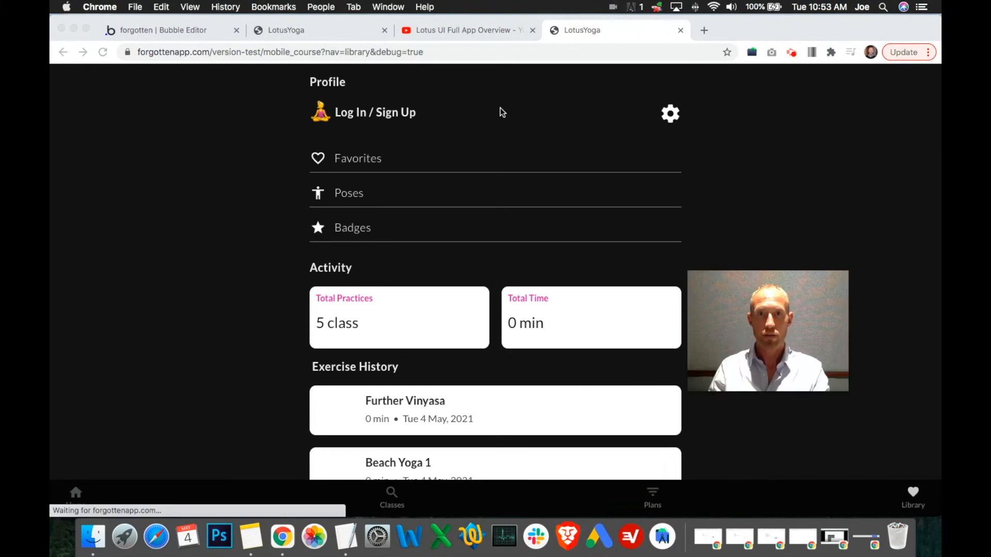
Correct the library page URL's debug parameter to debugger=true and reload the page.
left_click(415, 51)
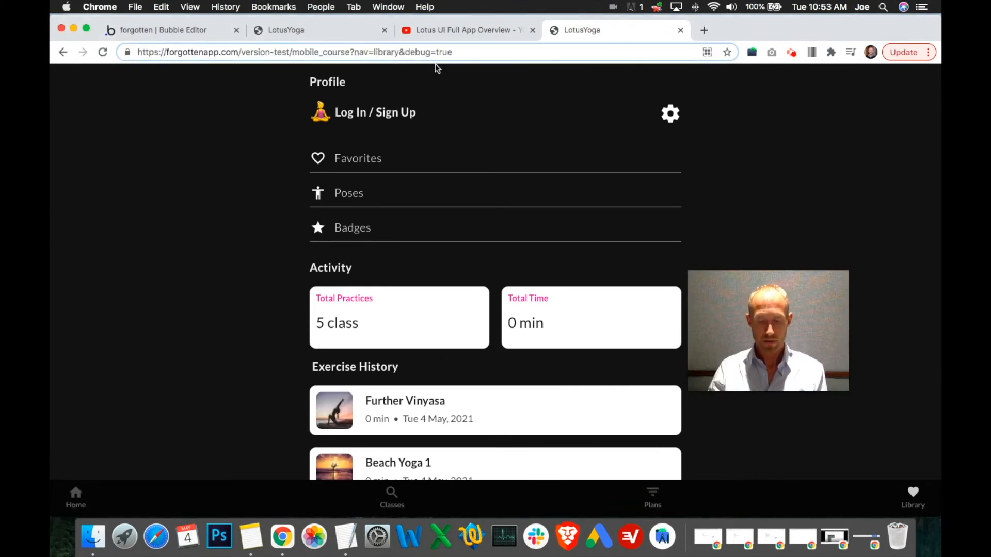
type("ger")
key("Return")
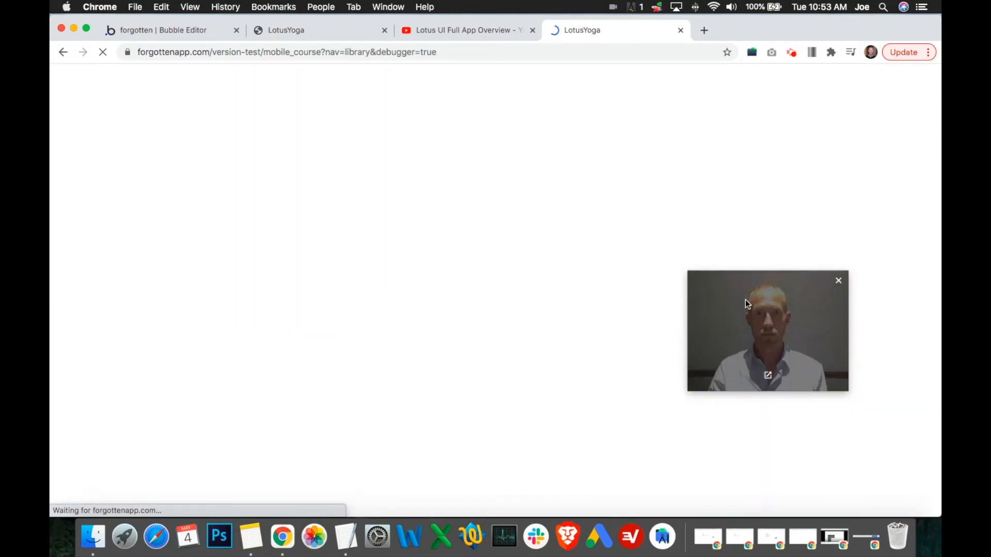
Compare the exercise history entries in the original LotusYoga preview with those on the library page opened for debugging.
left_click_drag(745, 299, 780, 262)
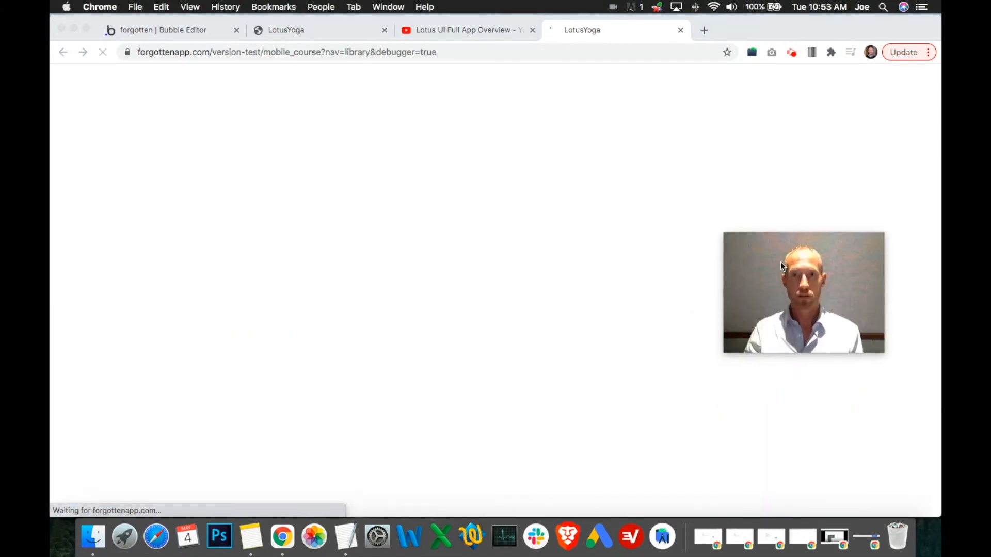
left_click(361, 31)
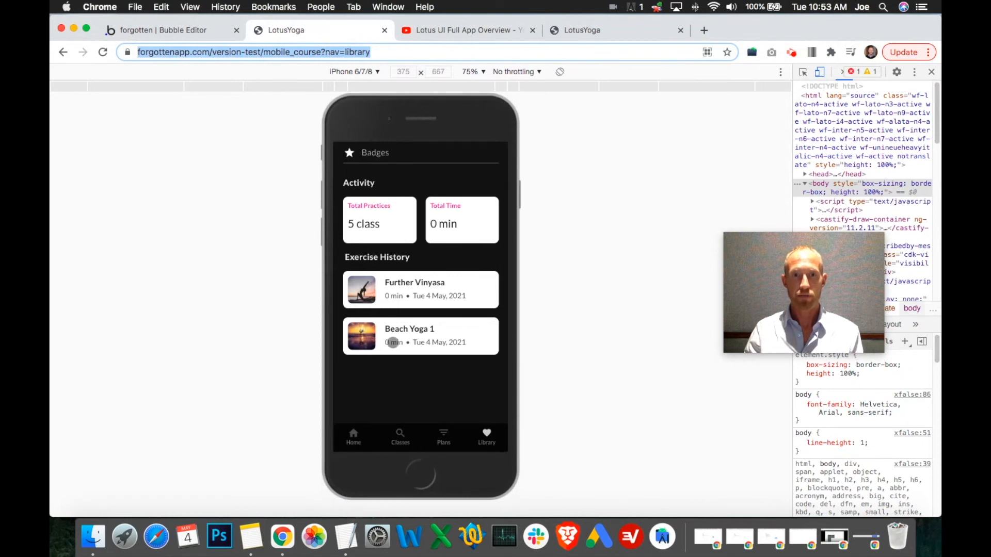
left_click(608, 31)
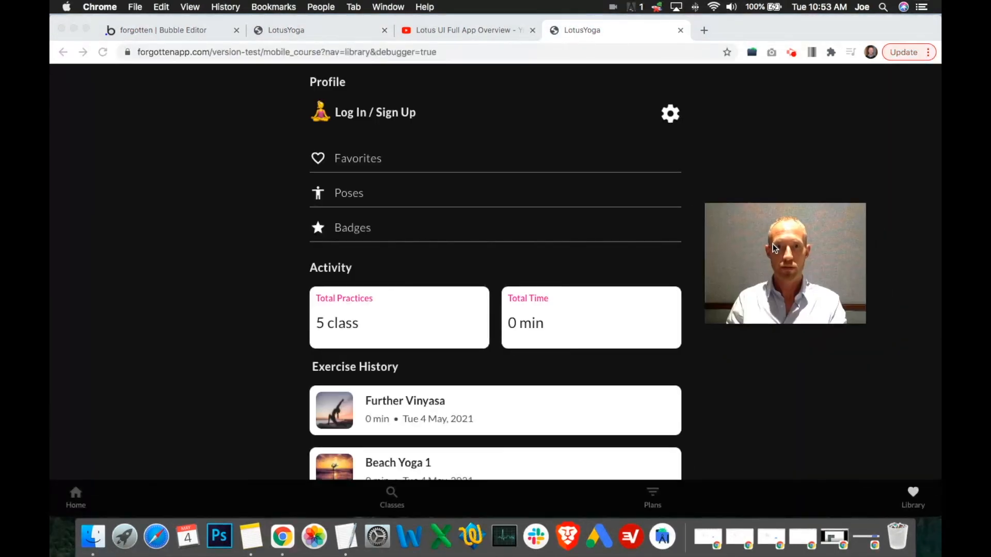
scroll(702, 261, "down", 3)
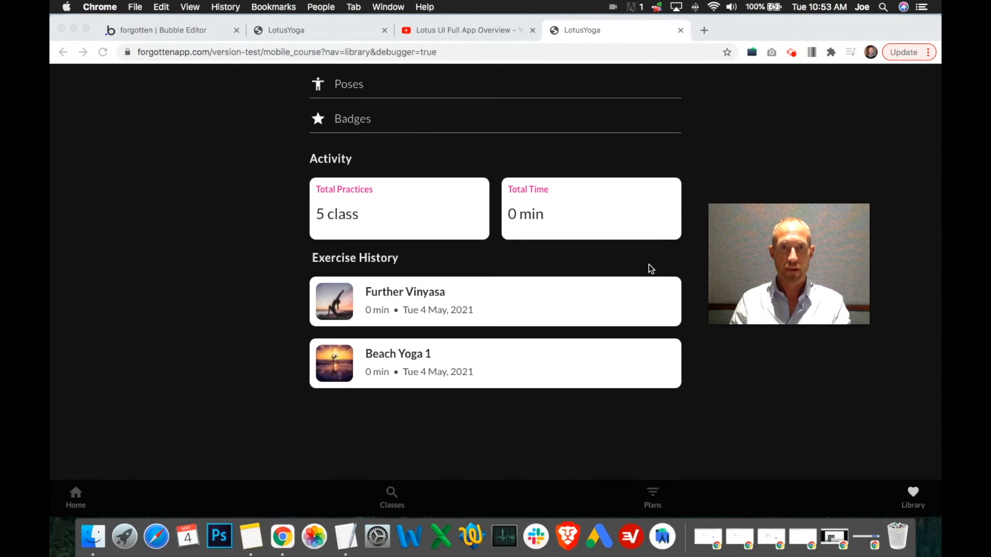
Examine the duration shown in the Beach Yoga 1 entry and check the library page for the debugger.
right_click(375, 374)
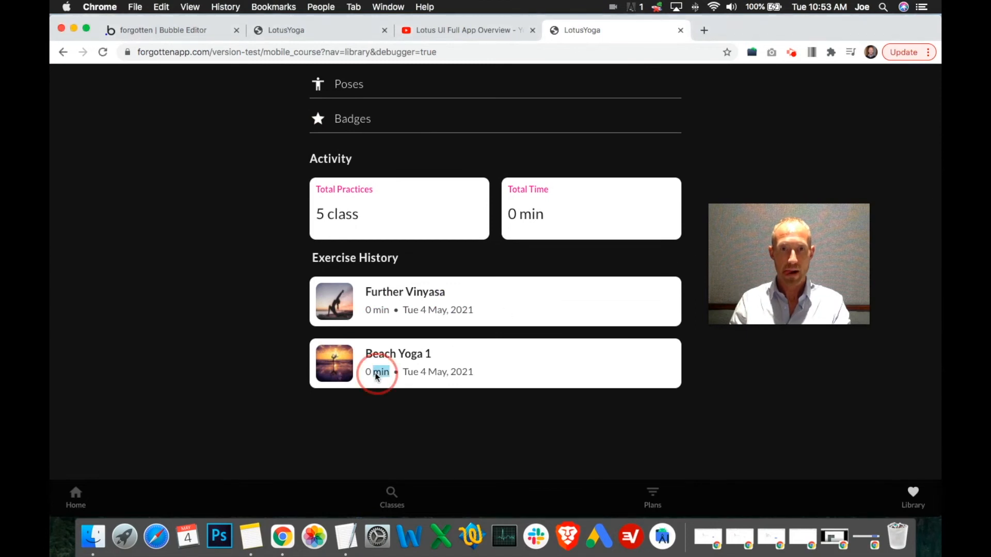
right_click(367, 377)
left_click(509, 391)
left_click_drag(725, 425, 757, 286)
left_click_drag(805, 284, 835, 315)
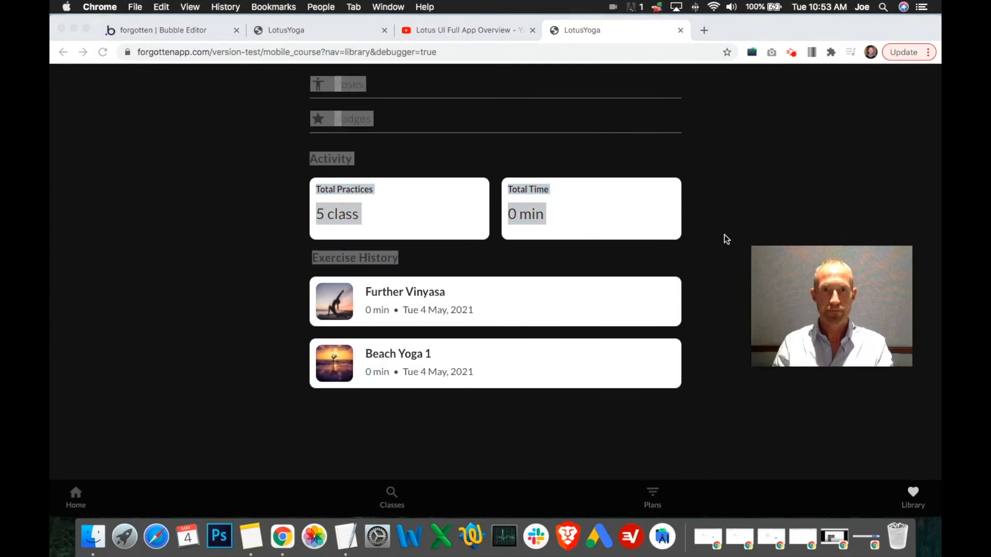
left_click(724, 235)
scroll(726, 255, "up", 3)
left_click(715, 255)
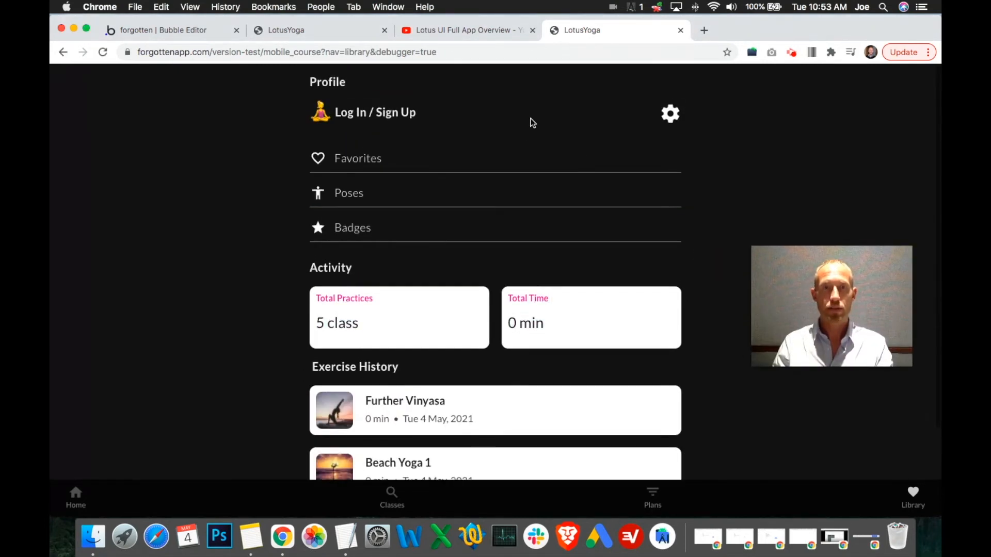
scroll(535, 196, "down", 3)
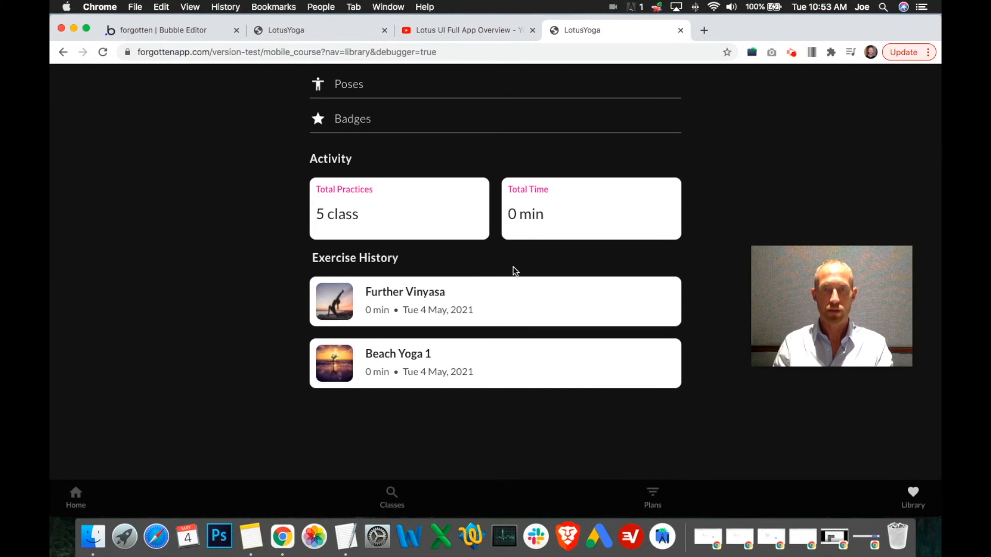
scroll(521, 269, "up", 3)
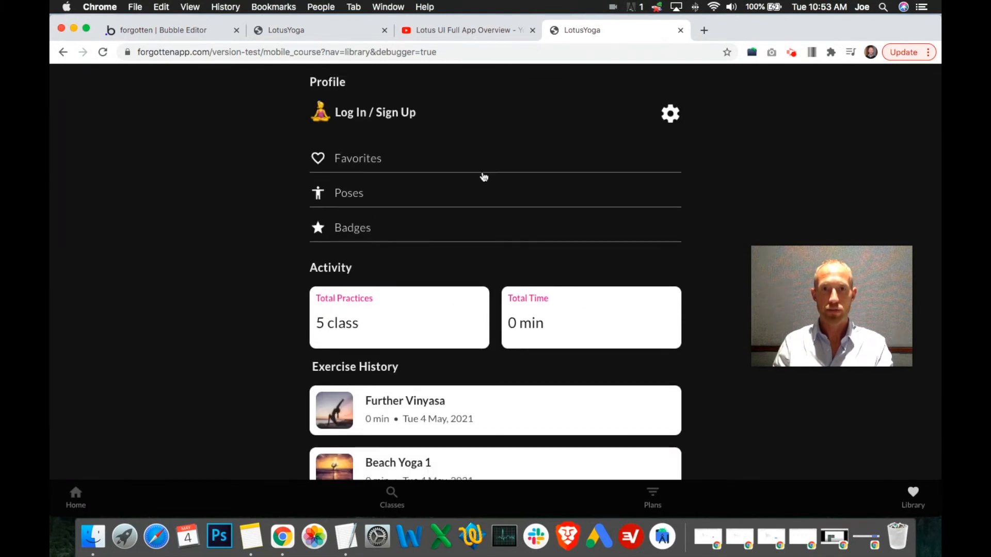
Open the Badges page, return to the library page, and review its profile heading and exercise history list.
left_click(355, 232)
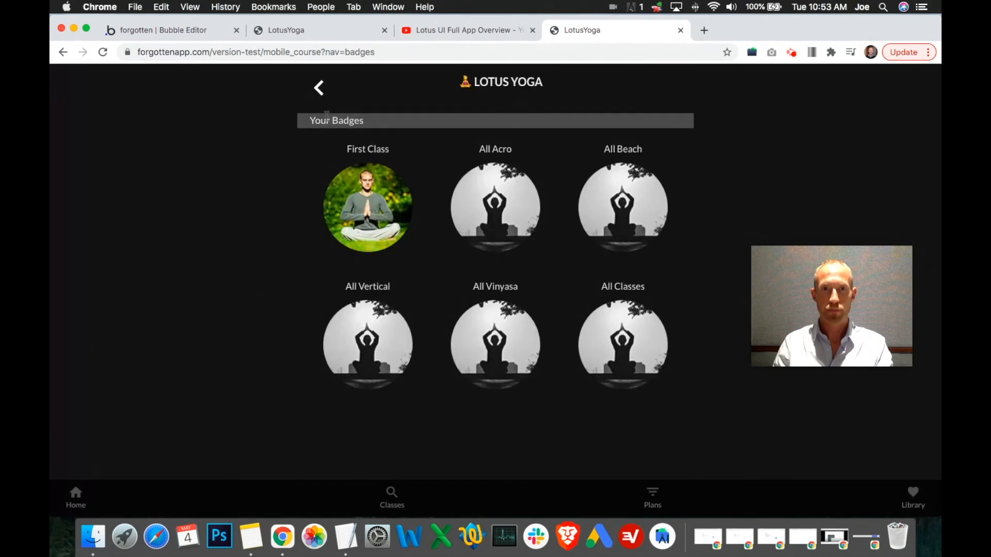
left_click(319, 98)
scroll(547, 248, "down", 3)
scroll(547, 249, "up", 3)
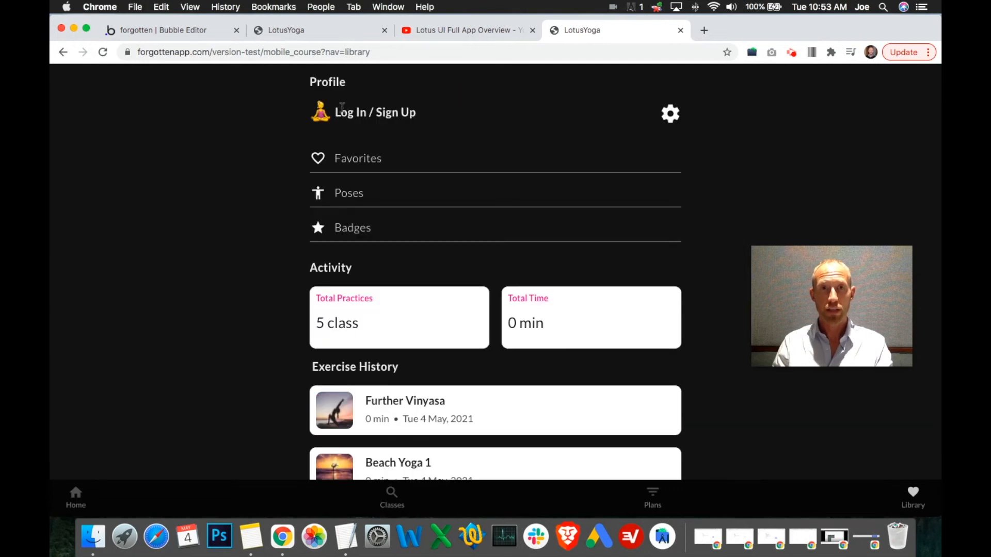
left_click_drag(340, 112, 433, 120)
left_click(440, 111)
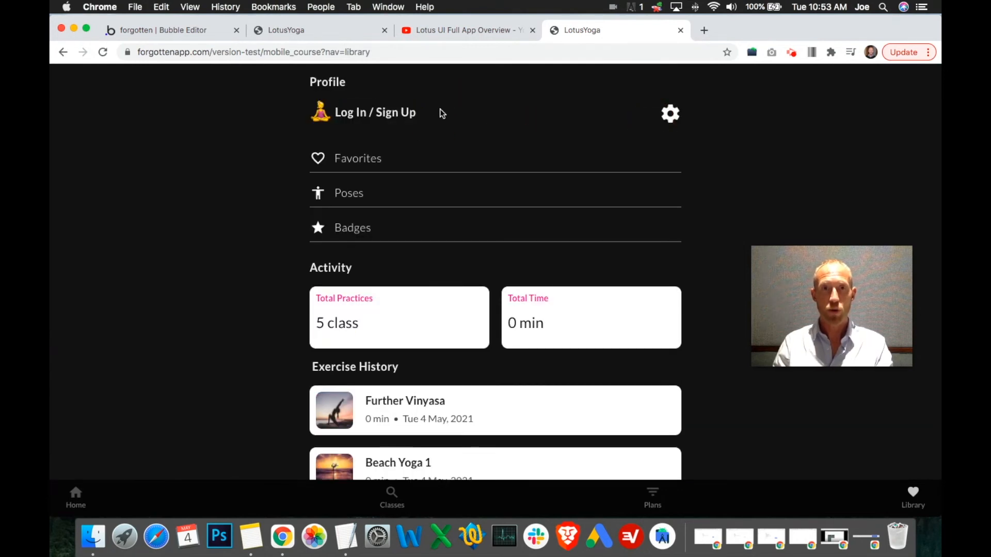
scroll(542, 148, "down", 2)
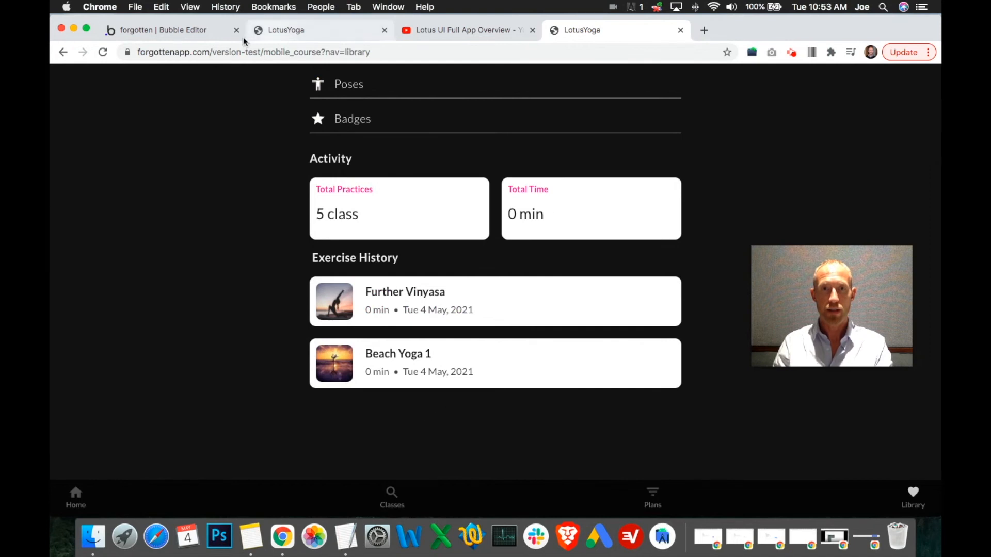
Switch to the Bubble editor and look through the mobile_course page's workflows.
left_click(227, 32)
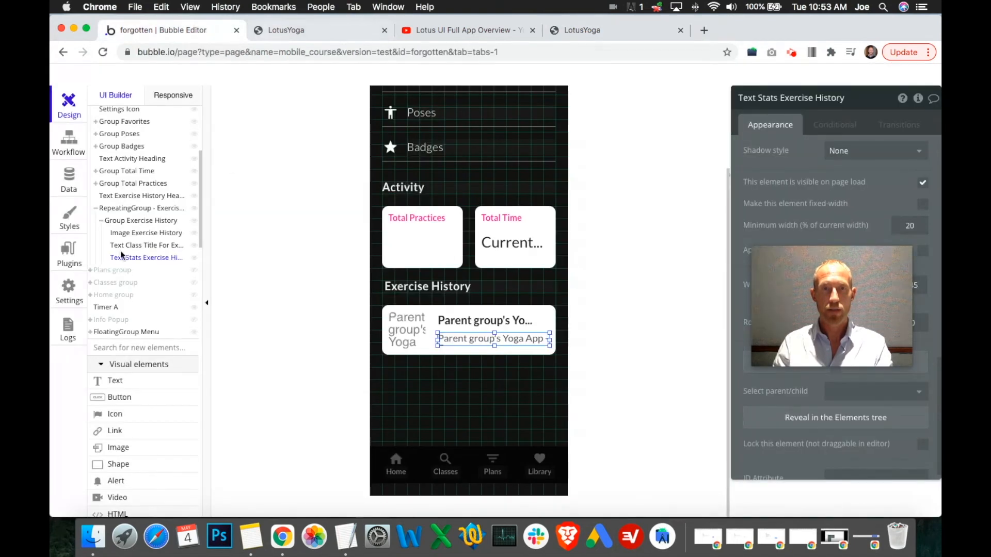
left_click(76, 151)
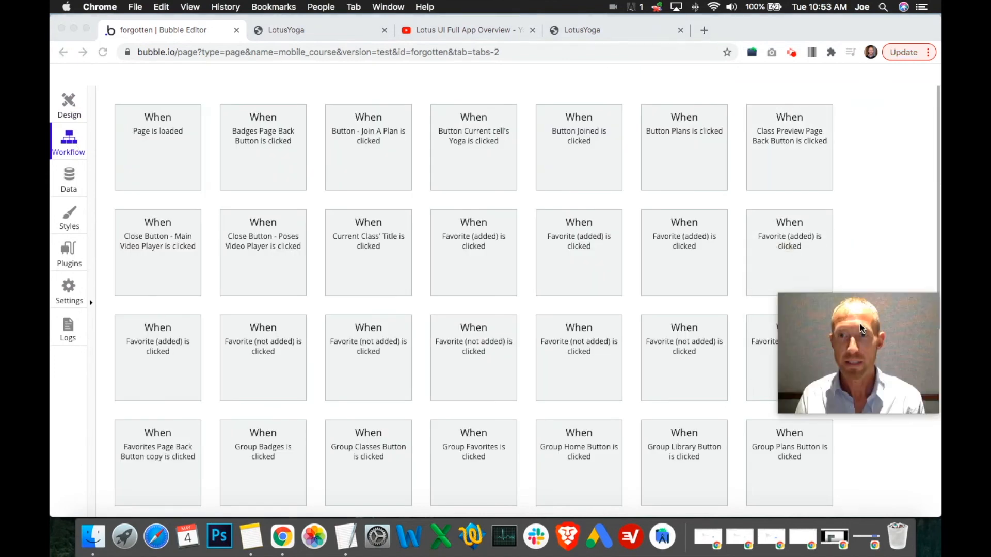
left_click_drag(860, 324, 861, 391)
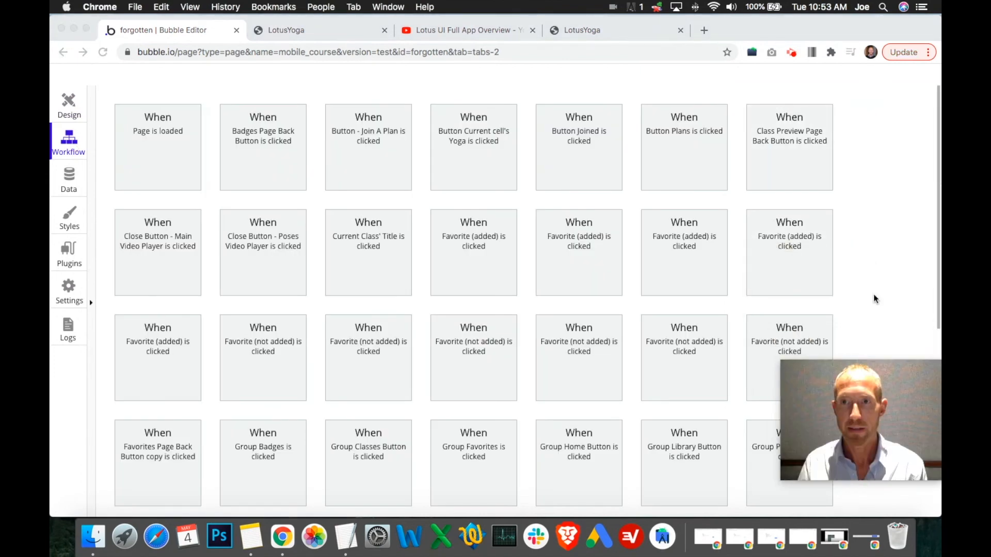
scroll(867, 261, "down", 5)
In the page design, collapse the exercise history repeating group and the Library group, and hide the Library group and Timer A.
left_click(64, 96)
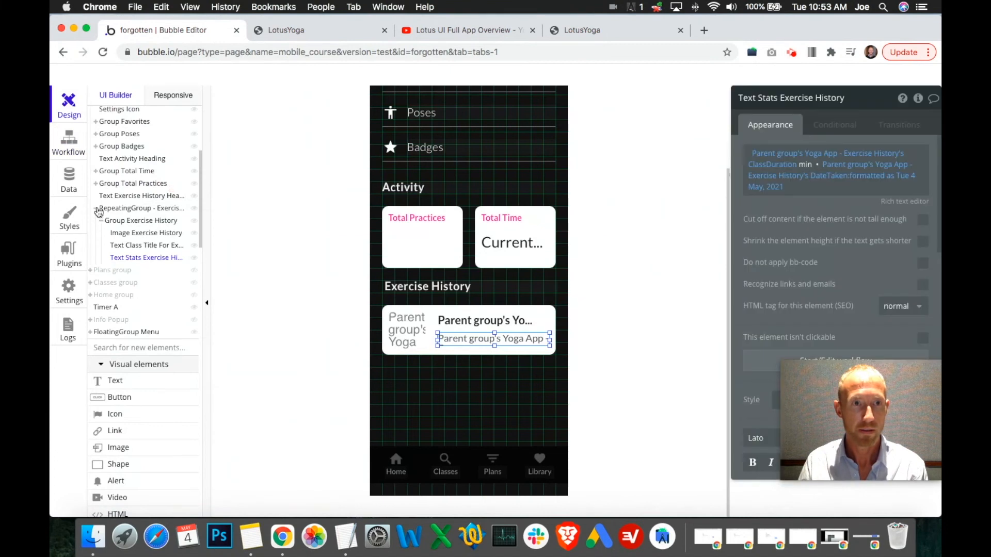
left_click(96, 210)
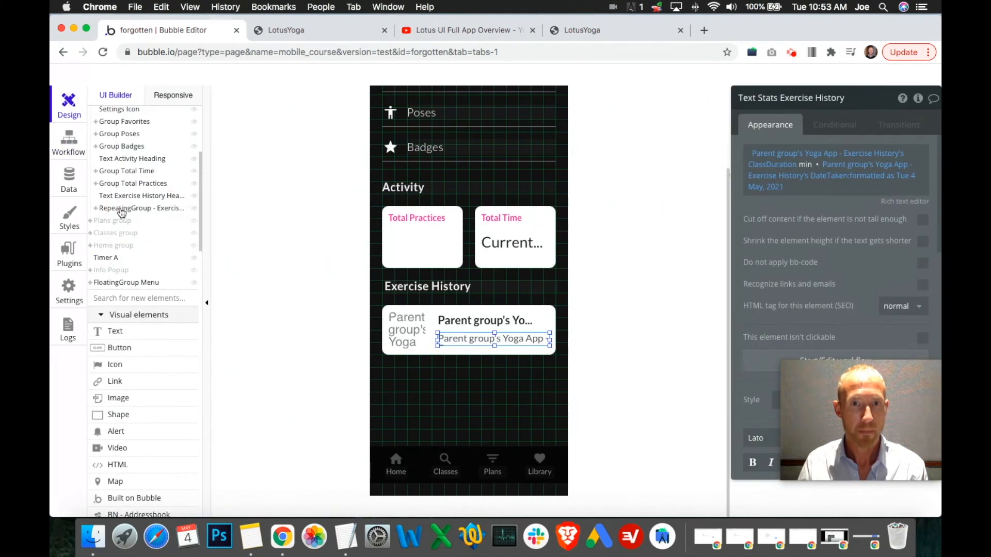
scroll(120, 213, "up", 5)
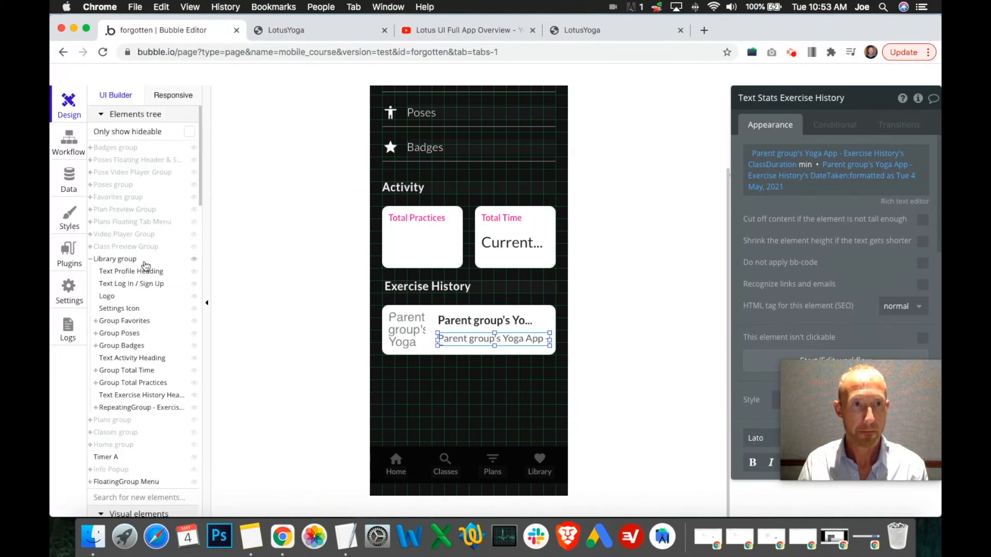
left_click(144, 260)
left_click(195, 259)
left_click(195, 310)
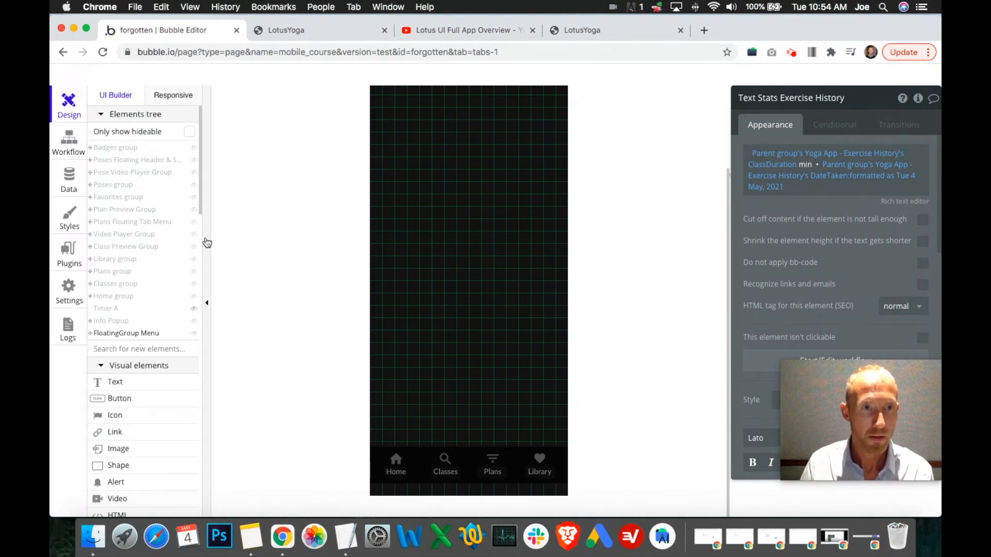
Show the Class Preview Group and open the workflow of its Play Button.
left_click(195, 248)
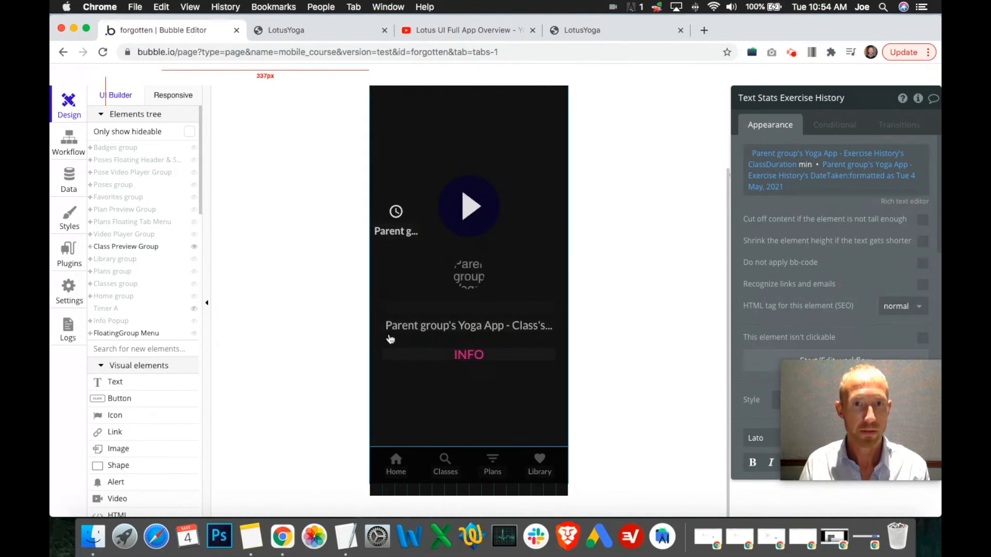
left_click(493, 218)
scroll(825, 304, "down", 2)
scroll(806, 276, "up", 5)
left_click(809, 196)
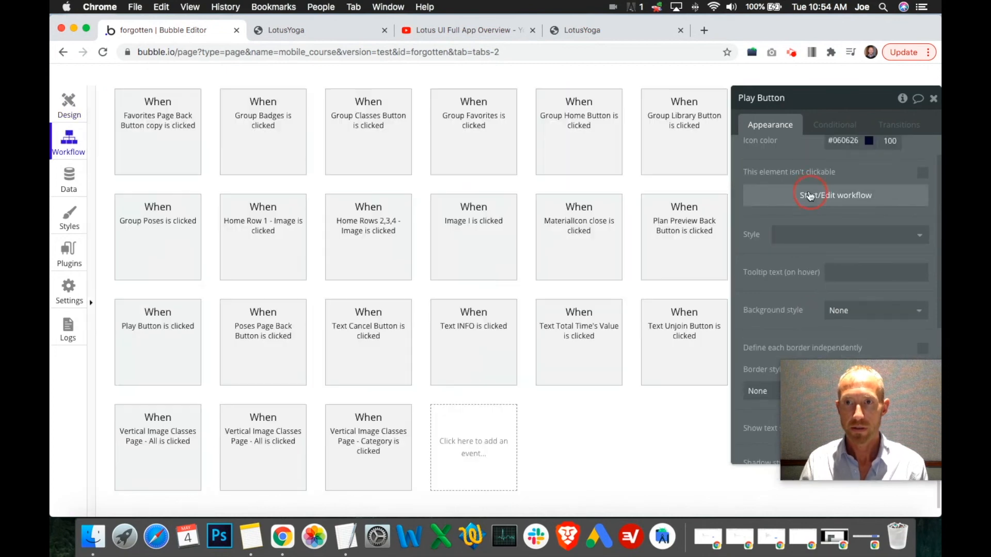
Review the Play Button workflow's actions, including the timer start, the new Exercise History entry and the changes to the current user.
left_click(212, 328)
left_click(303, 329)
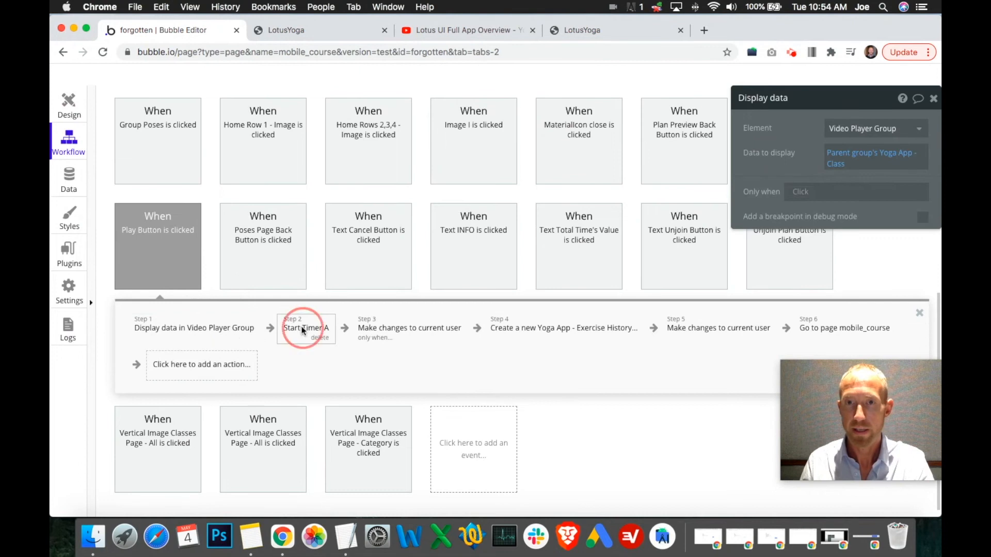
left_click(412, 331)
left_click(531, 332)
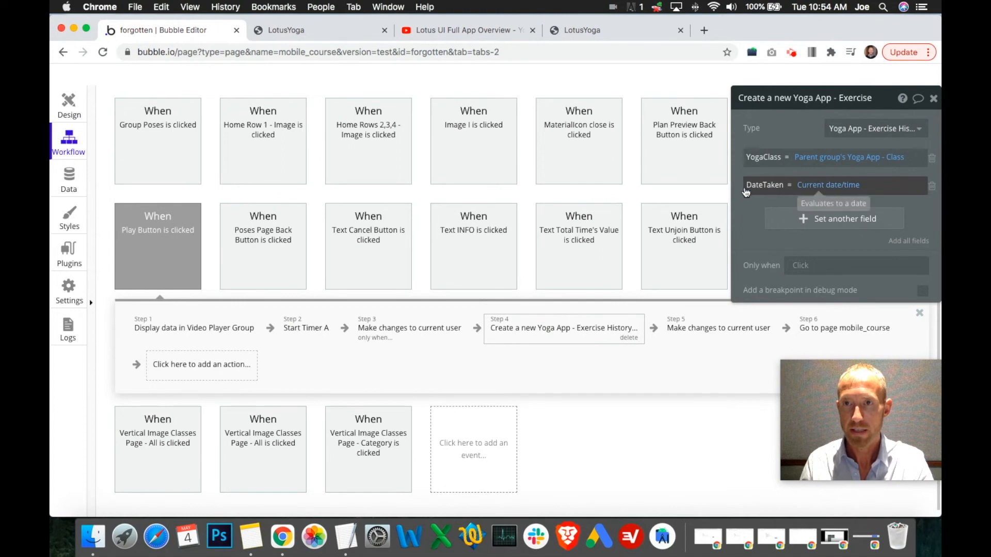
left_click(723, 334)
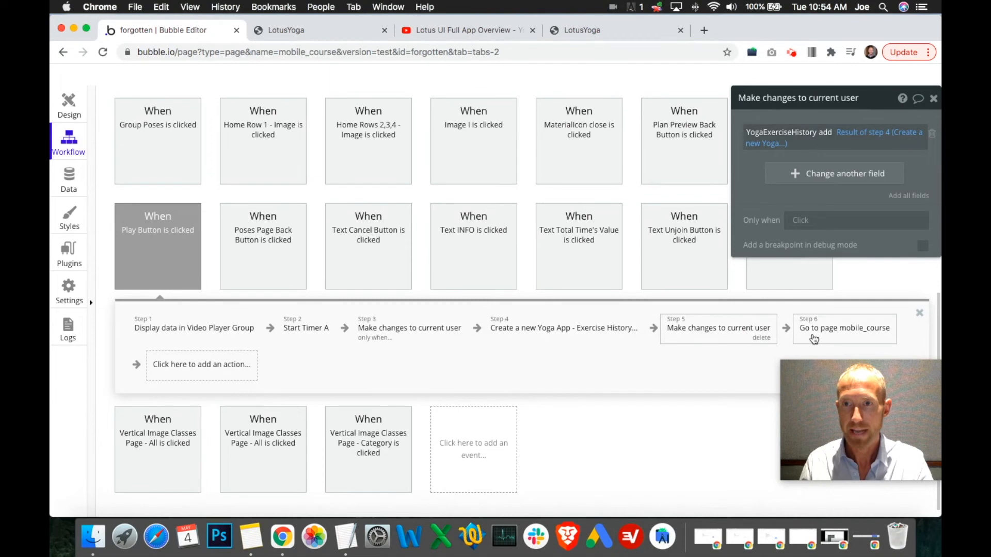
Hide the Class Preview Group, show the Video Player Group, and open the workflow of the main video player's close button.
left_click(69, 105)
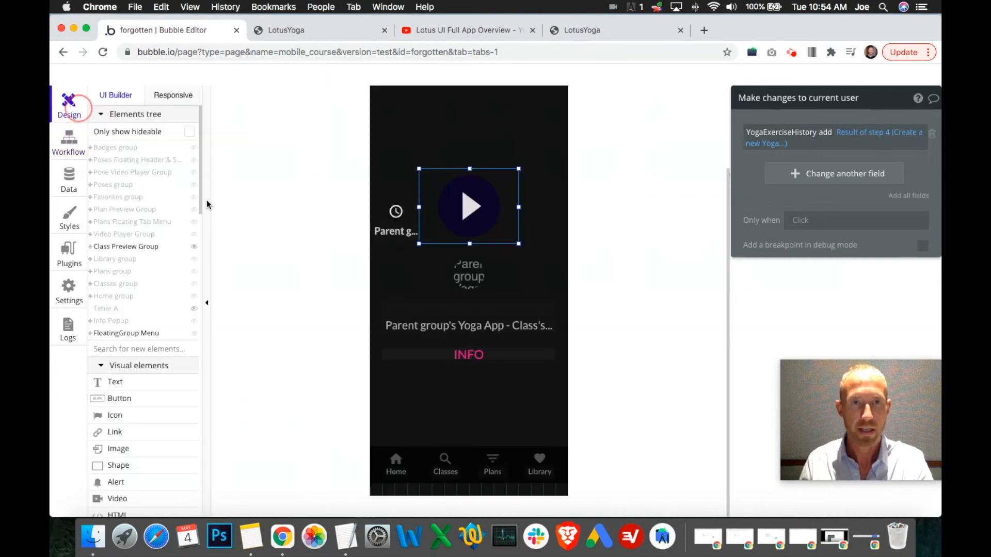
left_click(194, 246)
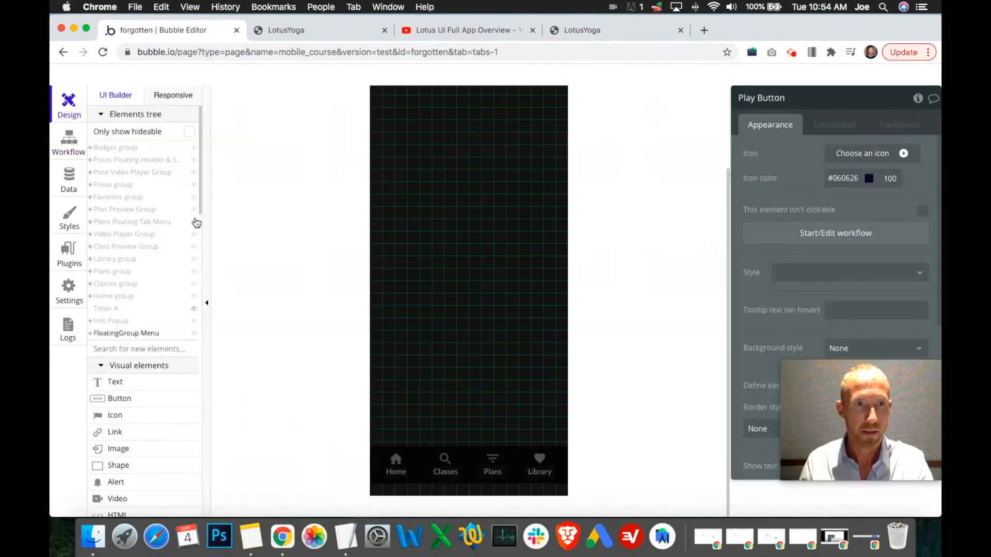
left_click(194, 235)
left_click(394, 110)
left_click(805, 236)
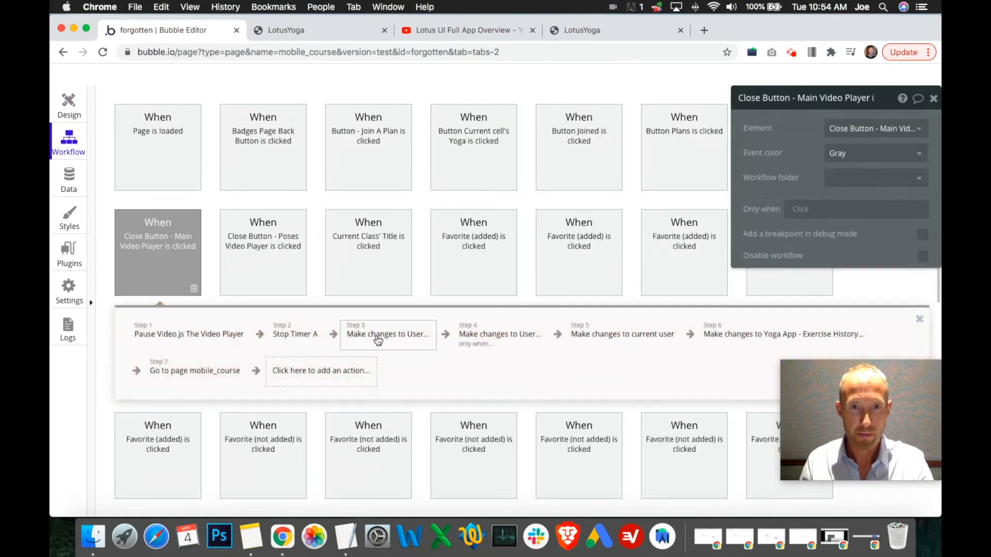
Review the close button workflow's user changes and the action that sets the Exercise History entry's ClassDuration.
left_click(381, 337)
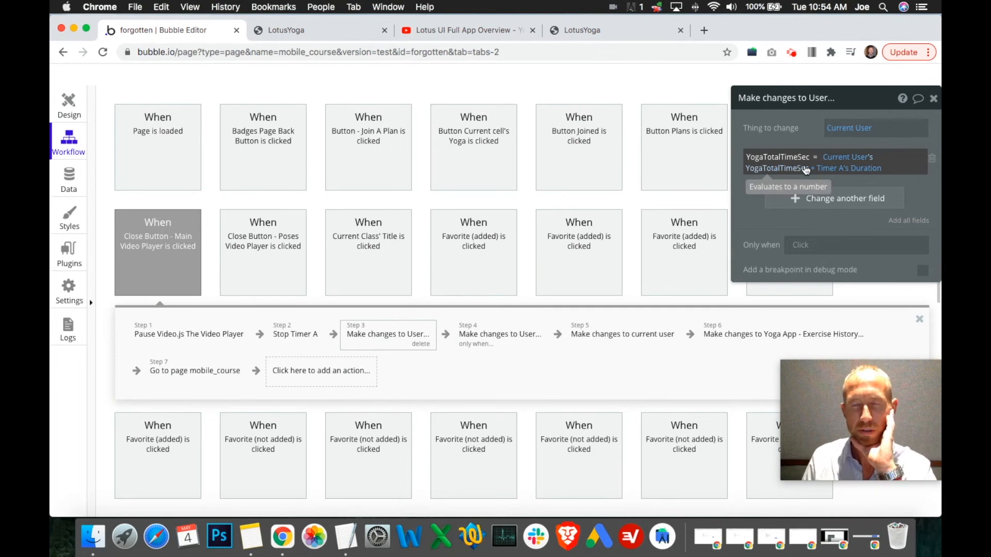
left_click(506, 334)
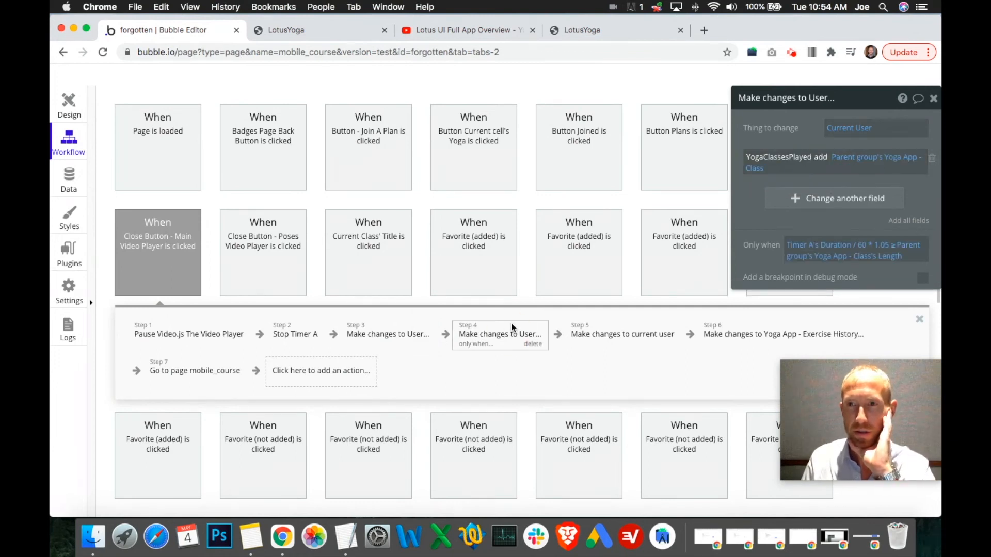
left_click(588, 344)
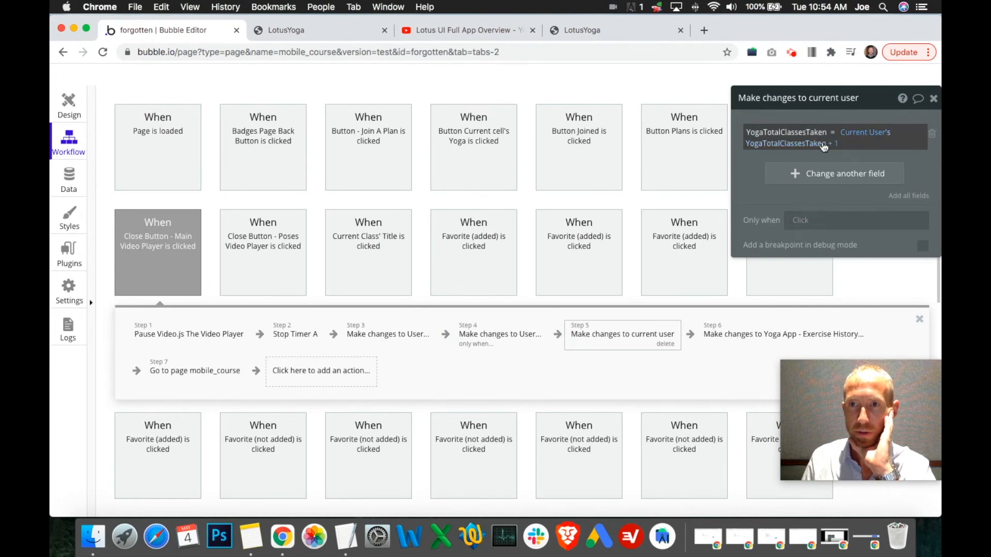
left_click(729, 340)
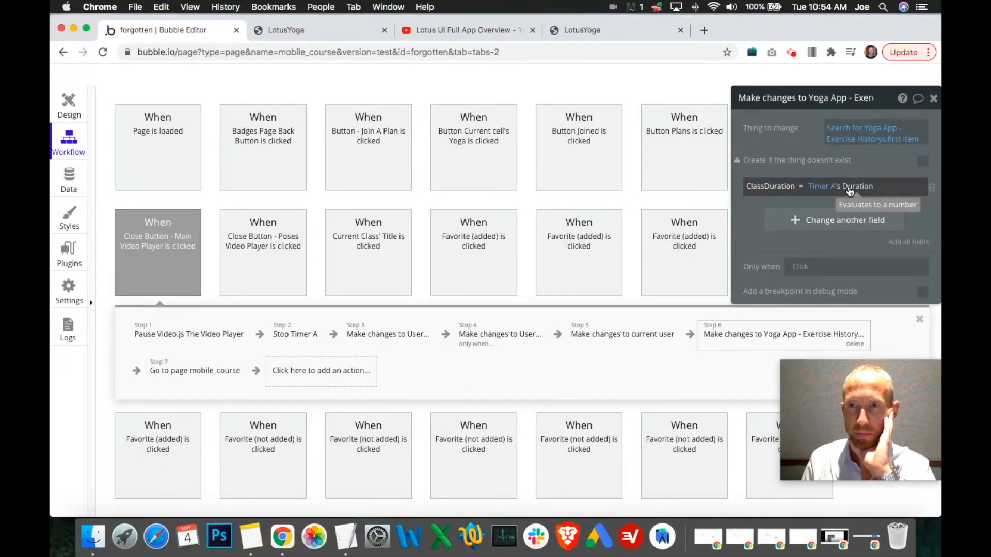
Hide the Video Player Group, show the Library group, and open the properties of the exercise history card's stats text.
left_click(69, 103)
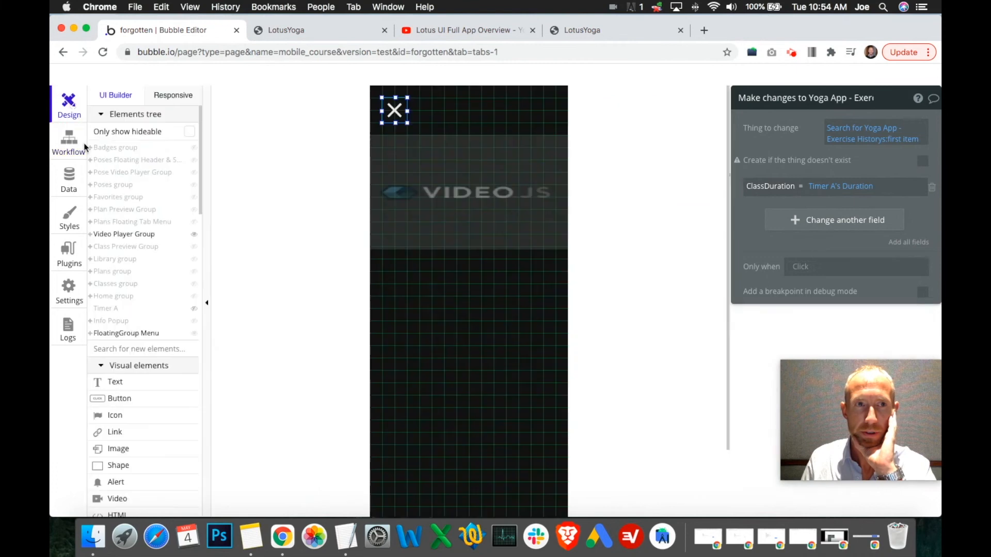
left_click(195, 234)
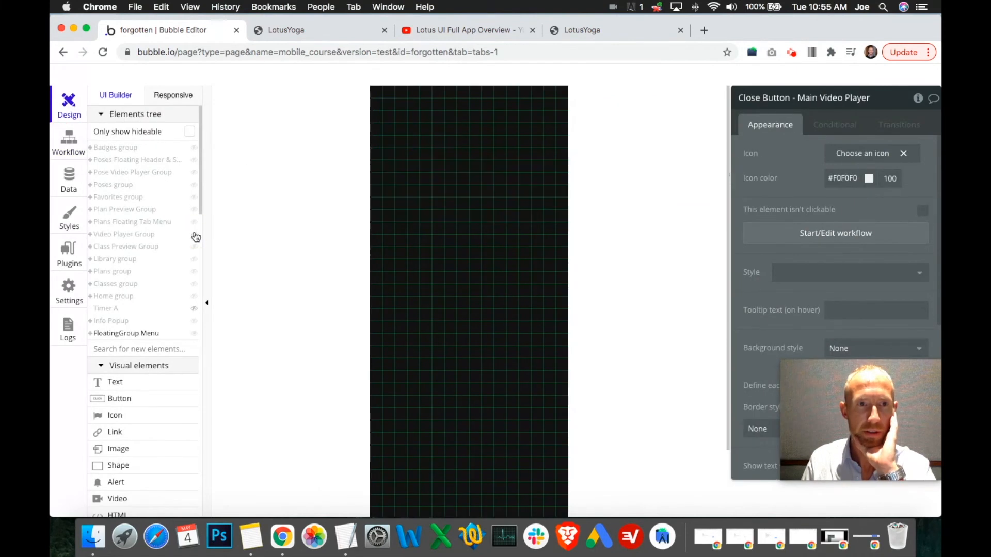
left_click(193, 260)
left_click(463, 444)
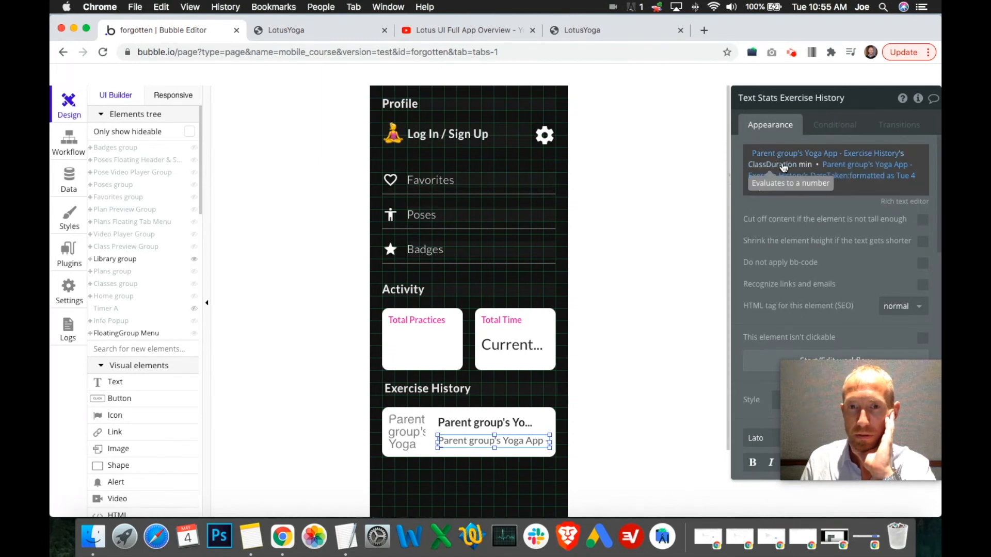
Switch to the LotusYoga preview, open Beach Yoga 2 from the Beach classes and start playing its video.
mouse_move(867, 414)
left_click_drag(867, 414, 688, 435)
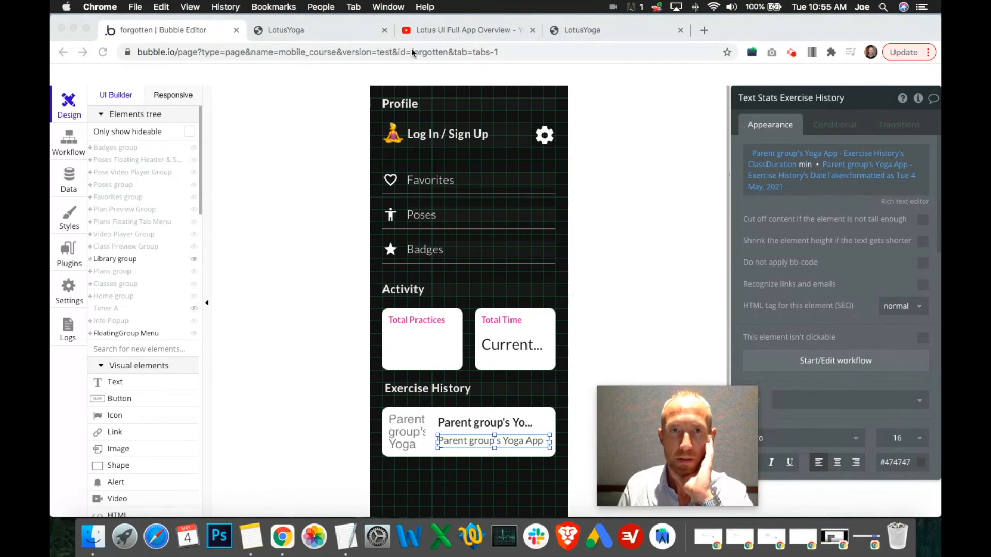
left_click(303, 20)
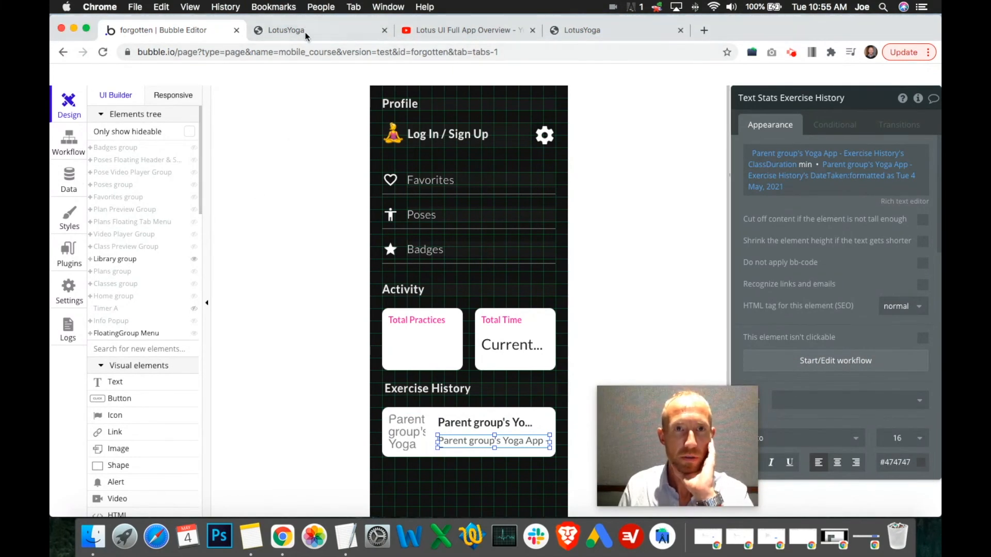
left_click(305, 31)
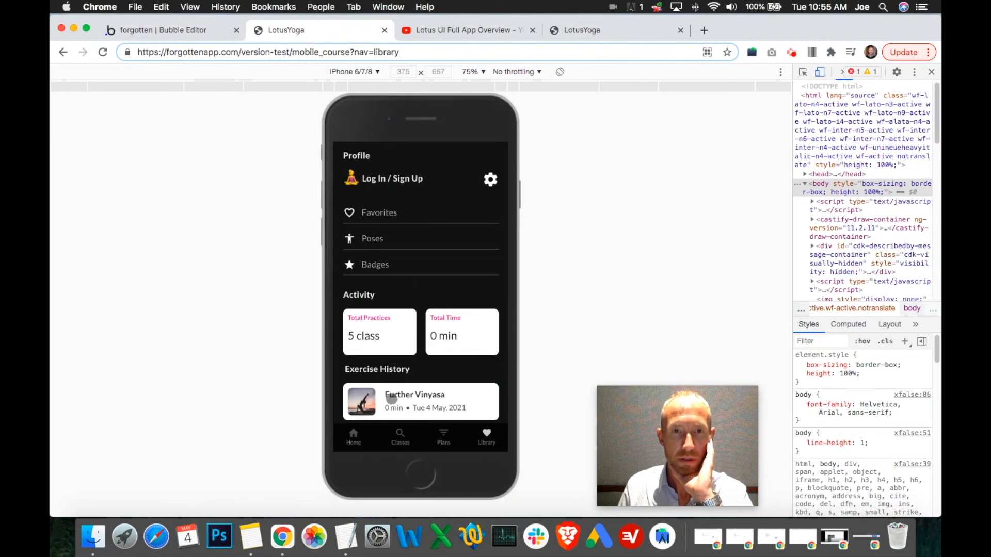
left_click(401, 436)
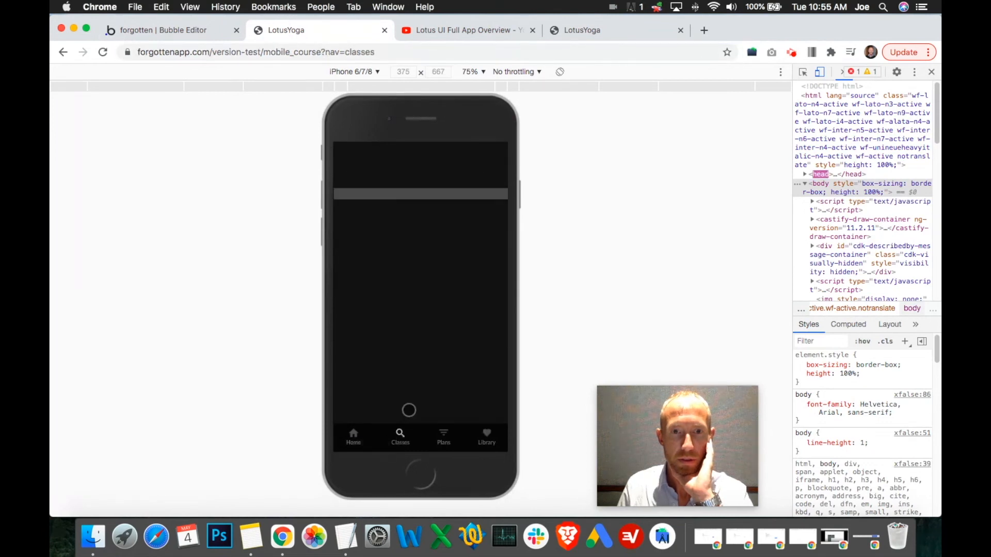
left_click(448, 177)
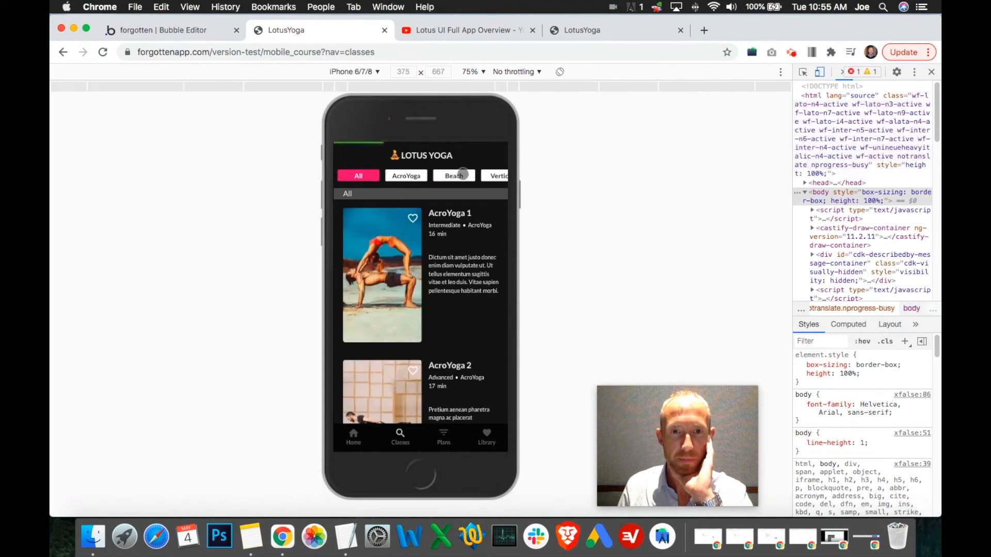
left_click(463, 175)
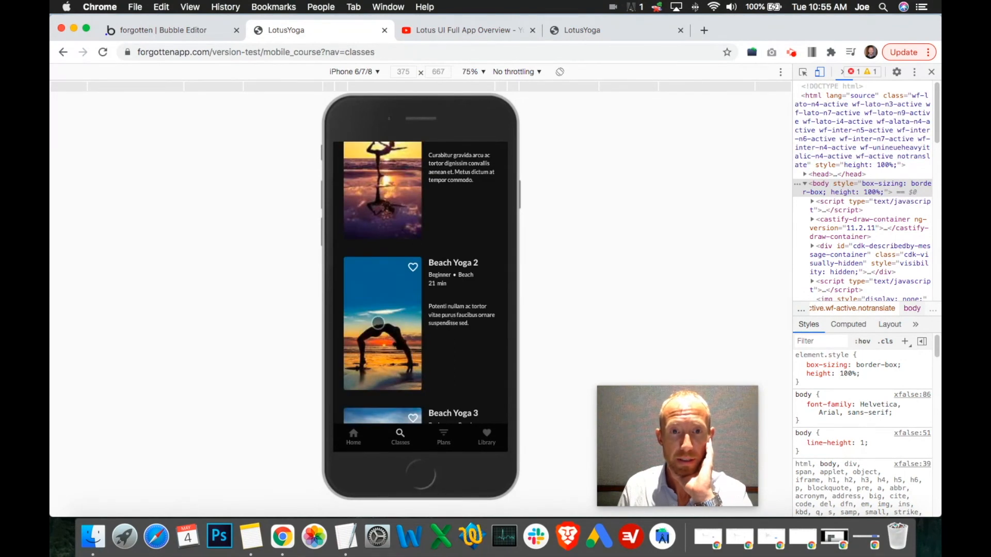
left_click(377, 321)
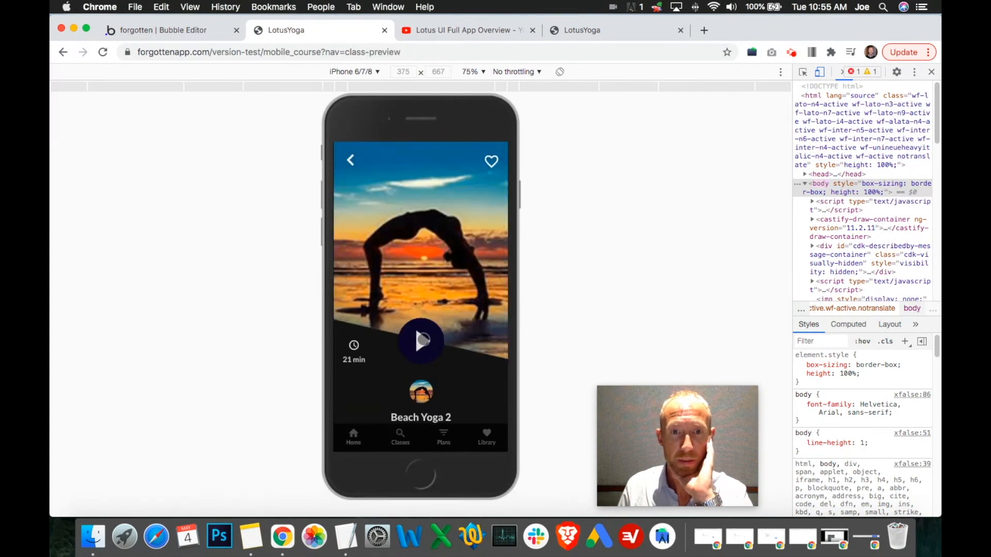
left_click(422, 339)
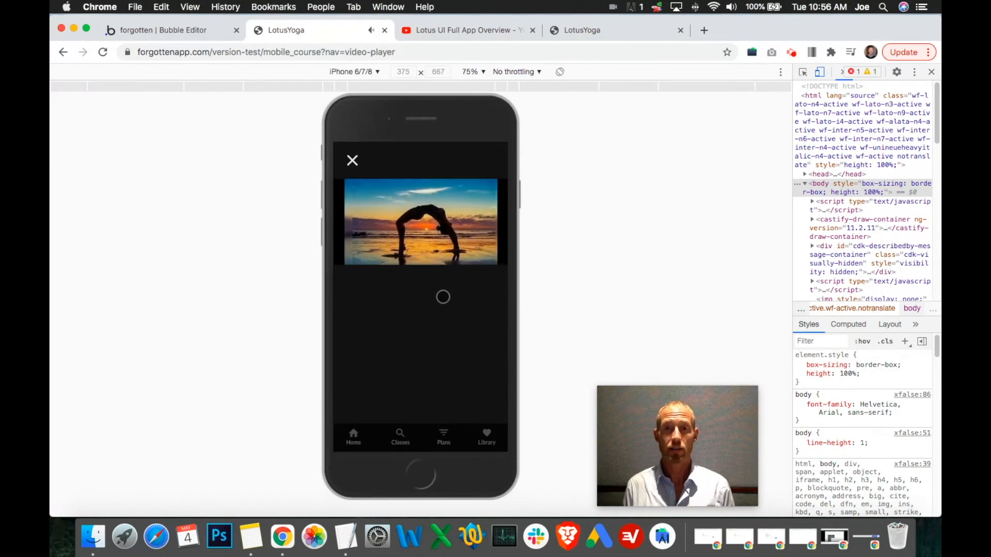
Examine the Profile section and its Log In / Sign Up row on the full-width LotusYoga library page.
left_click(488, 30)
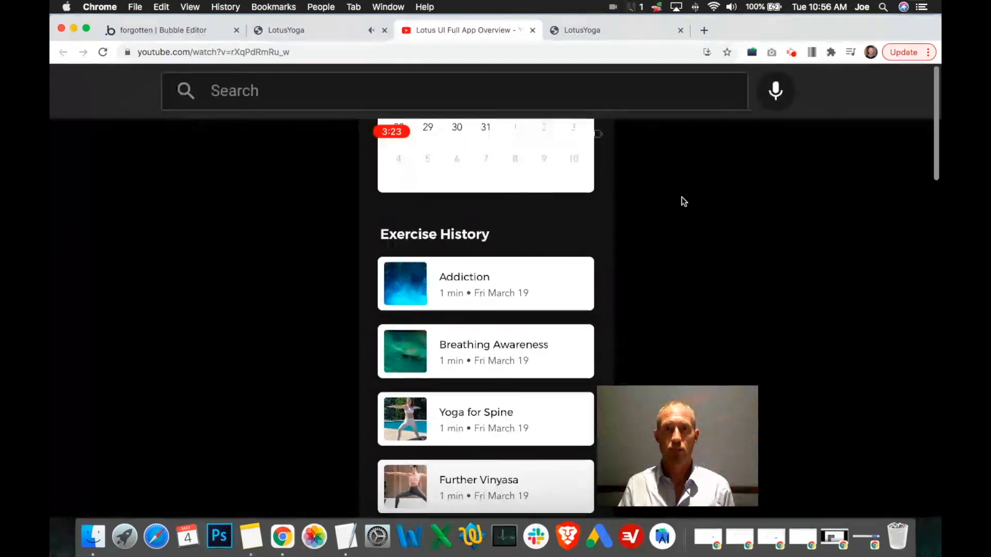
left_click(581, 33)
scroll(526, 182, "up", 3)
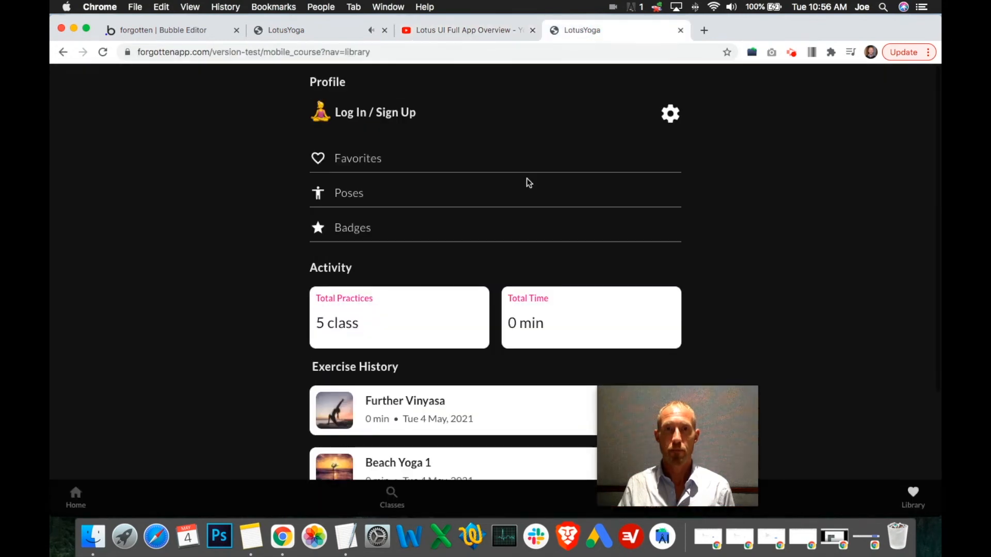
left_click_drag(340, 113, 441, 115)
left_click(422, 115)
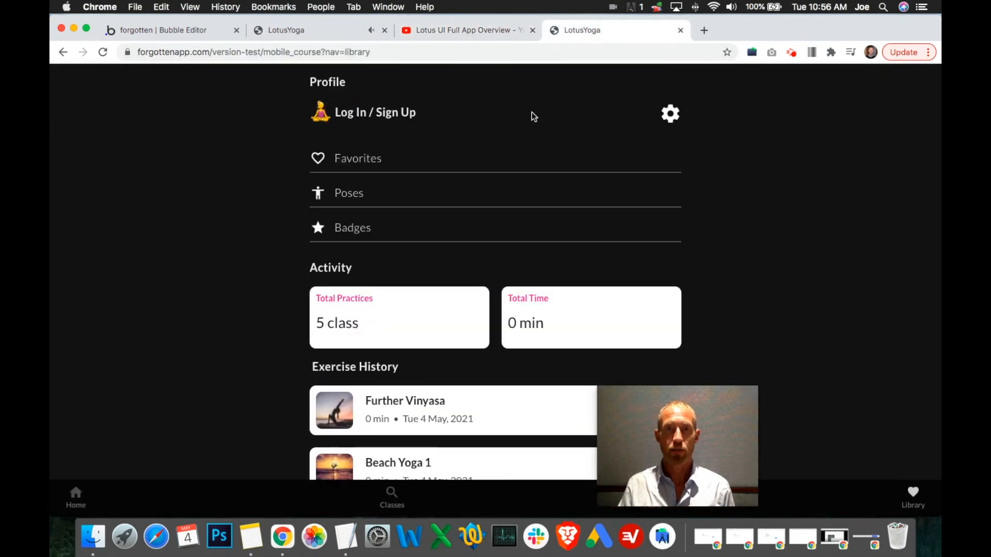
Examine the Settings screen in the Lotus UI Full App Overview video on YouTube.
left_click(472, 31)
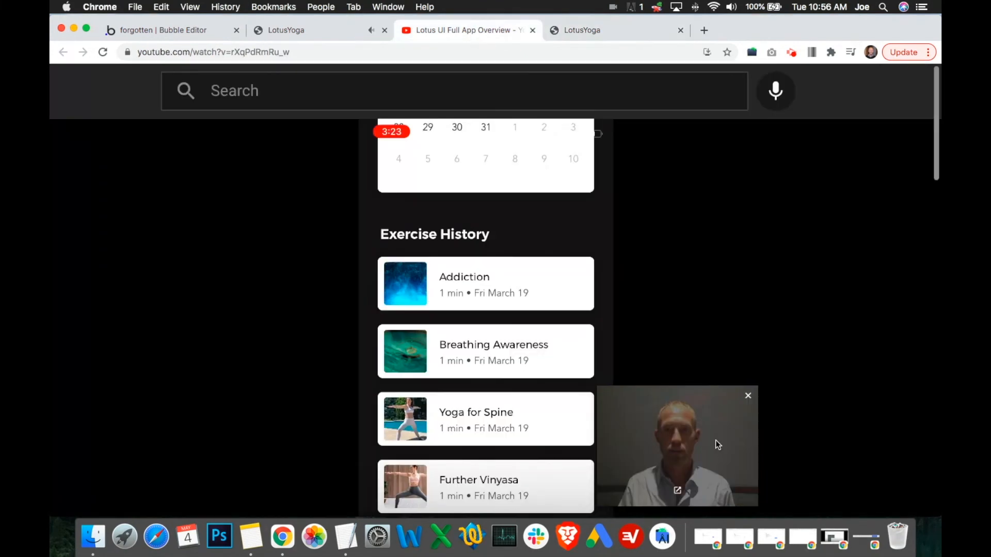
left_click_drag(715, 441, 822, 381)
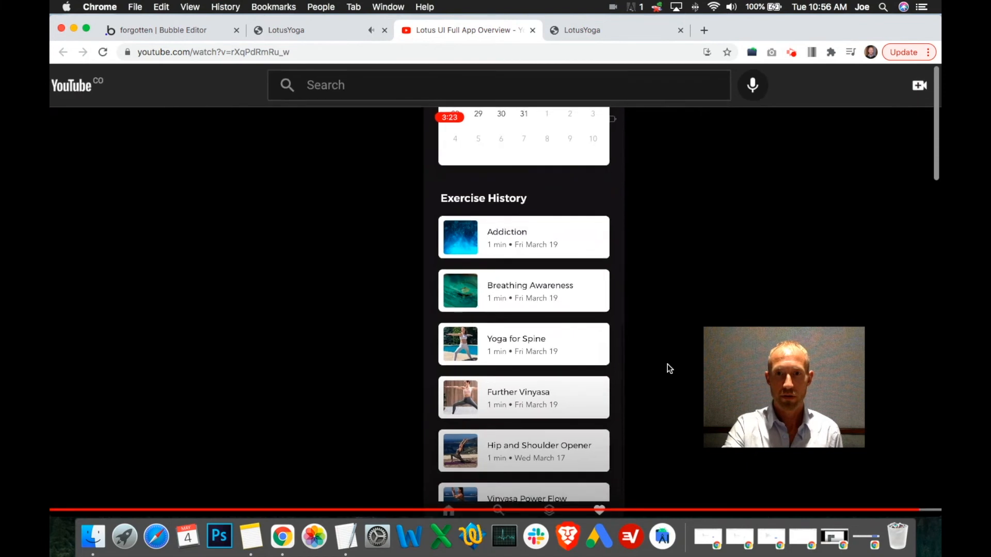
left_click(659, 373)
left_click_drag(818, 427, 787, 407)
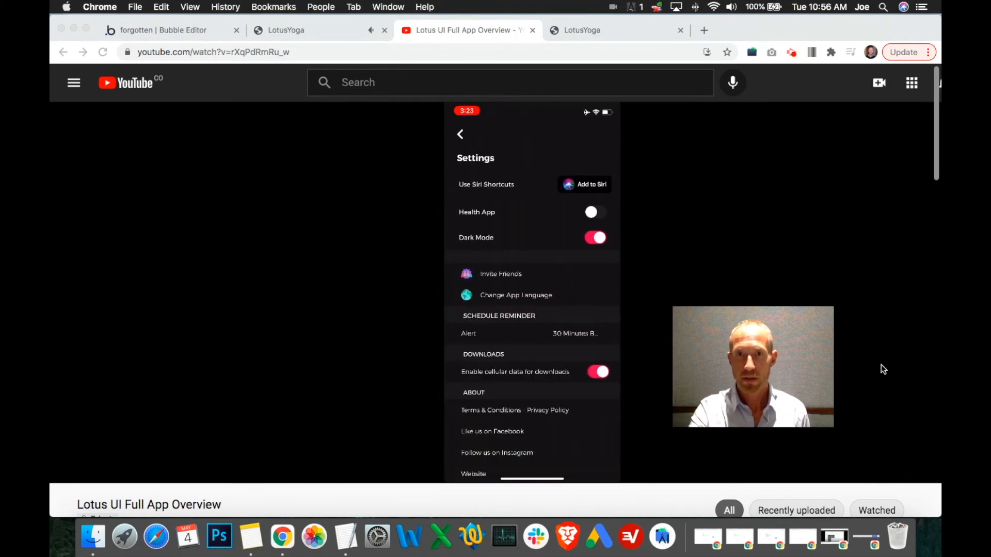
left_click(469, 387)
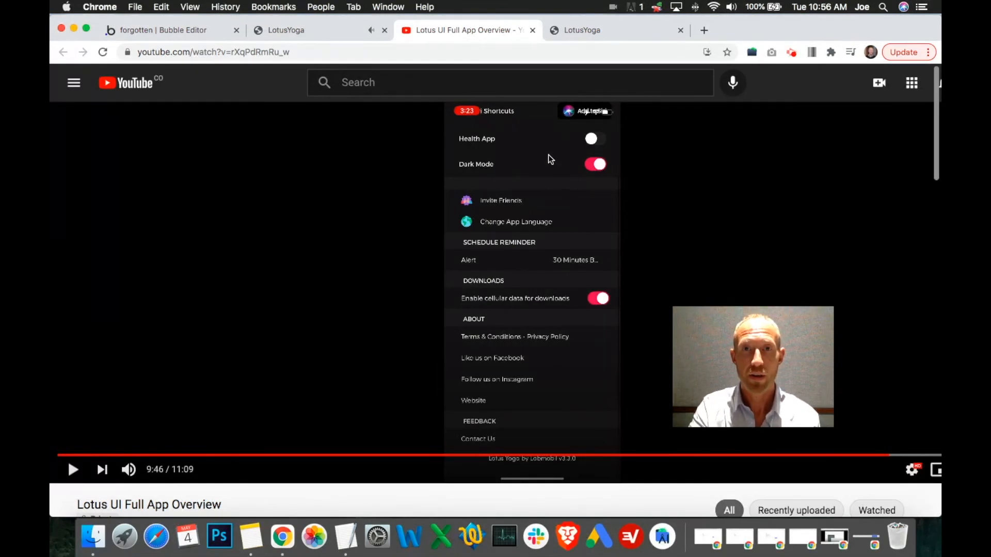
scroll(547, 144, "up", 5)
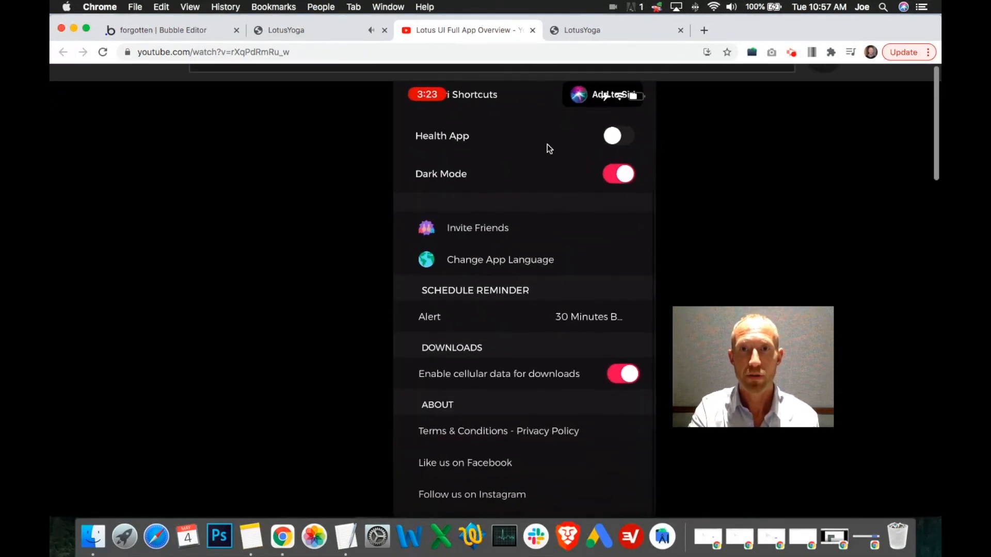
scroll(547, 144, "down", 5)
scroll(504, 132, "up", 3)
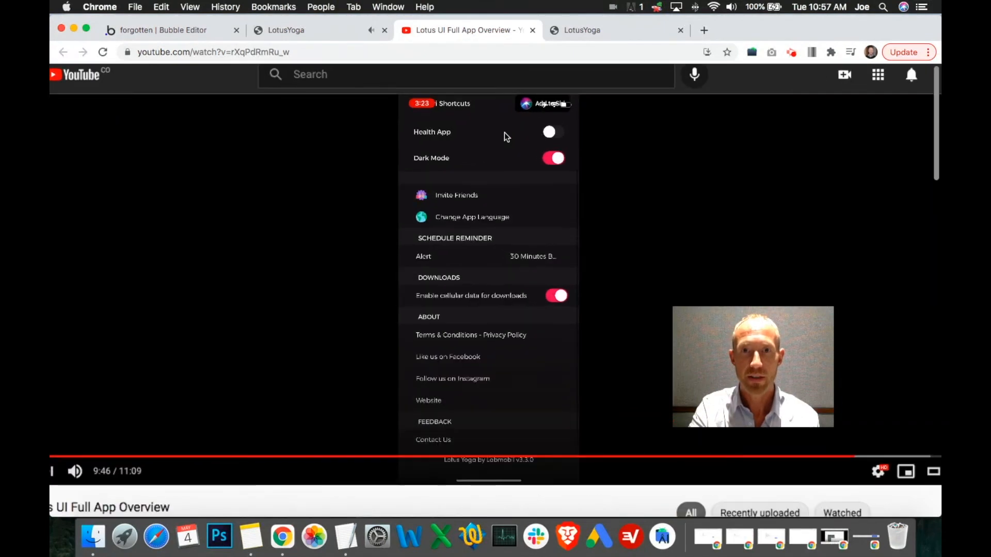
scroll(477, 150, "up", 2)
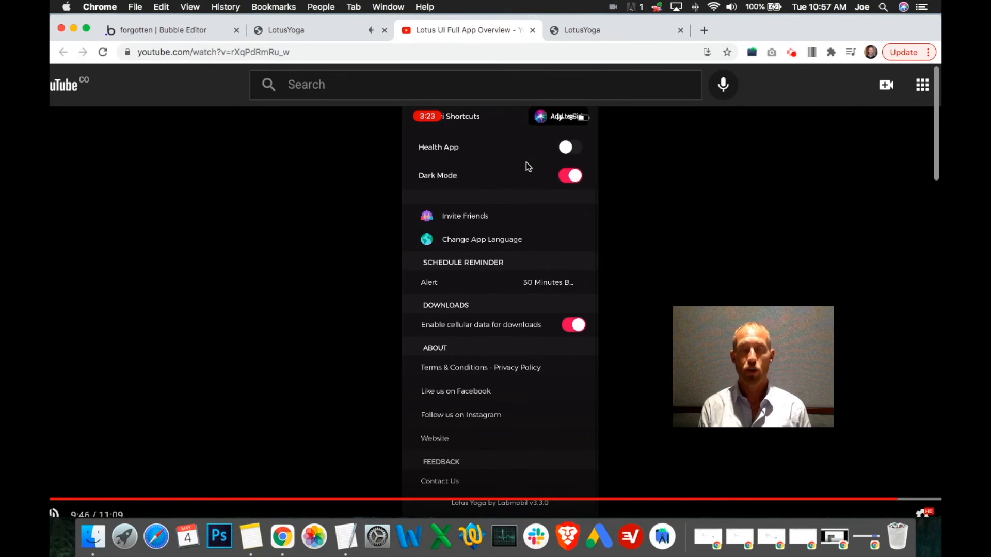
Close the playing class video in the LotusYoga preview and check the library's exercise history entries.
left_click(285, 33)
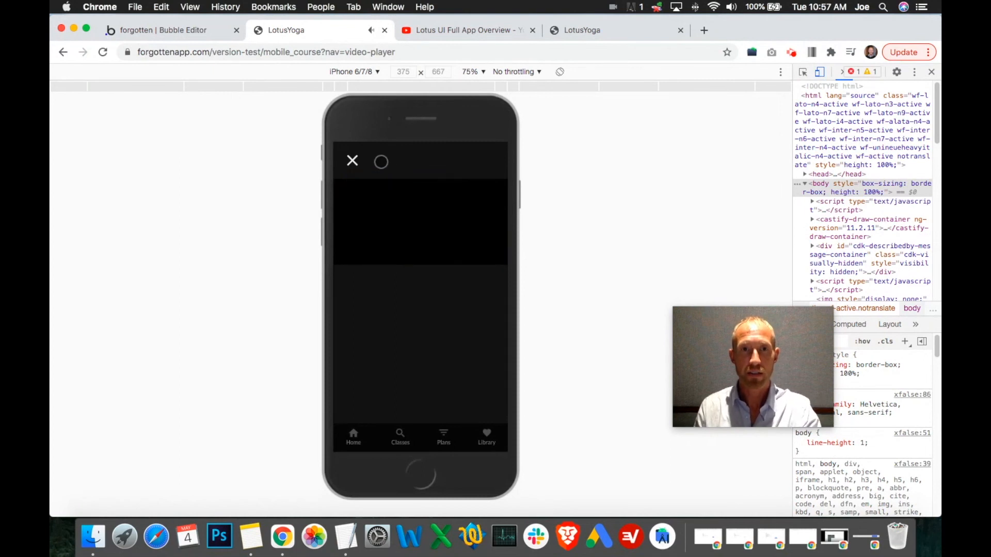
left_click(351, 162)
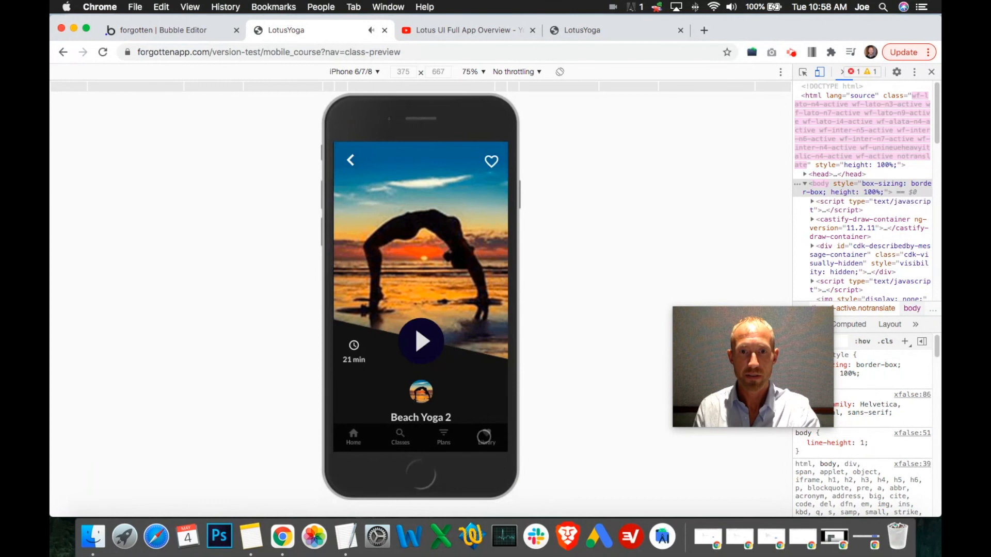
left_click(486, 436)
left_click_drag(448, 356, 451, 214)
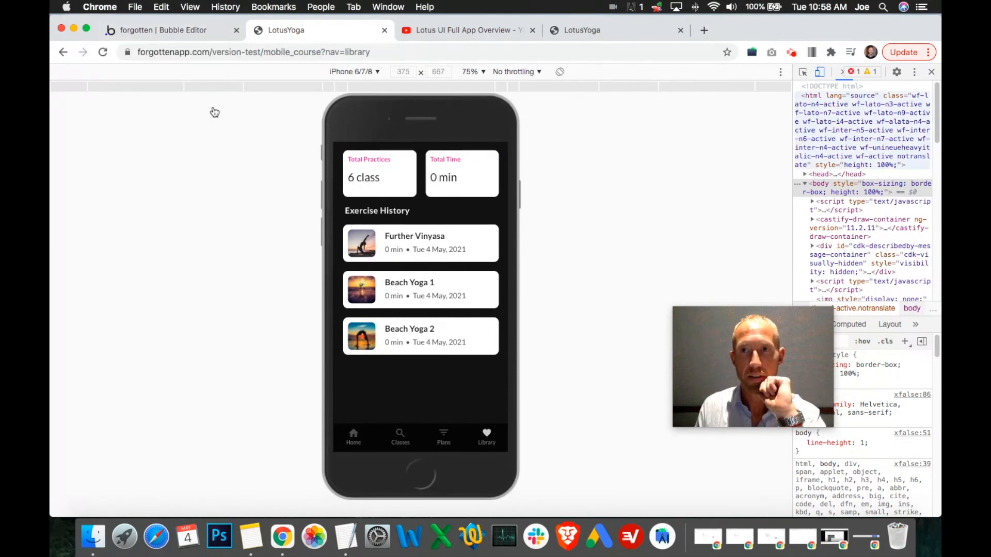
In the Bubble editor, delete the privacy rule of the Yoga App - Exercise History data type.
left_click(175, 26)
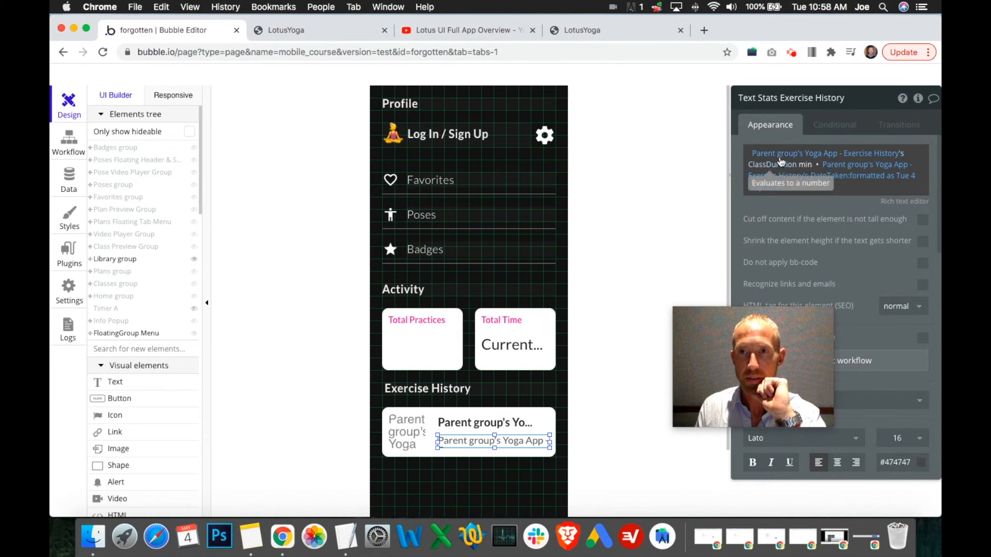
mouse_move(781, 161)
left_click(74, 186)
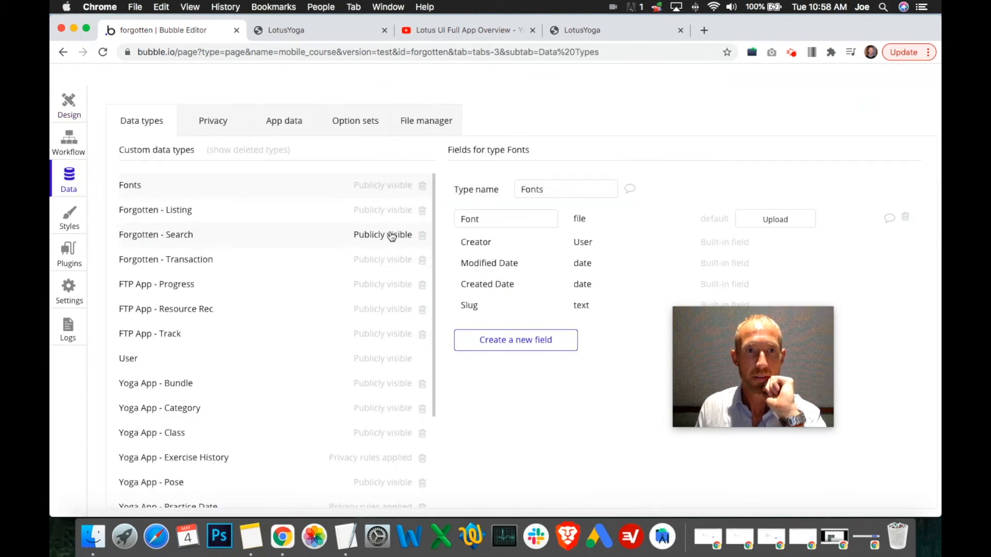
scroll(398, 308, "down", 5)
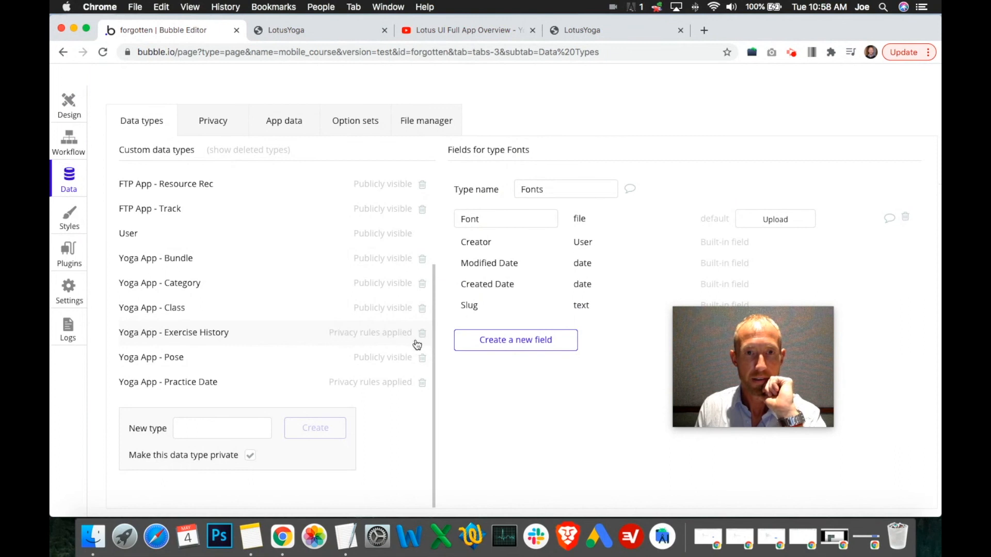
left_click(389, 337)
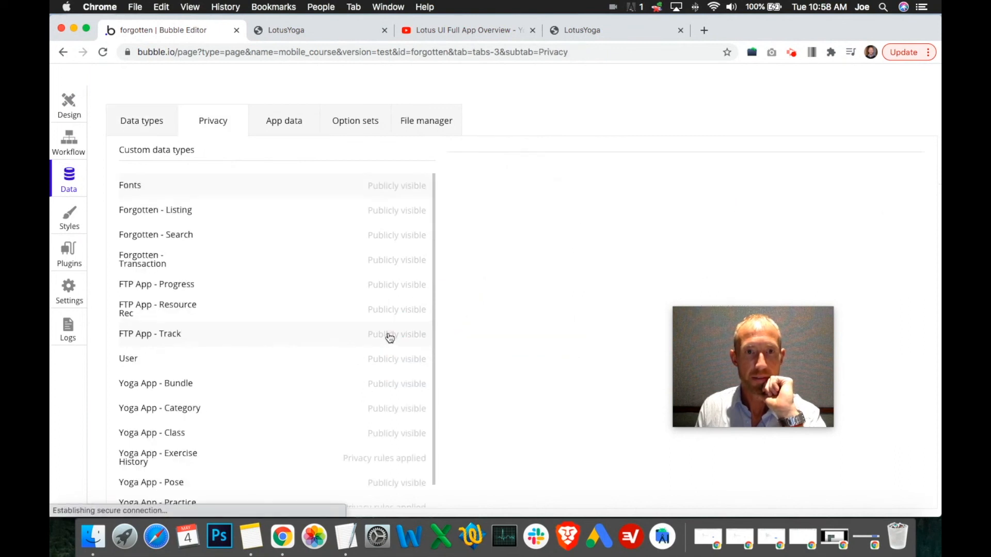
left_click(898, 192)
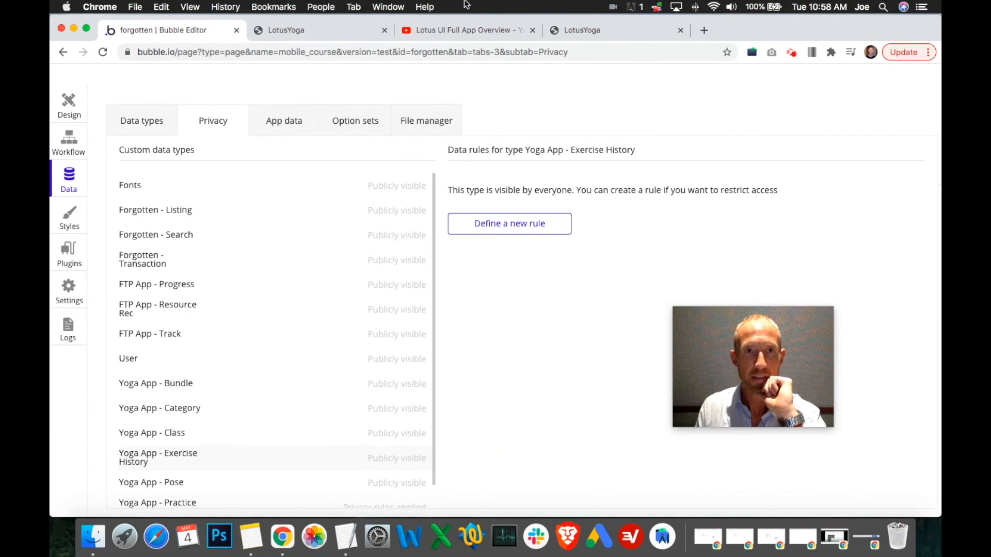
Update the preview to the latest app version, review the Exercise History type's fields, and recheck the recorded class durations.
left_click(351, 31)
left_click(403, 163)
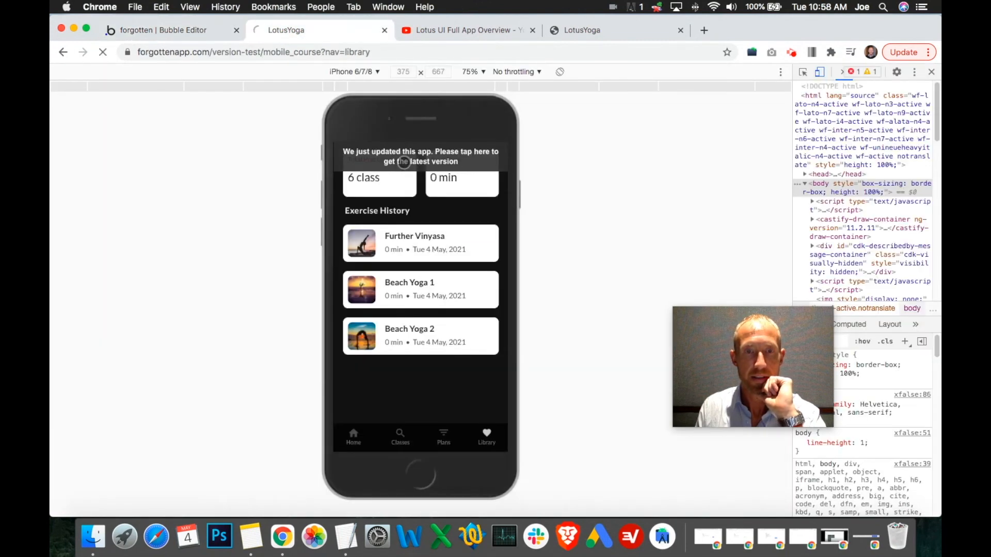
left_click(198, 32)
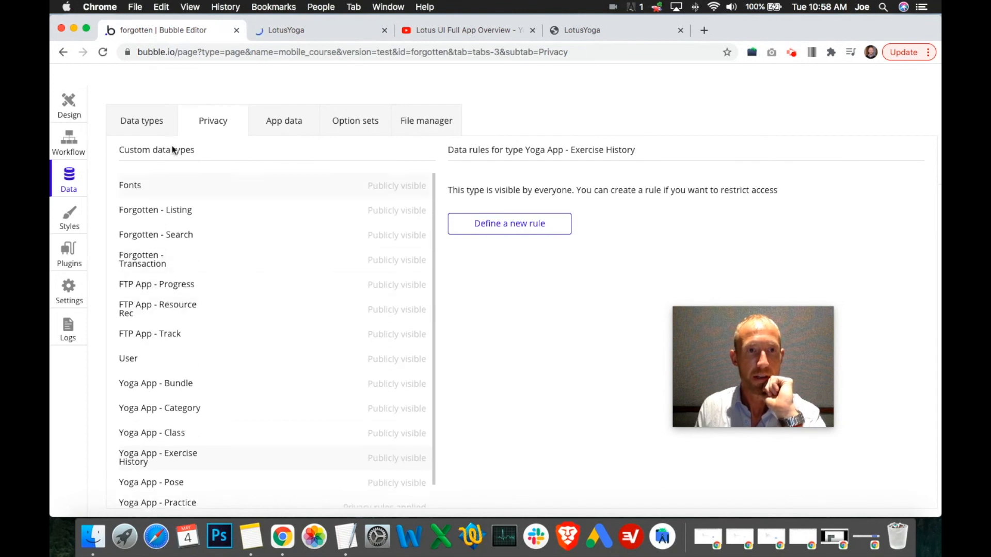
left_click(154, 135)
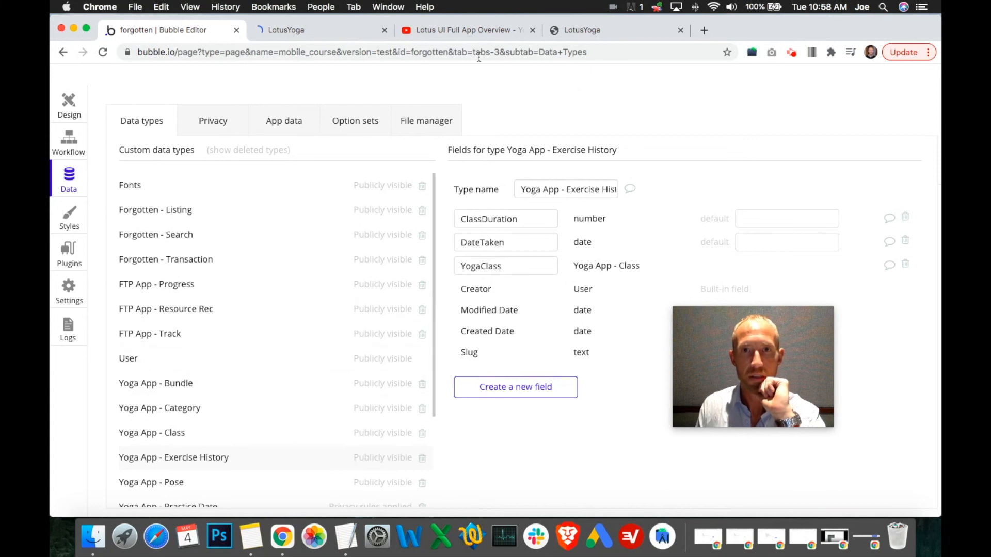
left_click(348, 35)
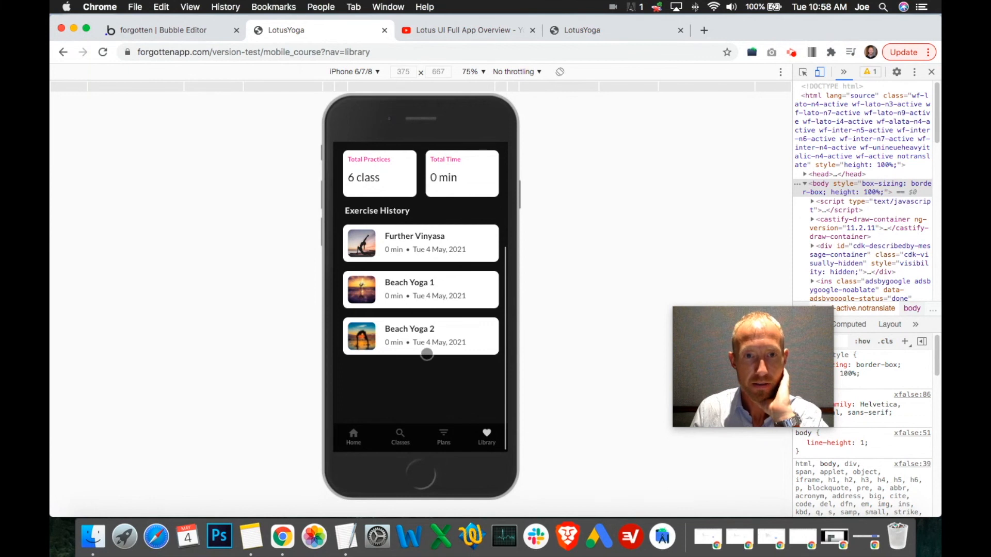
Review the Exercise History search constraints in the main video player close button's workflow, and return to the page design.
left_click(154, 30)
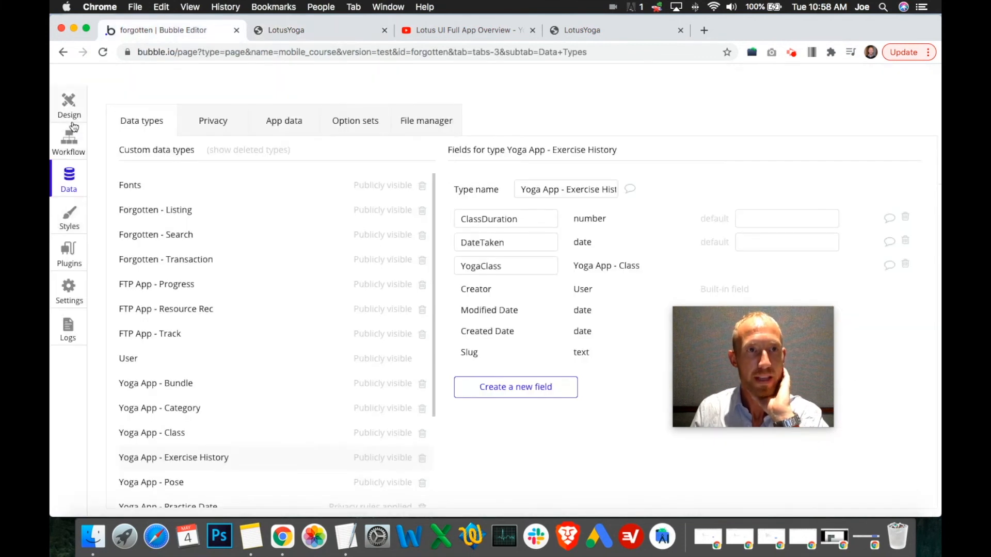
left_click(79, 139)
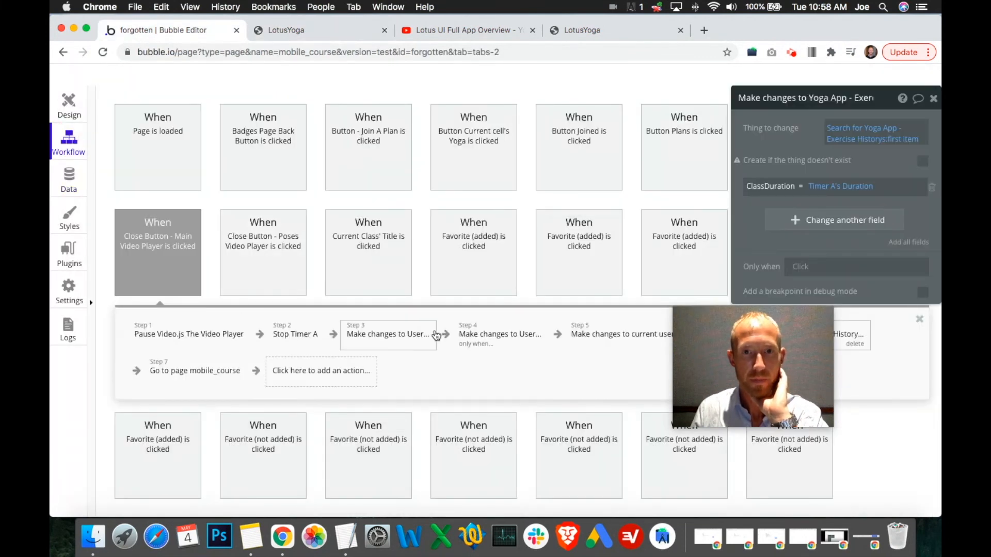
left_click(607, 336)
left_click(756, 336)
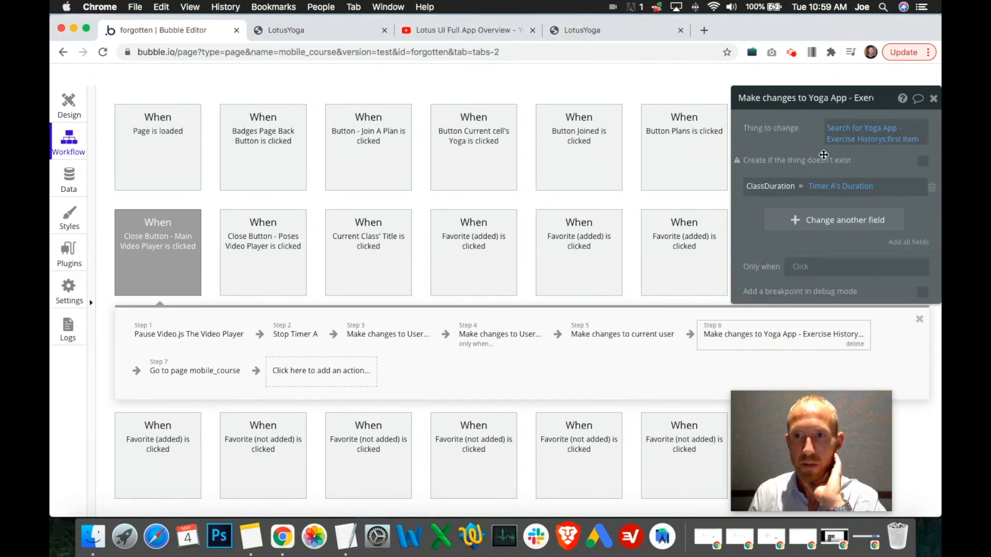
left_click(854, 133)
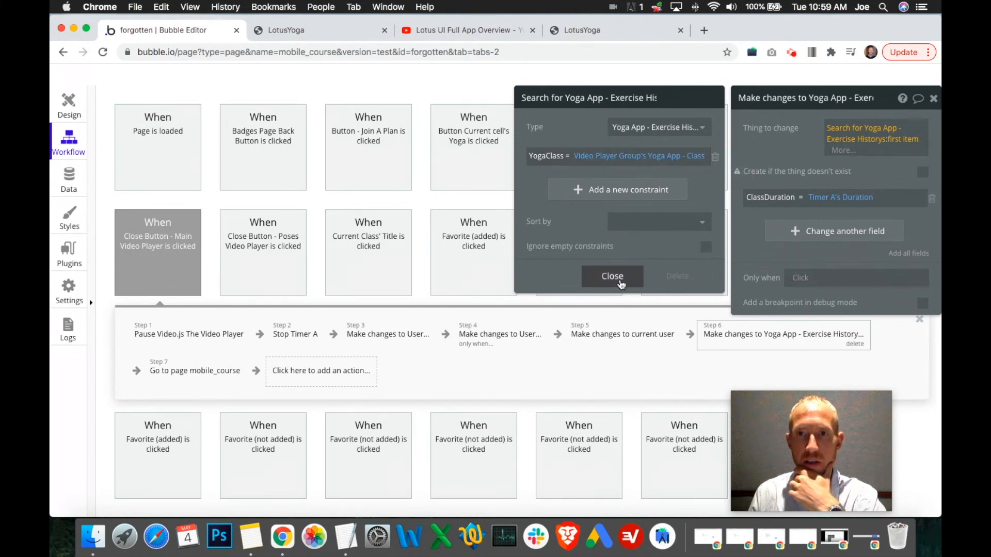
left_click(621, 282)
left_click(68, 103)
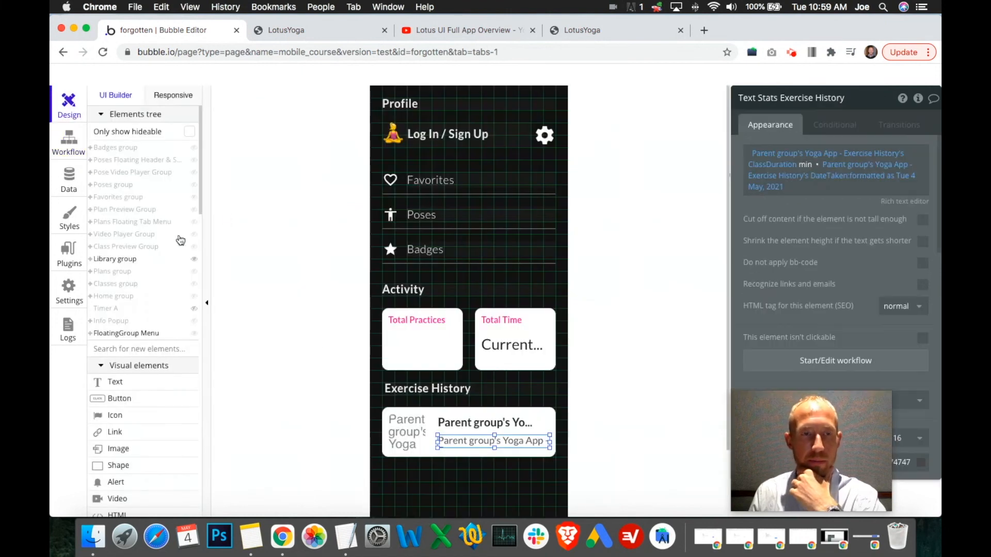
In the Play Button workflow, insert a Set state action for the Video Player Group after the action that creates the Exercise History entry.
left_click(69, 178)
left_click(68, 140)
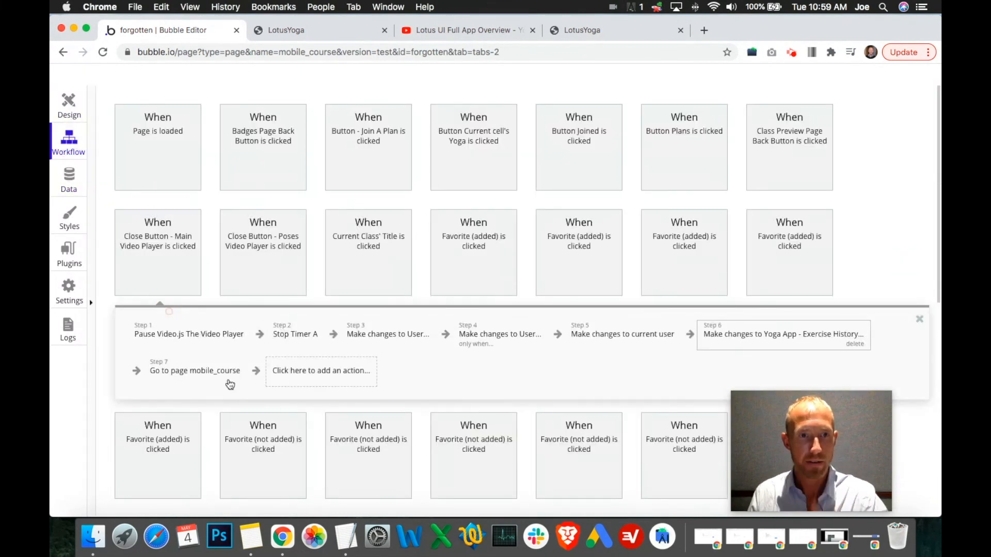
left_click(186, 325)
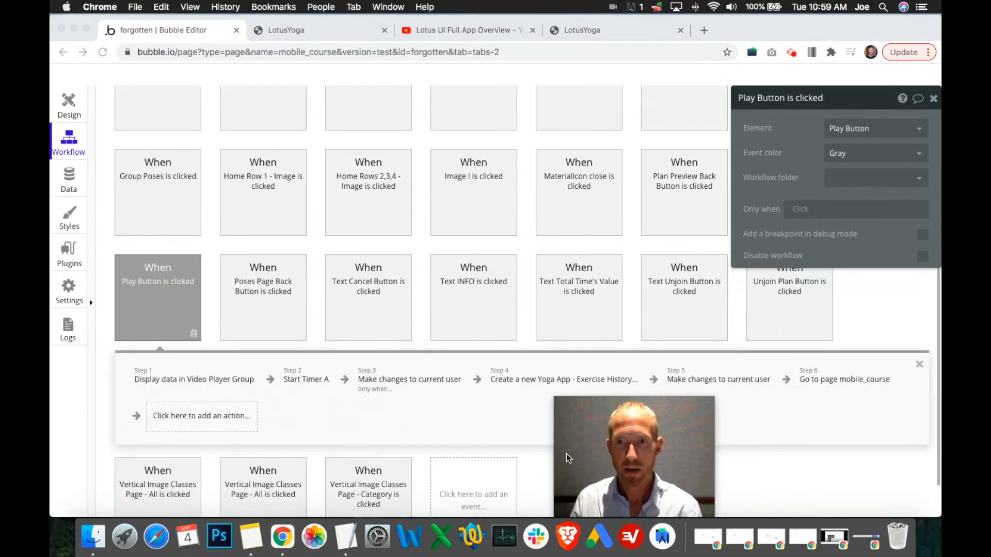
left_click(726, 385)
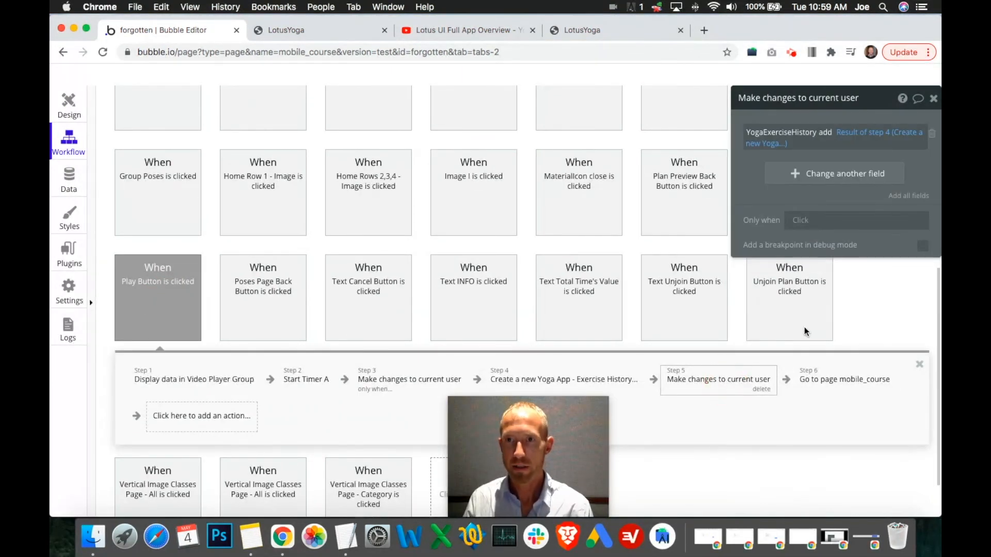
left_click(589, 376)
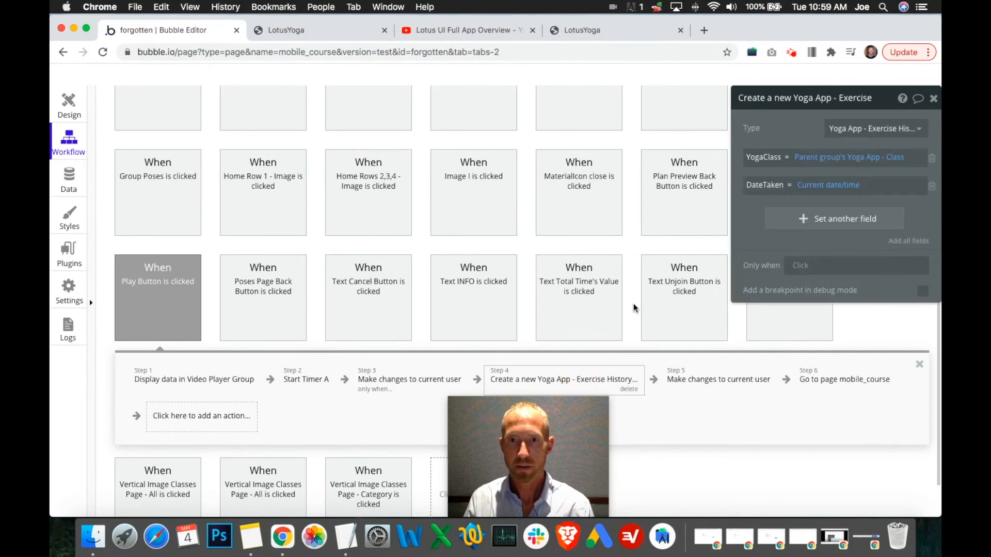
left_click(654, 385)
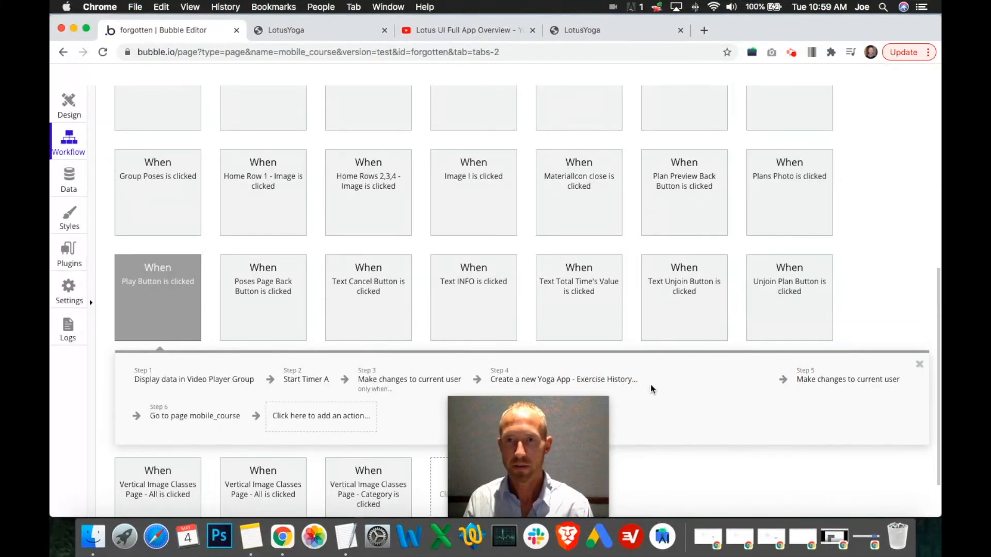
mouse_move(719, 408)
left_click(855, 330)
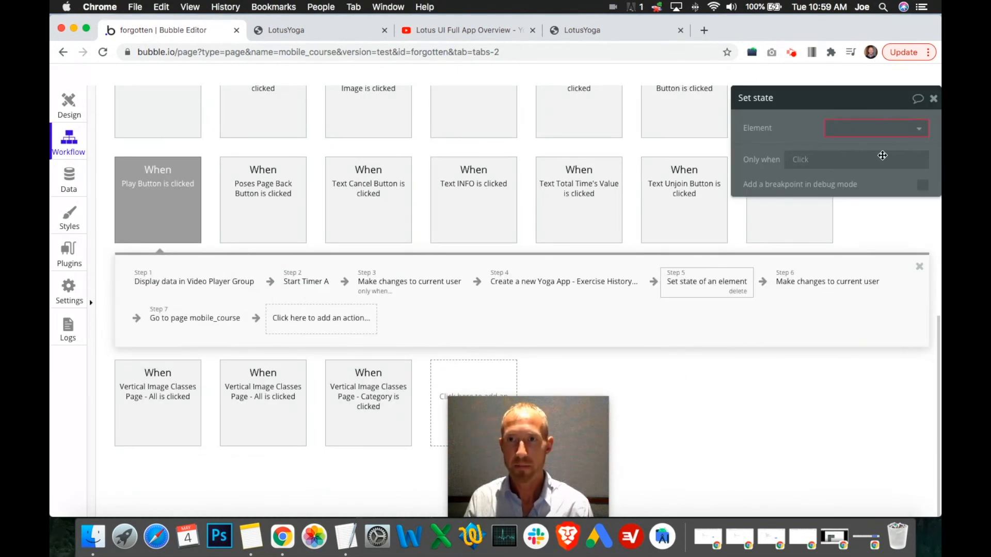
left_click(897, 130)
type("vide")
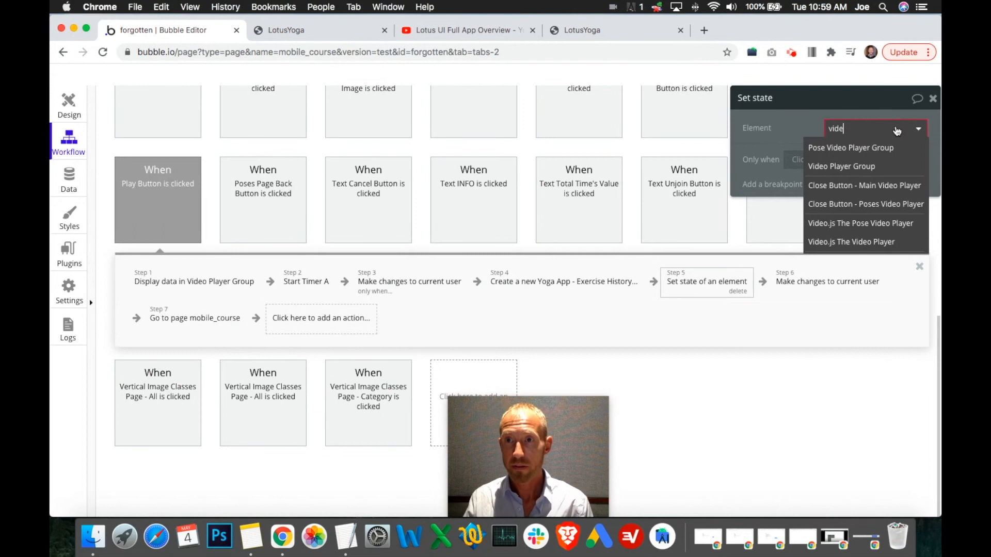
left_click(849, 166)
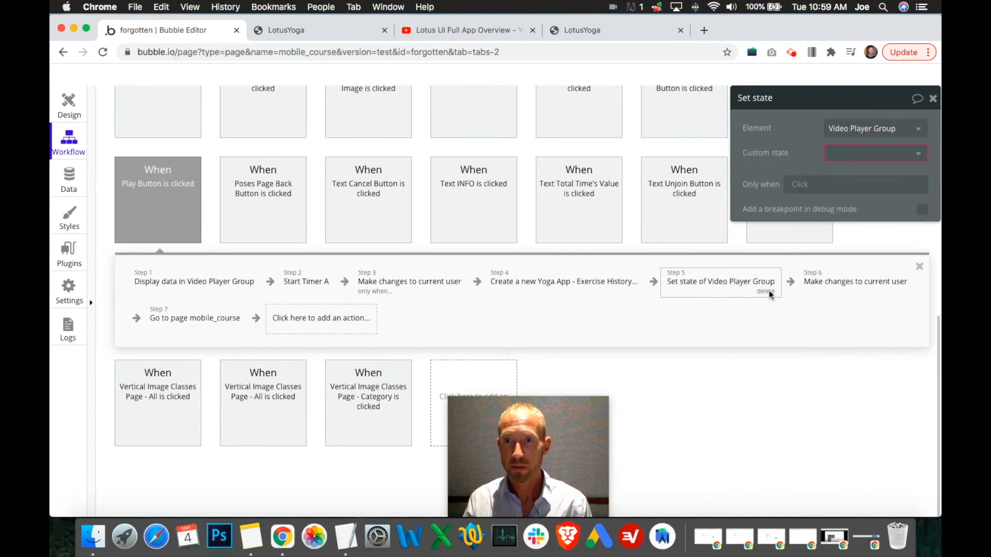
Set the Video Player Group's ExceciseHistoryCurrentClass state to the parent group's Yoga App - Class's Title.
mouse_move(737, 290)
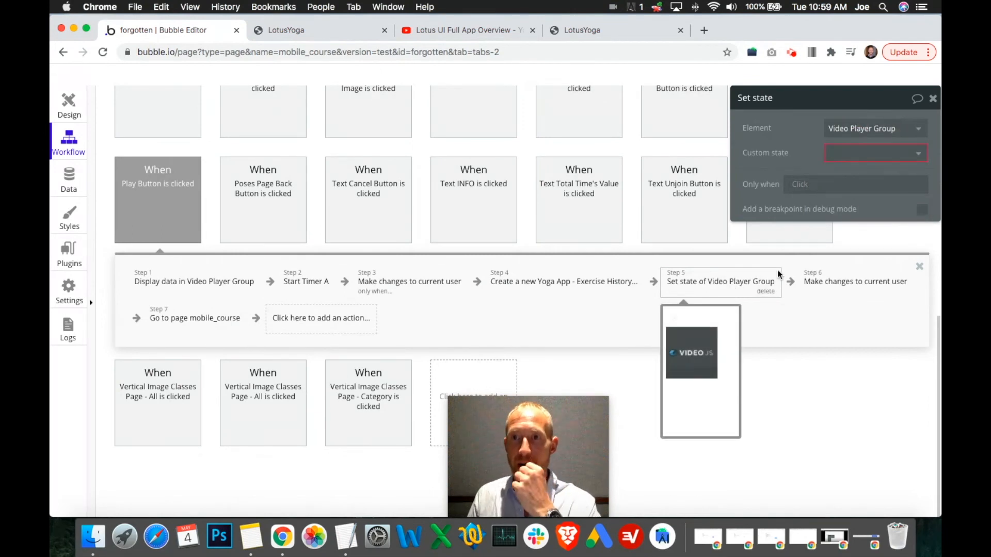
left_click(879, 152)
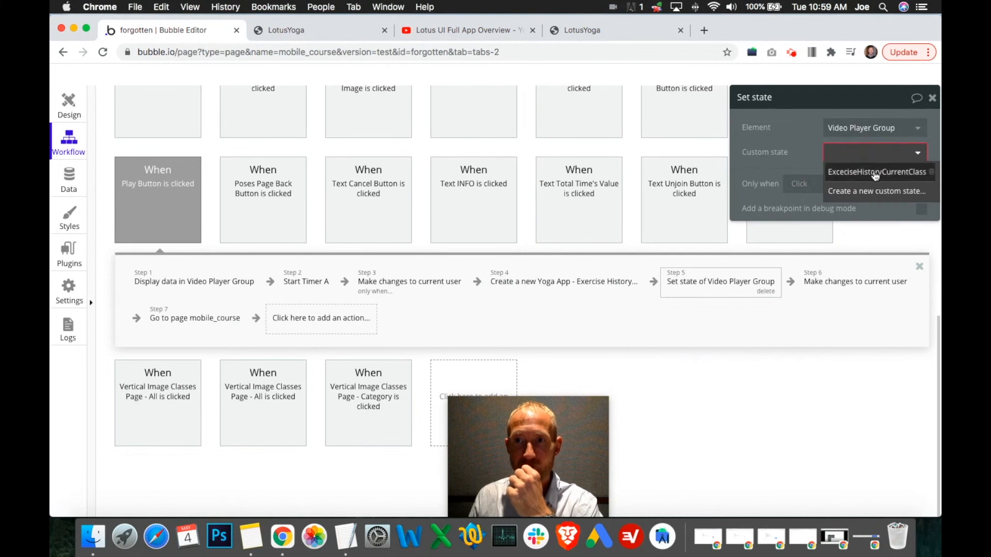
left_click(875, 173)
left_click(840, 178)
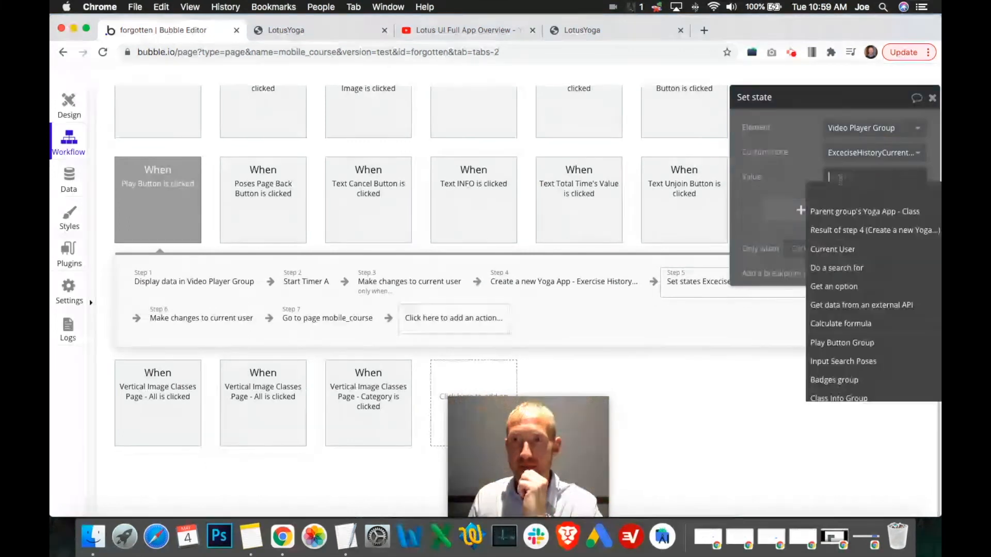
left_click(846, 211)
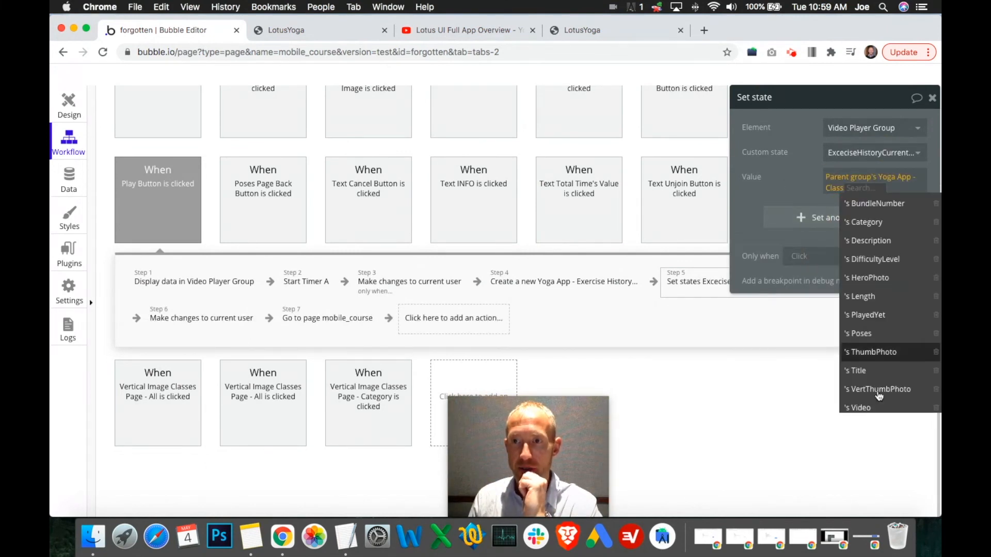
scroll(882, 390, "down", 5)
scroll(885, 380, "up", 4)
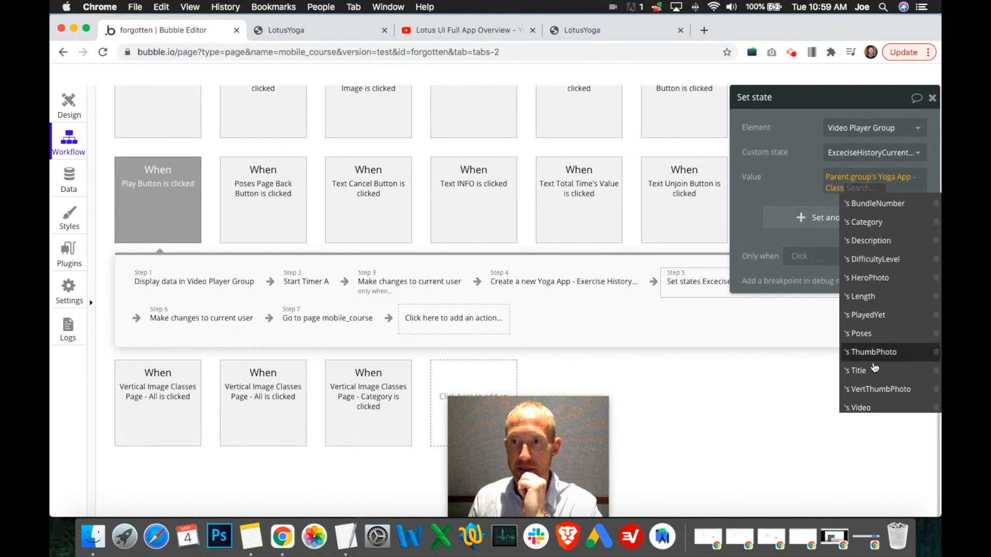
left_click(856, 371)
left_click_drag(756, 210, 756, 207)
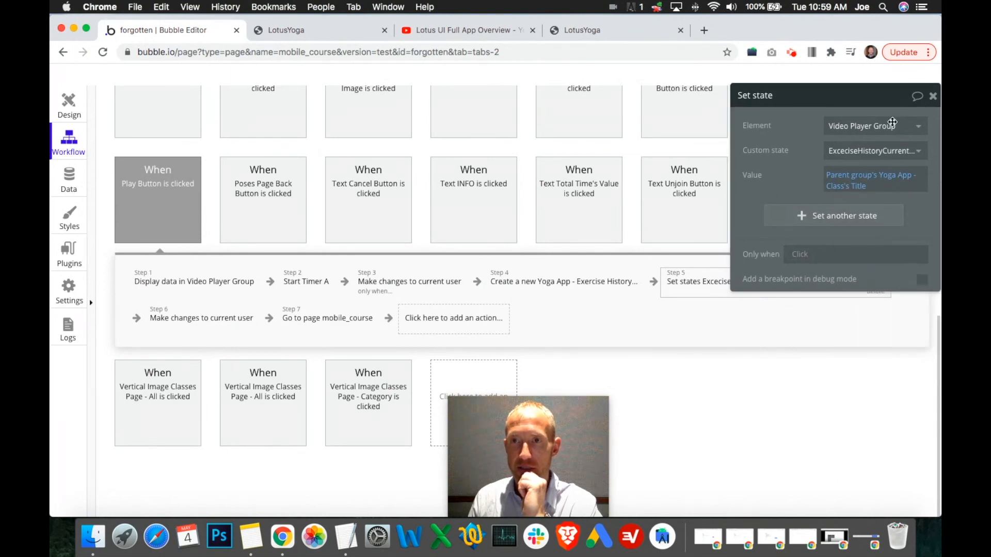
left_click(933, 98)
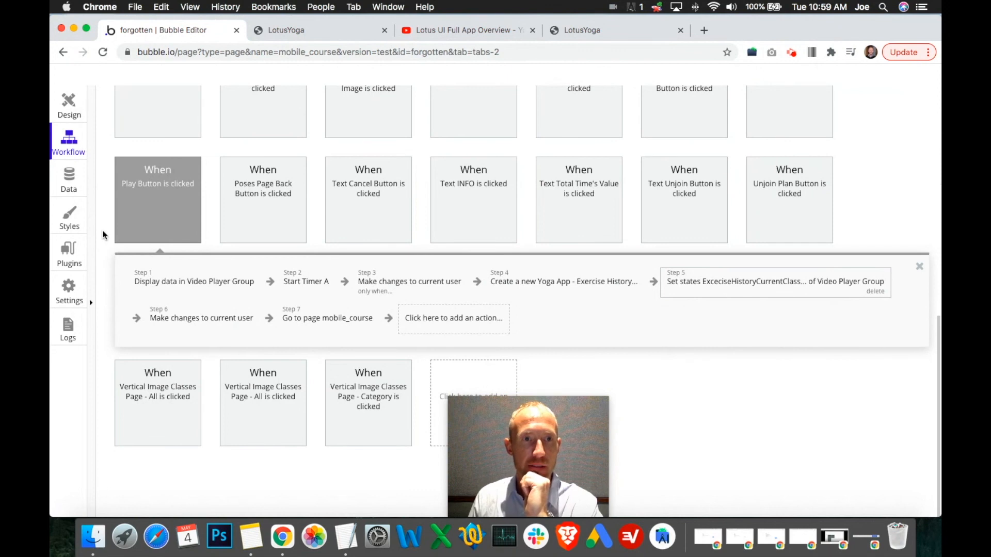
Show the Video Player Group instead of the Library group, and open the Exercise History change action in its close button's workflow.
left_click(72, 106)
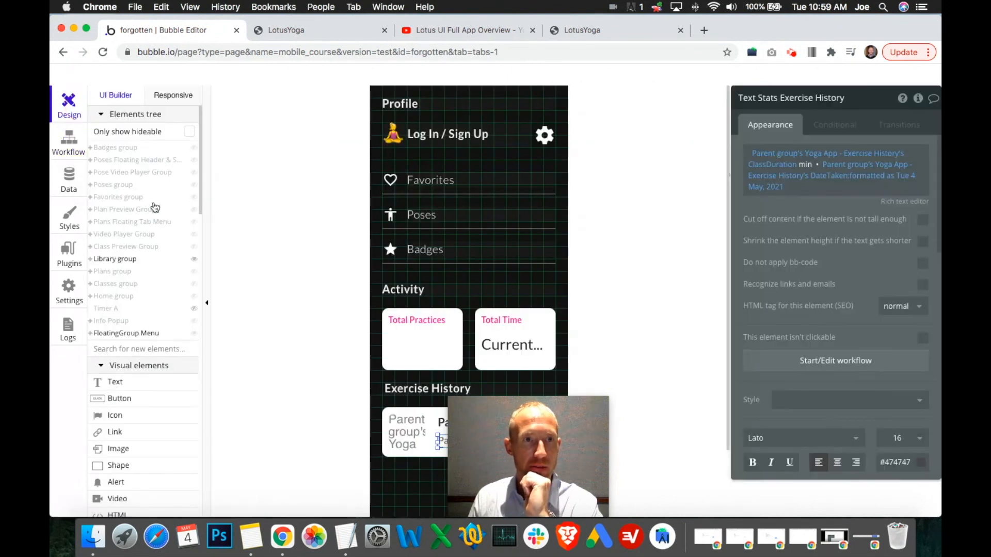
left_click(194, 259)
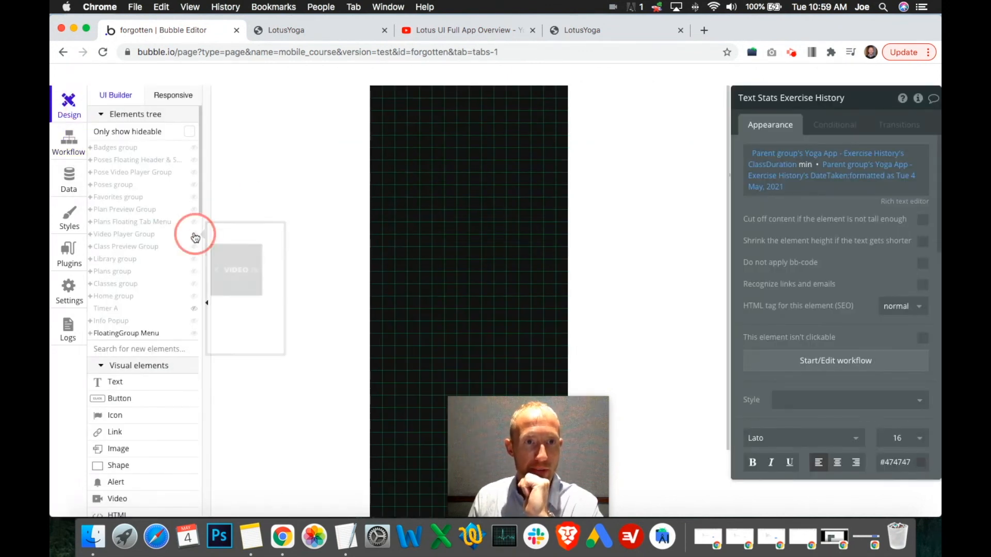
left_click(194, 234)
left_click(395, 110)
left_click(808, 238)
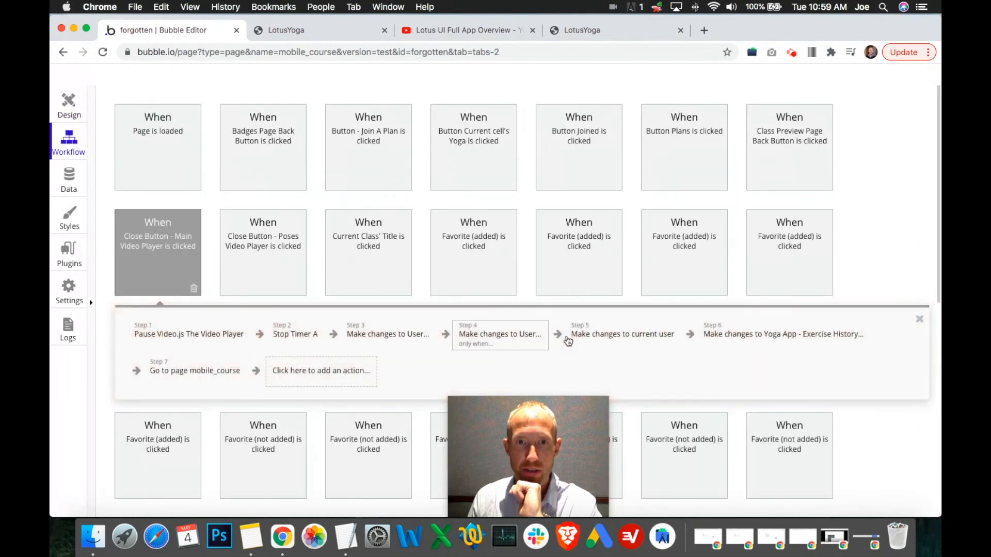
left_click(581, 337)
left_click(763, 335)
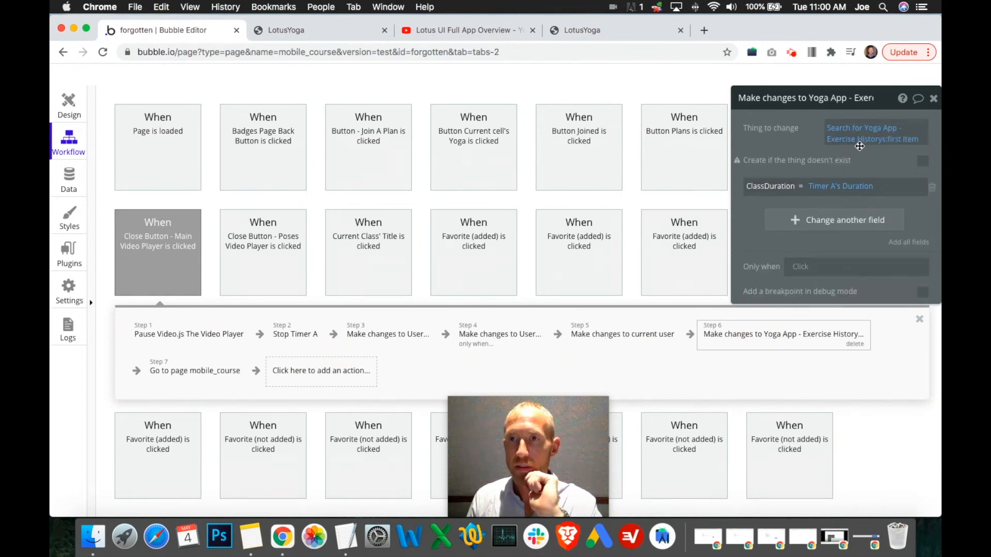
Replace the existing constraint of the Exercise History search with a new YogaClass equals constraint.
mouse_move(872, 141)
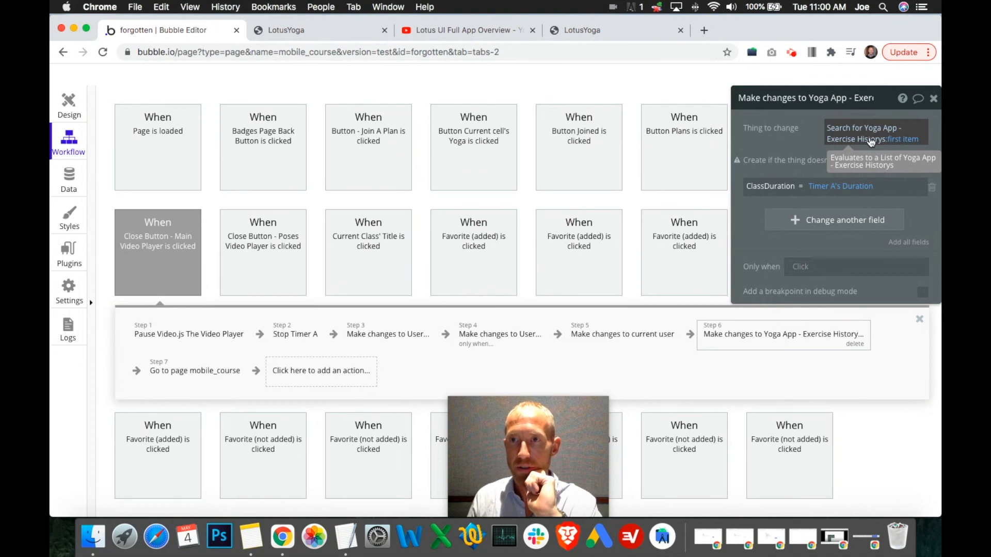
left_click(891, 145)
left_click(894, 144)
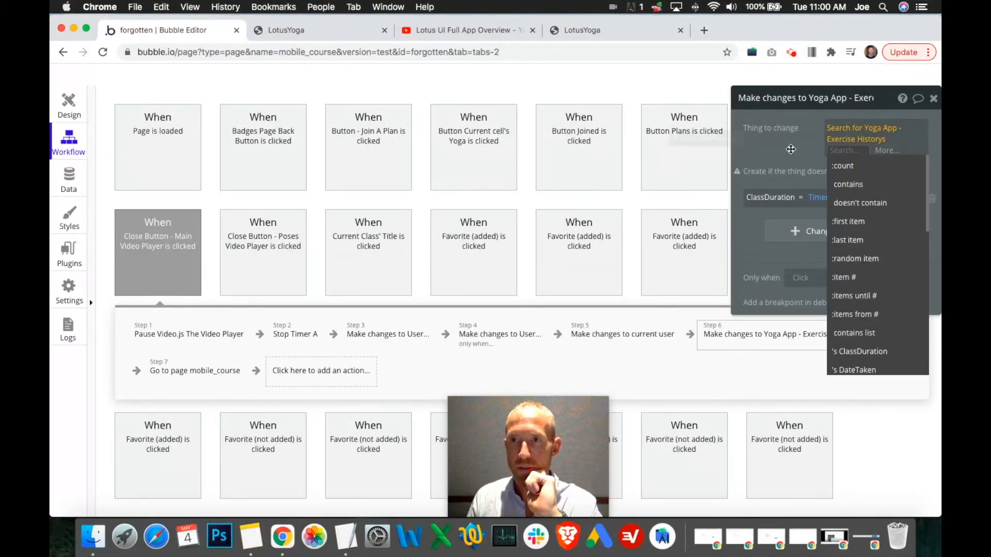
left_click(789, 148)
left_click(862, 140)
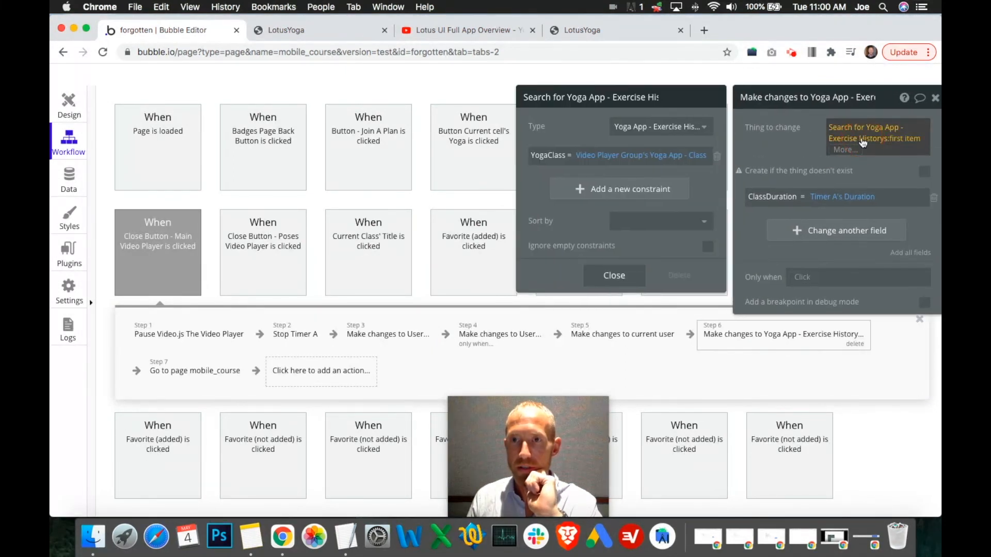
left_click(717, 156)
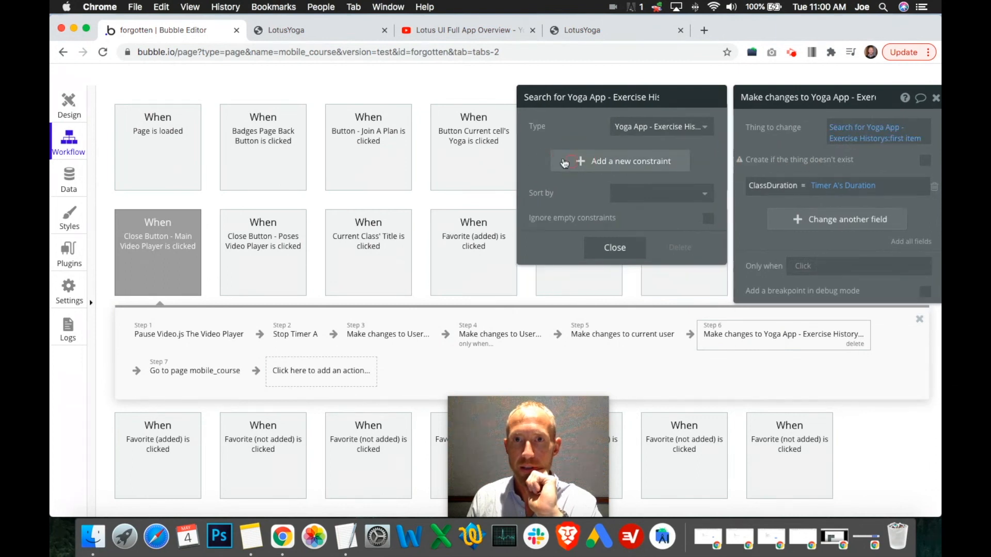
left_click(577, 161)
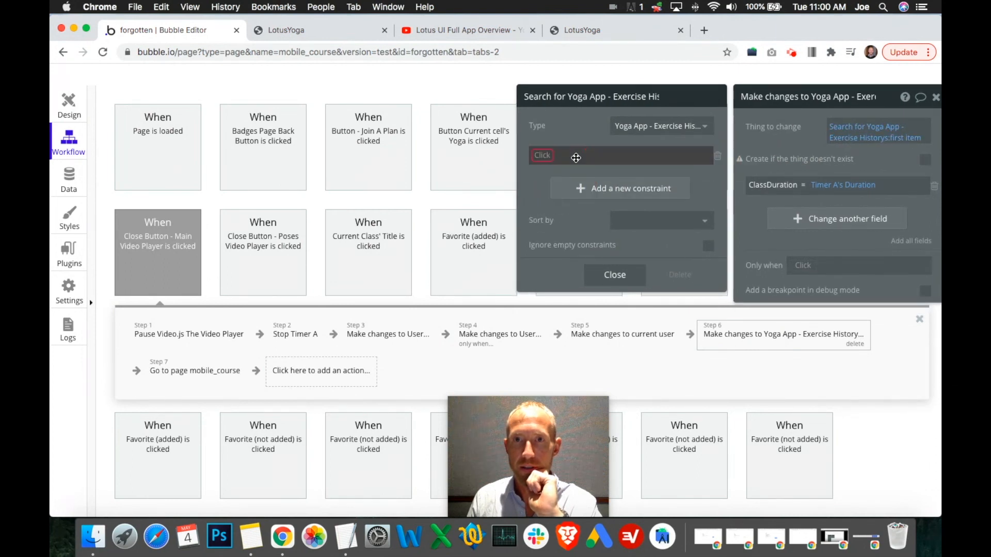
left_click(563, 207)
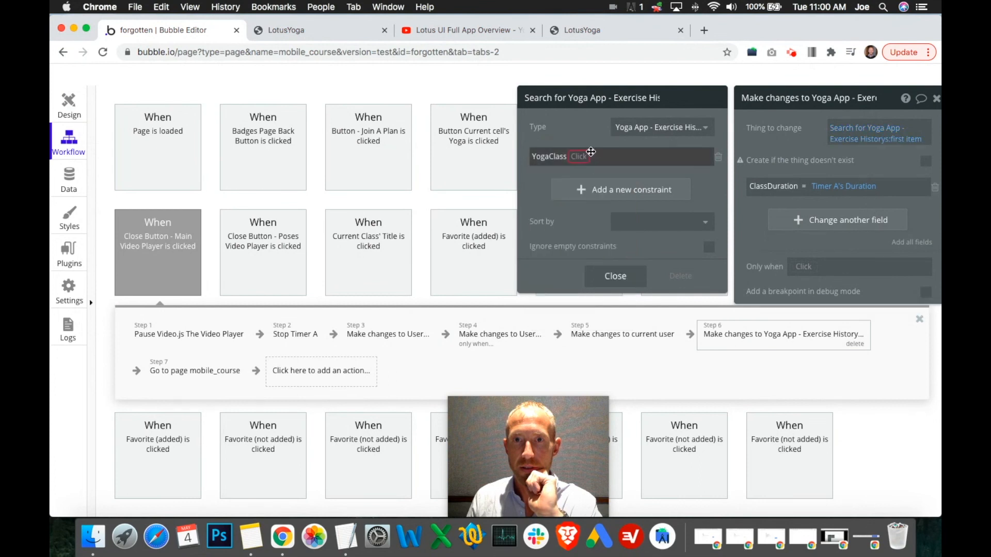
left_click(587, 156)
left_click(585, 156)
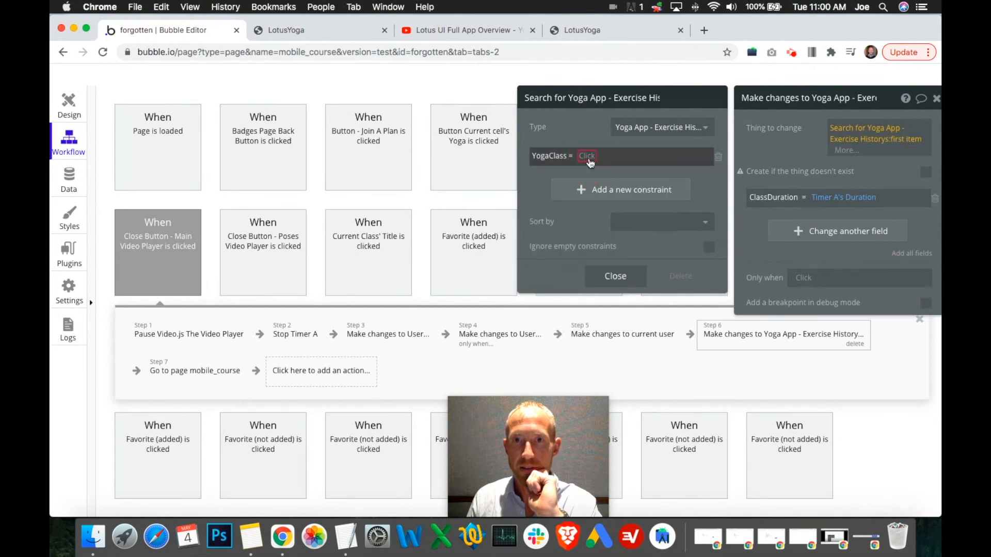
Set the YogaClass constraint's value to a search for the Yoga App - Class type.
left_click(589, 159)
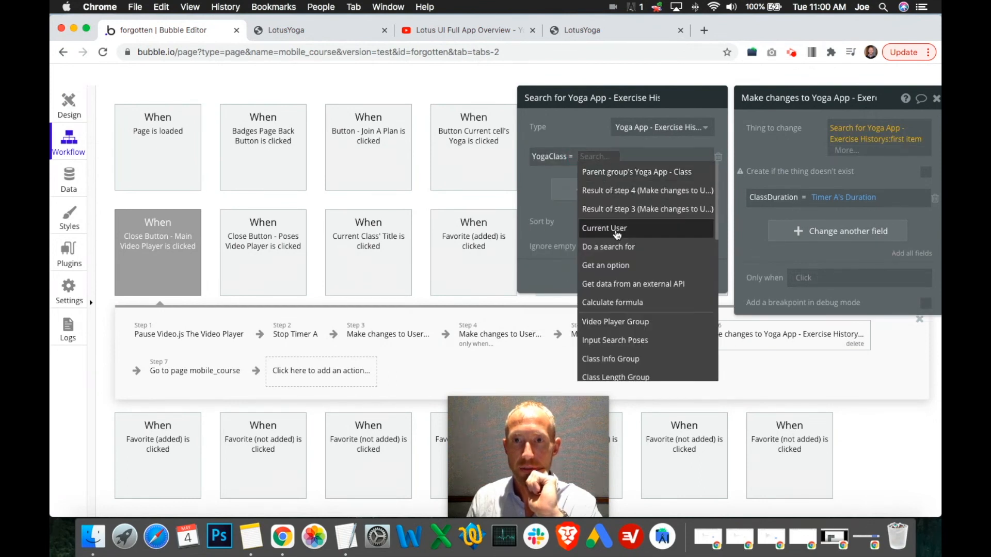
left_click(615, 228)
left_click(610, 158)
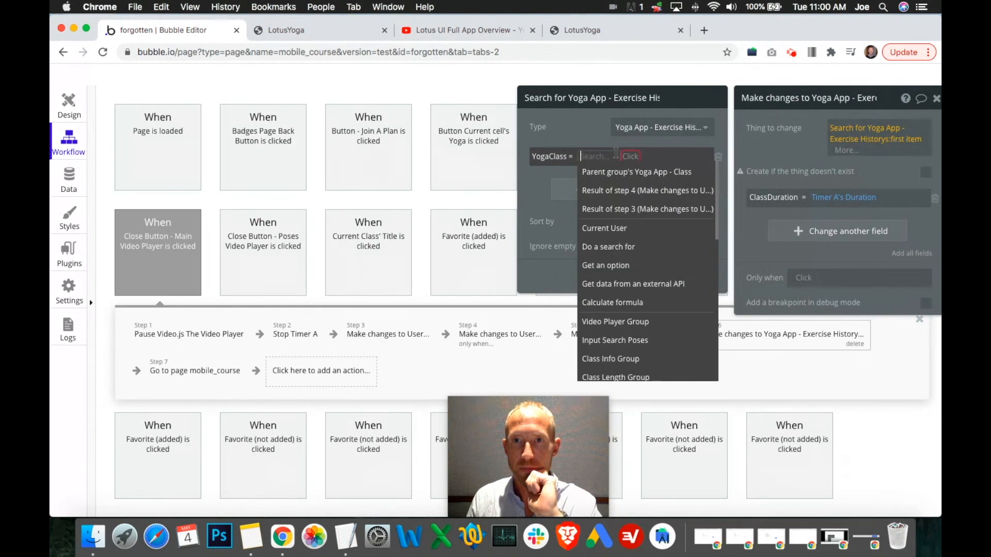
left_click(619, 251)
left_click(649, 129)
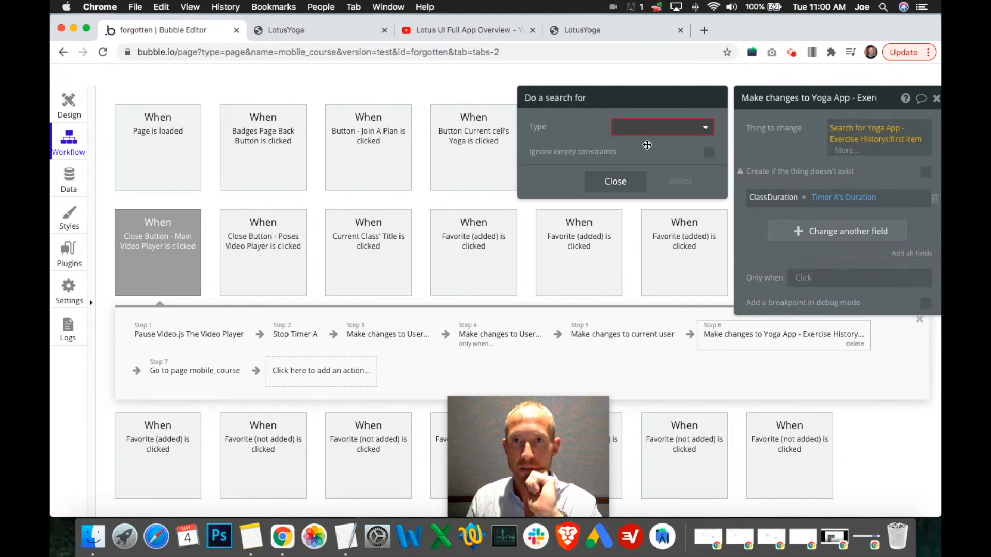
left_click(666, 334)
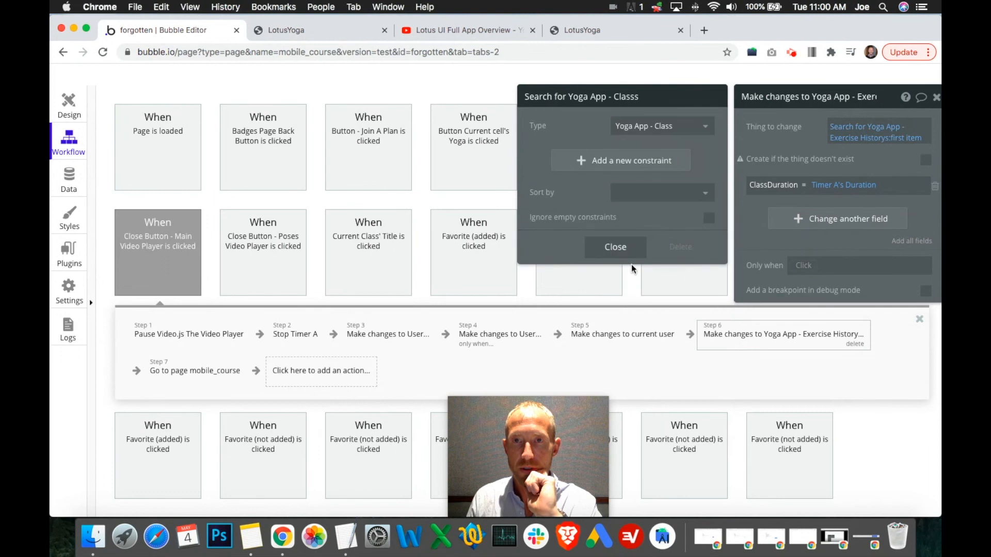
Constrain the Yoga App - Class search to Title equals Video Player Group's ExceciseHistoryCurrentClass.
left_click(613, 161)
left_click(574, 337)
left_click(557, 157)
left_click(574, 174)
left_click(583, 157)
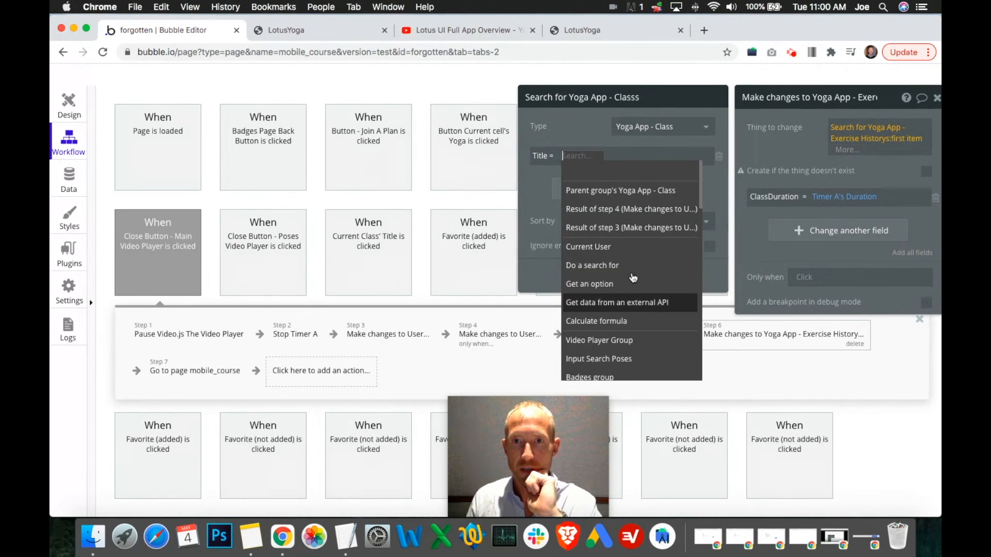
type("bo")
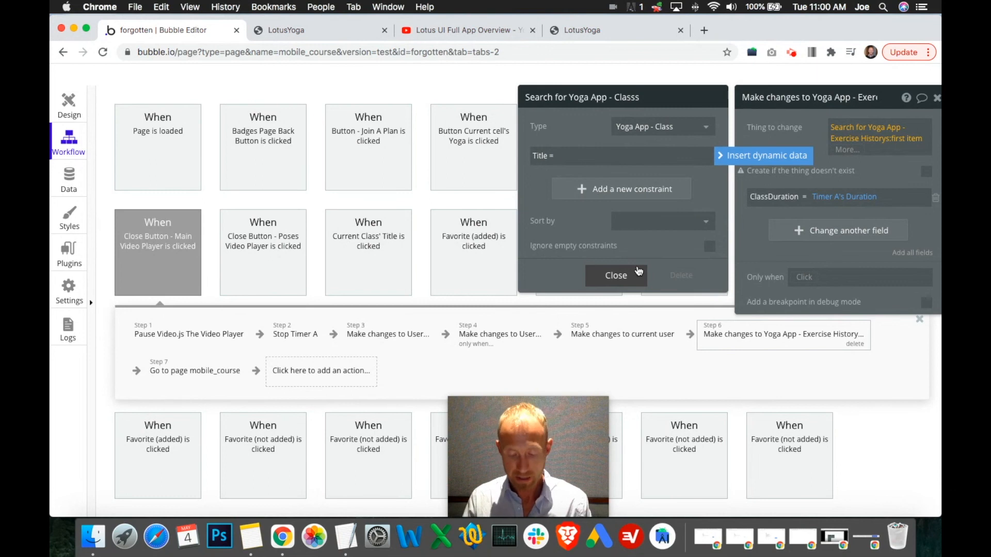
double_click(567, 155)
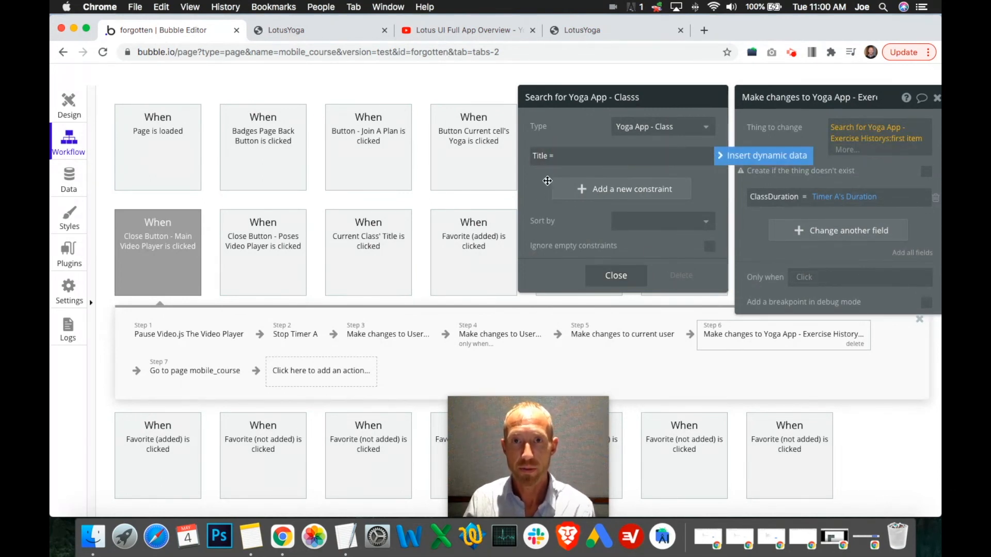
left_click(574, 155)
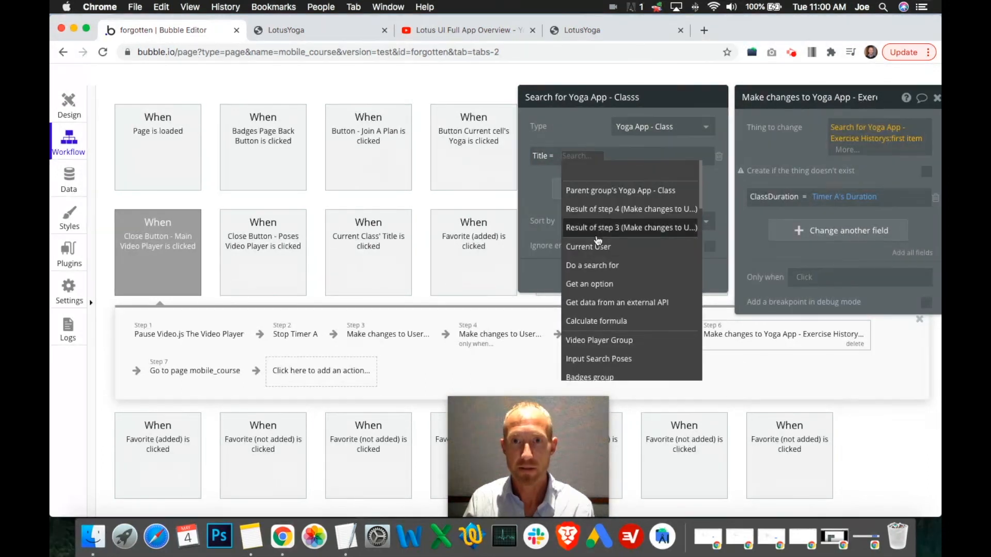
left_click(600, 340)
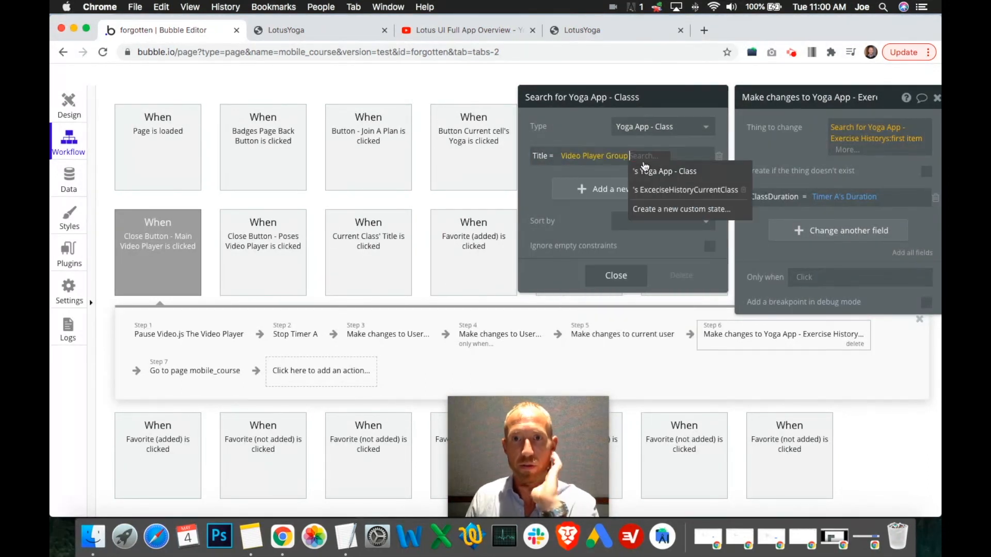
left_click(684, 192)
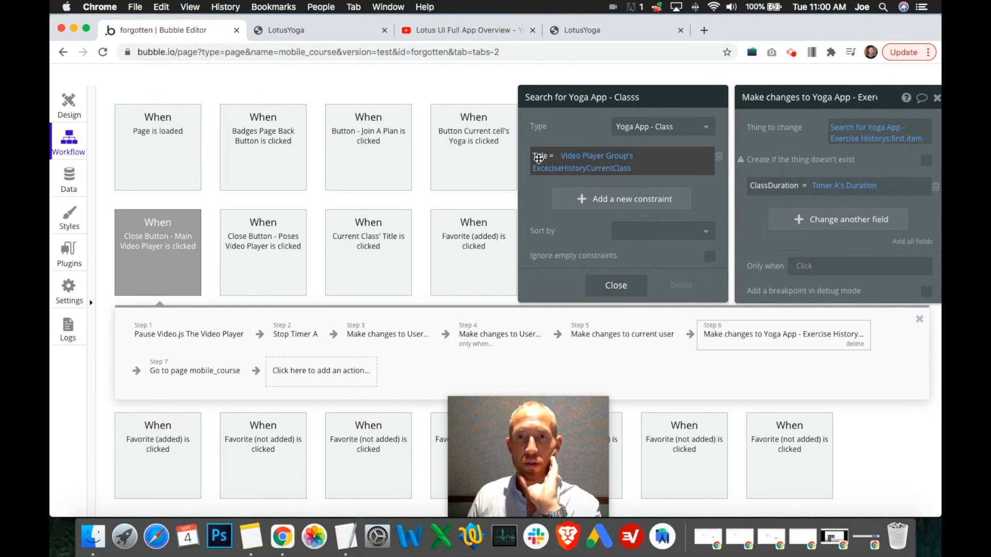
left_click(616, 288)
Use the class search's first item as the YogaClass value, and choose Timer A's Duration for ClassDuration.
left_click(645, 160)
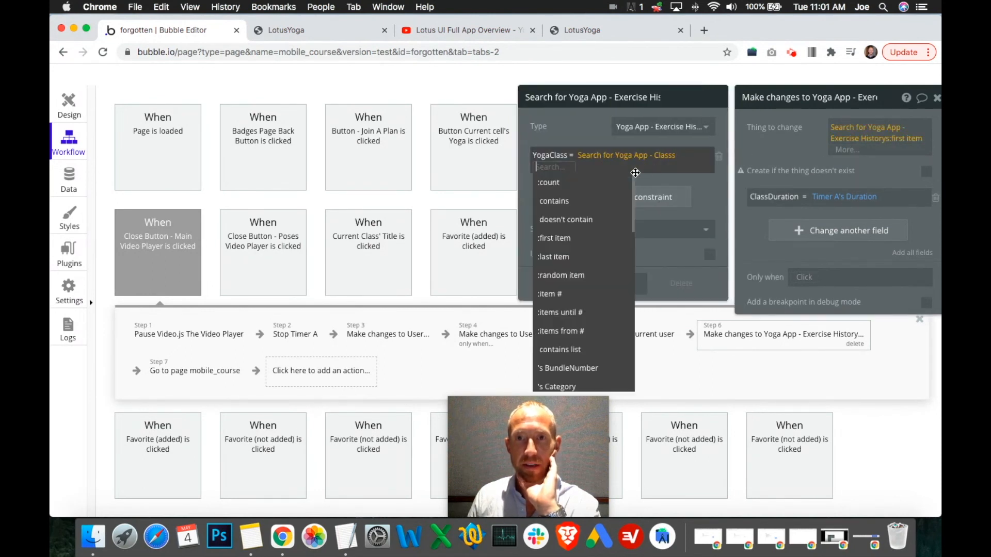
left_click(568, 237)
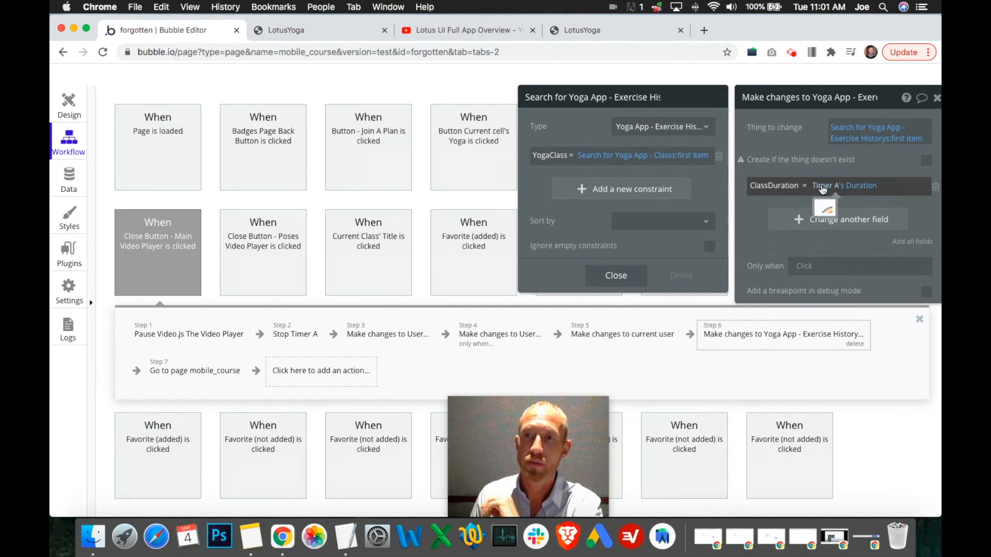
left_click(851, 187)
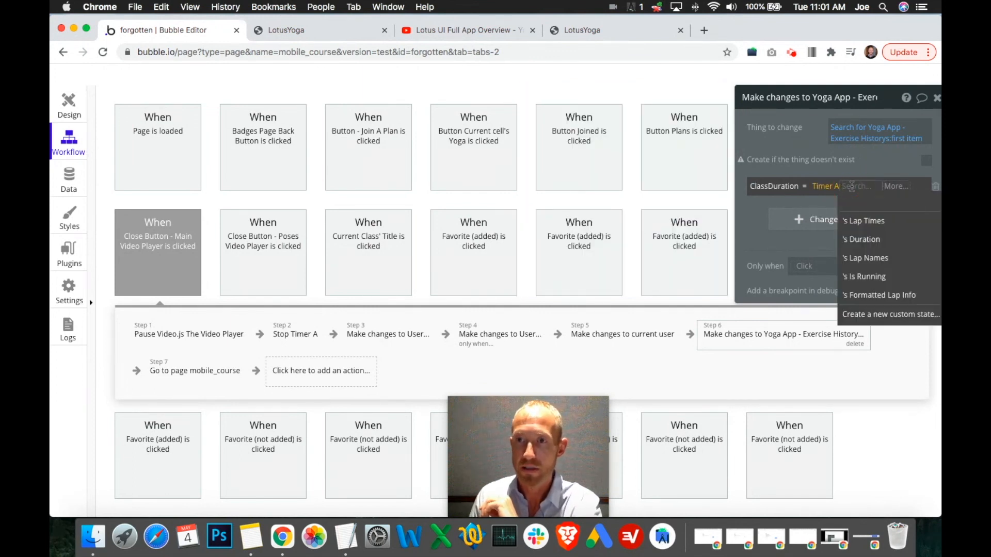
left_click(872, 240)
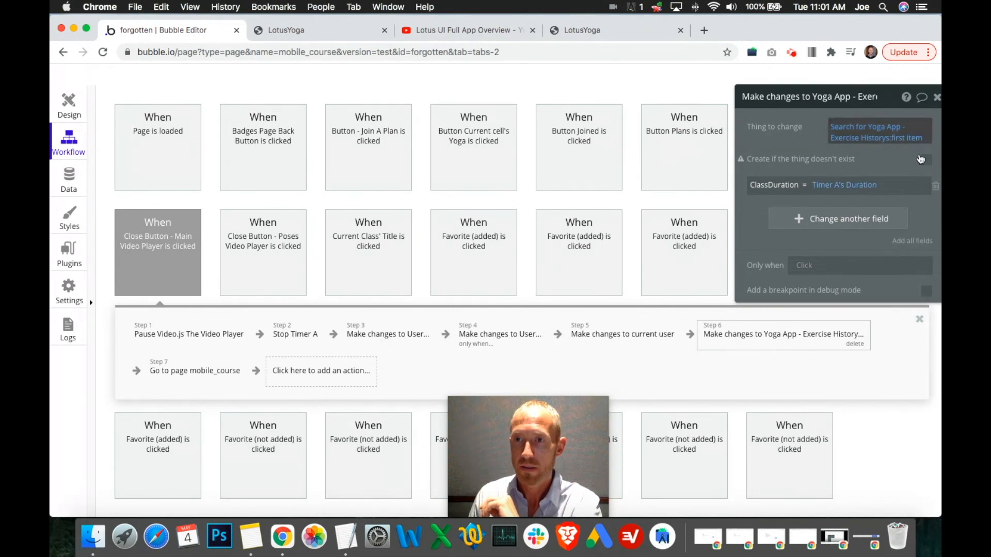
left_click(936, 97)
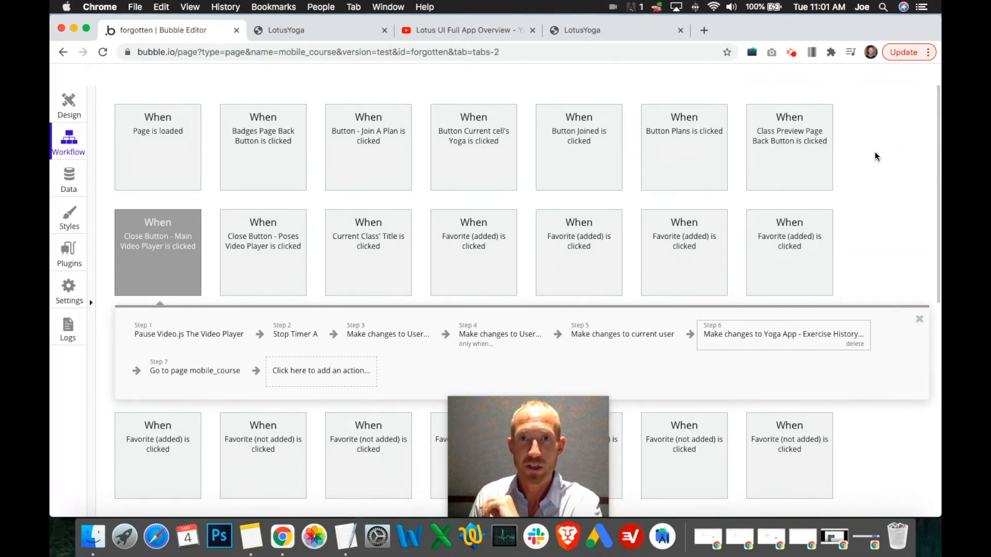
Return to the page design and hide the Video Player Group on the canvas.
left_click(68, 103)
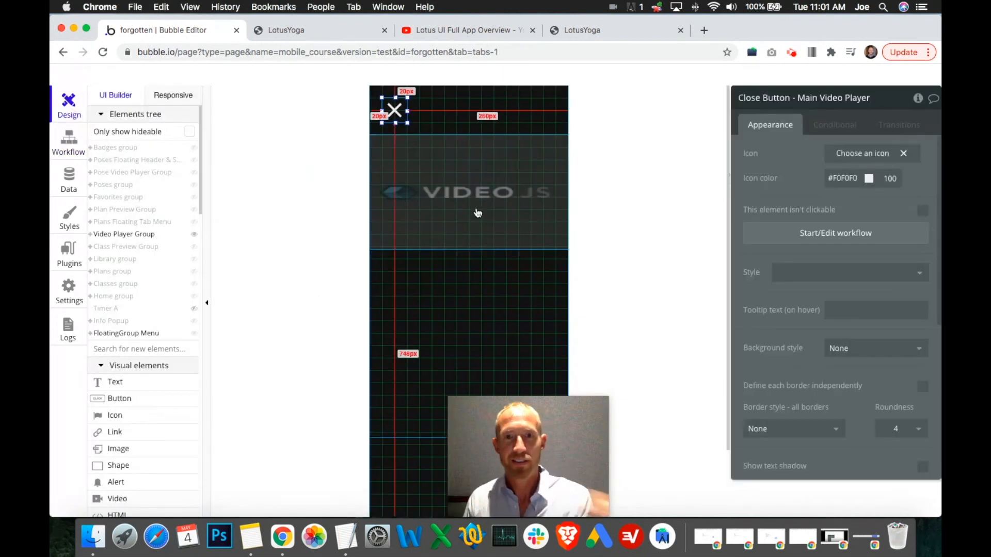
left_click(326, 32)
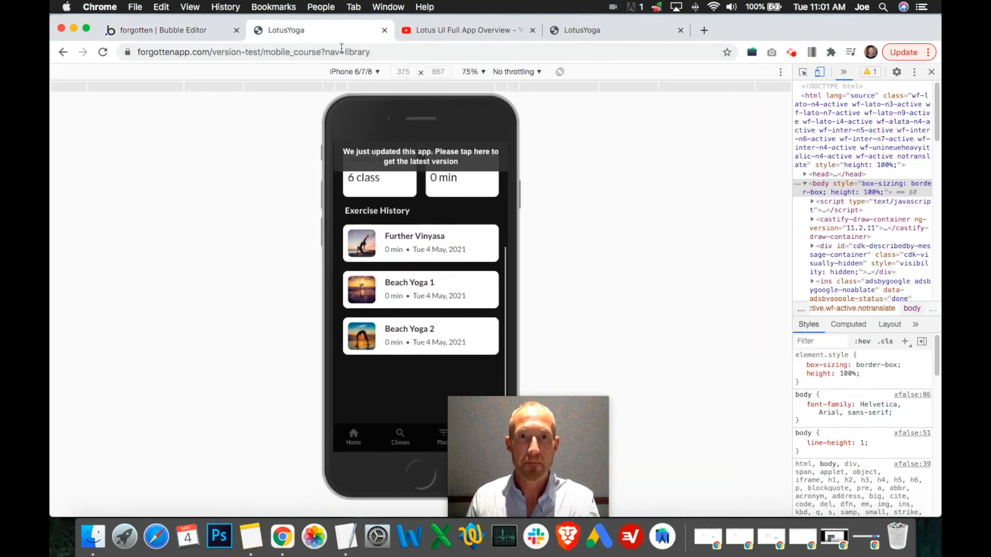
left_click(181, 29)
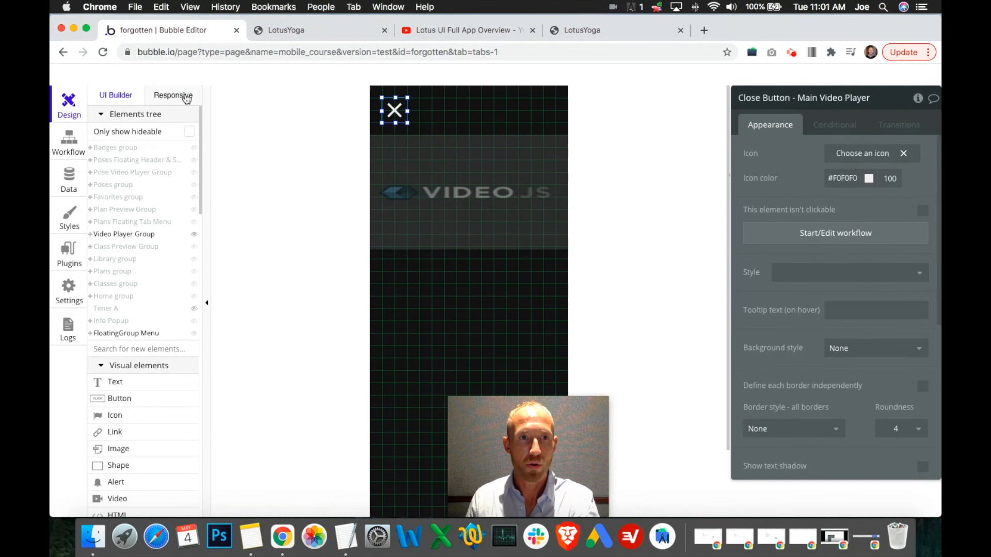
left_click(193, 237)
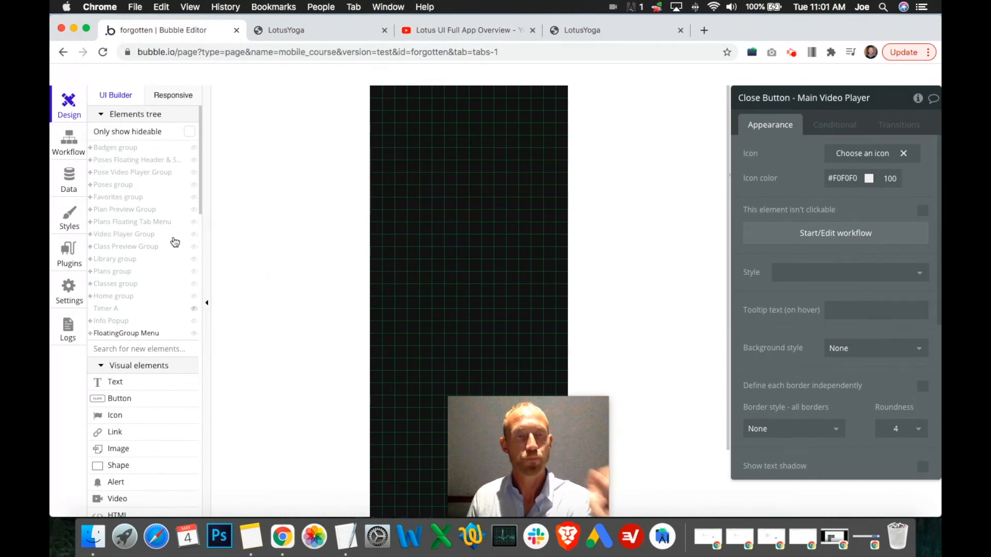
Switch to the LotusYoga preview and update it to the latest version of the app.
left_click(281, 28)
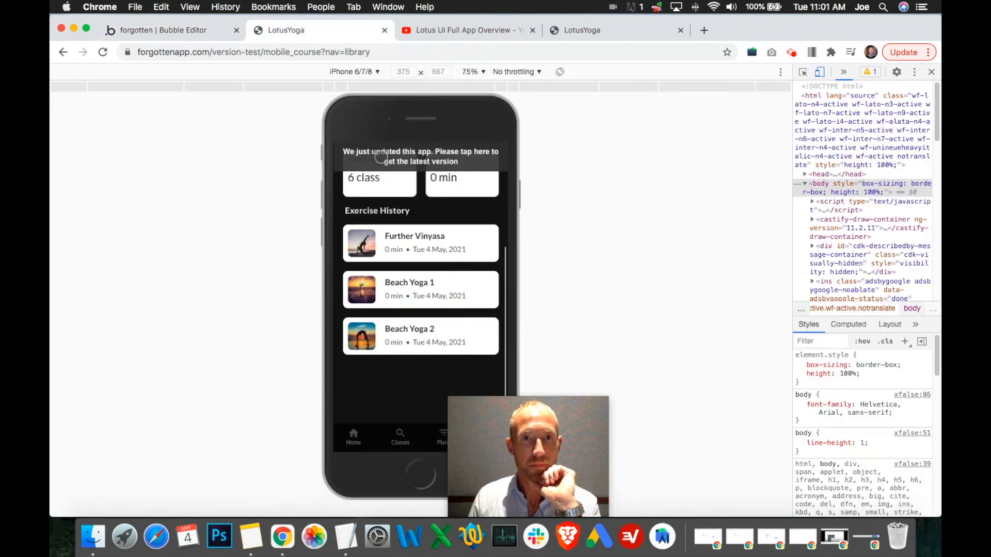
left_click(395, 151)
left_click_drag(519, 403, 677, 361)
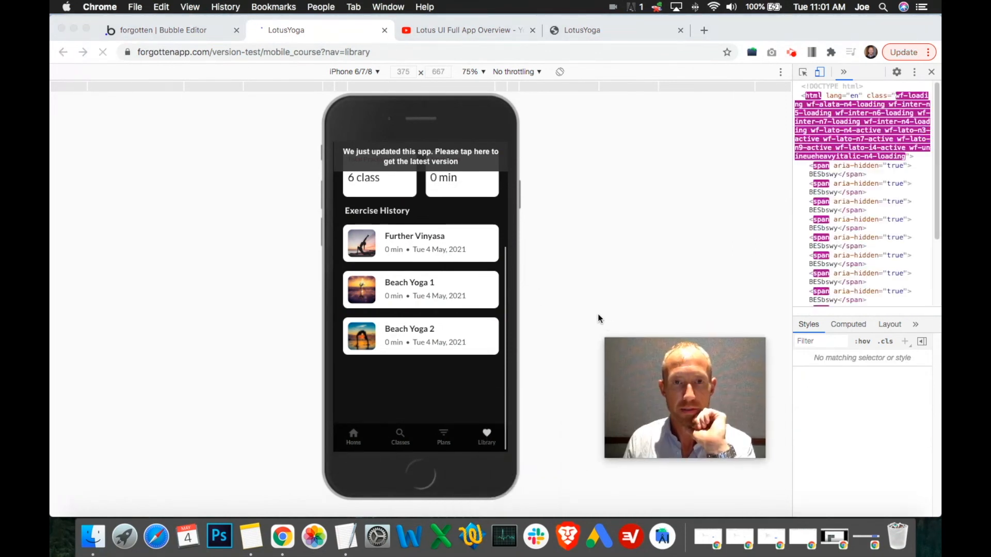
left_click(188, 33)
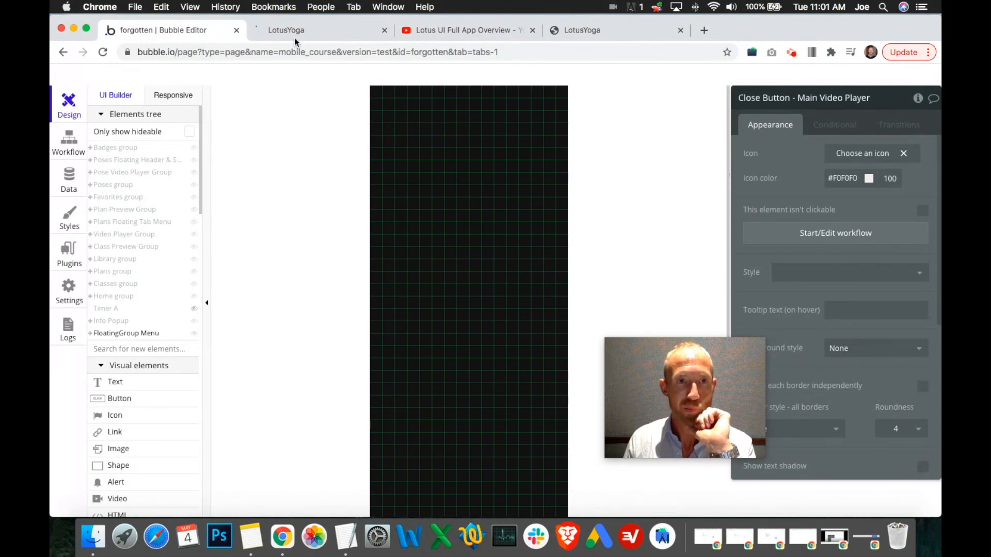
left_click(278, 40)
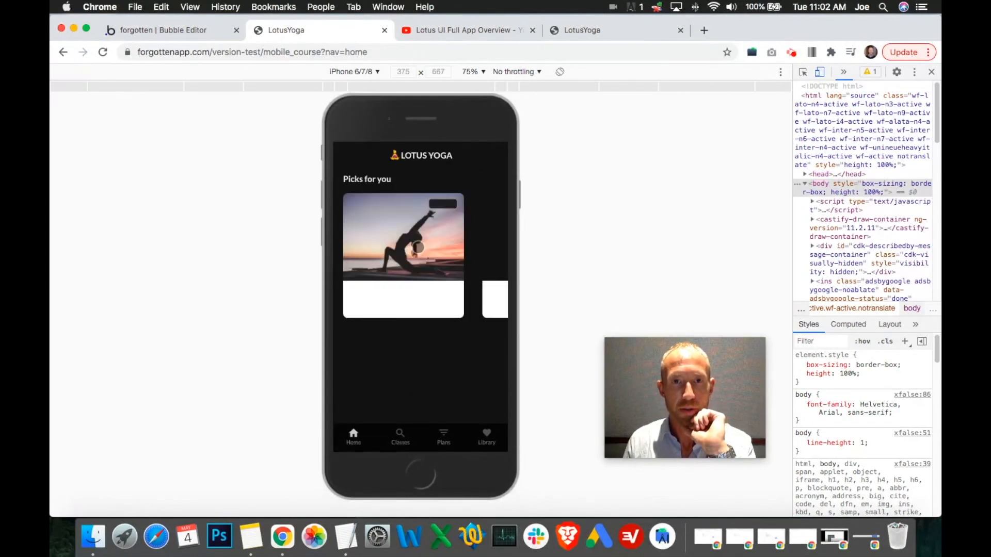
Play the Further Vinyasa class, close the video player and check the class durations in the Library's Exercise History.
left_click(418, 248)
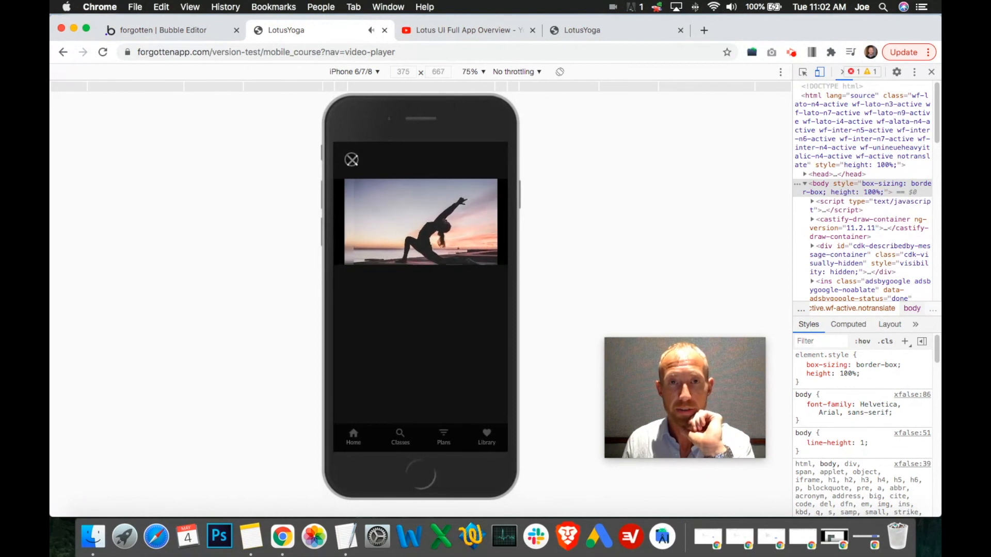
left_click(351, 159)
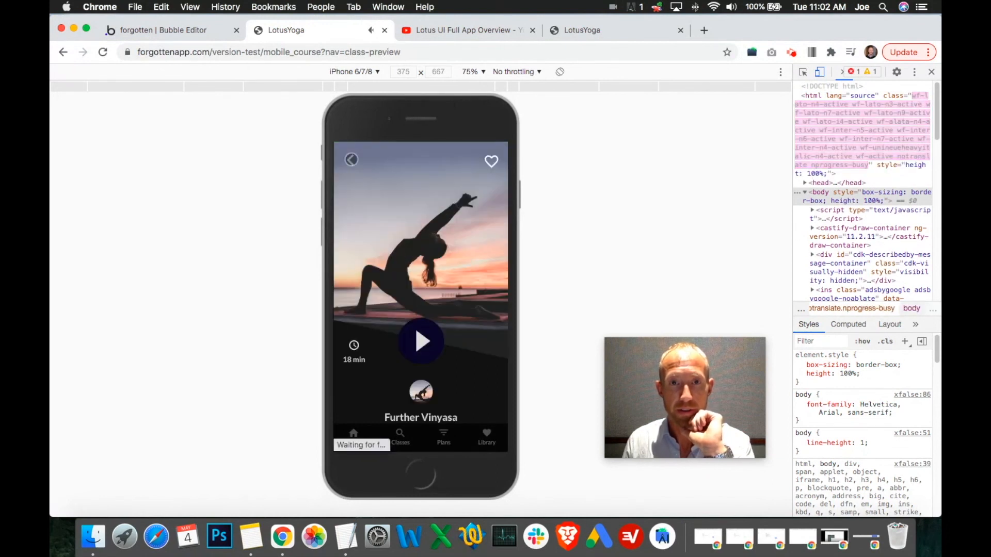
left_click(486, 436)
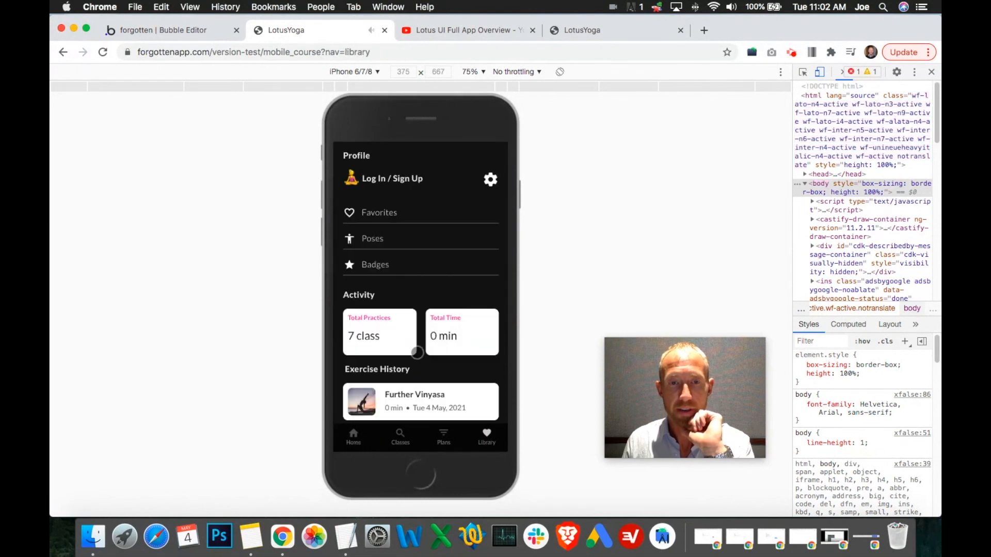
scroll(417, 353, "down", 5)
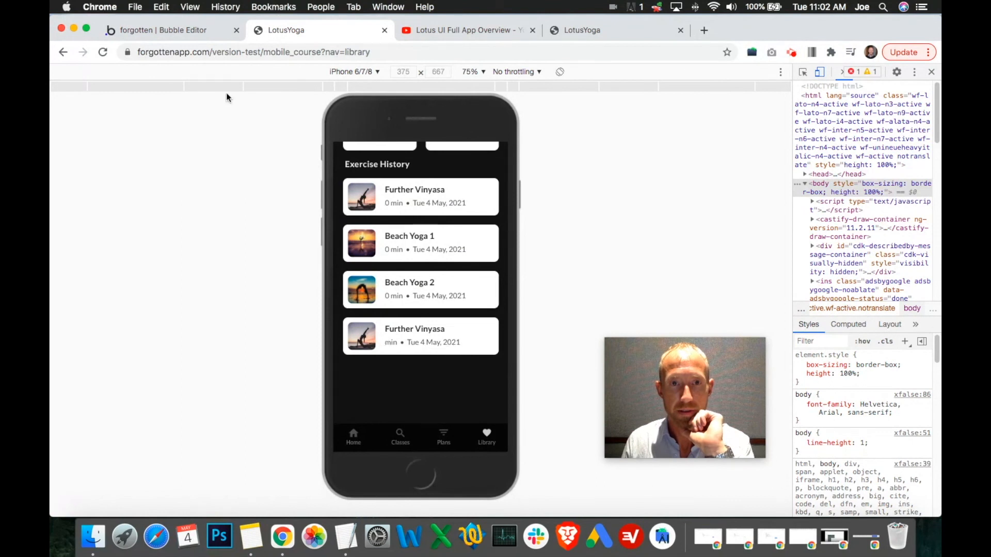
Back in the Bubble editor, delete the YogaClass constraint from the Exercise History search in the main video player's close workflow.
left_click(191, 36)
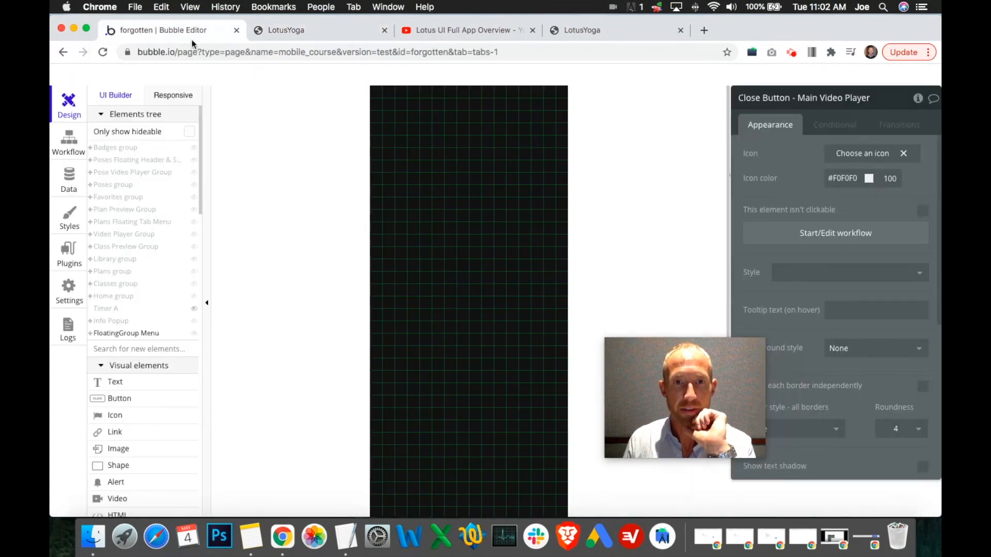
left_click(69, 139)
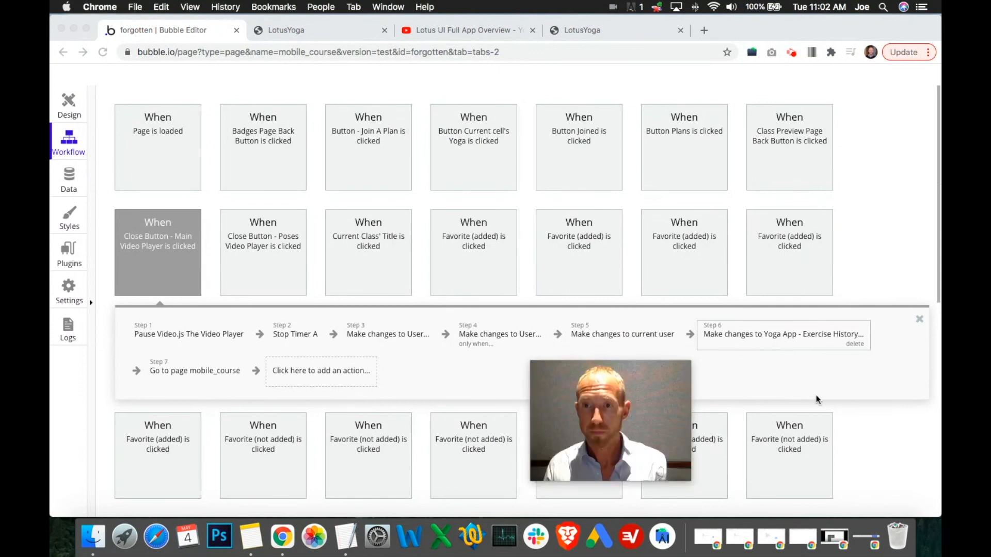
left_click(775, 336)
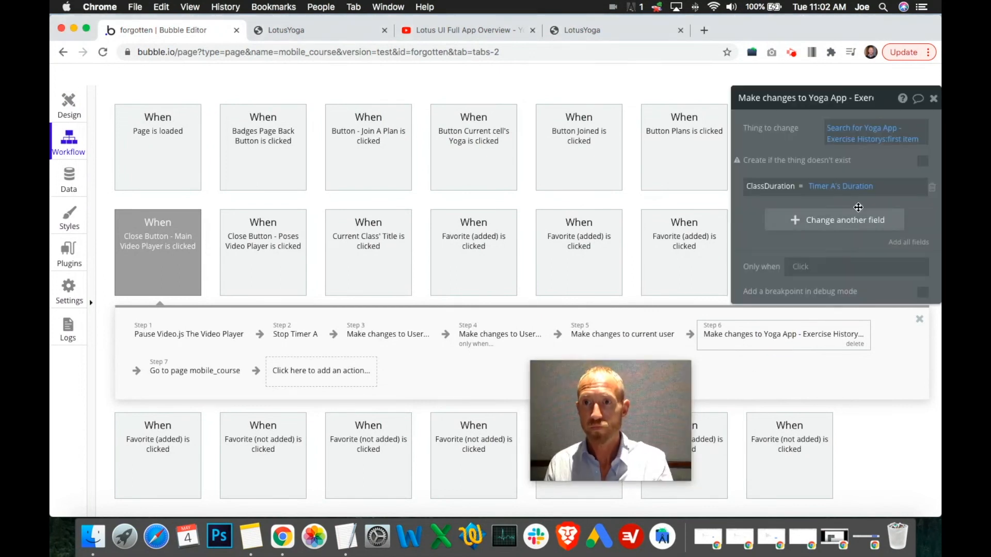
left_click(896, 140)
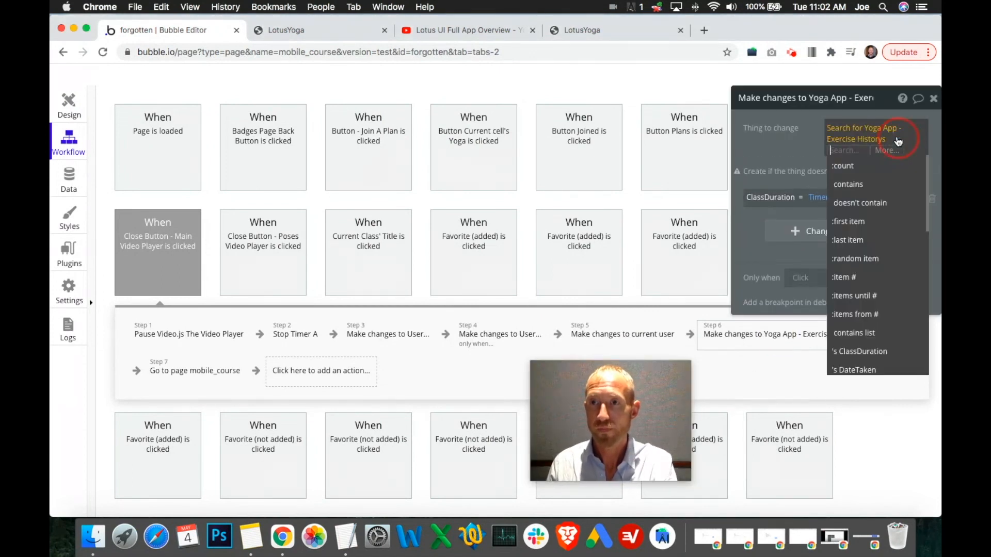
left_click_drag(806, 146, 811, 146)
left_click(834, 144)
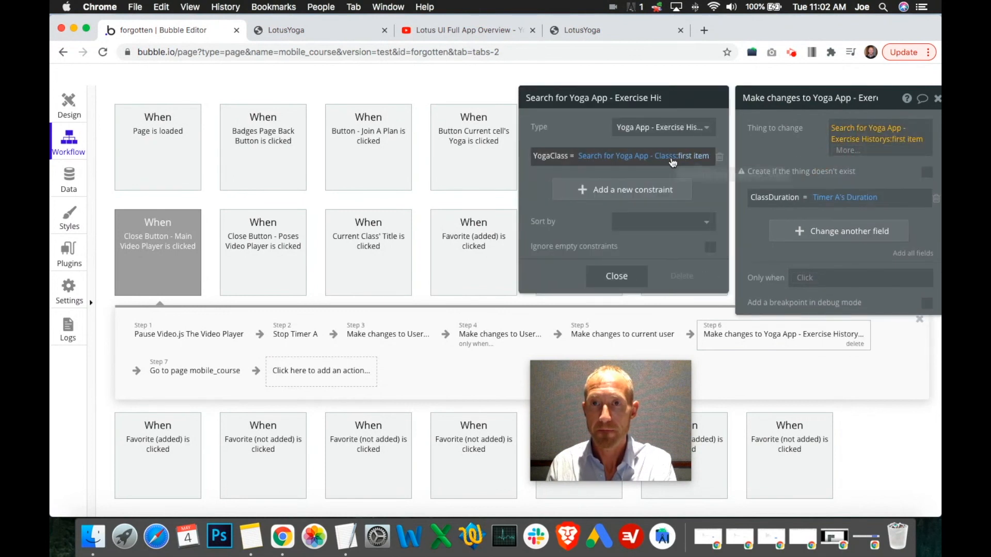
left_click(718, 157)
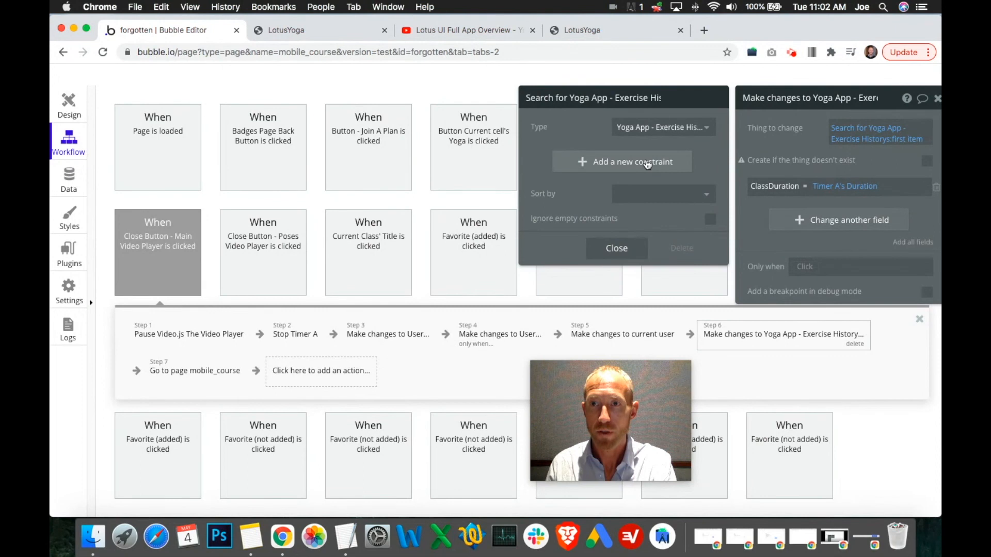
Add a constraint to the Exercise History search matching YogaClass to Video Player Group's Yoga App - Class.
left_click(647, 164)
left_click(570, 158)
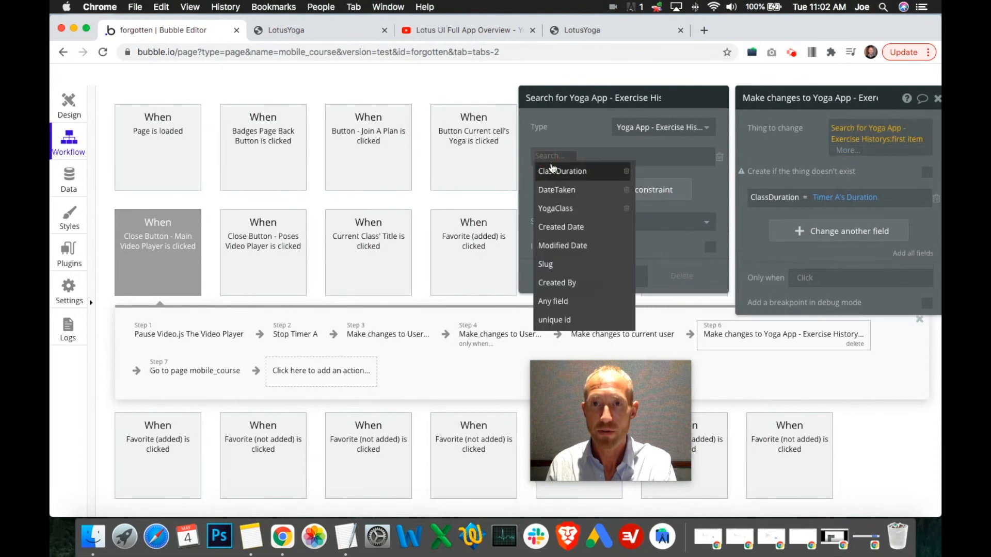
left_click(569, 209)
left_click(589, 157)
left_click(595, 161)
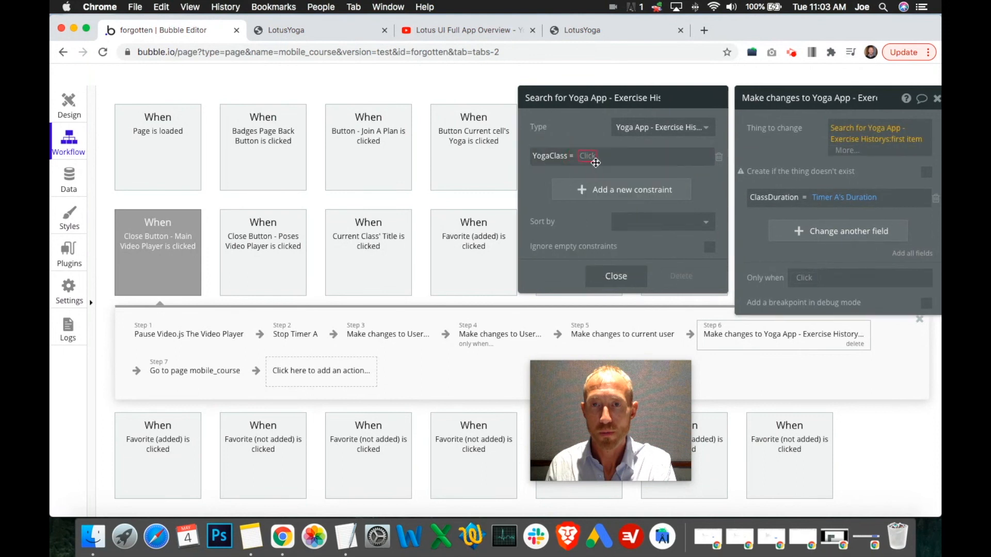
left_click(593, 160)
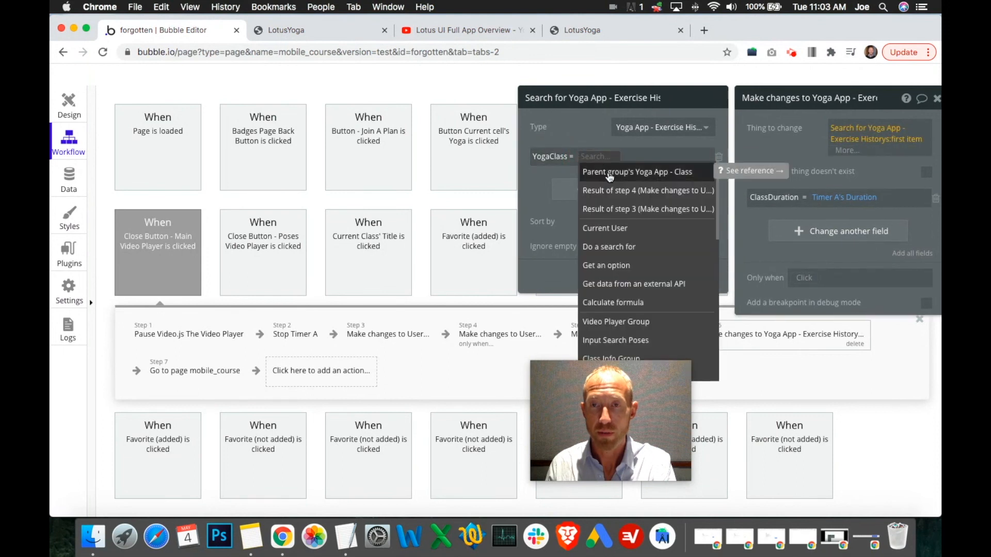
left_click(635, 322)
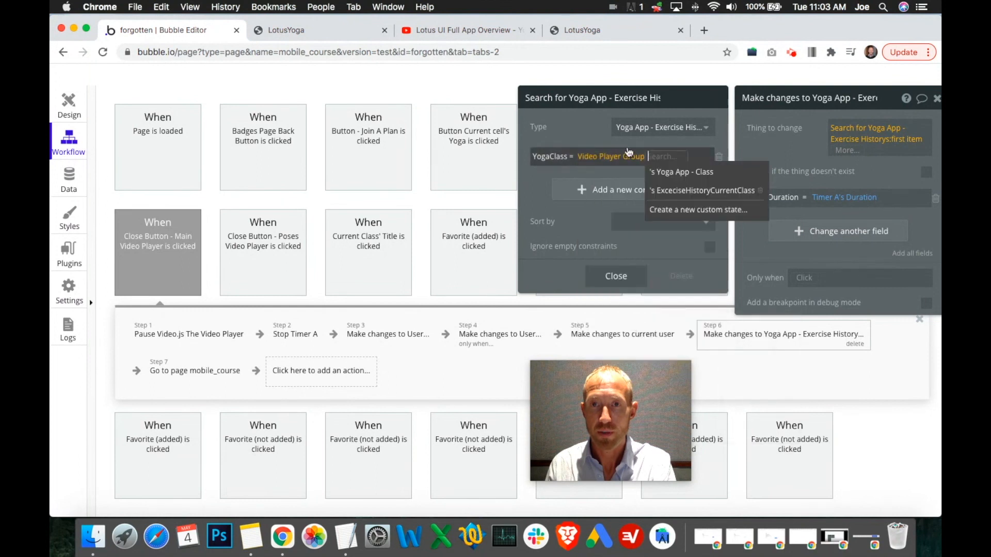
left_click(678, 176)
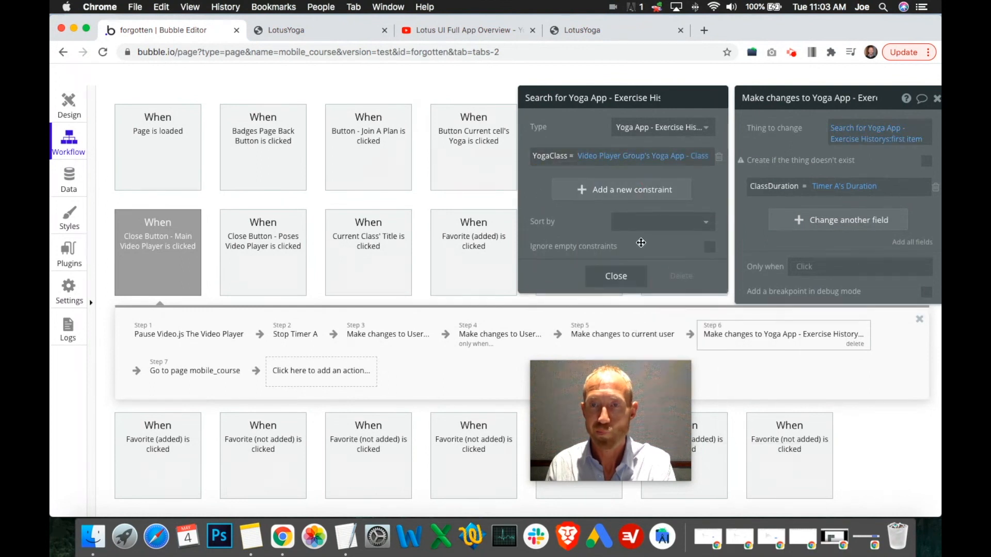
left_click(616, 277)
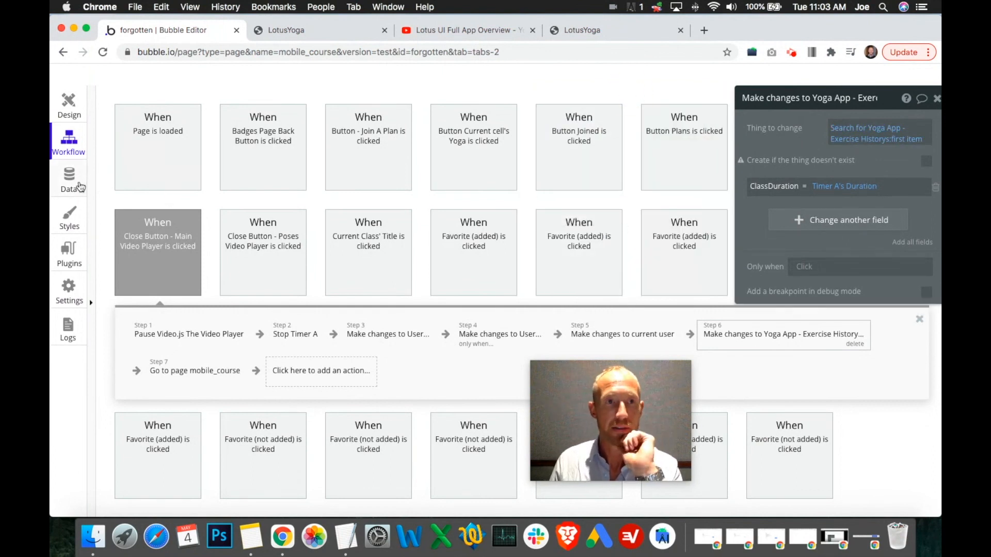
Open the Play Button is clicked workflow and review its sequence of actions.
scroll(209, 293, "down", 10)
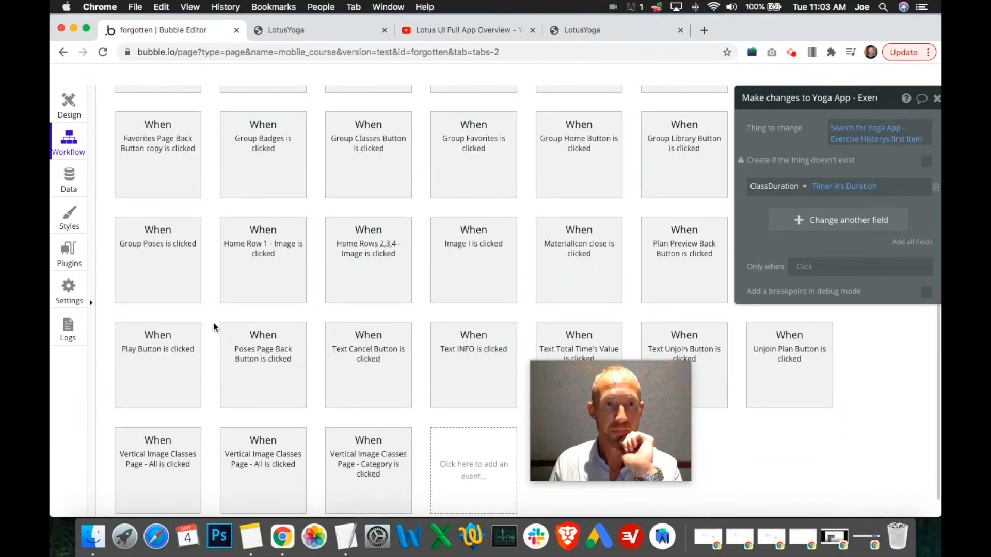
left_click(177, 315)
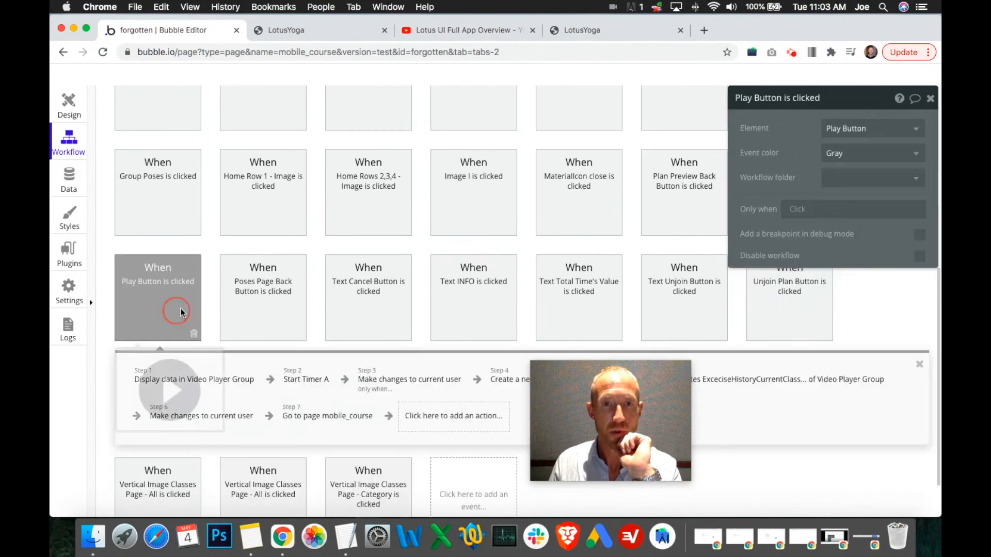
left_click_drag(692, 403, 811, 423)
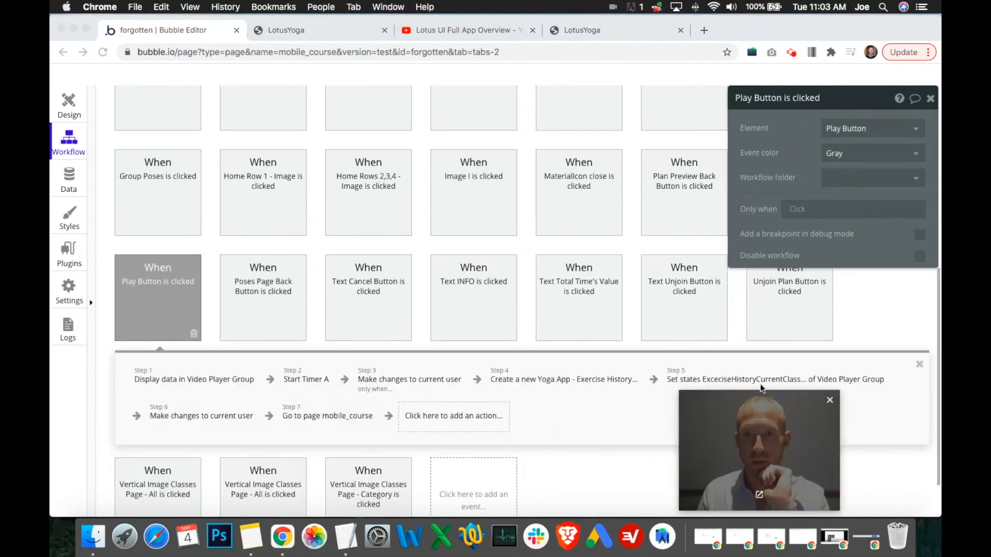
left_click(853, 327)
Check the reloaded LotusYoga preview's Exercise History, and review the Yoga App - Exercise History fields in the Bubble editor, especially ClassDuration.
left_click(318, 34)
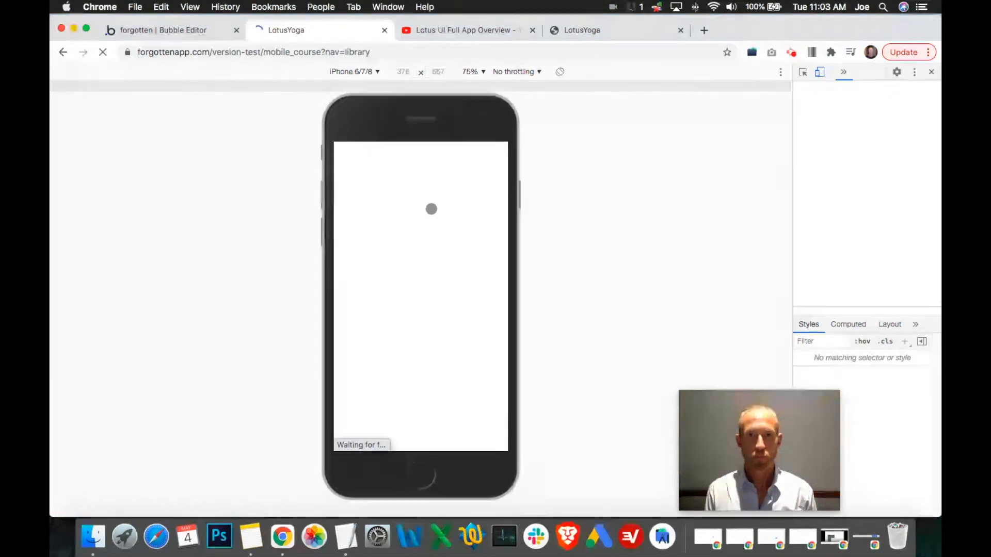
scroll(431, 209, "down", 5)
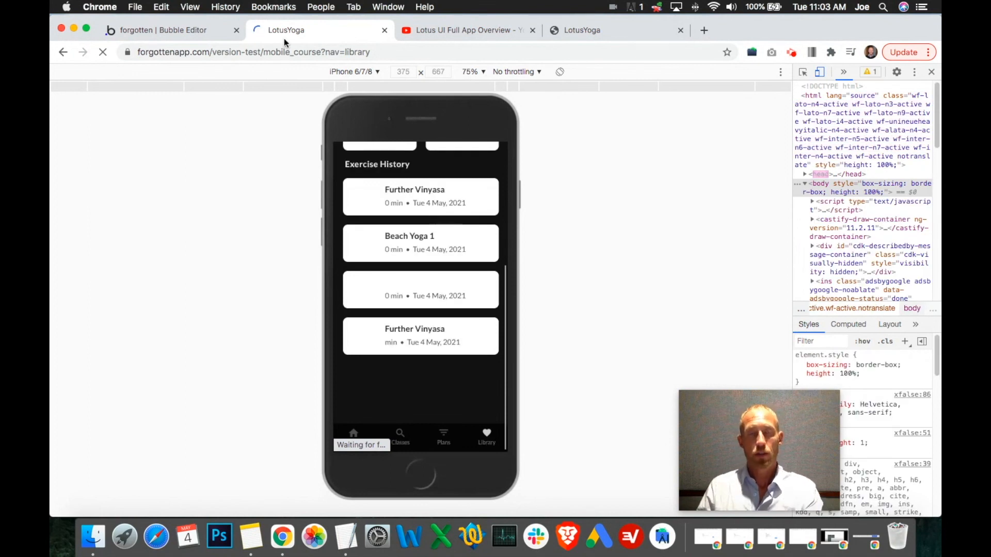
left_click(183, 35)
left_click(69, 178)
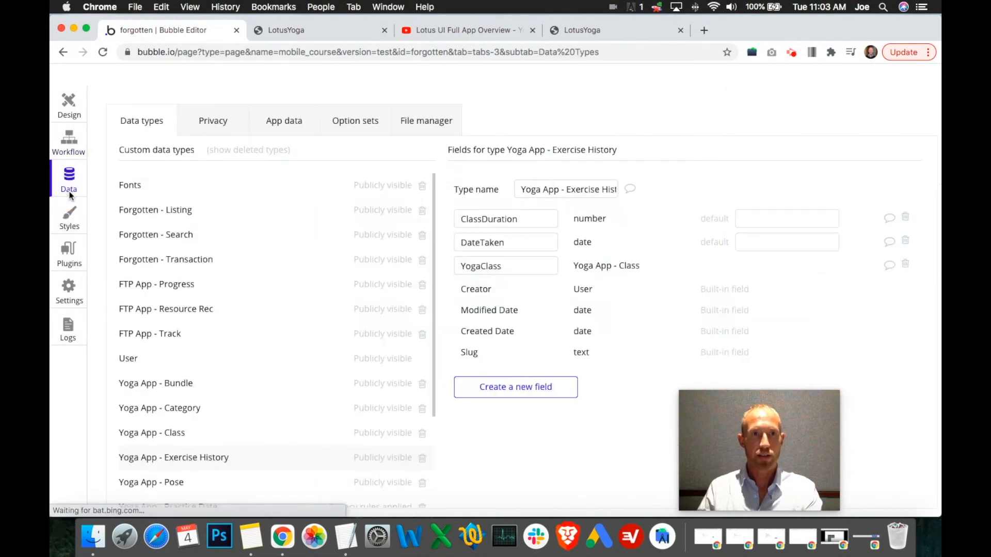
scroll(282, 324, "down", 5)
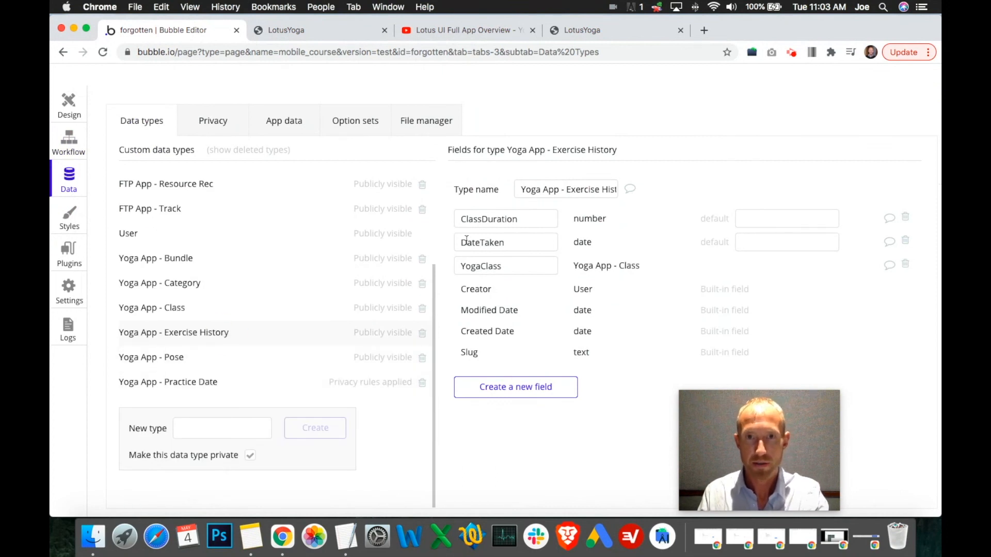
left_click_drag(464, 218, 559, 218)
left_click(574, 219)
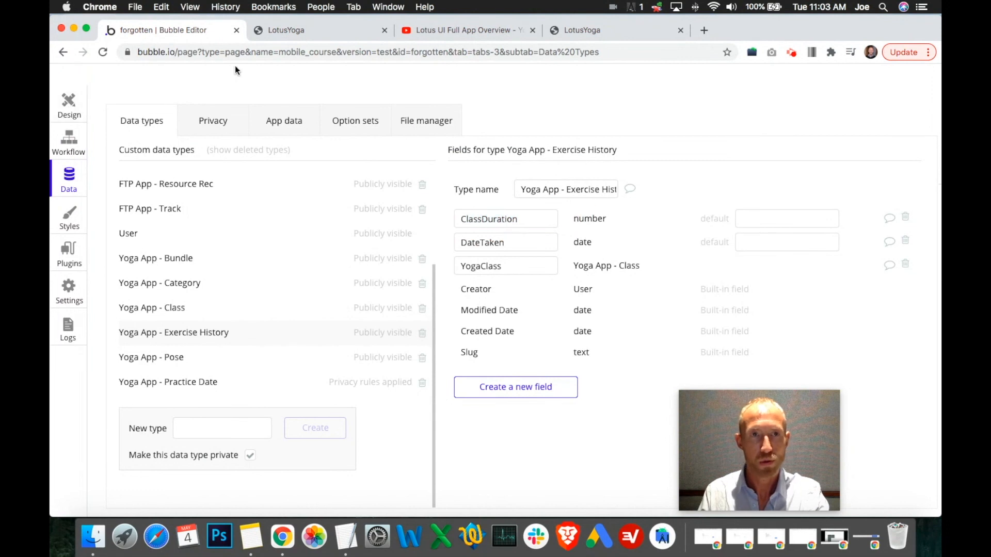
In the LotusYoga preview, play the Flowing Into Splits class, close the video player and check its entry in the Library's Exercise History.
left_click(287, 30)
left_click_drag(382, 230, 378, 430)
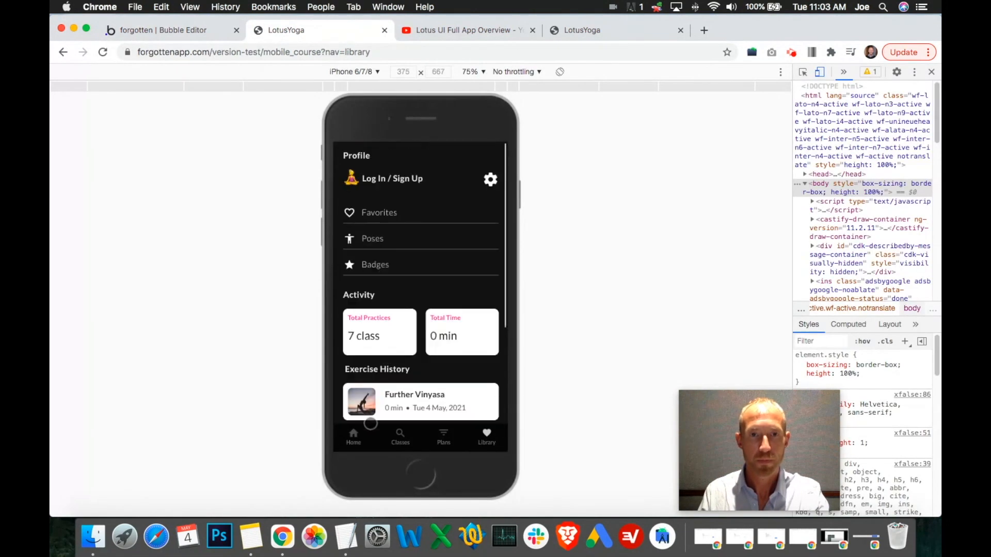
left_click(354, 435)
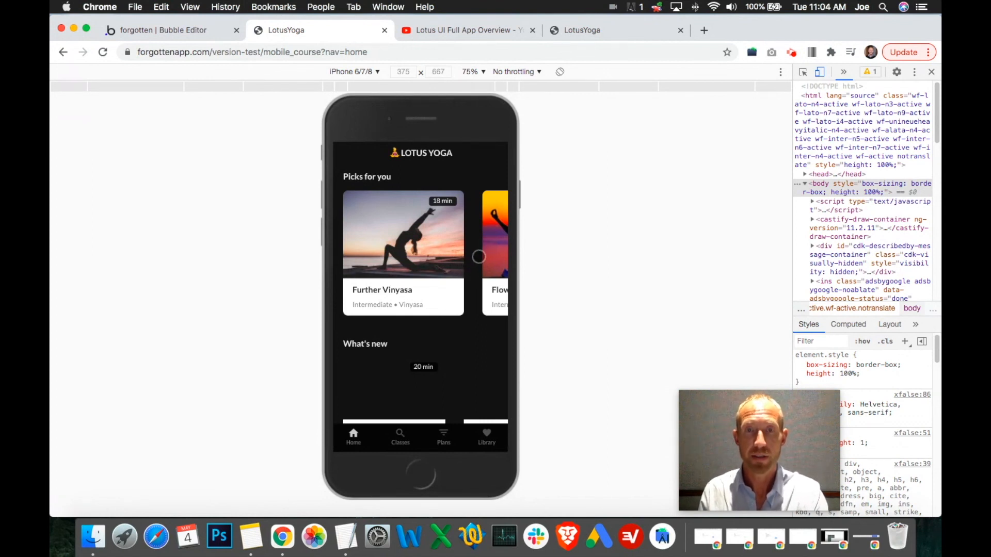
left_click(496, 247)
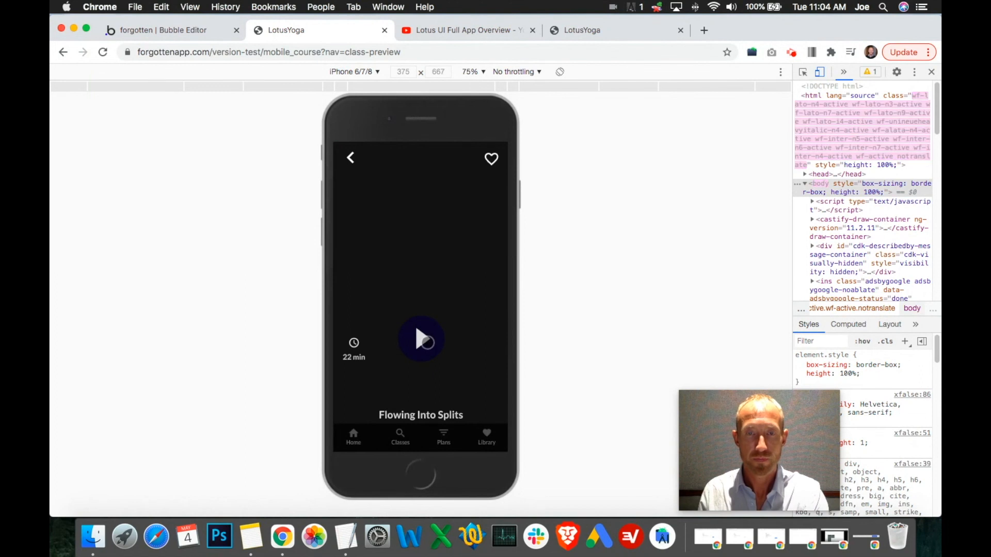
left_click(423, 339)
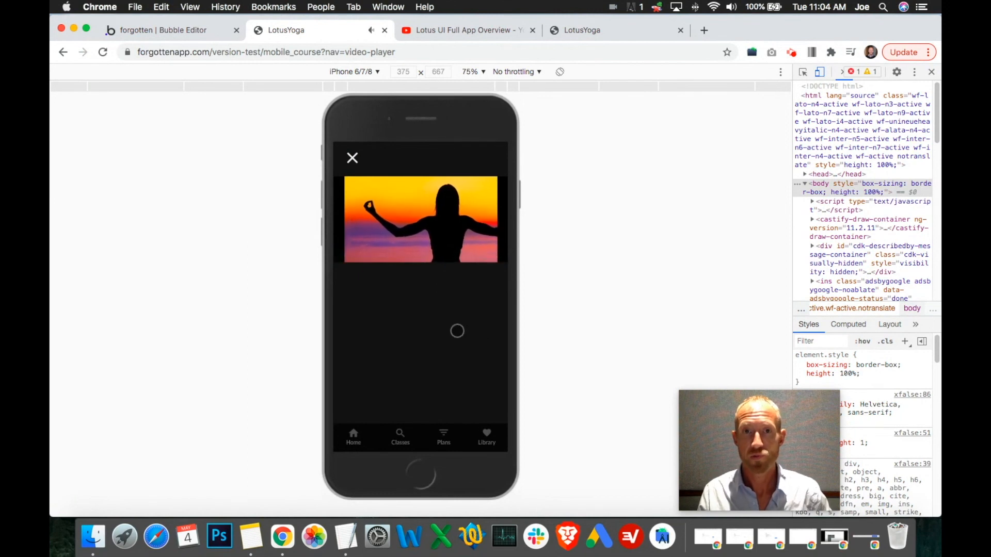
left_click(360, 162)
left_click(487, 436)
scroll(458, 347, "down", 5)
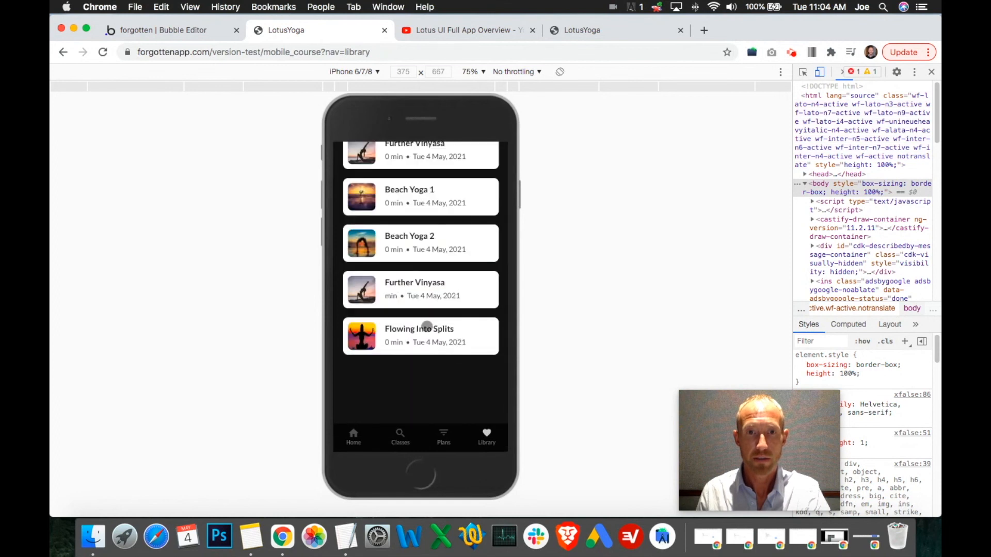
Return to the Bubble editor's page design and show the Library group on the canvas.
left_click(137, 30)
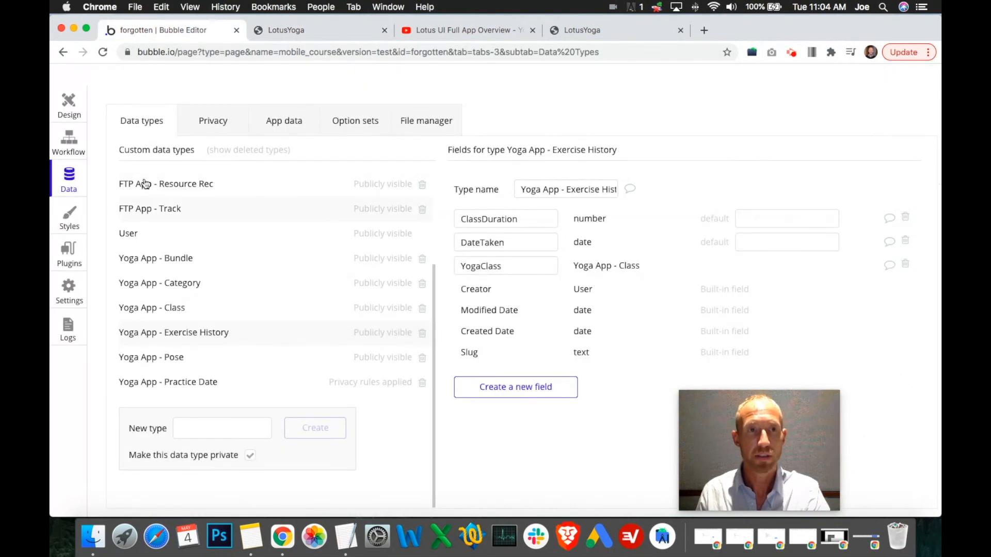
left_click(69, 101)
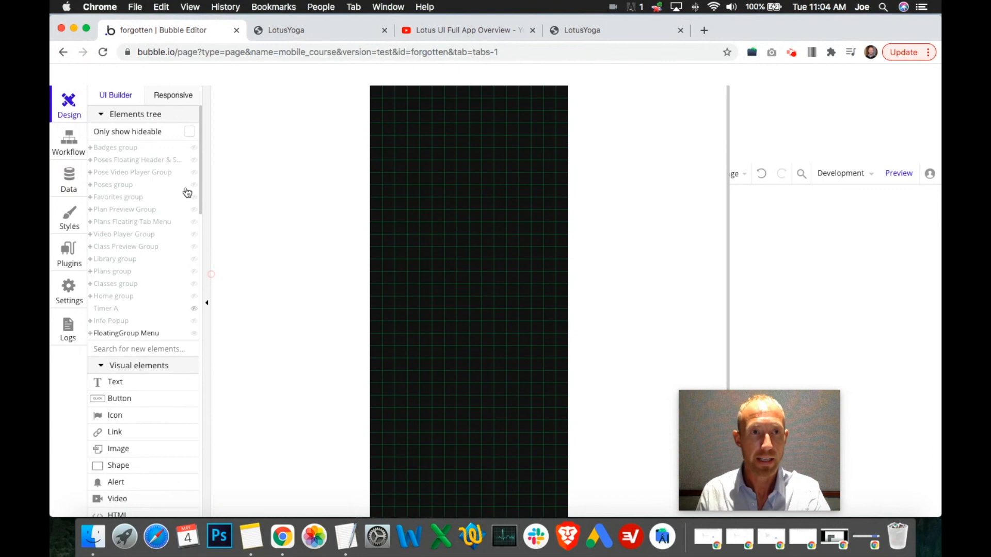
left_click(194, 308)
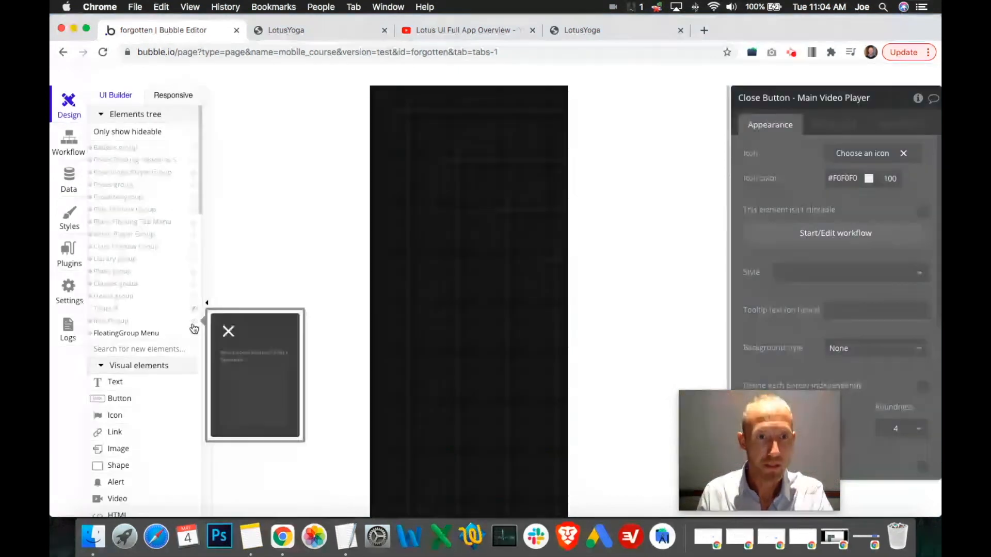
left_click(195, 260)
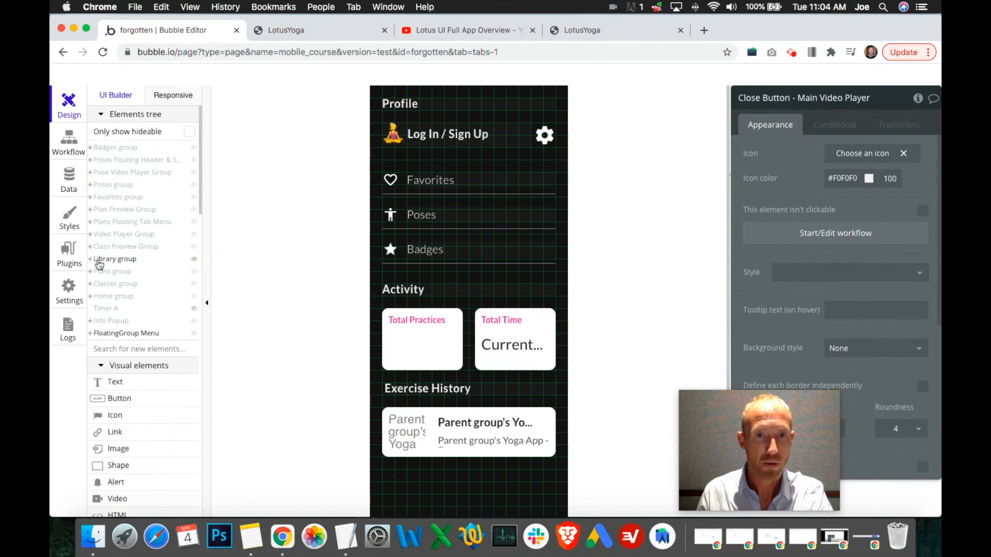
scroll(484, 406, "down", 3)
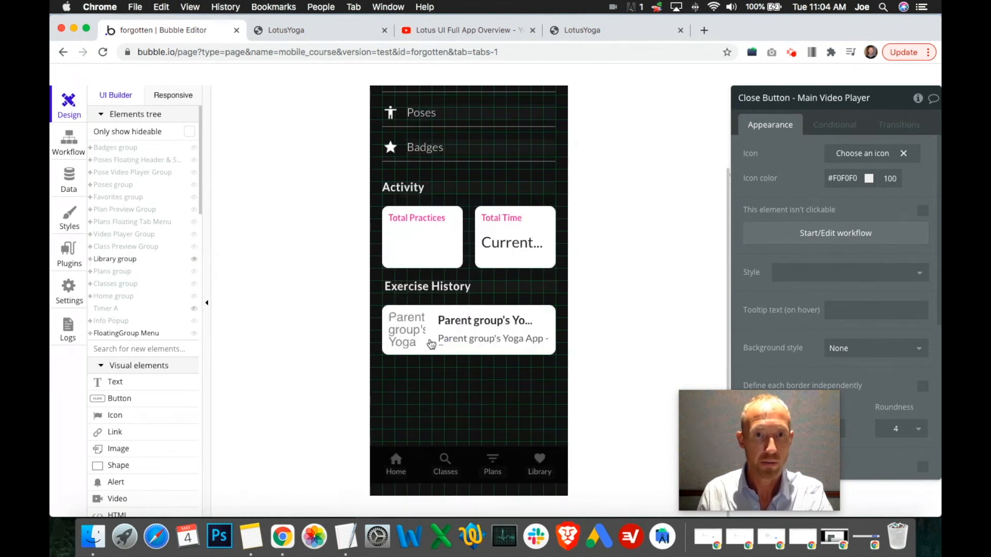
Expand the Library and Plans groups in the elements tree, inspect the Plans group's Group Collapser, and hide and collapse the Plans group again.
left_click(89, 259)
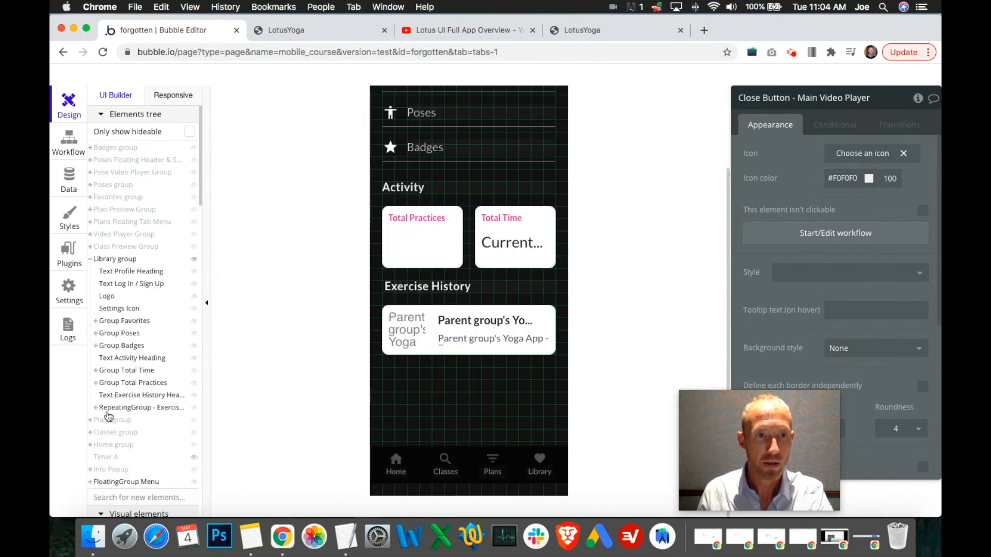
scroll(103, 417, "down", 1)
left_click(90, 420)
scroll(133, 405, "down", 4)
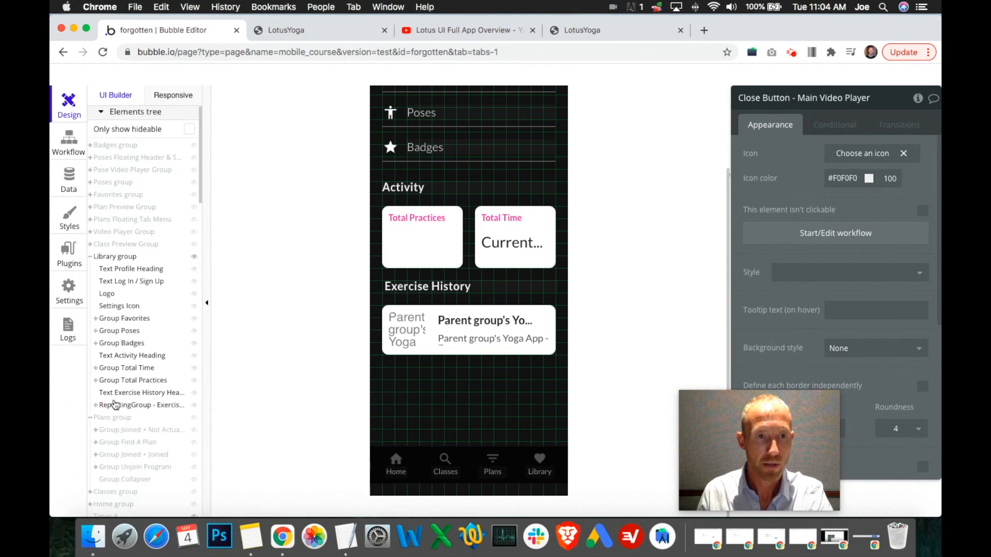
left_click(138, 380)
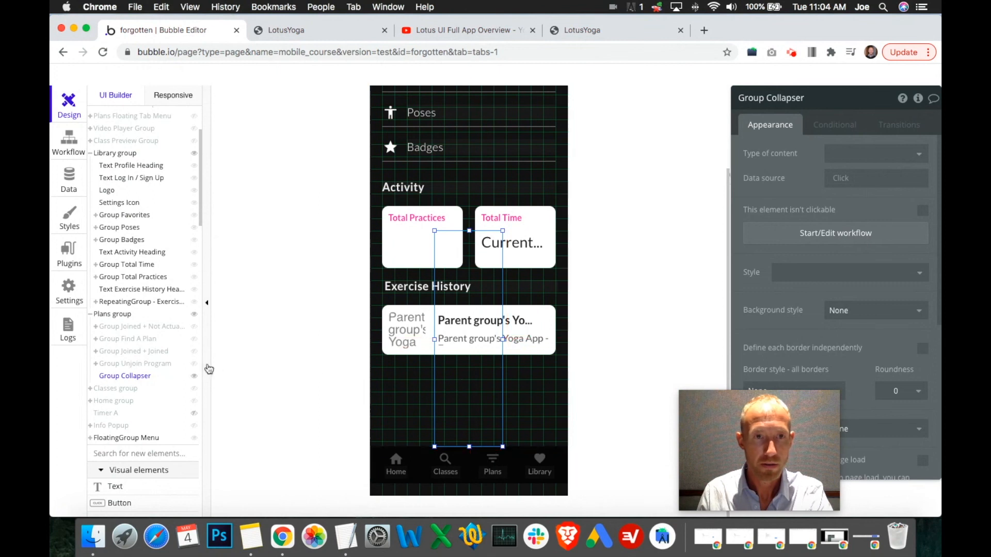
left_click(194, 316)
left_click(90, 313)
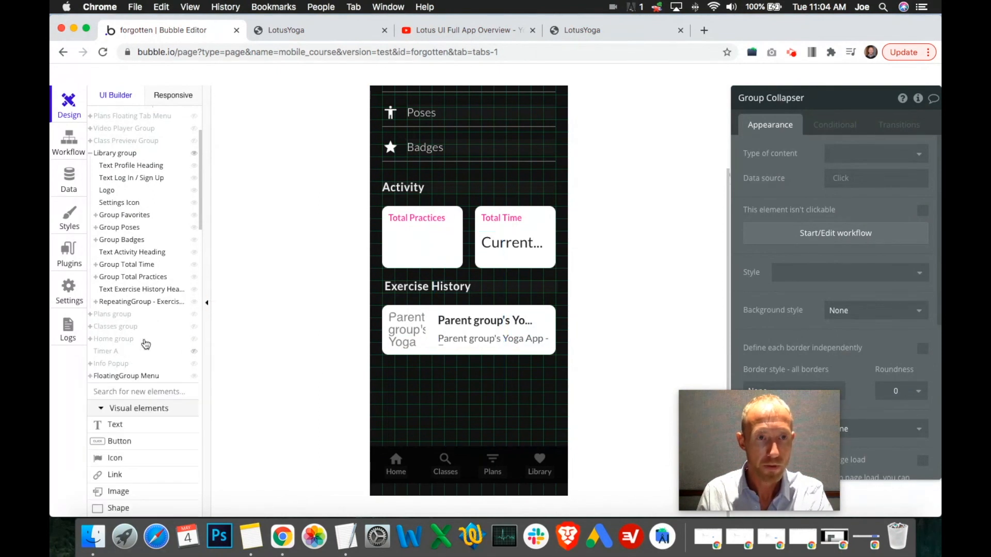
Draw a group about 42 by 72 px below the Exercise History repeating group and center it horizontally.
scroll(155, 442, "down", 12)
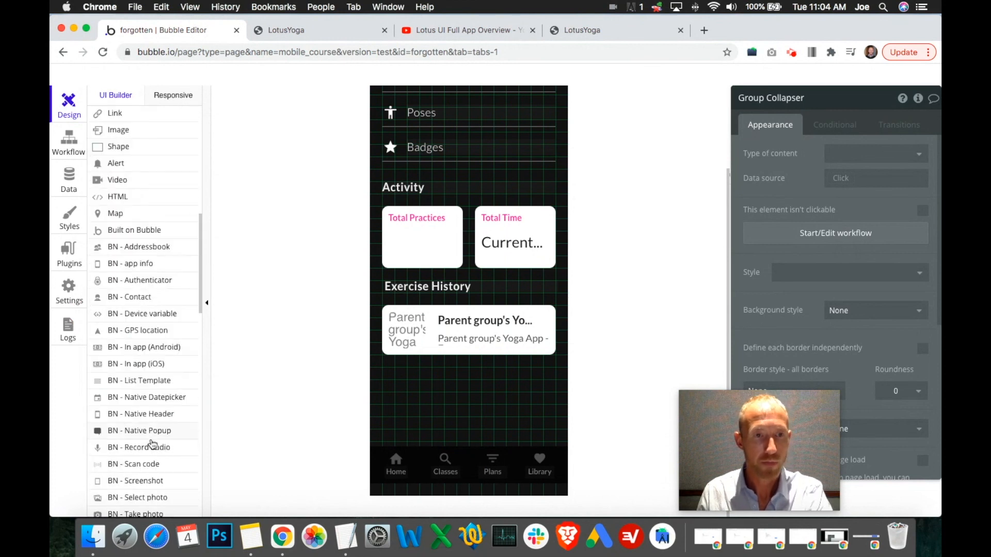
scroll(150, 426, "down", 6)
left_click(137, 395)
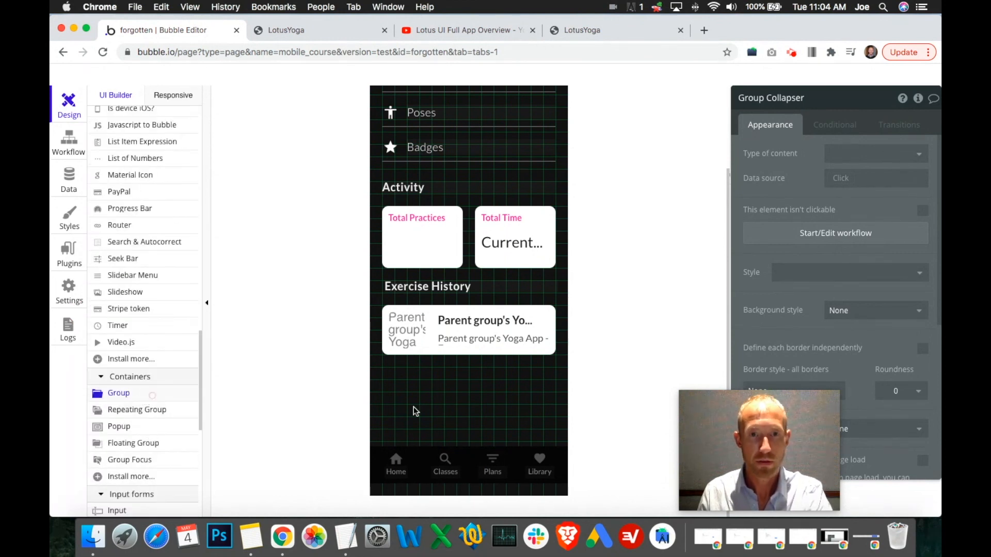
left_click_drag(482, 374, 455, 419)
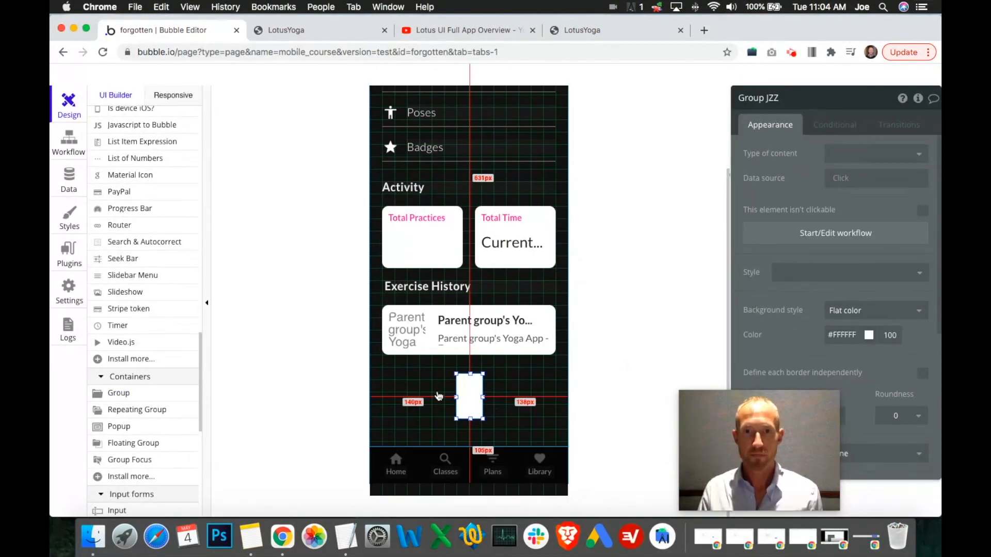
left_click_drag(731, 427, 629, 411)
left_click(855, 311)
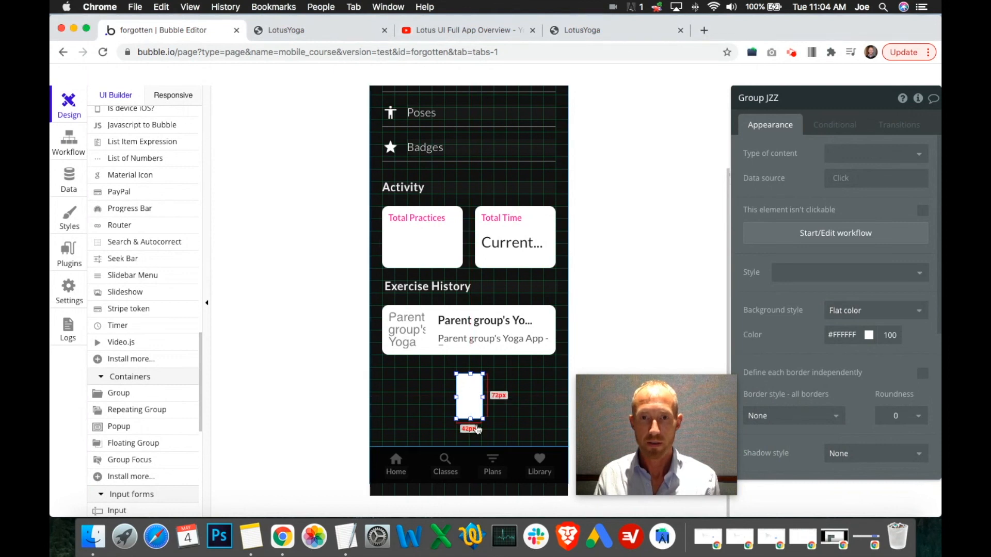
right_click(474, 396)
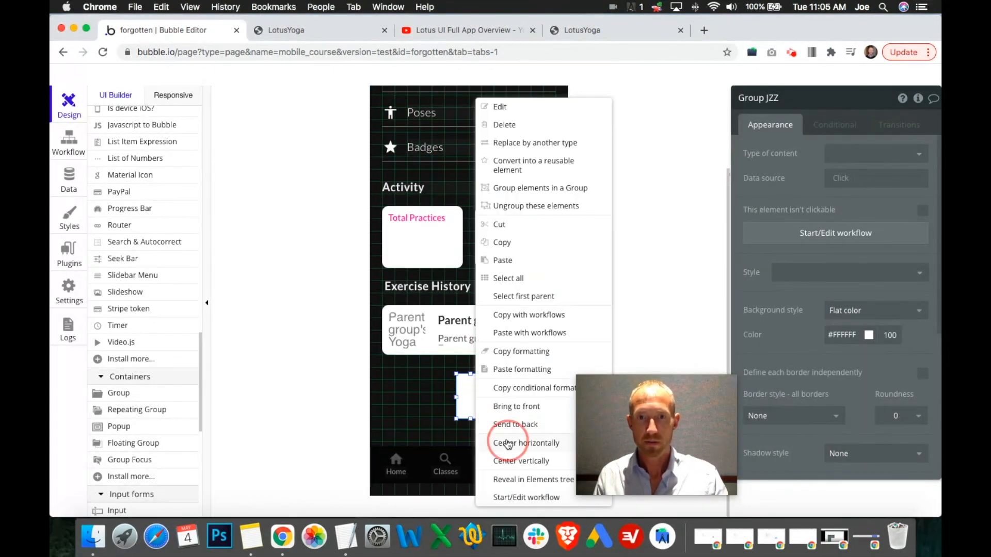
left_click(508, 444)
Stretch the new group to about 128 px tall, filling the gap above the bottom menu, and set its background style to None.
left_click_drag(468, 419, 468, 447)
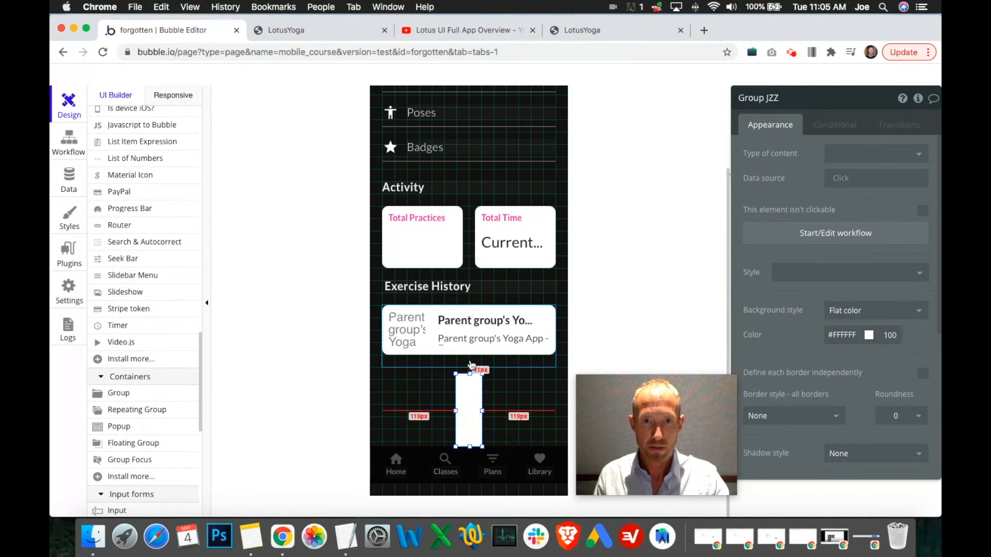
left_click_drag(471, 373, 472, 368)
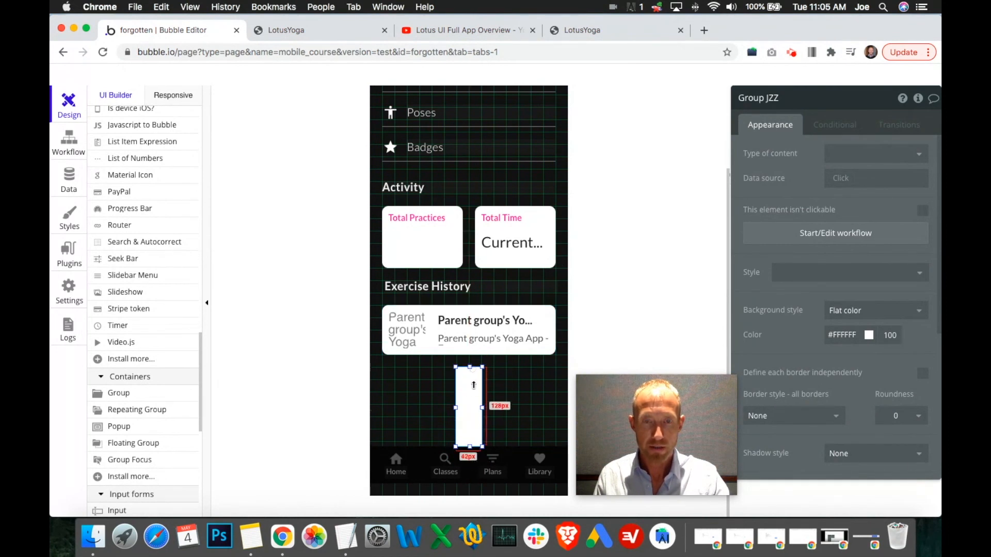
left_click(856, 310)
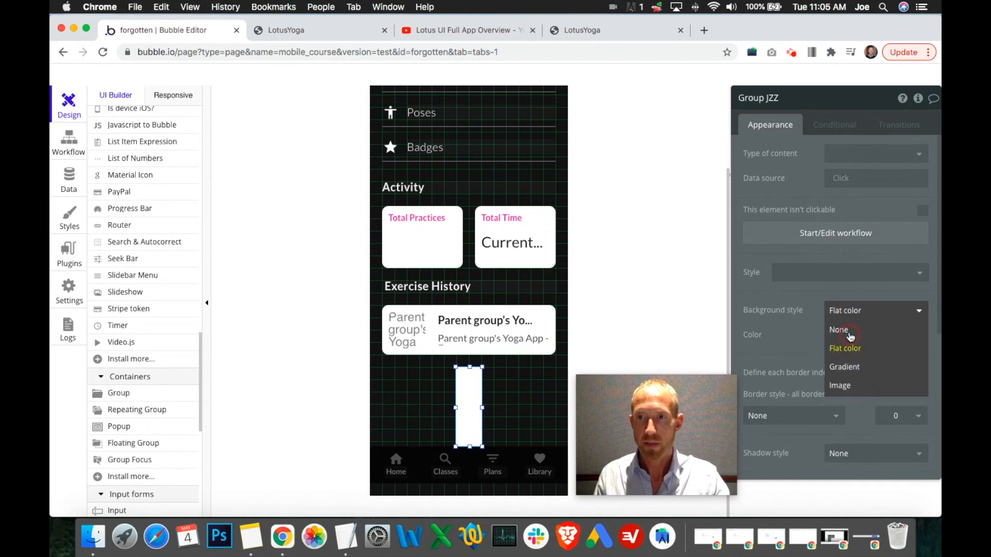
left_click(849, 333)
Rename the group as Group Collapser, make it not visible on page load, and enable collapsing its height when hidden.
scroll(877, 356, "down", 3)
double_click(772, 98)
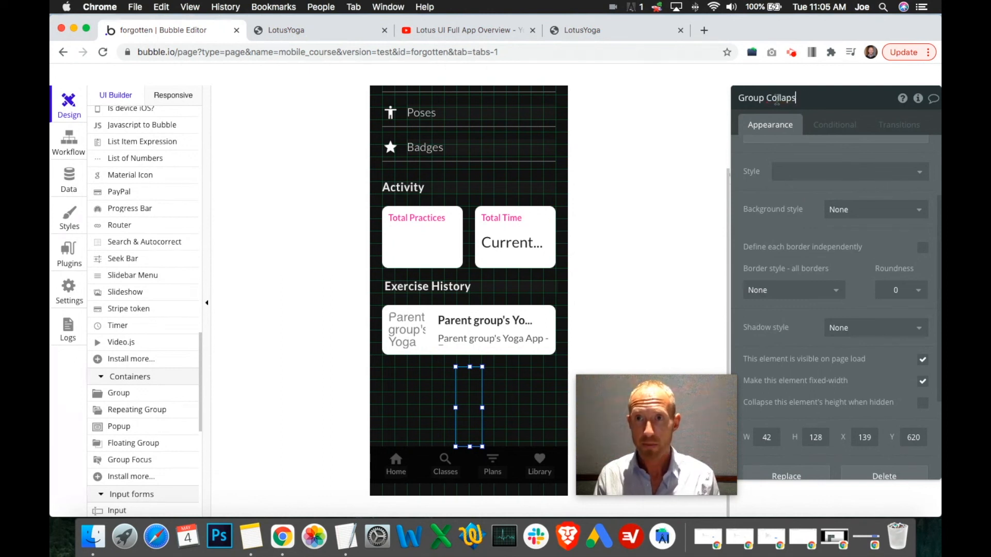
left_click(922, 360)
scroll(914, 361, "down", 2)
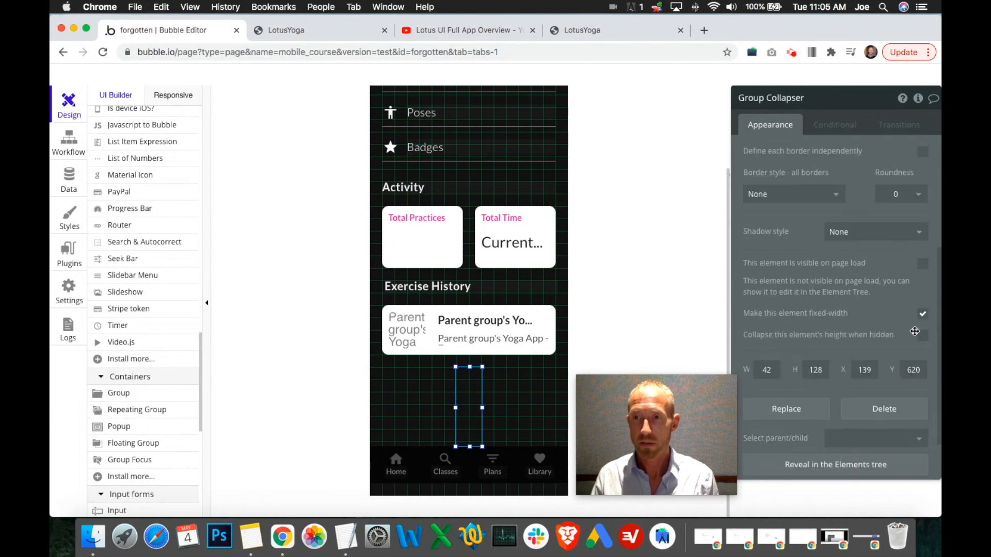
left_click(923, 314)
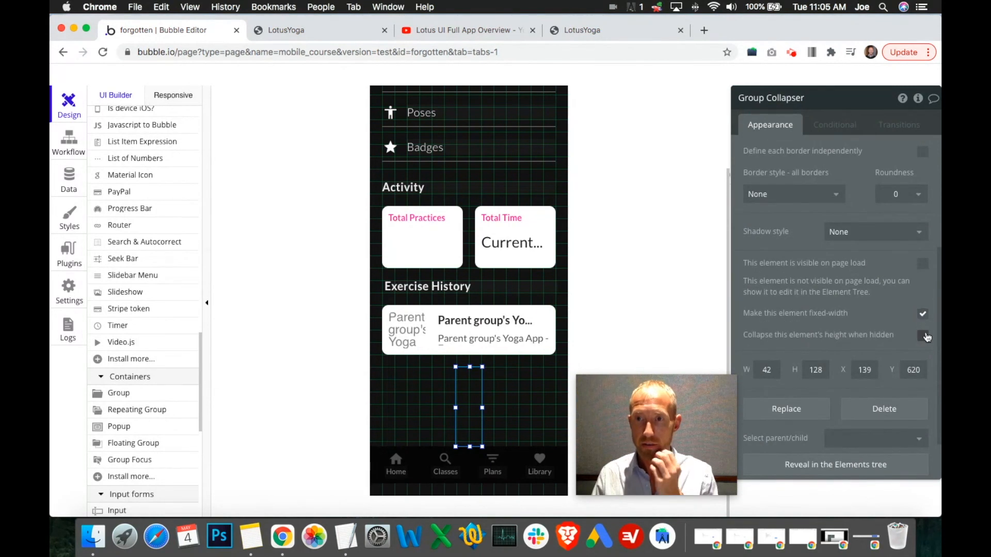
left_click(922, 336)
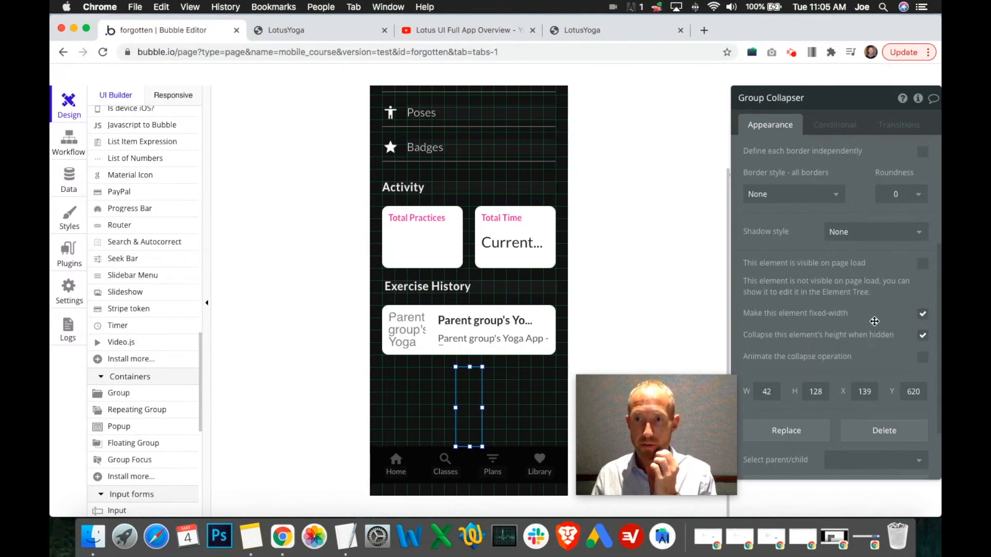
scroll(874, 321, "down", 3)
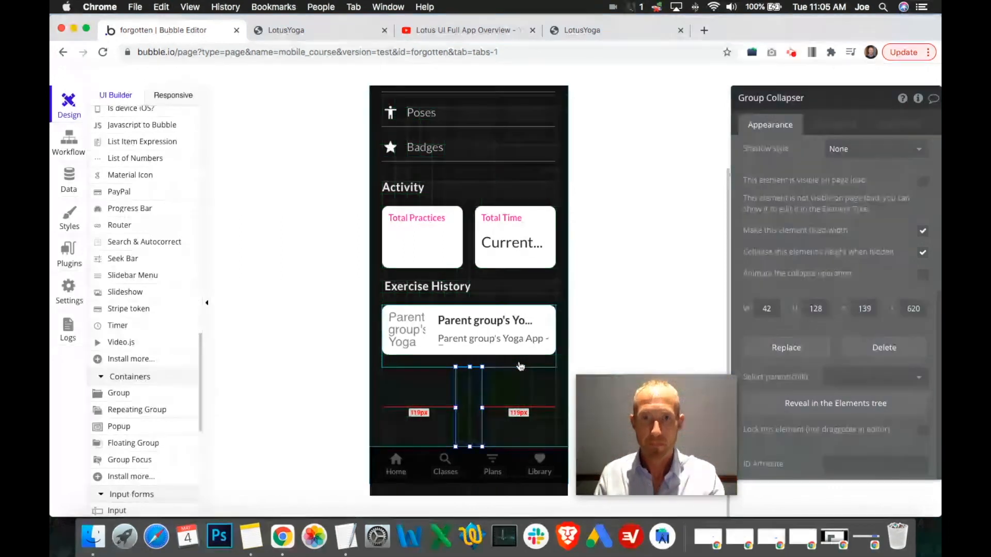
Load the app's latest version in the LotusYoga preview and select the Library group in the Bubble editor to inspect its collapse setting.
key("ctrl+Tab")
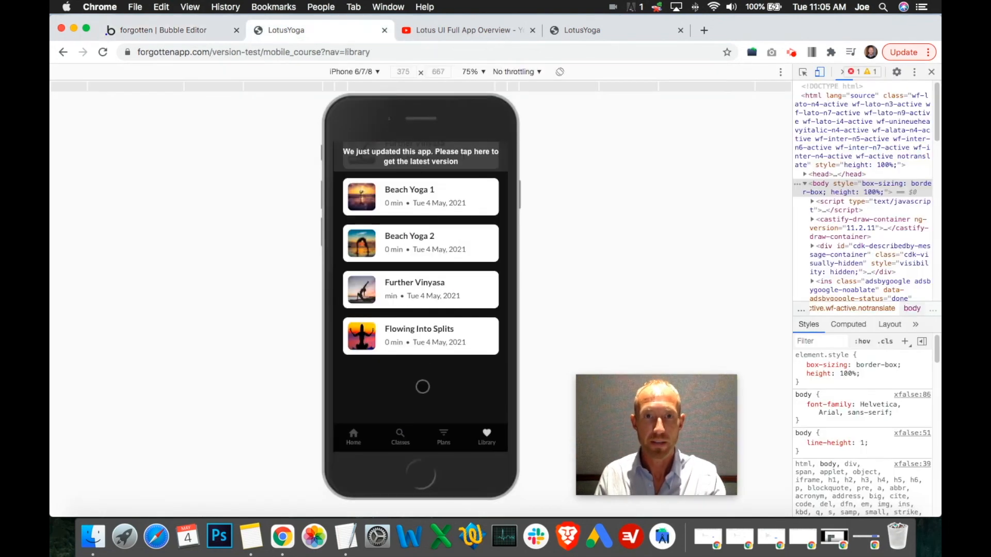
left_click(432, 157)
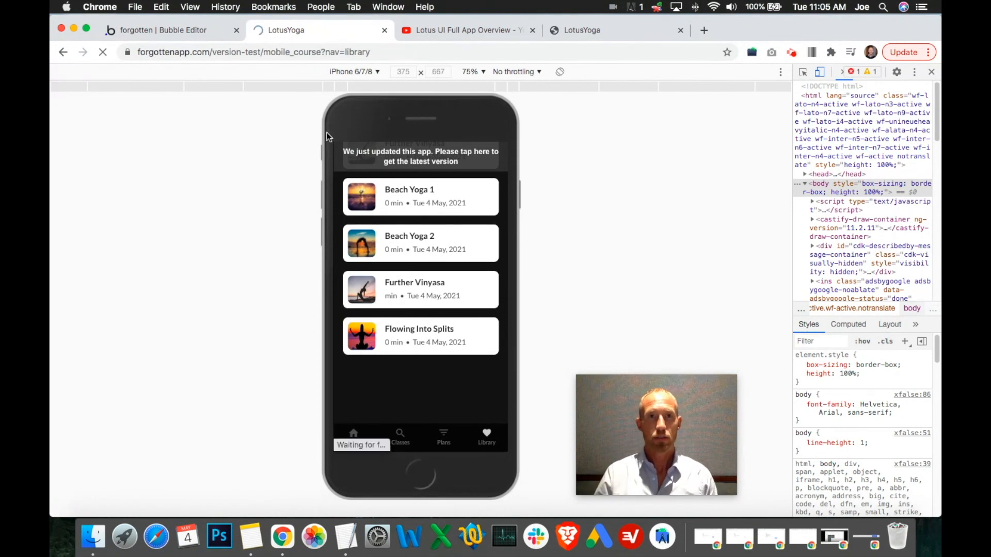
left_click(163, 31)
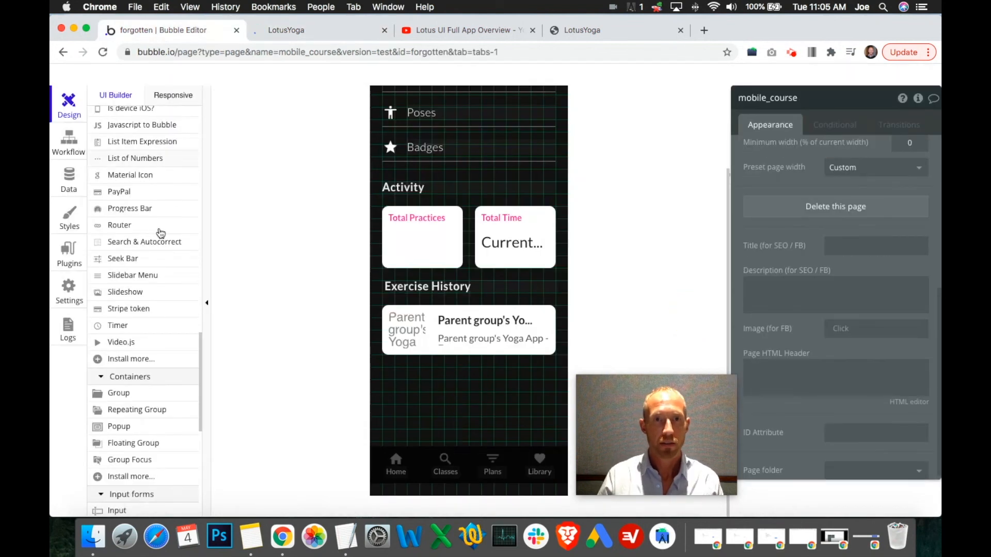
scroll(160, 233, "down", 10)
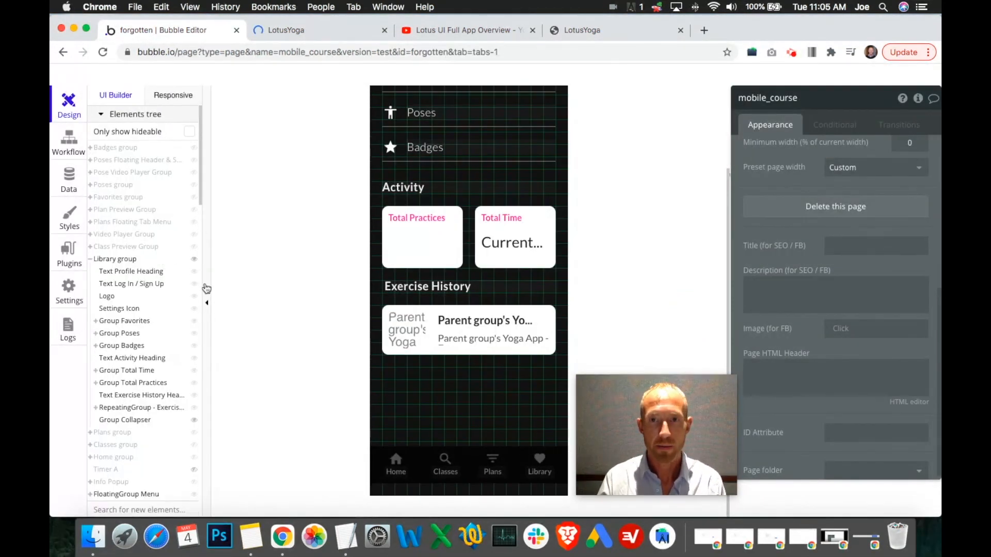
left_click(514, 412)
scroll(790, 313, "down", 2)
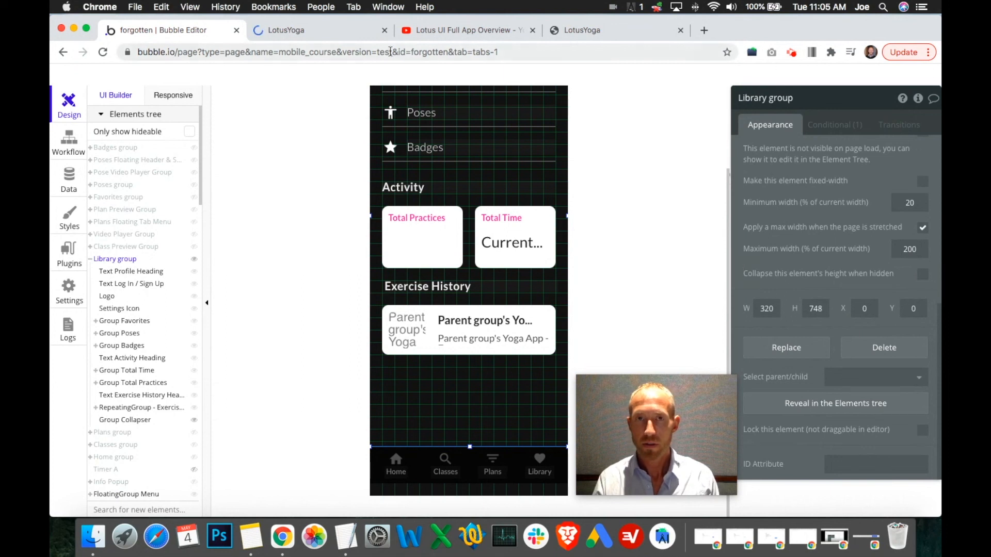
Switch to the LotusYoga preview and examine the full Library page, especially the space between the Exercise History list and the menu.
left_click(297, 30)
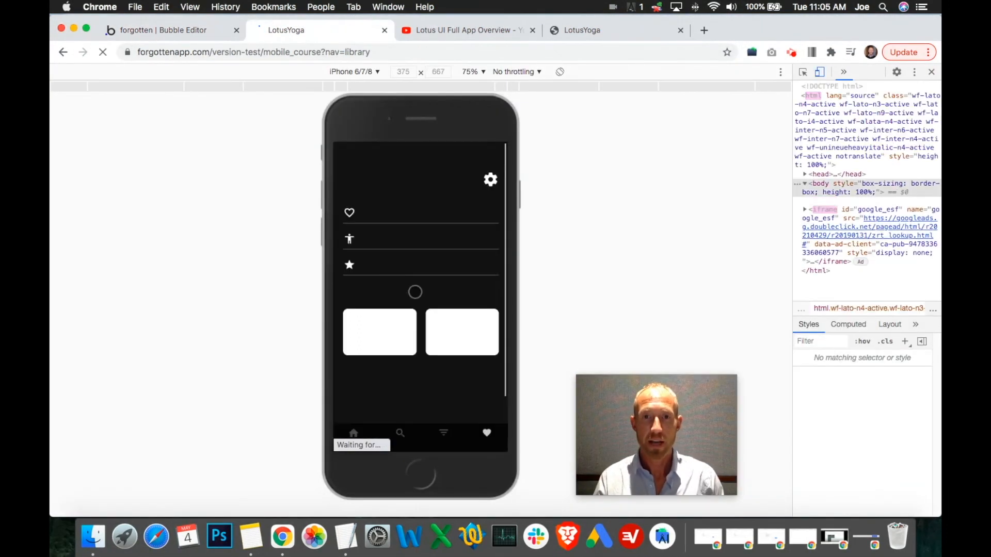
scroll(431, 331, "down", 5)
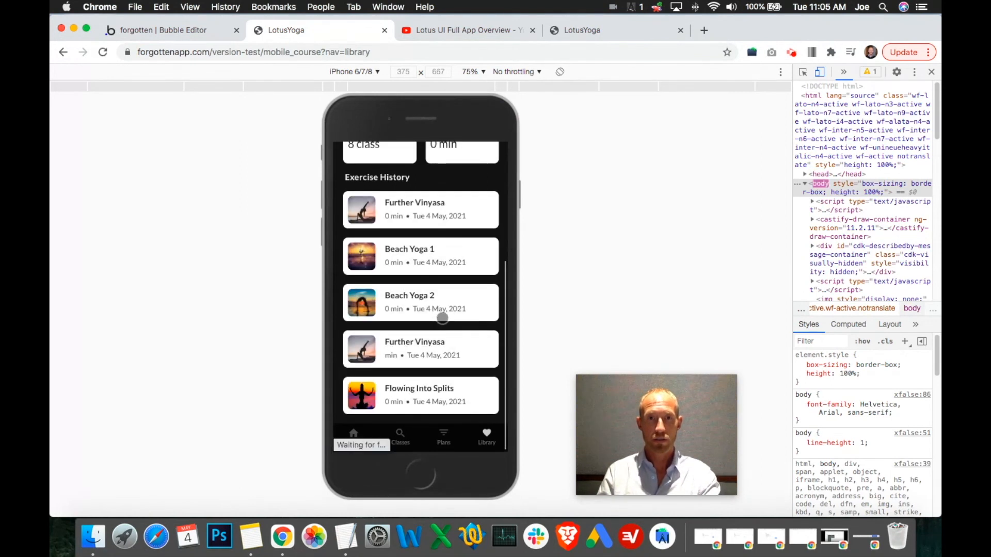
scroll(452, 317, "up", 5)
scroll(453, 317, "down", 5)
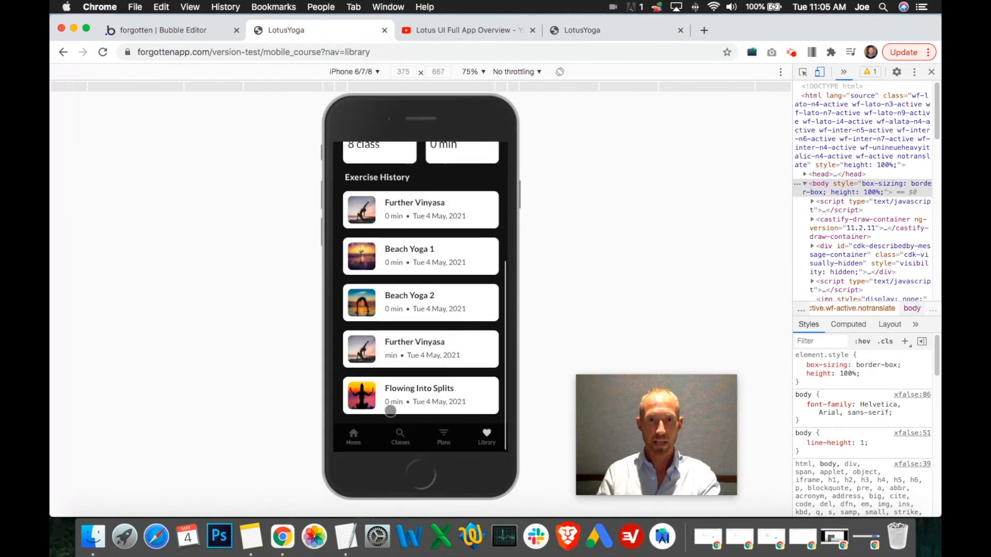
scroll(440, 385, "up", 5)
scroll(440, 385, "down", 5)
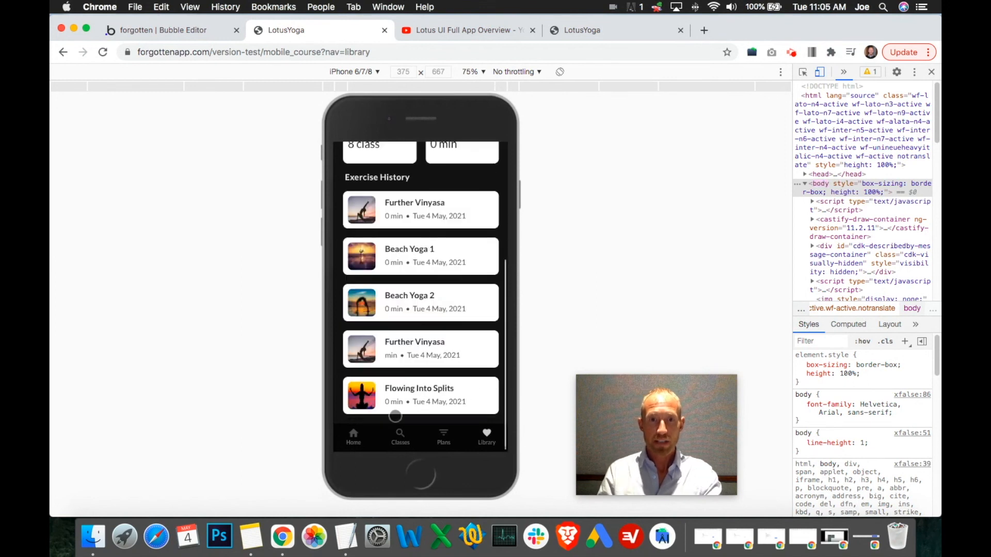
scroll(456, 275, "up", 4)
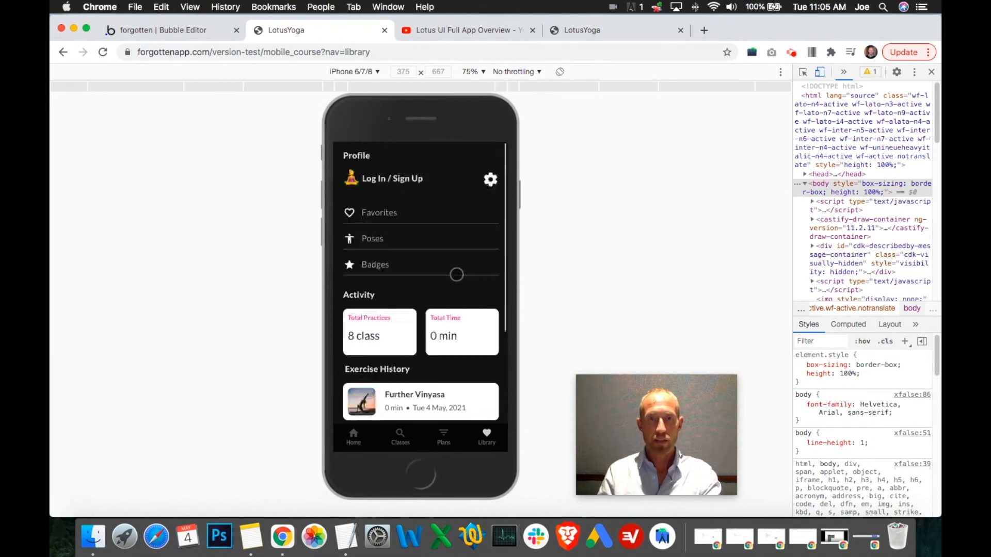
Switch to the Bubble editor and enable collapsing the Library group's height when hidden.
left_click(177, 38)
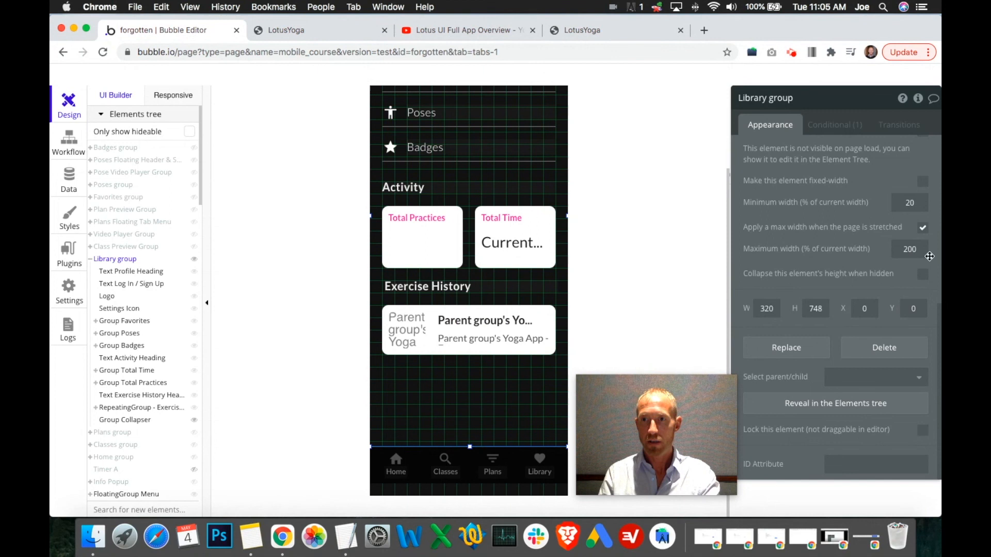
left_click(922, 274)
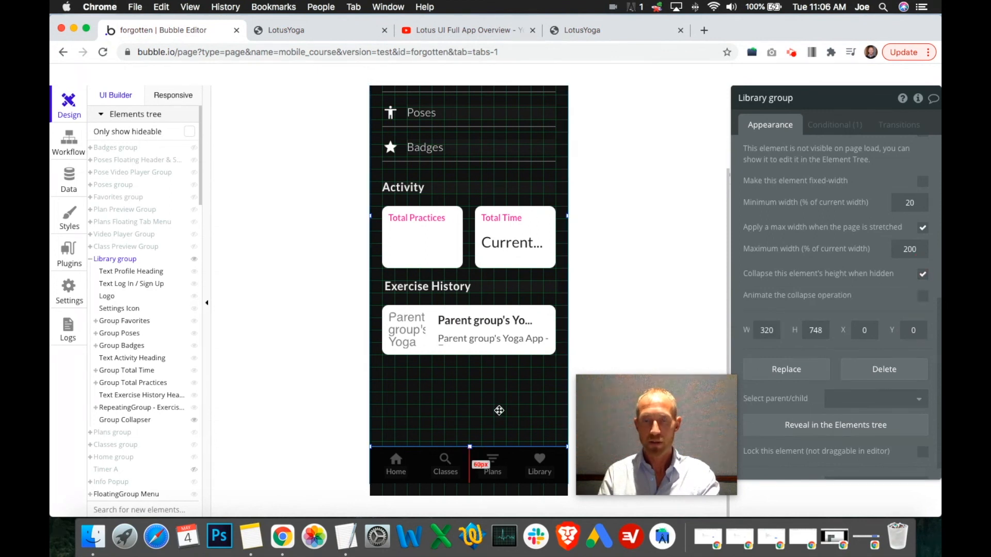
Compare the space at the end of the Library and Plans pages in the LotusYoga preview, and load the app's latest version.
left_click(292, 35)
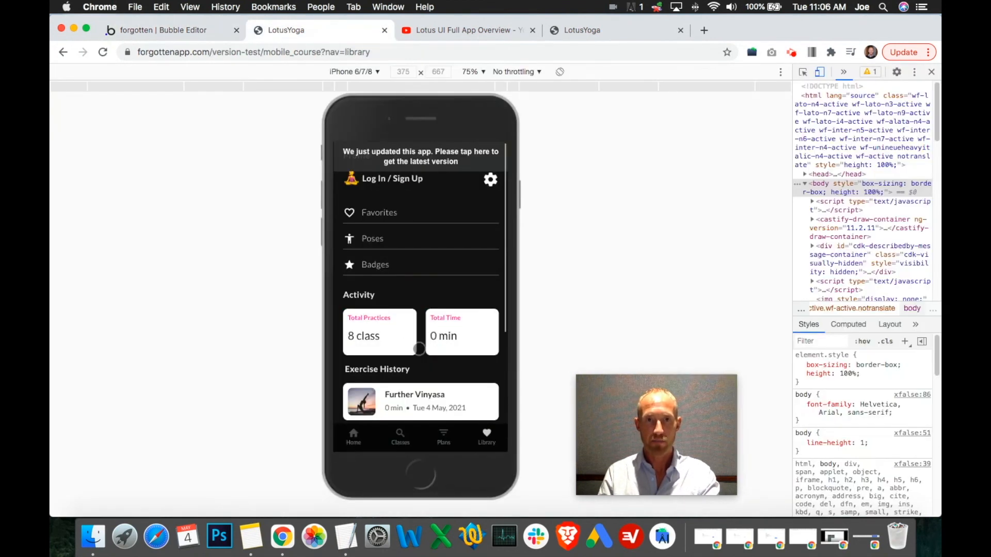
scroll(419, 349, "down", 5)
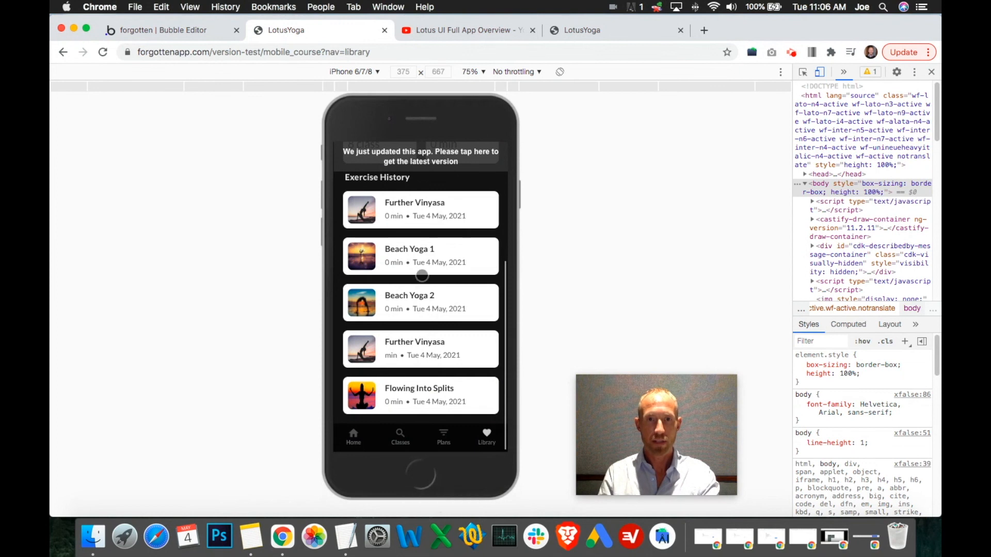
left_click(444, 436)
scroll(418, 353, "down", 5)
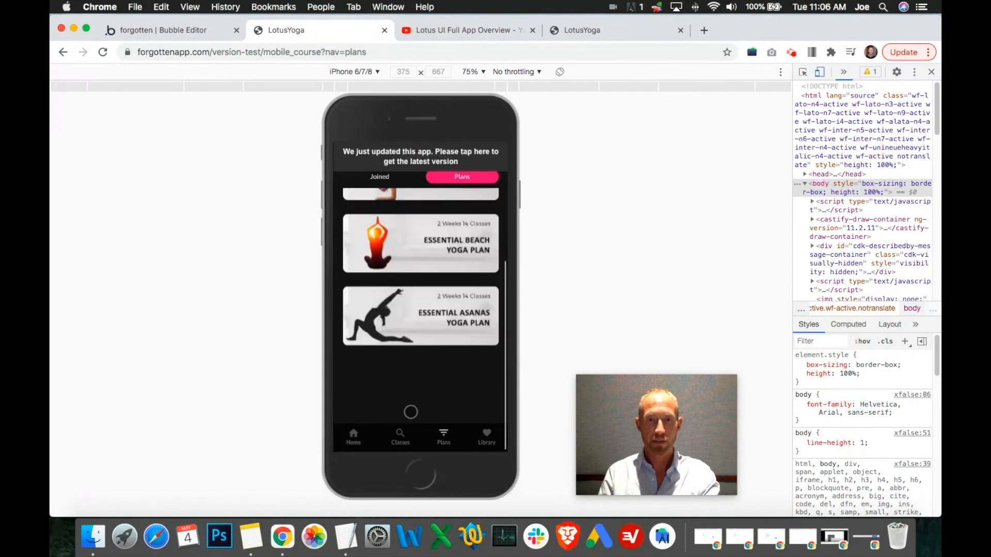
scroll(418, 352, "up", 5)
scroll(428, 363, "down", 5)
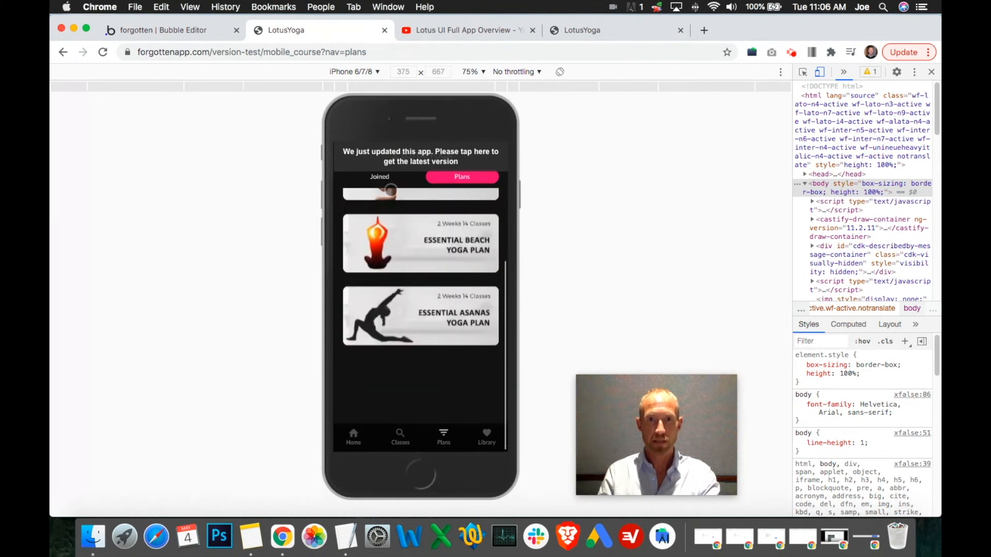
left_click(402, 151)
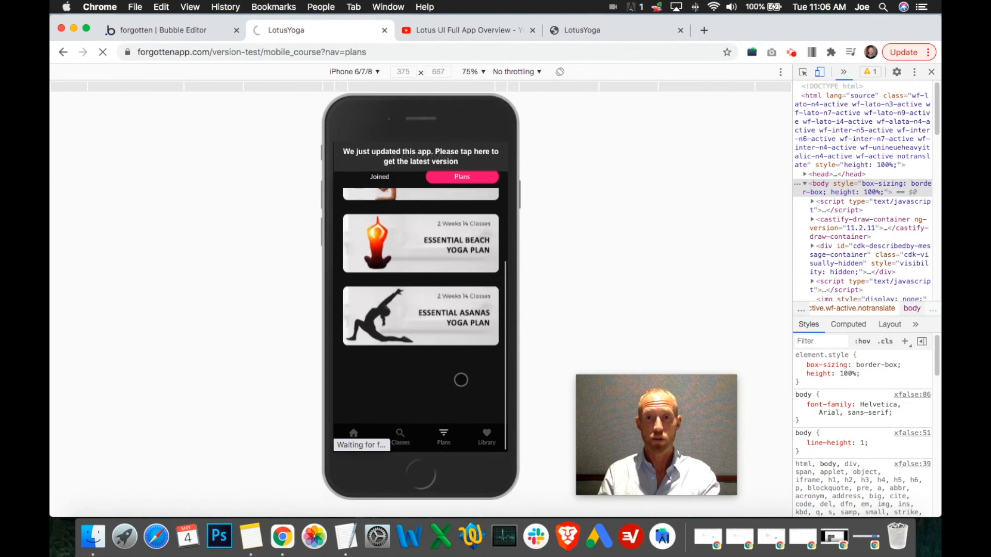
In the Bubble editor, show the Class Preview Group in place of the Library group and inspect its collapse-height setting.
left_click(223, 34)
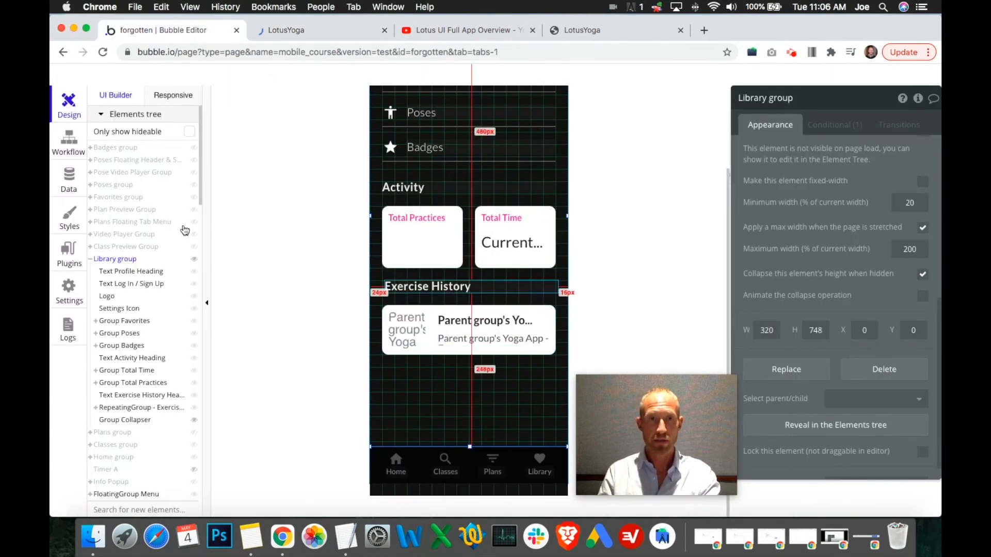
left_click(195, 258)
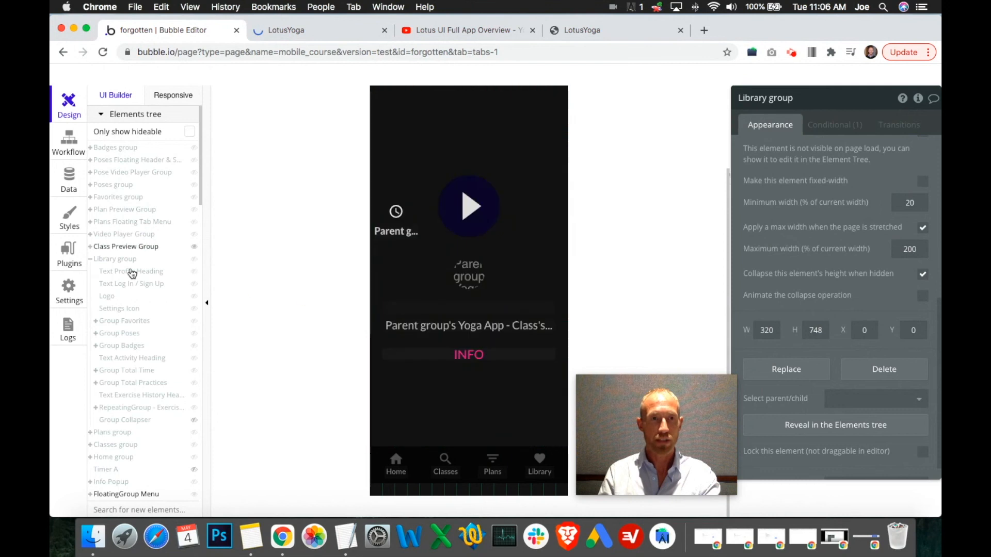
left_click(411, 408)
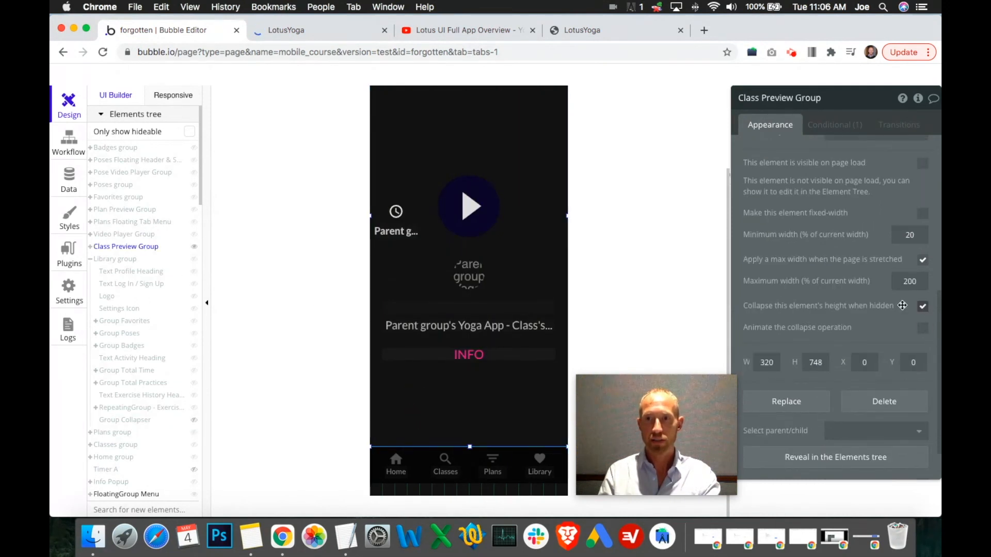
Switch to the refreshed LotusYoga preview and check that the Library and Plans pages end just above the menu.
left_click(332, 30)
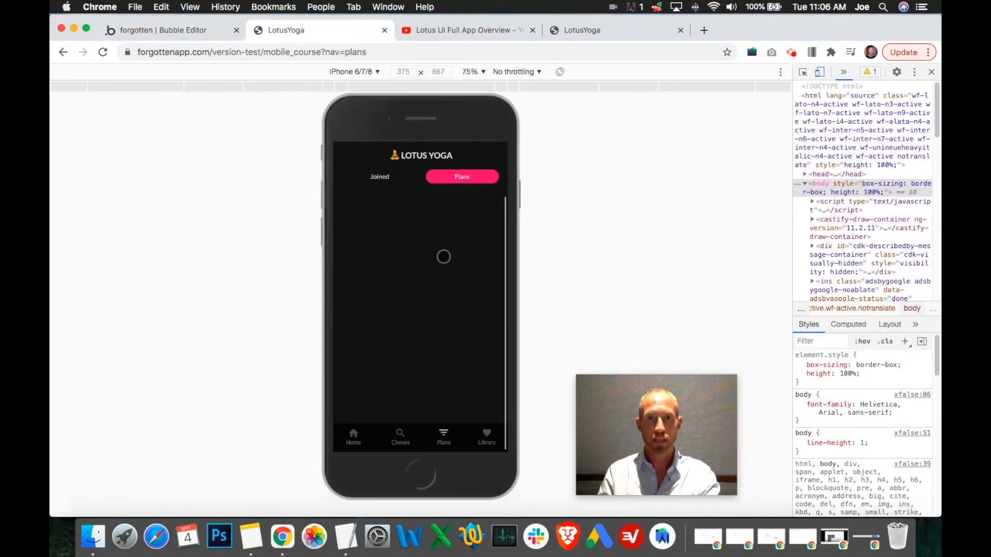
left_click(483, 432)
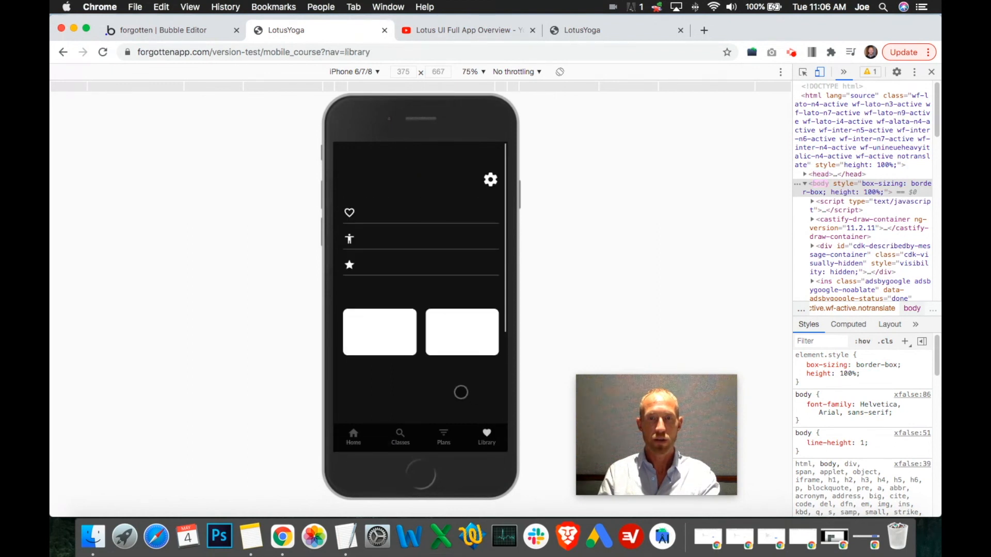
scroll(443, 361, "down", 4)
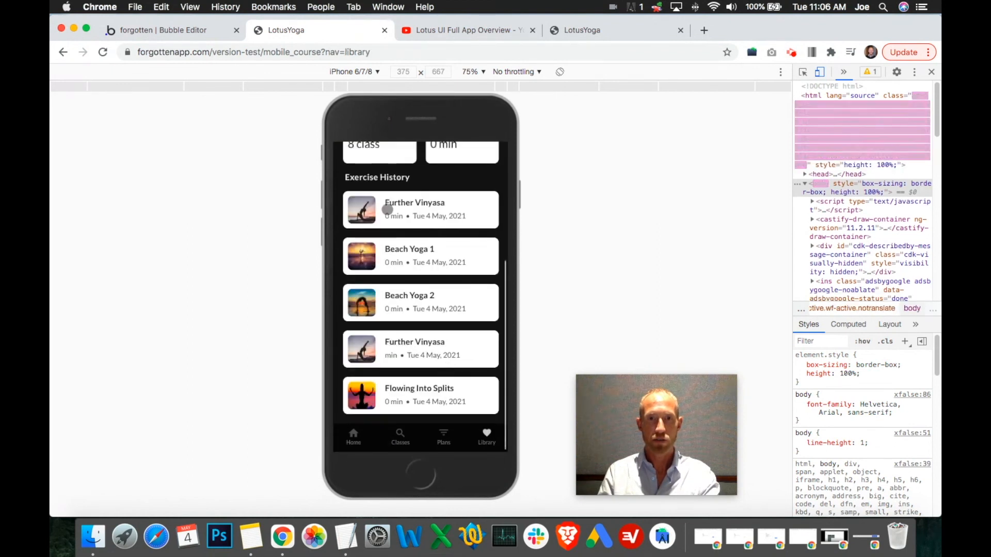
scroll(415, 277, "up", 5)
left_click(450, 428)
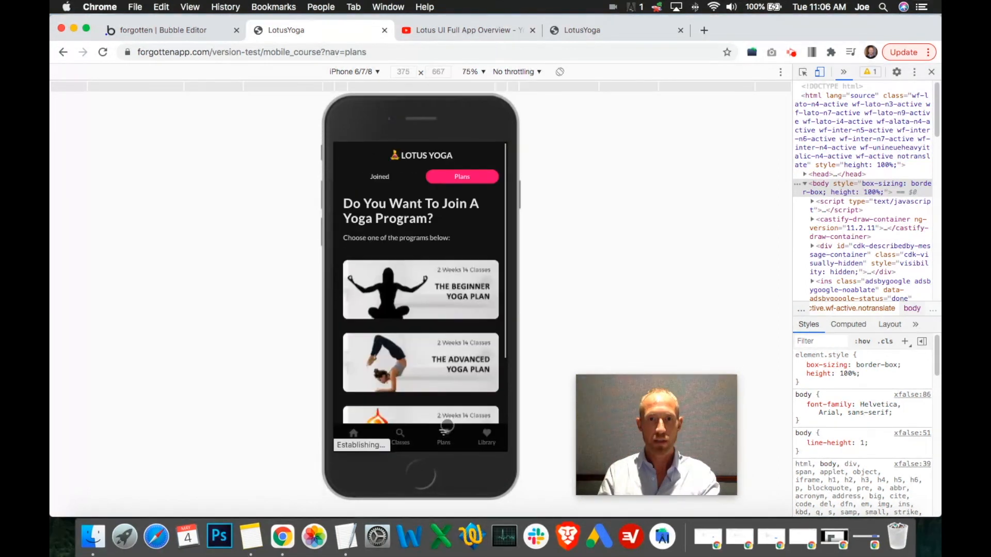
scroll(433, 362, "down", 3)
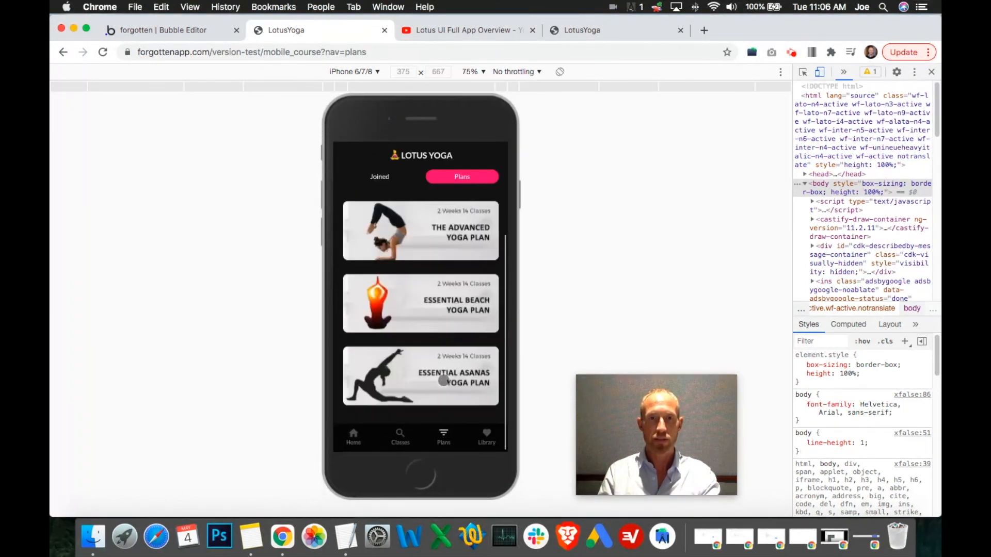
scroll(410, 355, "up", 3)
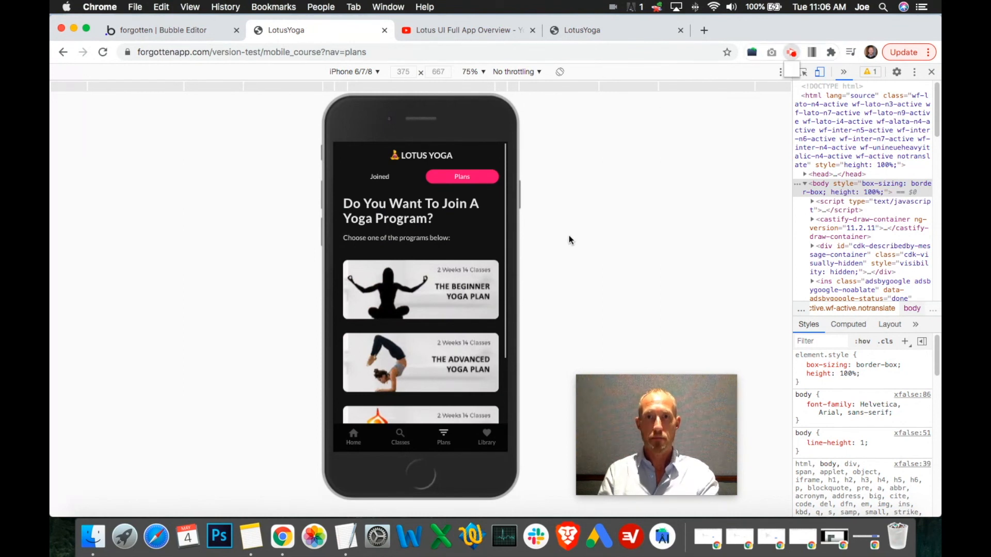
Return to the Library page and review its activity totals and the complete Exercise History list.
left_click(510, 436)
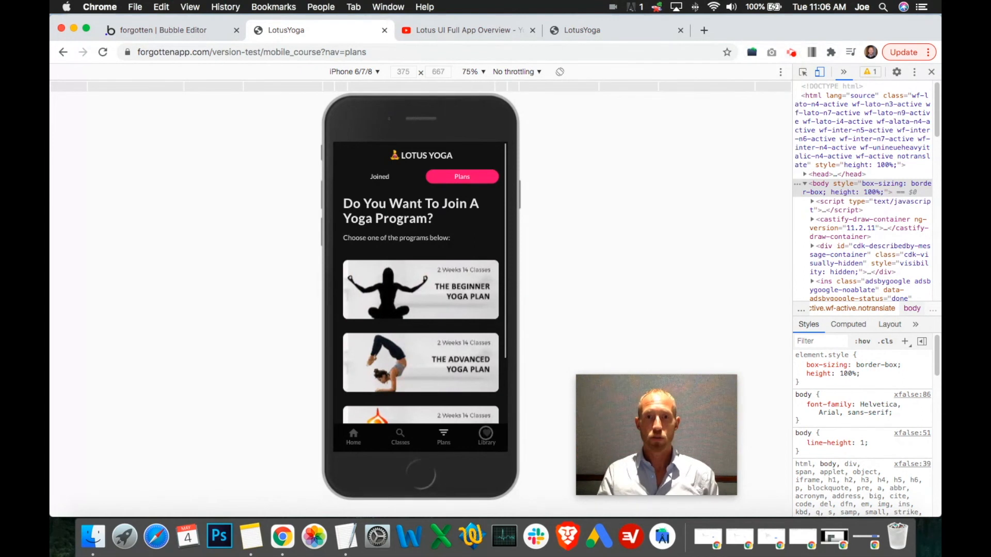
left_click(486, 435)
scroll(431, 253, "down", 3)
scroll(435, 266, "down", 2)
scroll(433, 275, "up", 5)
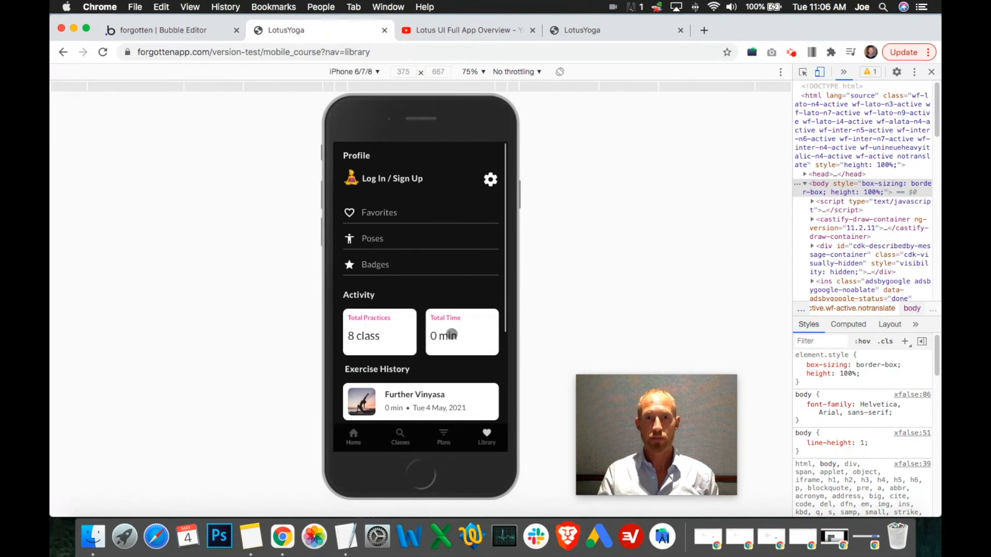
scroll(457, 328, "down", 3)
scroll(418, 333, "down", 1)
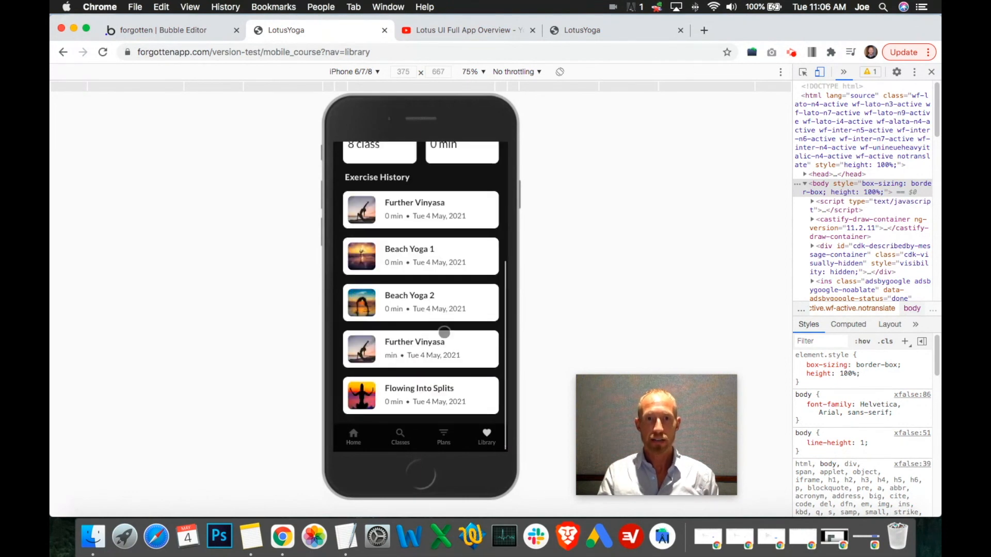
scroll(407, 340, "up", 5)
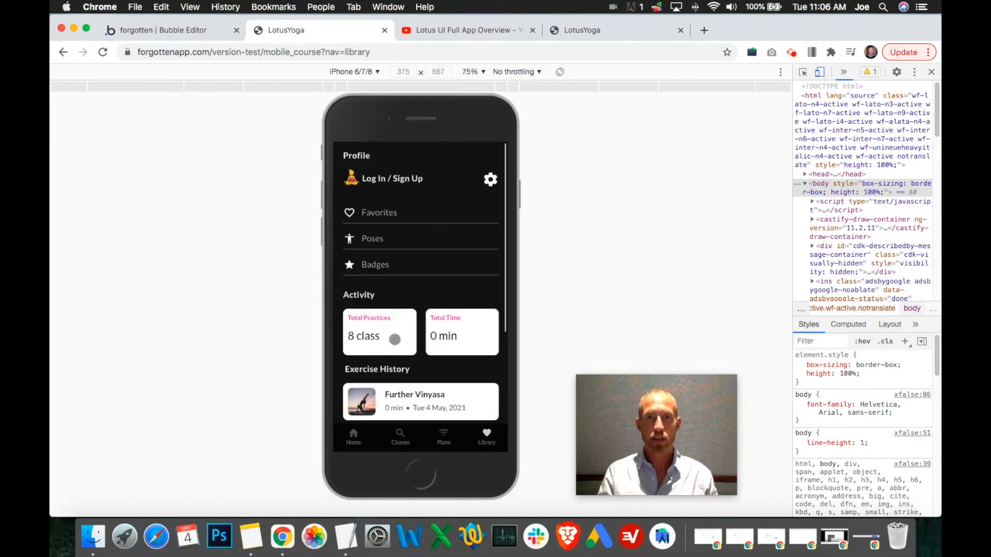
left_click(791, 52)
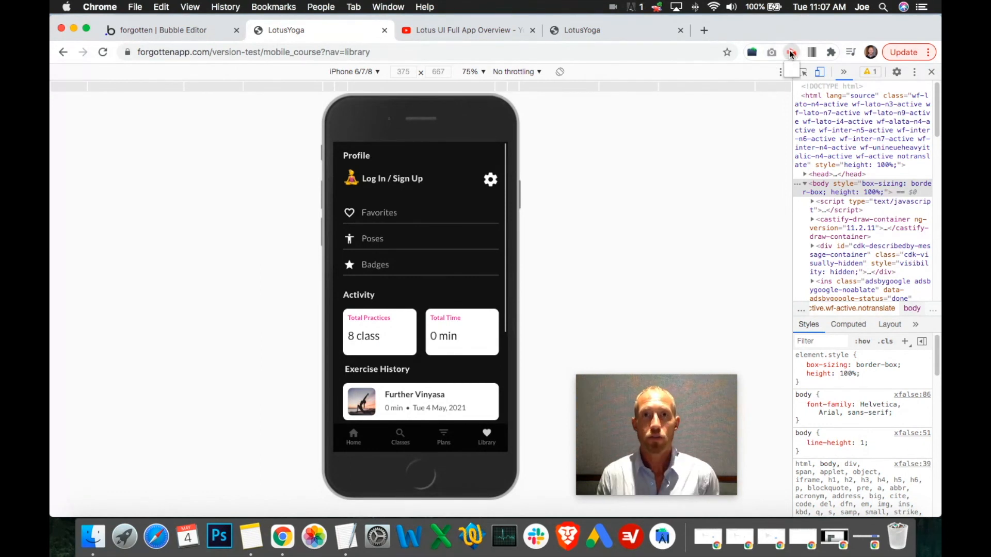